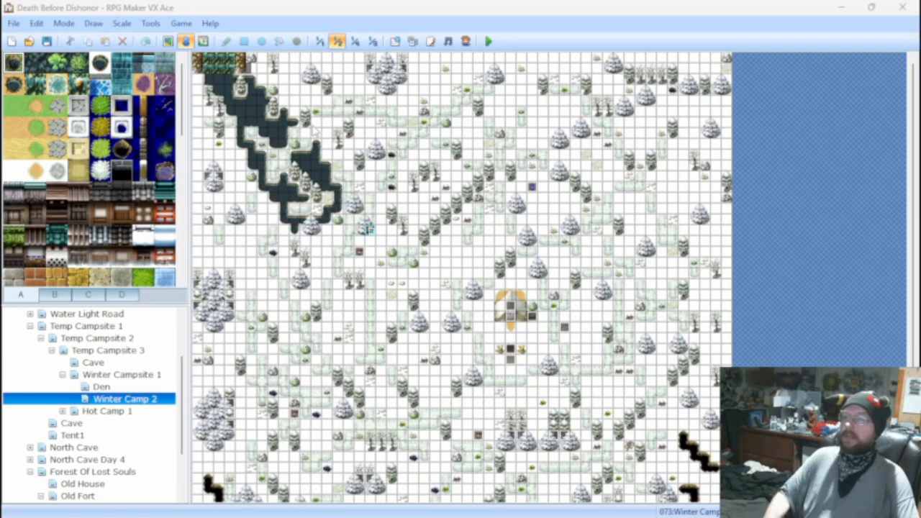
Switch the Winter Camp 2 map from event editing to map editing and display it at 1:1 scale.
click(355, 42)
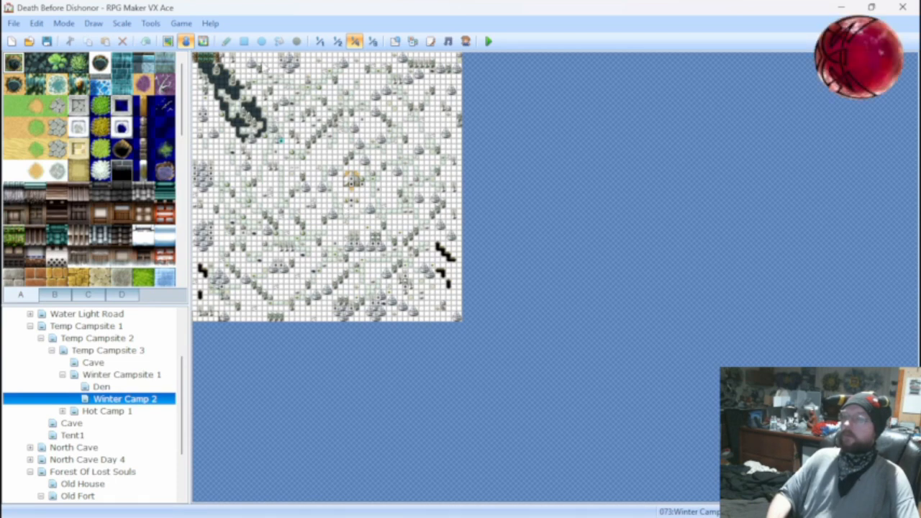
click(167, 41)
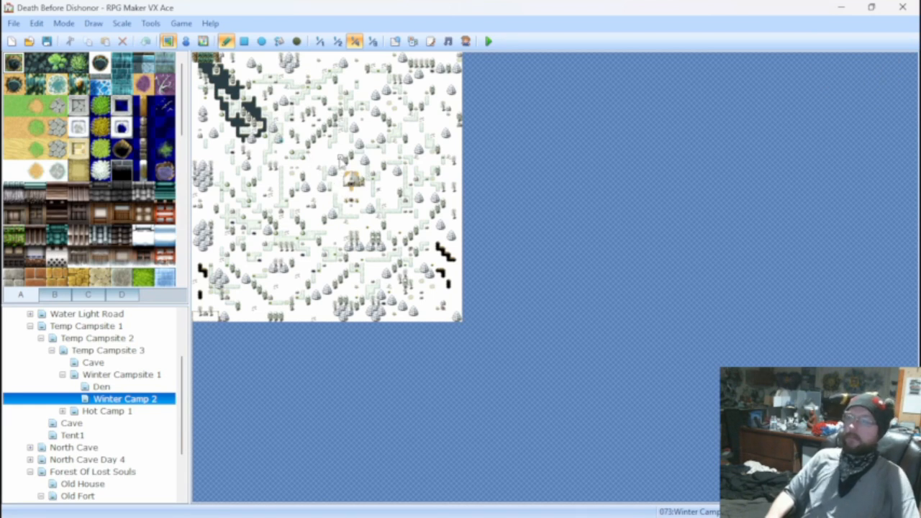
click(320, 43)
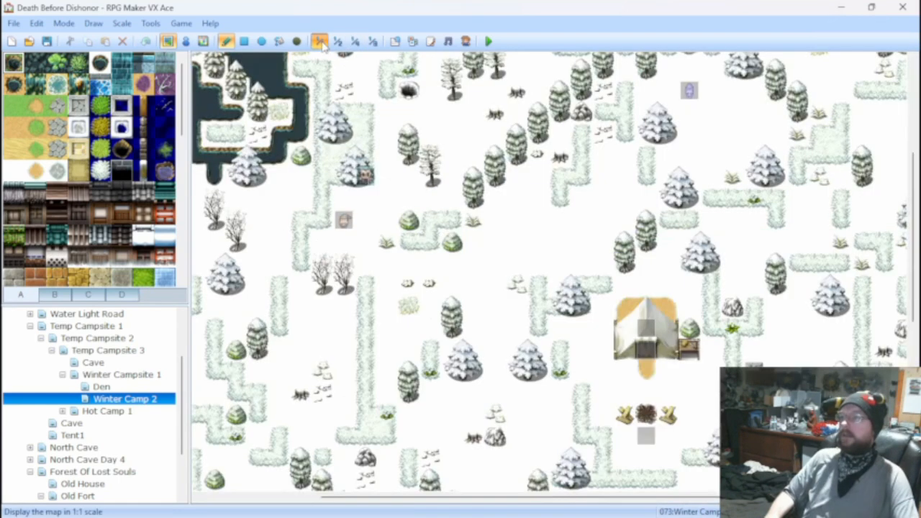
Open the database's skill data and examine the damage formula of the Bite skill.
click(394, 42)
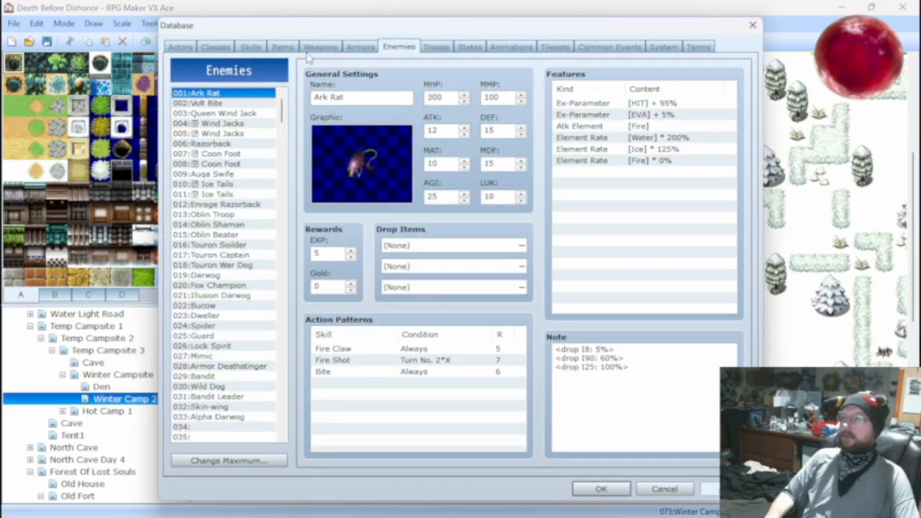
click(253, 48)
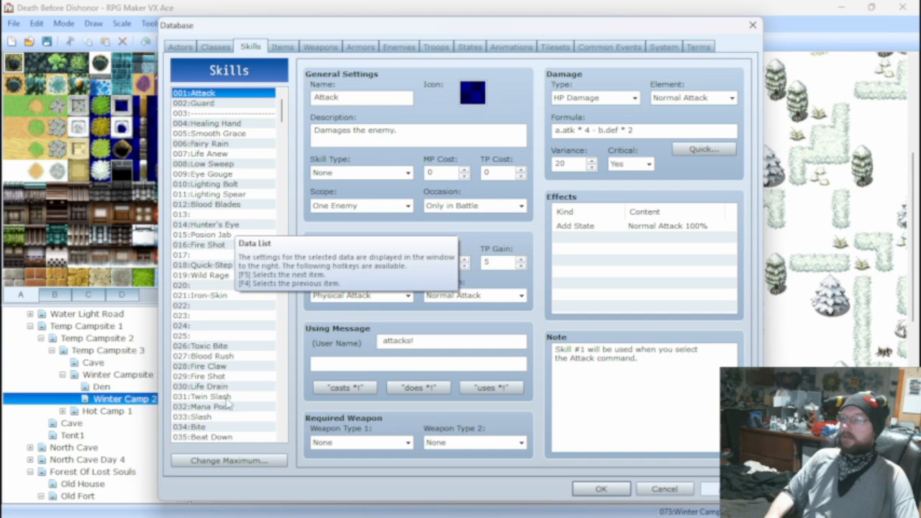
click(223, 426)
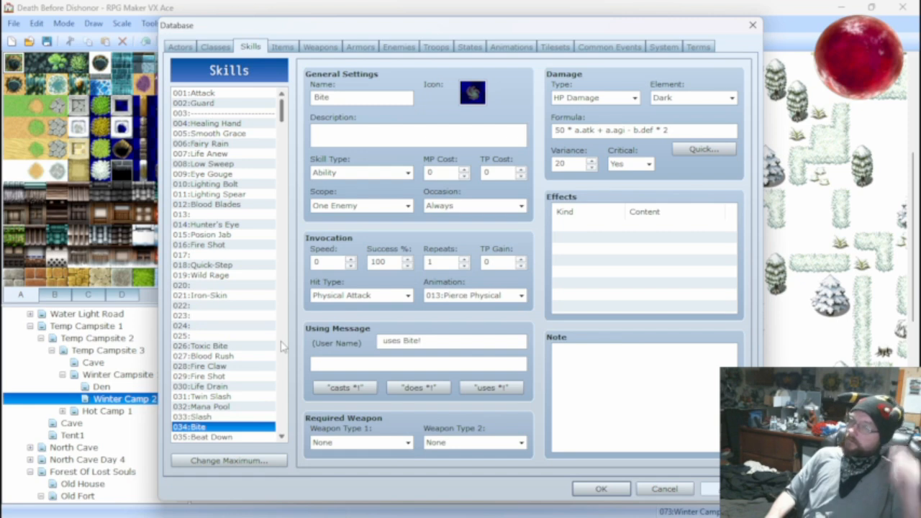
triple_click(574, 130)
click(605, 130)
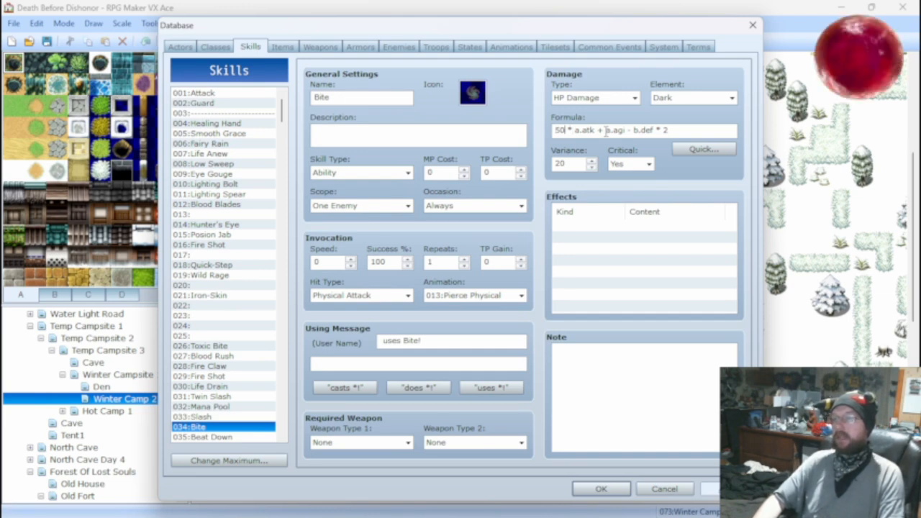
Check the first actor's battle-test status at level 20 for the Ice Tails*2 troop, leaving the battle test without running it.
click(436, 47)
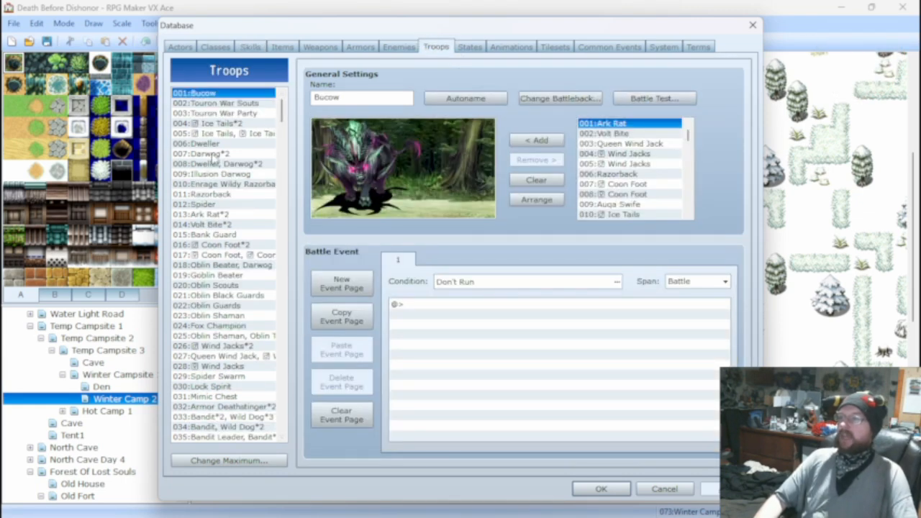
click(216, 124)
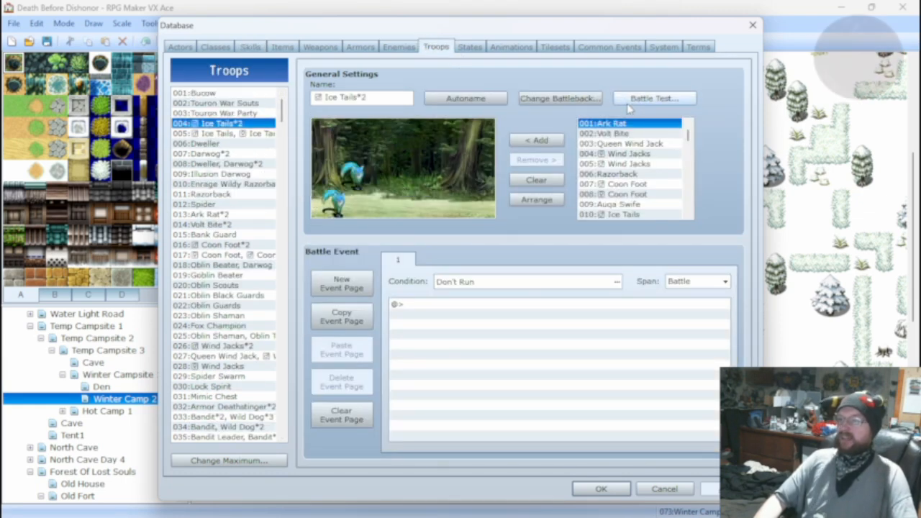
click(652, 98)
double_click(470, 203)
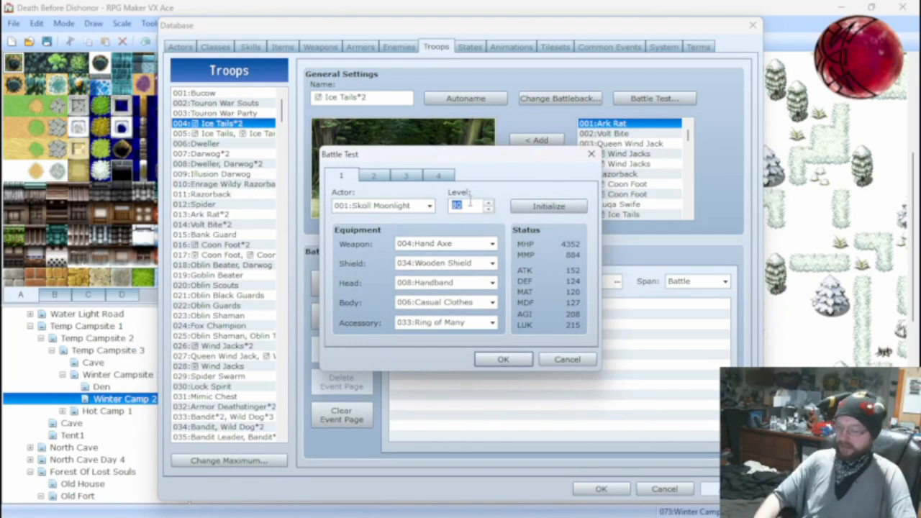
text(20)
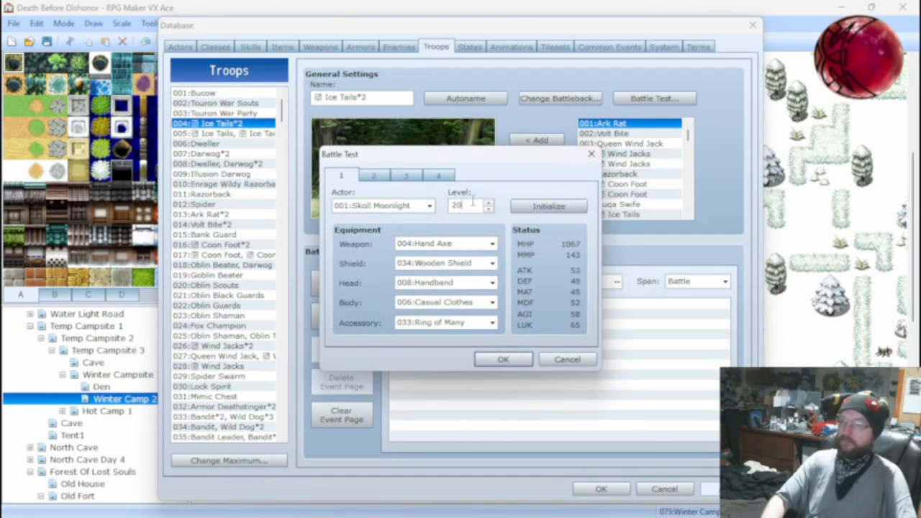
click(567, 359)
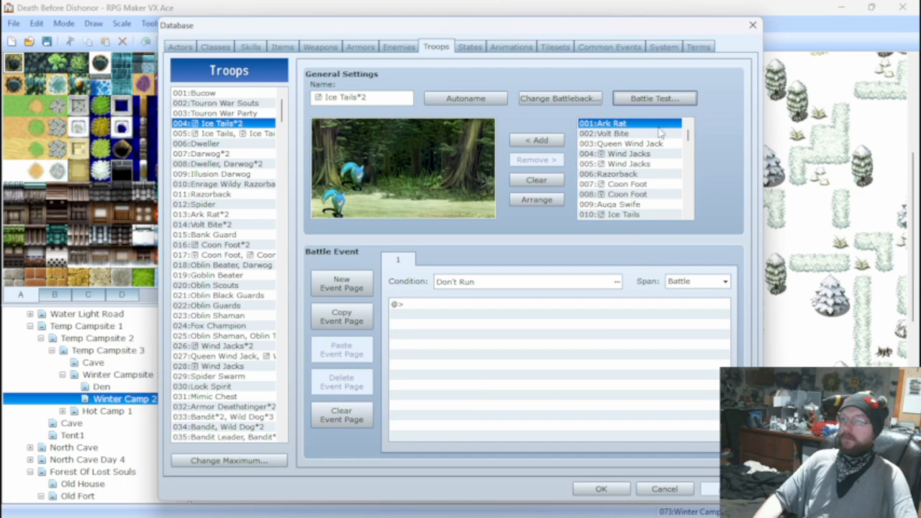
click(652, 101)
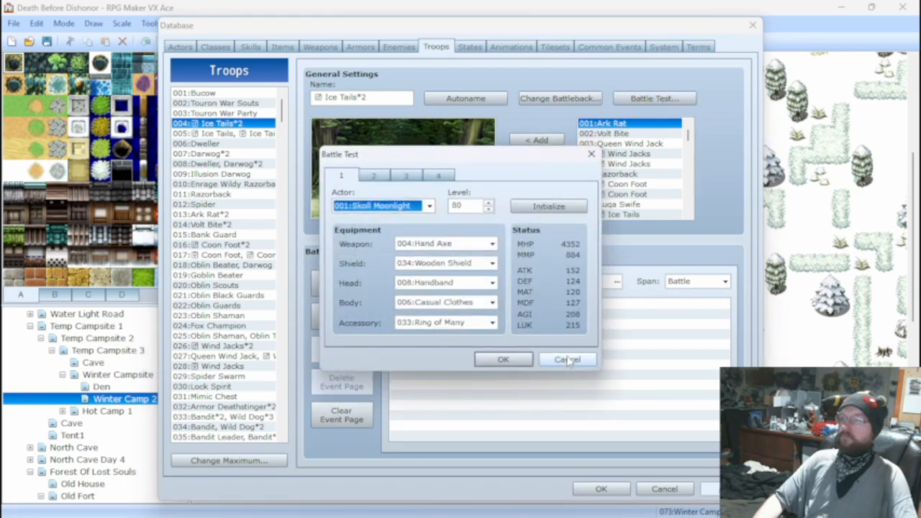
click(567, 359)
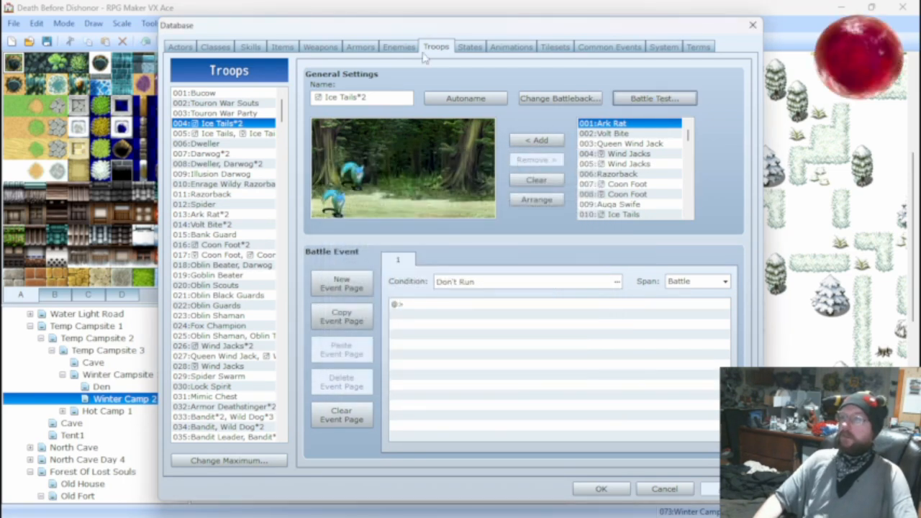
Return to the Bite skill and read the explanation of its damage formula parameters.
click(250, 47)
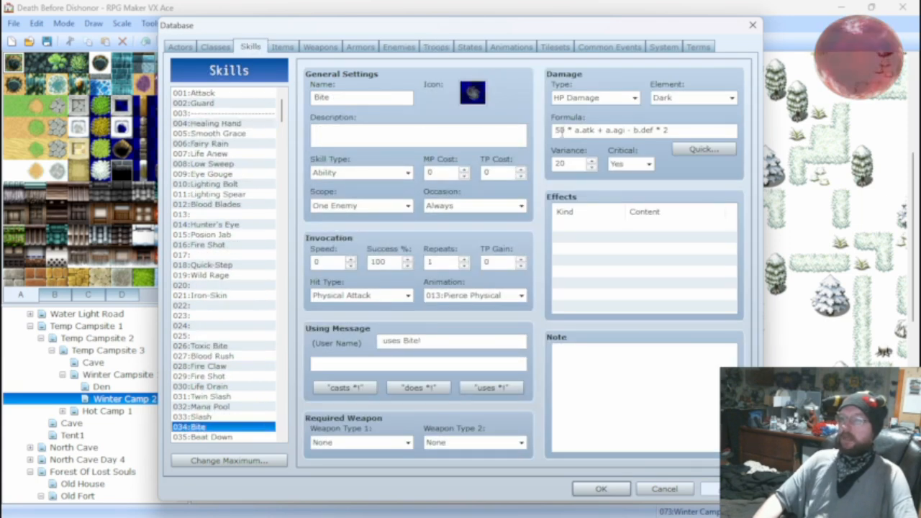
mouse_move(558, 130)
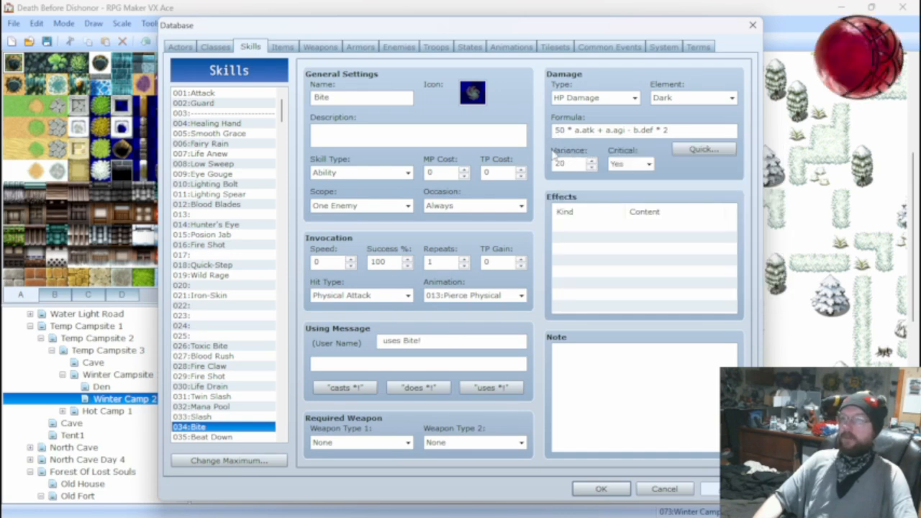
mouse_move(554, 155)
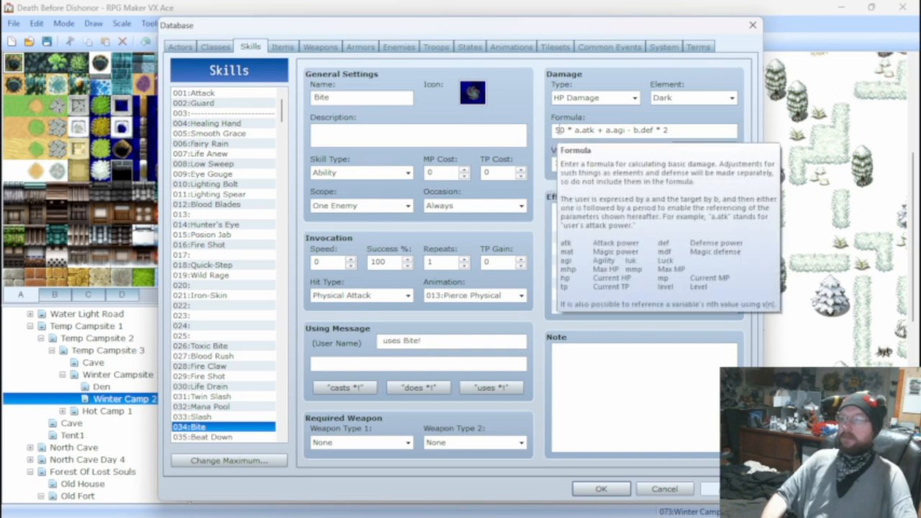
Compare the settings and damage formulas of the enemy skills 028:Fire Claw and 029:Fire Shot.
click(225, 366)
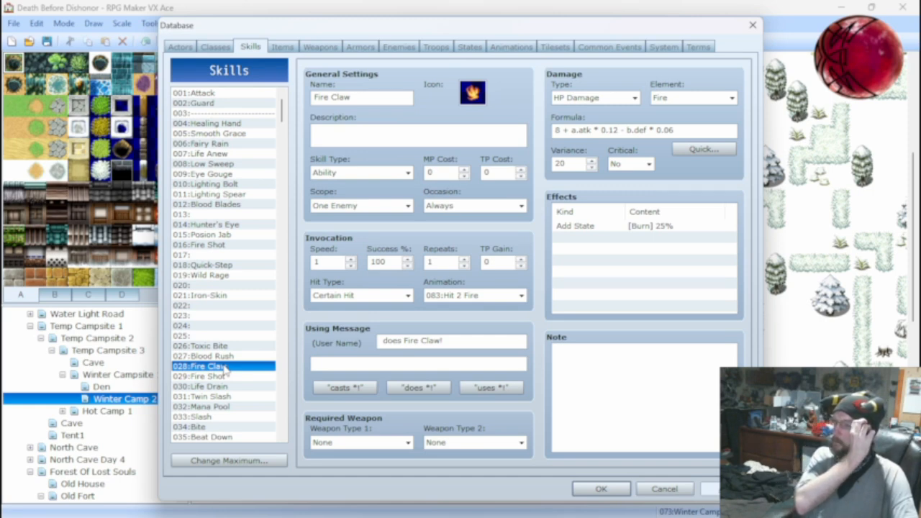
click(220, 377)
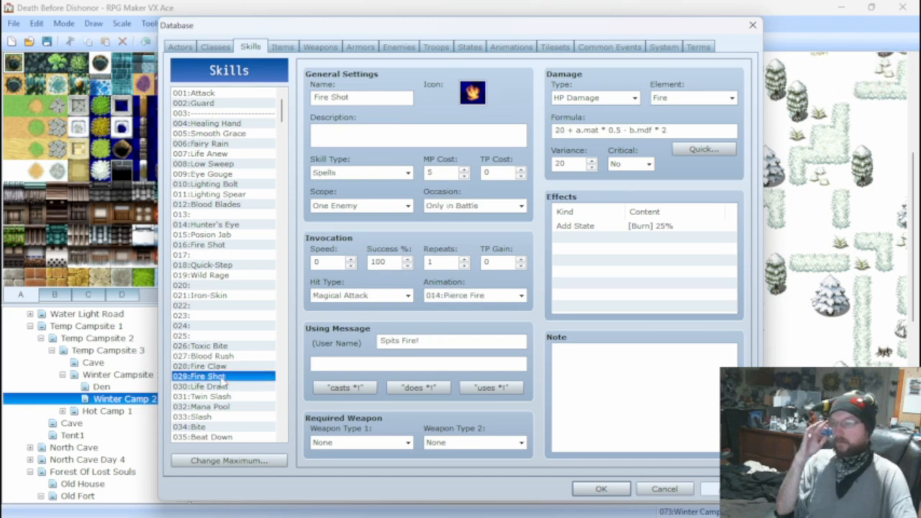
click(236, 367)
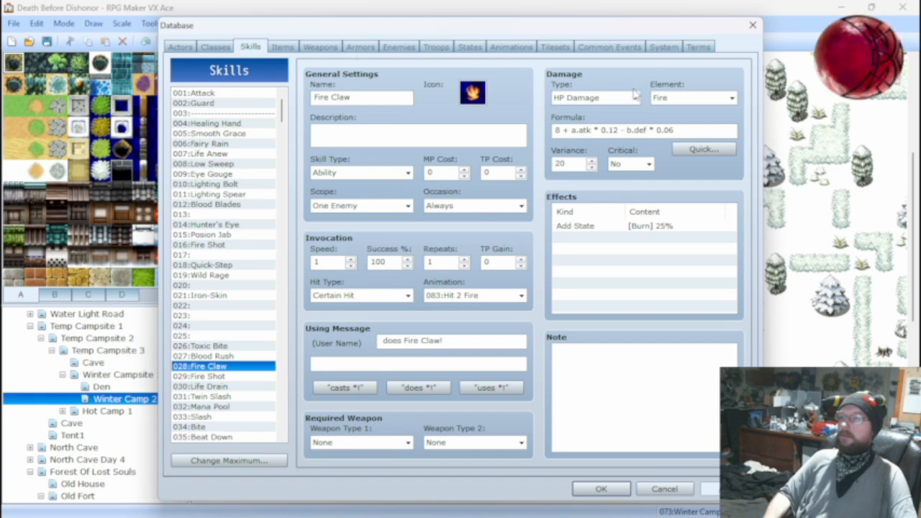
Preview the 002:Hit Fire animation in the database.
click(511, 48)
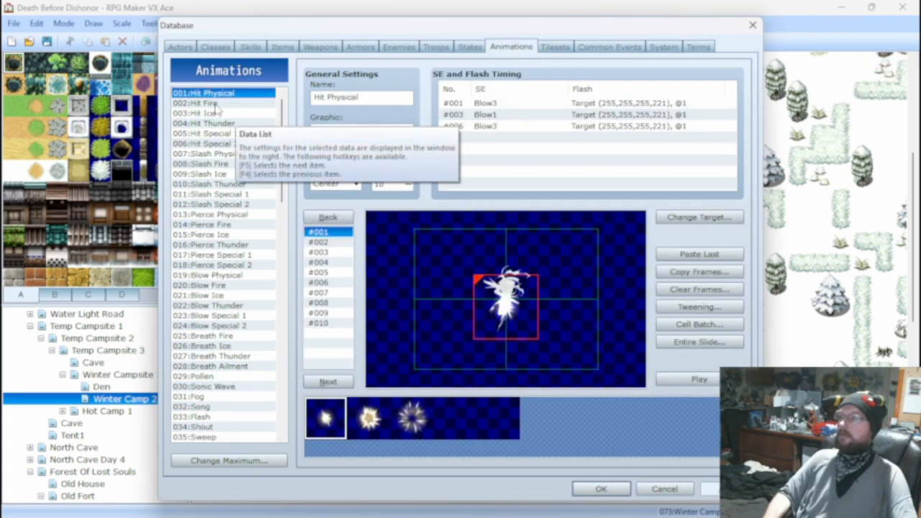
click(224, 105)
click(677, 381)
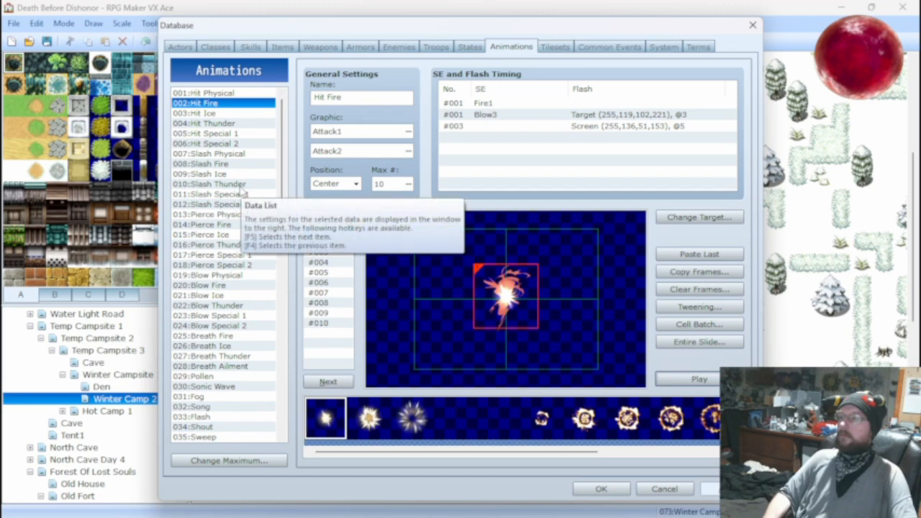
Check the animation choices for the Fire Claw skill and keep 083:Hit 2 Fire selected.
click(251, 47)
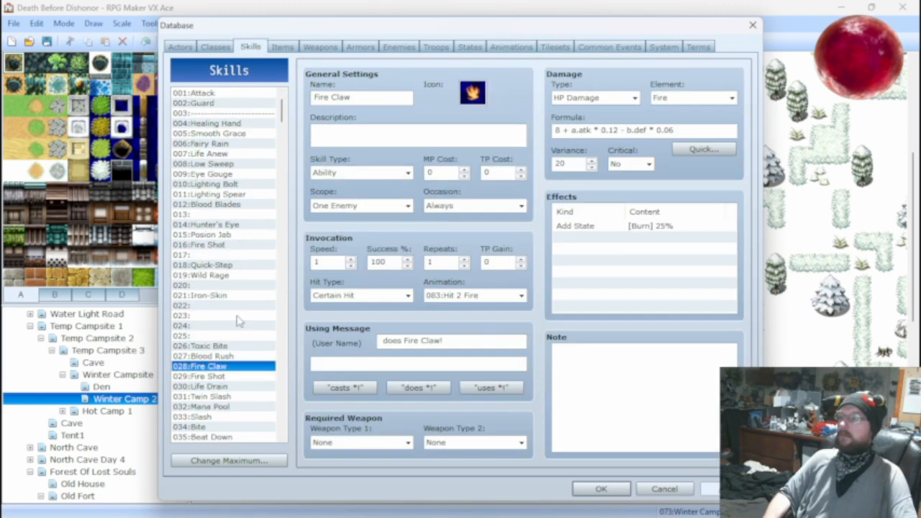
click(521, 296)
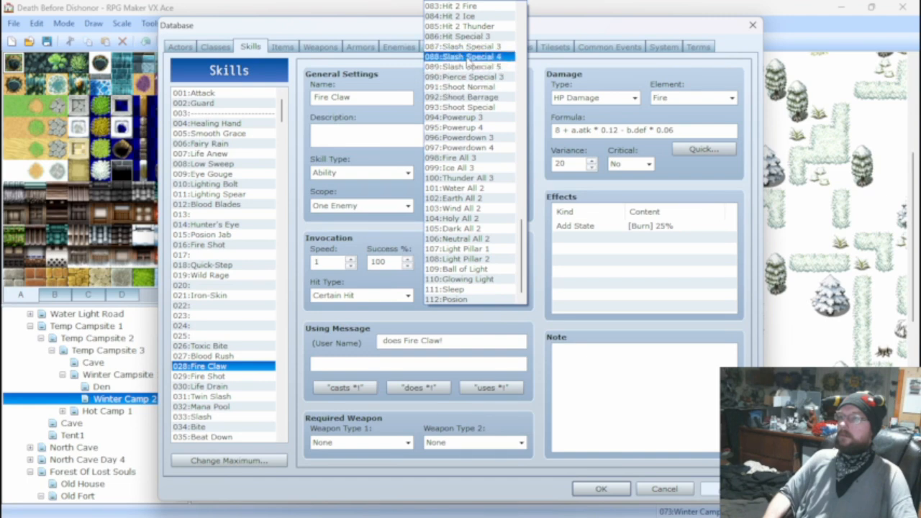
scroll(478, 64, up, 1)
scroll(478, 65, up, 3)
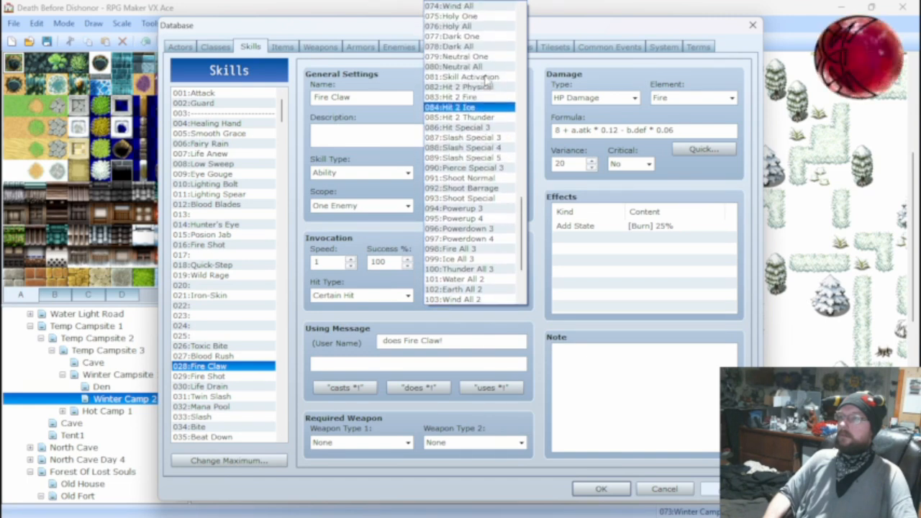
scroll(486, 79, up, 1)
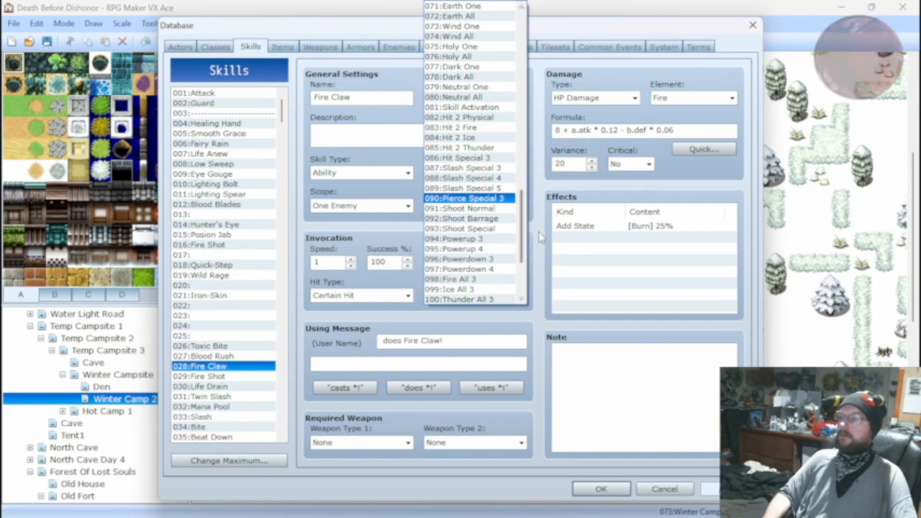
click(460, 127)
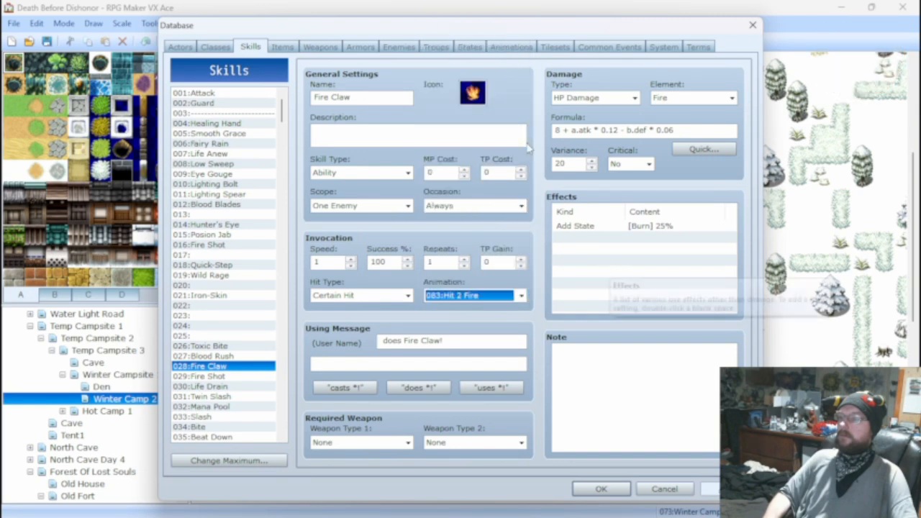
Find the 083:Hit 2 Fire animation in the animation data and play its preview.
click(511, 47)
drag(281, 154, 292, 217)
scroll(242, 349, down, 5)
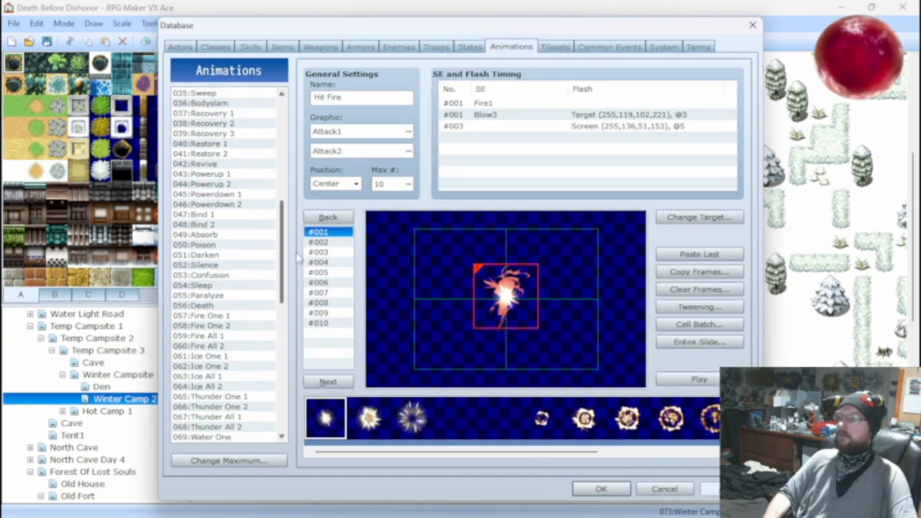
scroll(227, 244, up, 3)
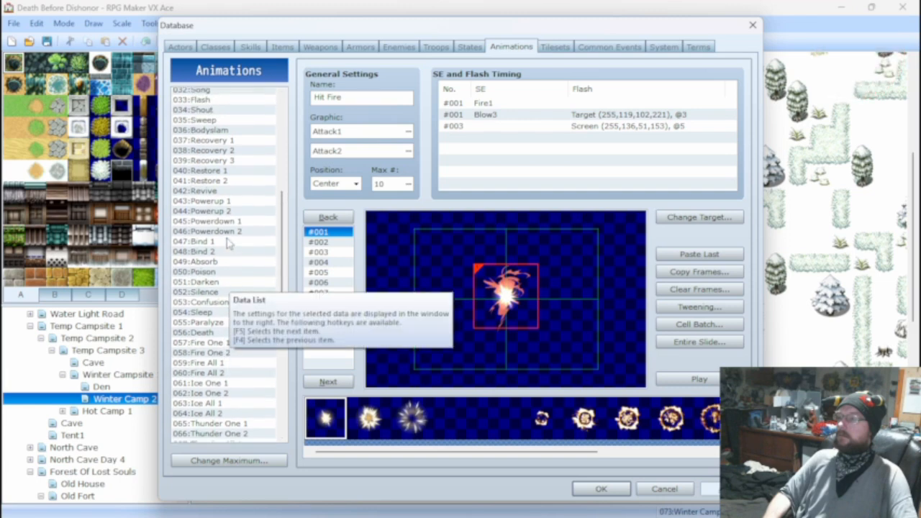
scroll(228, 244, up, 4)
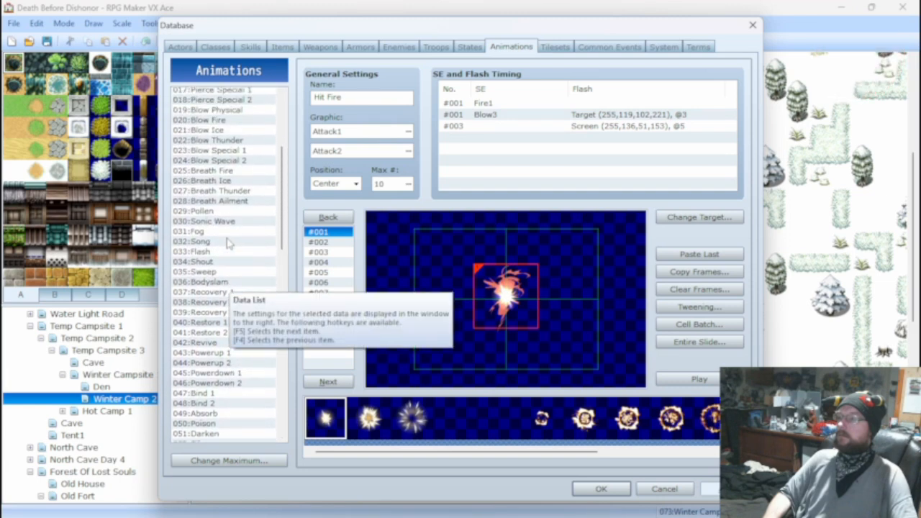
scroll(229, 243, down, 4)
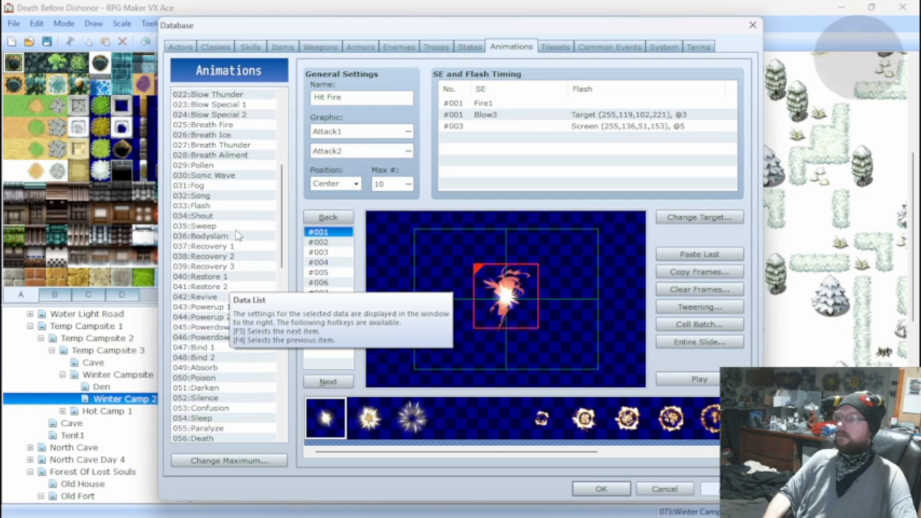
scroll(234, 252, down, 1)
scroll(237, 288, down, 3)
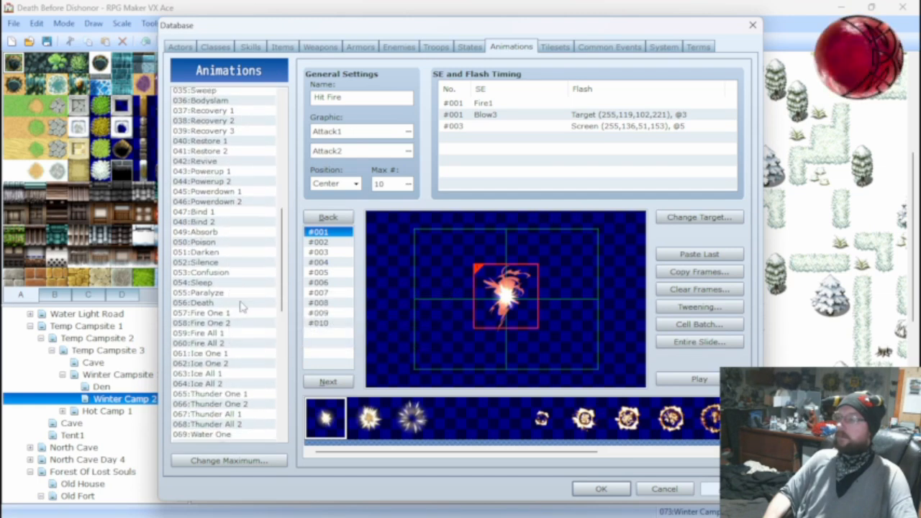
scroll(239, 308, down, 1)
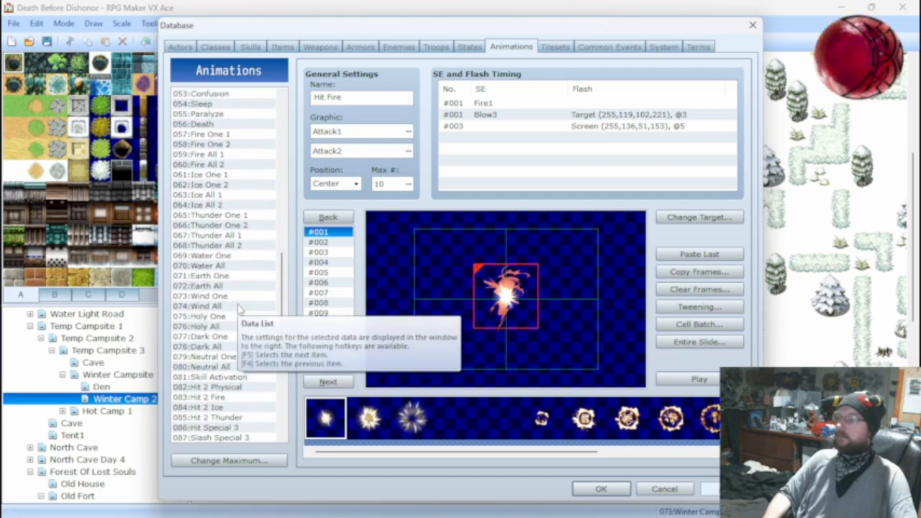
scroll(239, 308, down, 1)
click(201, 365)
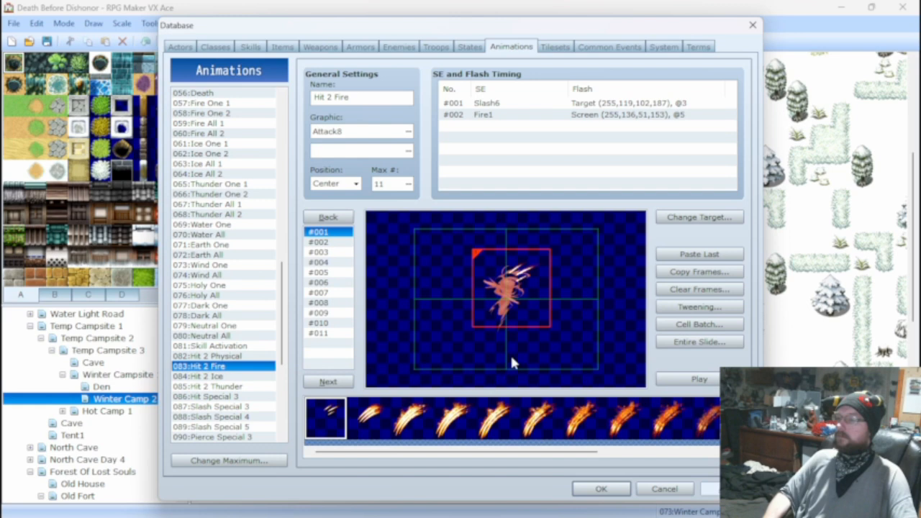
click(674, 382)
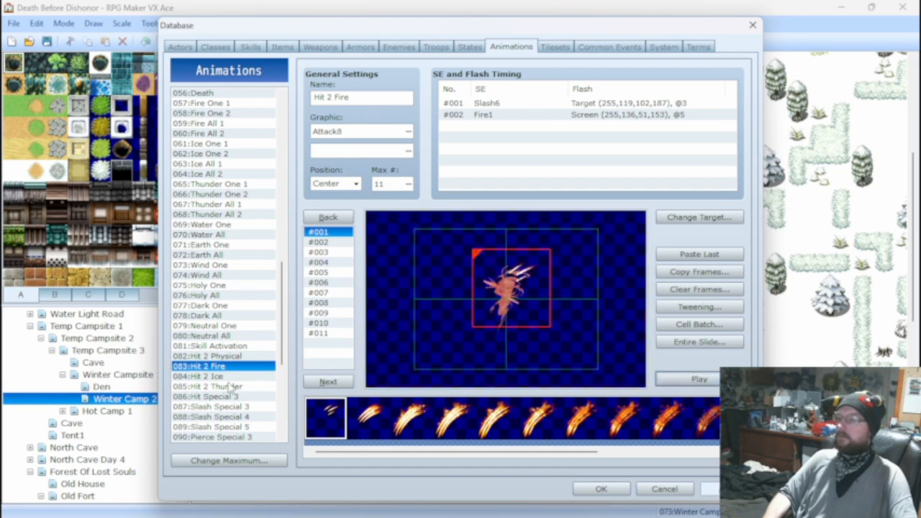
Preview the 085:Hit 2 Thunder animation in the database.
click(232, 386)
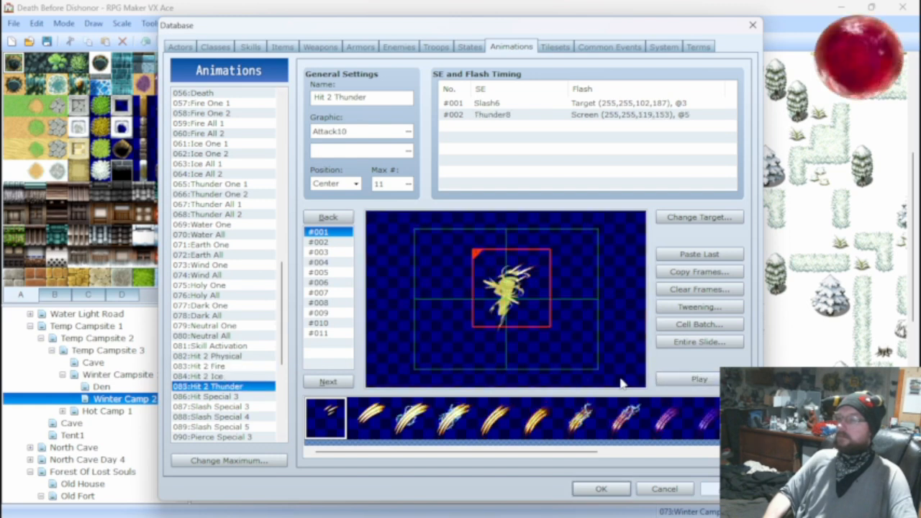
click(661, 377)
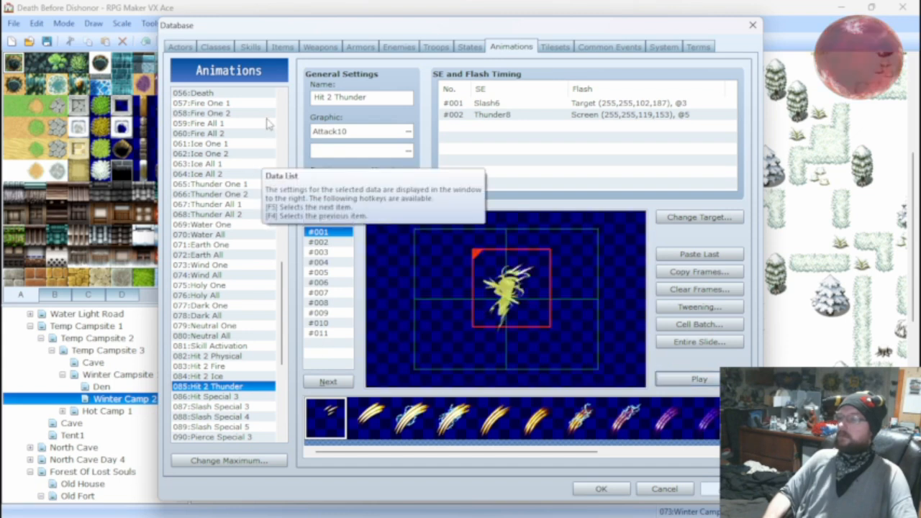
Set the target animation of the skill 012:Blood Blades to 085:Hit 2 Thunder.
click(250, 47)
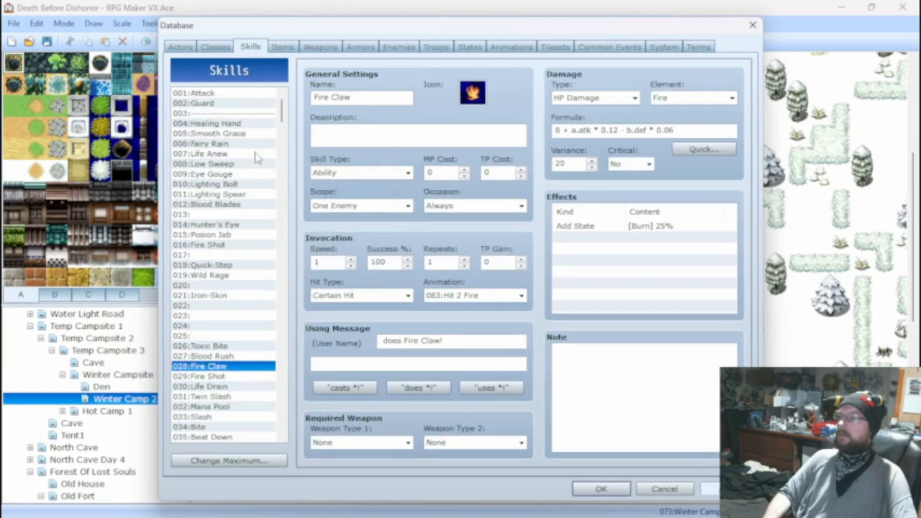
click(225, 204)
click(520, 295)
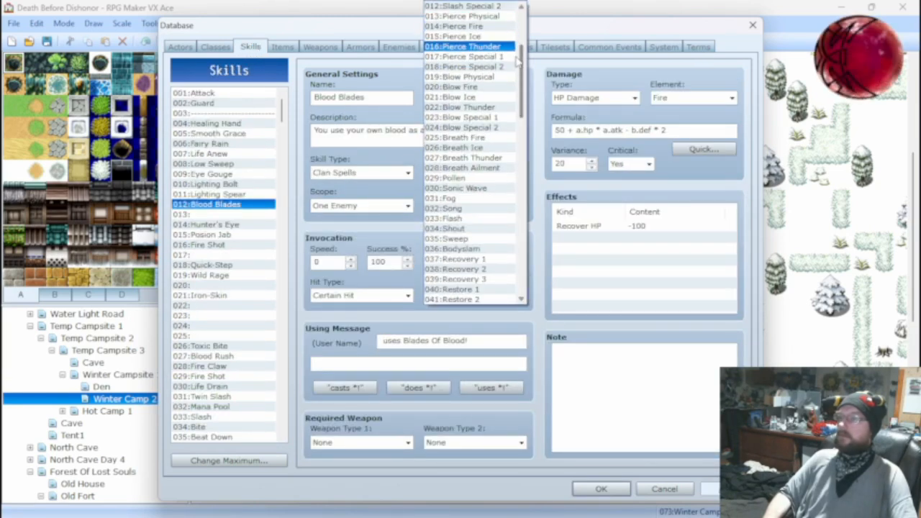
scroll(520, 115, down, 12)
scroll(535, 162, down, 4)
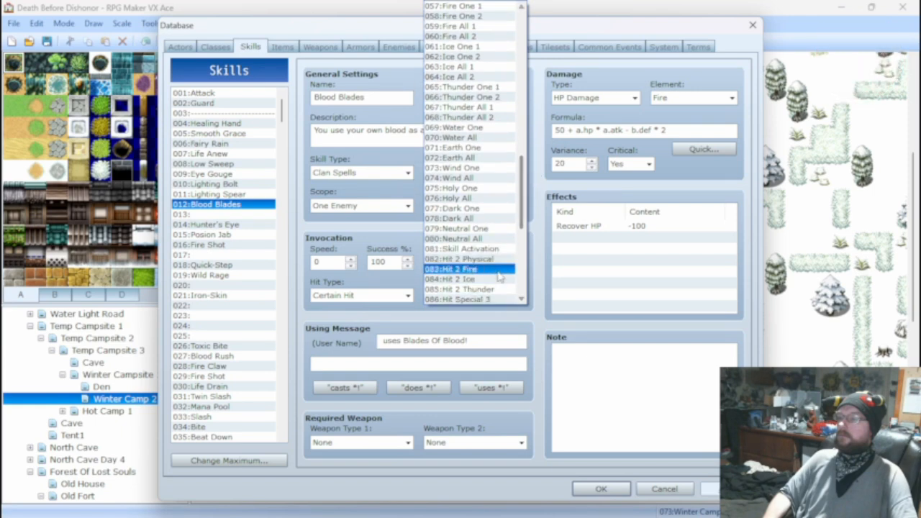
click(487, 289)
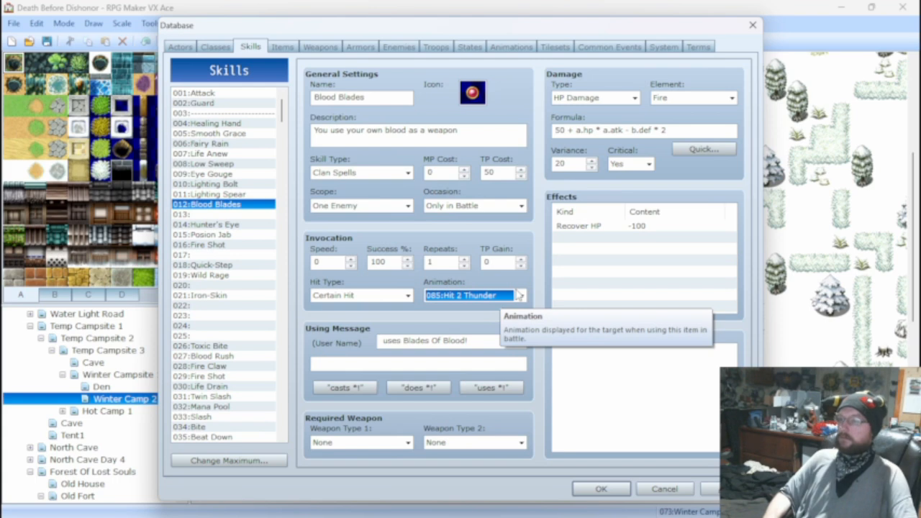
Change the Blood Blades skill's animation to 083:Hit 2 Fire.
click(519, 295)
scroll(491, 124, up, 1)
scroll(491, 124, up, 1)
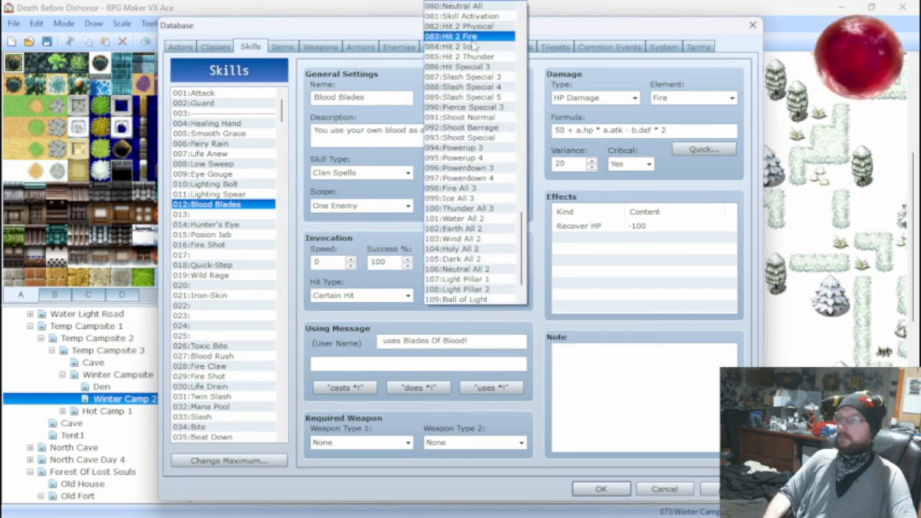
click(472, 39)
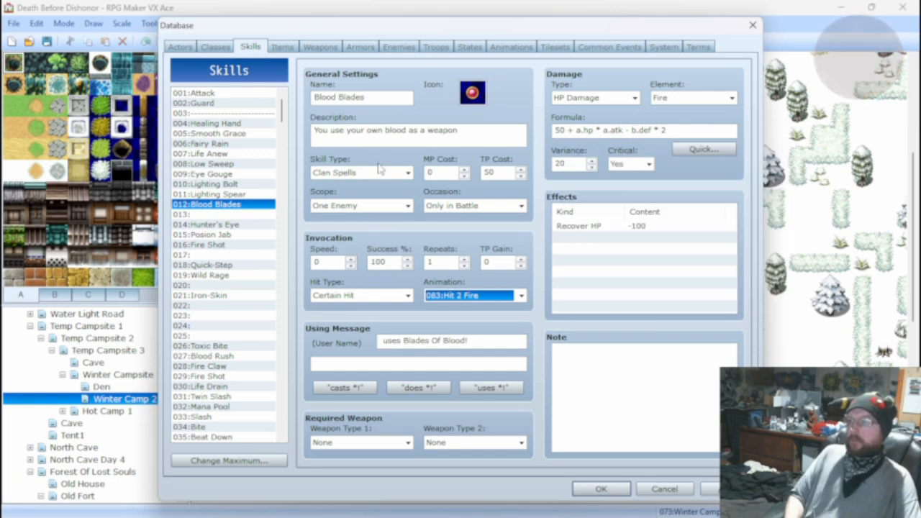
Replace the leading multiplier in the 034:Bite skill's damage formula with 900, making it 900 * a.atk + a.agi - b.def * 2.
click(249, 193)
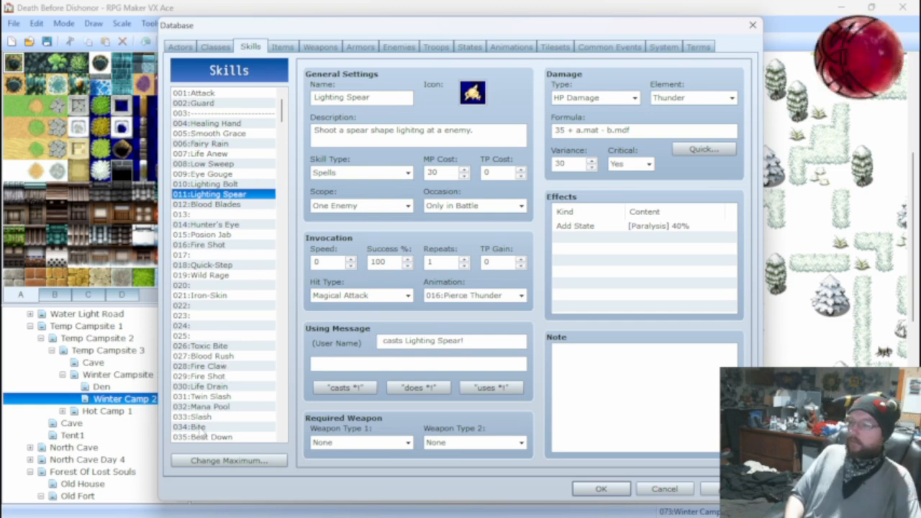
click(200, 427)
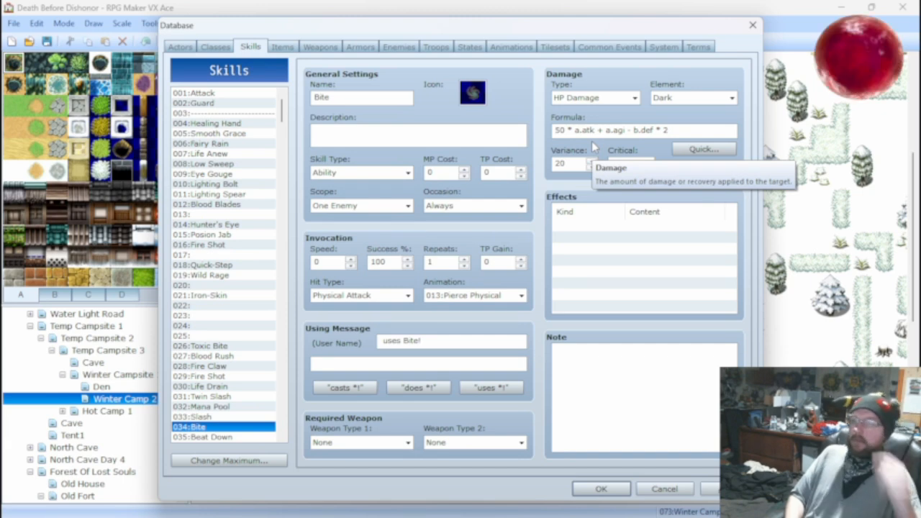
double_click(568, 130)
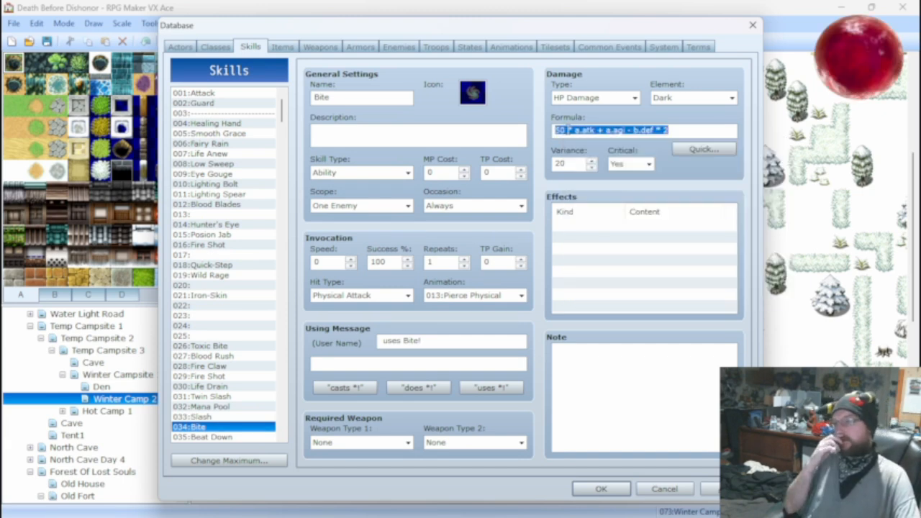
click(561, 130)
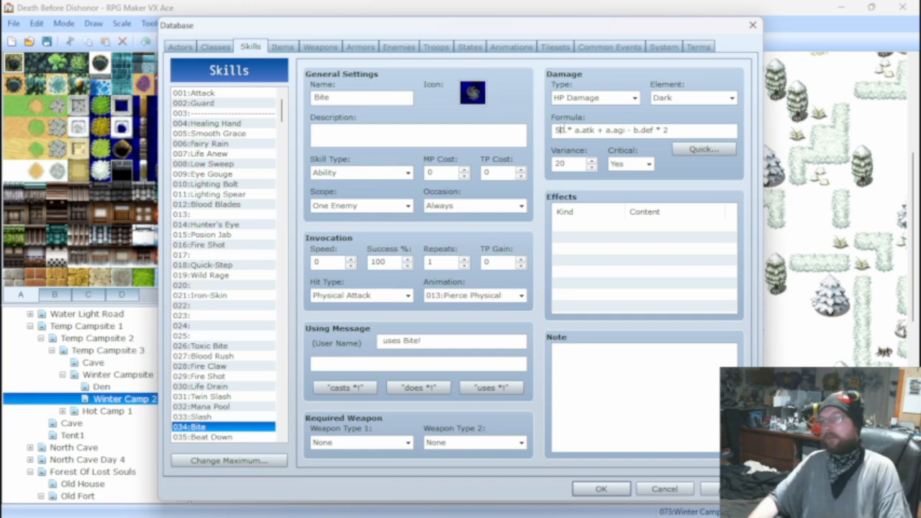
key(BackSpace)
key(BackSpace)
text(900)
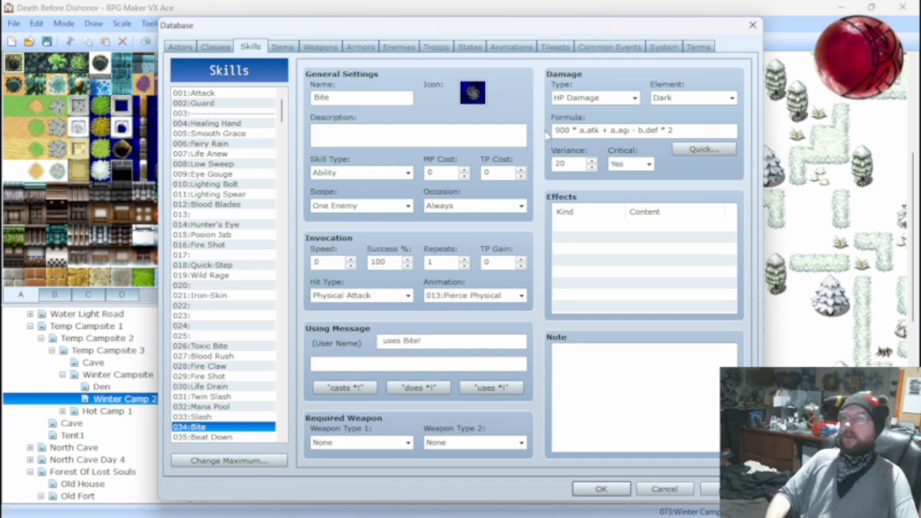
Review the stats and action patterns of the enemies Ark Rat, 010:Ice Tails, Oblin Troop and Dweller.
click(470, 46)
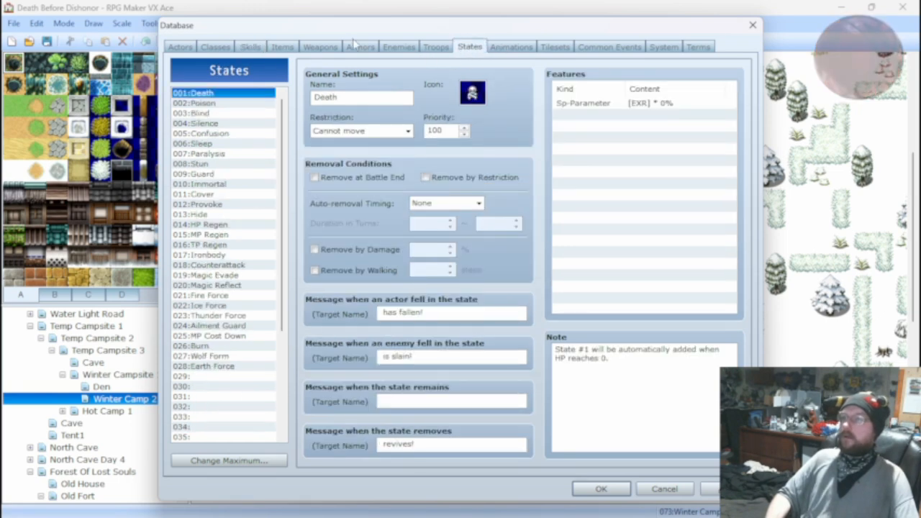
click(252, 47)
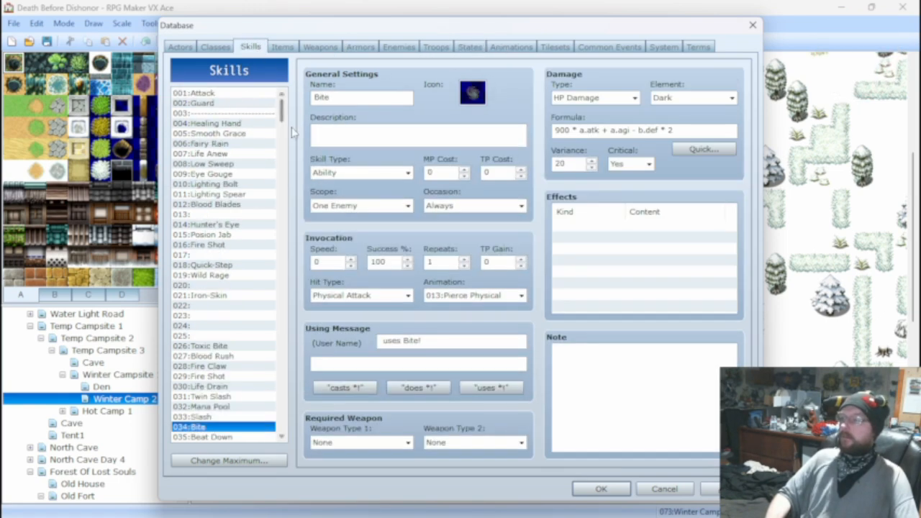
click(398, 47)
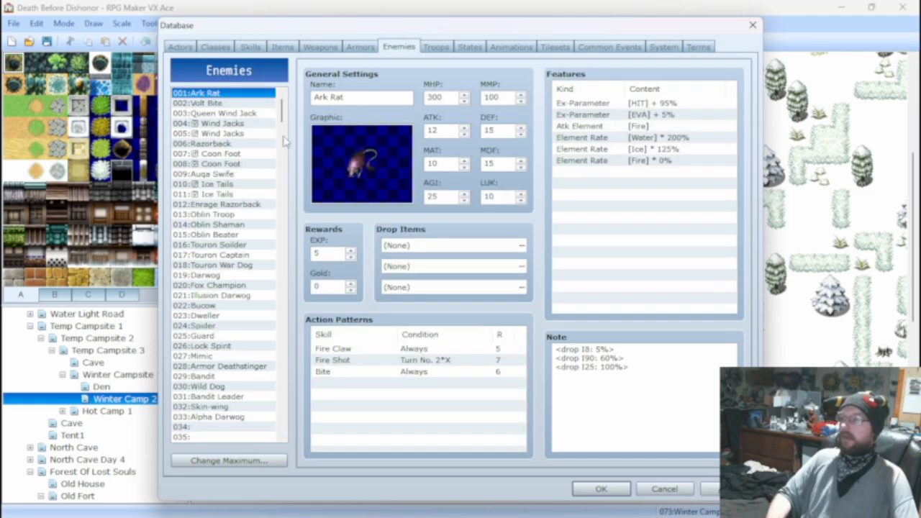
click(229, 184)
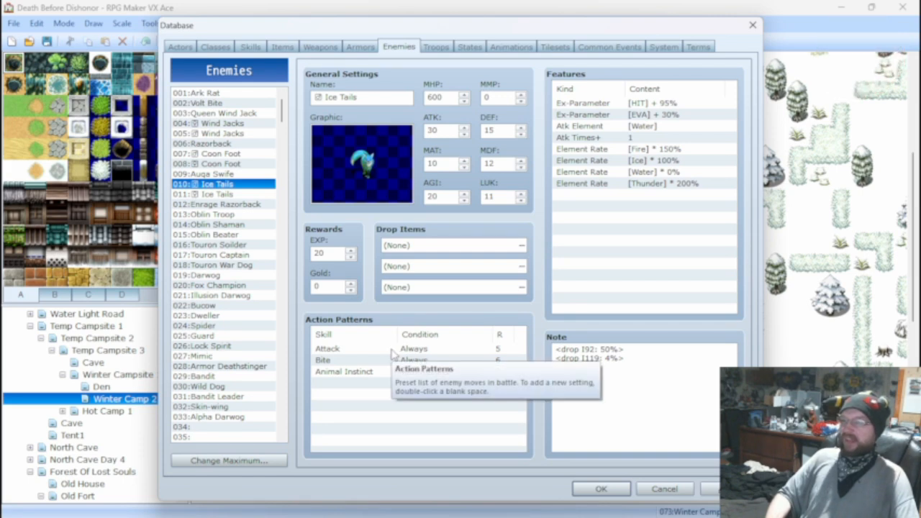
click(221, 215)
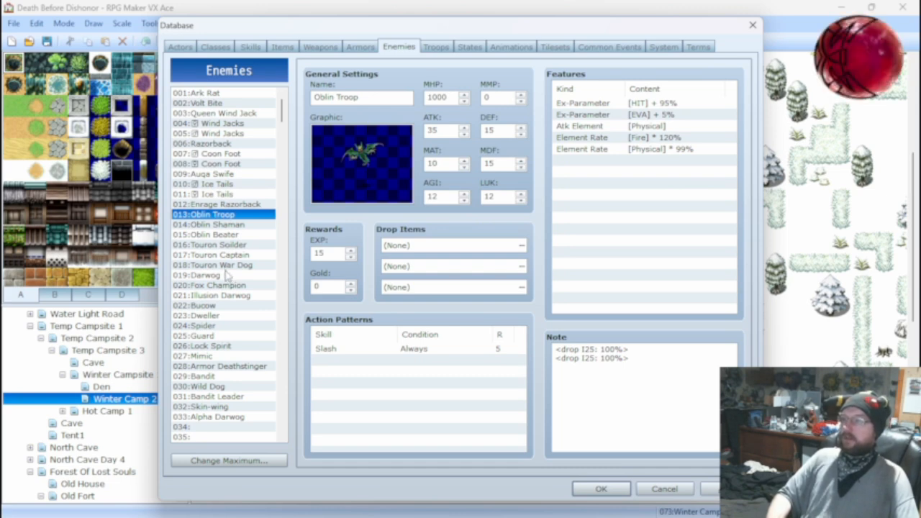
click(216, 315)
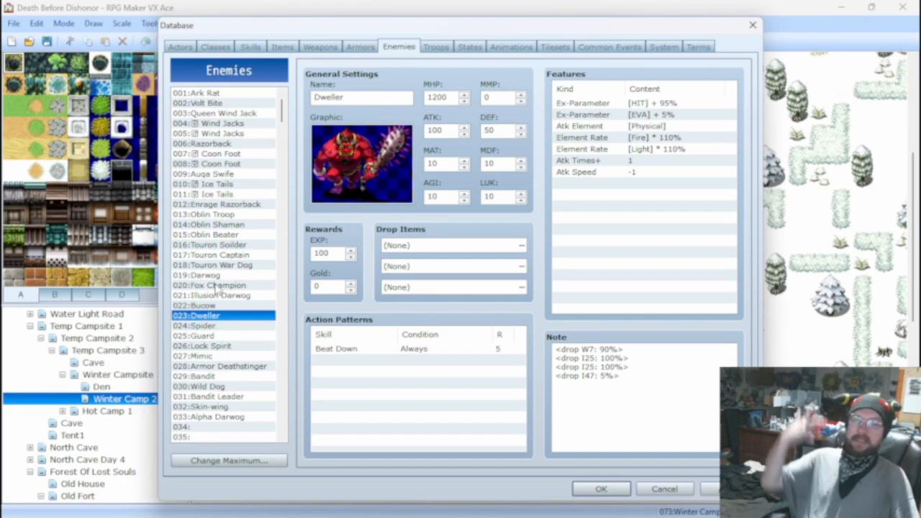
Delete the Attack skill from the action patterns of both Ice Tails enemies, 010 and 011.
click(224, 184)
click(407, 349)
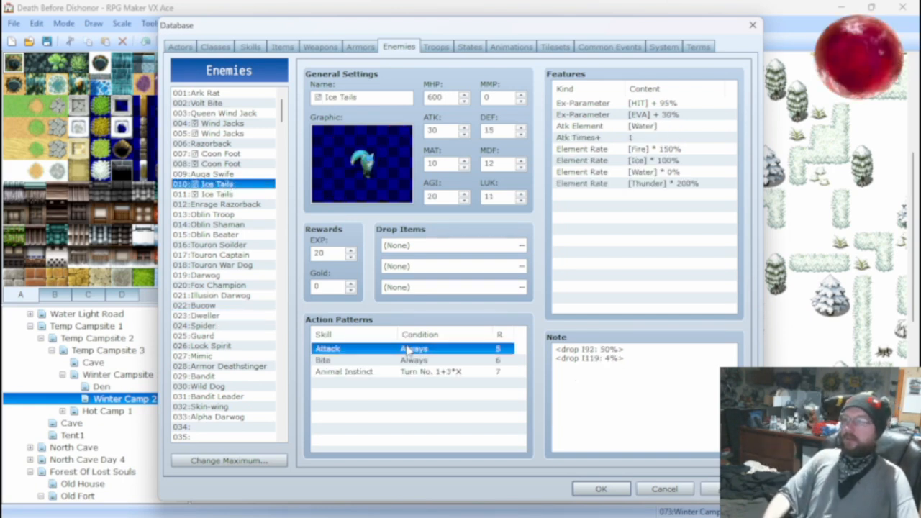
key(Delete)
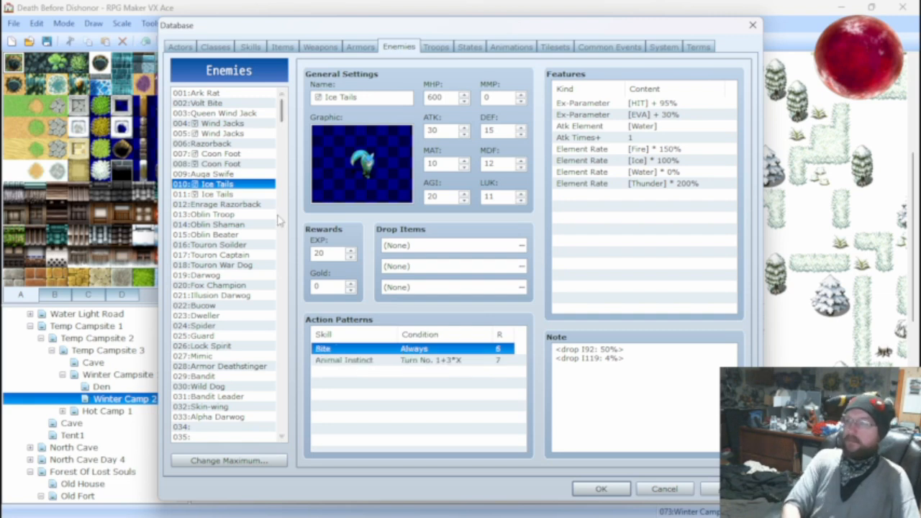
click(220, 195)
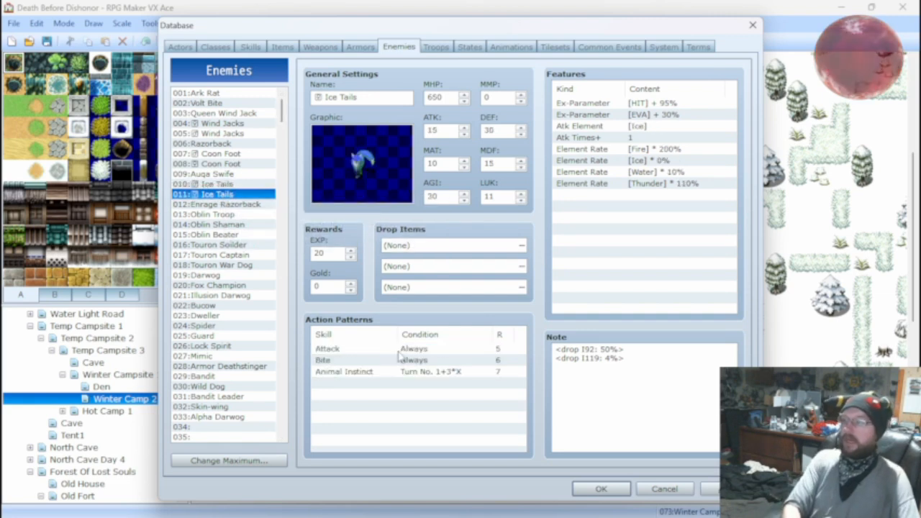
click(397, 349)
key(Delete)
Check the action patterns of Ark Rat, Volt Bite and Queen Wind Jack, and return to 010:Ice Tails.
click(224, 95)
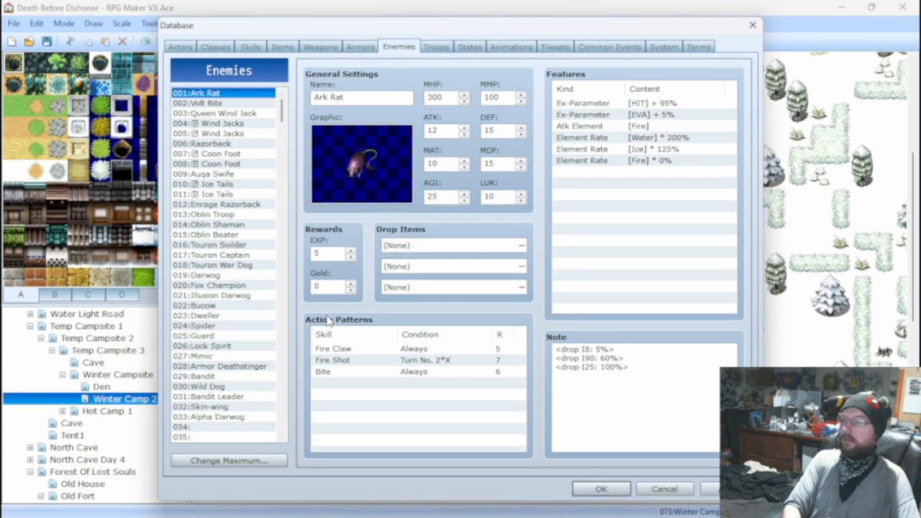
click(225, 105)
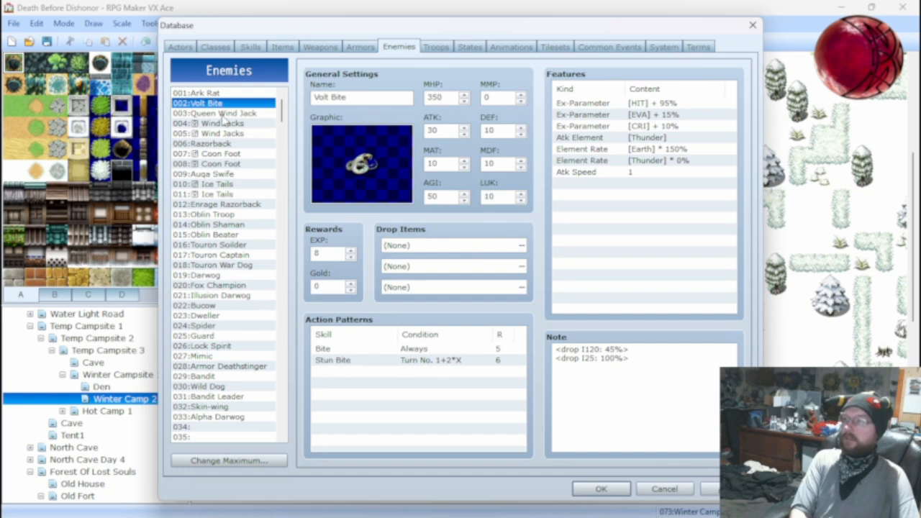
click(223, 113)
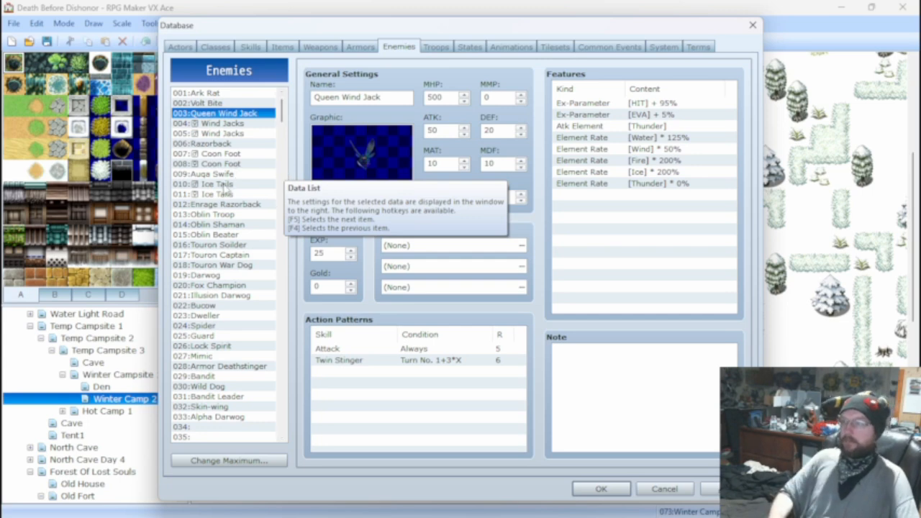
click(220, 184)
Run a battle test of the troop 004:Ice Tails*2 with the first actor at level 20, and close the test window.
click(433, 49)
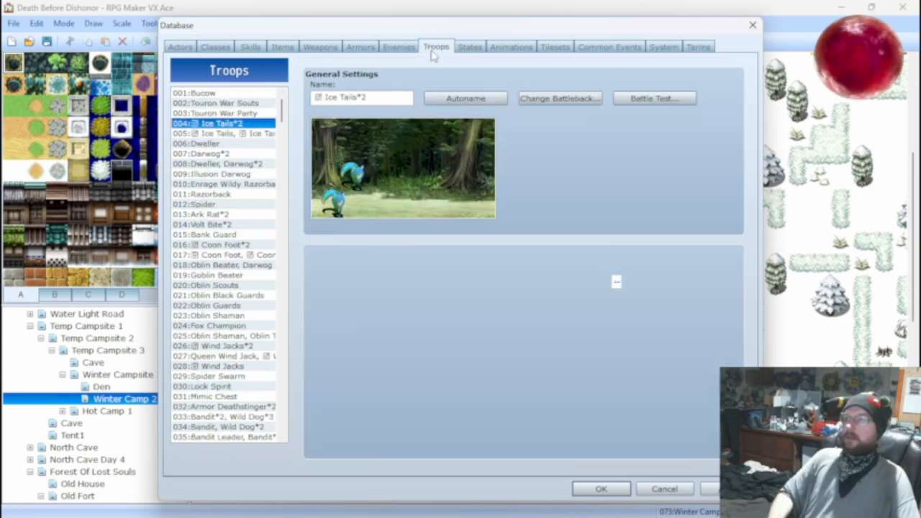
click(654, 99)
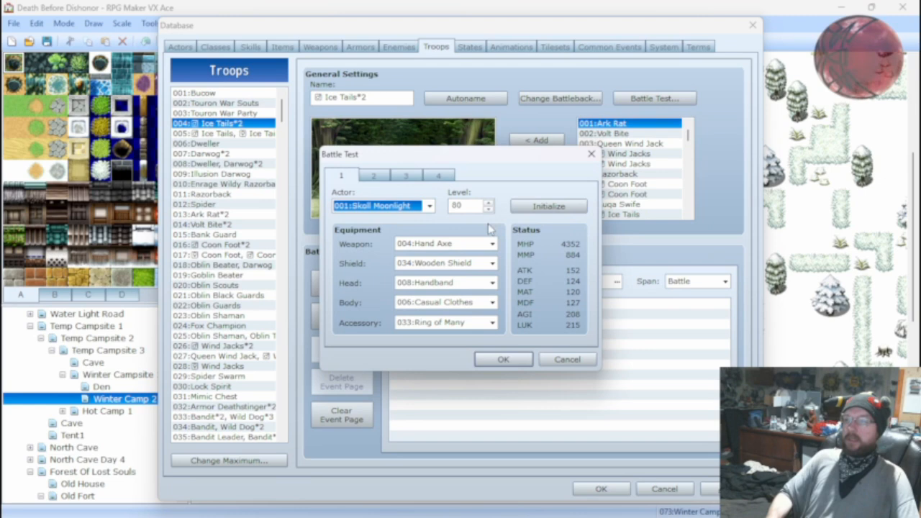
double_click(467, 206)
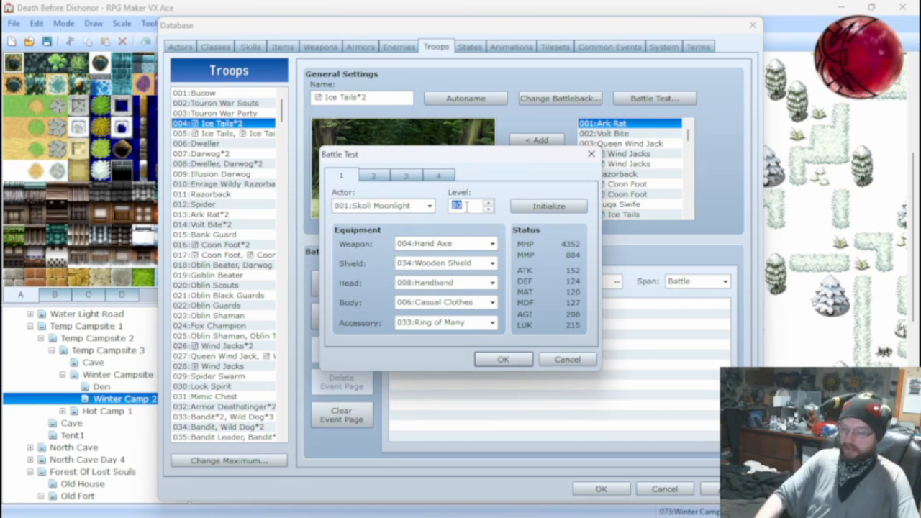
text(20)
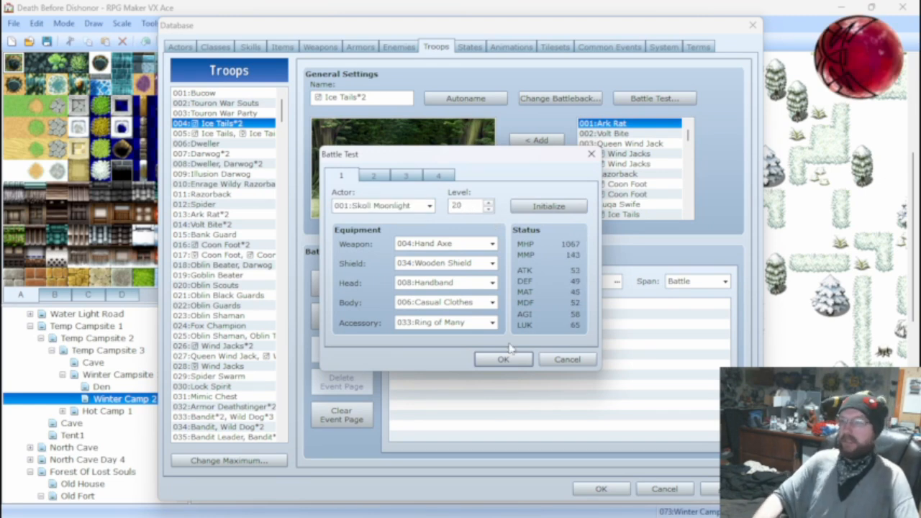
click(503, 359)
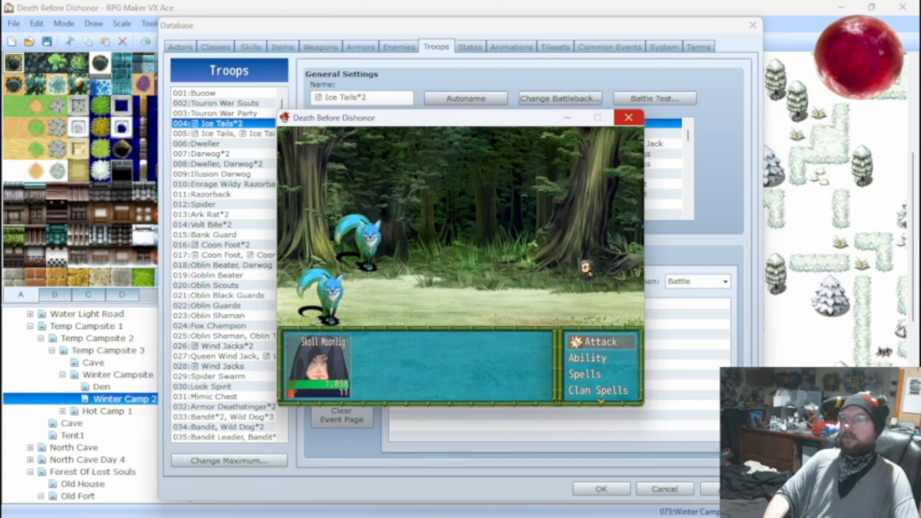
click(626, 118)
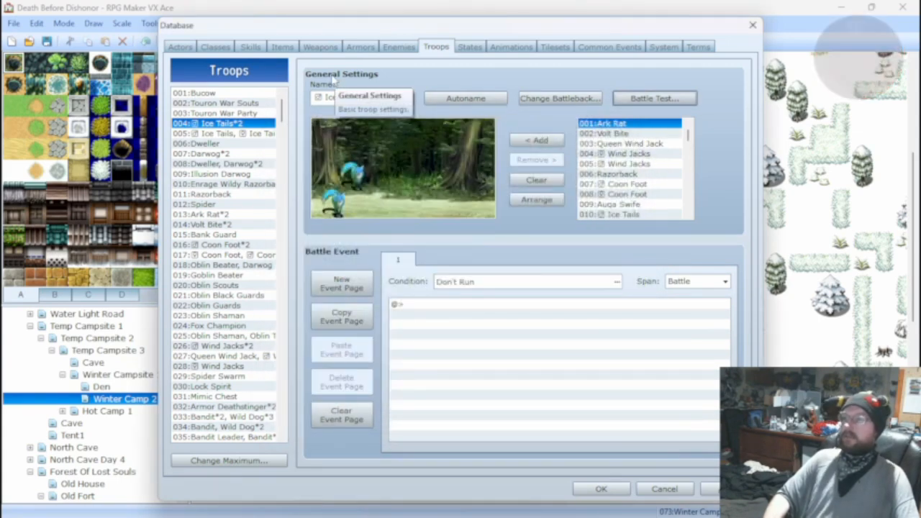
Set the leading multiplier in the Bite skill's damage formula to 50, making it 50 * a.atk + a.agi - b.def * 2.
click(252, 47)
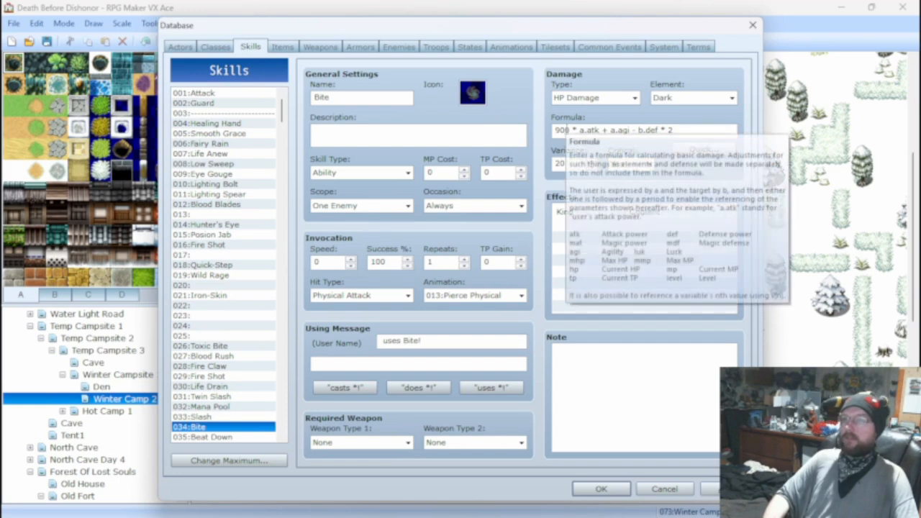
triple_click(568, 130)
click(571, 130)
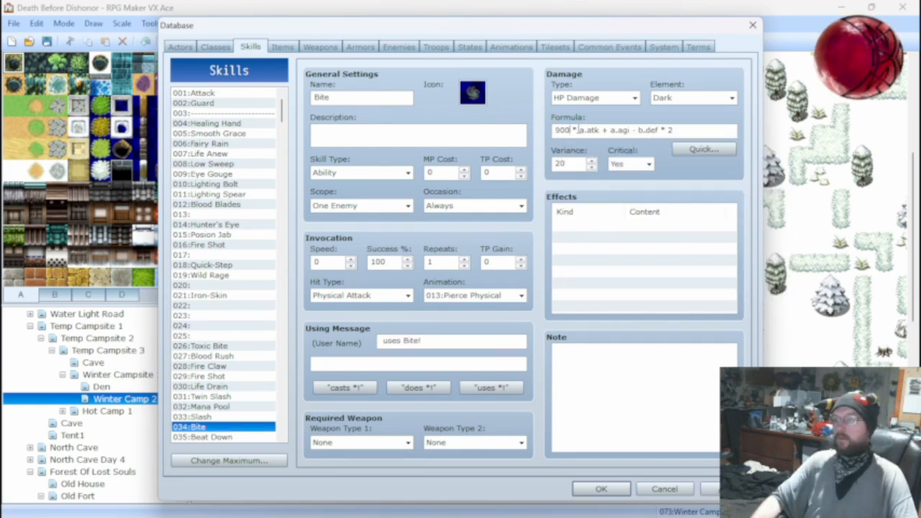
key(BackSpace)
key(BackSpace)
key(BackSpace)
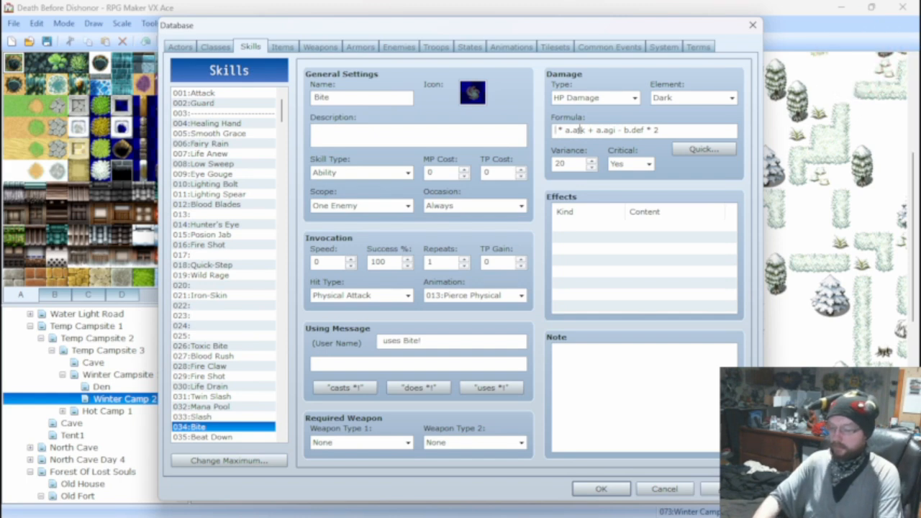
text(50)
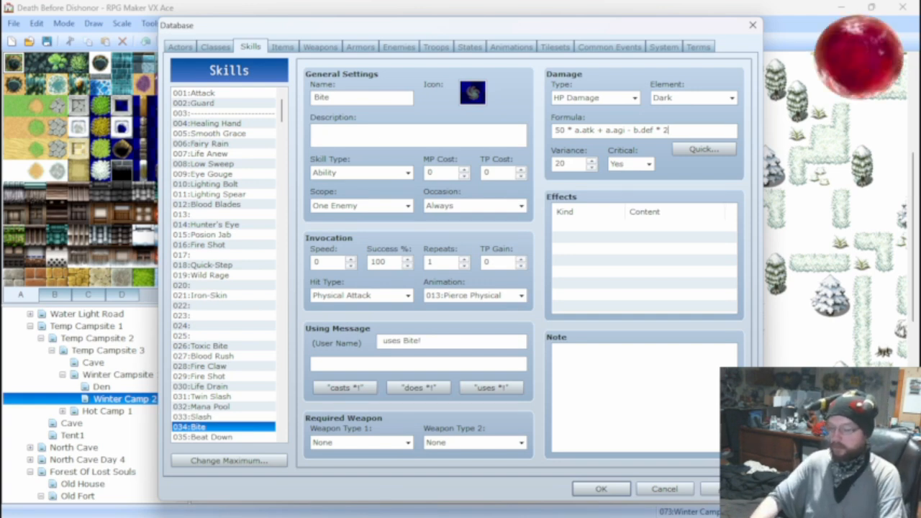
Set the final multiplier in the Bite skill's damage formula to 10 and insert * a.luk after a.agi, making it 50 * a.atk + a.agi * a.luk - b.def * 10.
key(BackSpace)
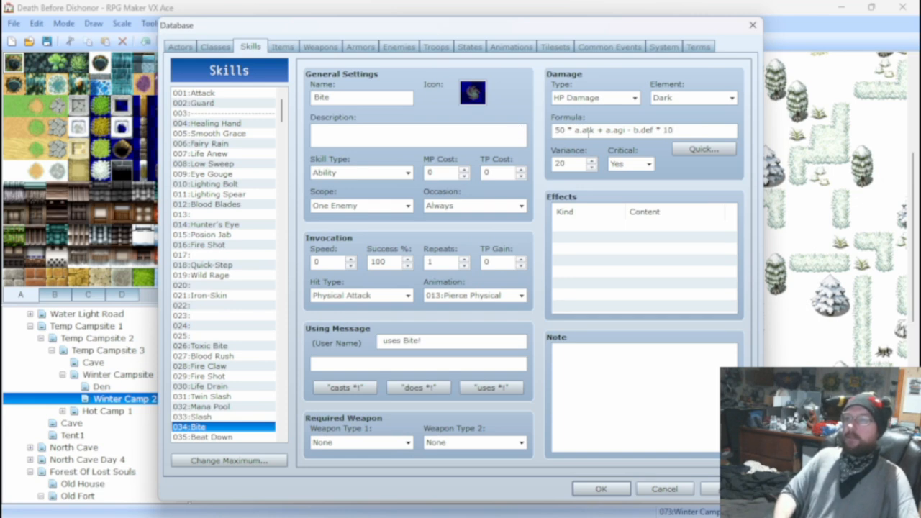
mouse_move(588, 130)
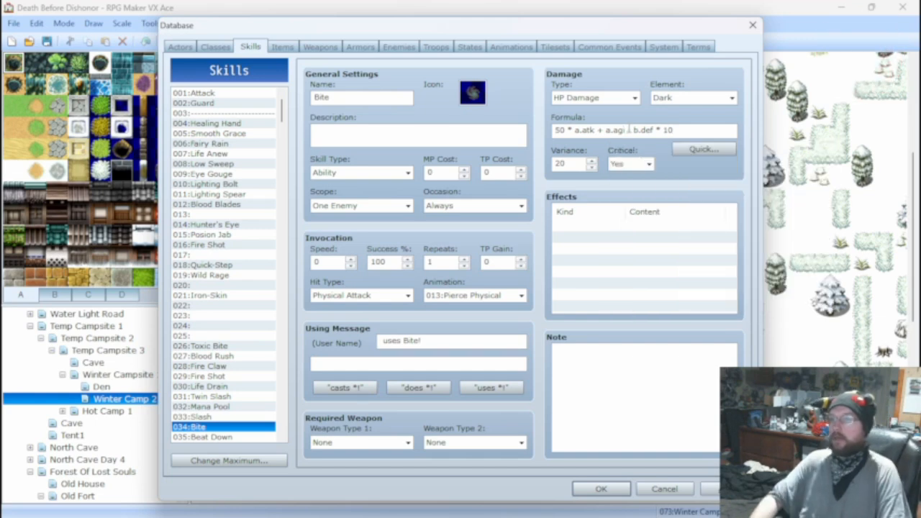
click(628, 130)
text(-)
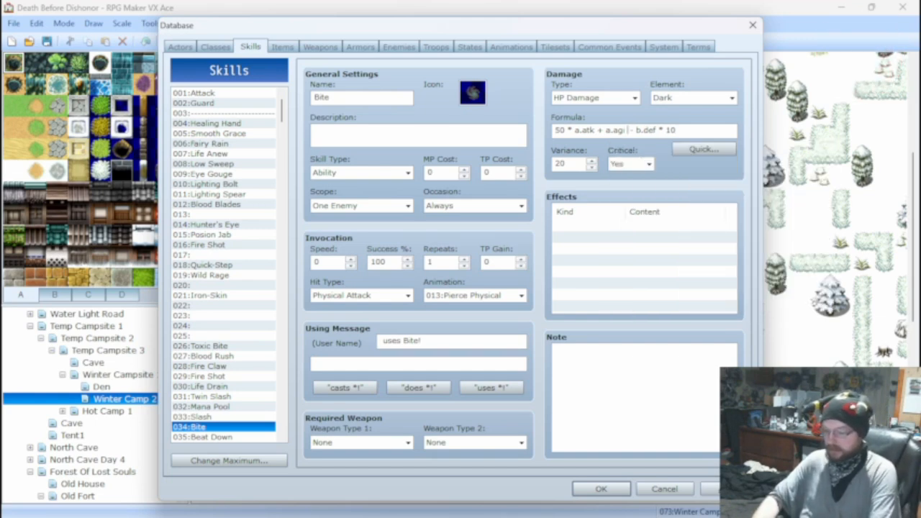
click(627, 129)
text(* a )
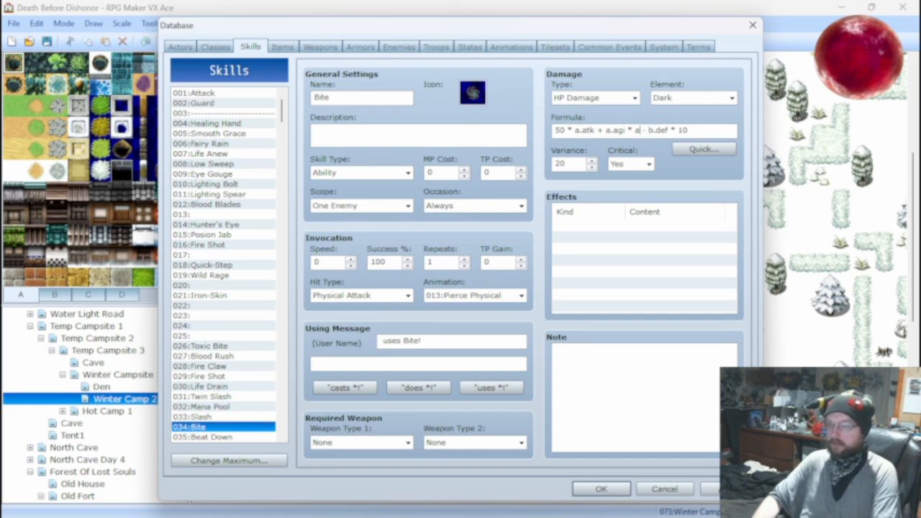
text(.luk)
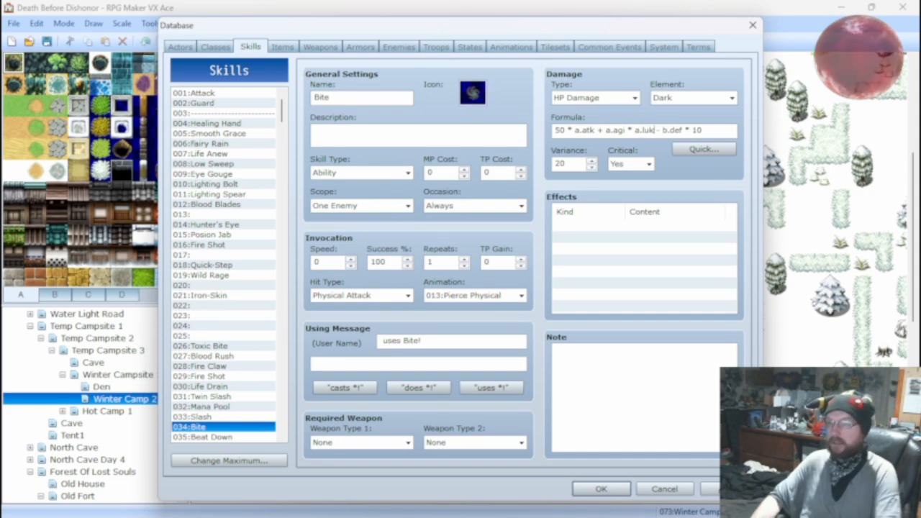
mouse_move(615, 130)
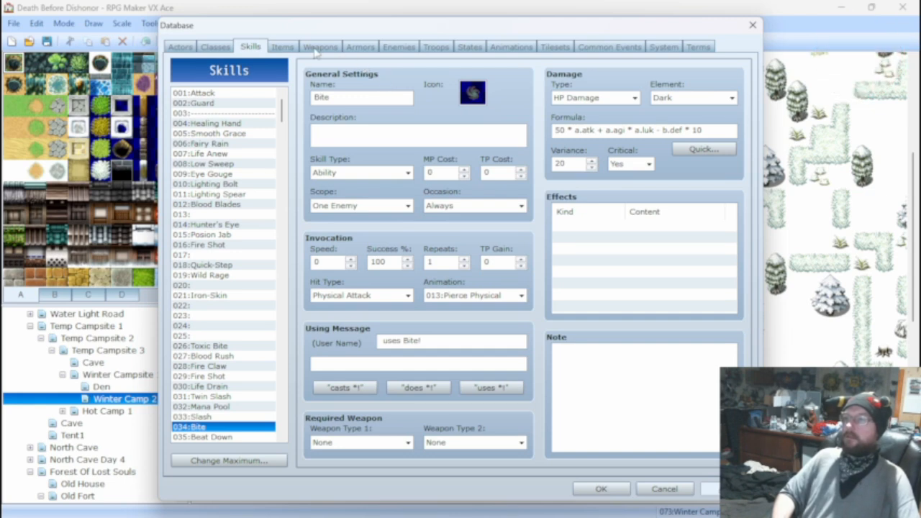
Run a battle test of the troop 004:Ice Tails*2 with the first actor kept at level 20, and close the test window.
click(515, 47)
click(431, 47)
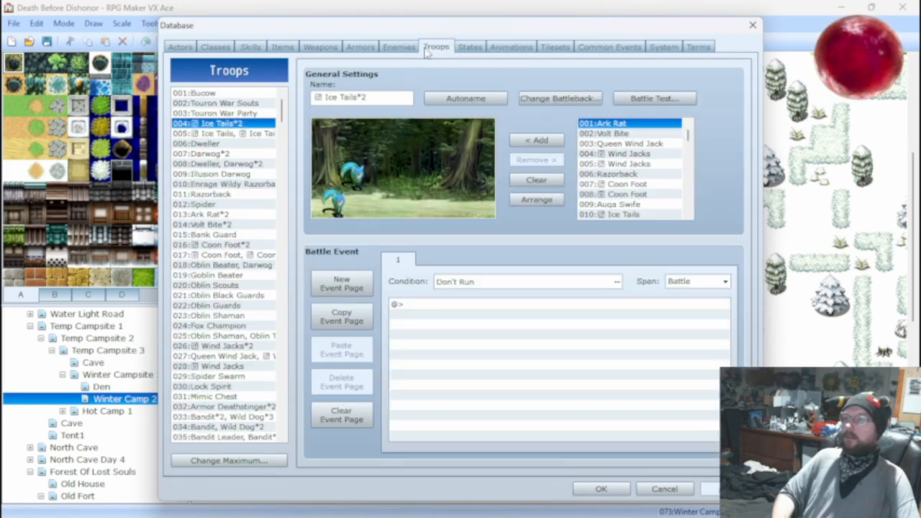
click(631, 101)
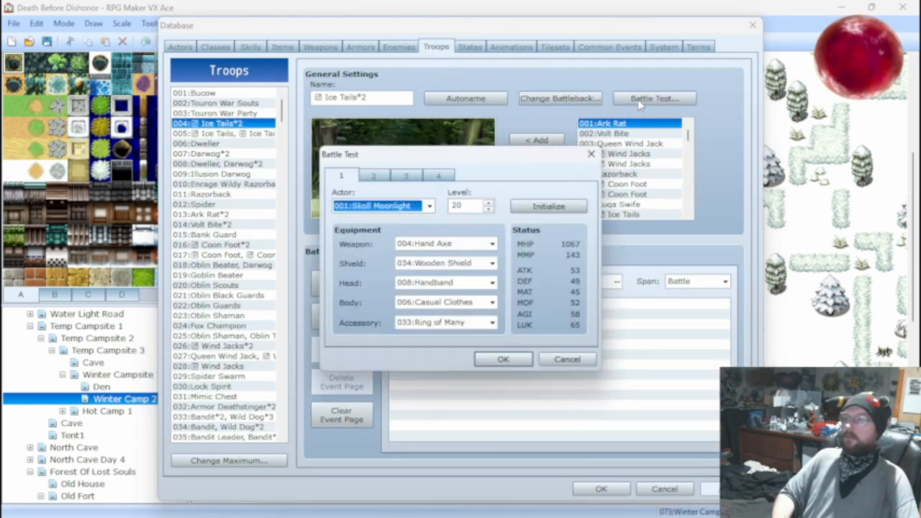
click(503, 359)
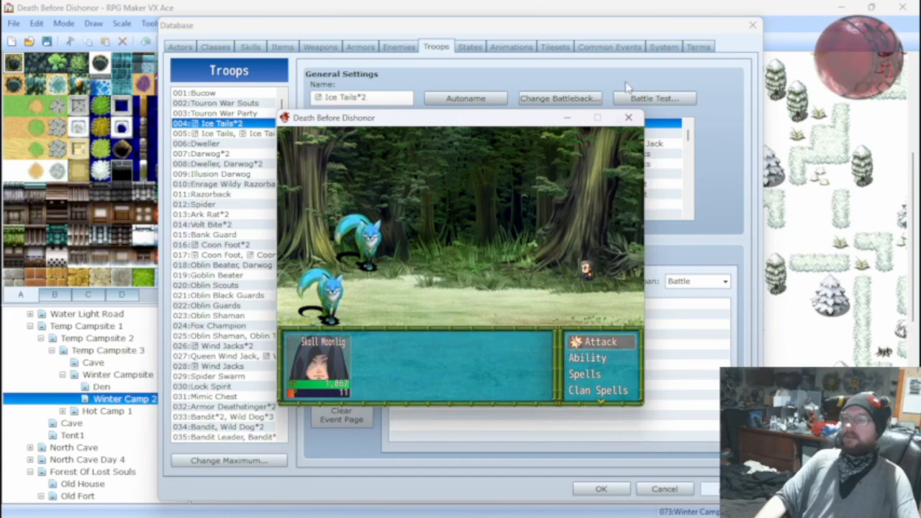
click(628, 117)
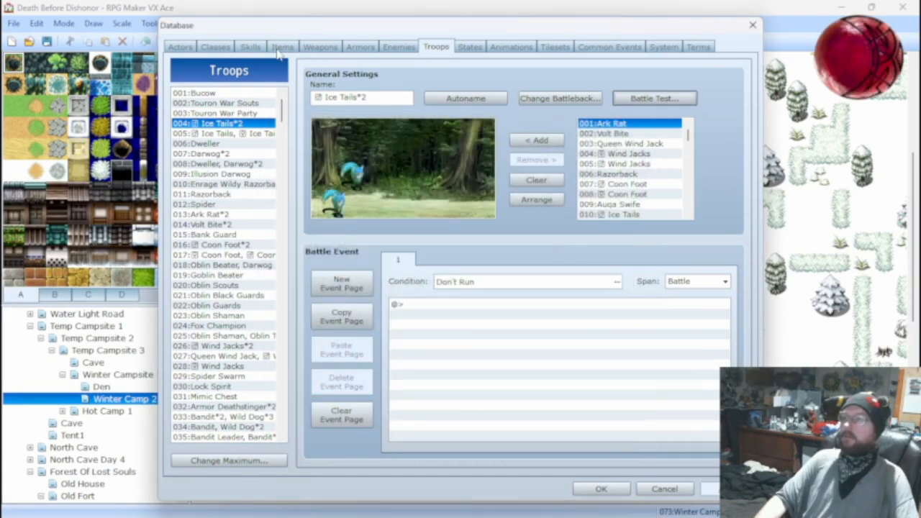
Set the leading multiplier in the Bite skill's damage formula to 900, making it 900 * a.atk + a.agi * a.luk - b.def * 10.
click(250, 50)
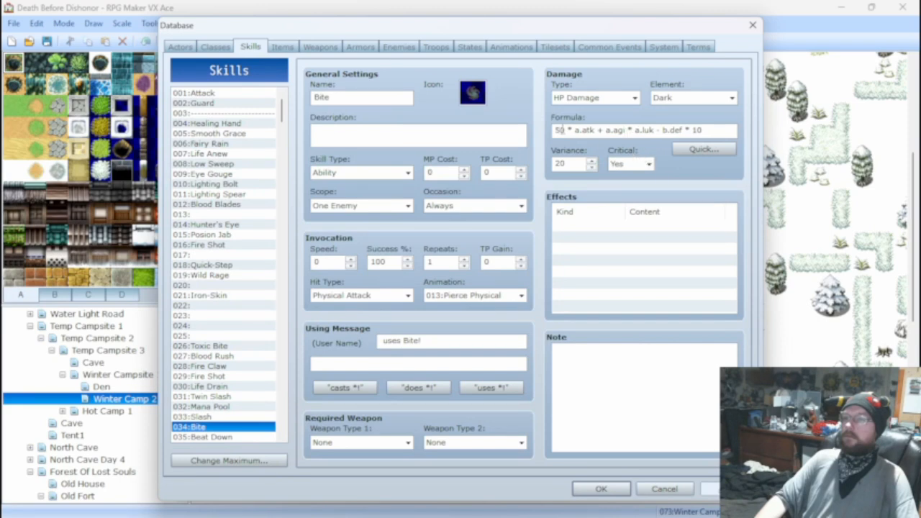
double_click(559, 130)
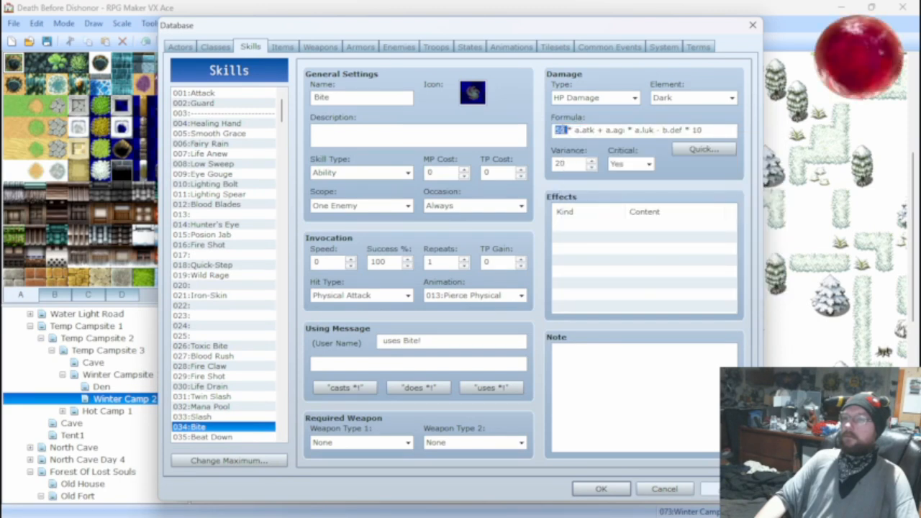
key(BackSpace)
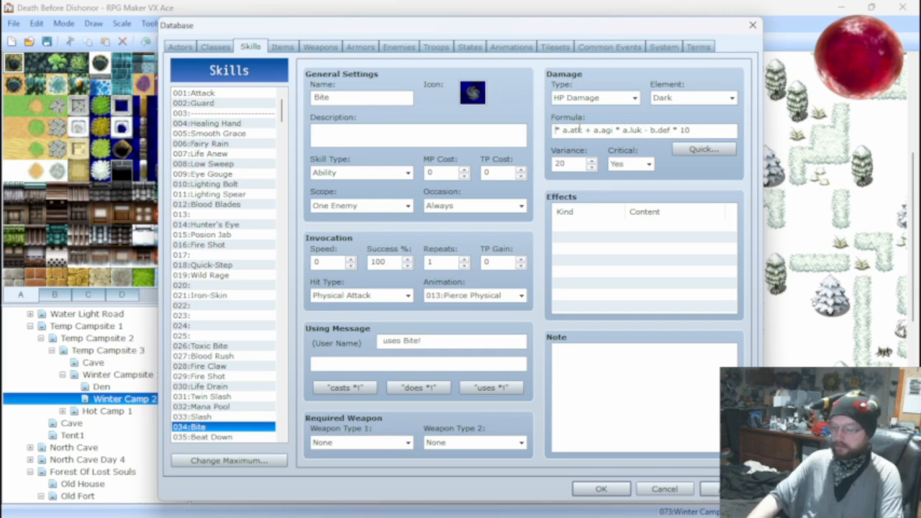
text(900)
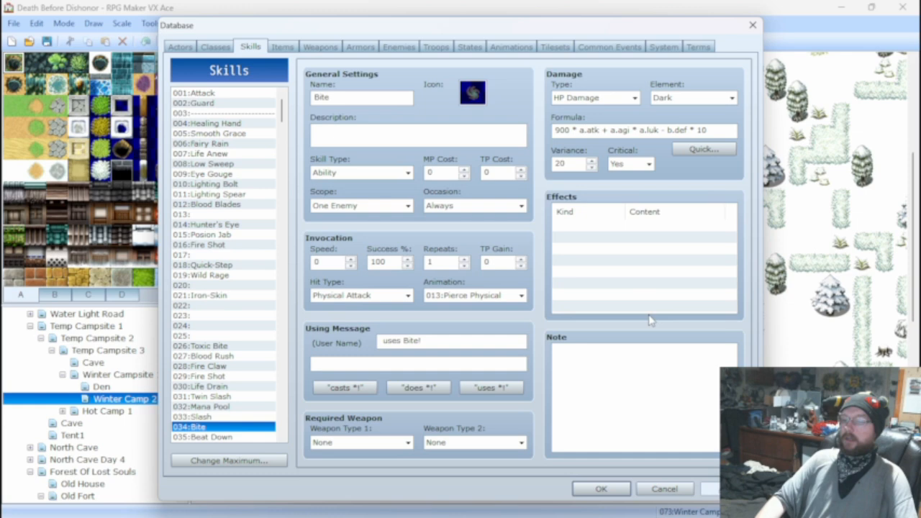
Battle-test the troop 004:Ice Tails*2 again with the stronger Bite formula, and close the test window.
click(435, 47)
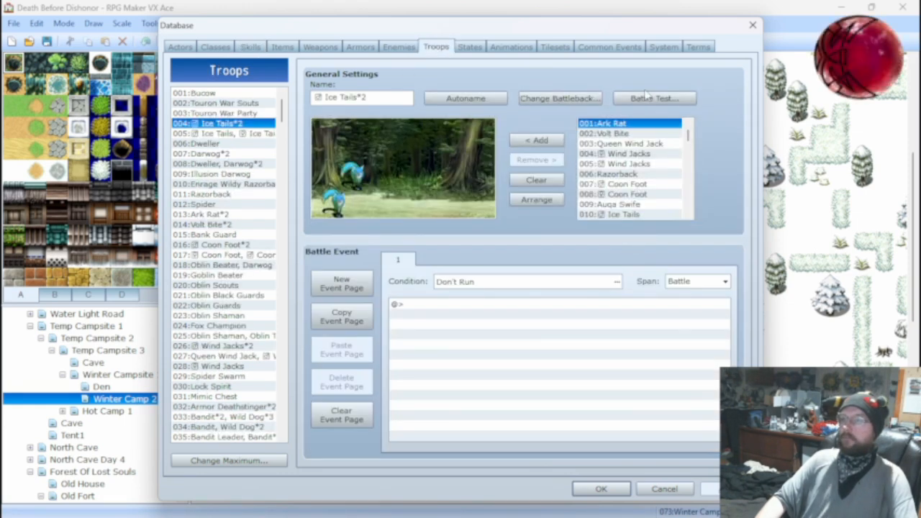
click(646, 98)
click(501, 352)
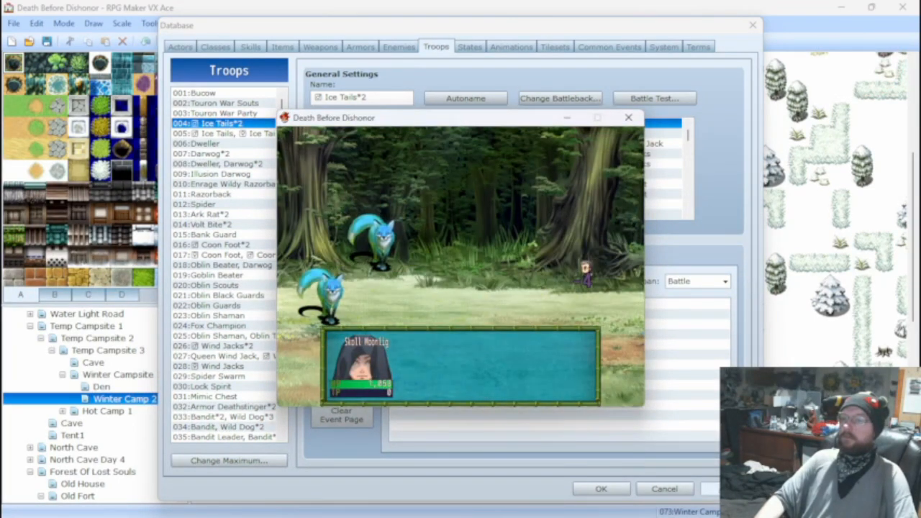
click(628, 118)
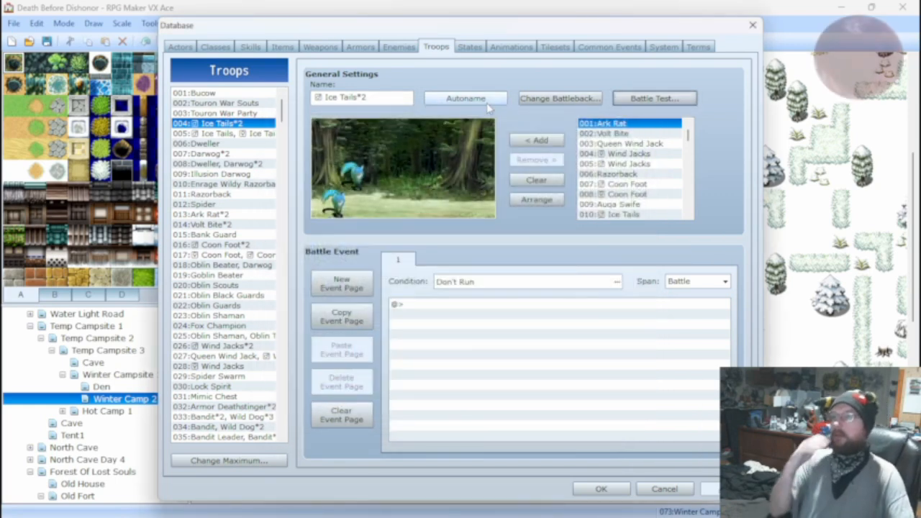
Run a battle test of the troop 004:Ice Tails*2 with the first actor's level set to 5, and close the test window.
click(625, 99)
double_click(471, 204)
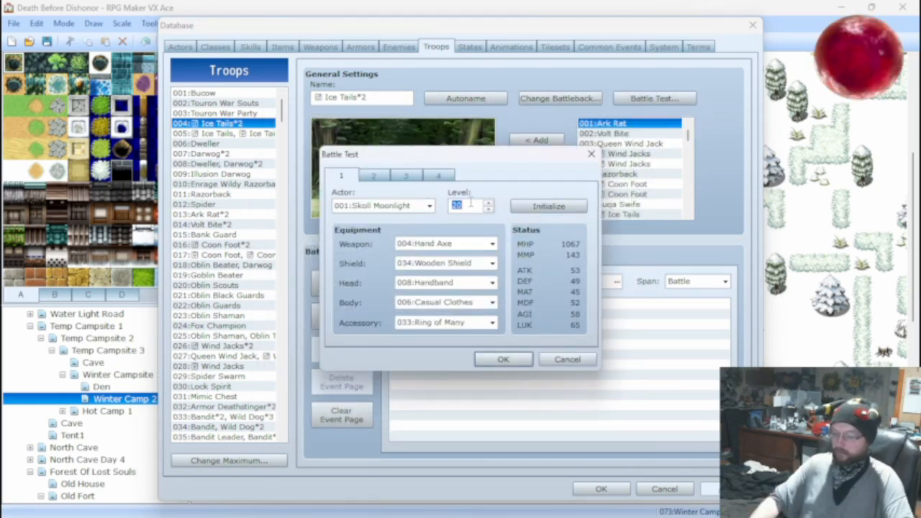
text(5)
click(493, 359)
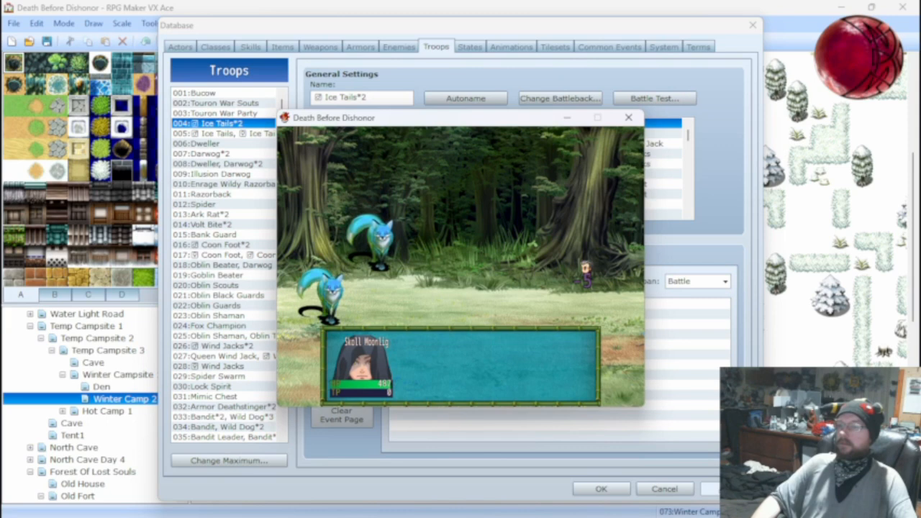
click(628, 117)
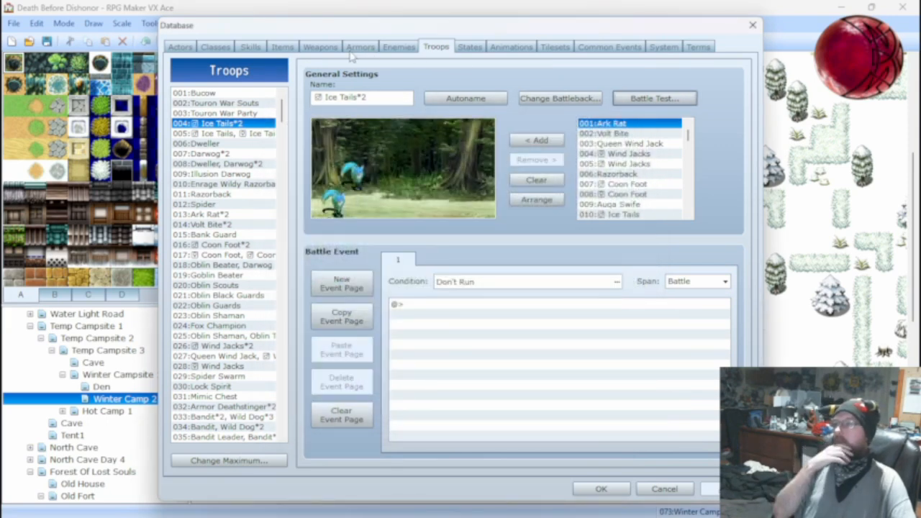
Review the Bite skill's damage settings and its available element options, keeping the element Dark.
click(250, 47)
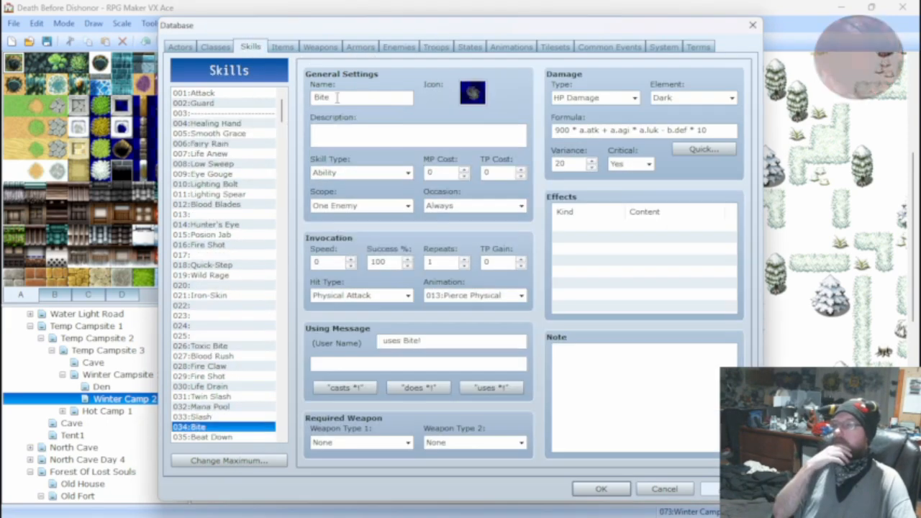
mouse_move(558, 160)
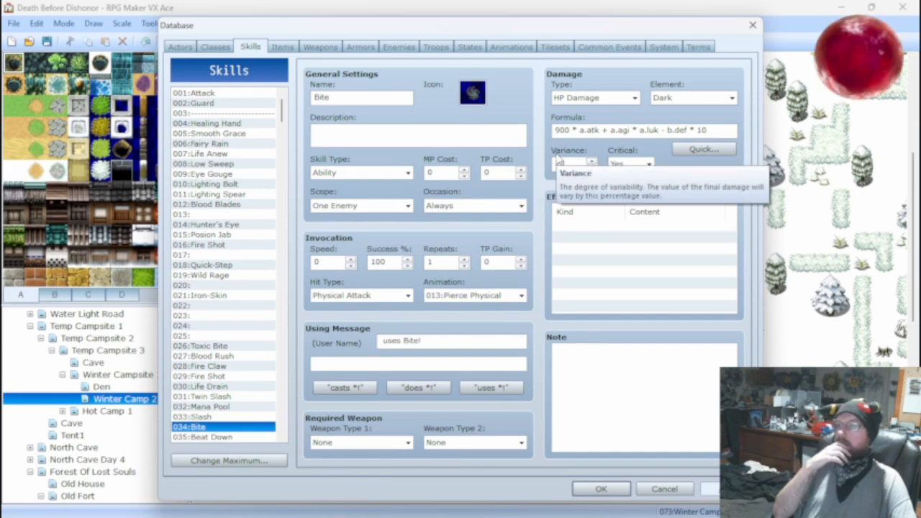
click(666, 99)
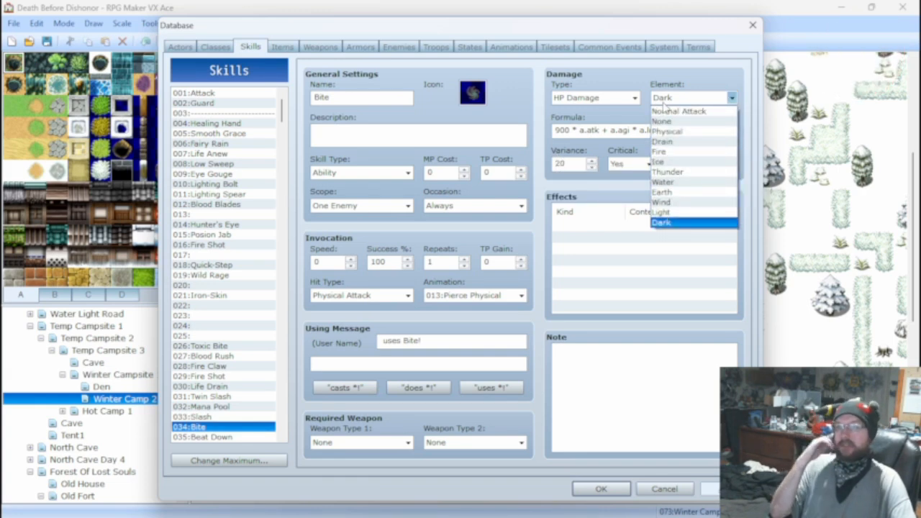
click(663, 103)
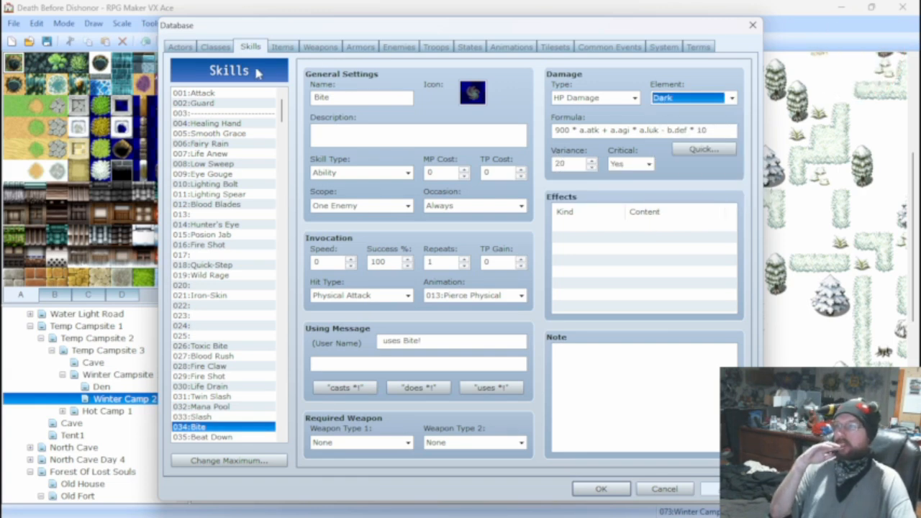
Check the first actor's settings, and compare the features of the Wolf Warrior and Druid classes.
click(182, 47)
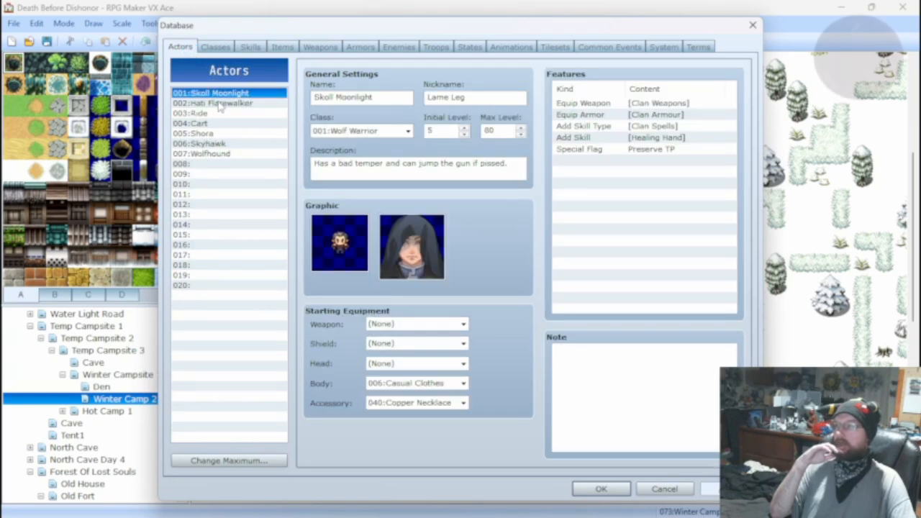
click(216, 47)
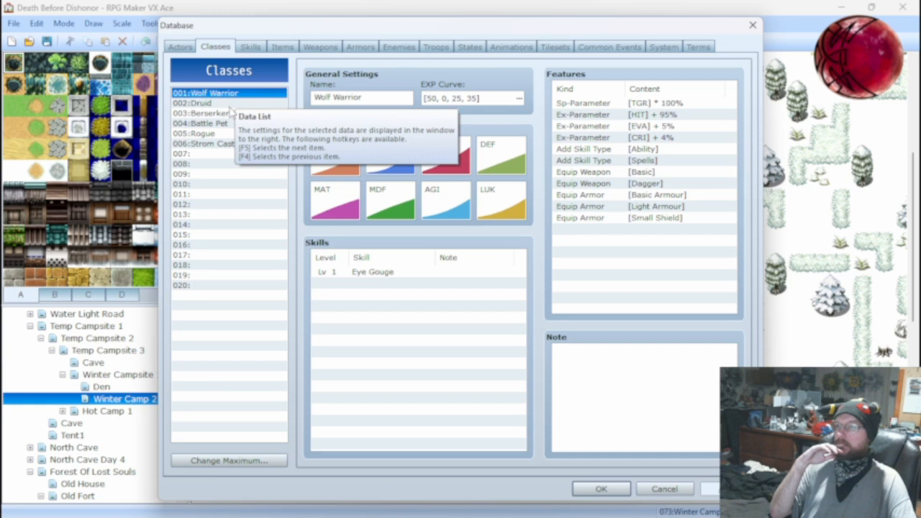
click(226, 105)
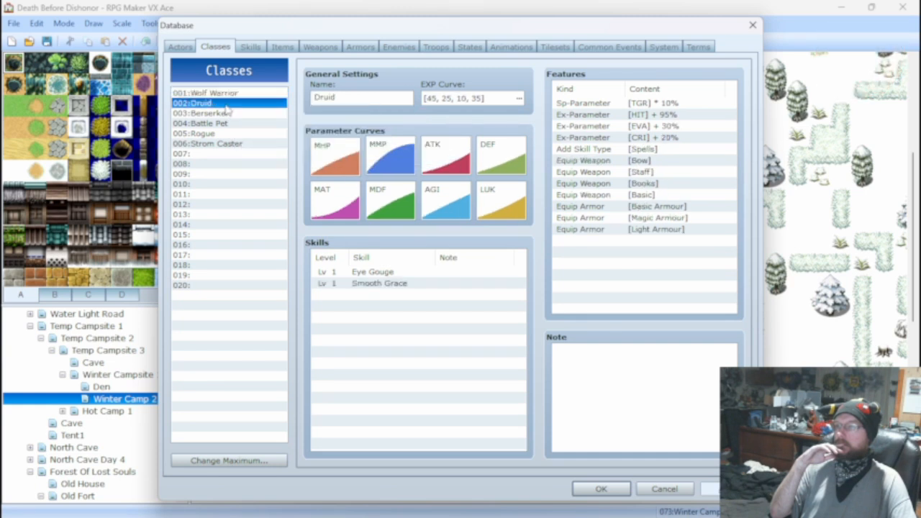
key(Up)
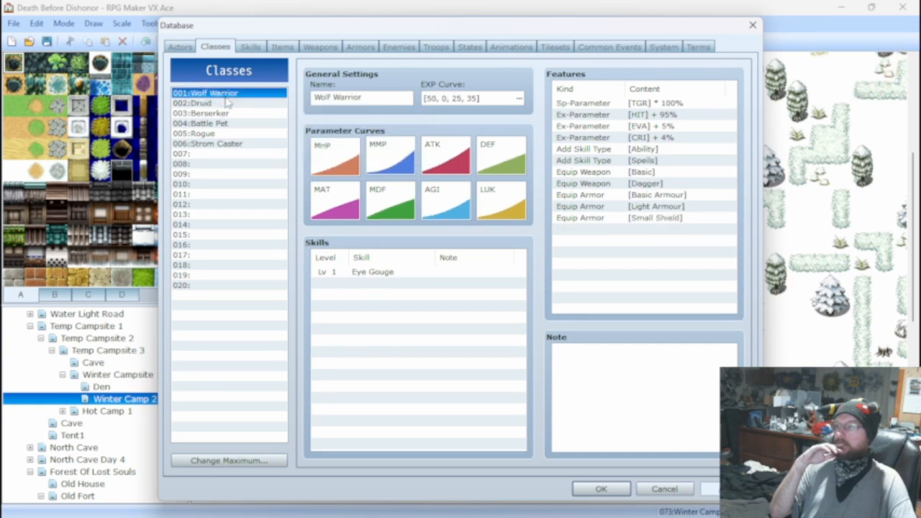
Set the Wolf Warrior class's EVA ex-parameter to 10%, and compare its features with the Druid class.
right_click(687, 130)
click(694, 138)
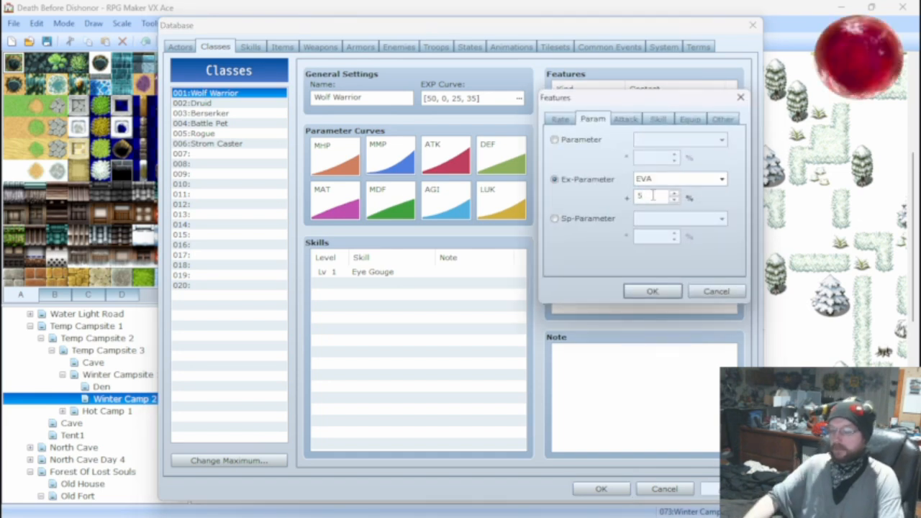
text(20)
key(BackSpace)
key(BackSpace)
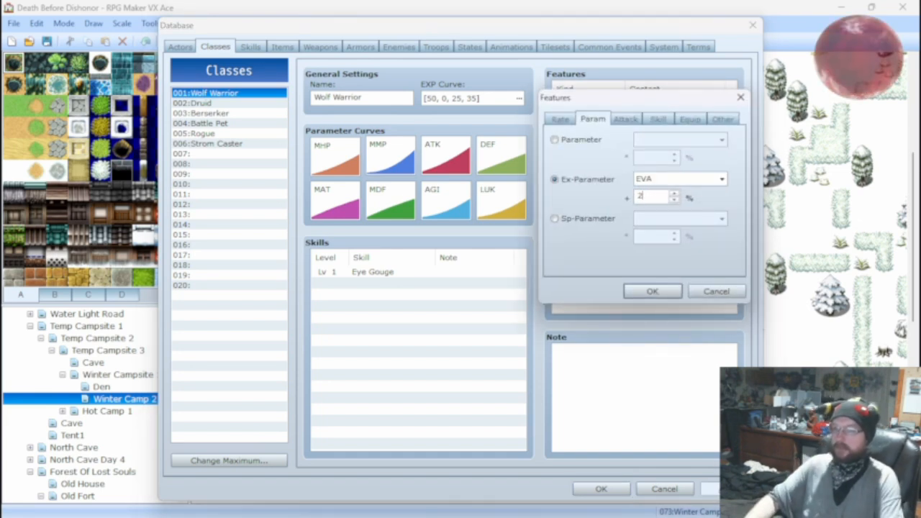
text(10)
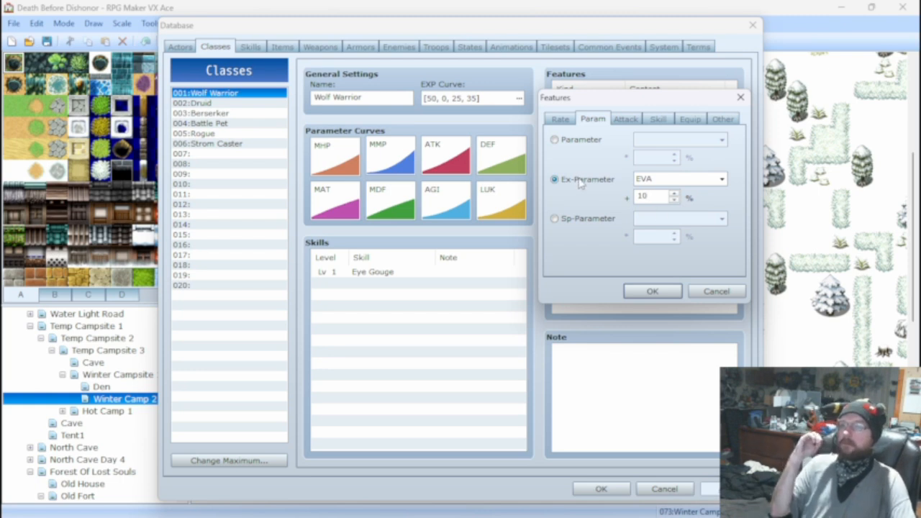
mouse_move(579, 182)
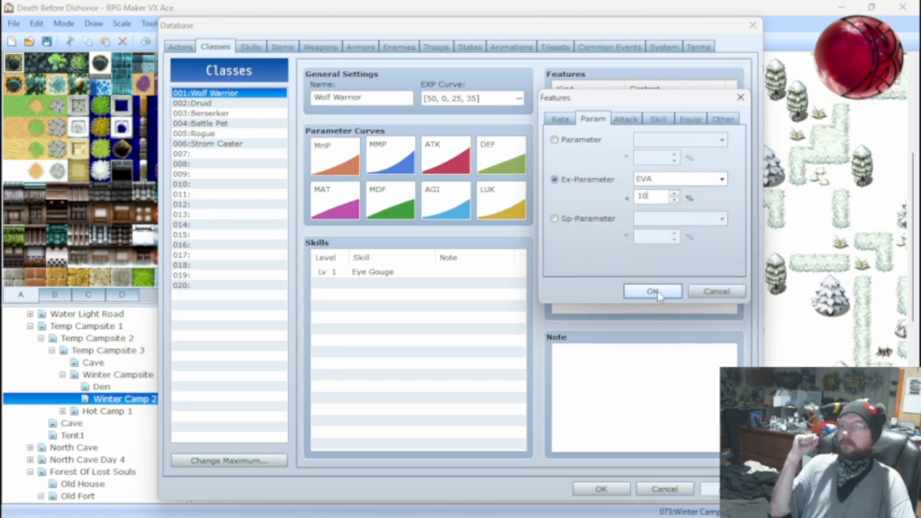
click(652, 293)
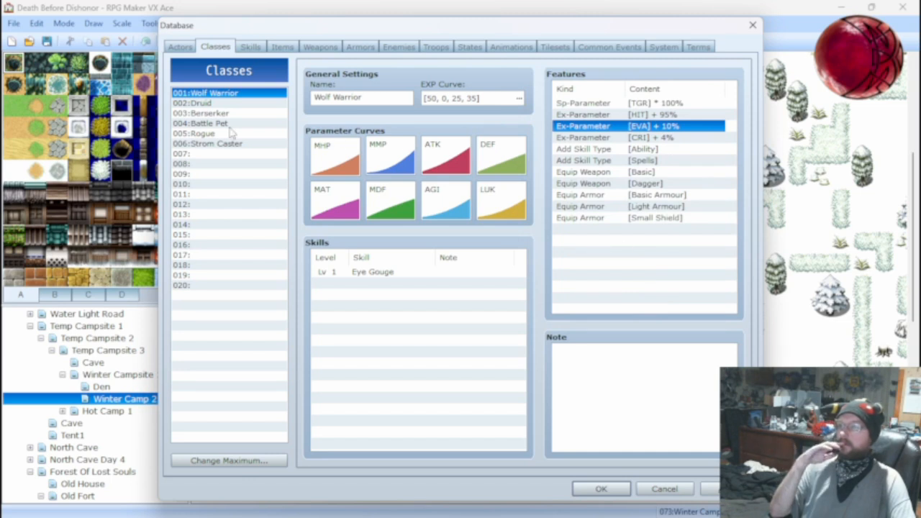
click(198, 105)
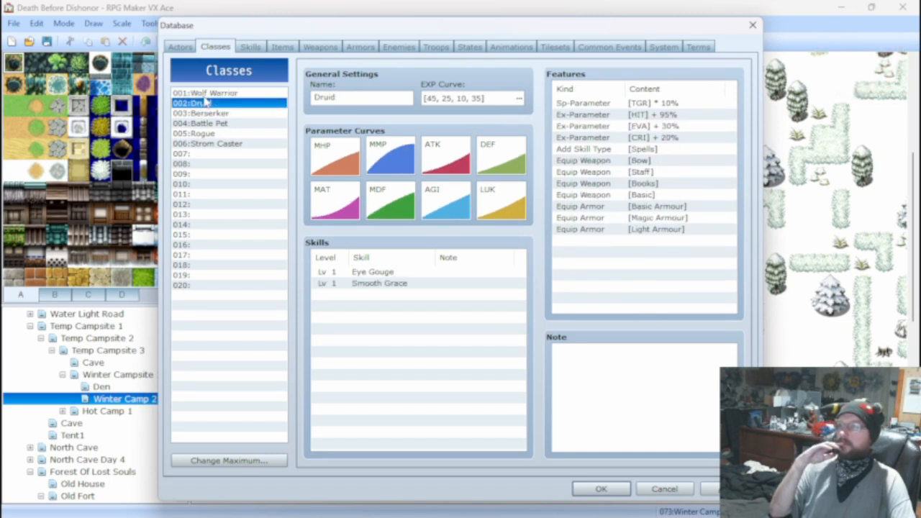
click(204, 95)
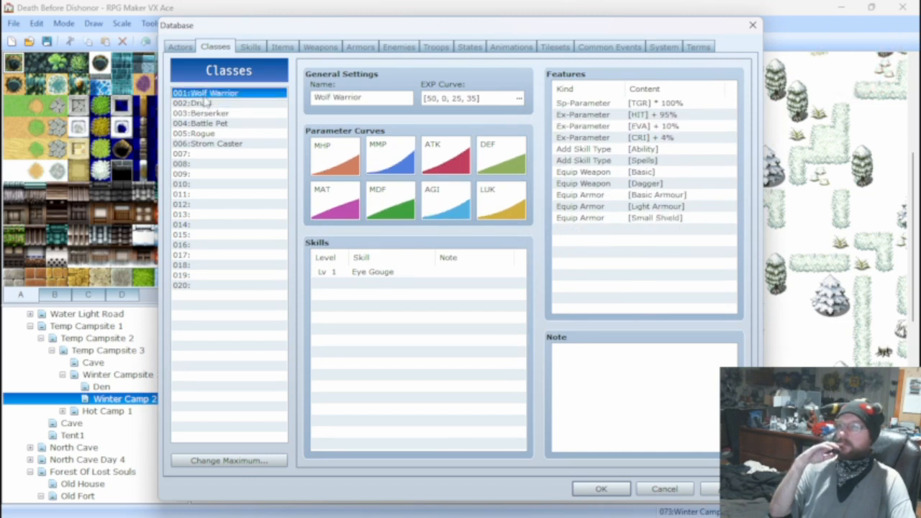
Set the Wolf Warrior class's CRI ex-parameter to 10%.
right_click(634, 141)
click(660, 144)
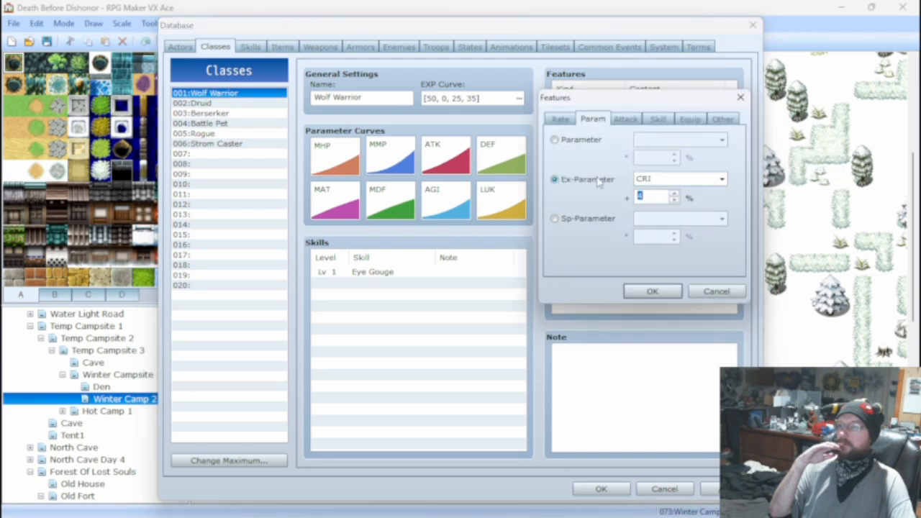
mouse_move(597, 182)
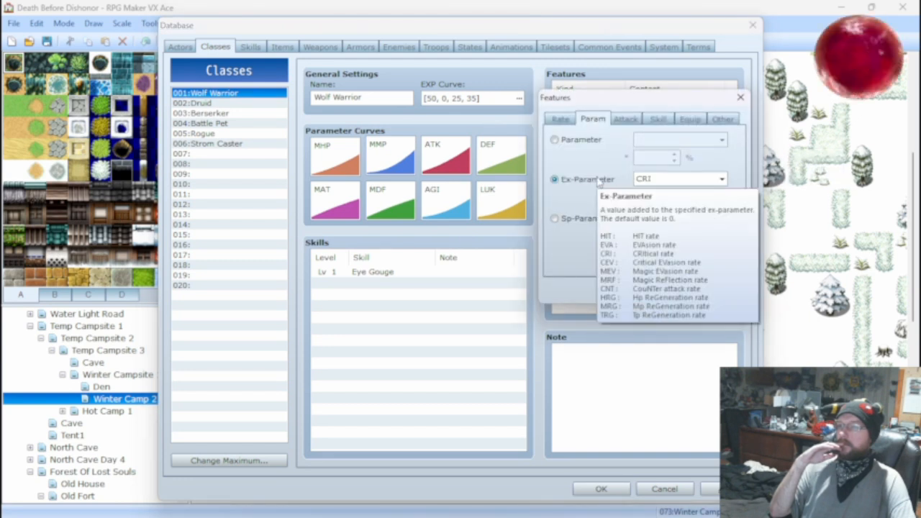
double_click(660, 198)
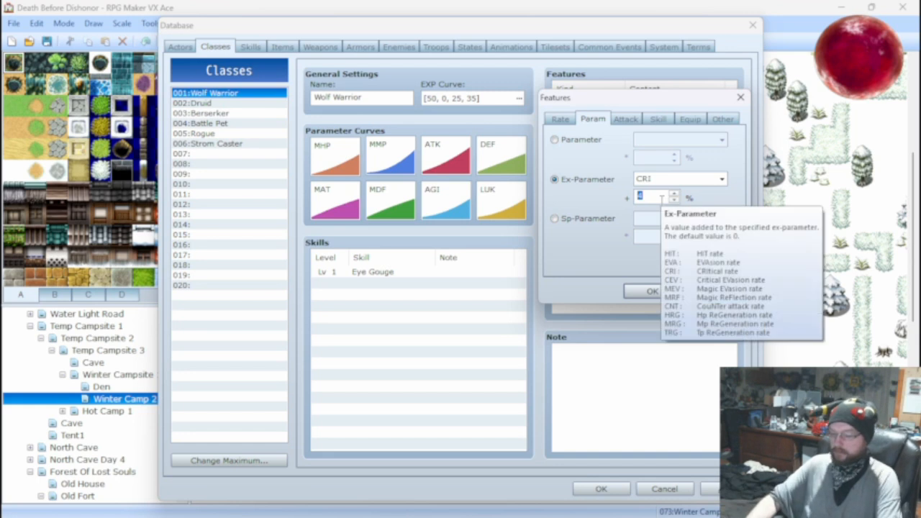
text(10)
click(647, 292)
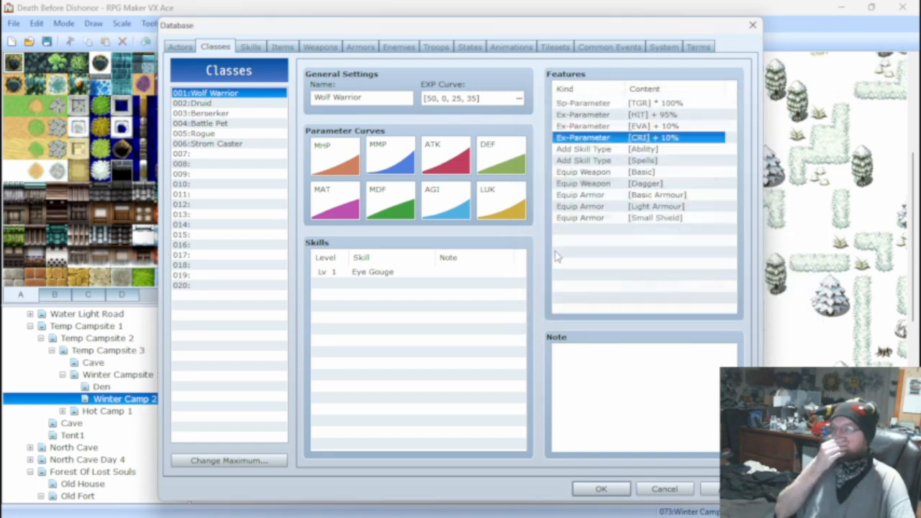
Set the Berserker class's CRI ex-parameter to 20%.
click(221, 114)
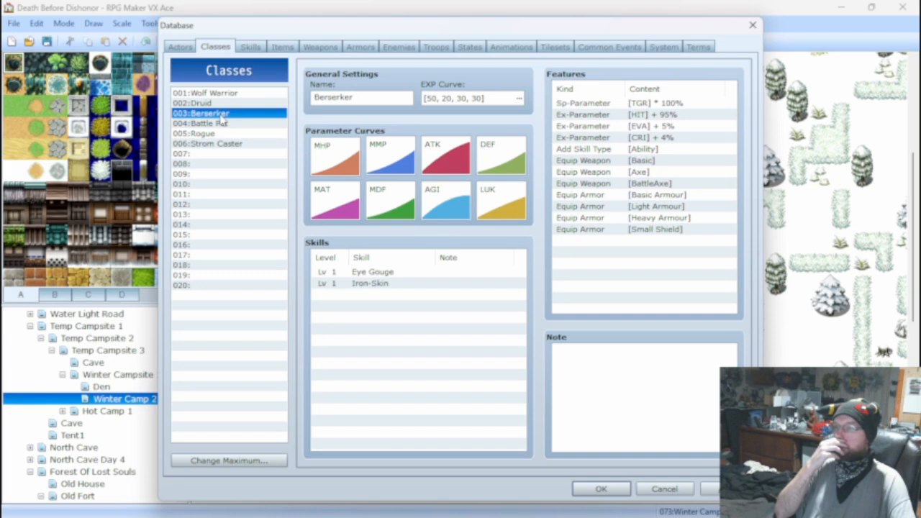
right_click(604, 141)
click(633, 147)
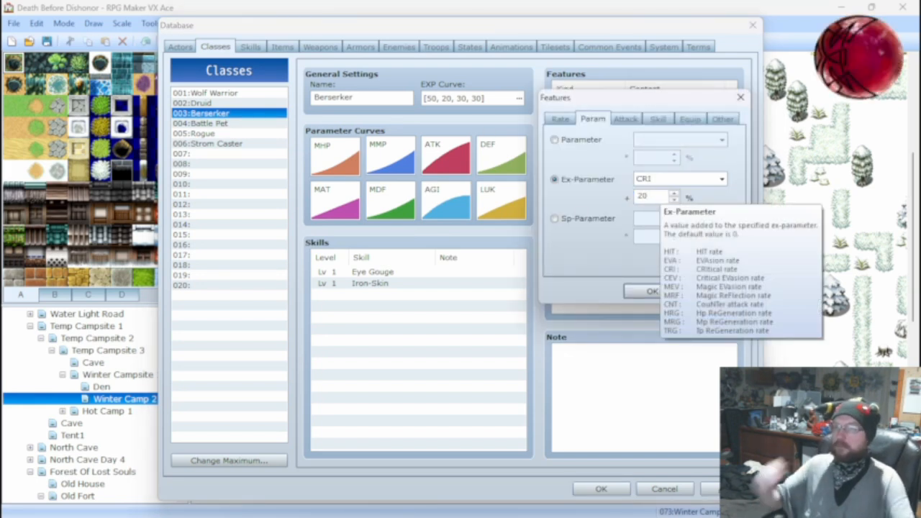
click(649, 291)
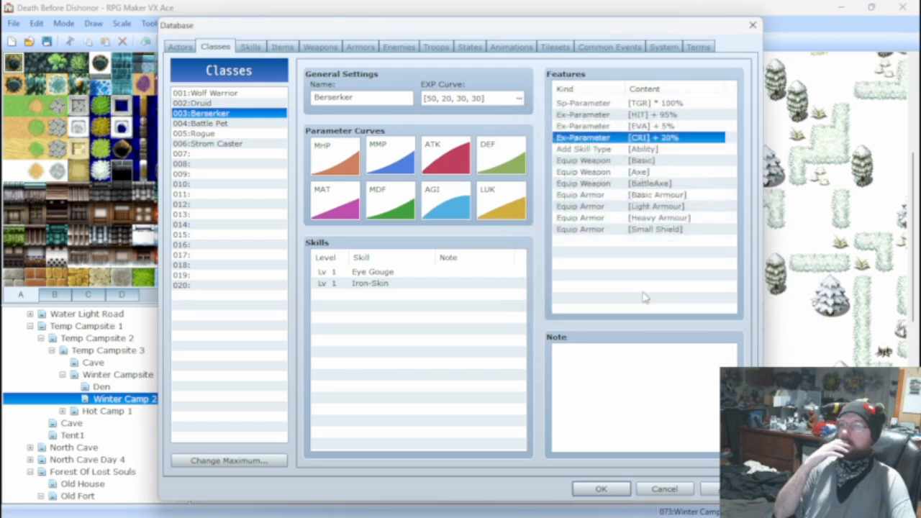
right_click(628, 128)
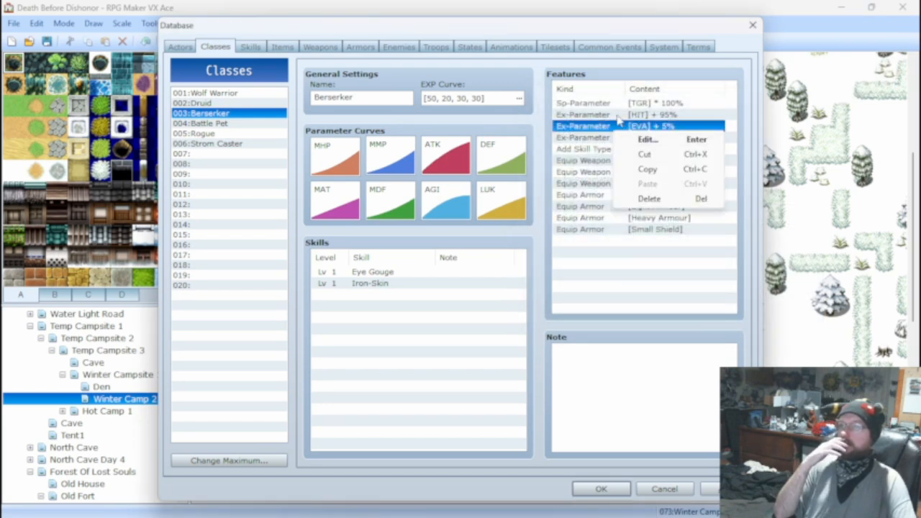
click(642, 279)
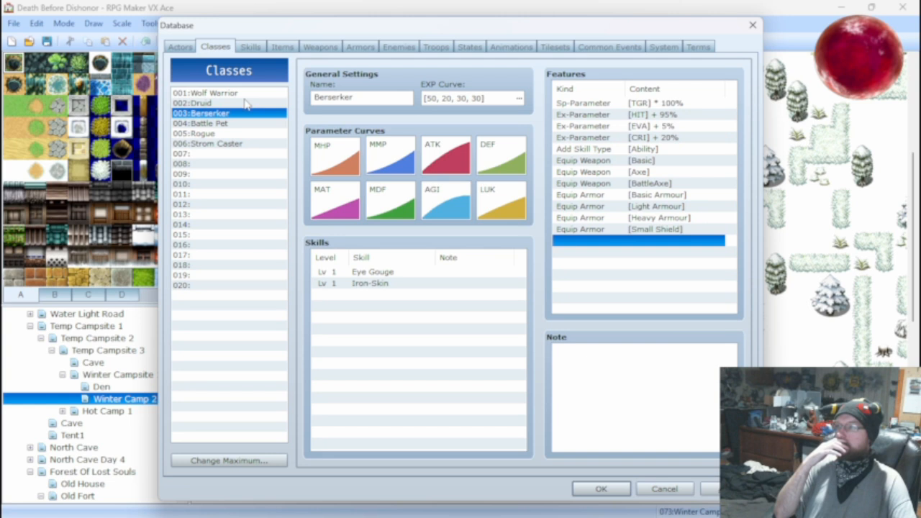
Compare the features of the Wolf Warrior and Rogue classes, and check the Wolf Warrior's DEF parameter curve.
click(216, 93)
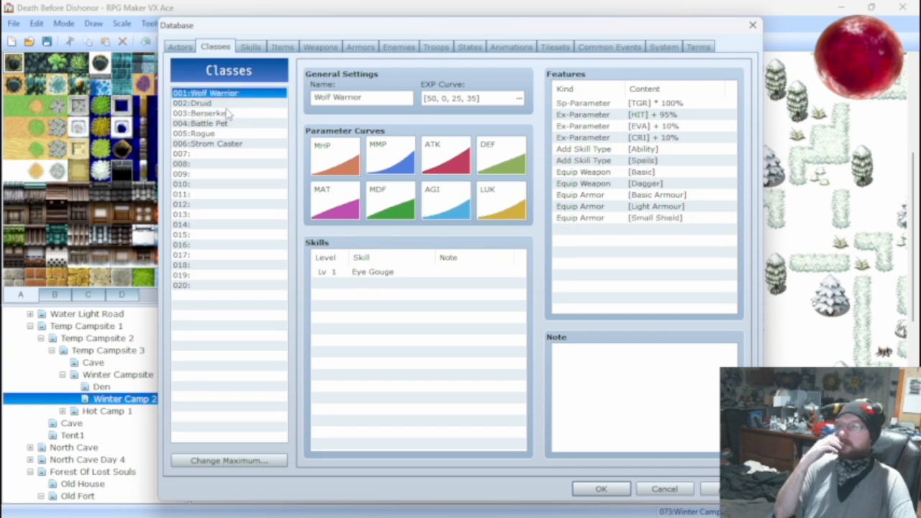
click(218, 135)
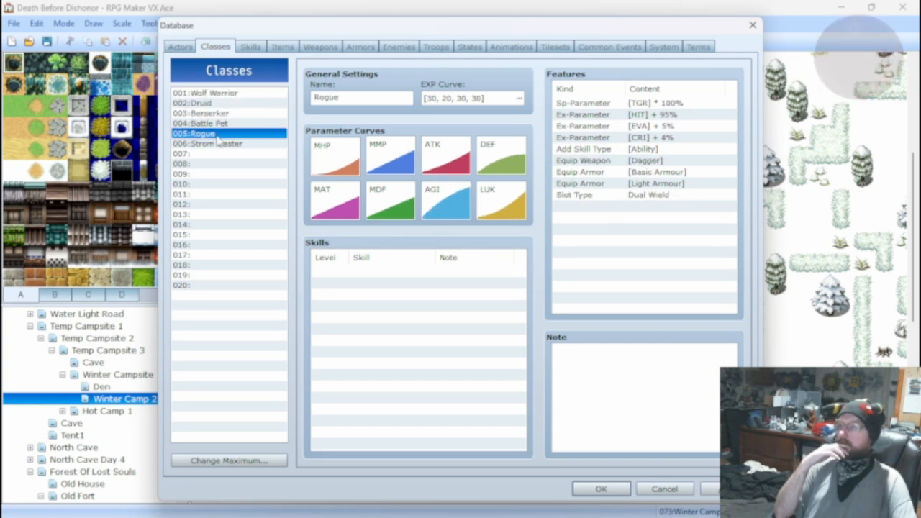
click(236, 93)
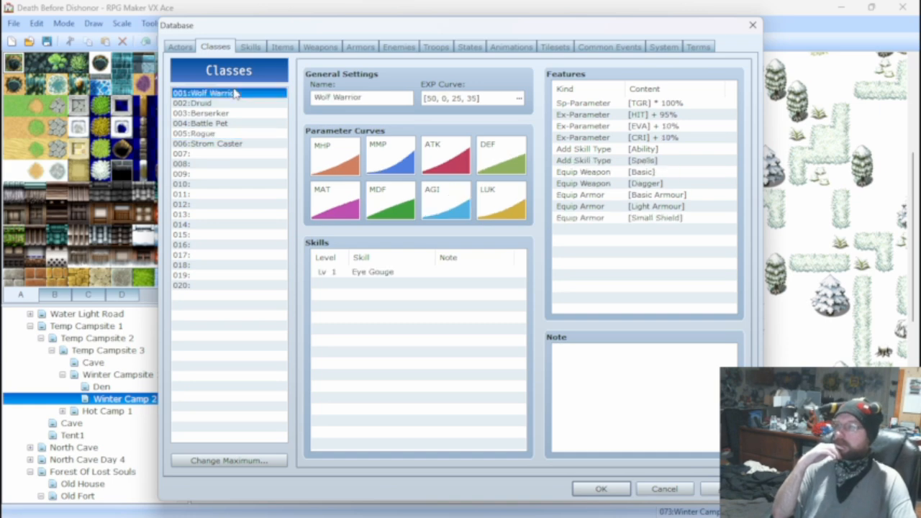
double_click(507, 161)
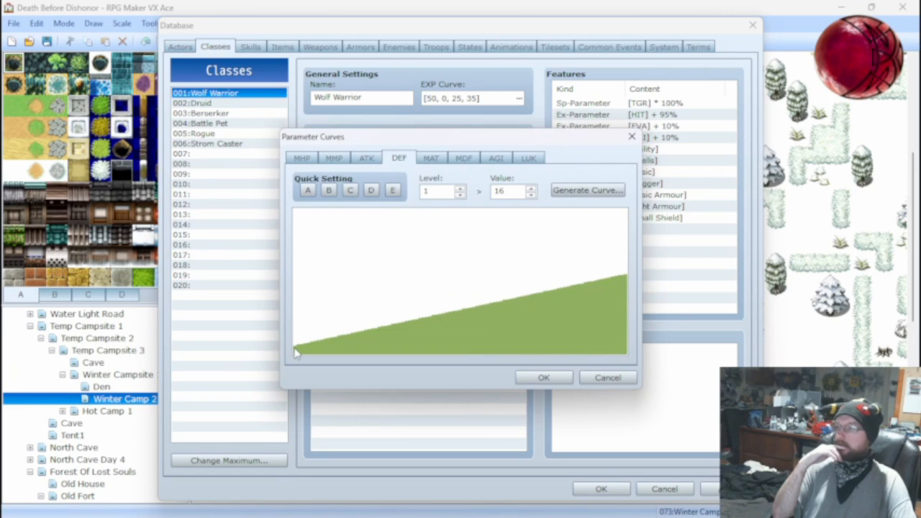
click(608, 377)
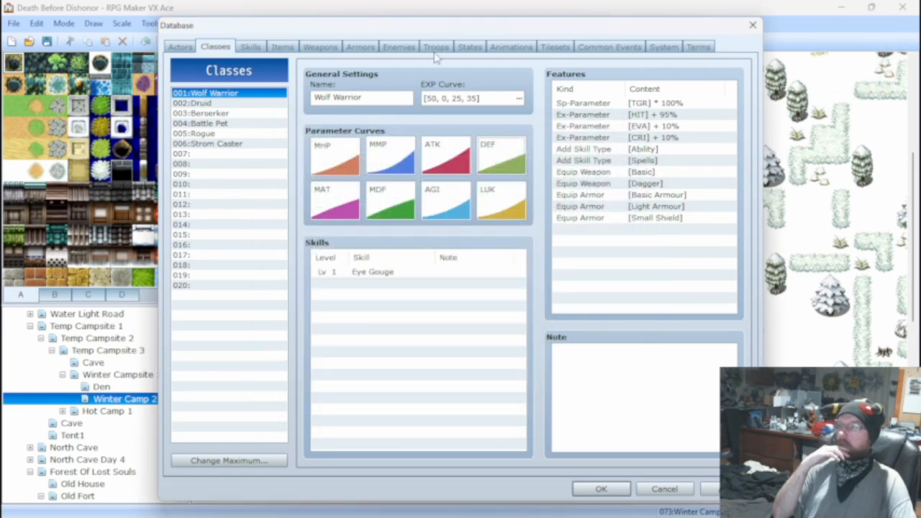
Set the a.atk multiplier in the Bite skill's damage formula to 5000.
click(251, 46)
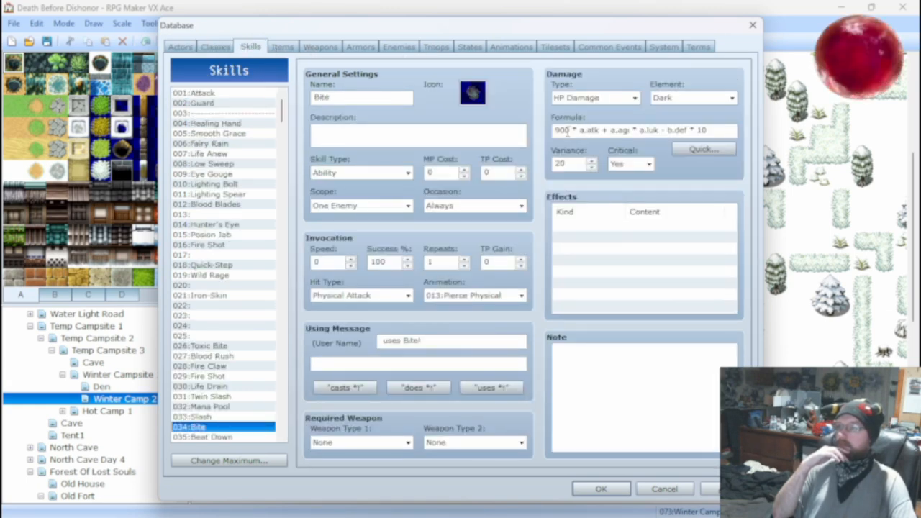
double_click(567, 131)
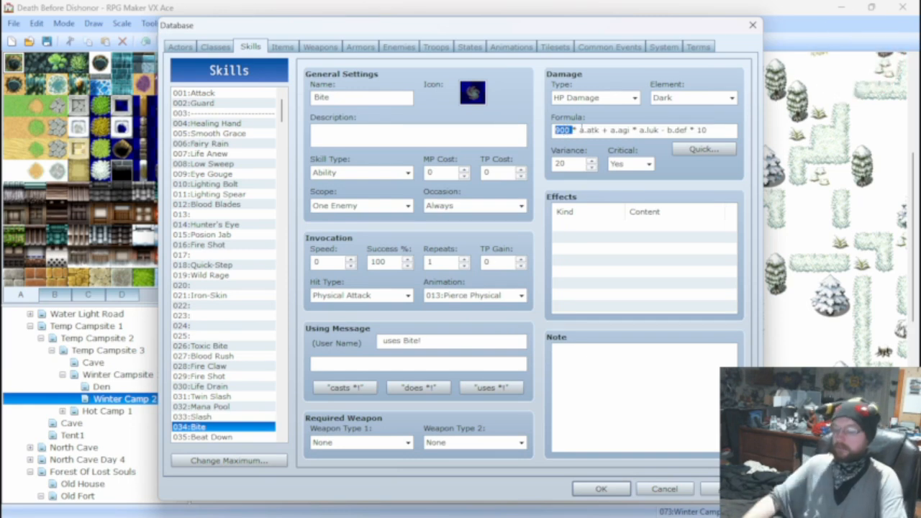
text(5000)
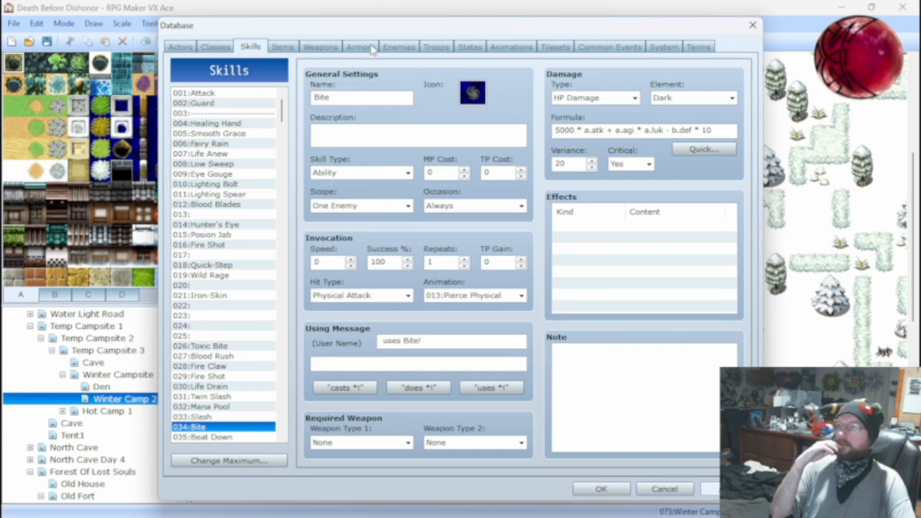
Run a battle test of the troop 004:Ice Tails*2 to check Bite's damage, and close the test window.
click(436, 48)
click(666, 99)
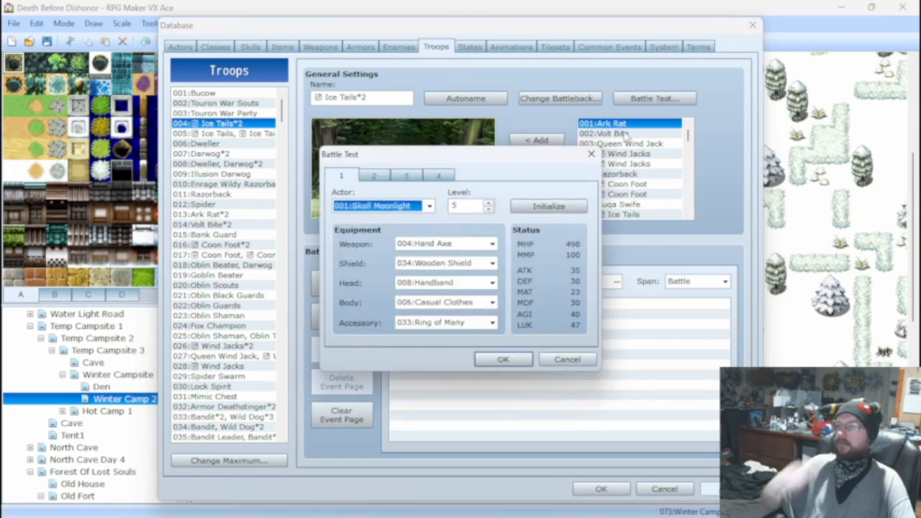
click(502, 361)
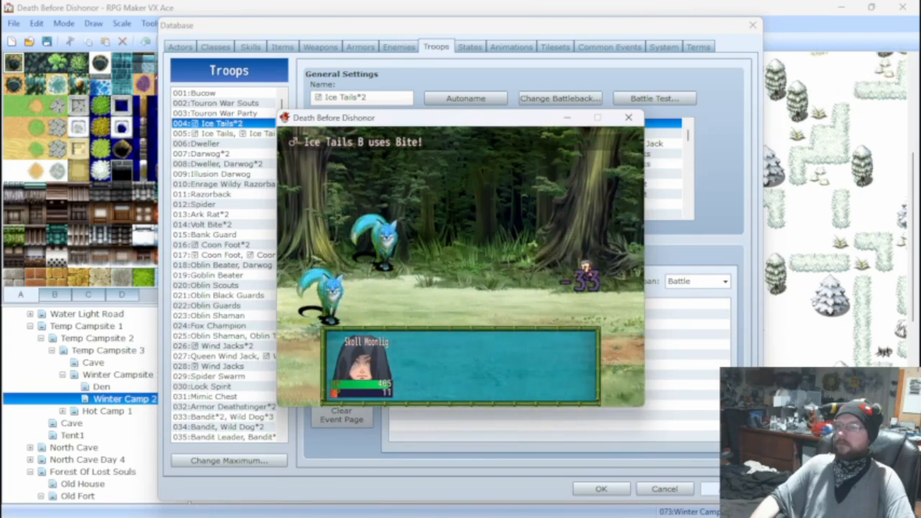
key(Right)
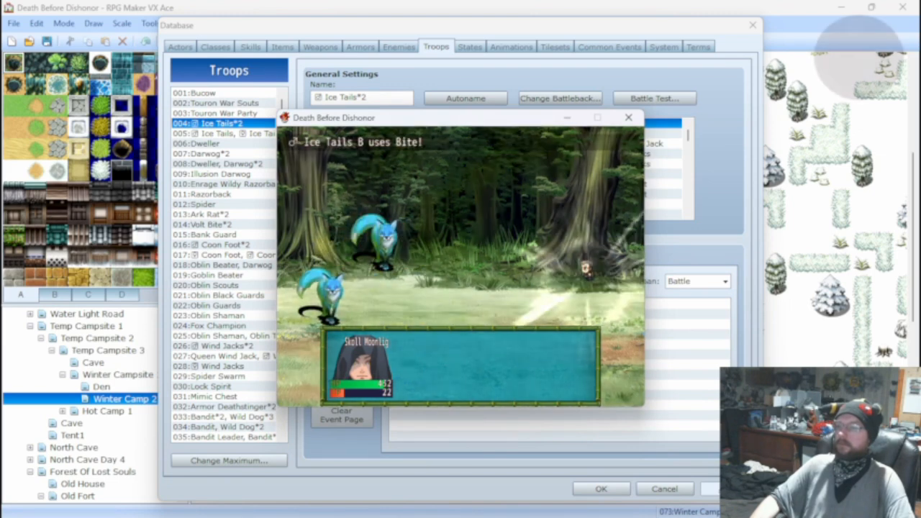
click(628, 117)
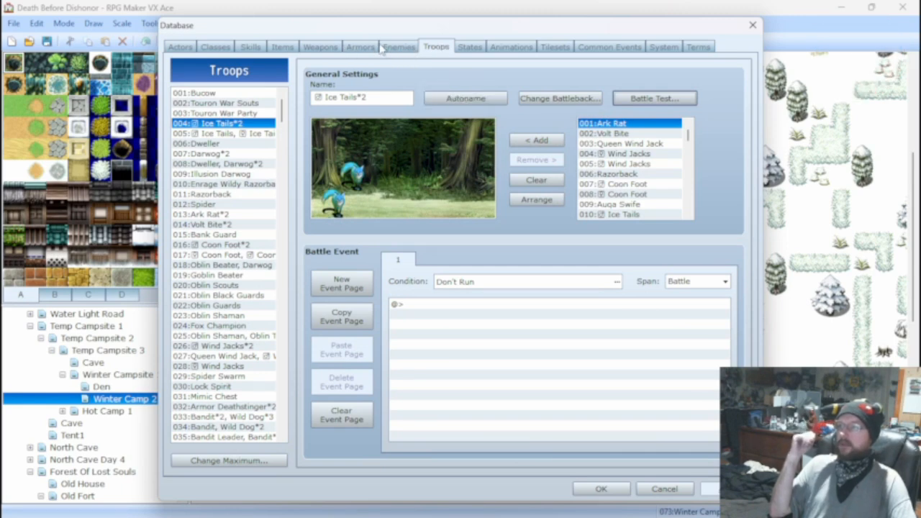
click(252, 47)
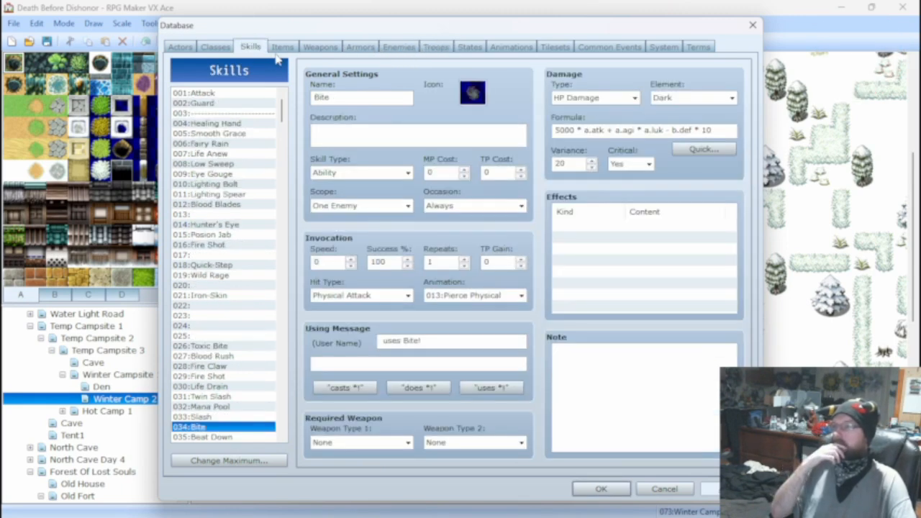
click(321, 47)
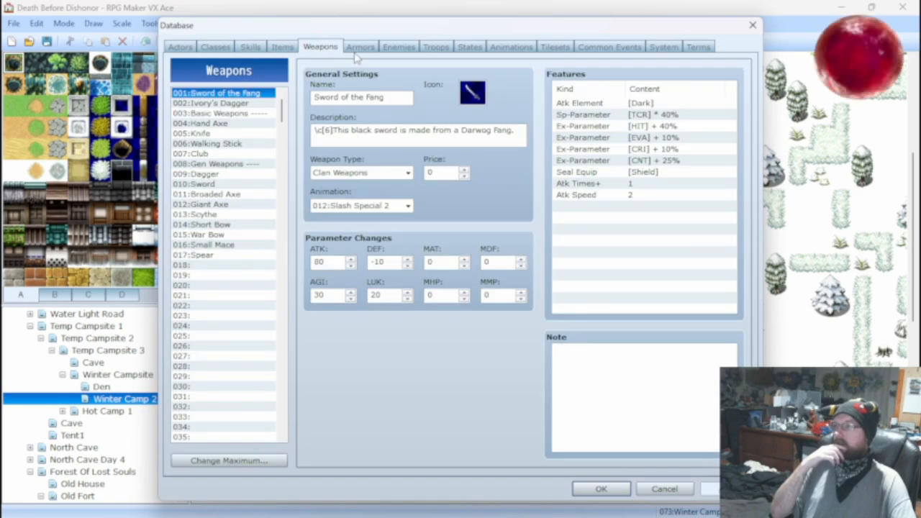
click(360, 48)
click(399, 48)
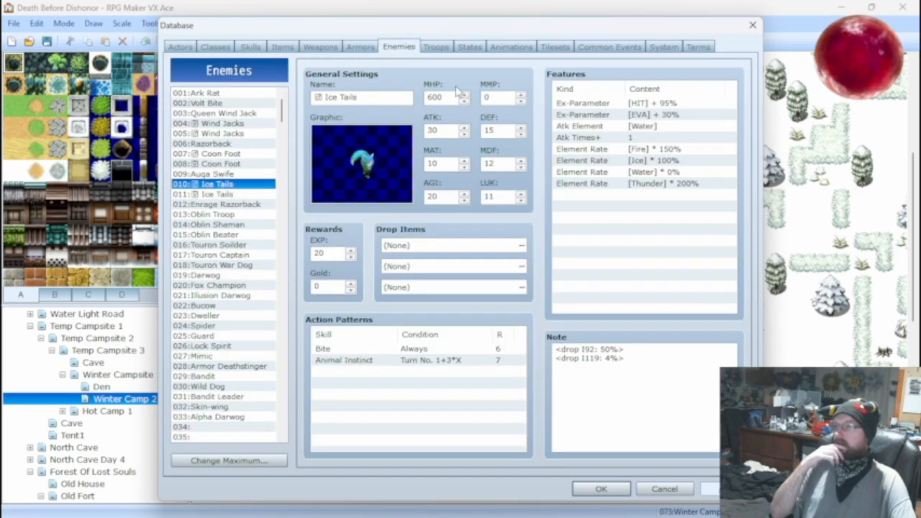
click(434, 48)
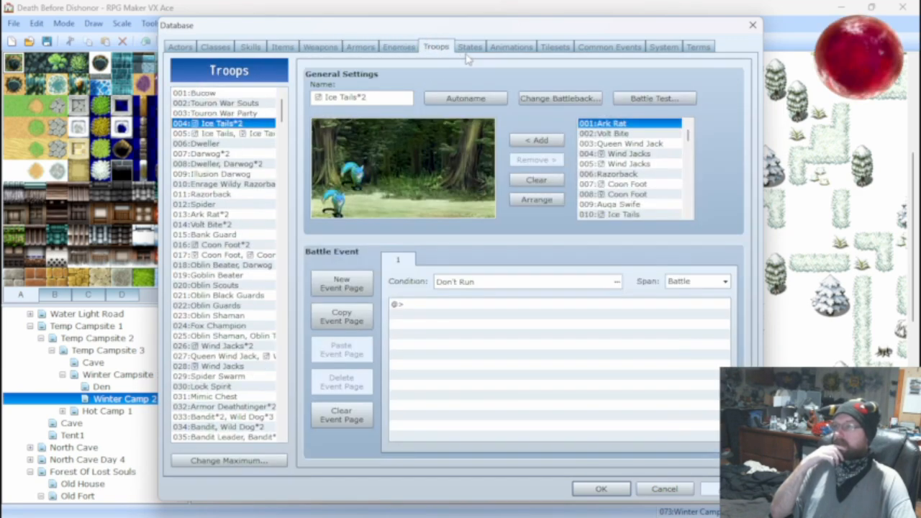
Set the a.atk multiplier in the Bite skill's damage formula to 50.
click(250, 47)
triple_click(568, 130)
double_click(568, 129)
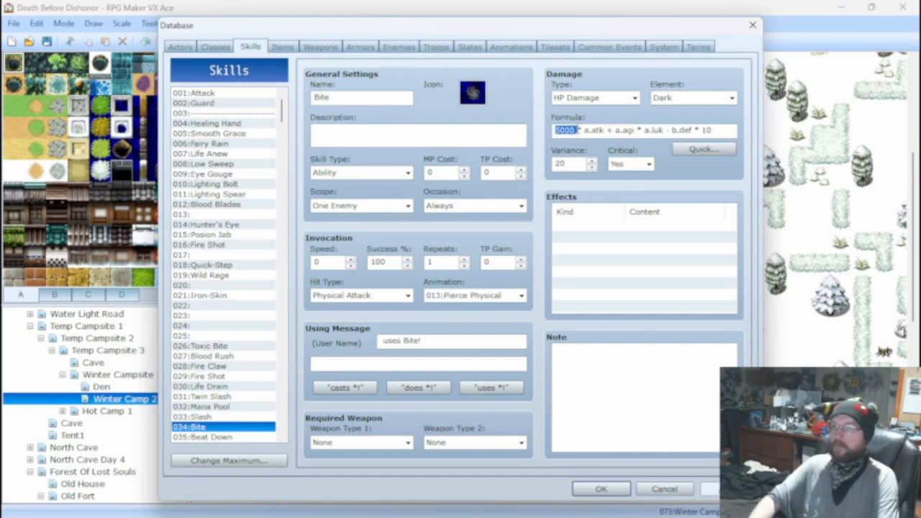
text(50)
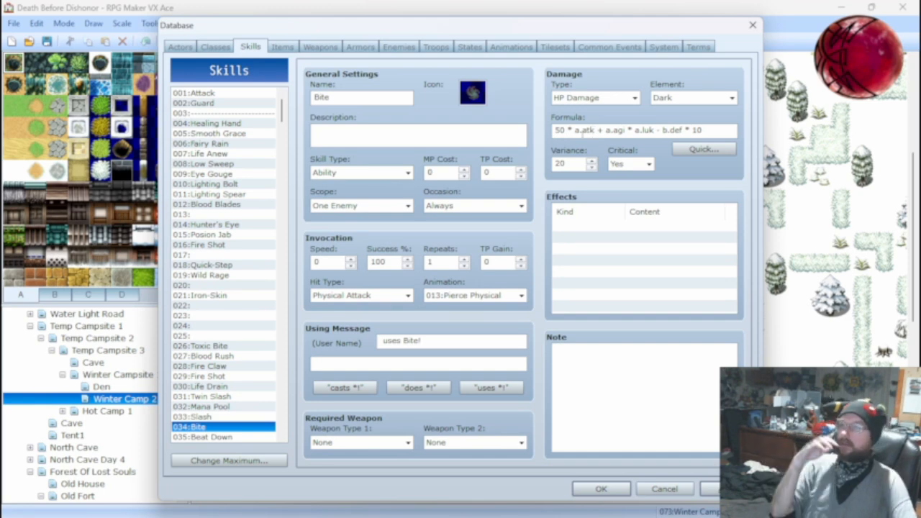
Compare the stats, features and action patterns of the two Ice Tails enemies, 010 and 011.
click(282, 46)
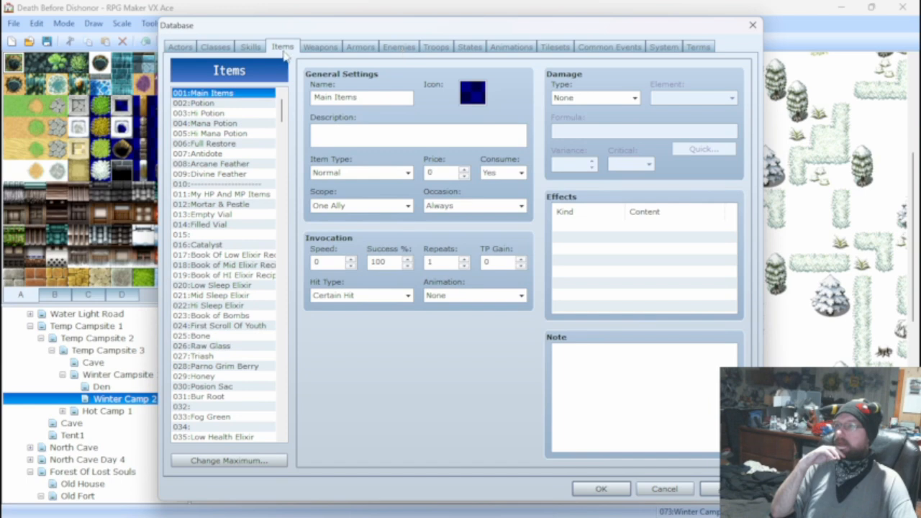
click(435, 48)
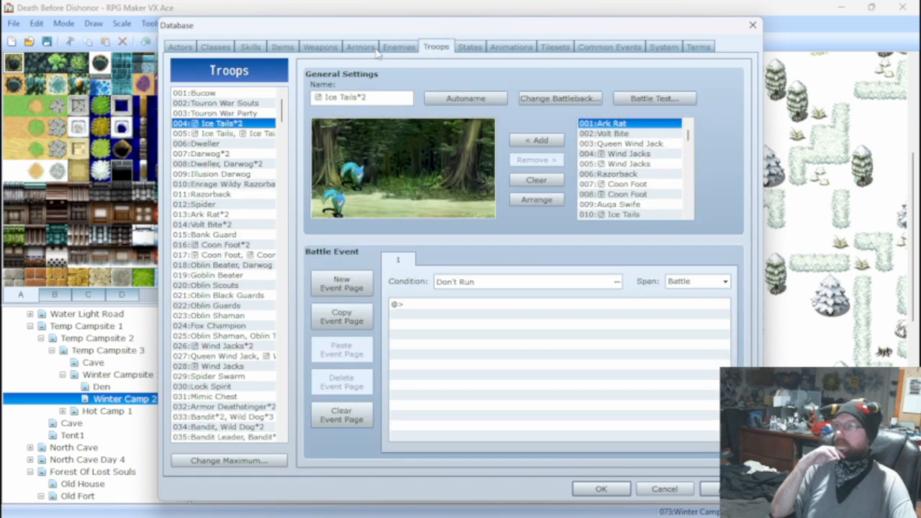
click(396, 47)
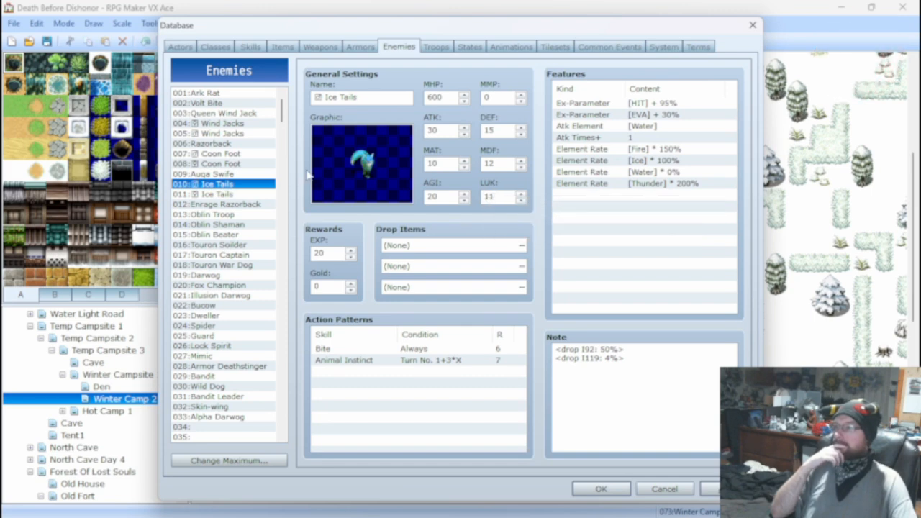
click(216, 194)
click(225, 184)
click(224, 195)
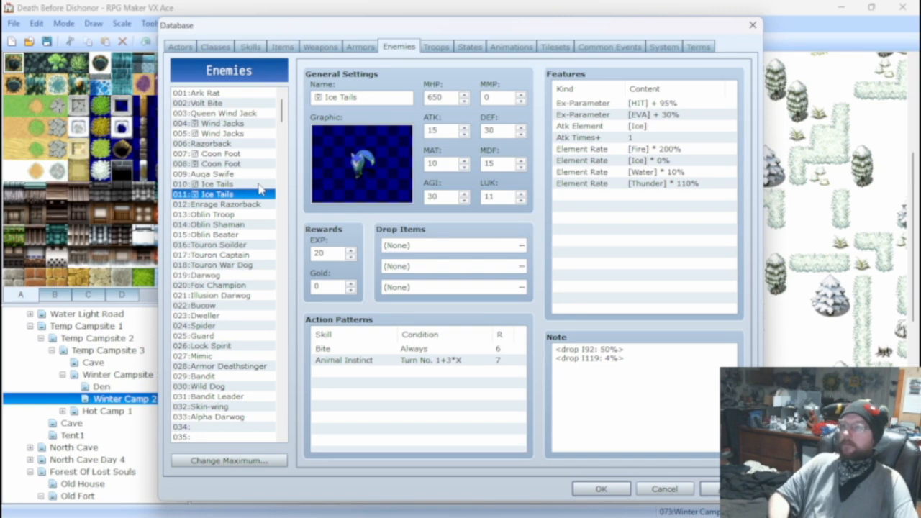
click(234, 186)
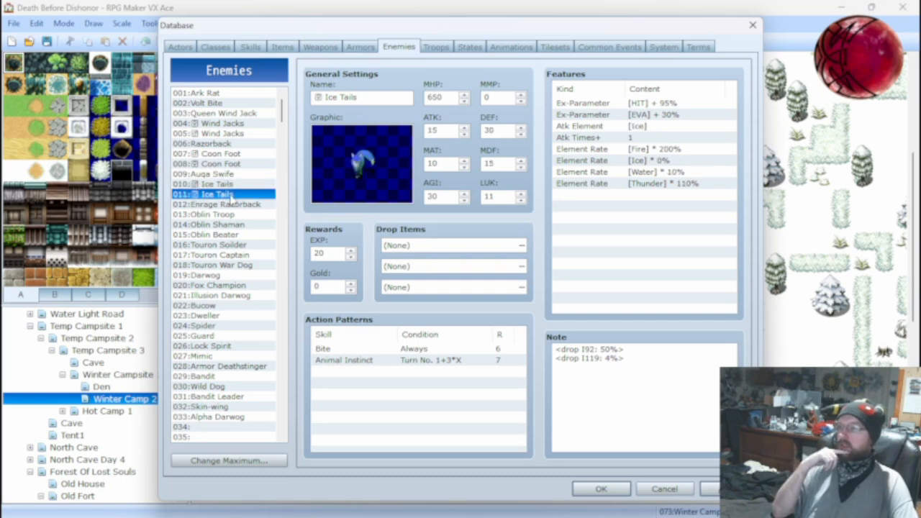
Examine the rating and turn condition of the Ark Rat enemy's Fire Shot action without changing them.
click(226, 96)
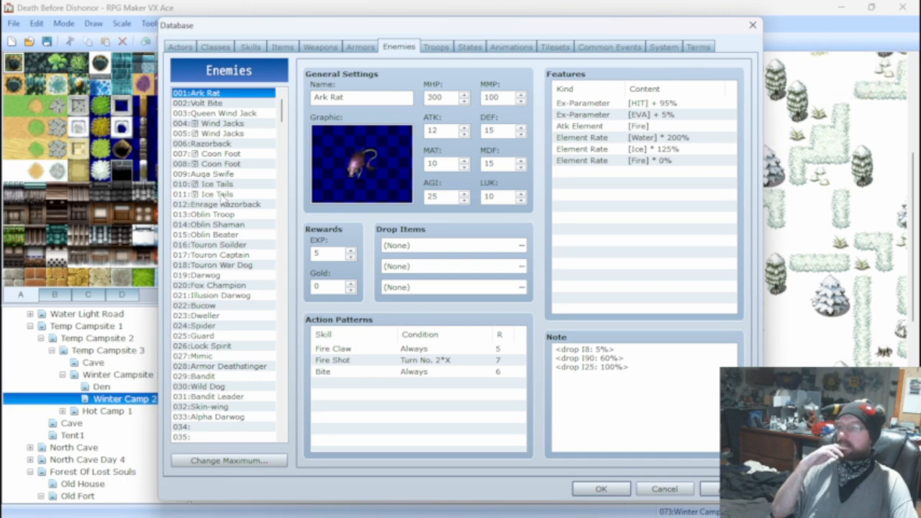
right_click(442, 359)
click(442, 366)
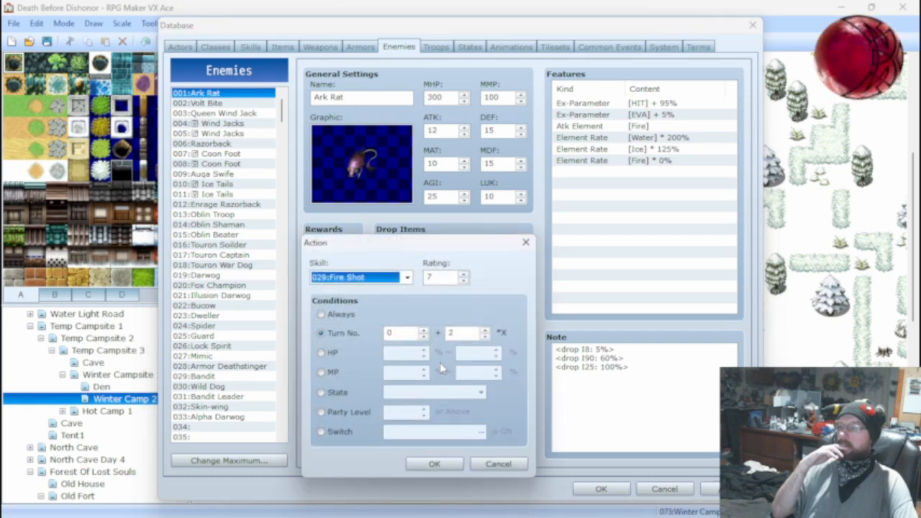
click(499, 464)
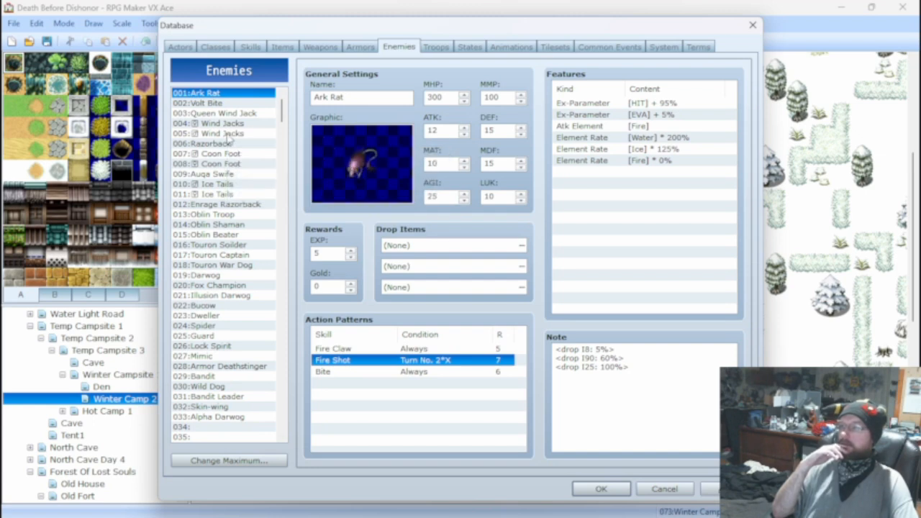
Set the Ice Tails enemy 010's ATK to 100, LUK and AGI to 40, MDF to 20 and DEF to 30.
click(251, 184)
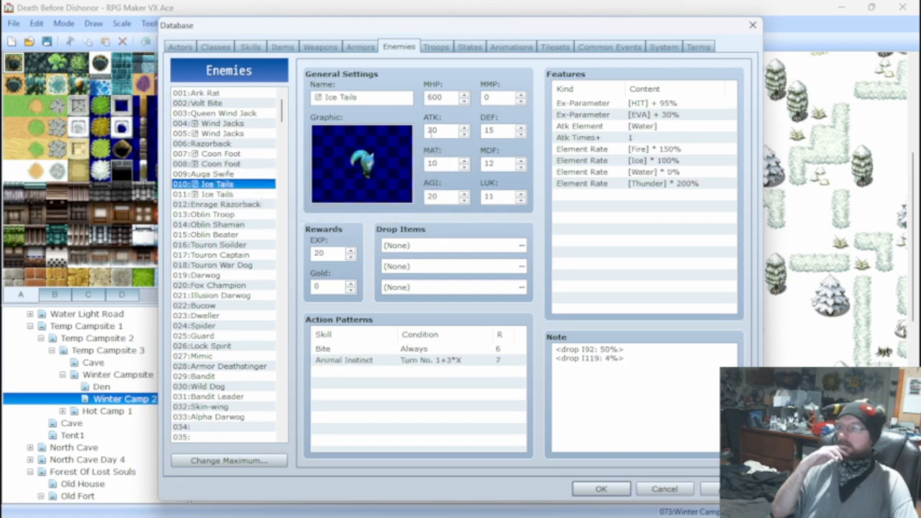
double_click(434, 130)
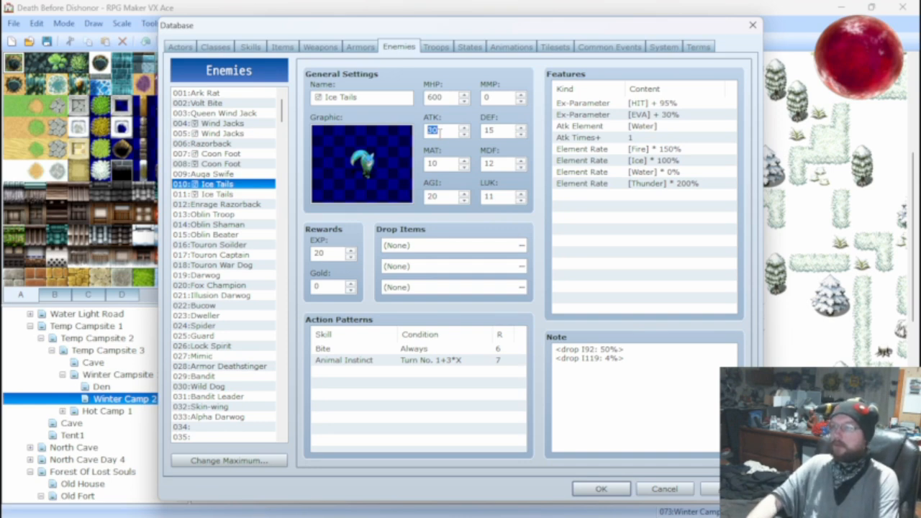
text(100)
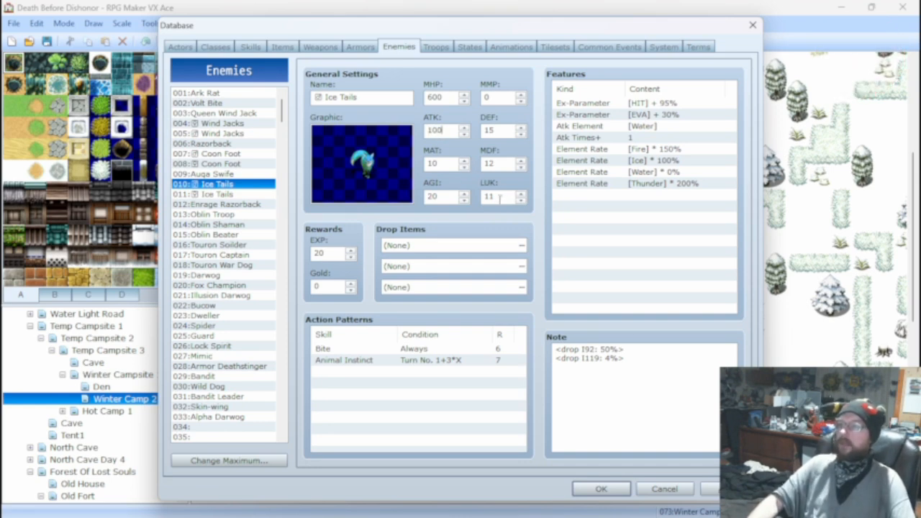
double_click(501, 199)
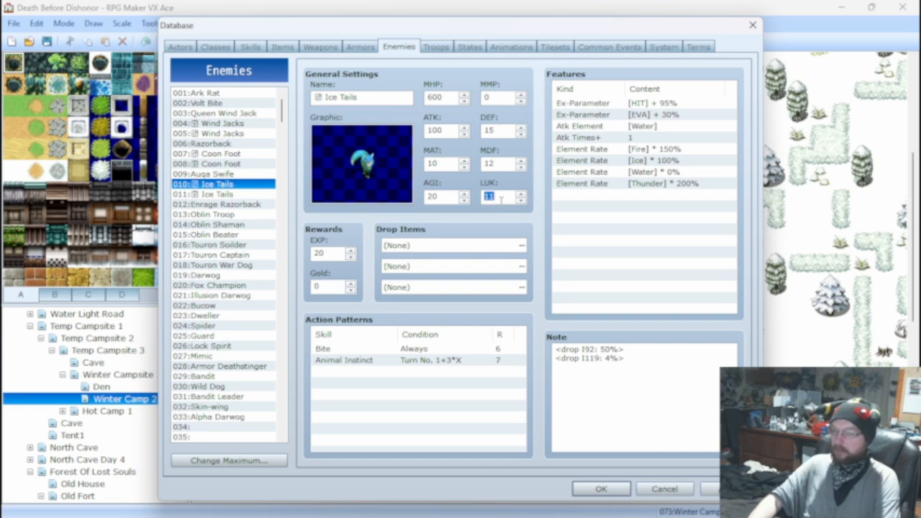
text(40)
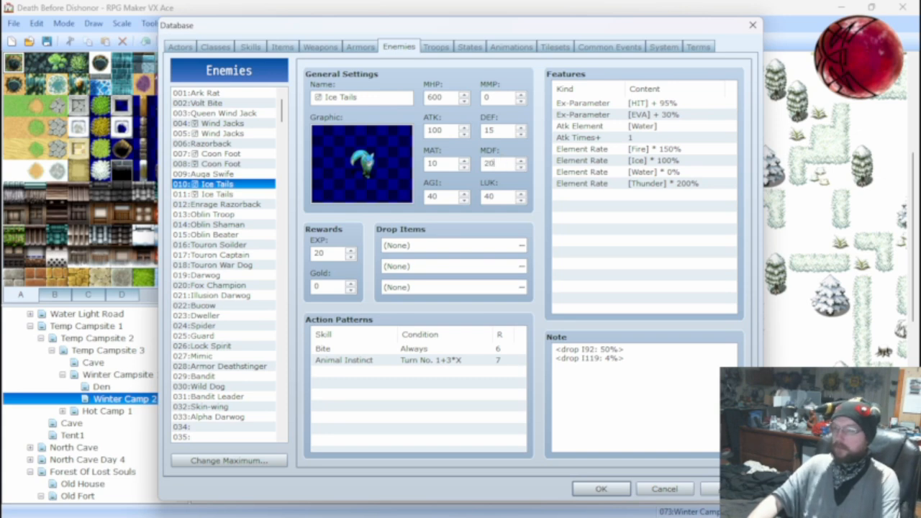
double_click(502, 130)
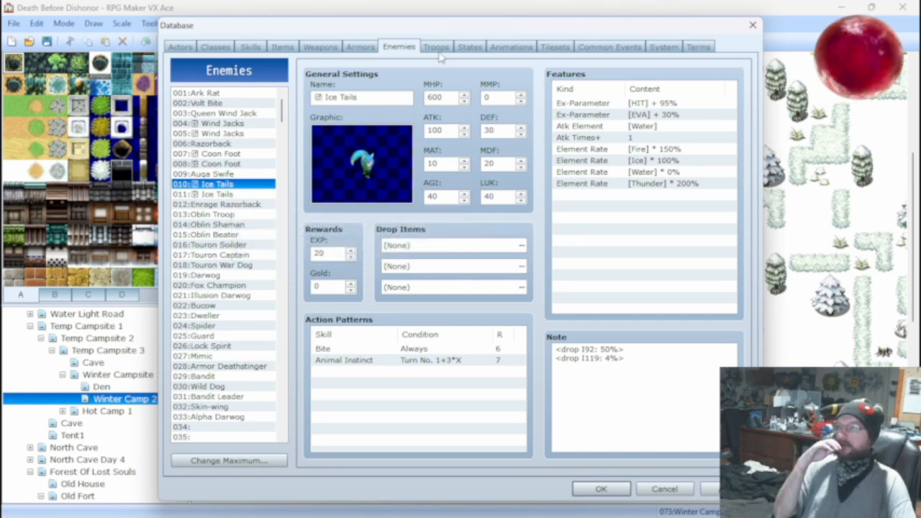
Run a battle test of the troop 004:Ice Tails*2, attack one enemy for a turn, and close the test window.
click(437, 48)
click(638, 104)
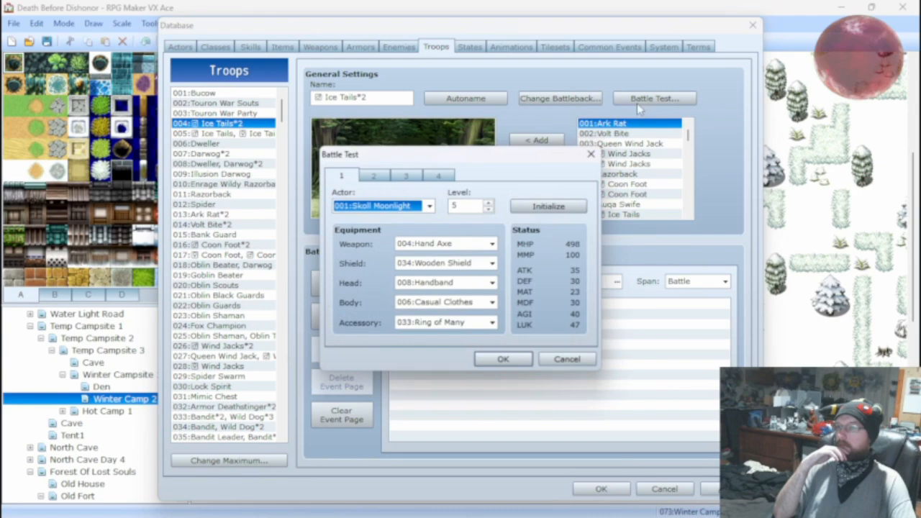
click(500, 356)
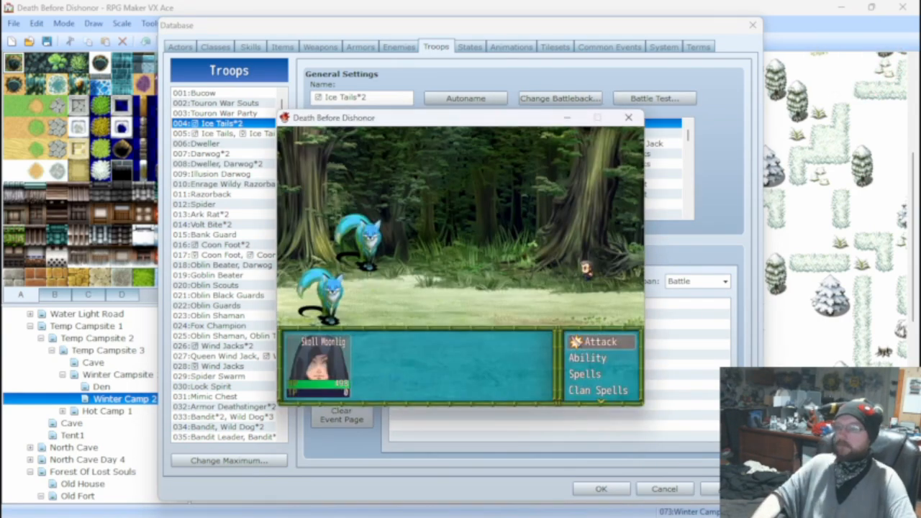
key(Return)
key(Return)
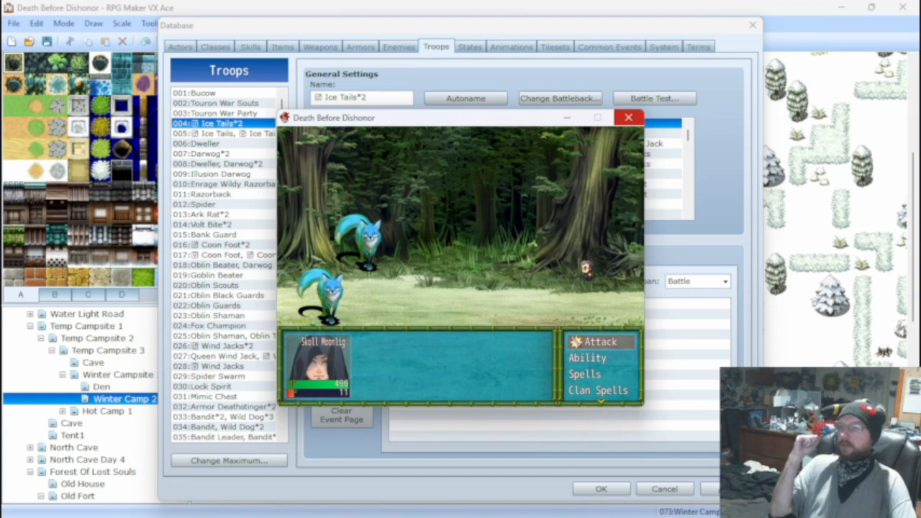
click(628, 117)
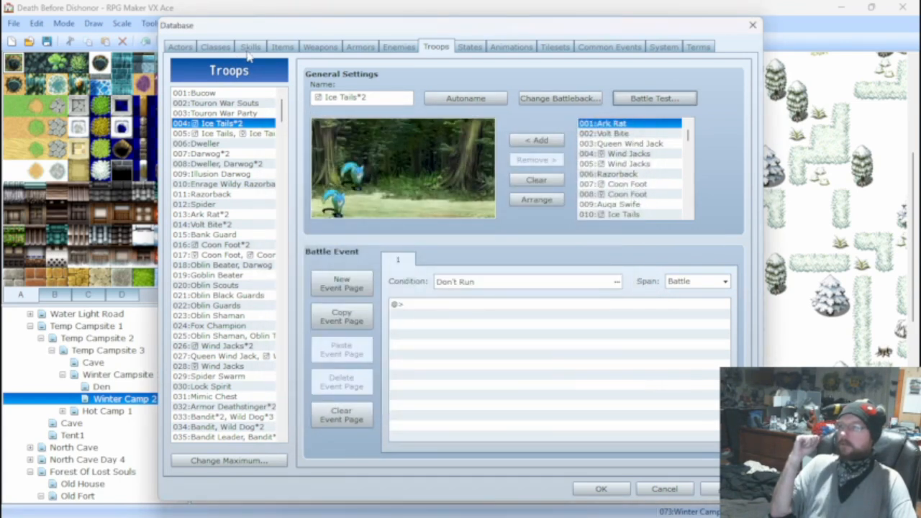
Review the Bite skill's damage formula and repeat the one-turn battle test of the Ice Tails*2 troop.
click(329, 46)
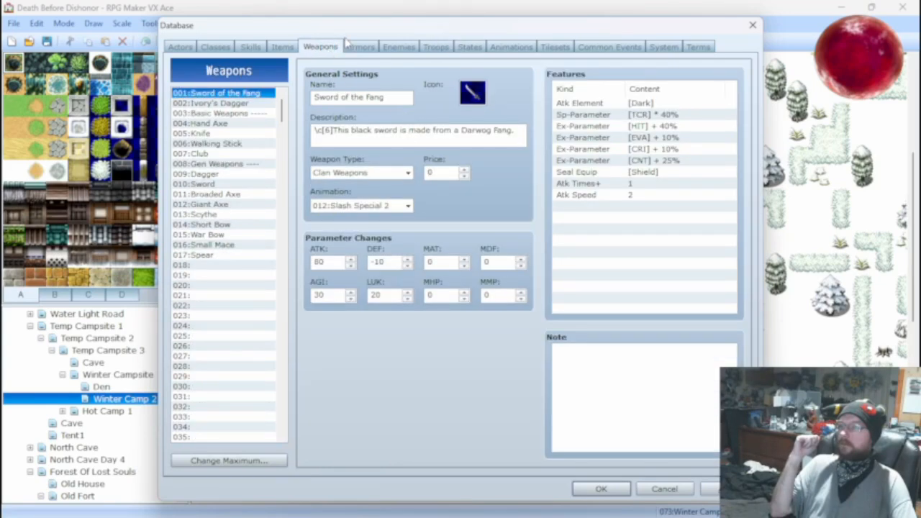
click(253, 48)
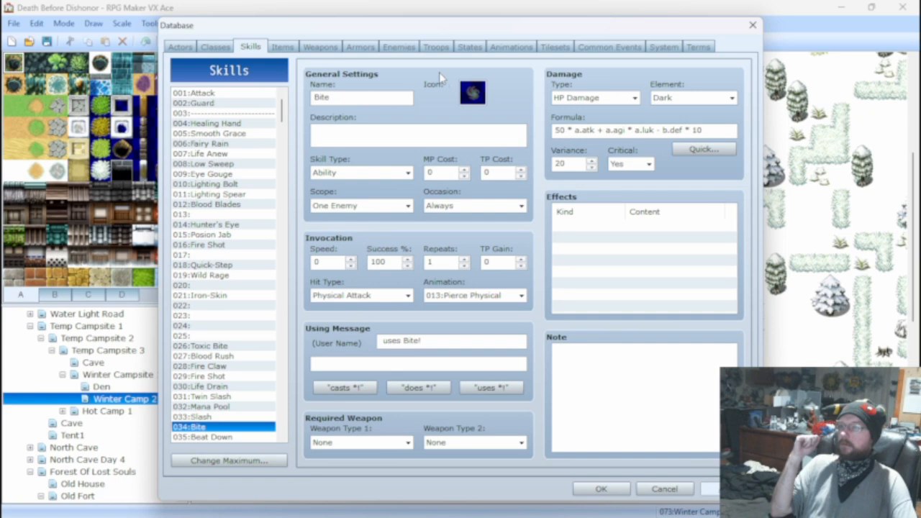
click(434, 47)
click(651, 97)
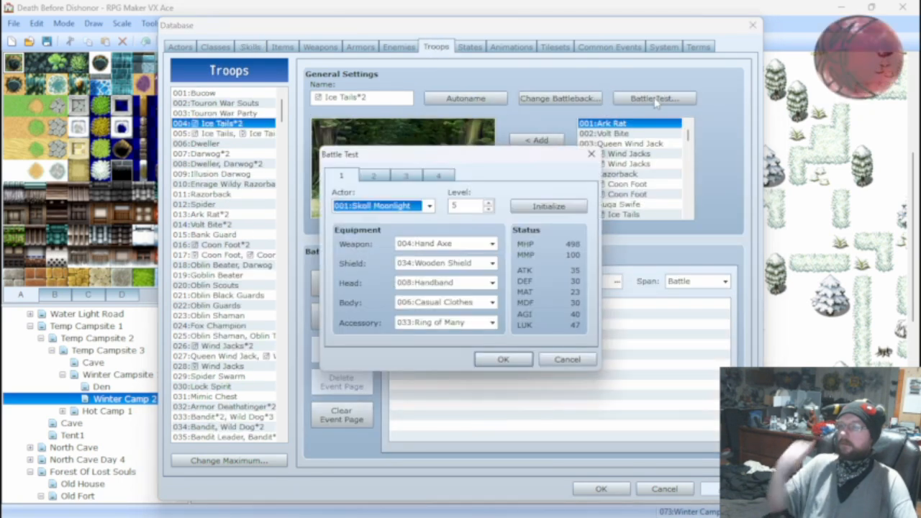
click(508, 358)
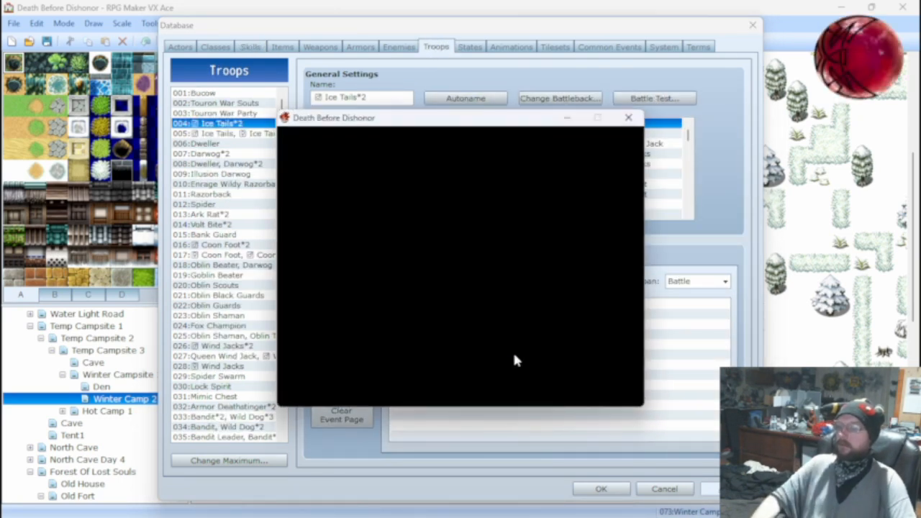
key(Return)
key(Return)
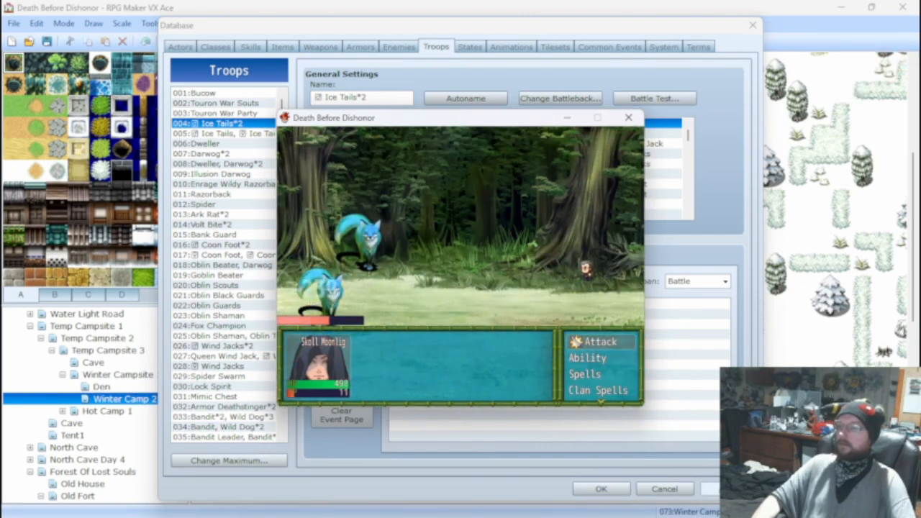
click(628, 117)
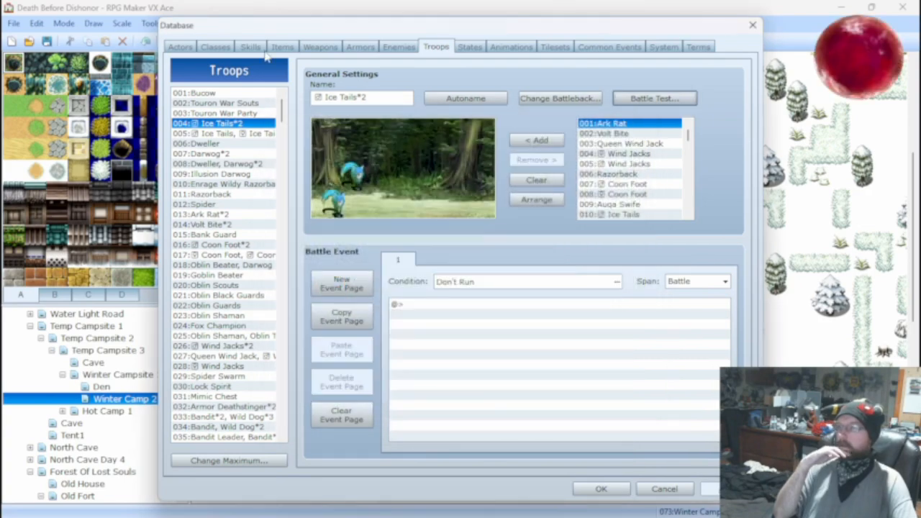
Raise the Ice Tails enemy 010's DEF, LUK and AGI to 50 and its ATK to 150.
click(251, 47)
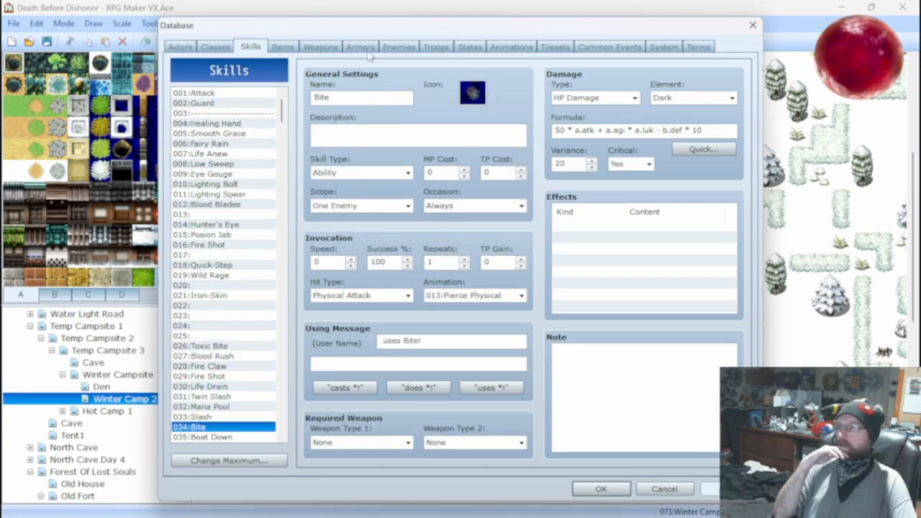
click(361, 48)
click(399, 46)
double_click(502, 131)
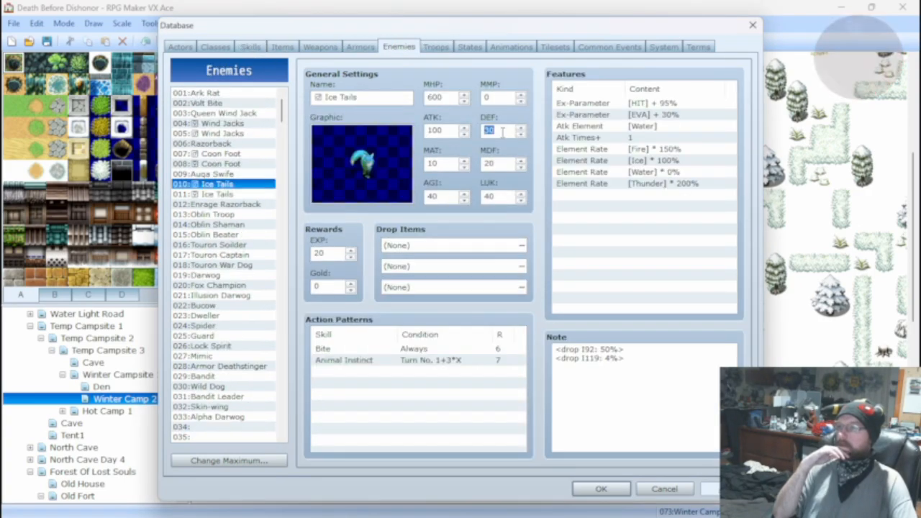
text(50)
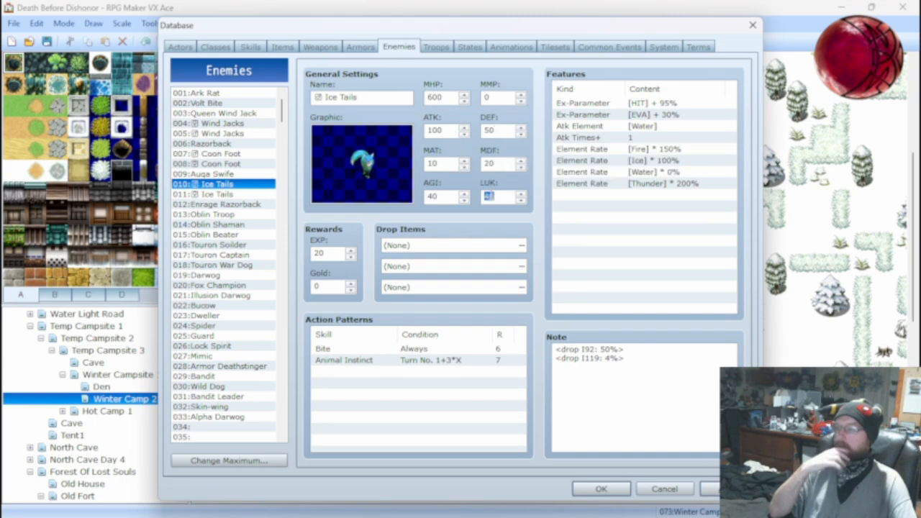
text(50)
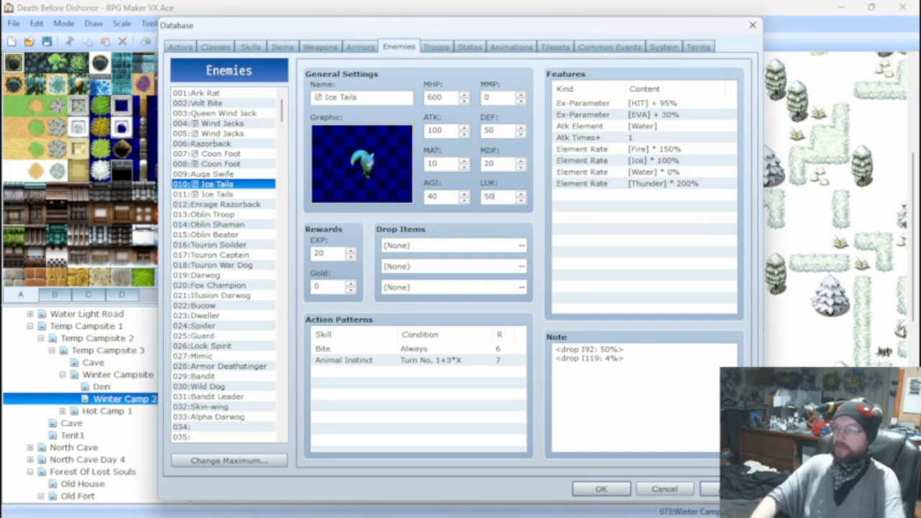
double_click(437, 197)
text(50)
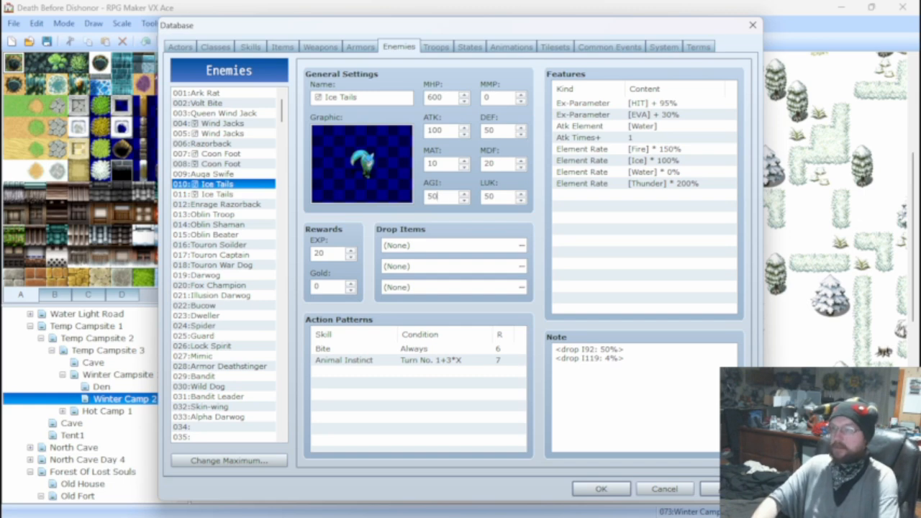
double_click(447, 131)
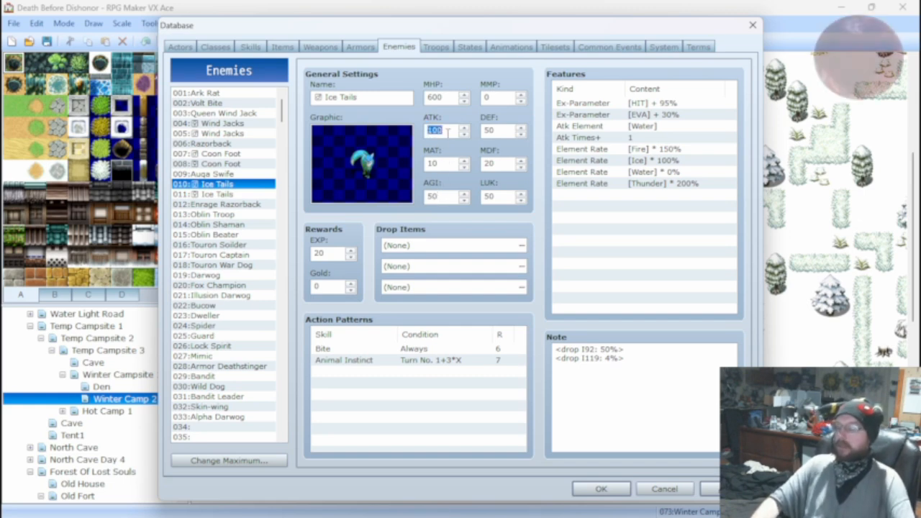
text(150)
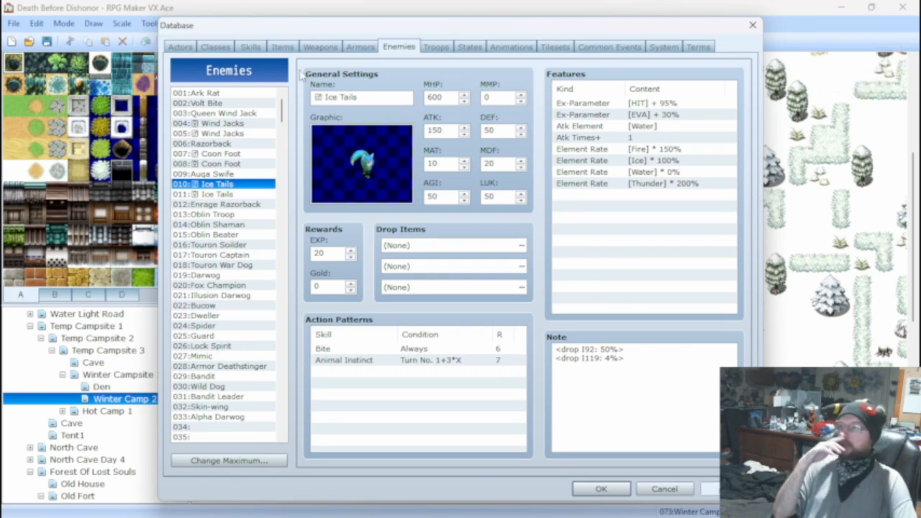
View the Ark Rat's stats, and battle test the Ice Tails*2 troop for two turns of attacks before closing the test.
click(216, 93)
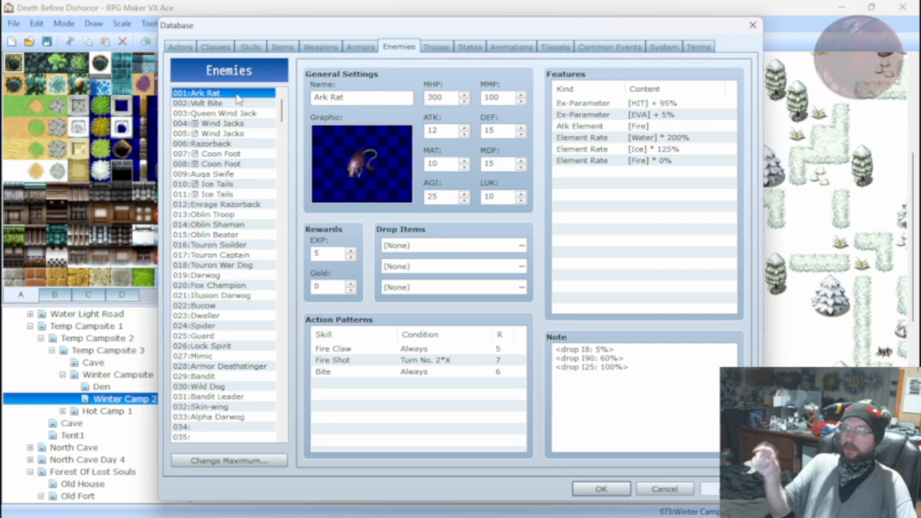
click(436, 47)
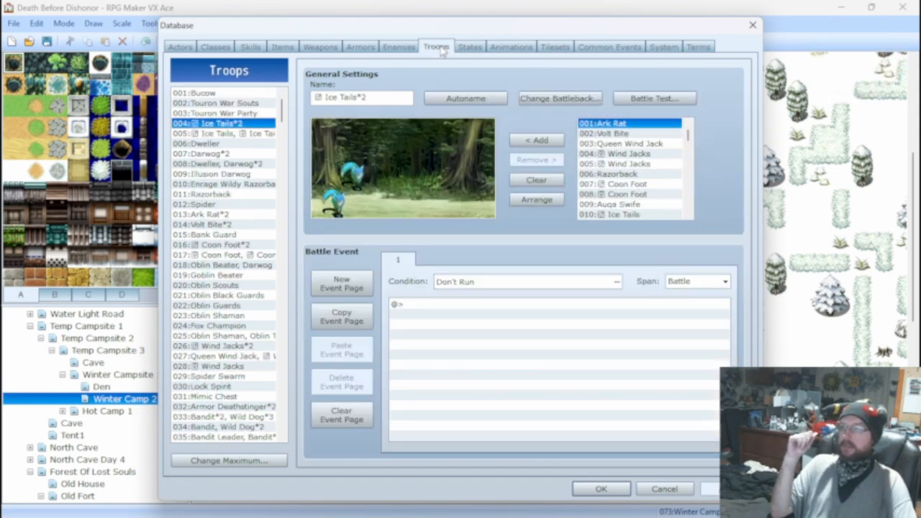
click(655, 98)
click(509, 360)
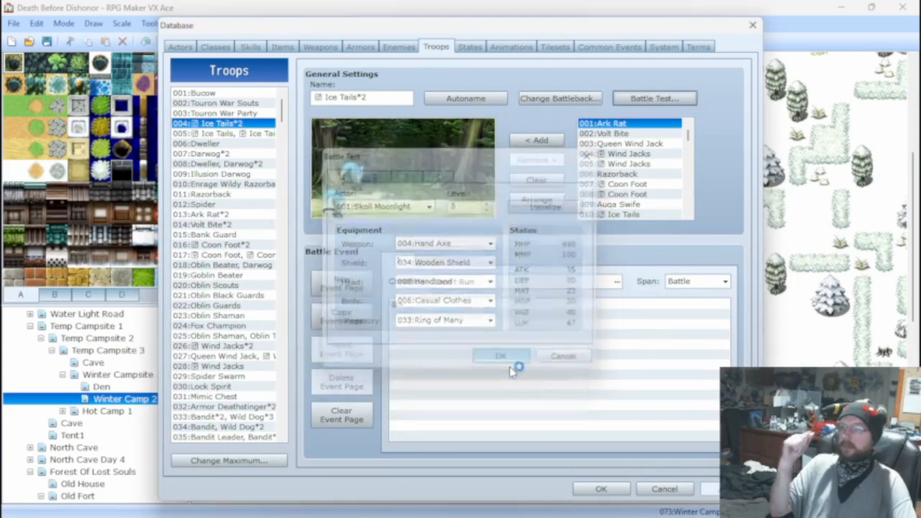
key(Return)
key(Return)
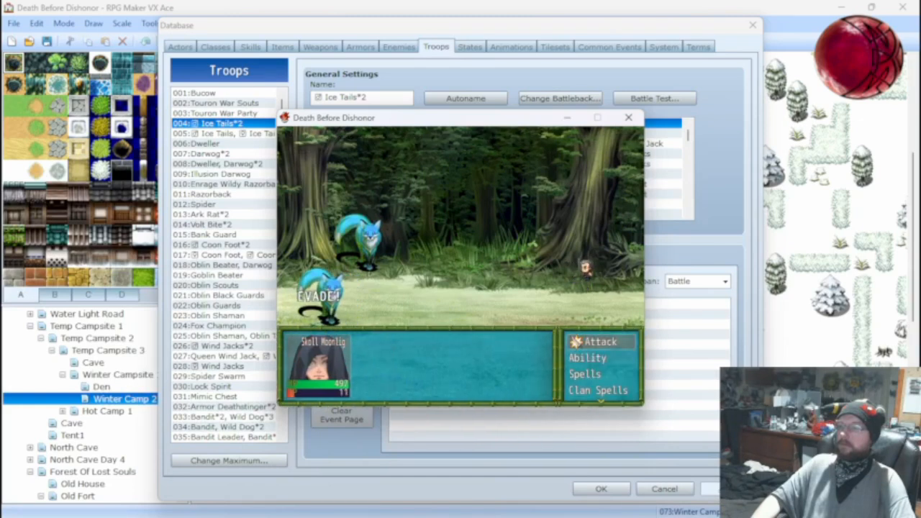
key(Return)
key(Return)
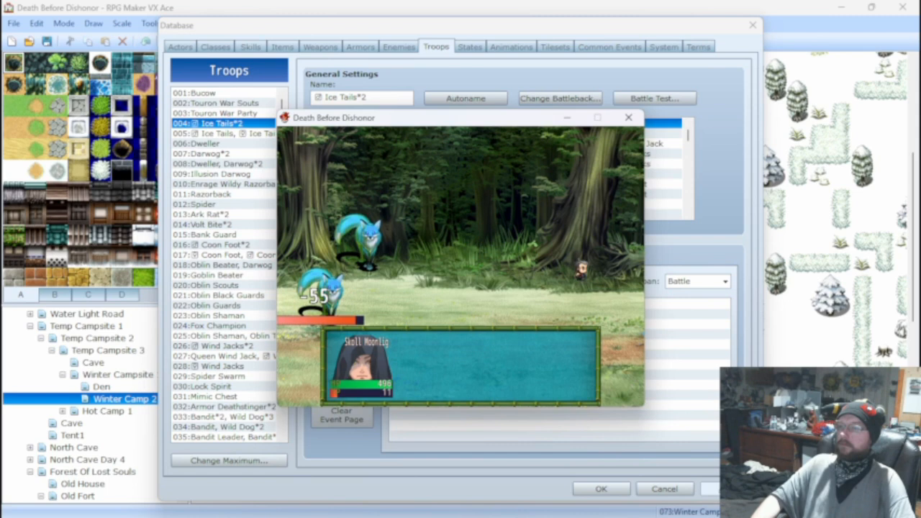
click(628, 117)
Lower the Ice Tails enemy 010's DEF to 40 and its ATK to 100.
click(283, 47)
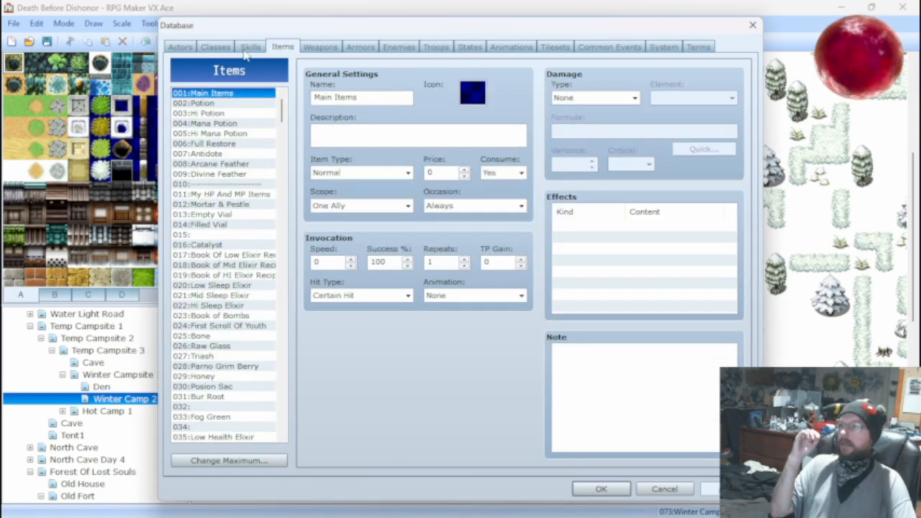
click(333, 47)
click(356, 47)
click(324, 47)
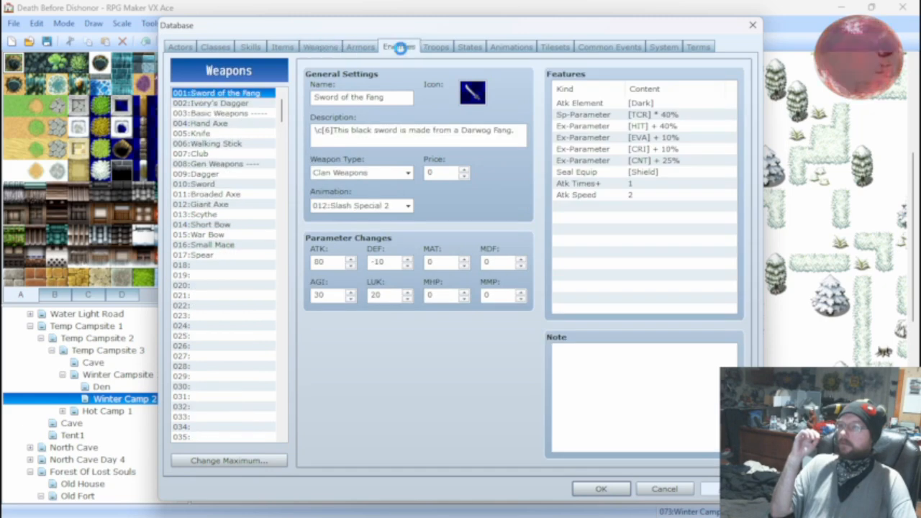
click(398, 47)
click(233, 154)
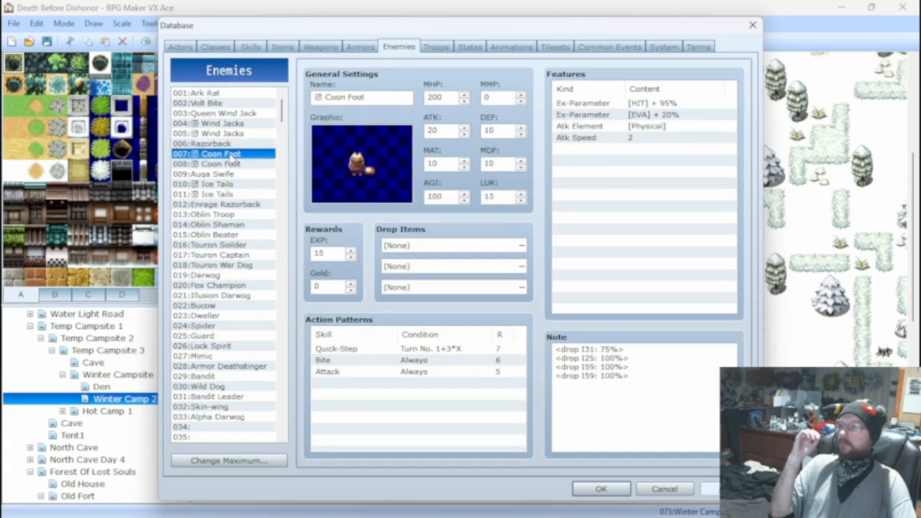
click(224, 184)
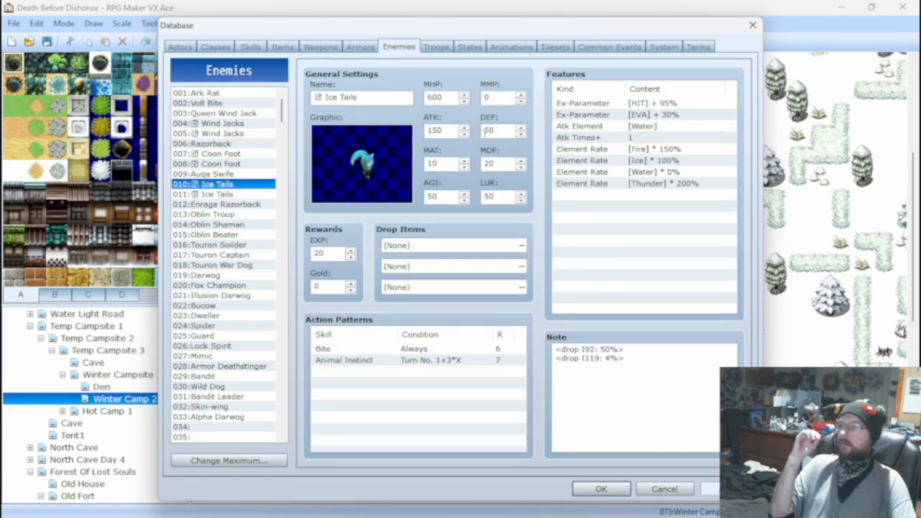
double_click(491, 131)
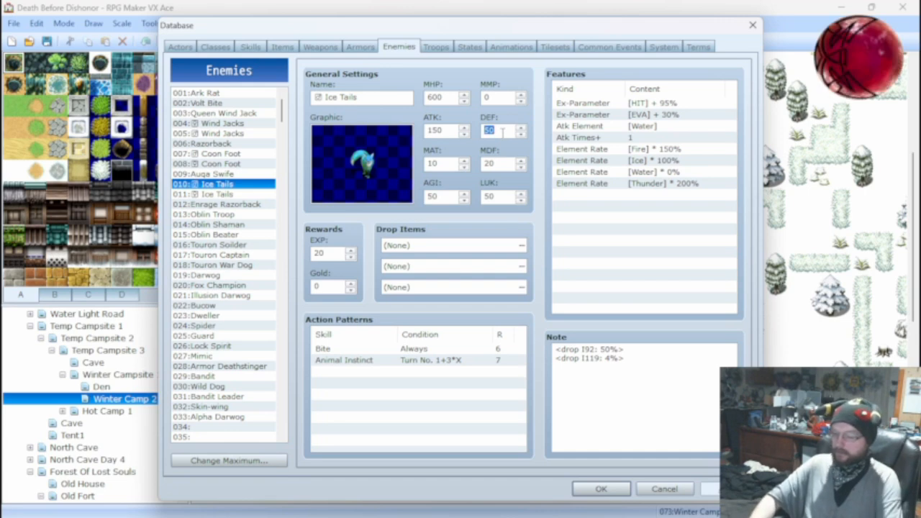
text(40)
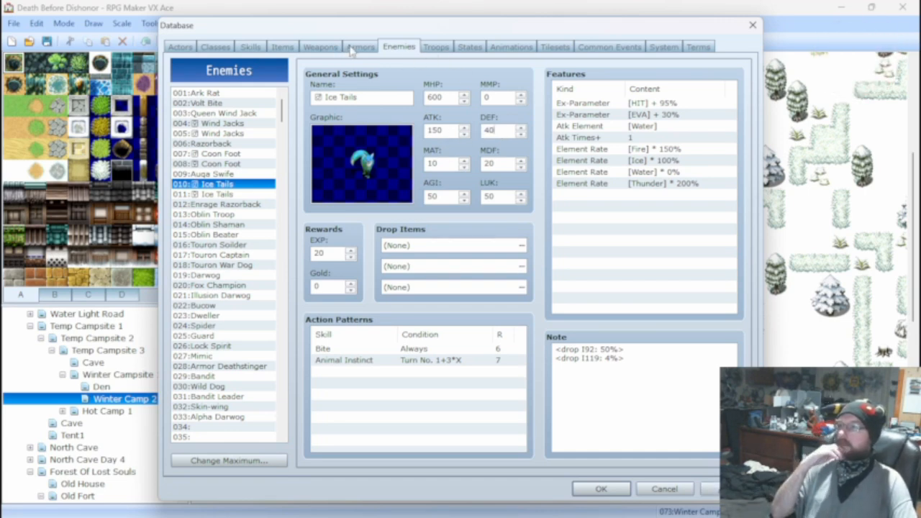
double_click(435, 130)
text(100)
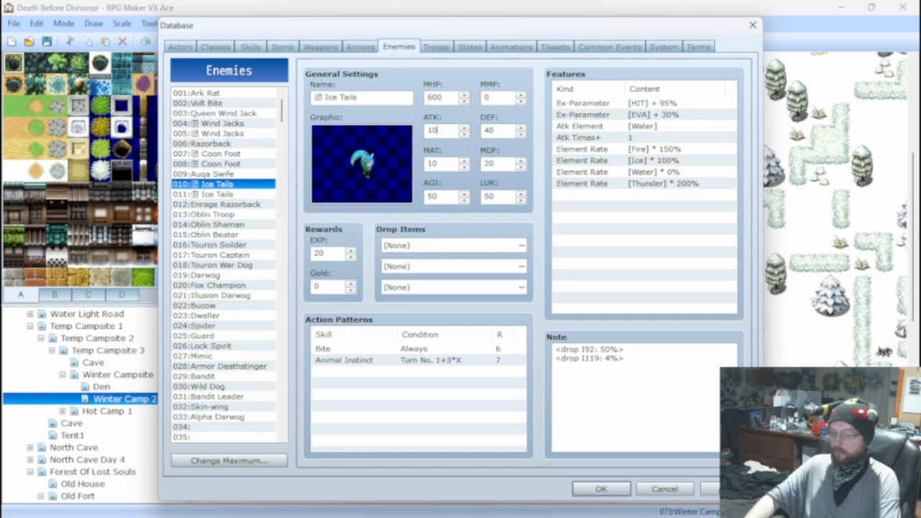
Set the a.atk multiplier in the Bite skill's damage formula to 100.
click(250, 48)
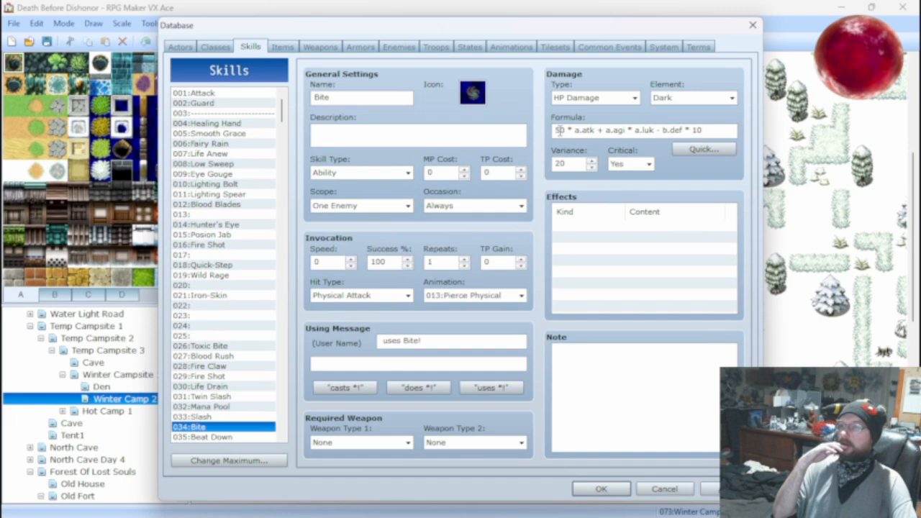
double_click(554, 130)
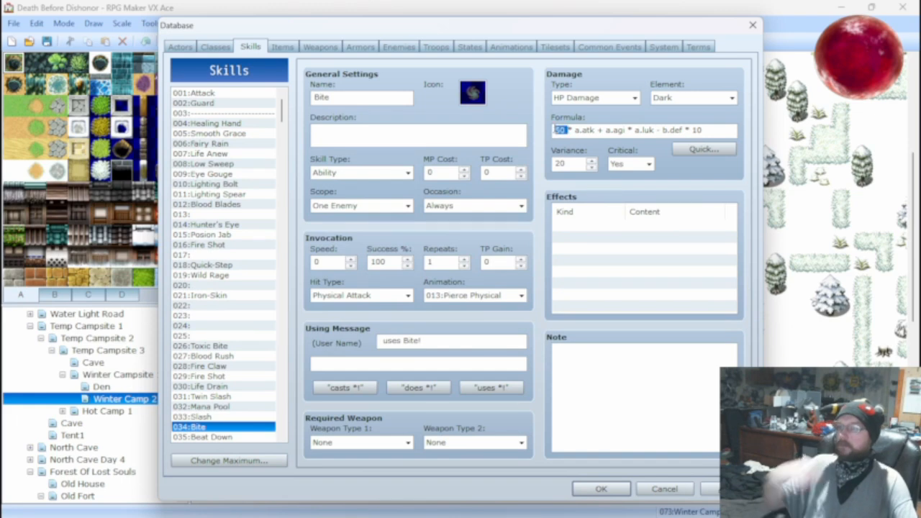
text(100)
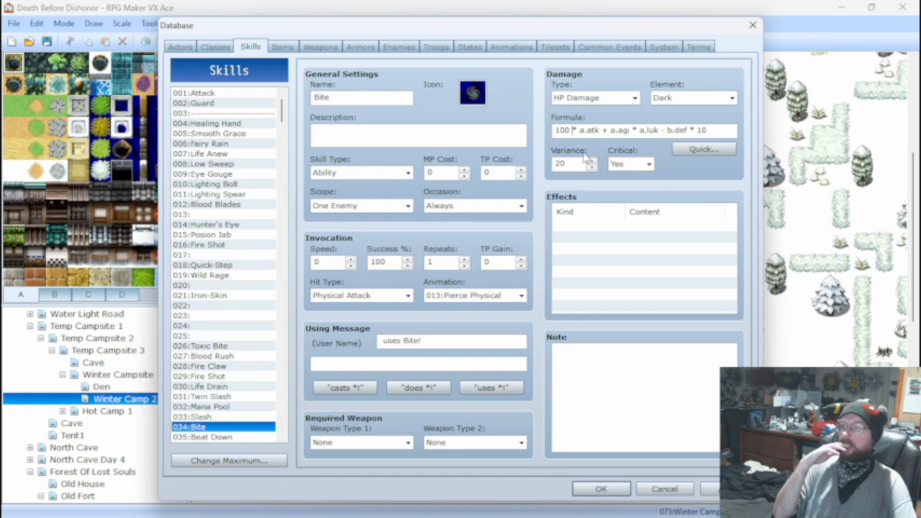
mouse_move(586, 158)
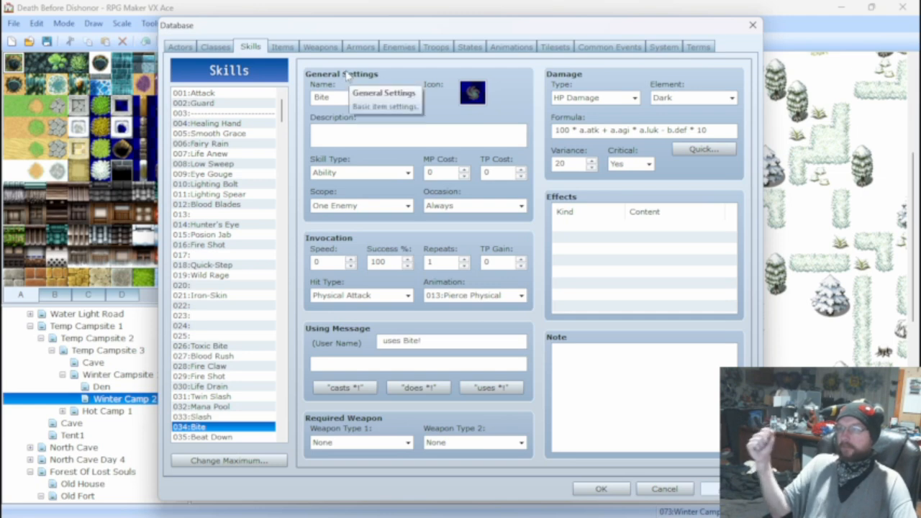
Start a battle test of the Ice Tails*2 troop with the existing party setup and make the opening attacks on Ice Tails A.
click(432, 48)
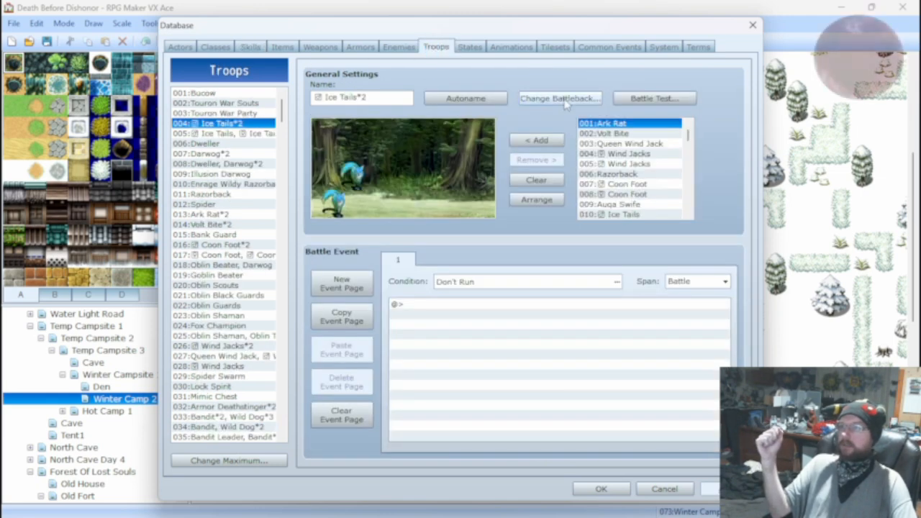
click(638, 98)
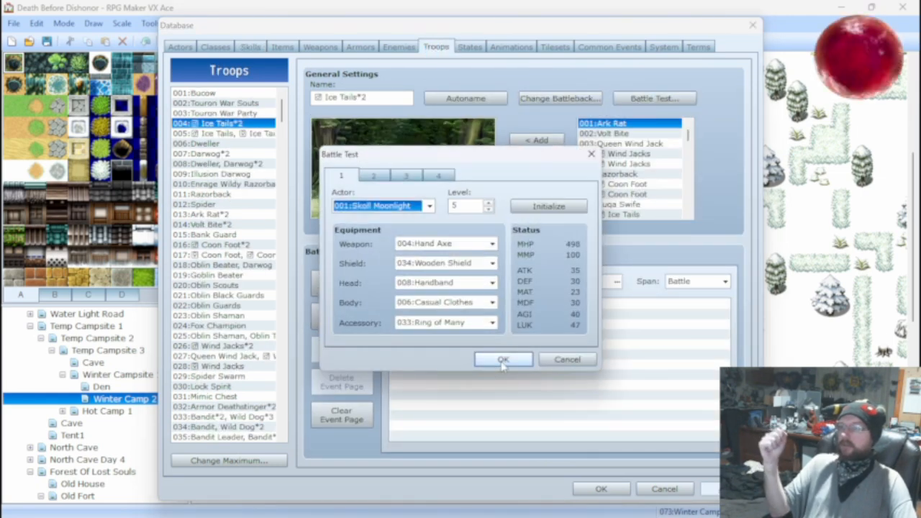
click(502, 359)
key(Return)
key(Return)
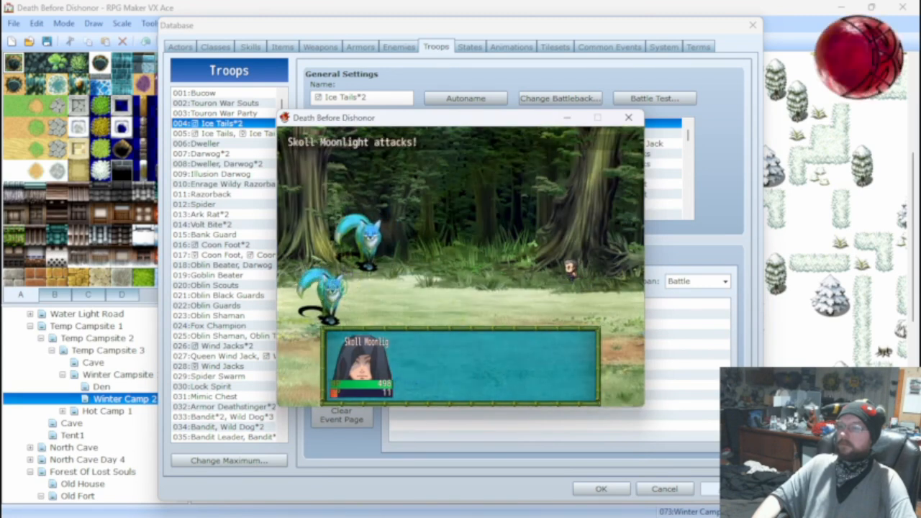
key(Return)
key(Return)
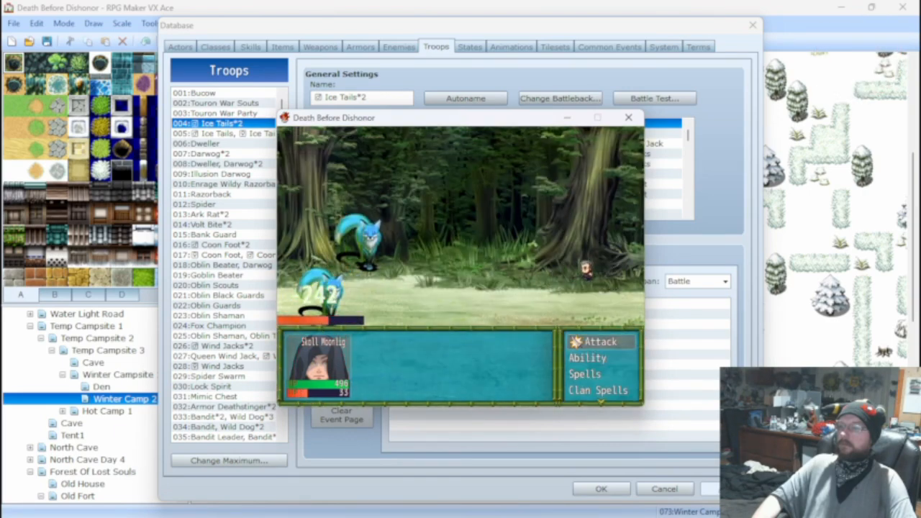
Keep attacking Ice Tails A over further turns until it is defeated, and close the battle test.
key(Return)
key(Return)
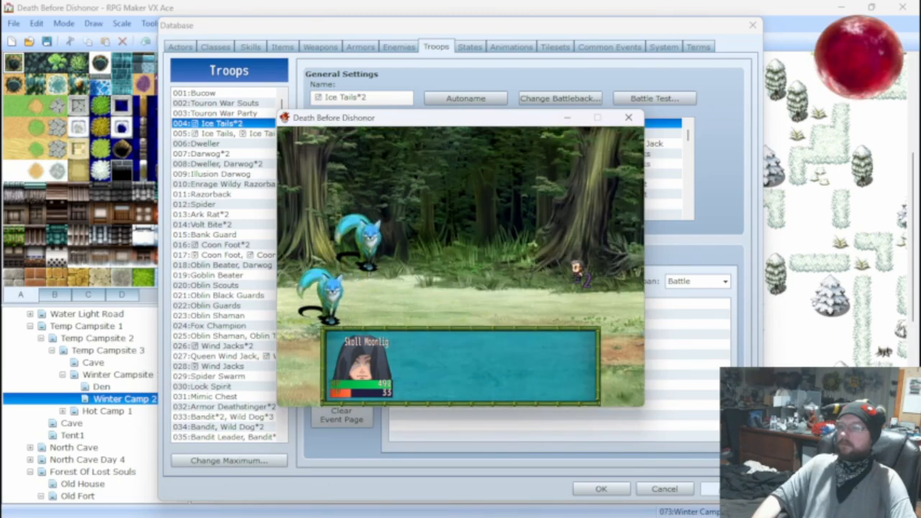
key(Return)
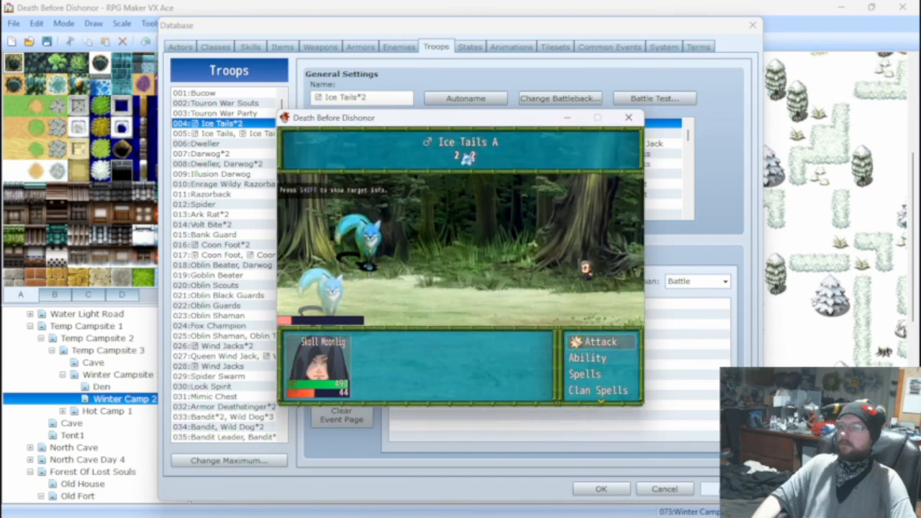
key(Return)
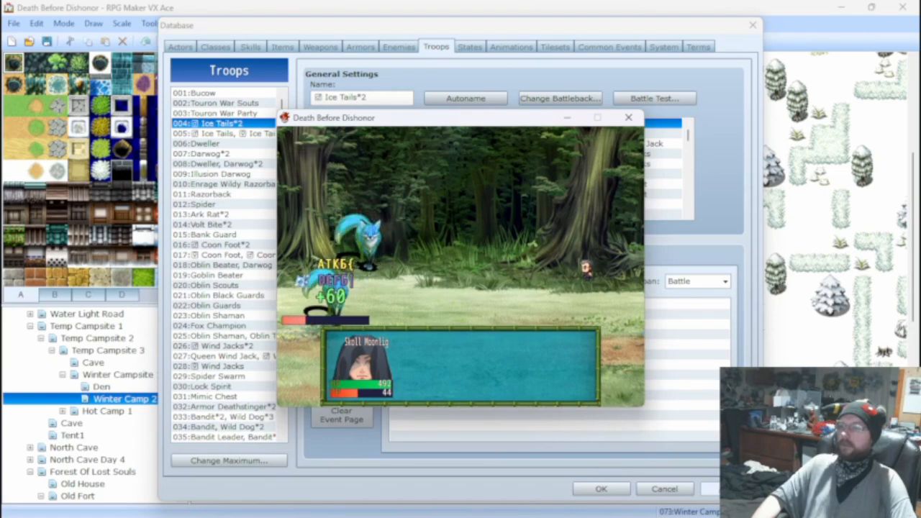
key(Return)
key(Return)
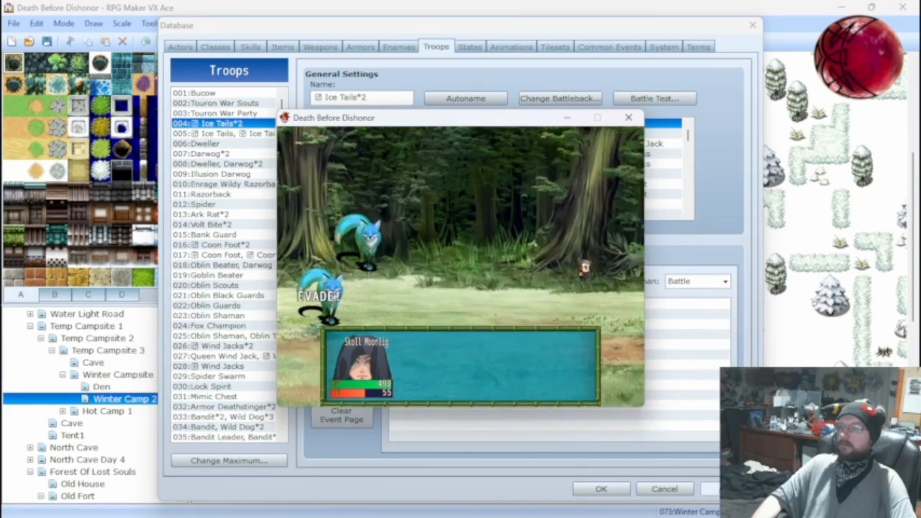
key(Return)
key(Return)
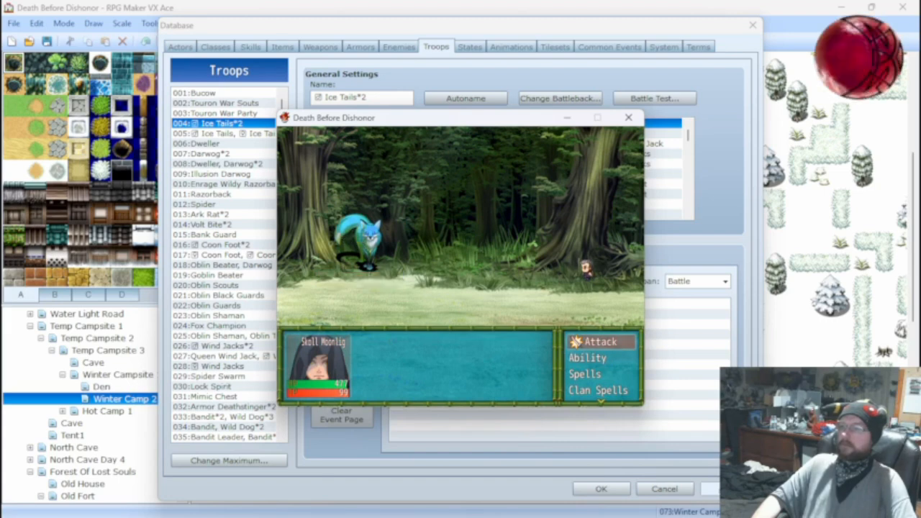
click(628, 118)
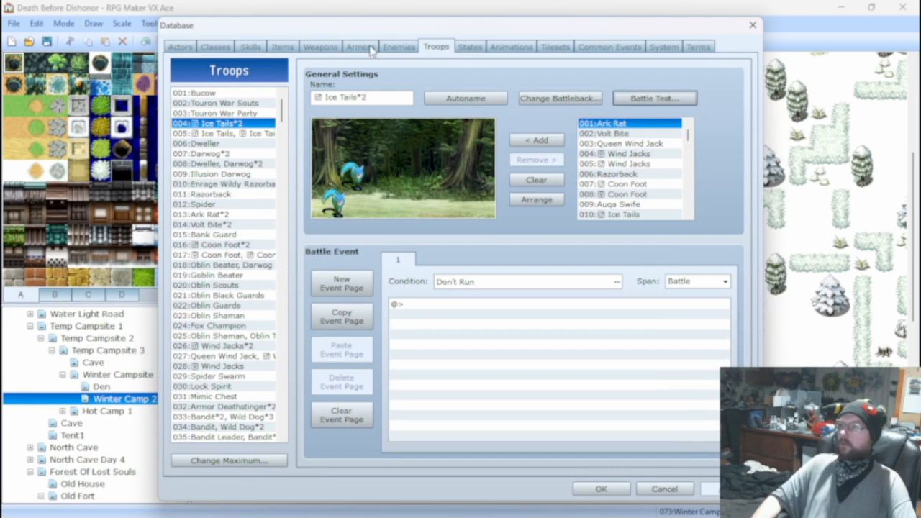
Set DEF and LUK to 30 for the Ice Tails enemy 010, and AGI to 50 for the Ice Tails enemy 011.
click(398, 48)
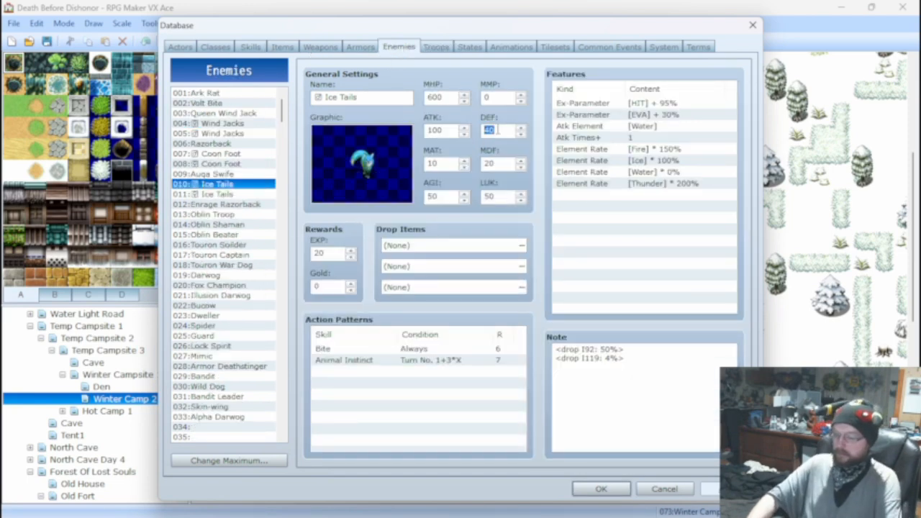
text(30)
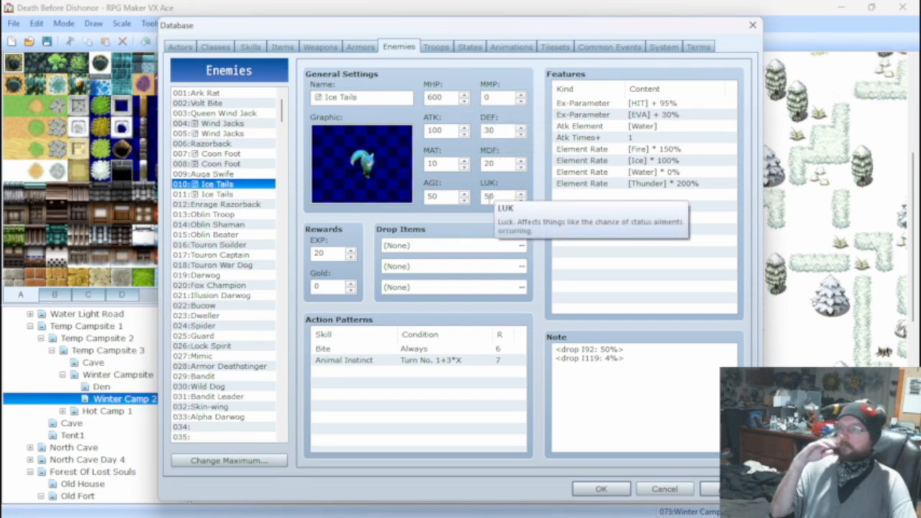
double_click(490, 196)
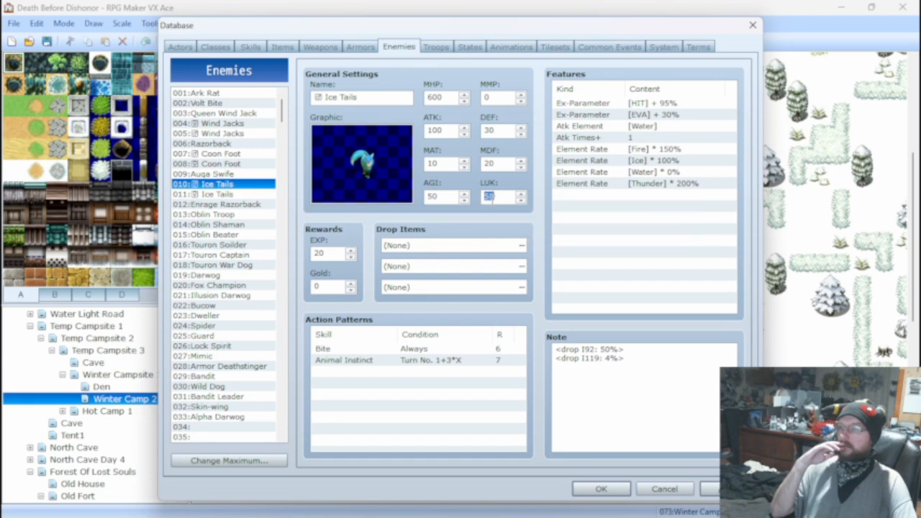
text(30)
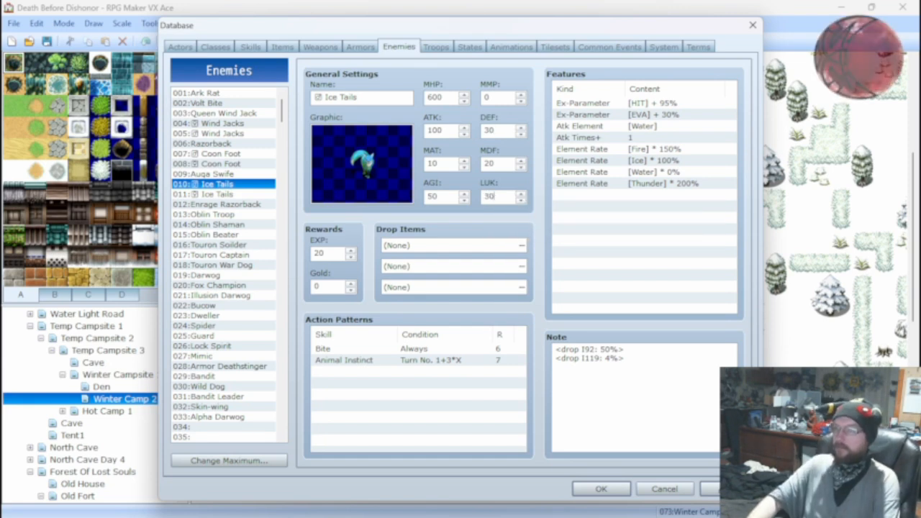
click(225, 196)
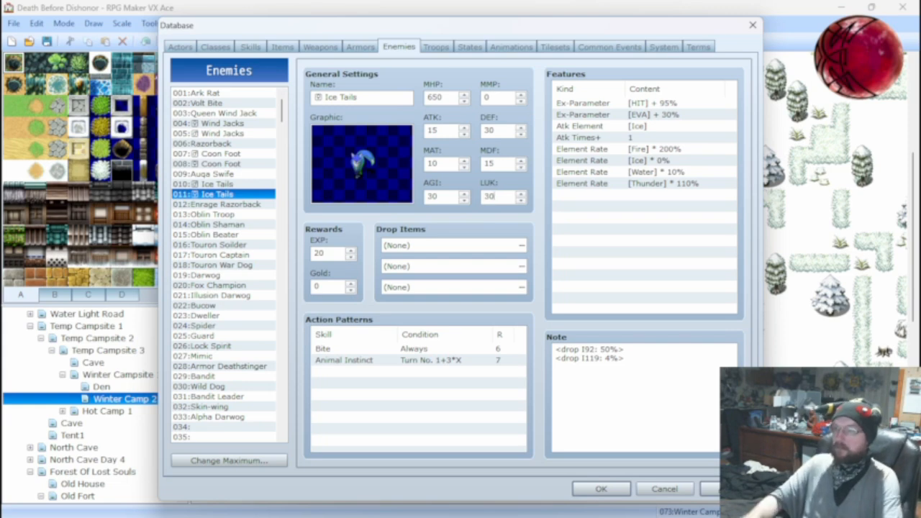
double_click(440, 196)
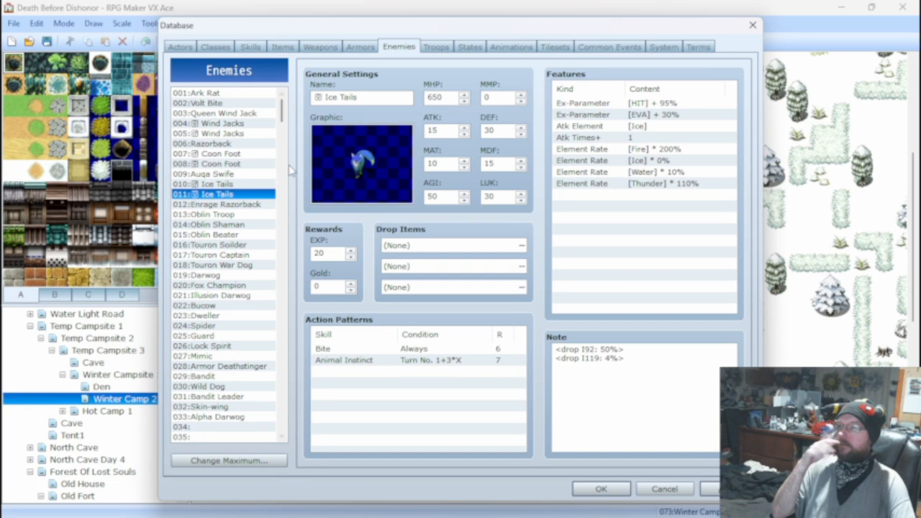
Compare the stats of the two Ice Tails enemies and set the a.atk multiplier in Bite's damage formula to 9000.
click(226, 184)
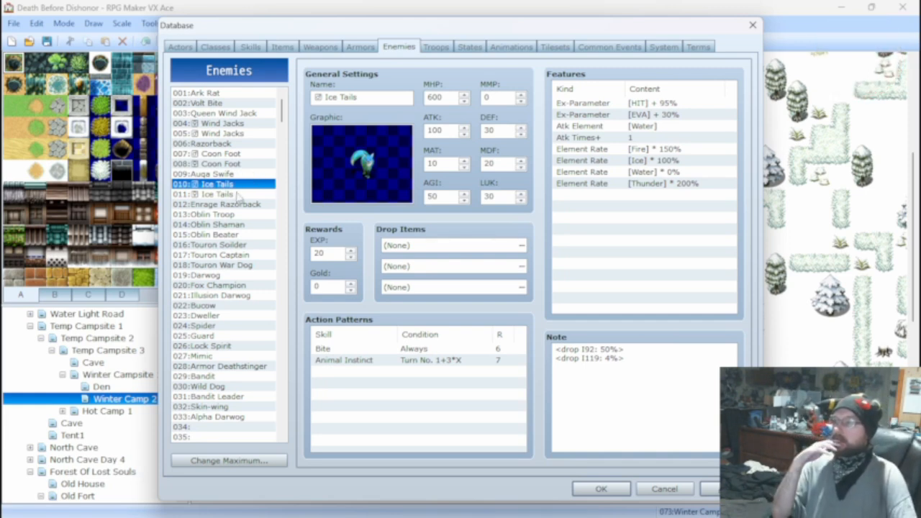
click(238, 195)
click(240, 186)
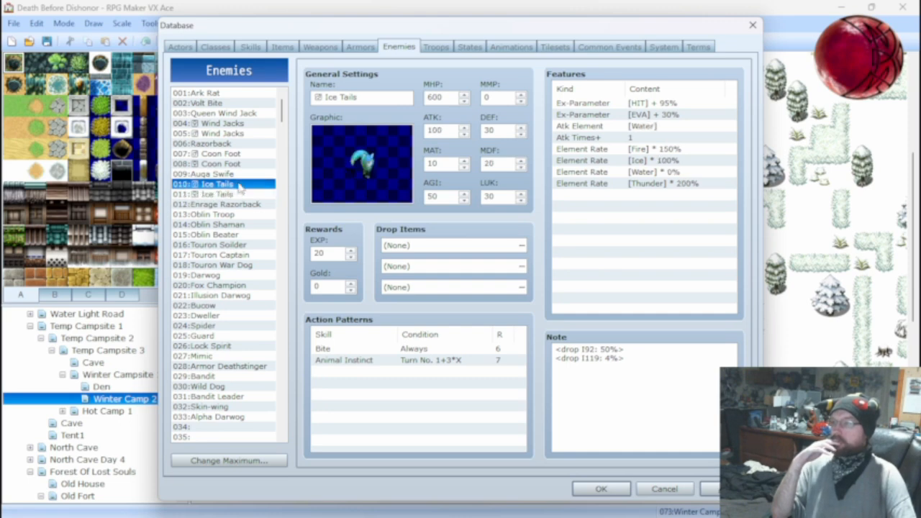
click(249, 49)
click(567, 130)
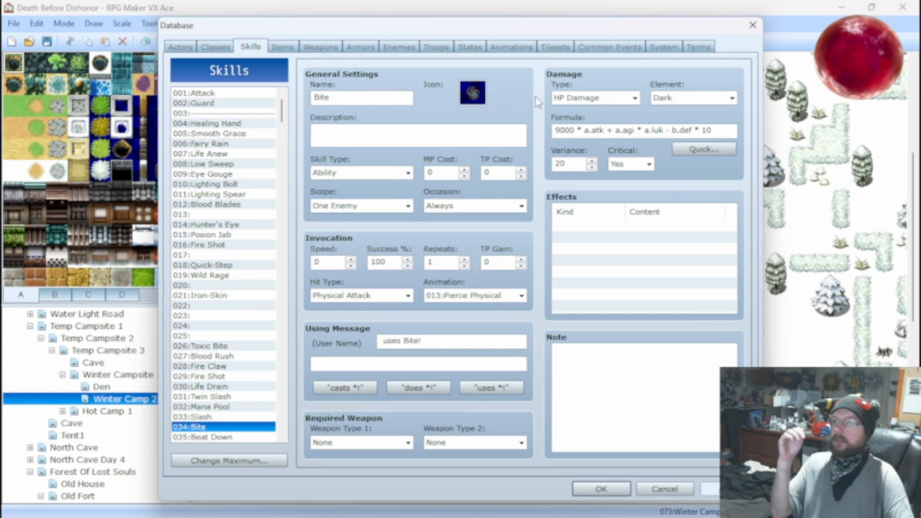
Battle test the Ice Tails*2 troop for two turns of attacks with the new Bite formula, and close the test.
click(437, 48)
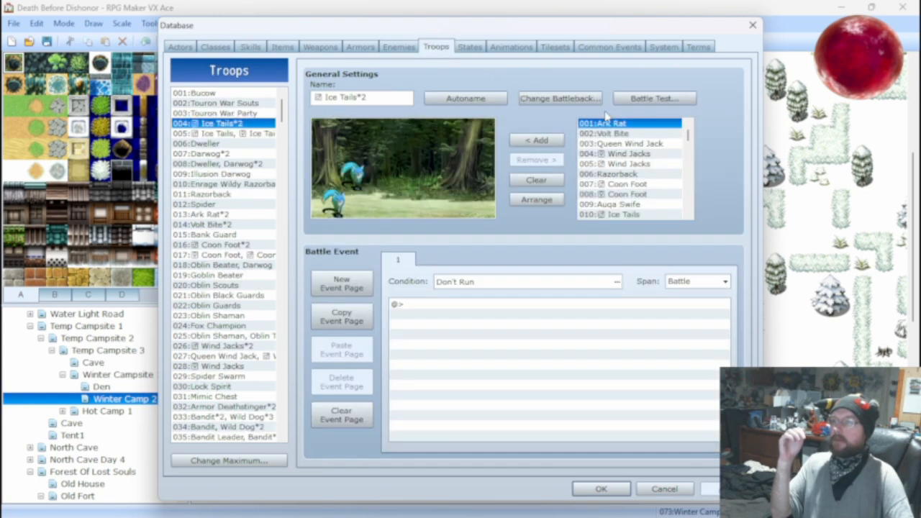
click(652, 98)
click(504, 359)
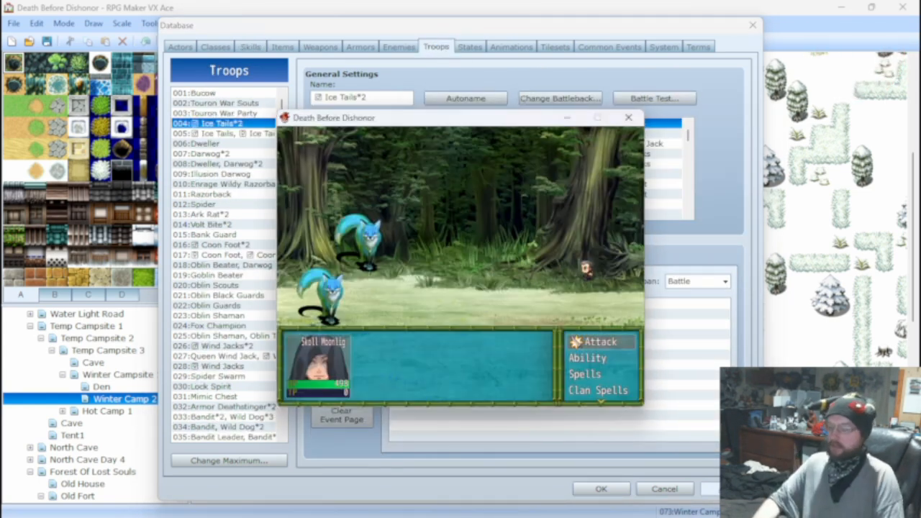
key(Return)
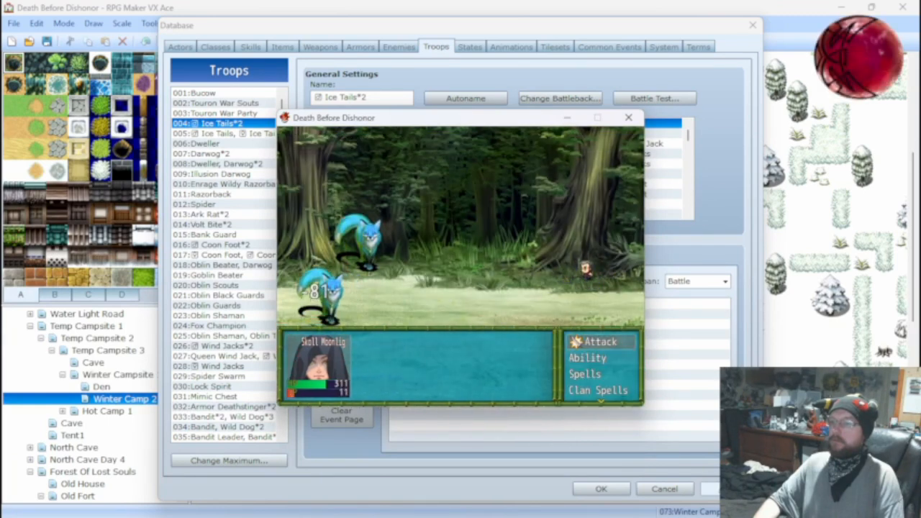
key(Return)
key(Return)
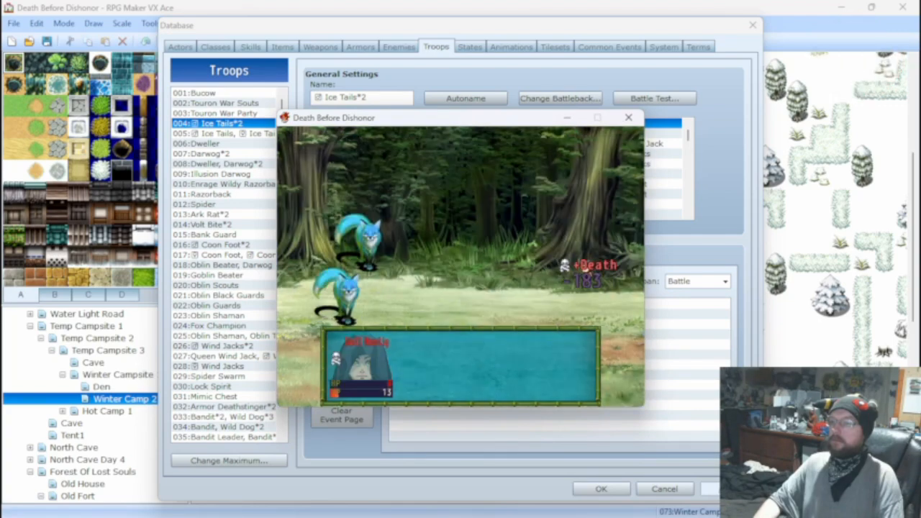
click(626, 118)
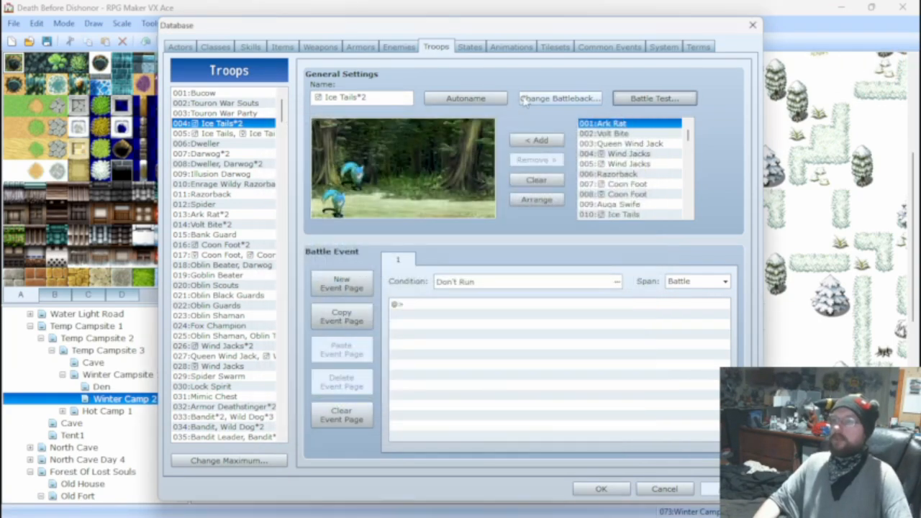
click(284, 48)
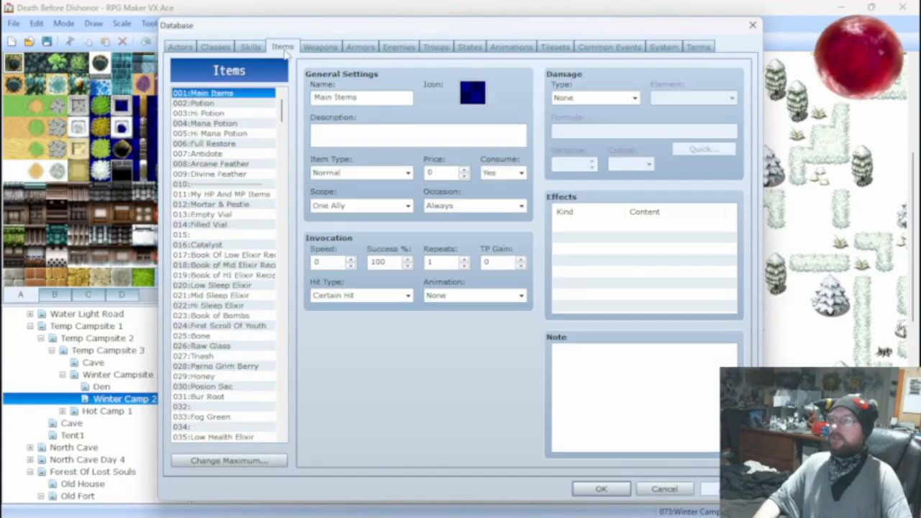
click(326, 49)
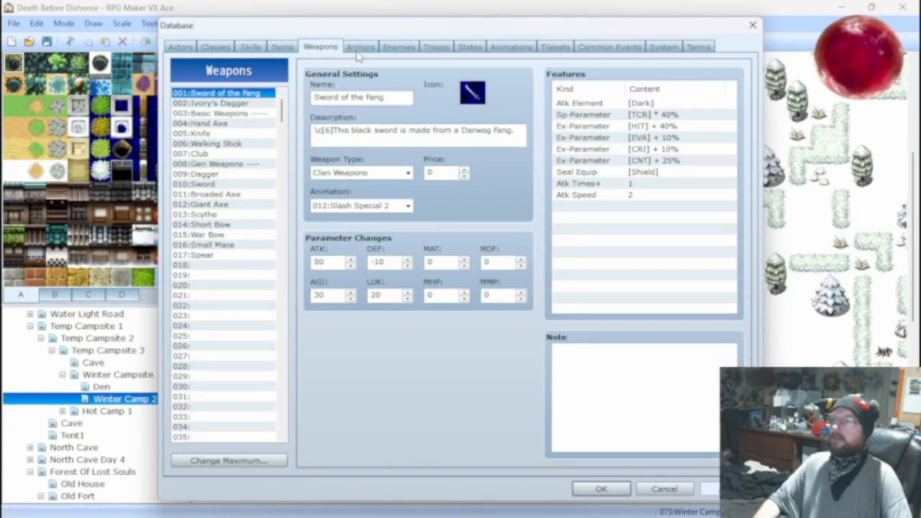
click(468, 48)
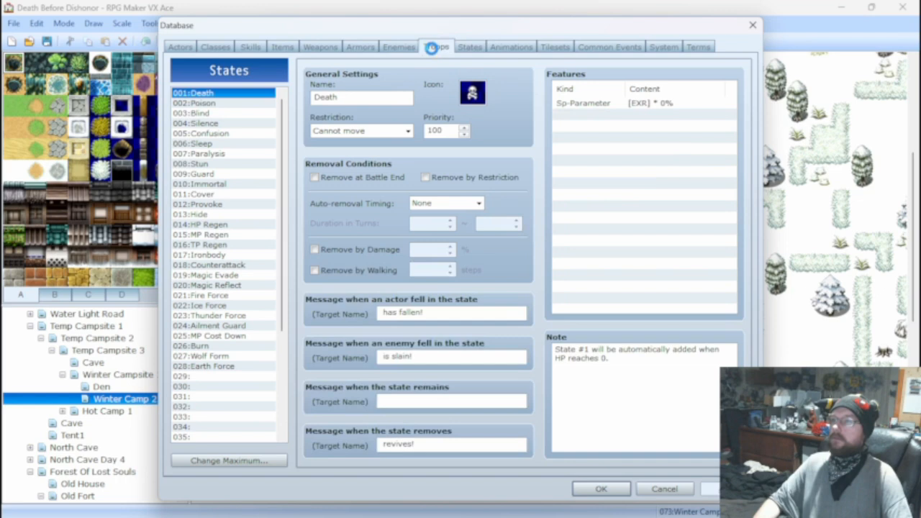
Battle test the Ark Rat*2 troop for two turns of attacks, and close the test.
click(435, 48)
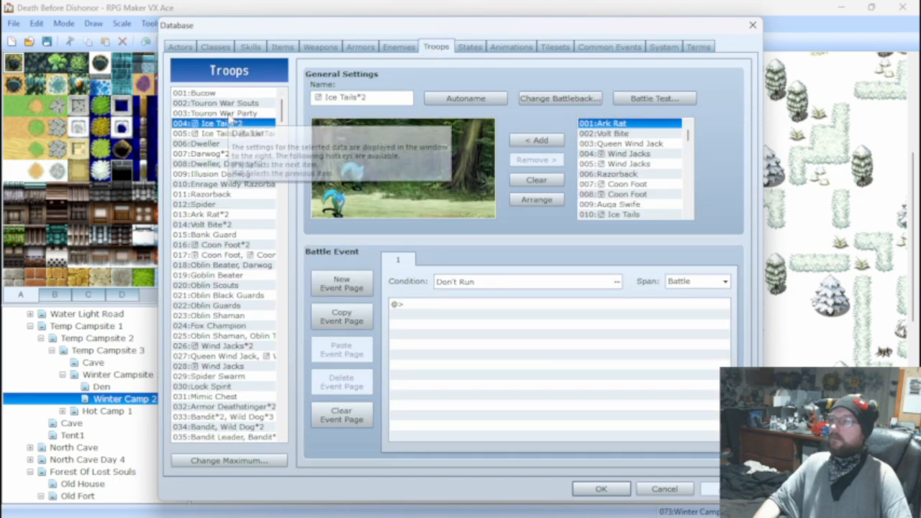
click(217, 214)
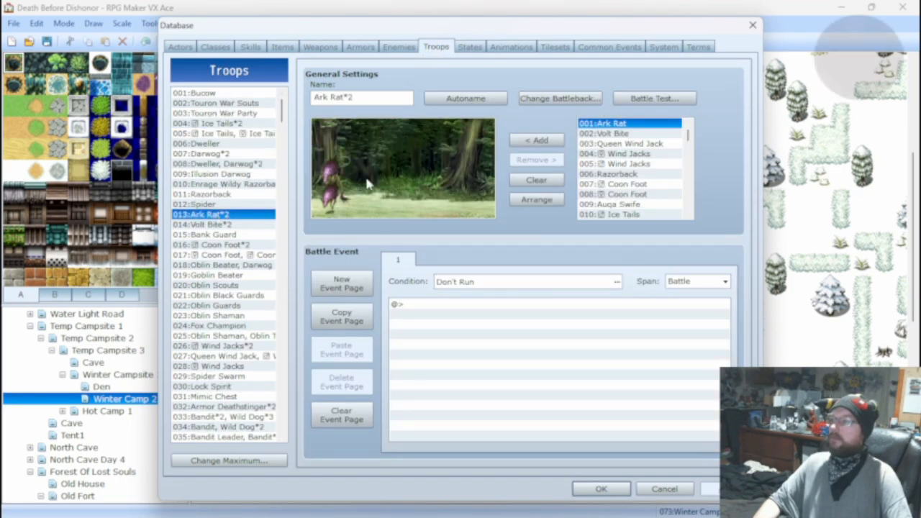
click(647, 98)
click(496, 360)
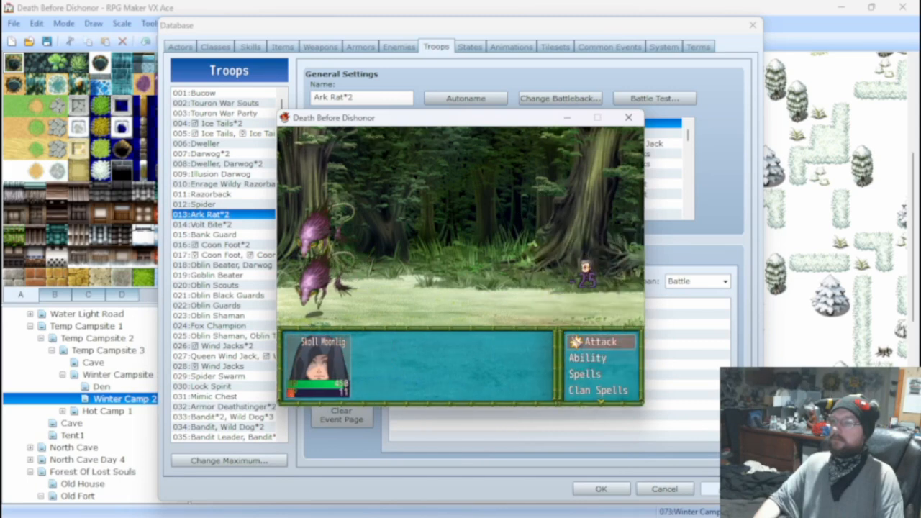
key(Return)
key(Return)
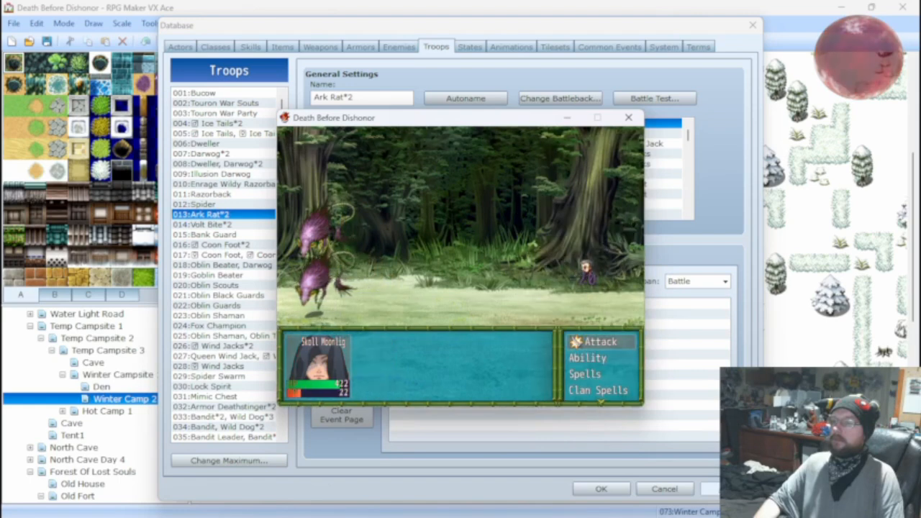
key(Return)
key(Return)
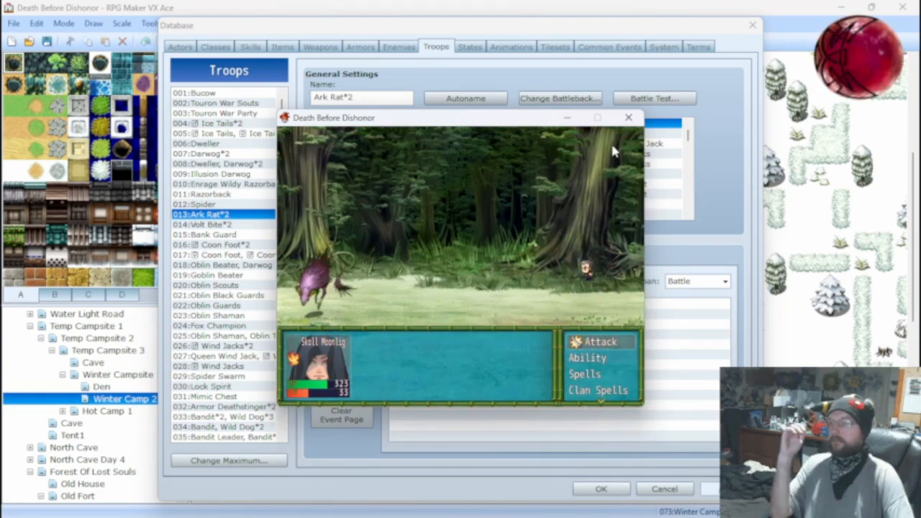
click(628, 117)
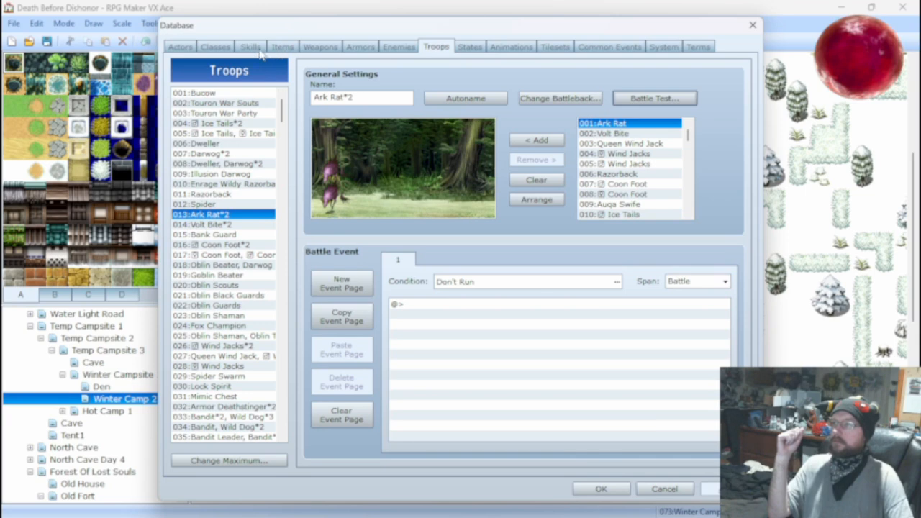
Give the empty skill 020 HP Damage with a quick damage setting of base value 100 and physical 100, ignoring the target's defense.
click(398, 47)
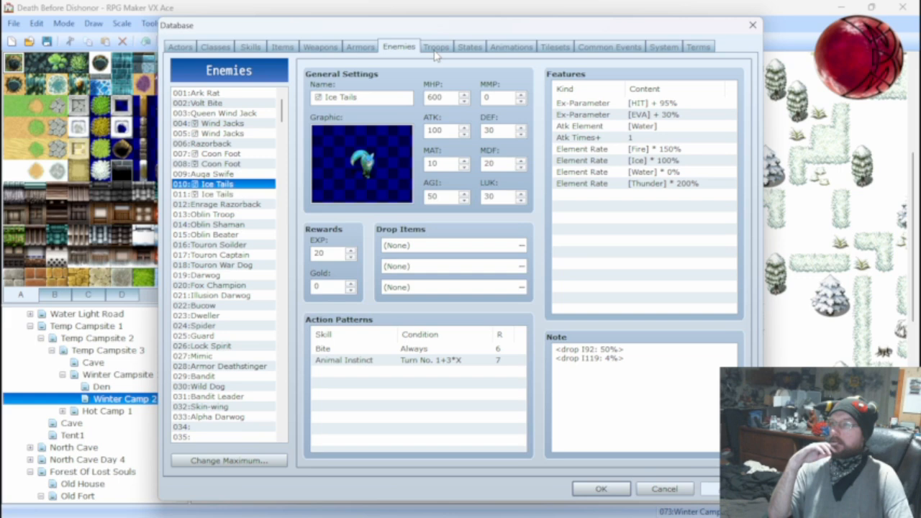
click(250, 46)
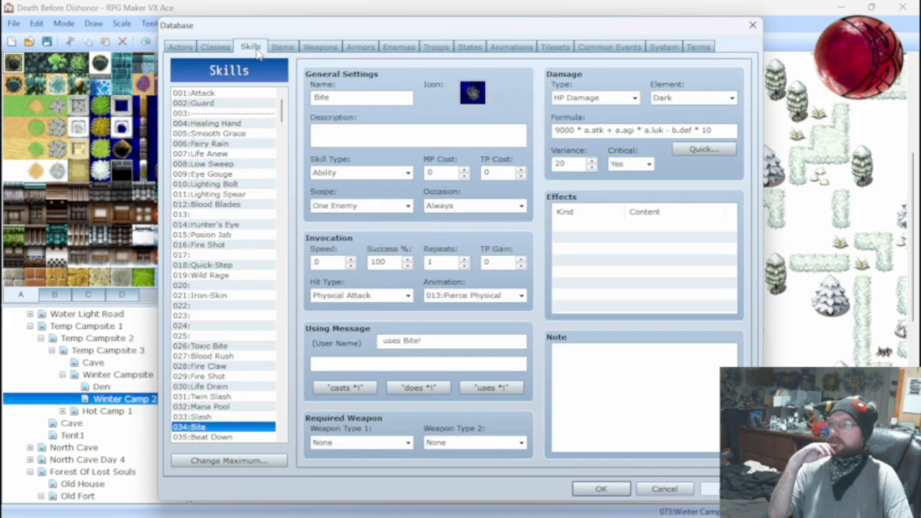
click(218, 285)
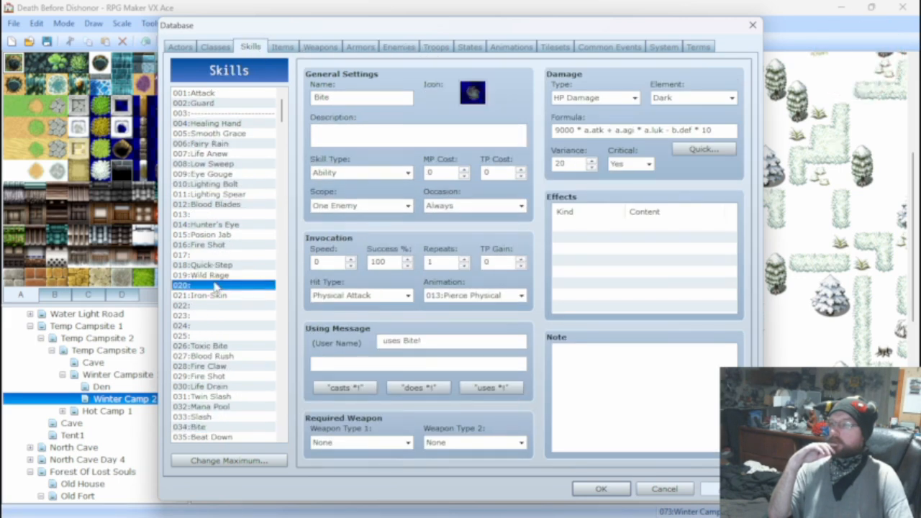
click(594, 97)
click(586, 113)
click(704, 149)
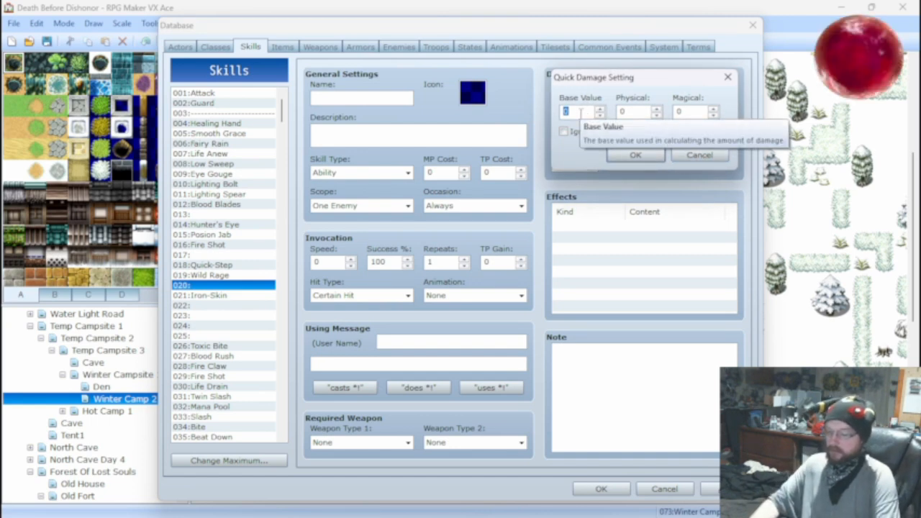
click(619, 112)
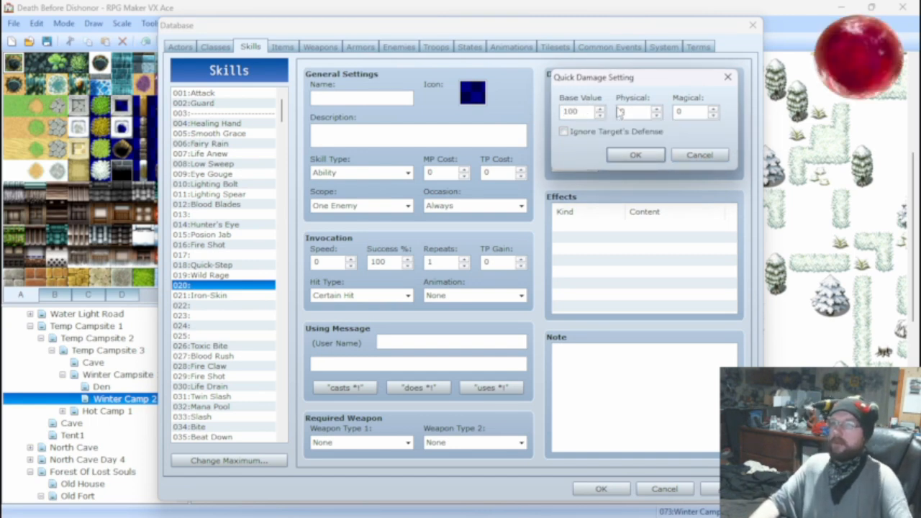
text(100)
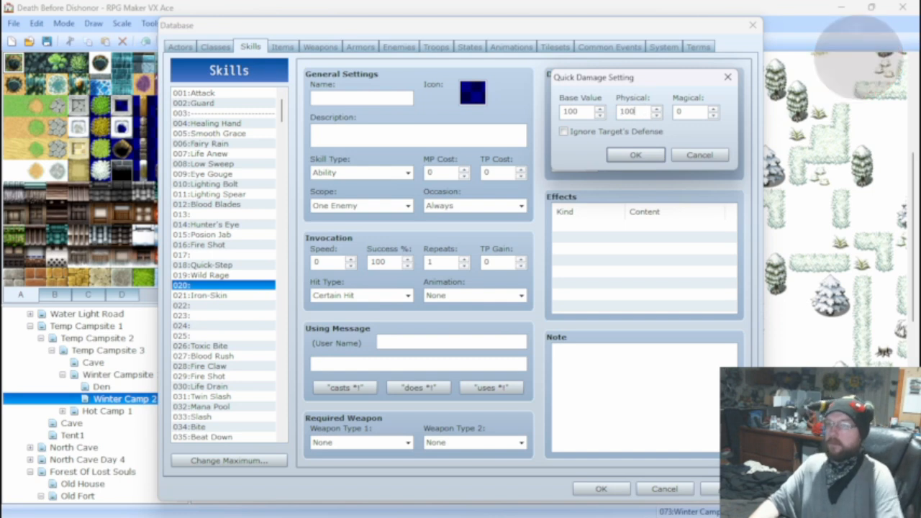
click(633, 155)
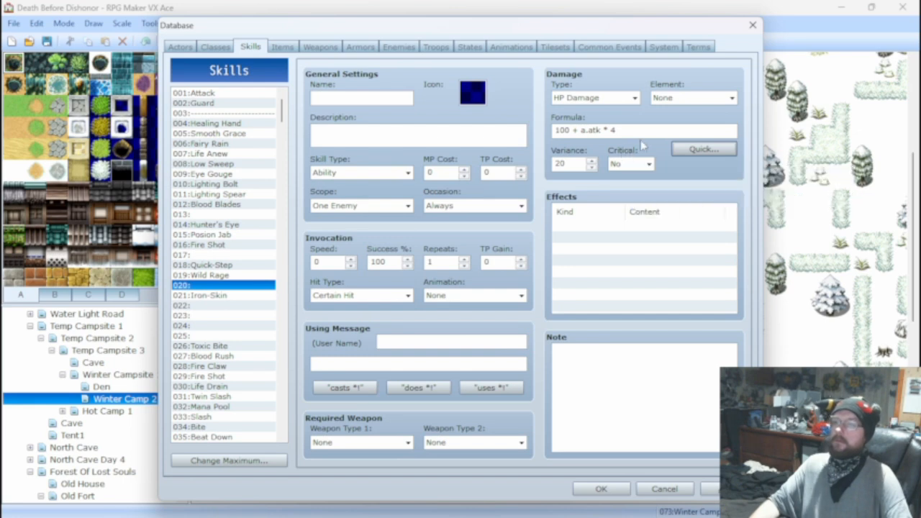
Add a magical term of a.mat * 0.06 to skill 020's quick damage formula, and clear the whole formula.
click(697, 149)
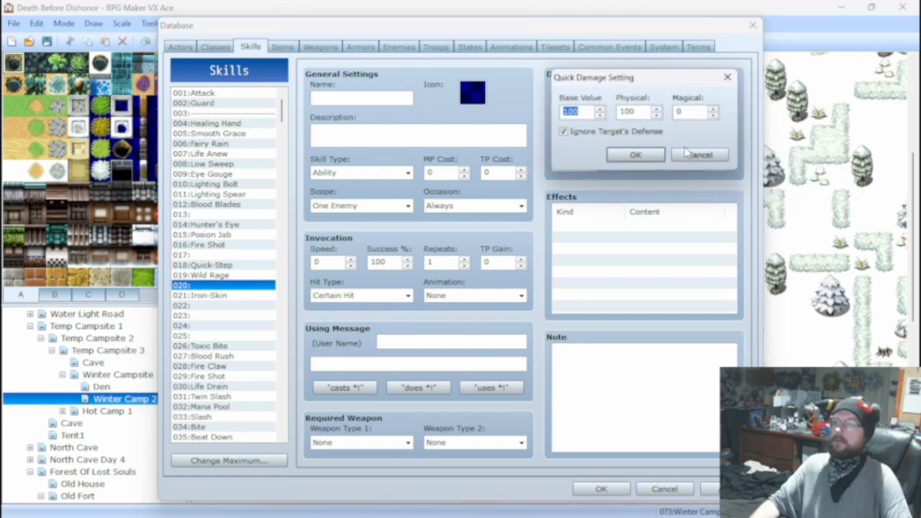
click(713, 113)
click(656, 153)
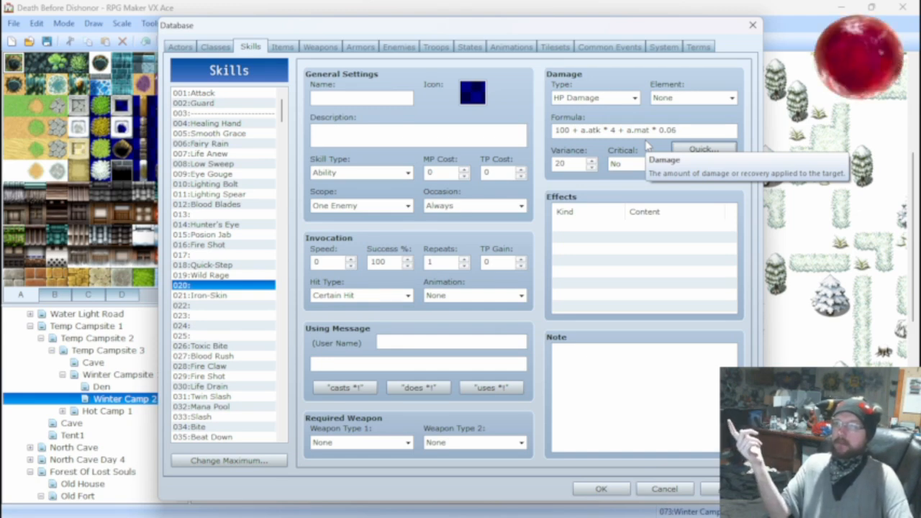
click(684, 131)
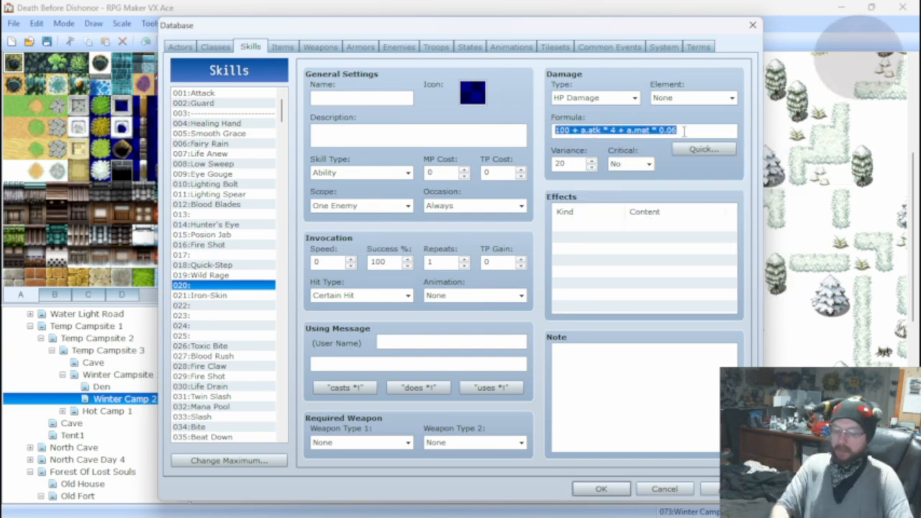
key(BackSpace)
Set the a.atk multiplier in Bite's damage formula to 8000.
click(225, 426)
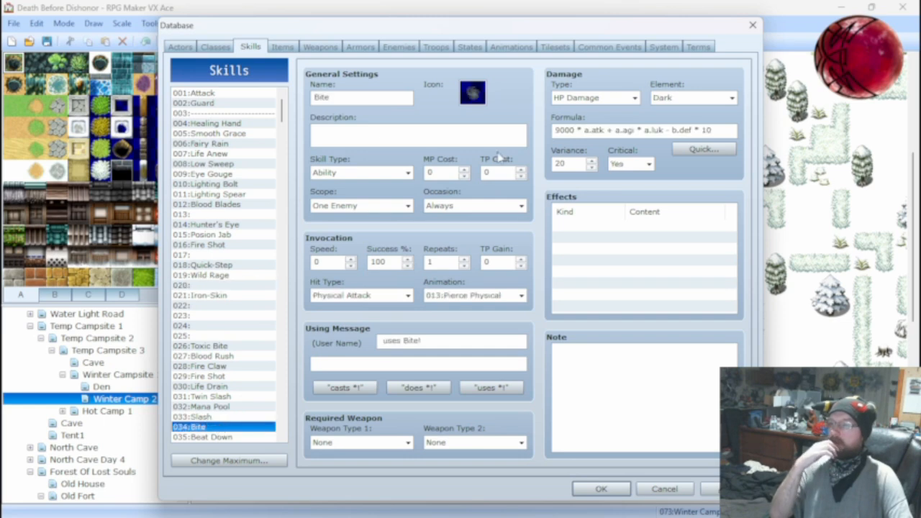
click(568, 130)
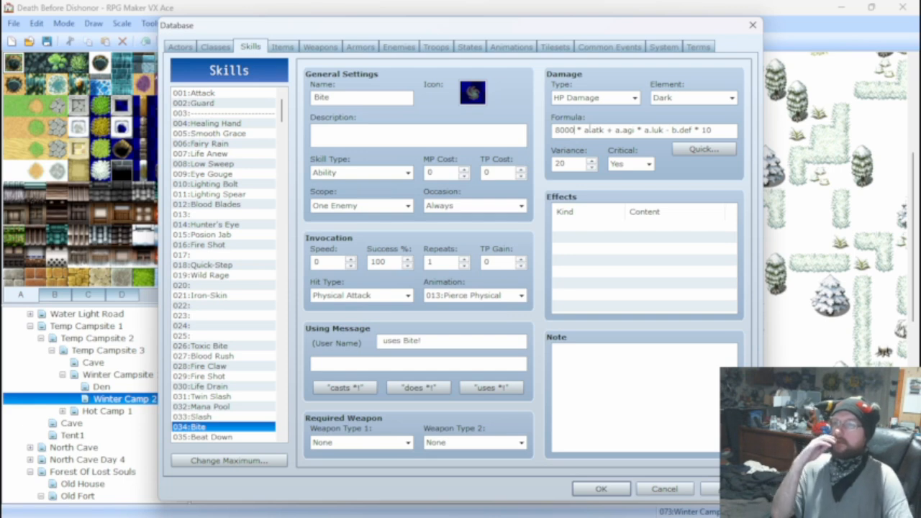
mouse_move(567, 123)
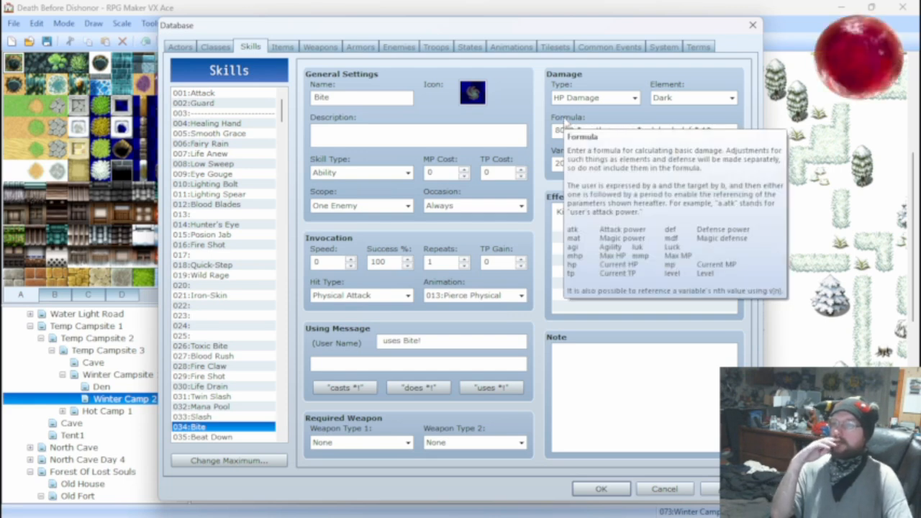
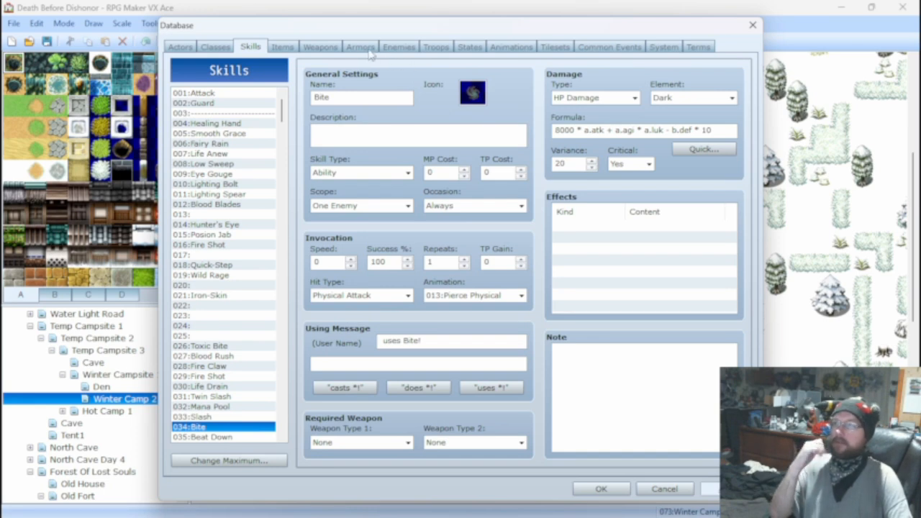
Battle test the Ice Tails*2 troop with a few turns of attacks, and close the test.
click(436, 47)
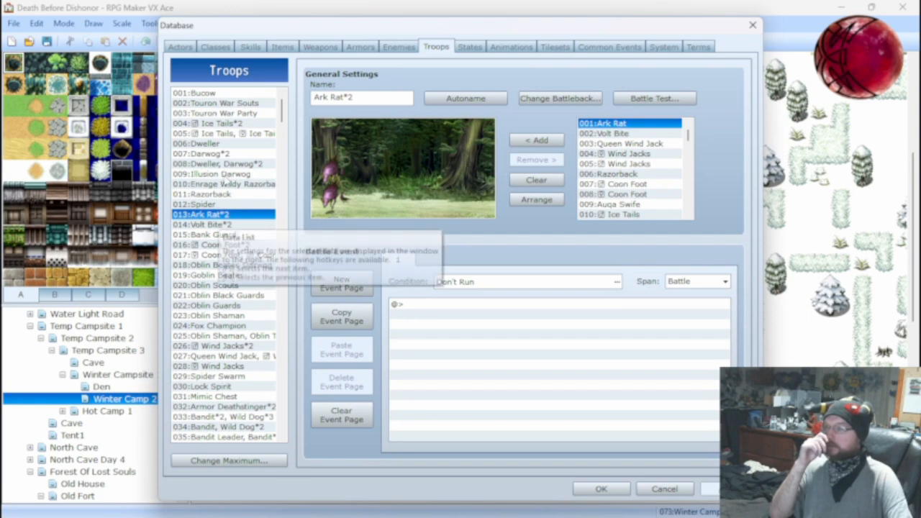
click(223, 125)
click(652, 98)
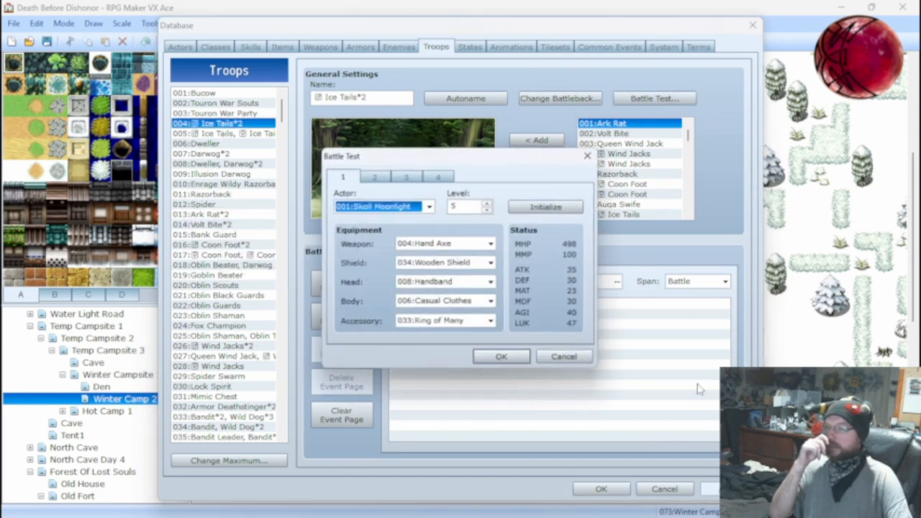
click(501, 357)
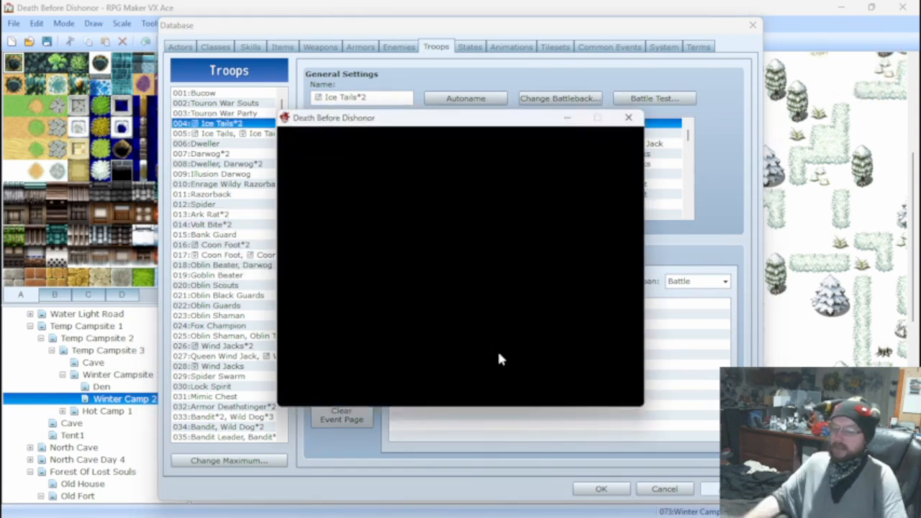
key(Return)
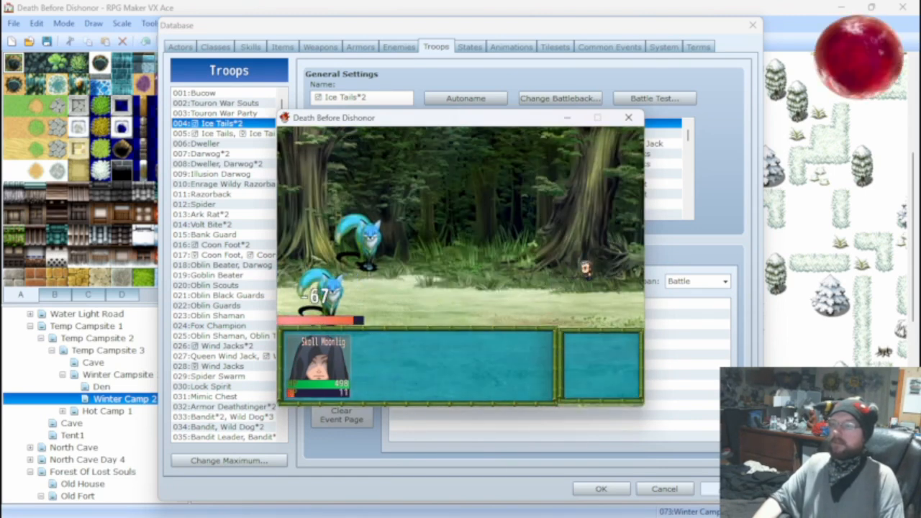
key(Return)
key(Return)
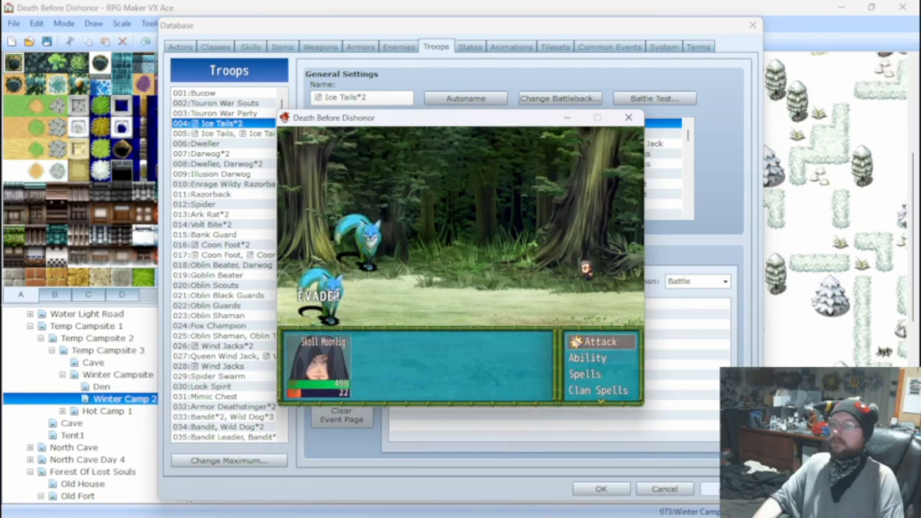
key(Return)
key(Return)
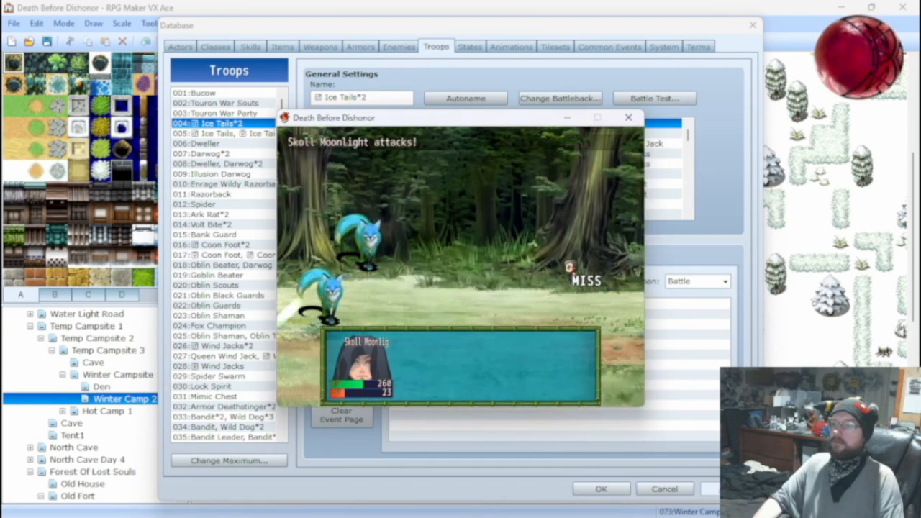
click(628, 117)
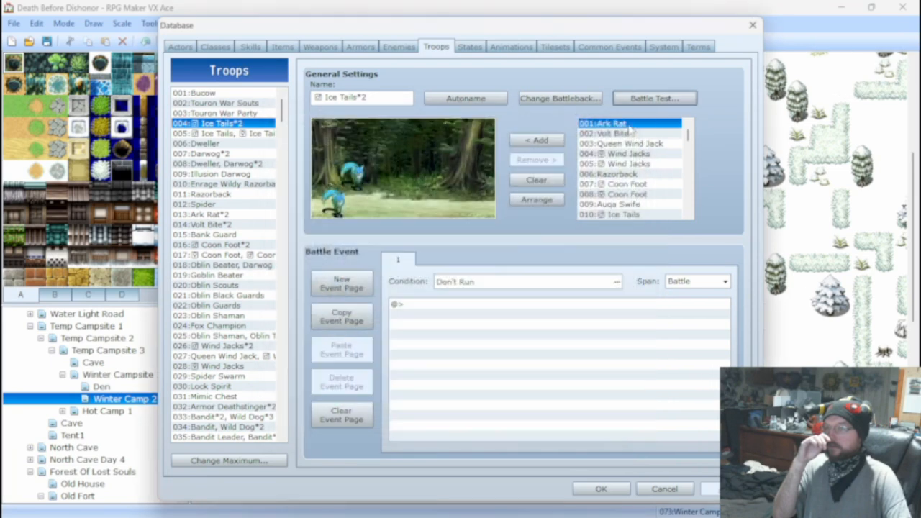
Set the ATK of enemy 010 Ice Tails to 50.
click(252, 48)
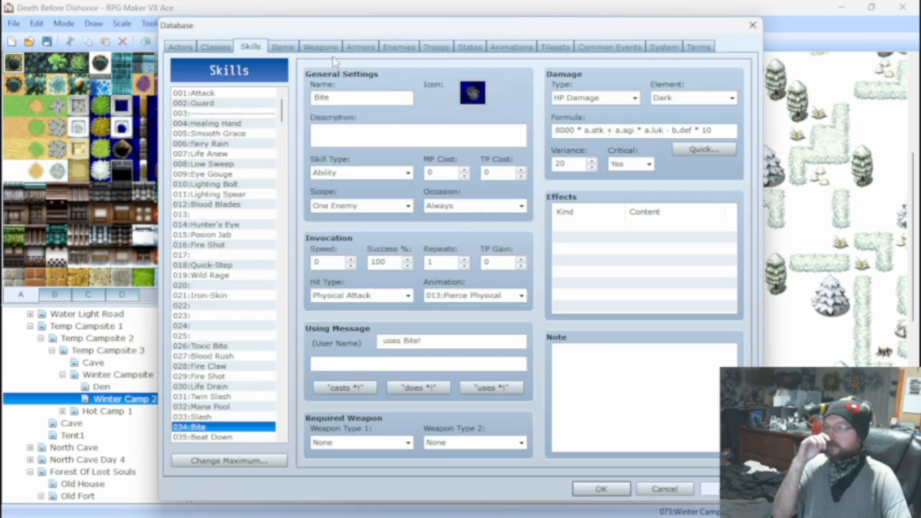
click(281, 46)
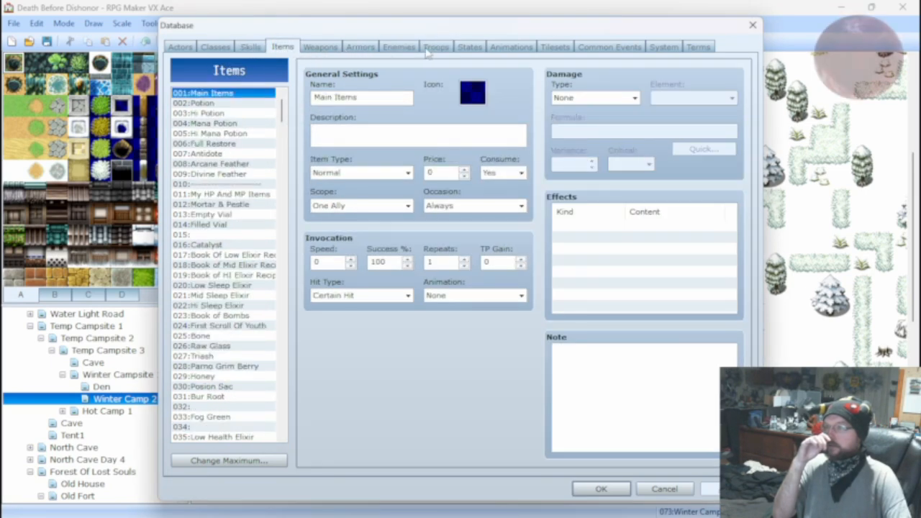
click(400, 47)
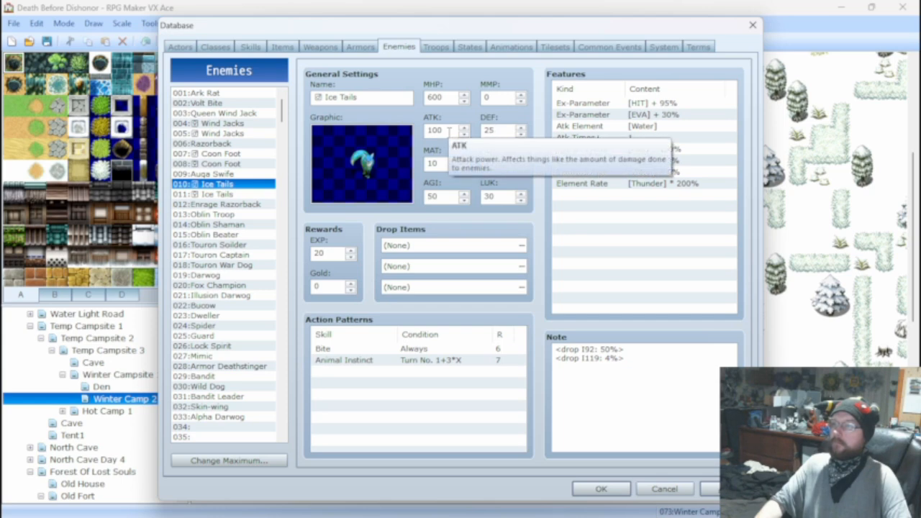
double_click(448, 130)
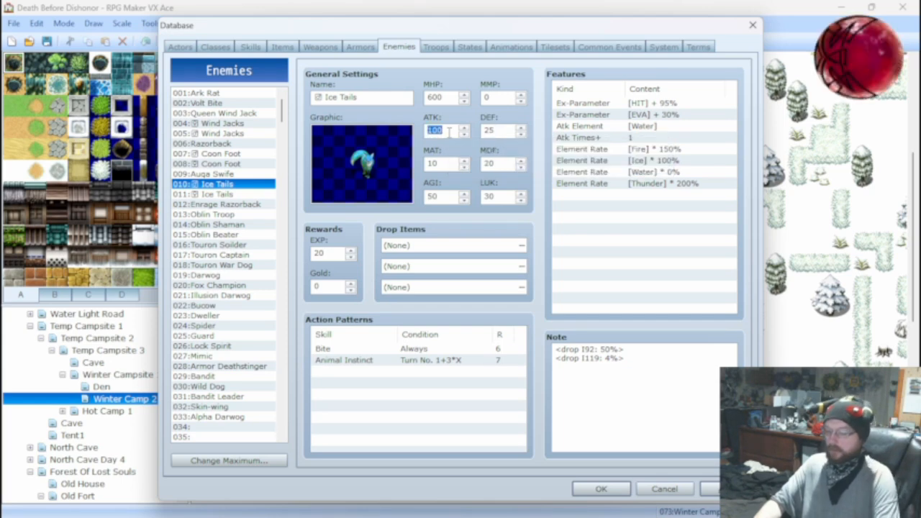
text(50)
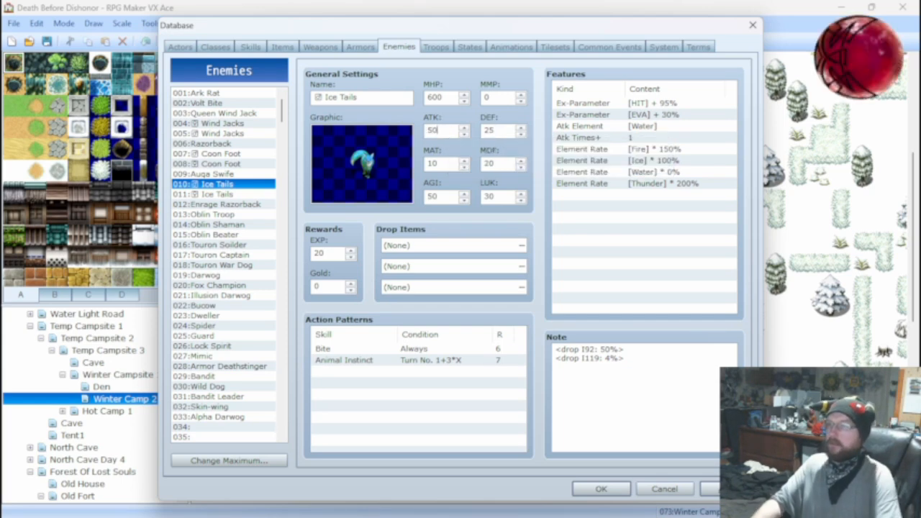
Run a new battle test of the Ice Tails*2 troop and attack until the first Ice Tails is defeated.
click(435, 47)
click(653, 98)
click(506, 355)
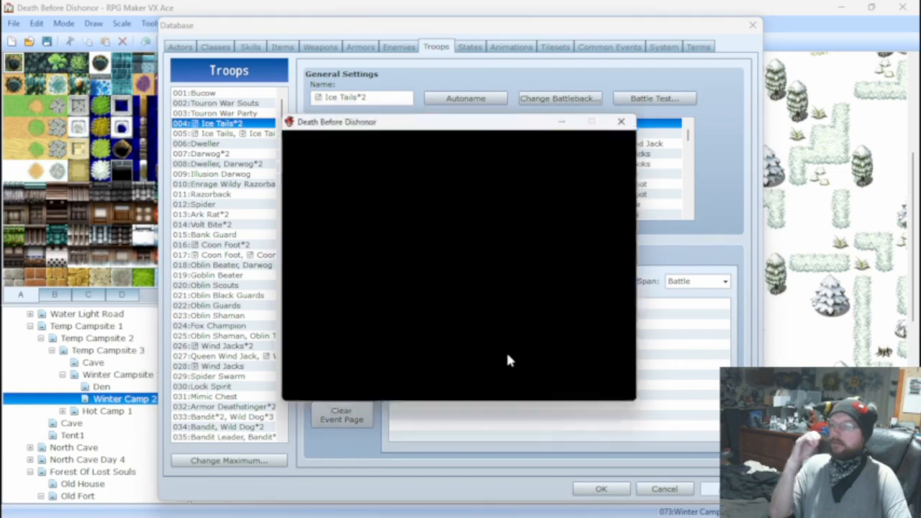
key(Return)
key(Return)
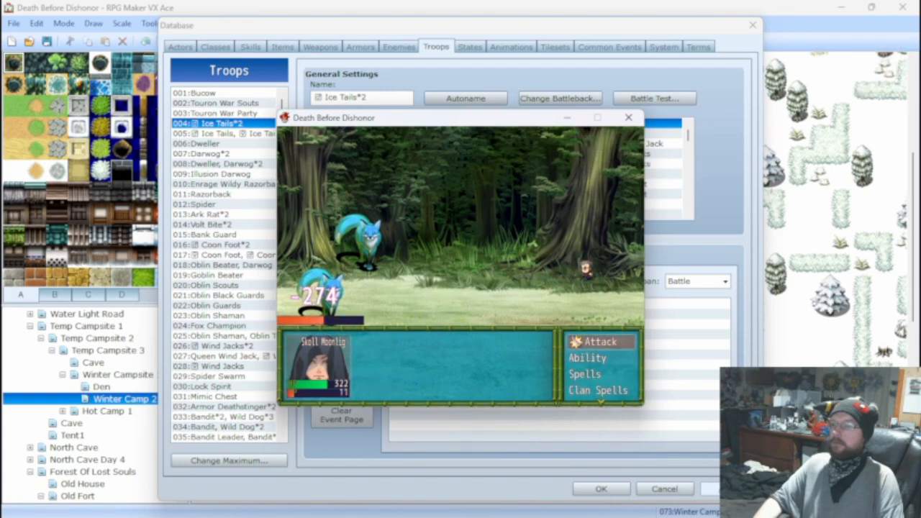
key(Return)
key(Return)
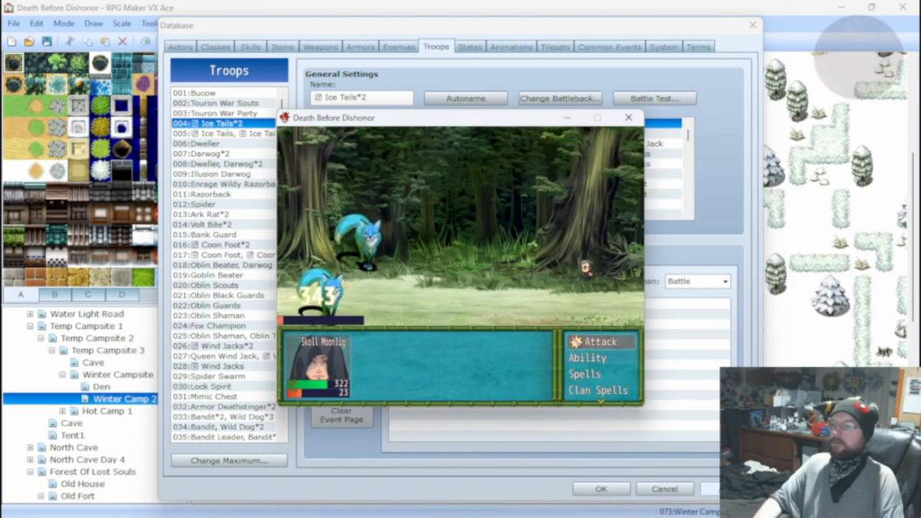
key(Return)
key(Return)
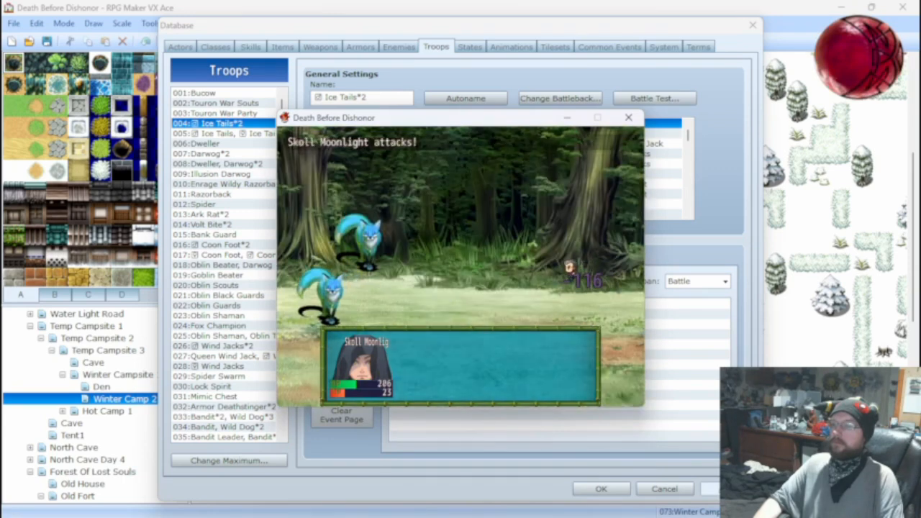
key(Return)
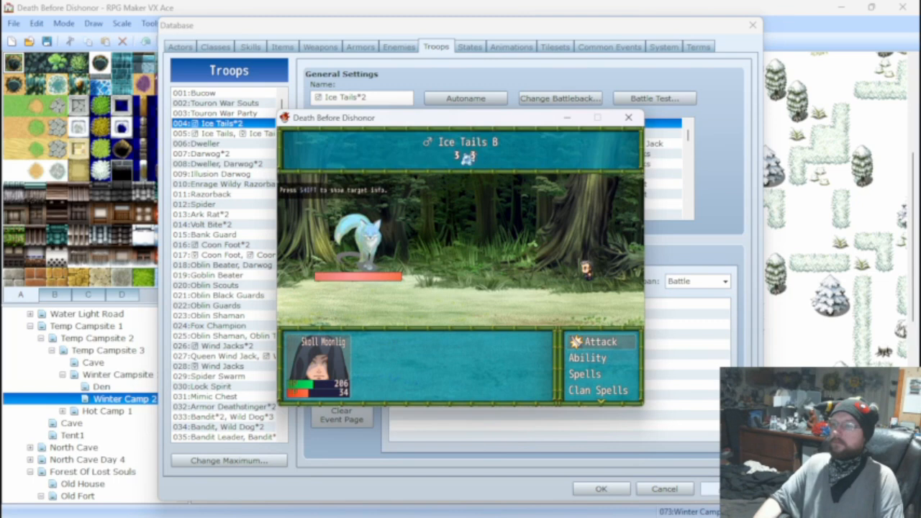
key(Return)
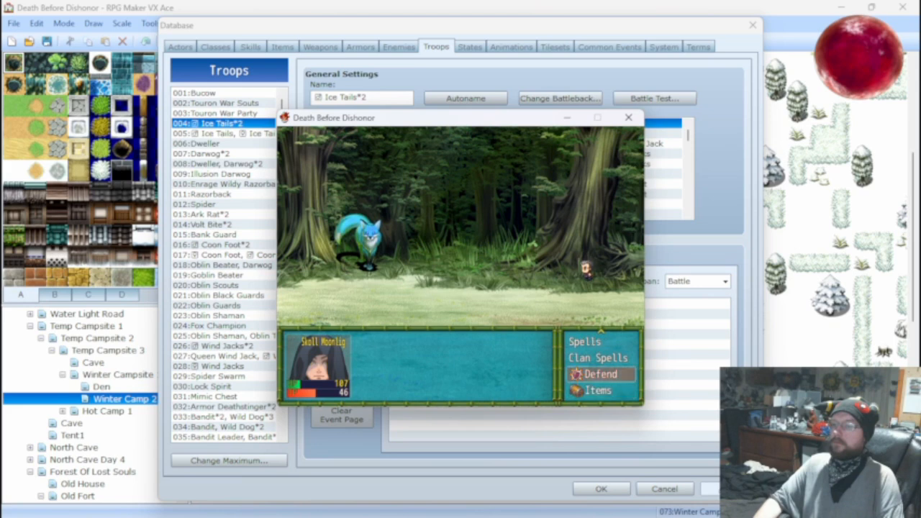
Heal the actor with a Hi Potion during the battle test.
key(Down)
key(Return)
key(Down)
key(Return)
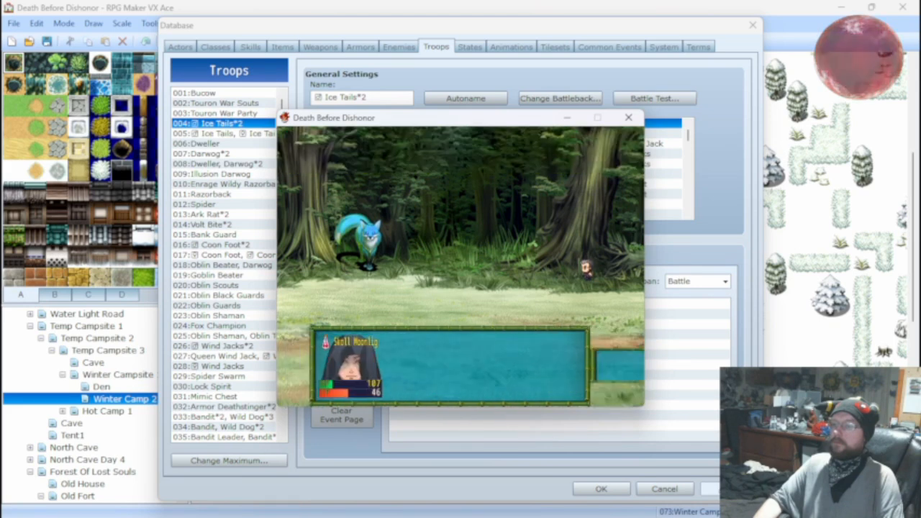
key(Return)
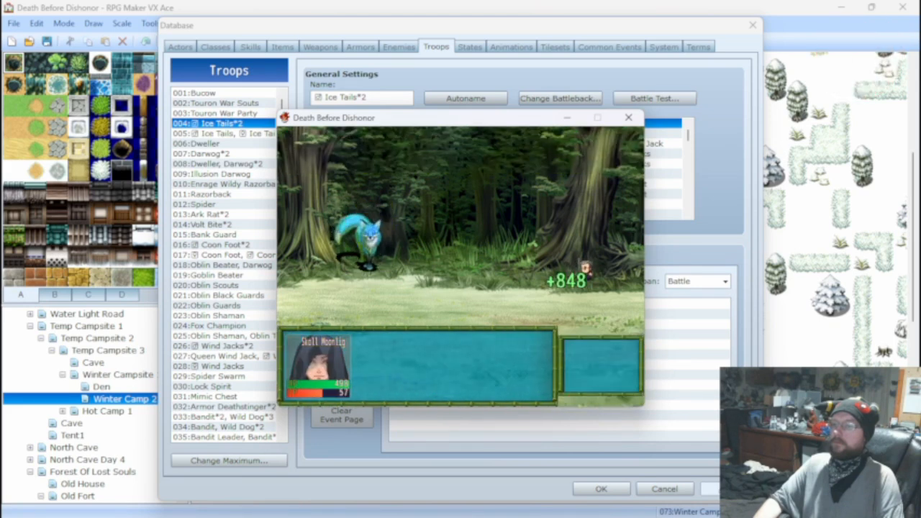
Keep attacking the remaining Ice Tails B over several turns.
key(Return)
key(Return)
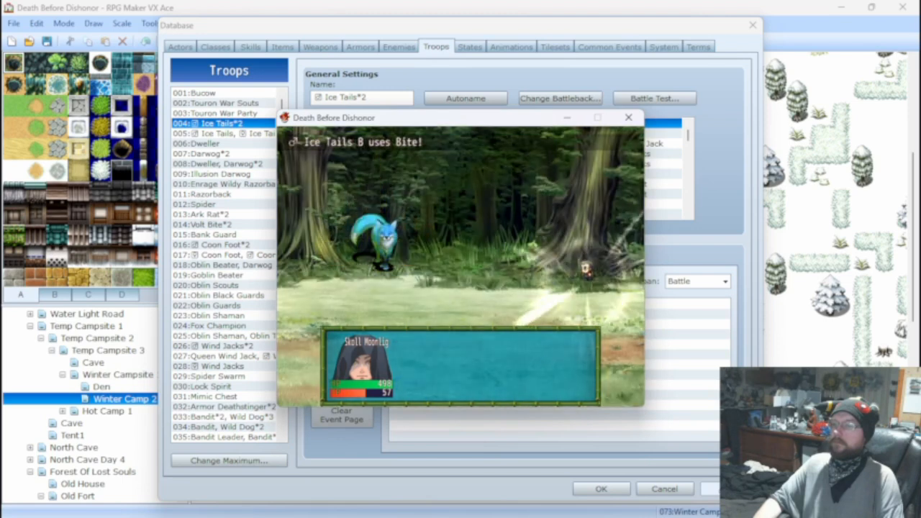
key(Return)
key(Return)
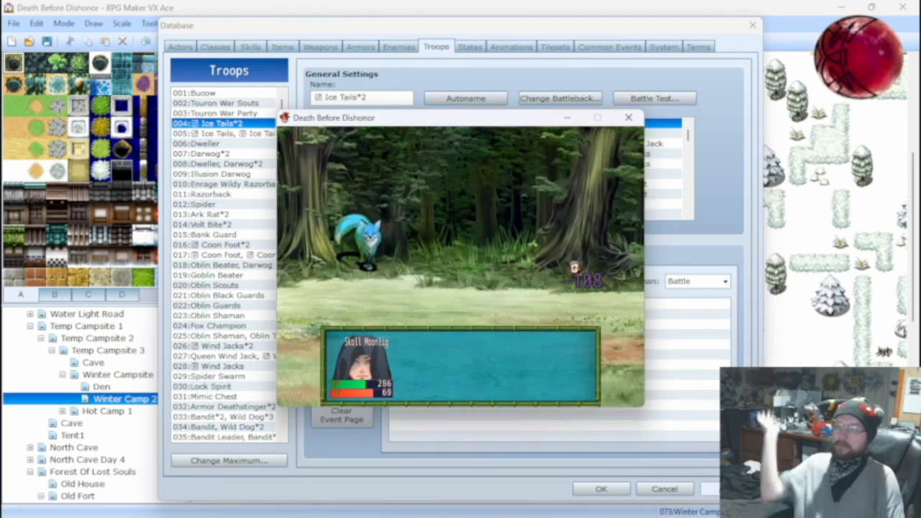
key(Return)
key(Return)
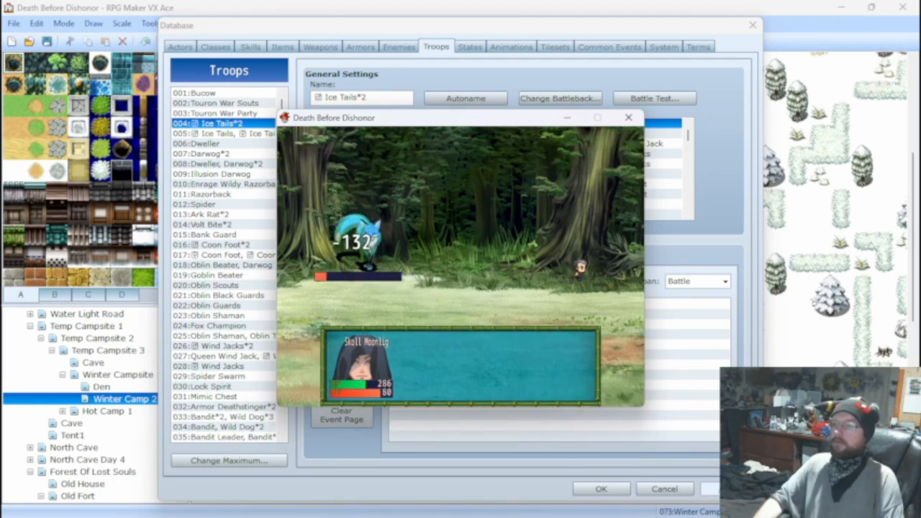
key(Return)
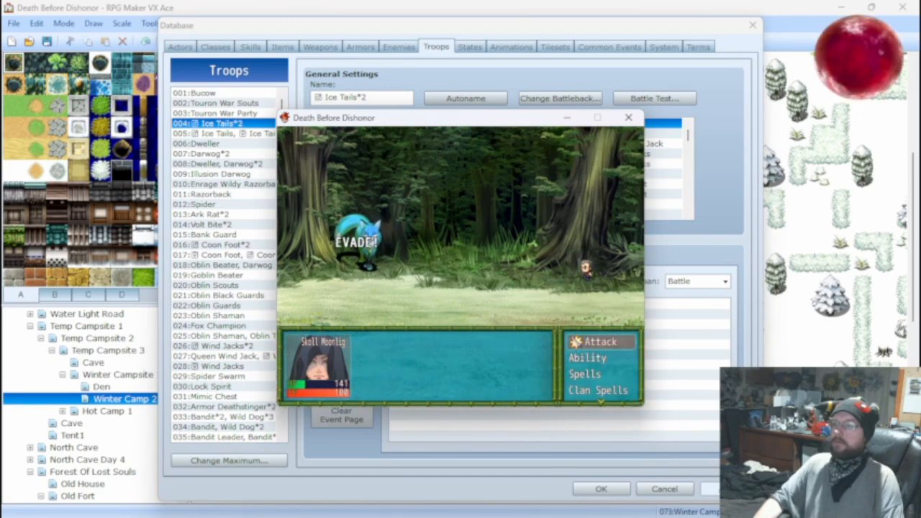
key(Return)
key(Return)
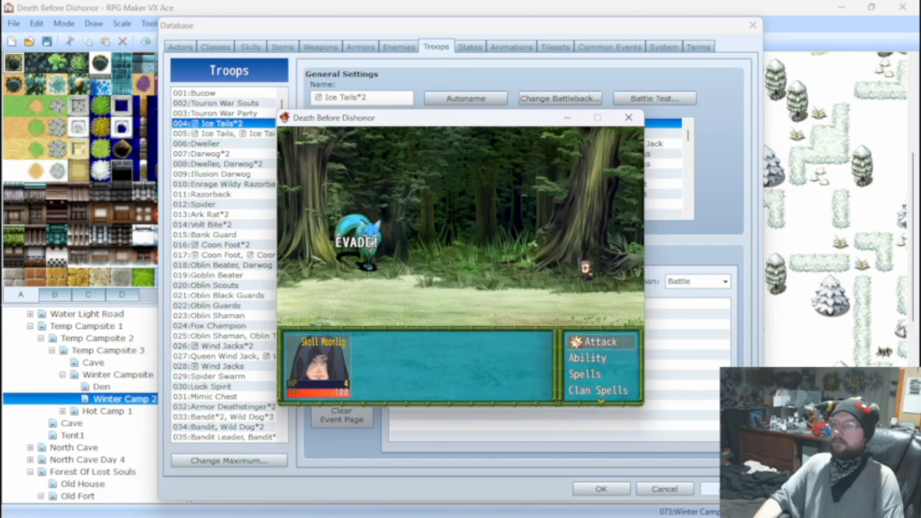
Heal with another Hi Potion, defeat the remaining Ice Tails, and close the battle test.
key(Return)
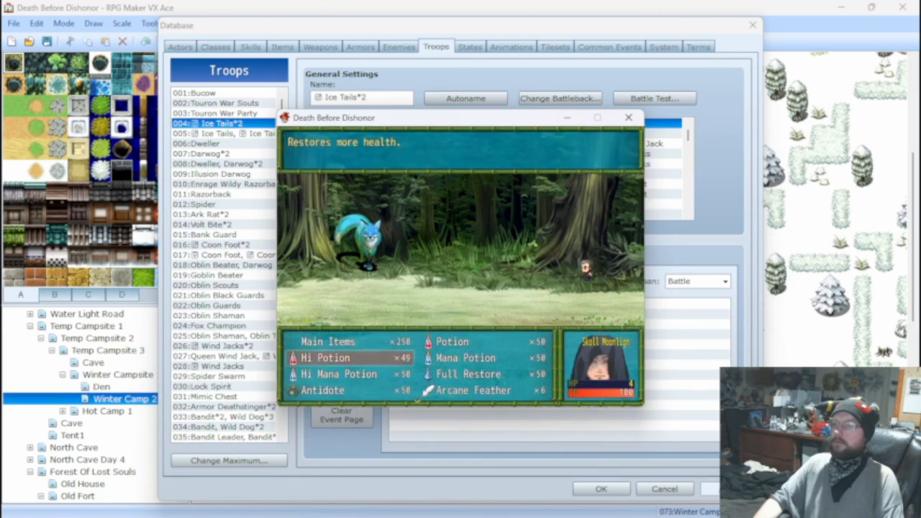
key(Return)
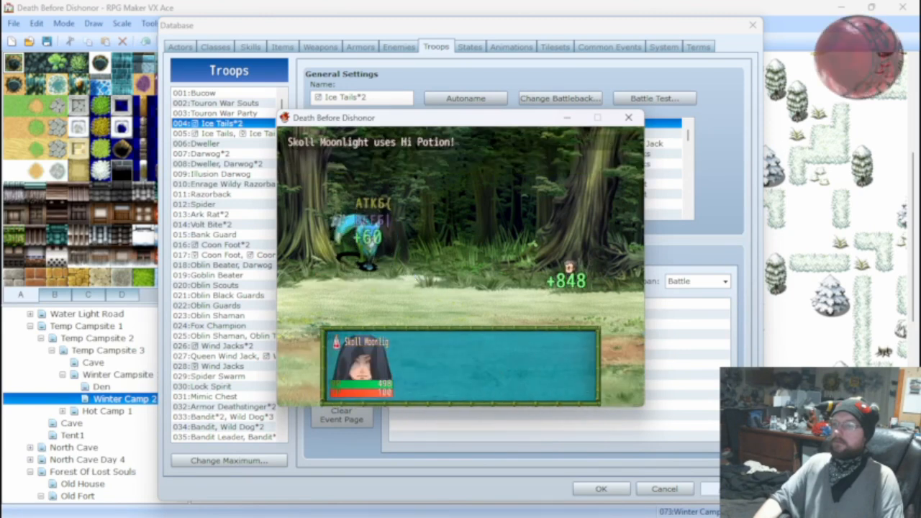
key(Return)
key(Return)
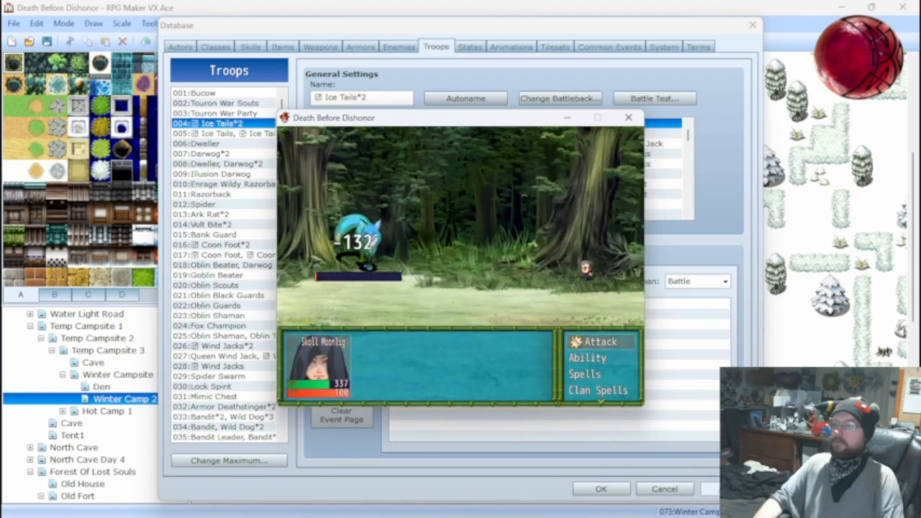
key(Return)
key(Return)
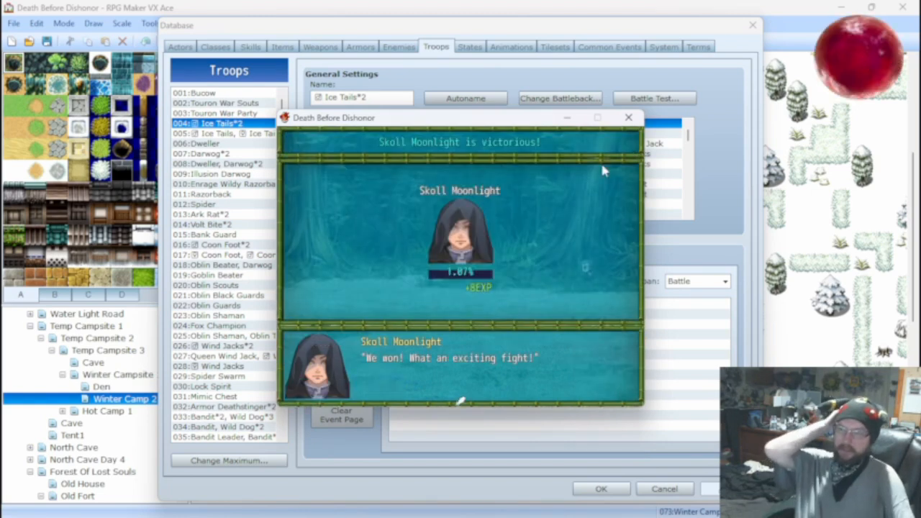
click(628, 118)
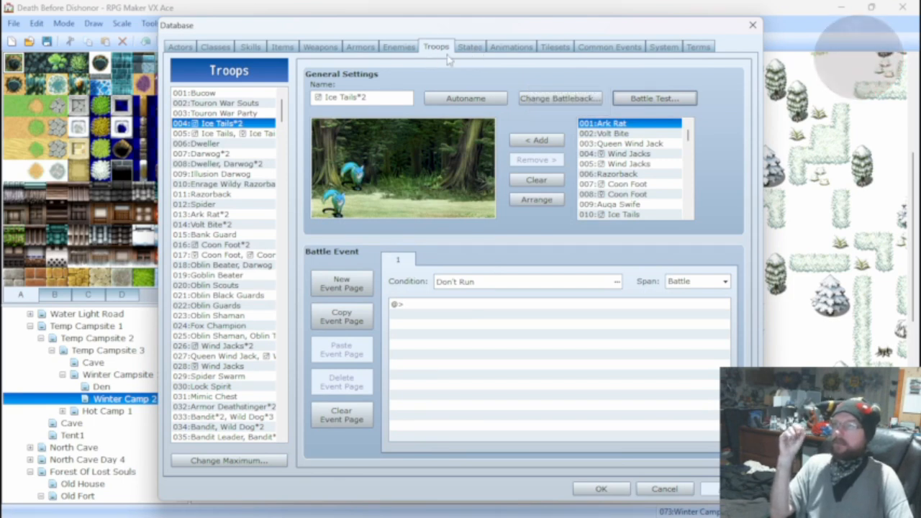
Set the a.atk multiplier in Bite's damage formula to 7000.
click(253, 48)
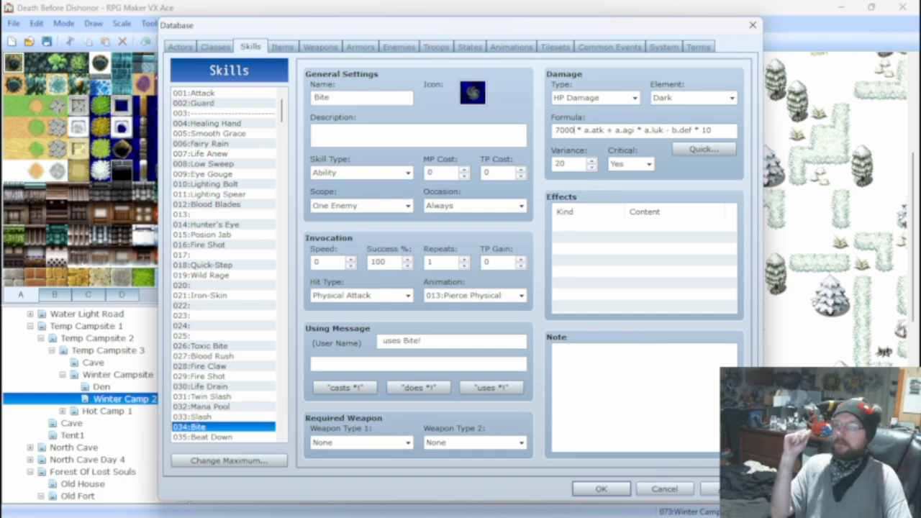
Battle test the Ice Tails*2 troop again for two turns of attacks.
click(432, 47)
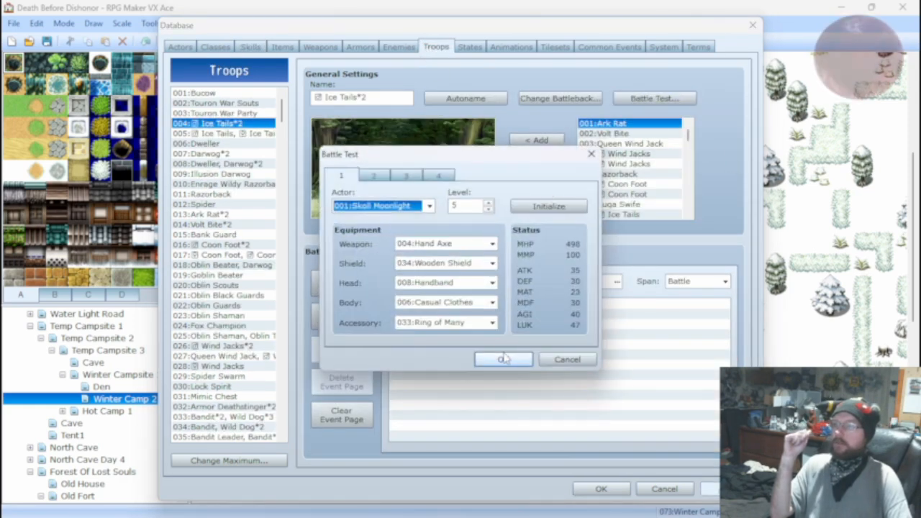
click(504, 356)
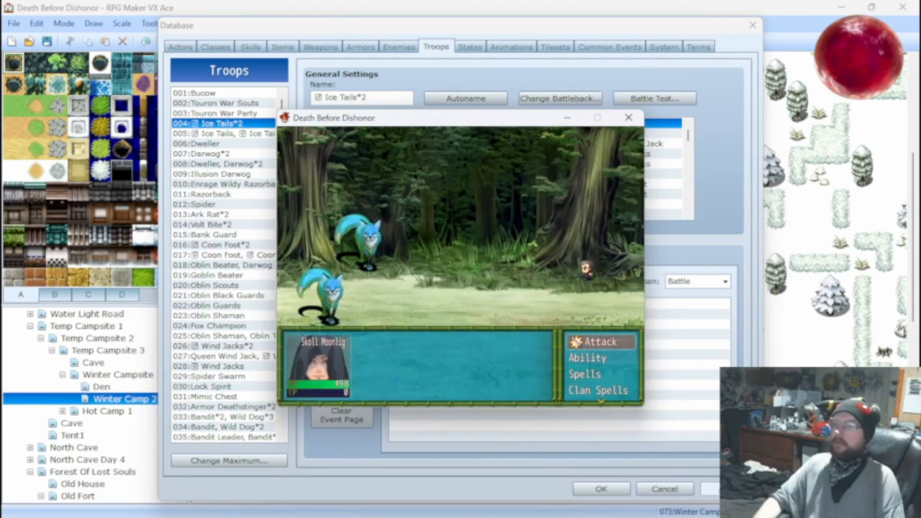
key(Return)
key(Return)
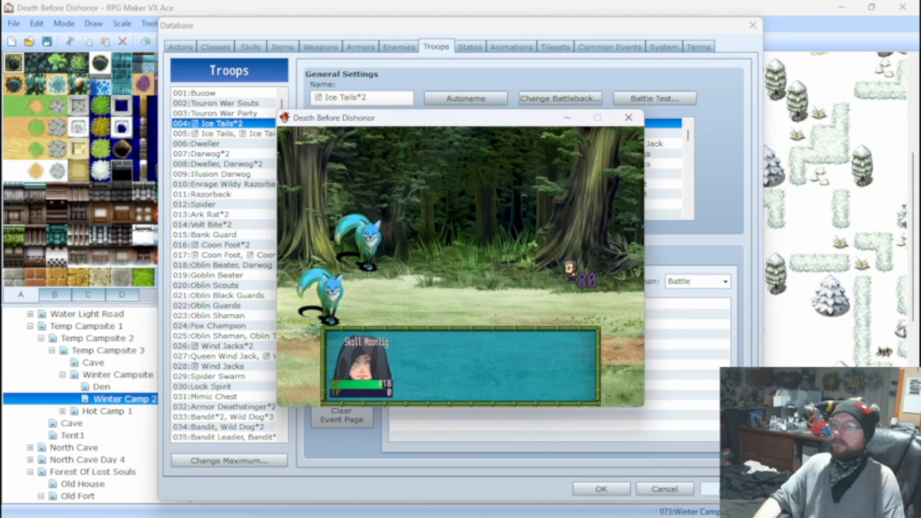
key(Return)
key(Return)
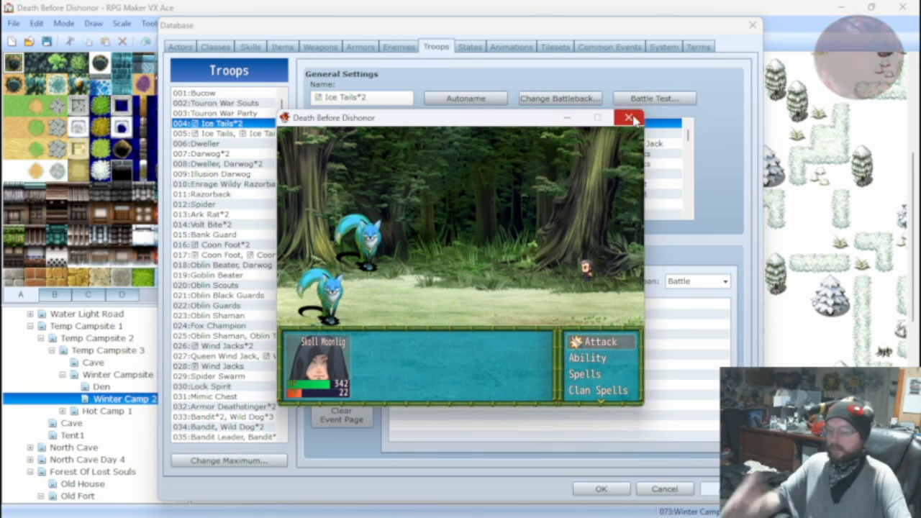
Review the battle commands and the attack targets in the running Ice Tails*2 test, and close the battle test.
key(Escape)
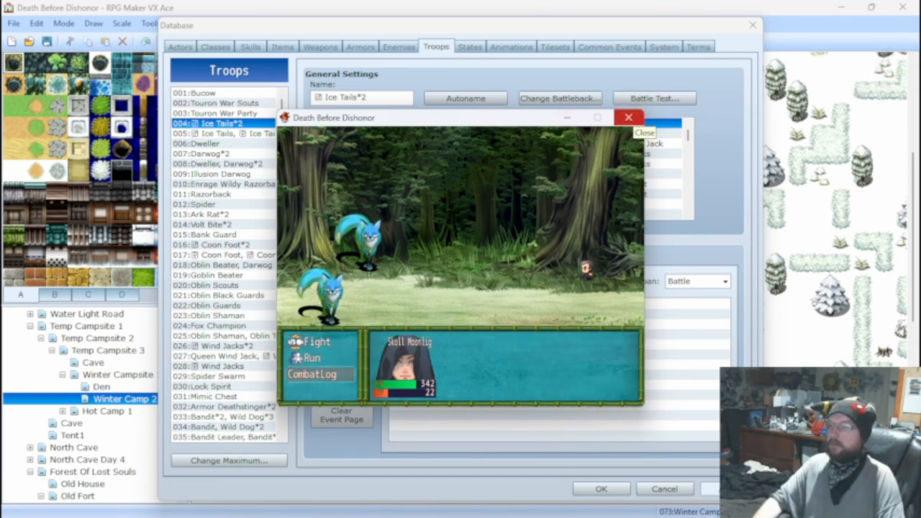
key(Return)
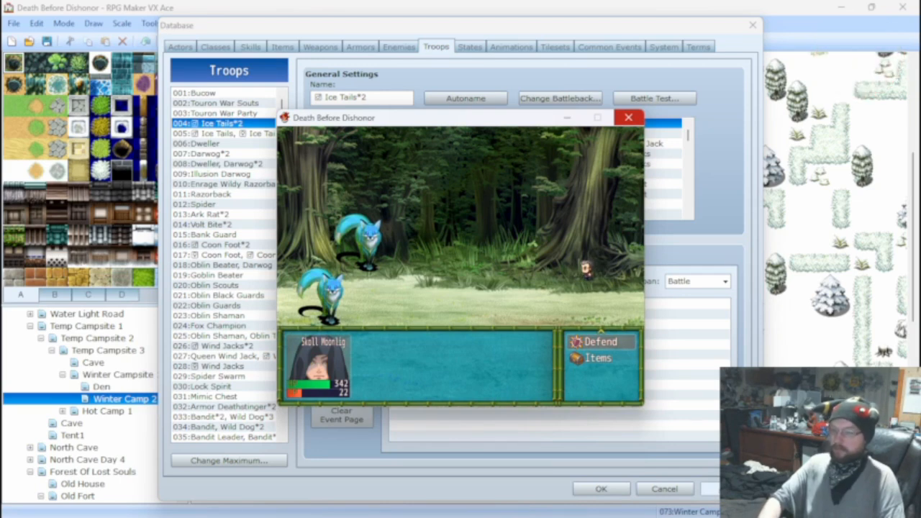
key(Escape)
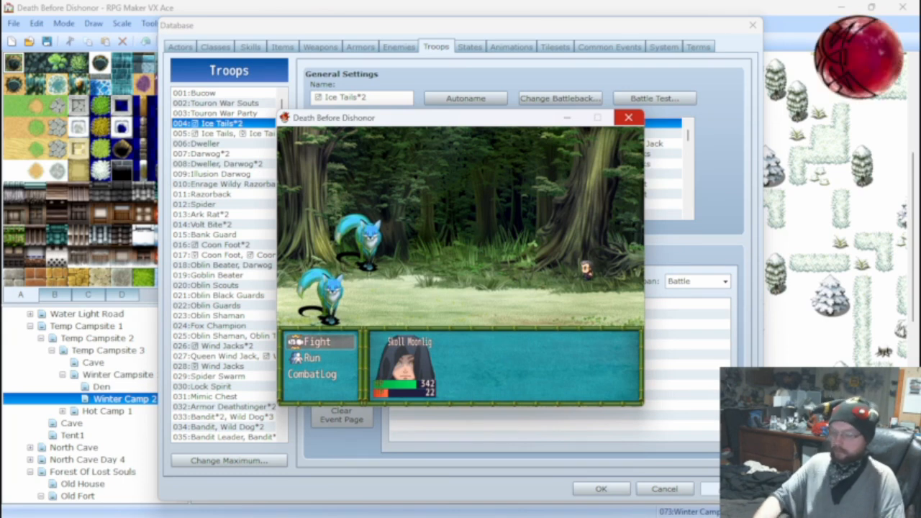
key(Return)
key(Return)
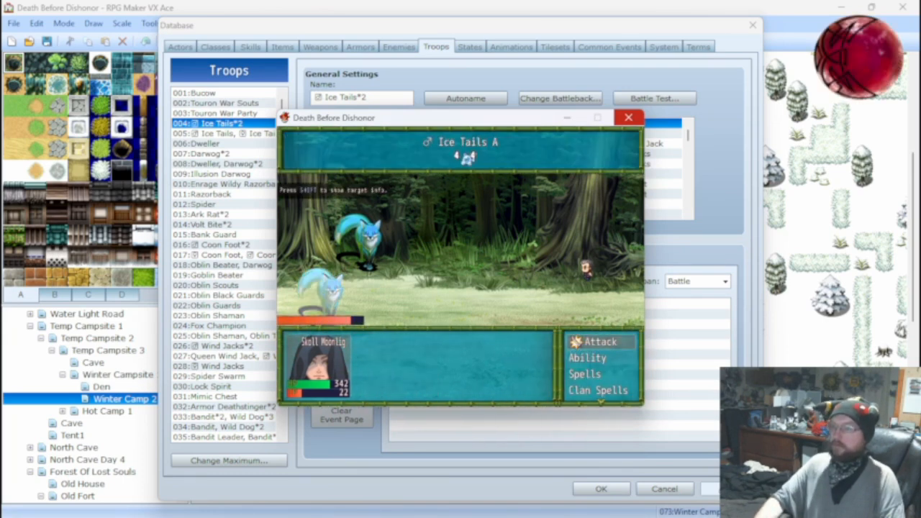
key(Right)
key(Left)
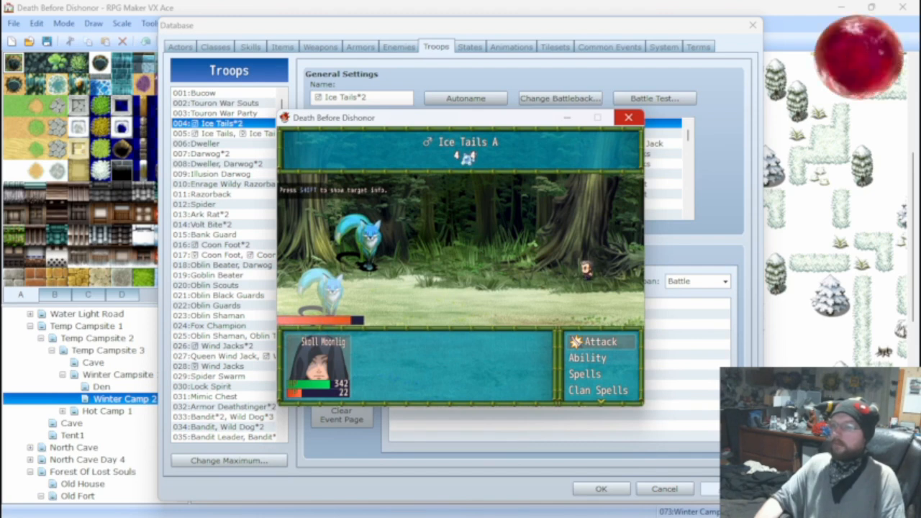
click(628, 117)
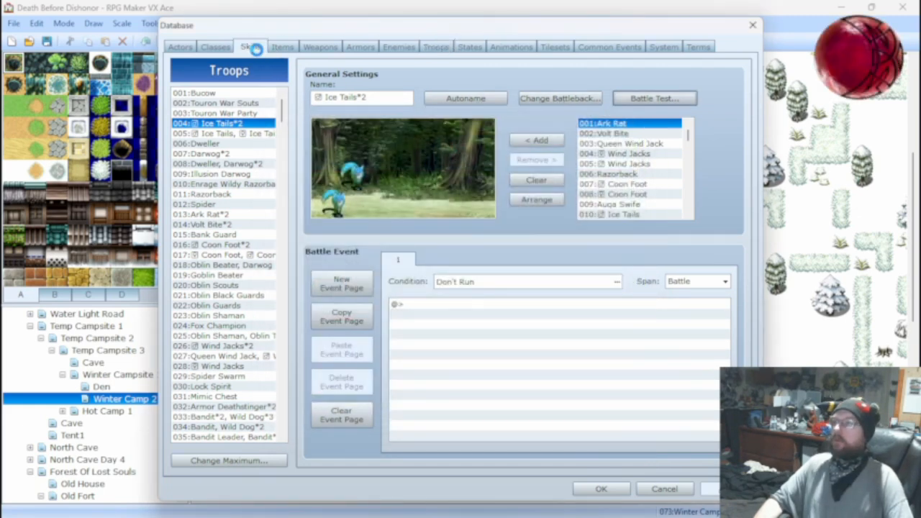
Set the a.atk multiplier in Bite's damage formula to 7500 and review the Ice Tails enemy's stats.
click(253, 47)
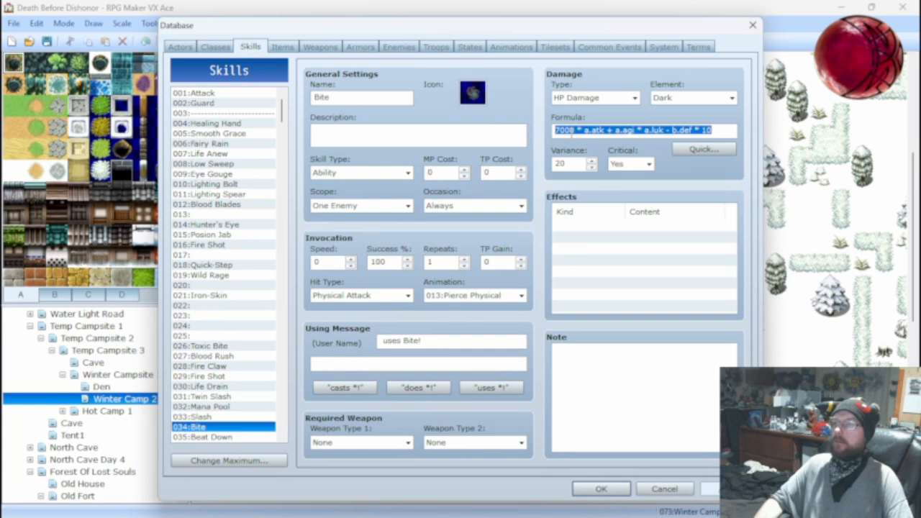
key(Left)
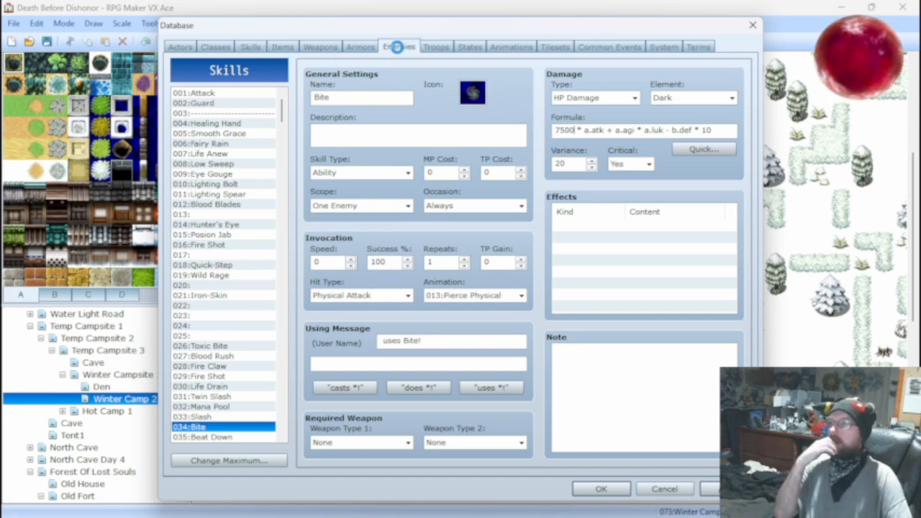
click(397, 47)
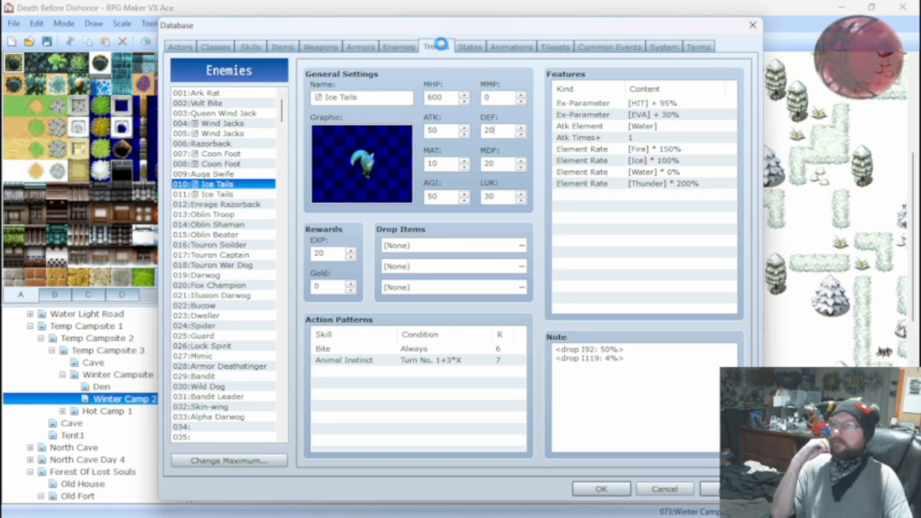
Battle test the Ice Tails*2 troop with the current equipment, attack Ice Tails A over several turns, and close the test.
click(436, 47)
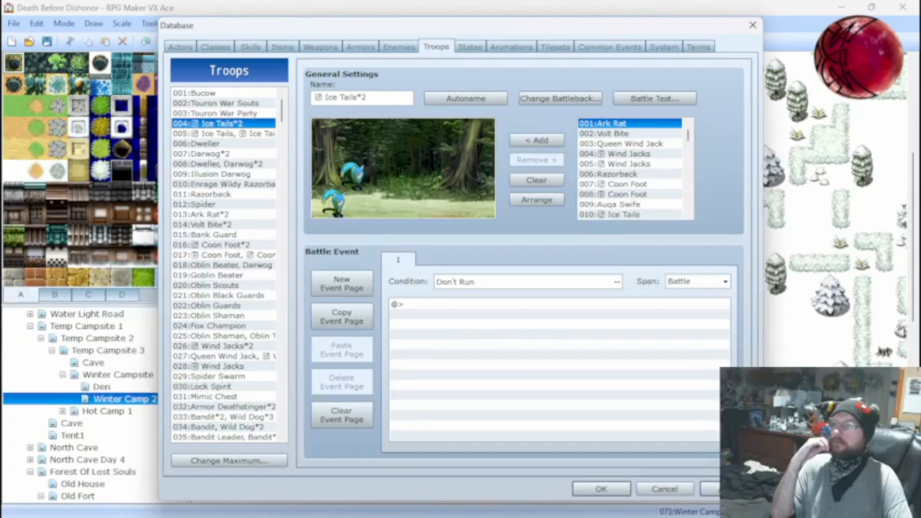
click(645, 98)
click(504, 360)
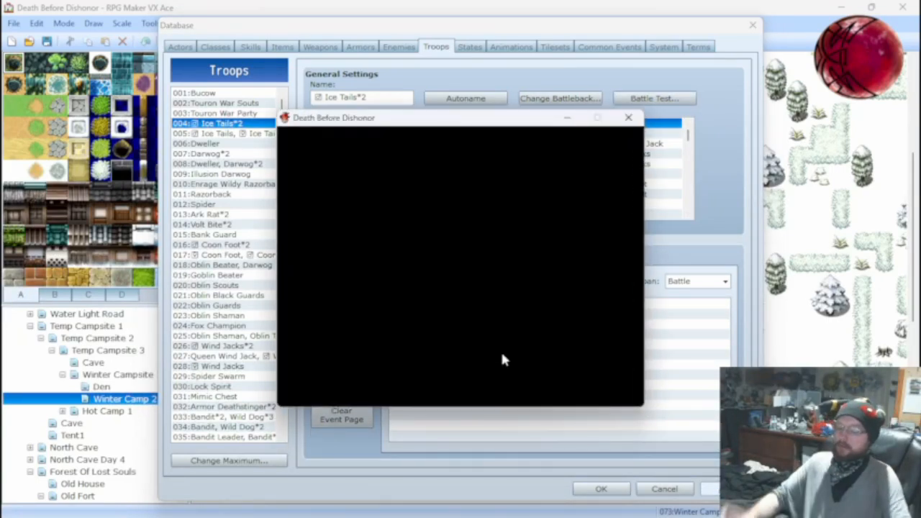
key(Return)
key(Return)
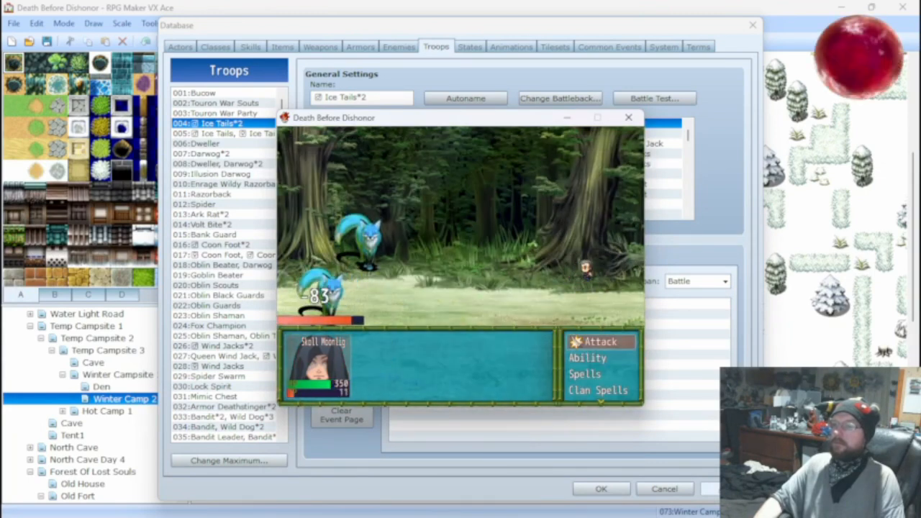
key(Return)
key(Return)
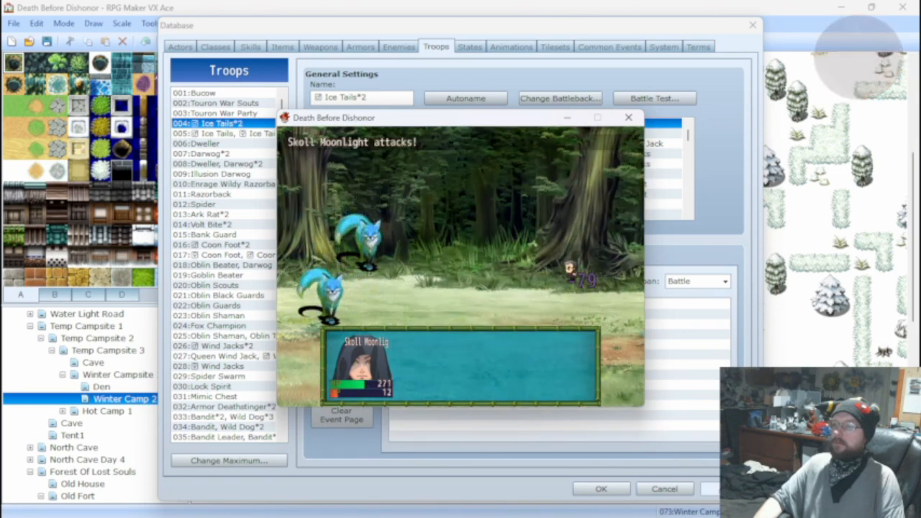
key(Return)
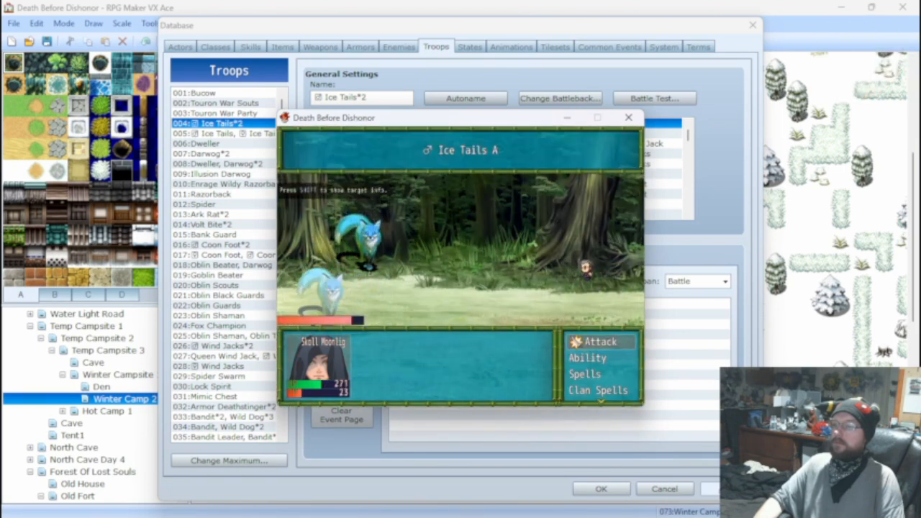
key(Return)
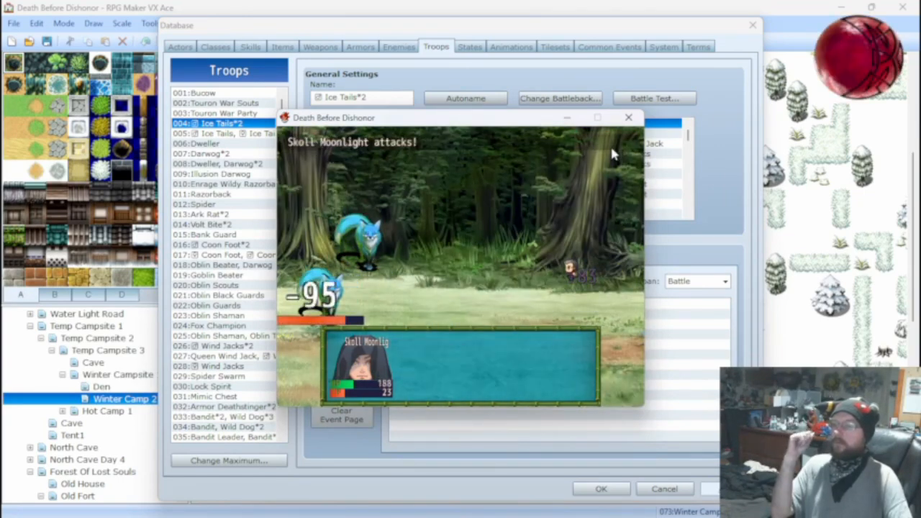
click(628, 118)
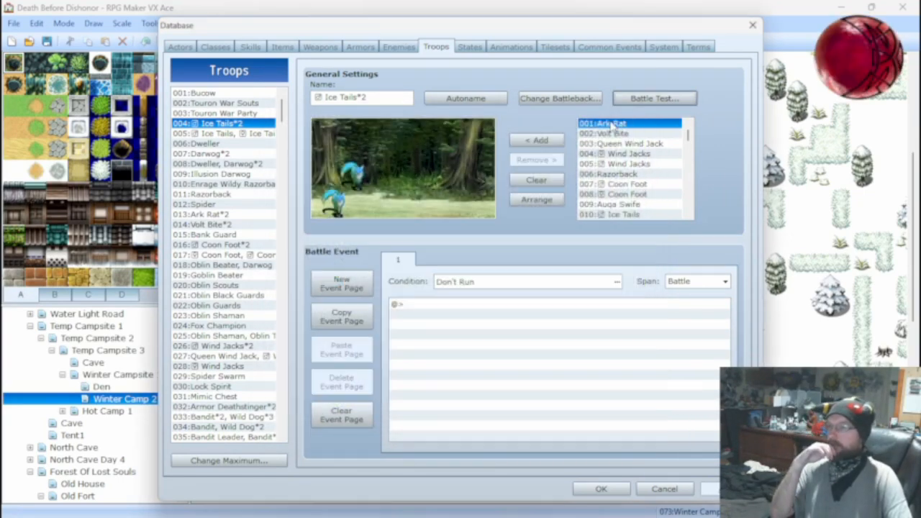
Equip the test actor with the 016:Small Mace weapon and start another battle test of Ice Tails*2.
click(654, 98)
click(463, 245)
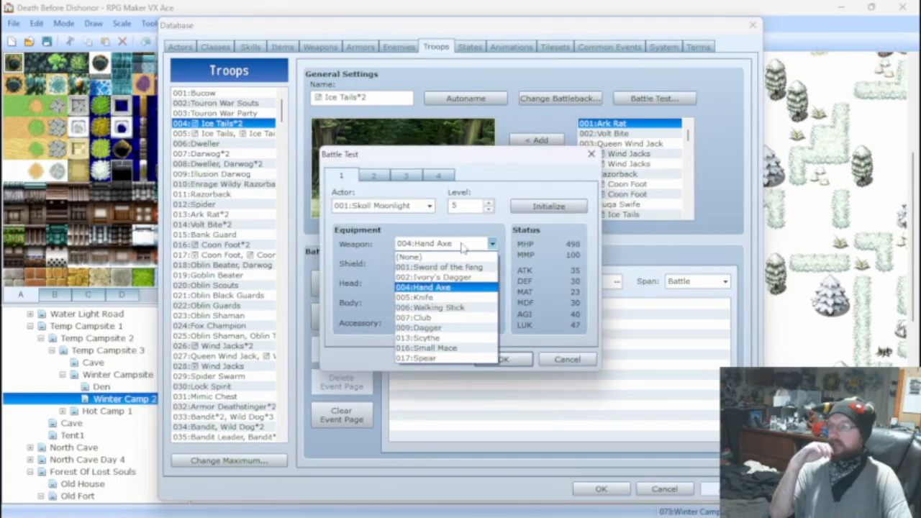
click(443, 352)
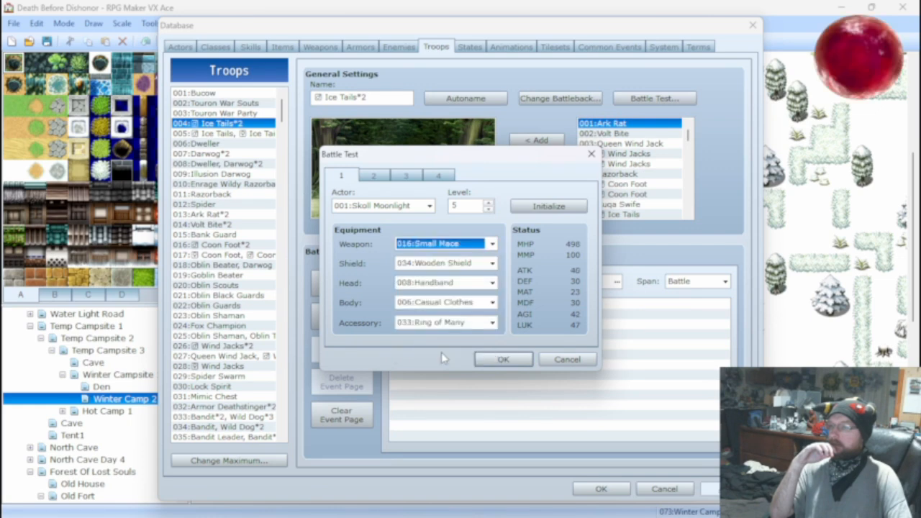
click(497, 358)
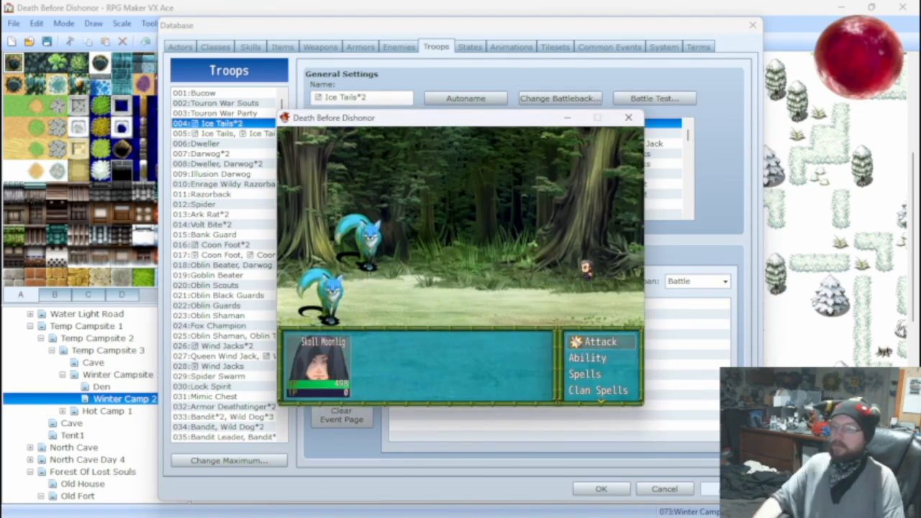
Attack the Ice Tails with the Small Mace until one of them is defeated, and close the battle test.
key(Return)
key(Return)
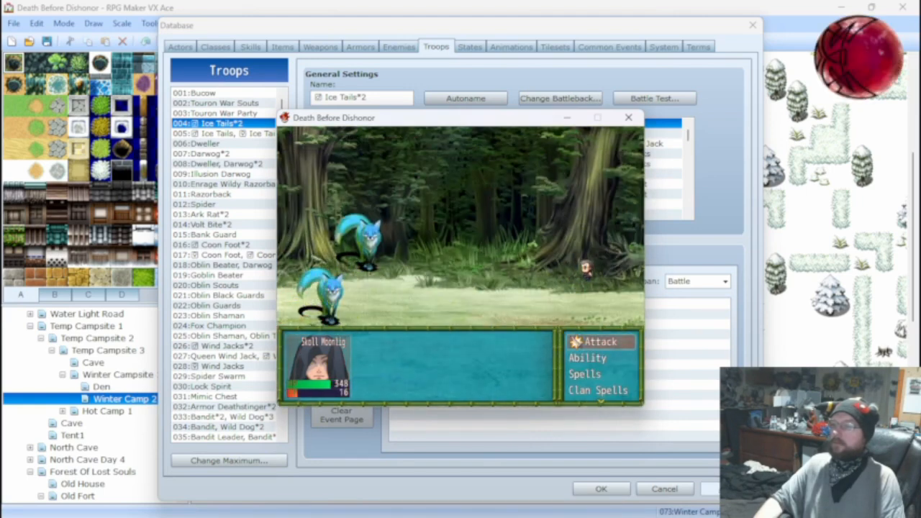
key(Return)
key(Right)
key(Return)
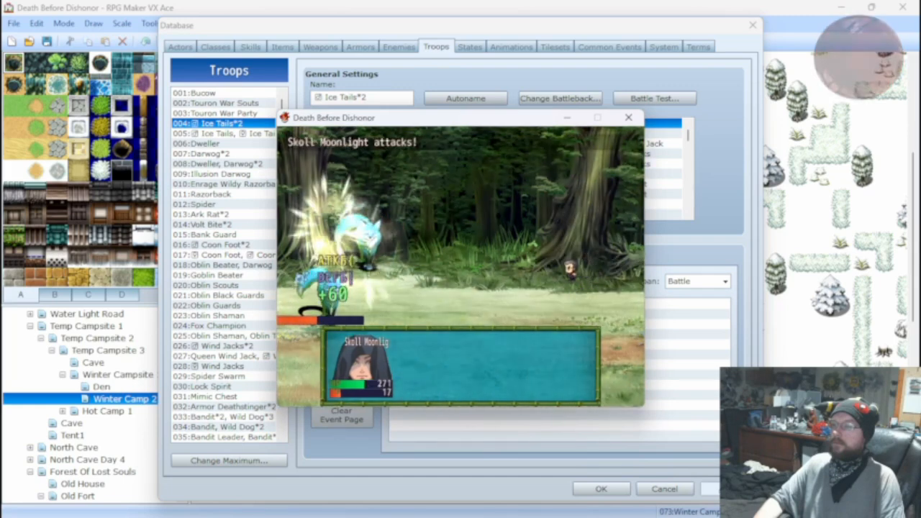
key(Return)
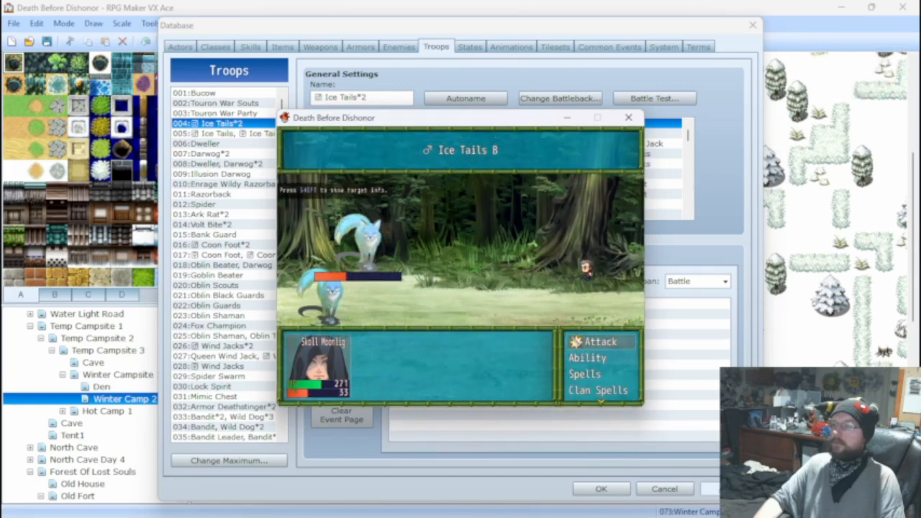
key(Return)
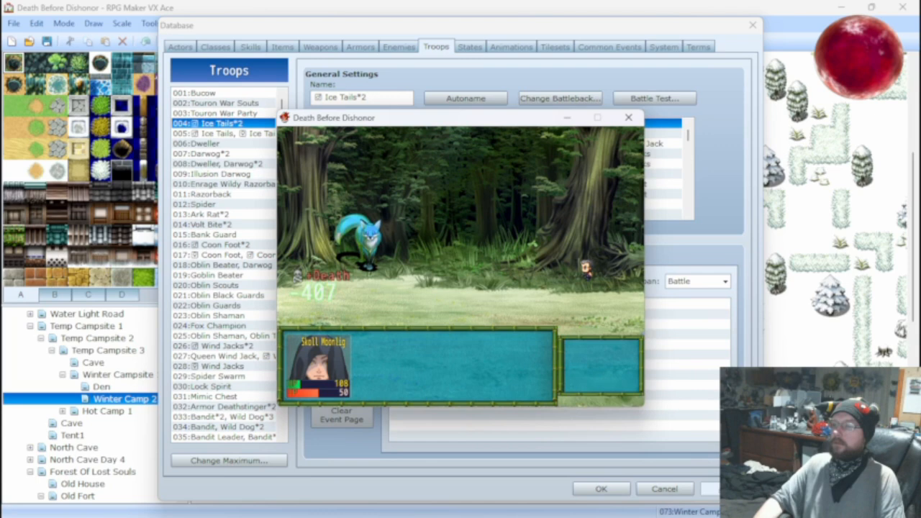
click(628, 117)
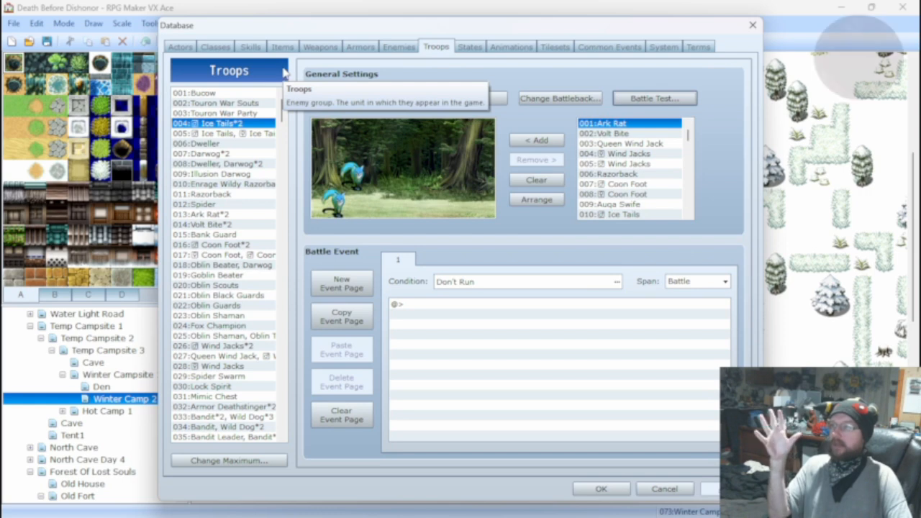
Set the test actor's weapon to 017:Spear and the shield to (None), and start the battle test.
click(628, 97)
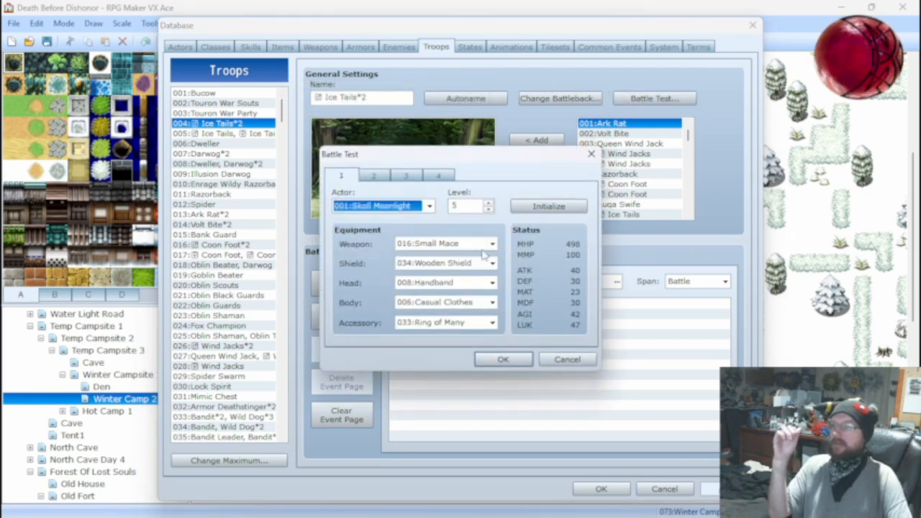
click(491, 244)
click(442, 358)
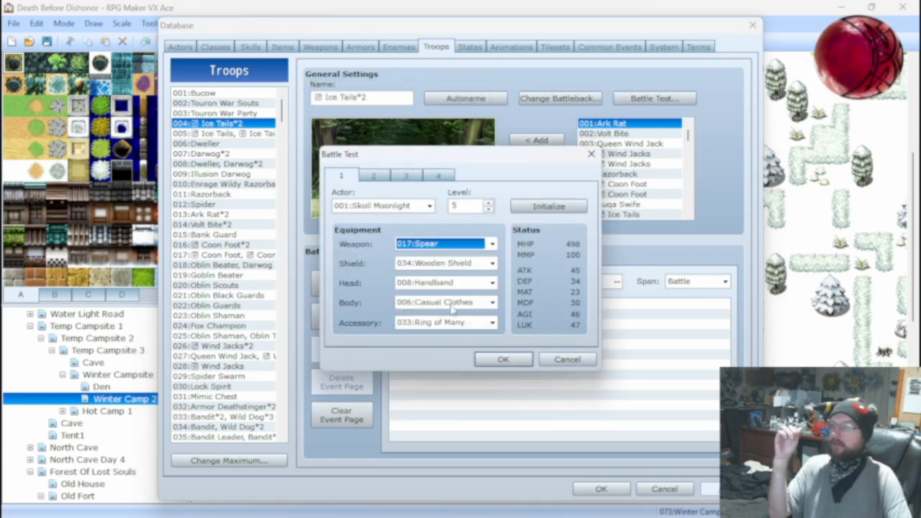
click(461, 263)
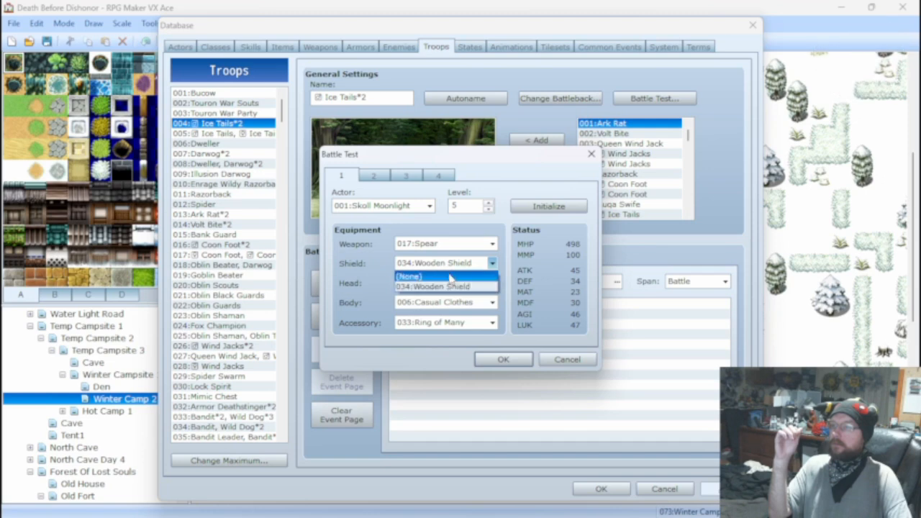
click(450, 276)
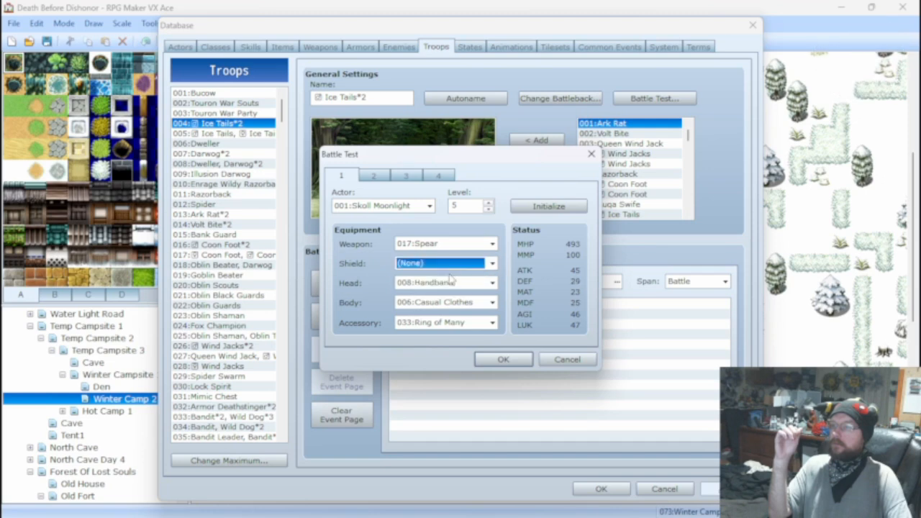
click(501, 360)
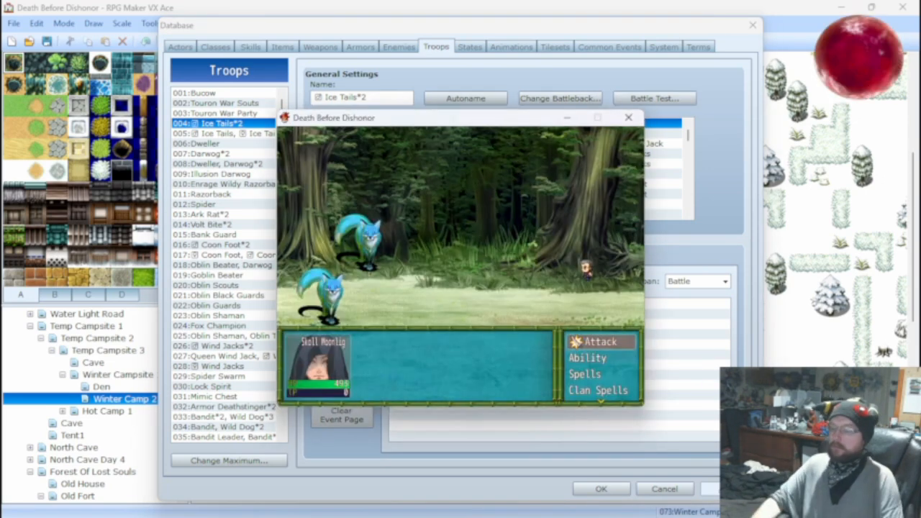
Attack Ice Tails A with the Spear over several turns and close the battle test.
key(Return)
key(Return)
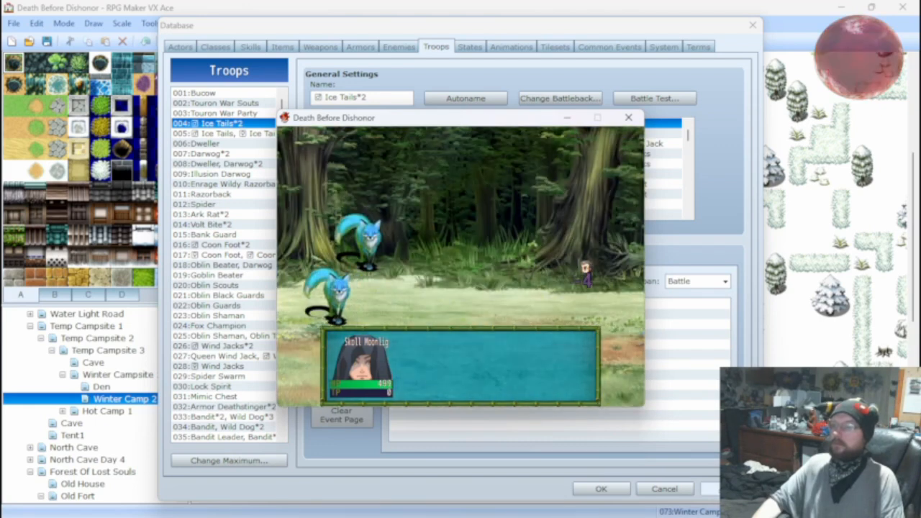
key(Return)
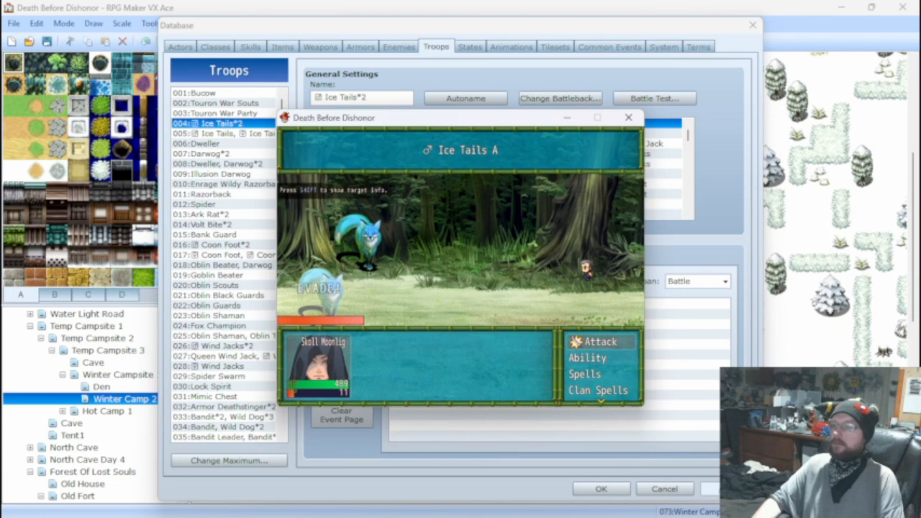
key(Return)
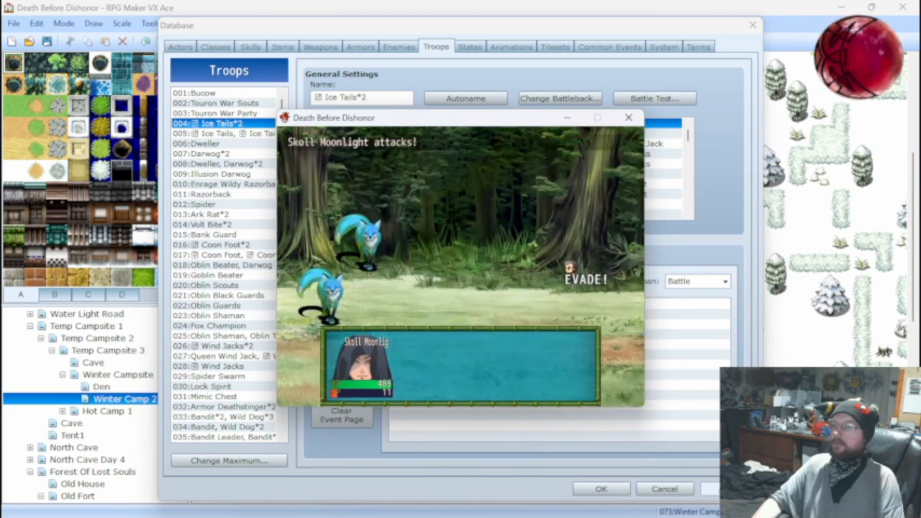
key(Return)
key(Return)
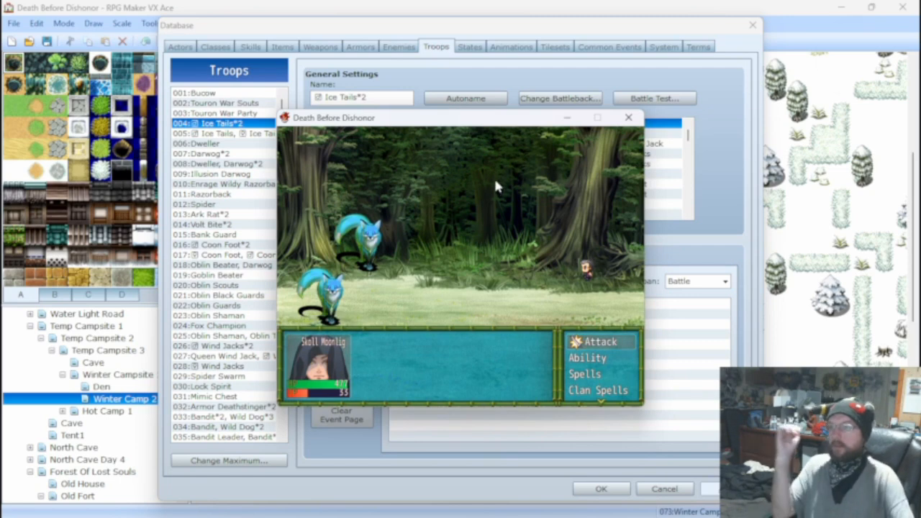
click(628, 118)
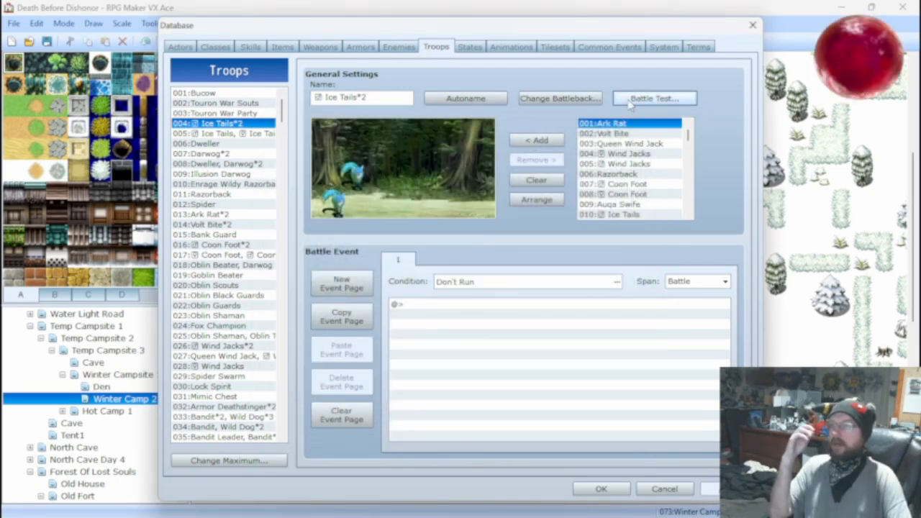
Compare the test actor's status with 009:Dagger, 034:Wooden Shield and 004:Hand Axe equipped, and cancel the battle test setup.
click(650, 98)
click(443, 243)
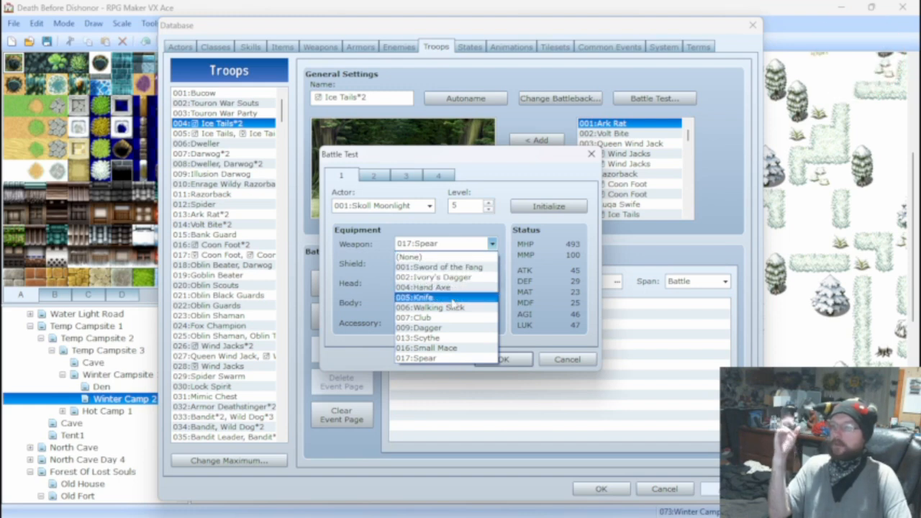
click(454, 328)
click(453, 264)
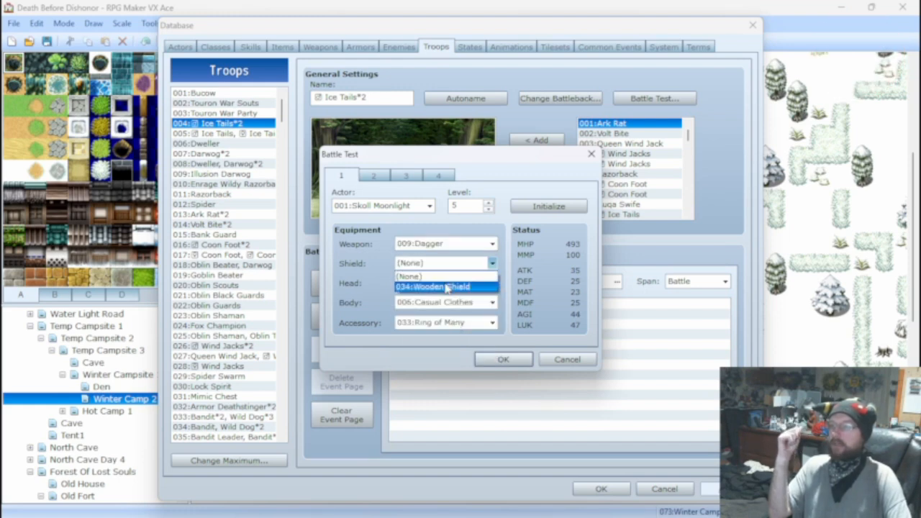
click(452, 279)
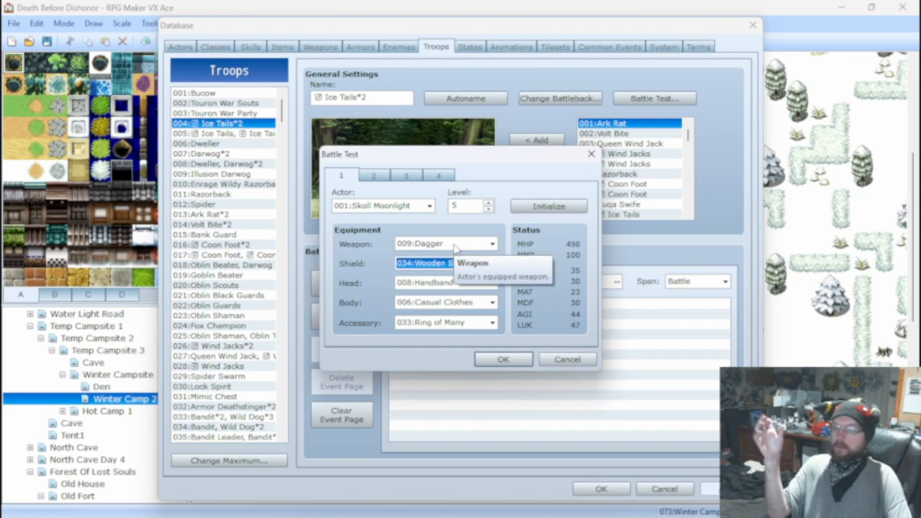
click(454, 244)
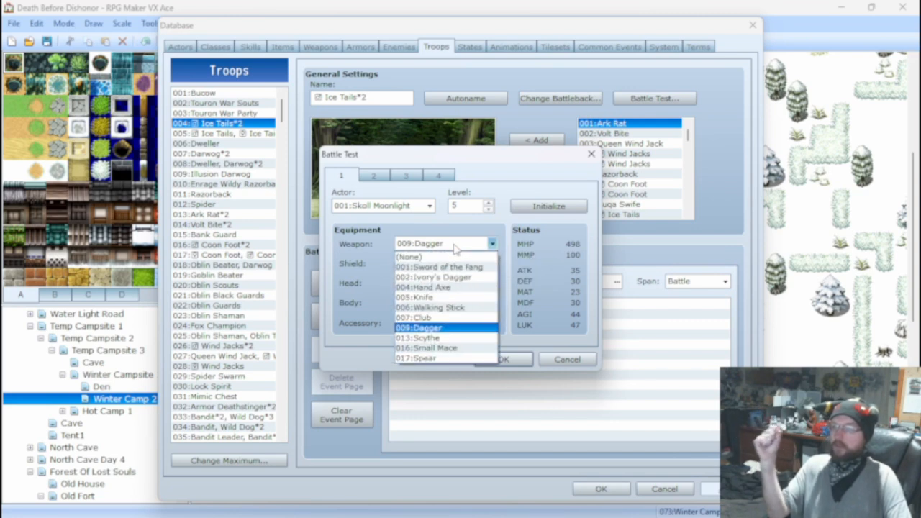
click(452, 287)
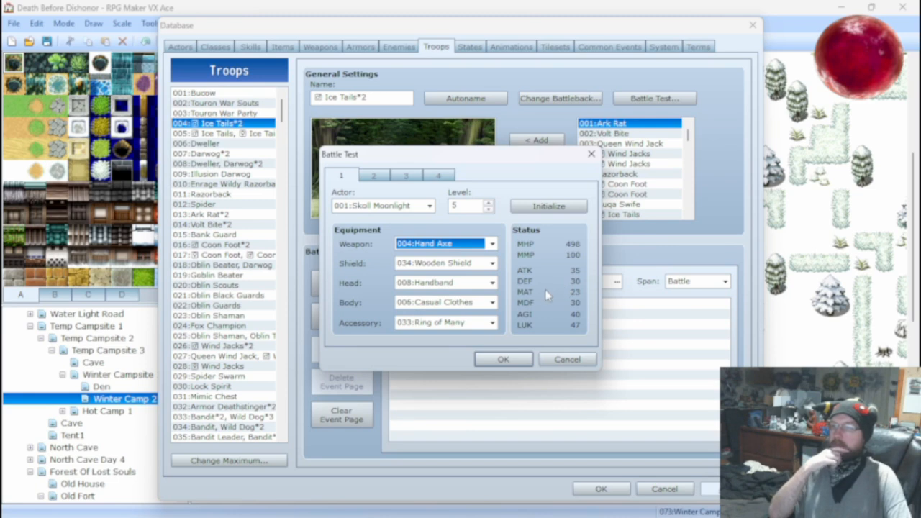
click(567, 359)
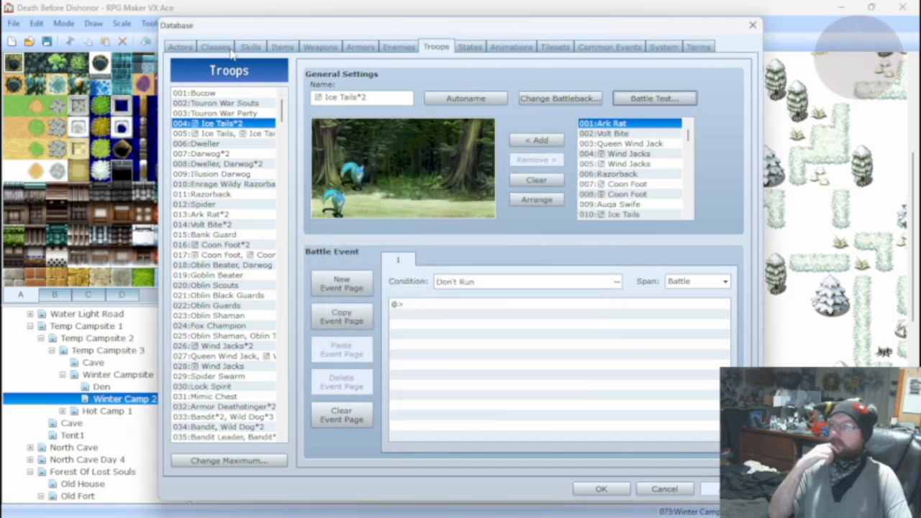
Set the 011:Ice Tails enemy's MDF to 20 and DEF to 25, using 010:Ice Tails as the comparison.
click(281, 47)
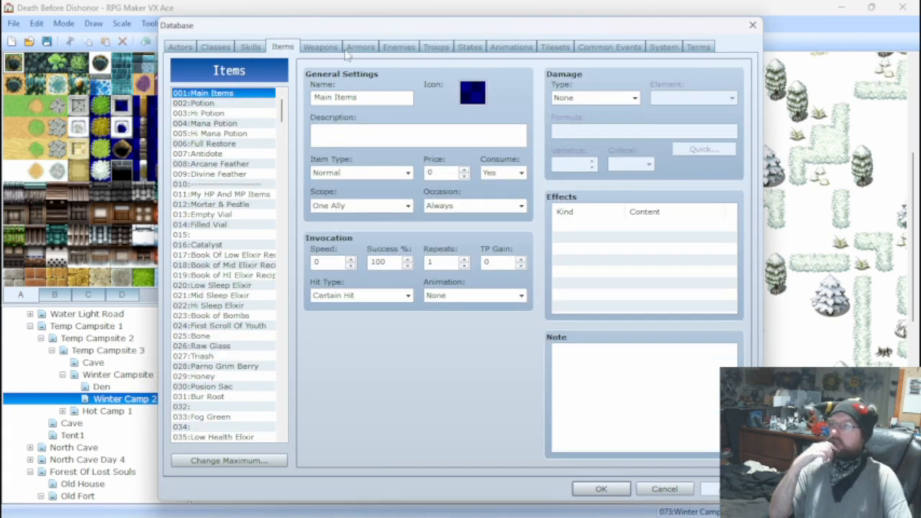
click(388, 47)
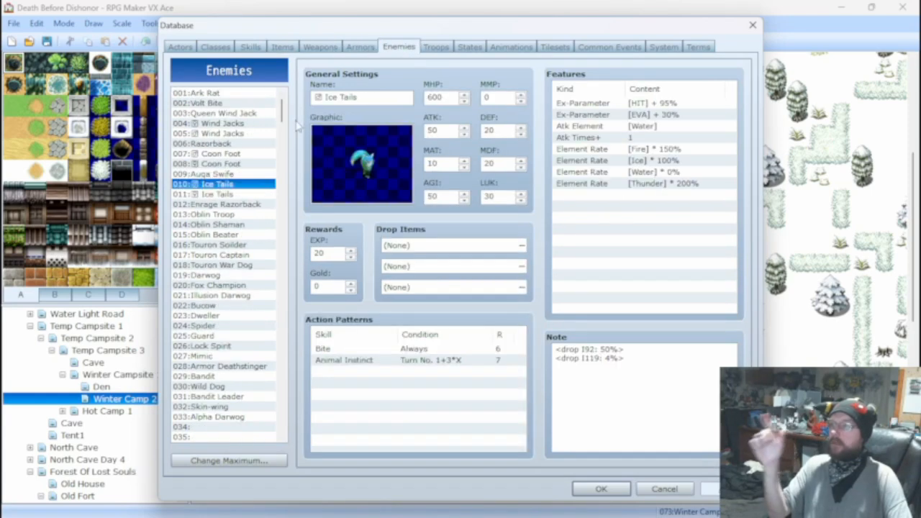
click(228, 195)
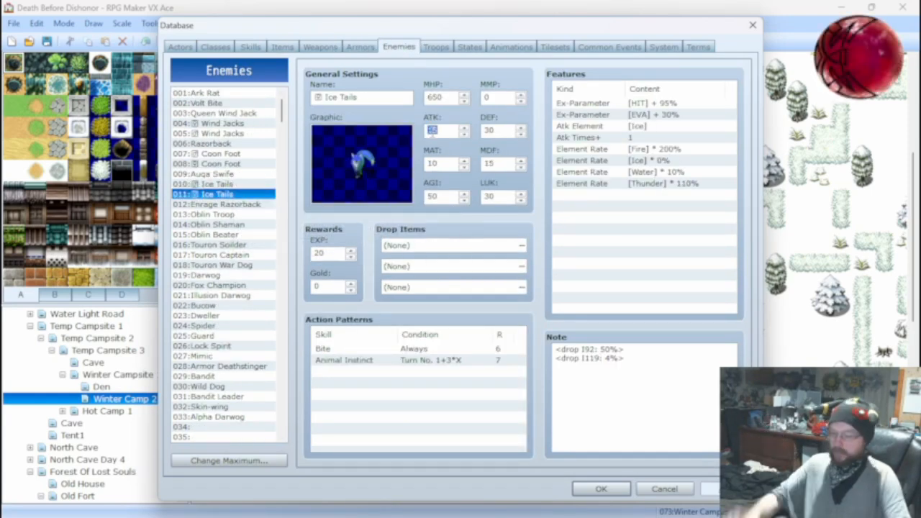
click(235, 185)
click(231, 194)
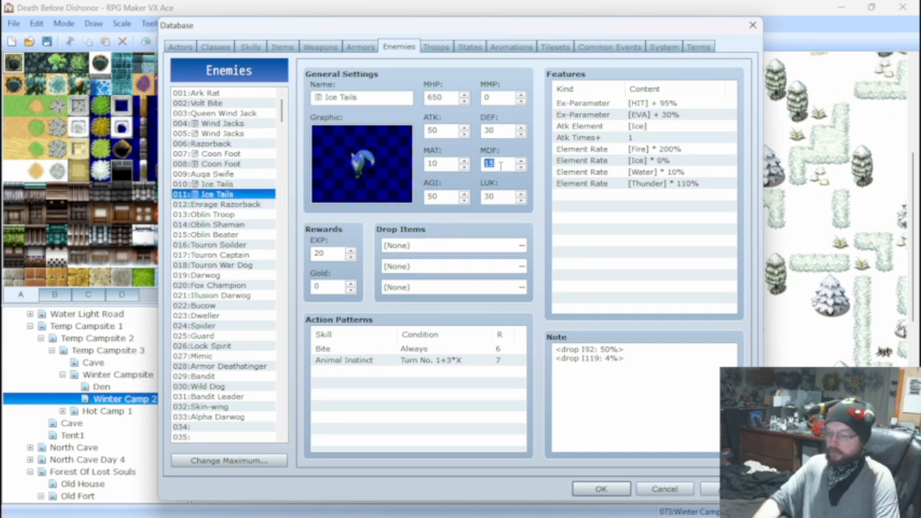
double_click(508, 131)
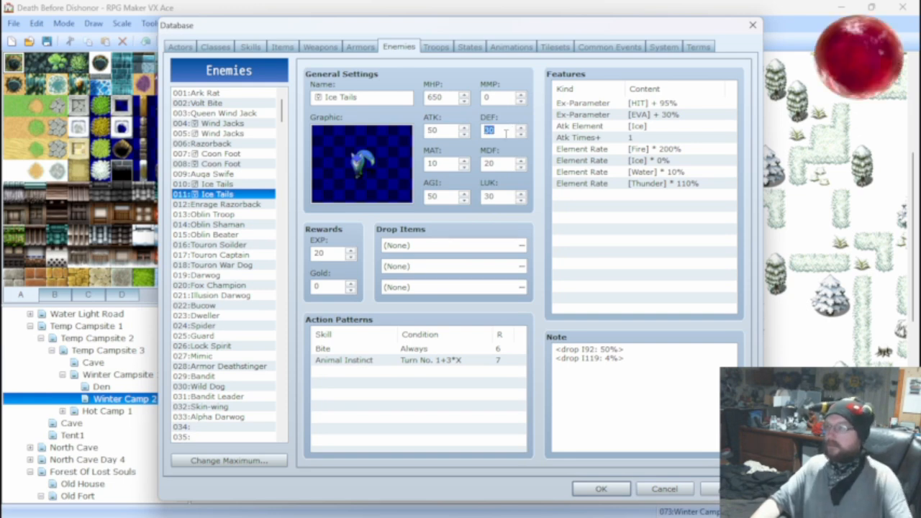
click(216, 187)
click(217, 195)
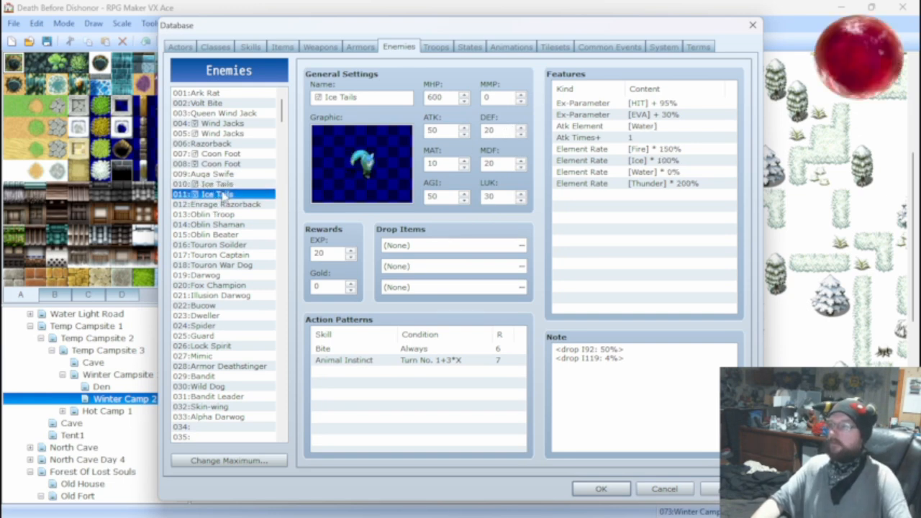
double_click(506, 131)
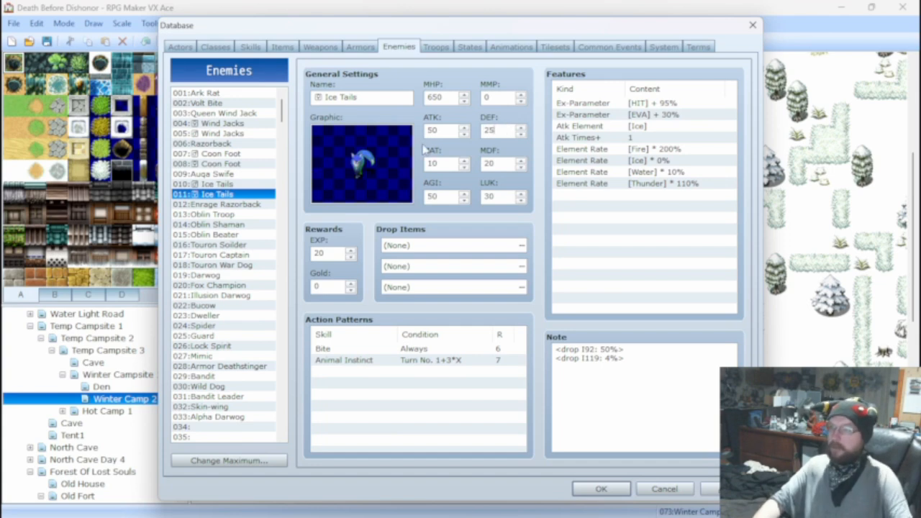
Set the 010:Ice Tails enemy's DEF to 25 and check it against 011:Ice Tails.
click(240, 185)
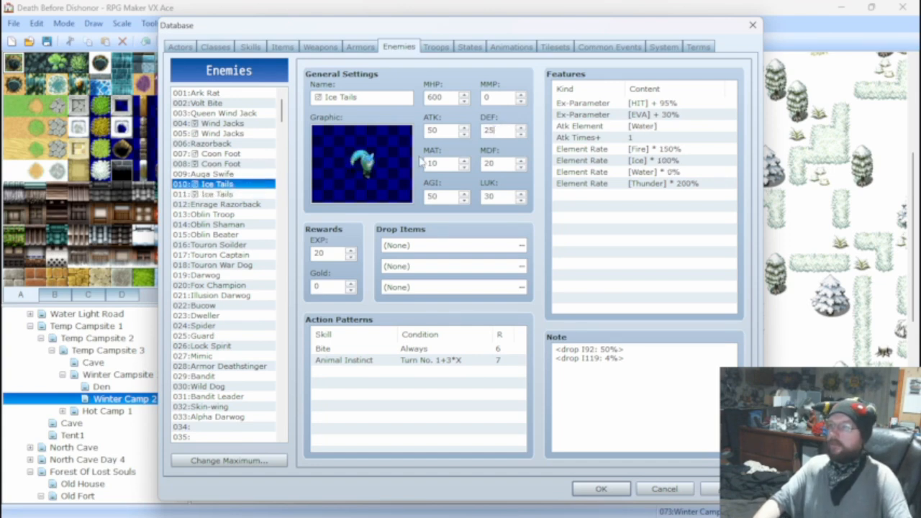
click(232, 194)
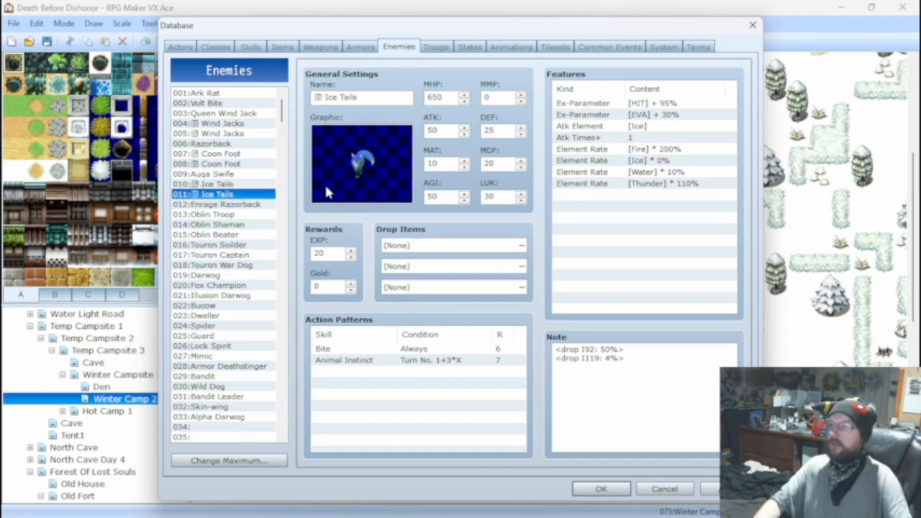
click(235, 186)
Set the 001:Ark Rat enemy's ATK to 50, AGI to 80 and LUK to 50.
click(223, 94)
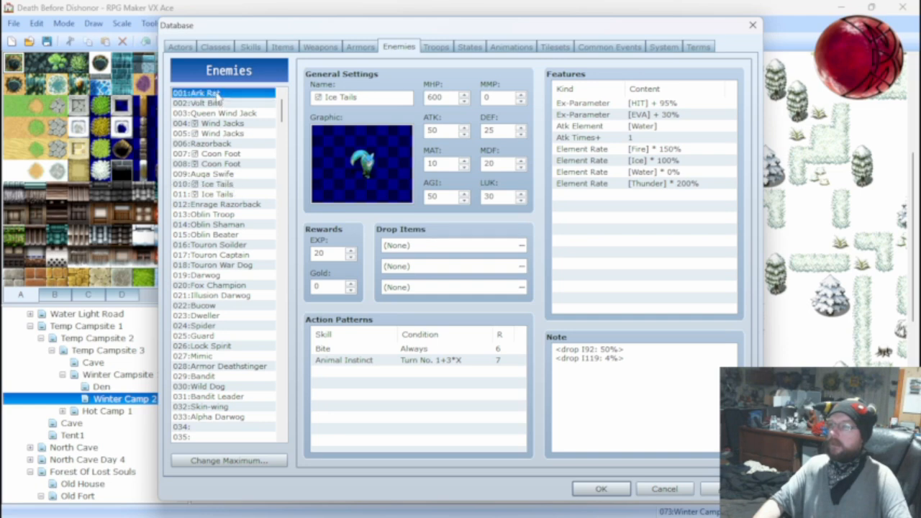
double_click(442, 132)
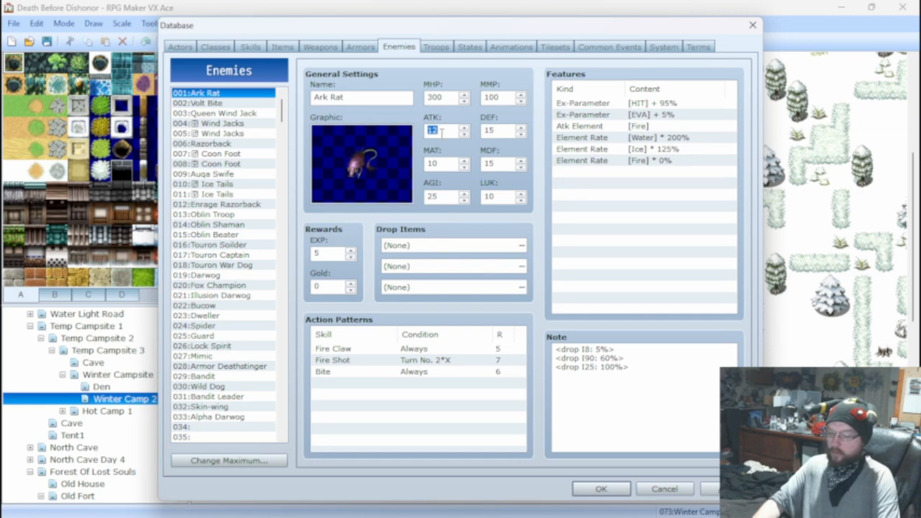
text(50)
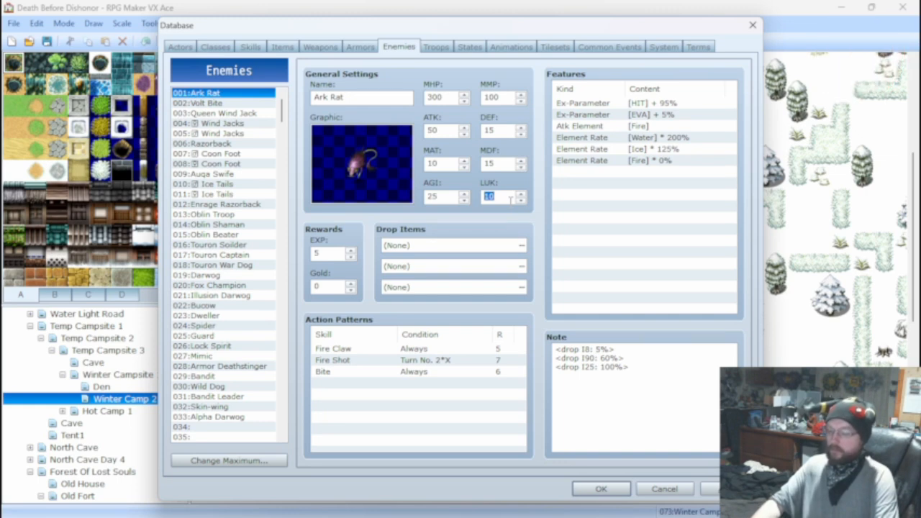
text(8)
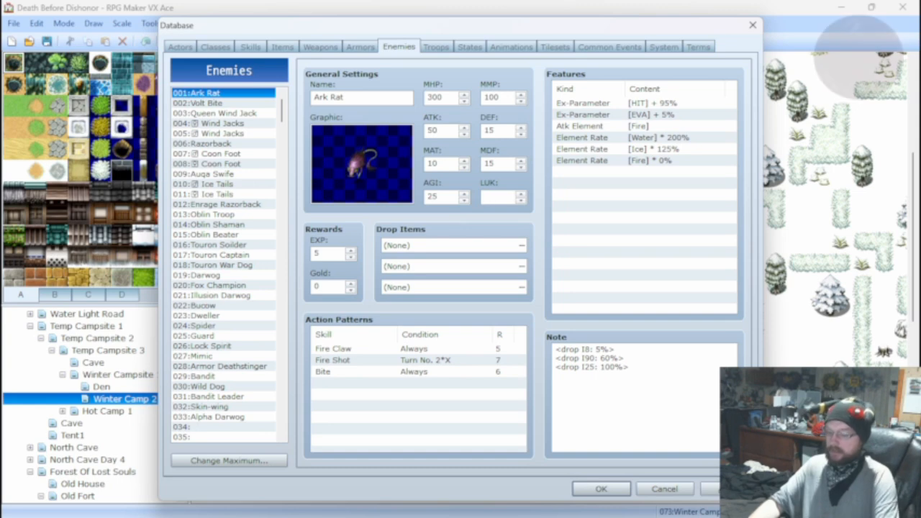
double_click(449, 195)
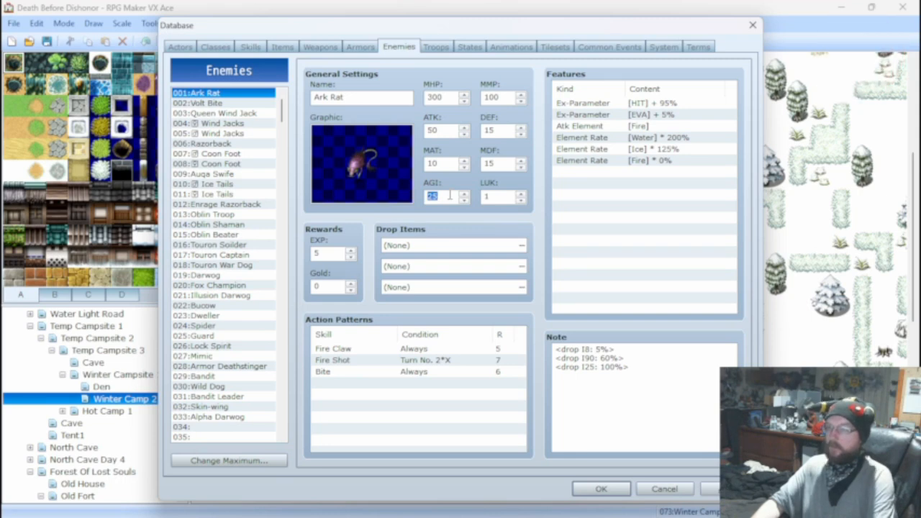
text(80)
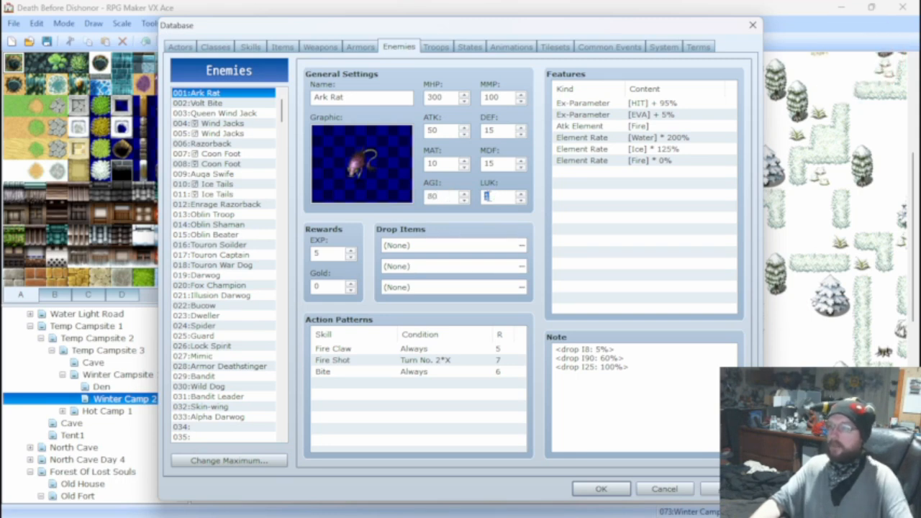
text(50)
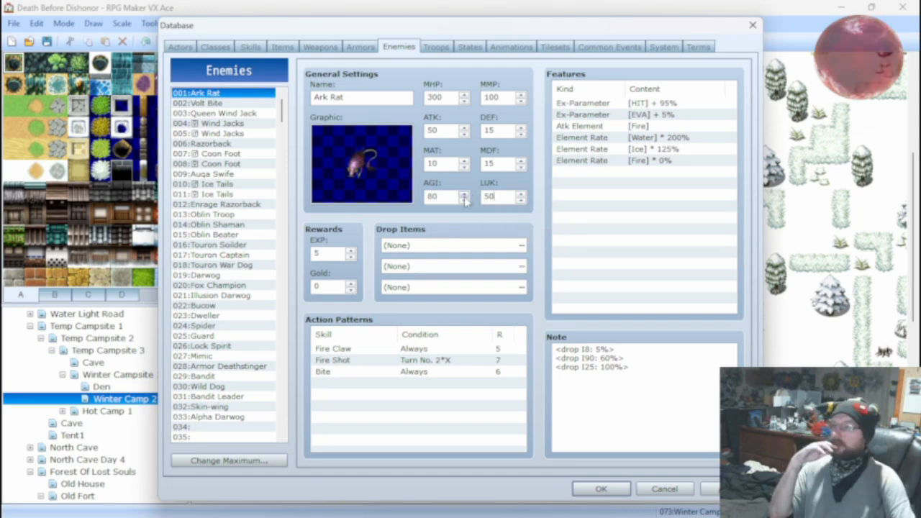
Give 007:Coon Foot a DEF of 25, ATK of 50 and LUK of 20, and set 008:Coon Foot's LUK to 20.
click(226, 153)
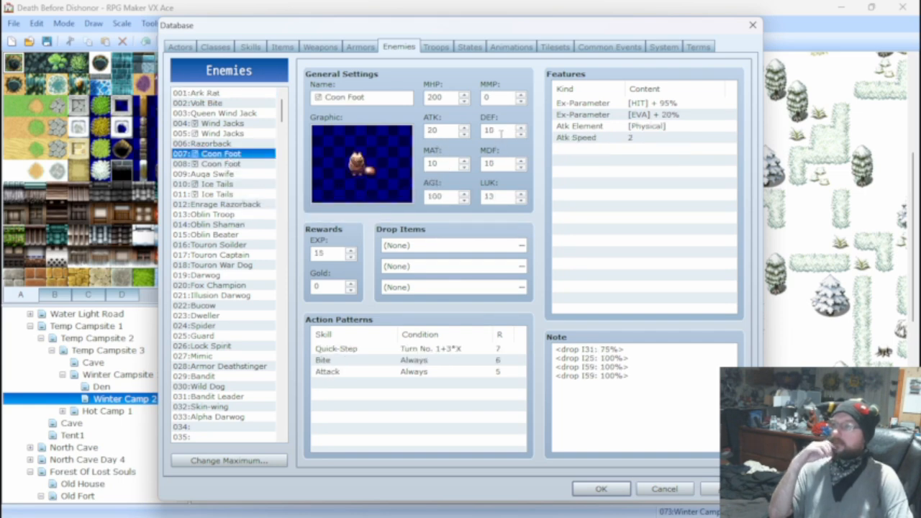
double_click(500, 131)
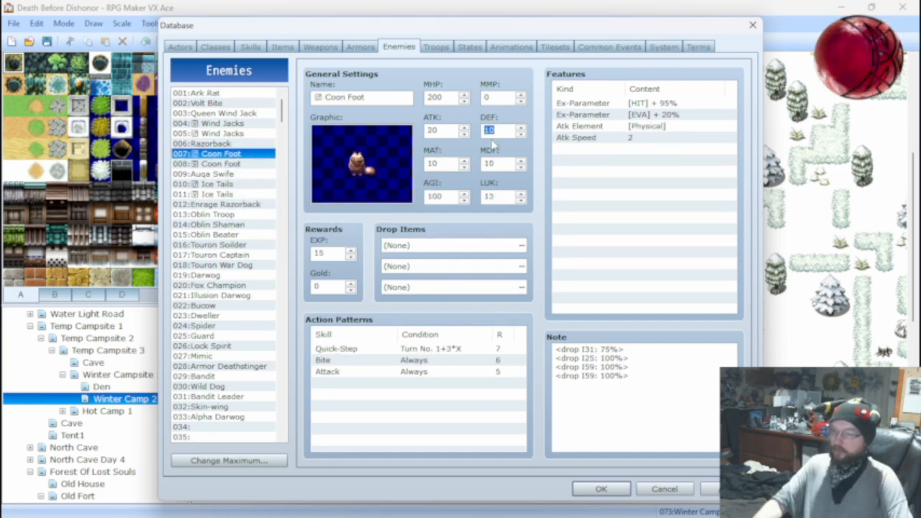
text(25)
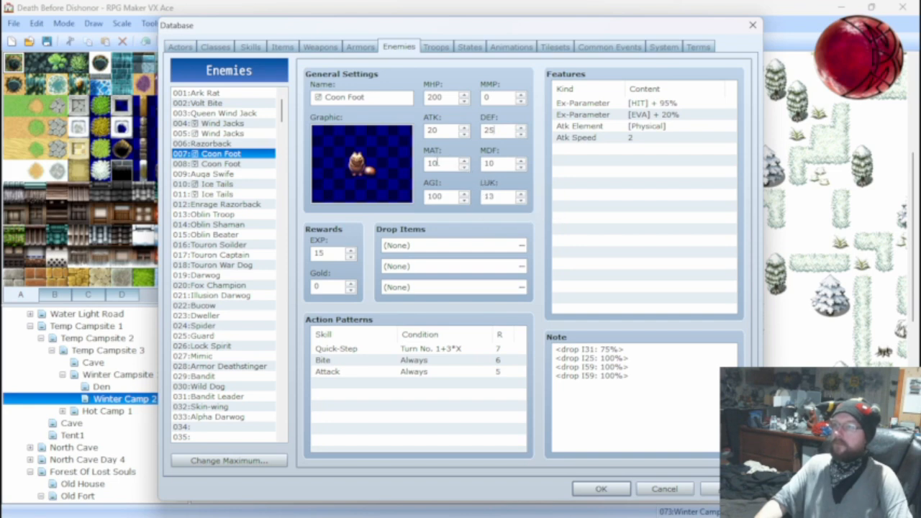
double_click(443, 130)
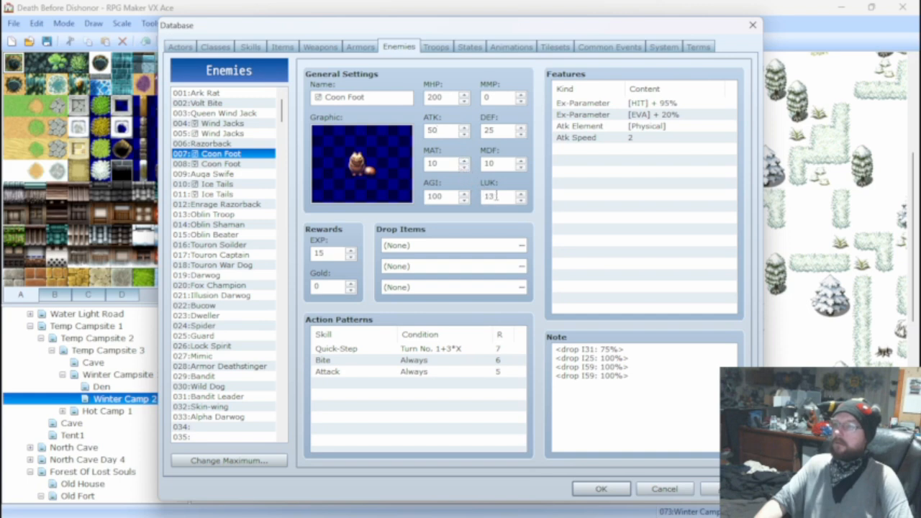
double_click(492, 196)
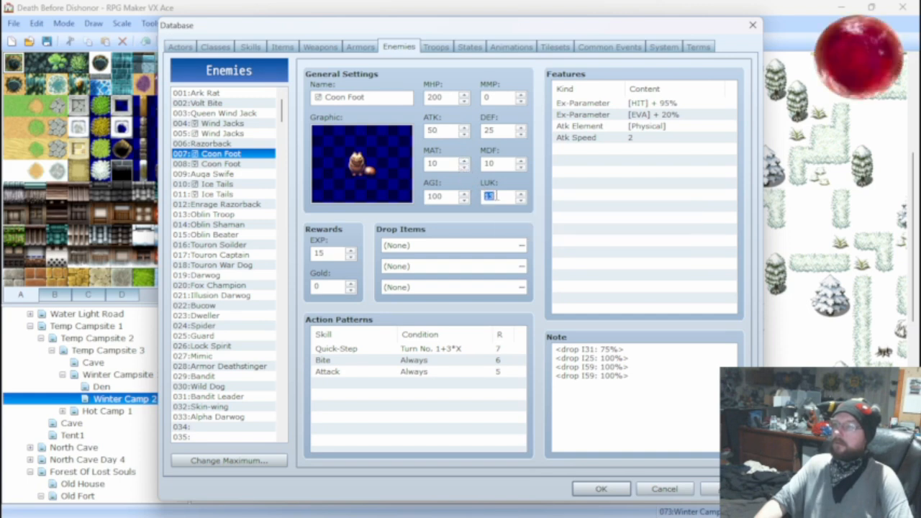
text(20)
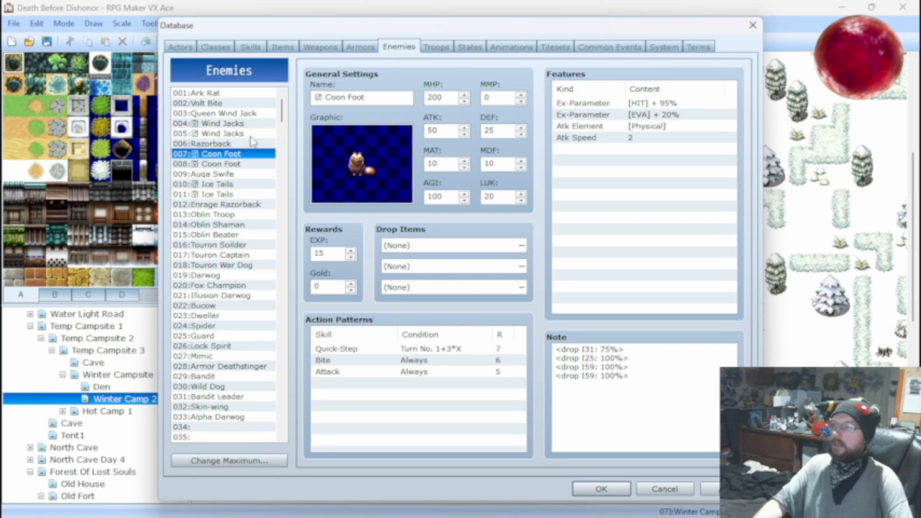
click(225, 164)
double_click(493, 195)
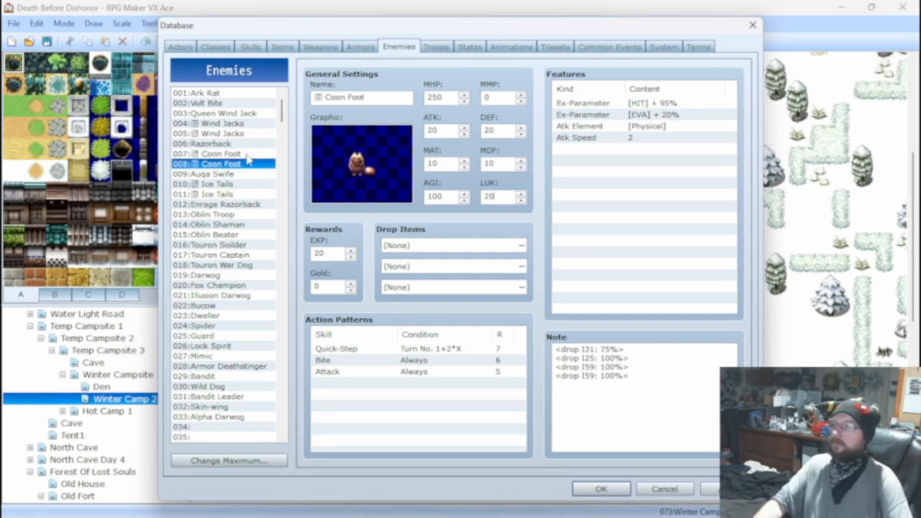
Raise the 001:Ark Rat enemy's AGI to 100.
click(224, 93)
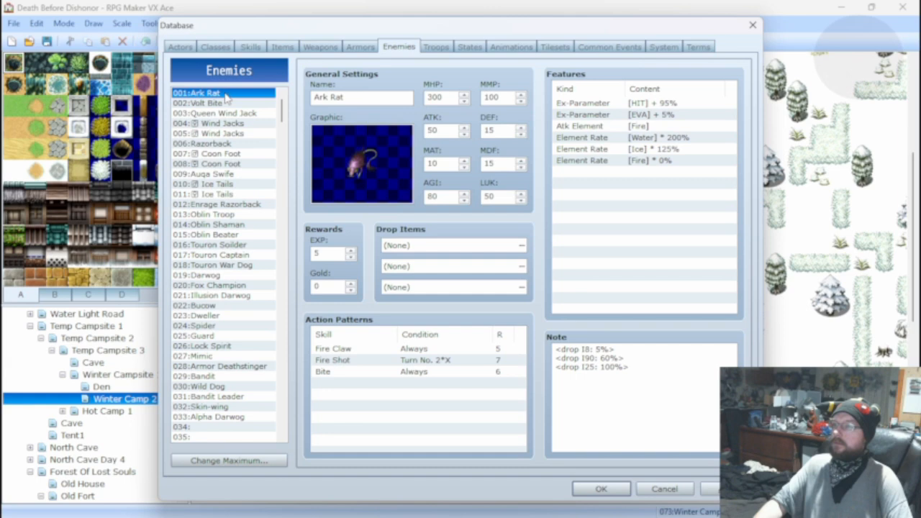
double_click(440, 196)
text(100)
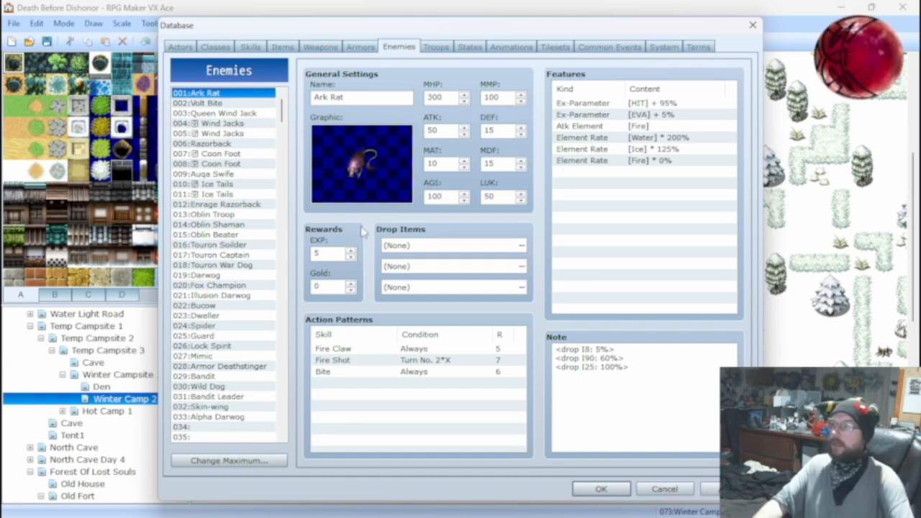
Set AGI to 60 for both Coon Foot enemies, 008 and 007, and return to 008:Coon Foot.
click(216, 164)
double_click(440, 196)
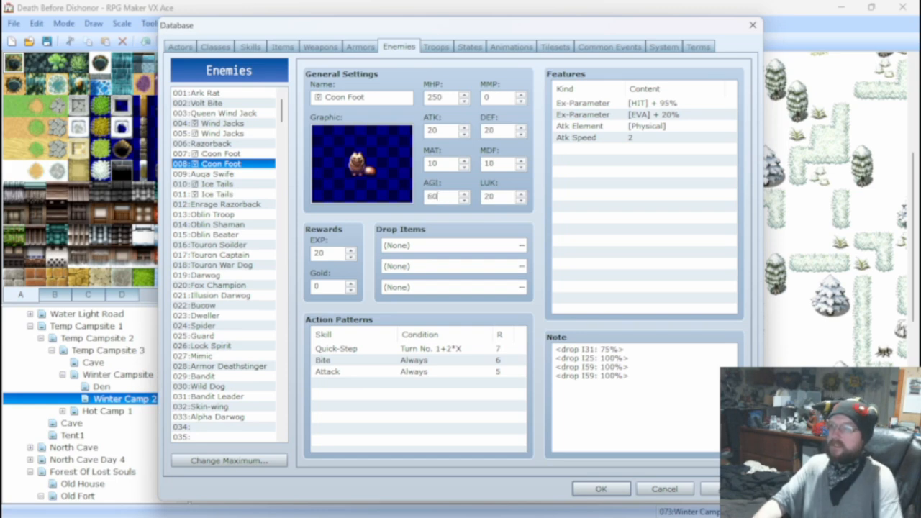
click(243, 156)
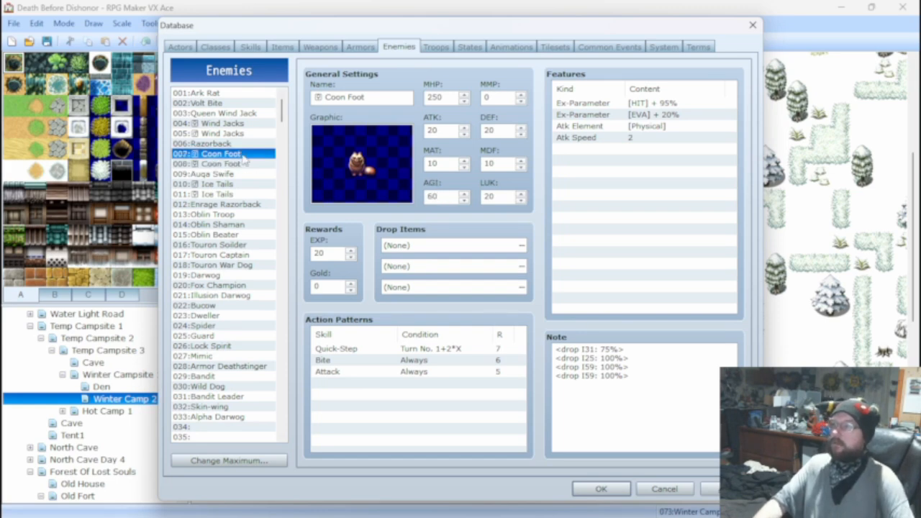
double_click(444, 196)
text(60)
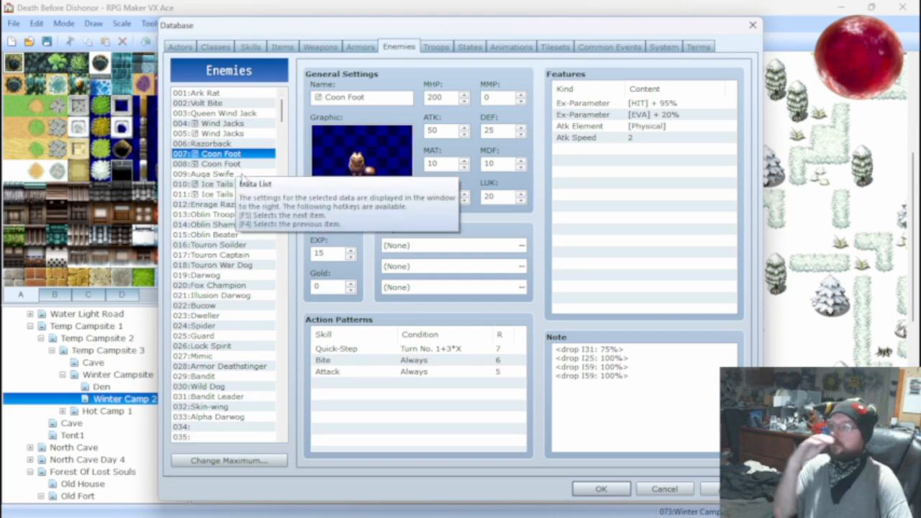
click(239, 165)
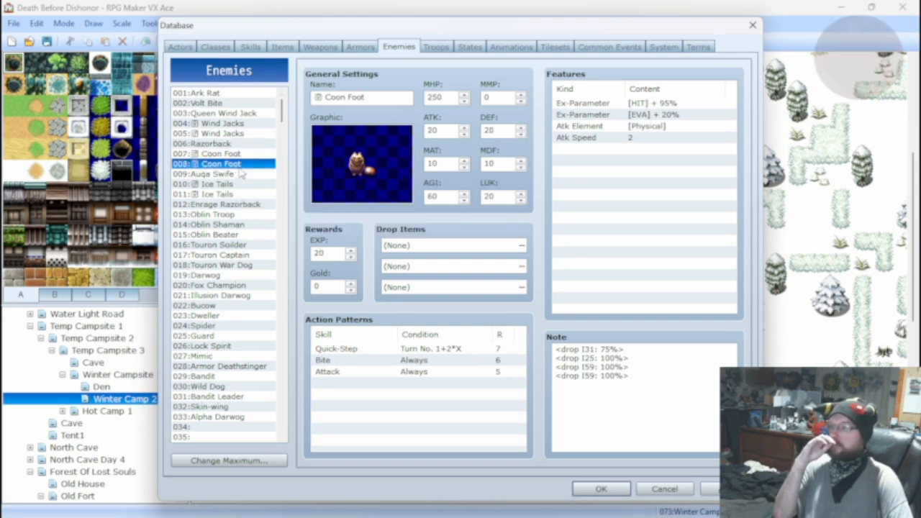
Give the 005:Wind Jacks enemy an AGI of 60, an ATK of 50 and a DEF of 50.
key(Up)
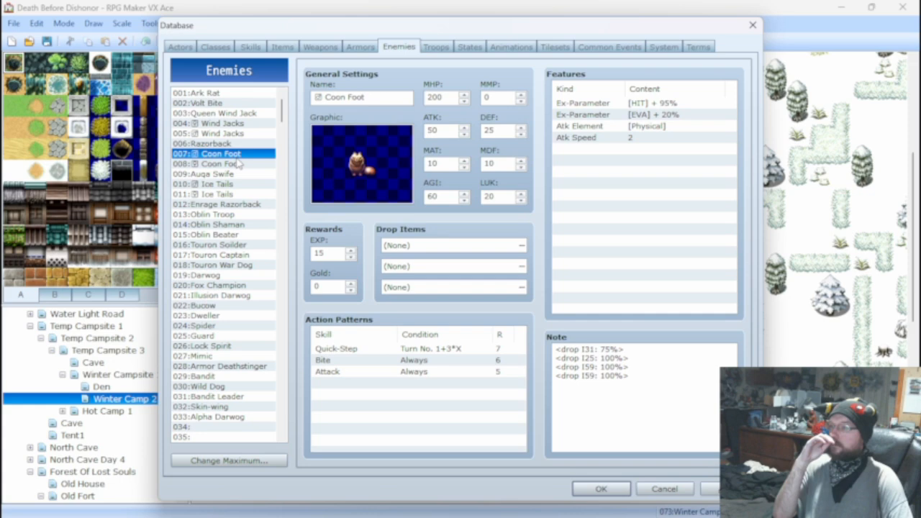
click(233, 135)
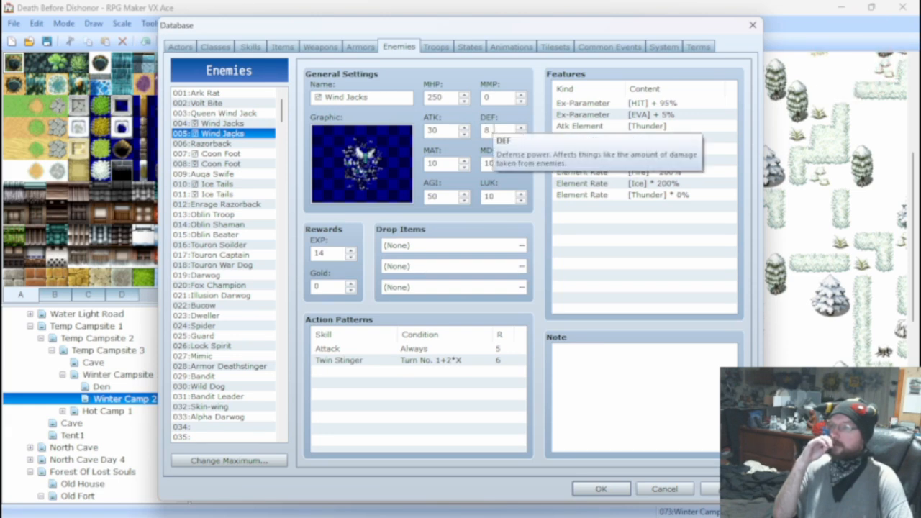
double_click(440, 196)
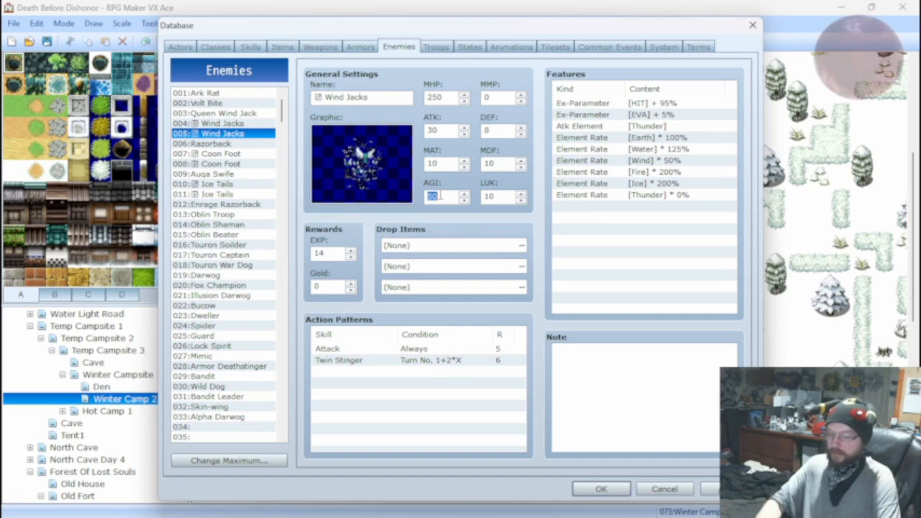
text(60)
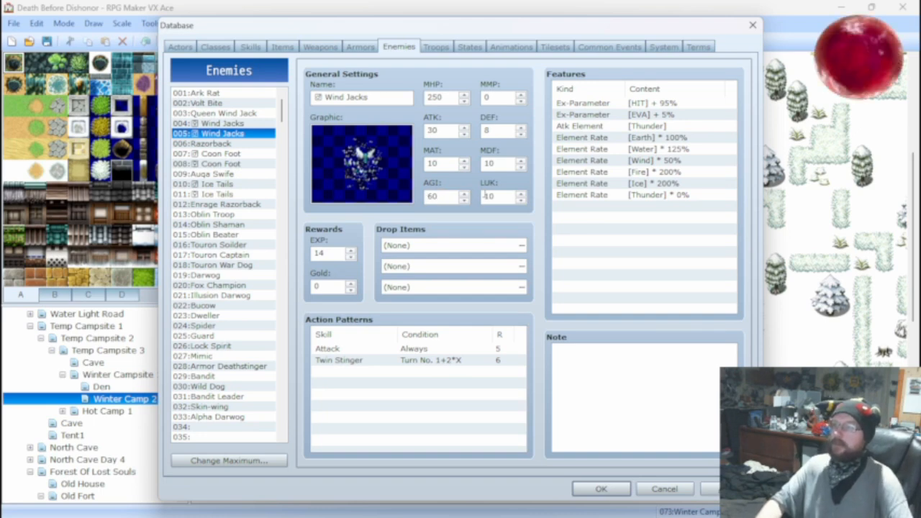
text(50)
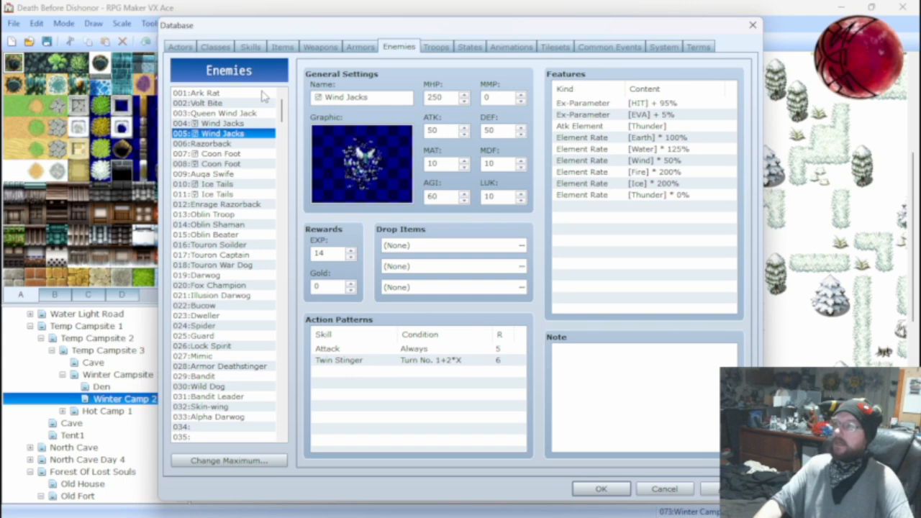
Set the 004:Wind Jacks enemy's DEF to 50 and ATK to 60, comparing it with 005:Wind Jacks.
click(230, 124)
double_click(505, 130)
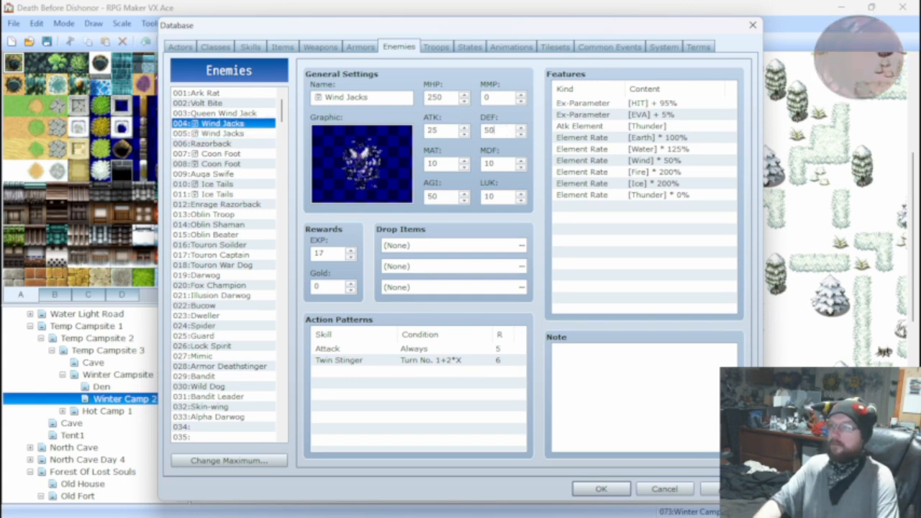
click(256, 134)
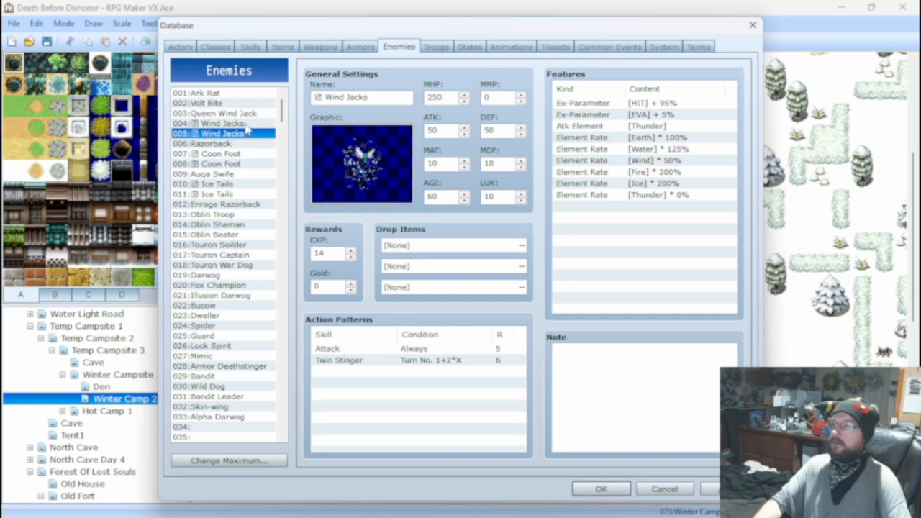
click(246, 125)
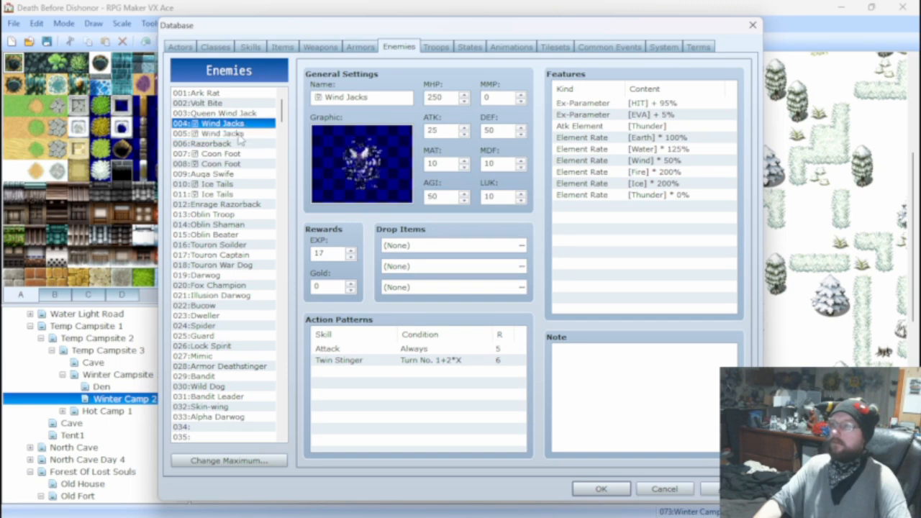
click(243, 135)
click(241, 125)
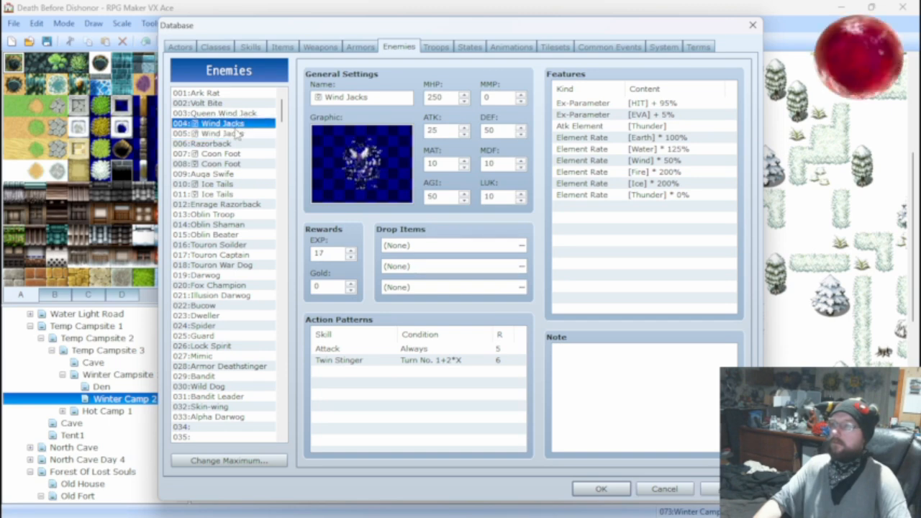
click(236, 135)
click(238, 124)
double_click(446, 131)
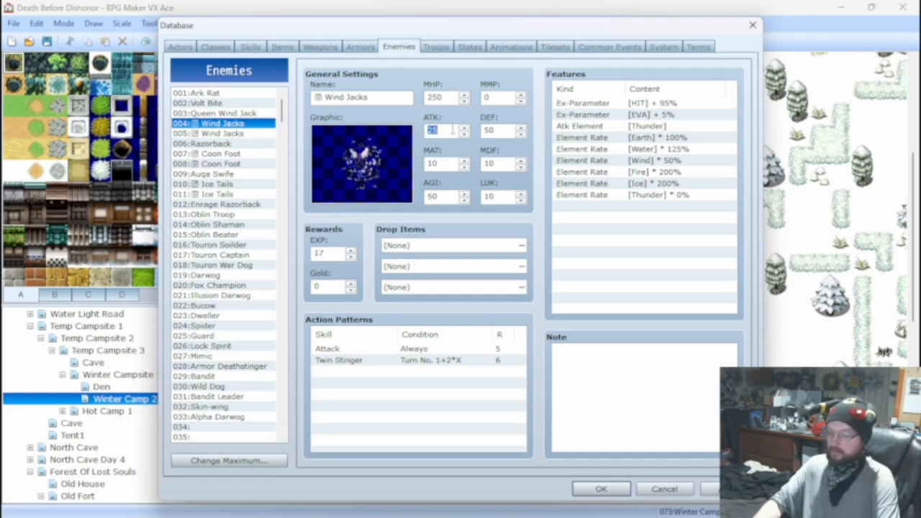
text(60)
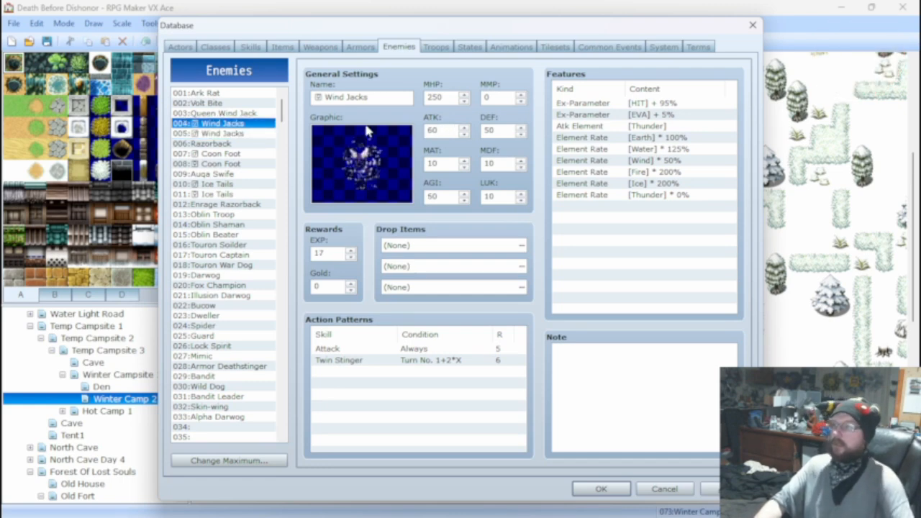
Set 003:Queen Wind Jack's ATK to 100 and DEF to 50, checking against both Wind Jacks enemies.
click(255, 114)
double_click(432, 130)
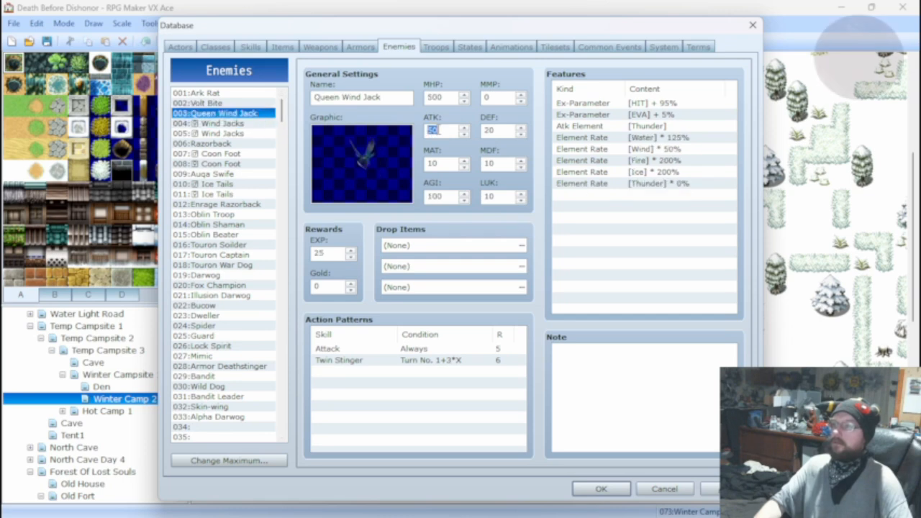
text(100)
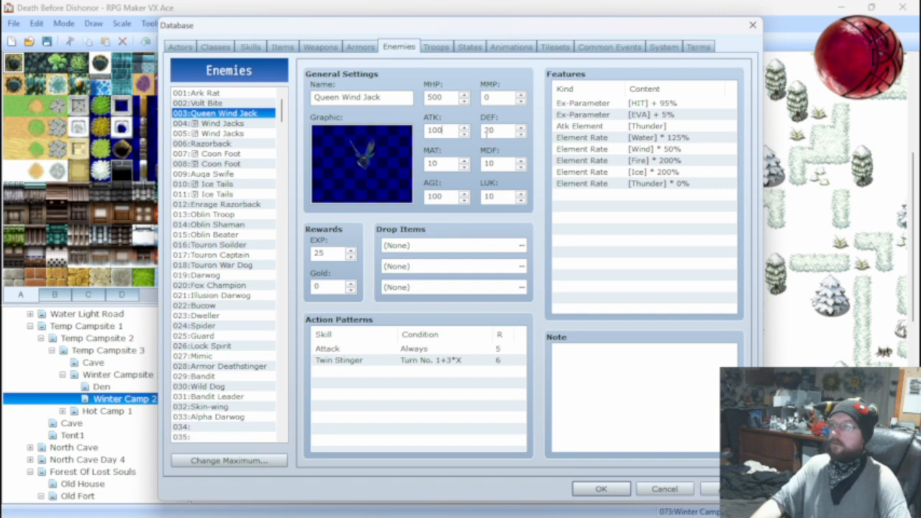
click(229, 124)
click(225, 134)
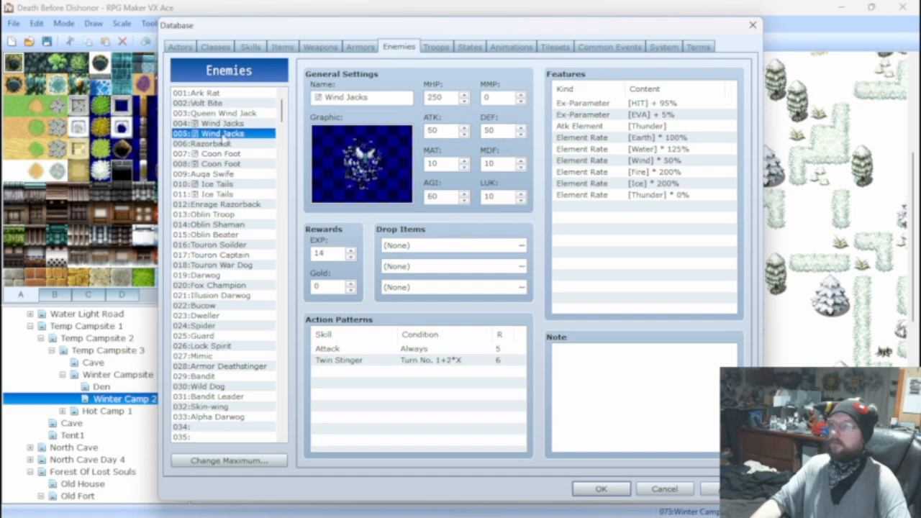
click(226, 125)
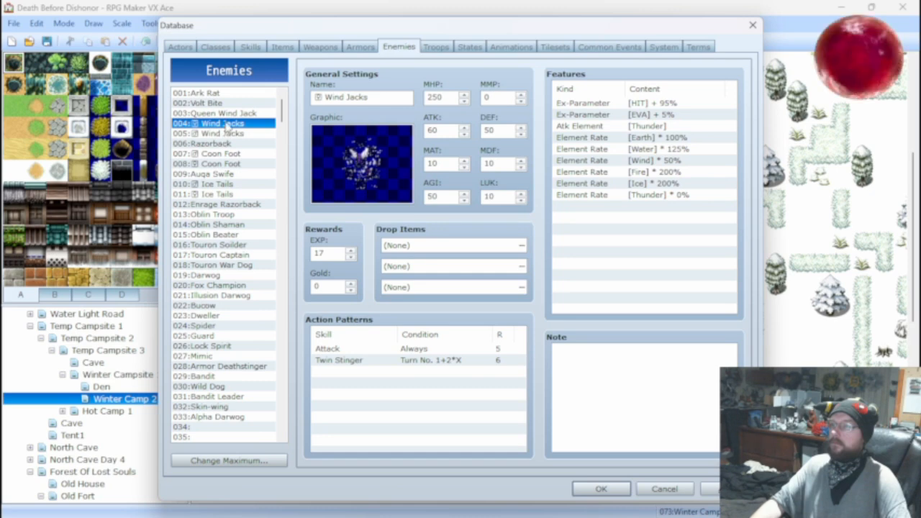
click(231, 116)
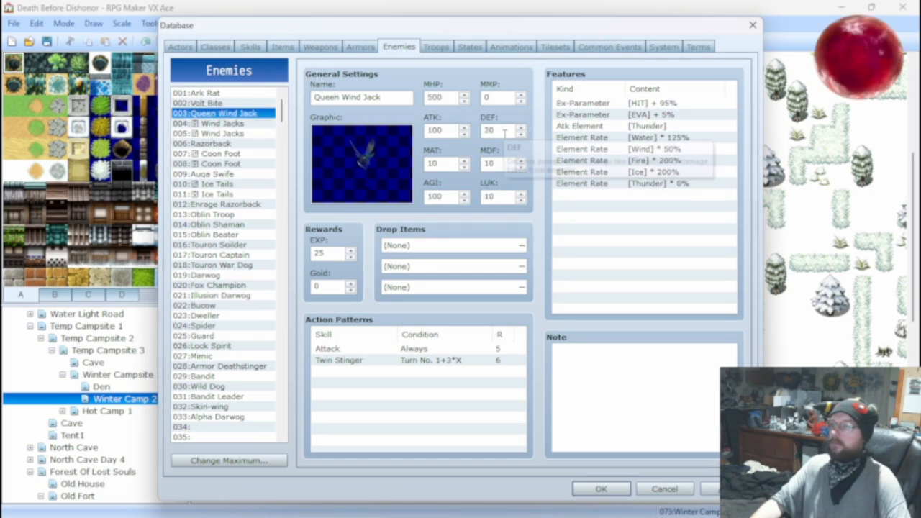
double_click(504, 132)
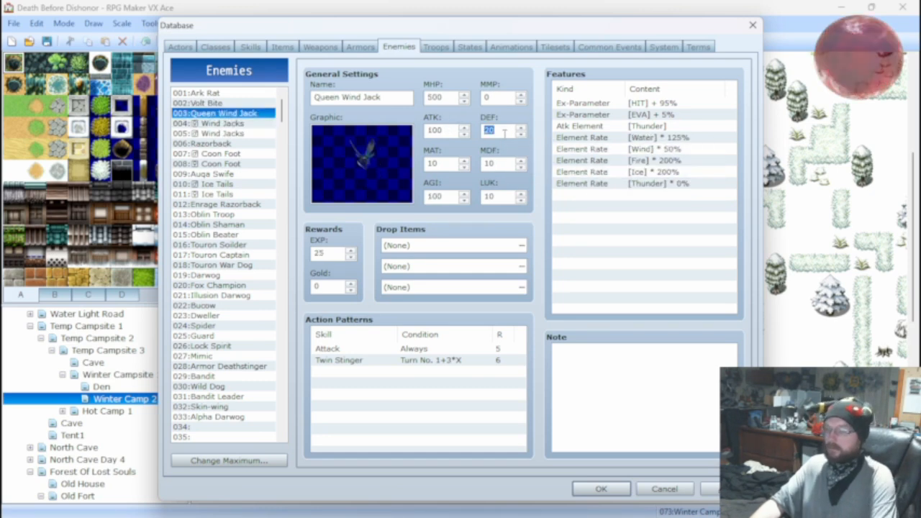
text(50)
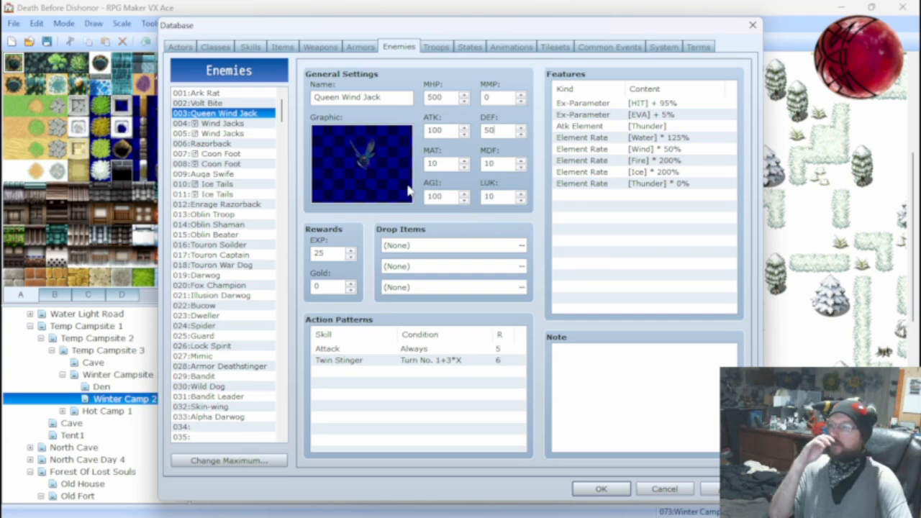
Set the 006:Razorback enemy's ATK to 50 and AGI to 50.
click(244, 134)
click(237, 124)
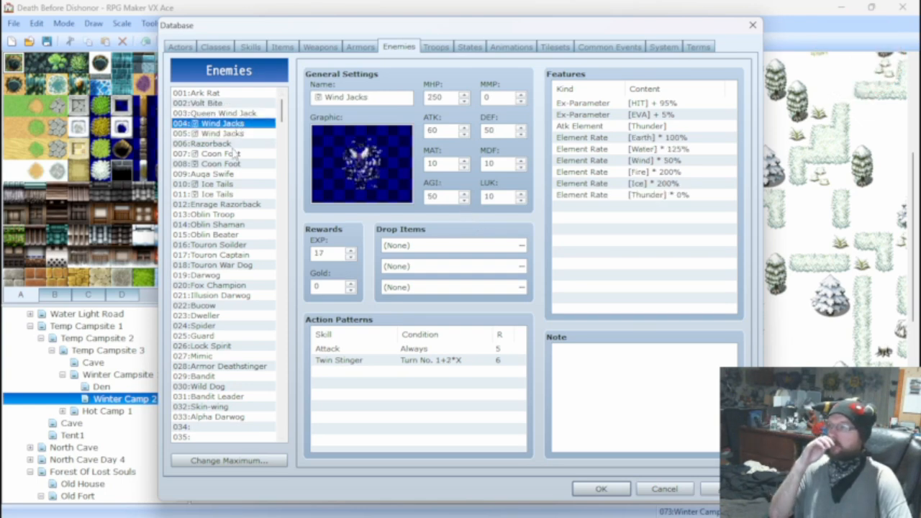
click(232, 144)
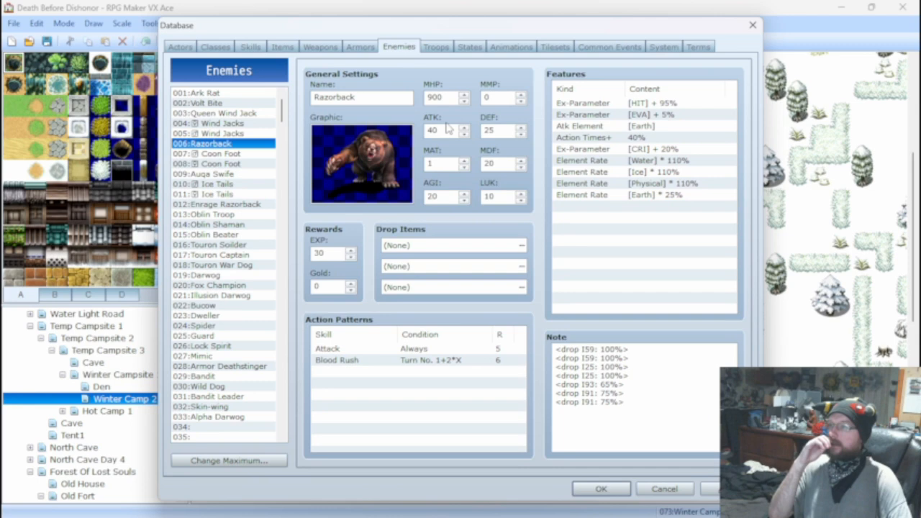
double_click(436, 131)
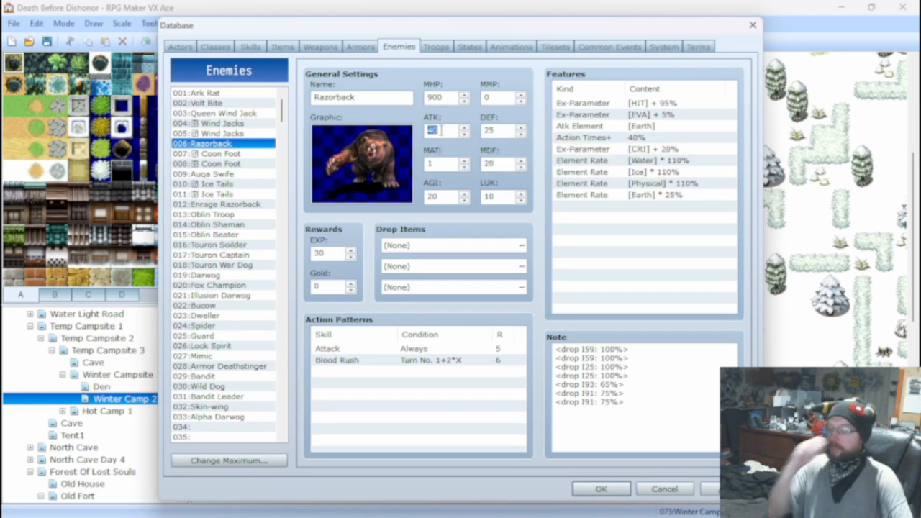
text(5)
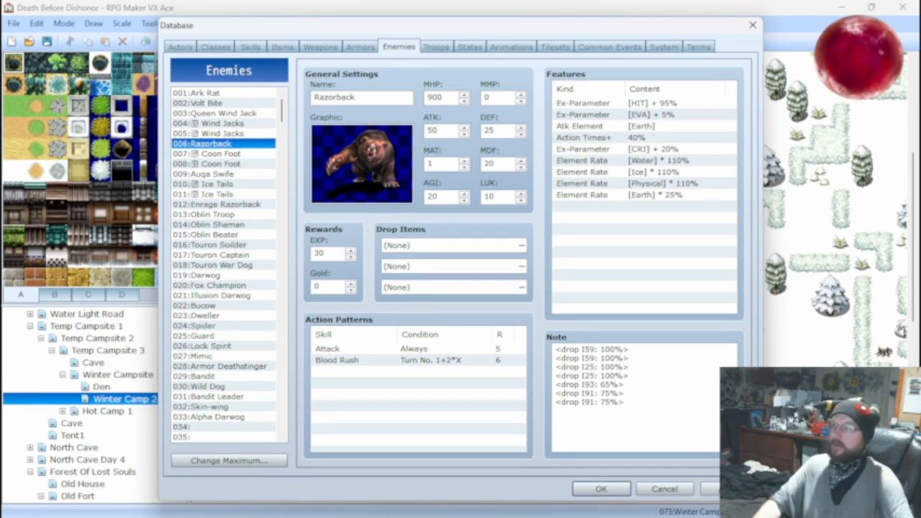
double_click(434, 195)
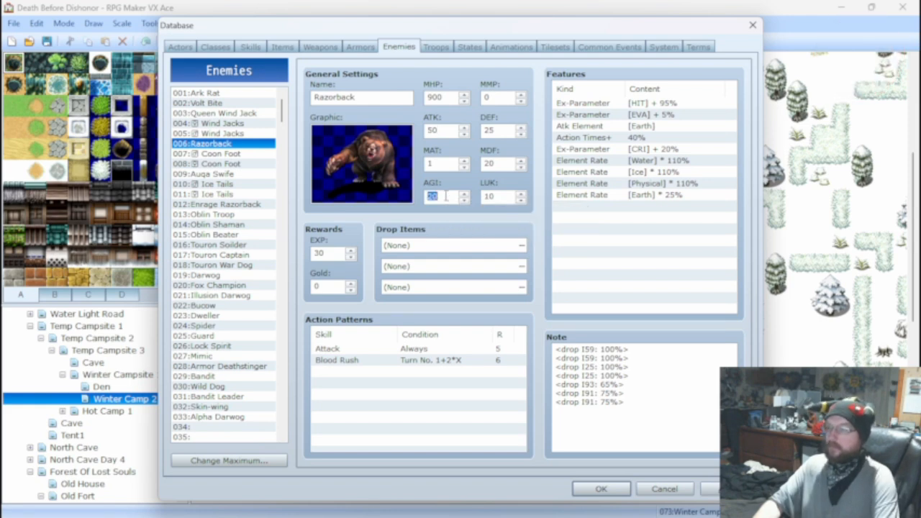
text(50)
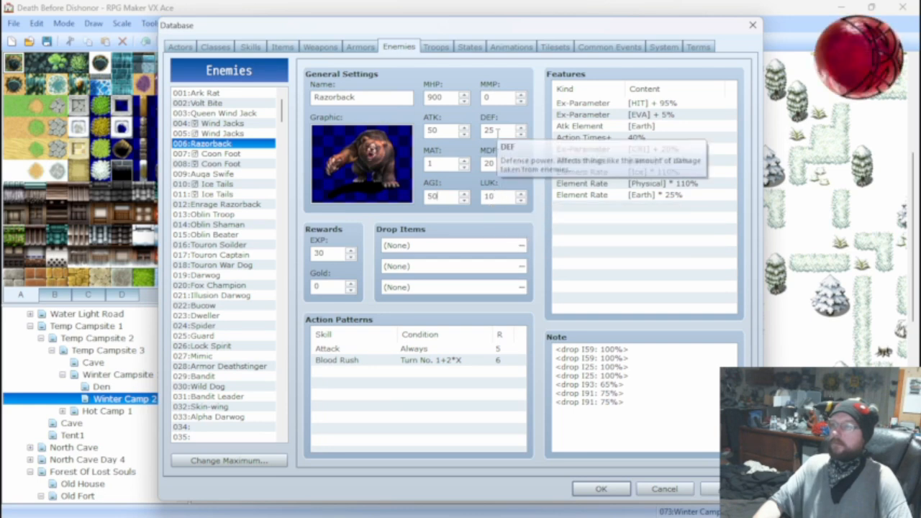
Give the 012:Enrage Razorback enemy a DEF of 100, an ATK of 100 and an AGI of 50.
click(233, 204)
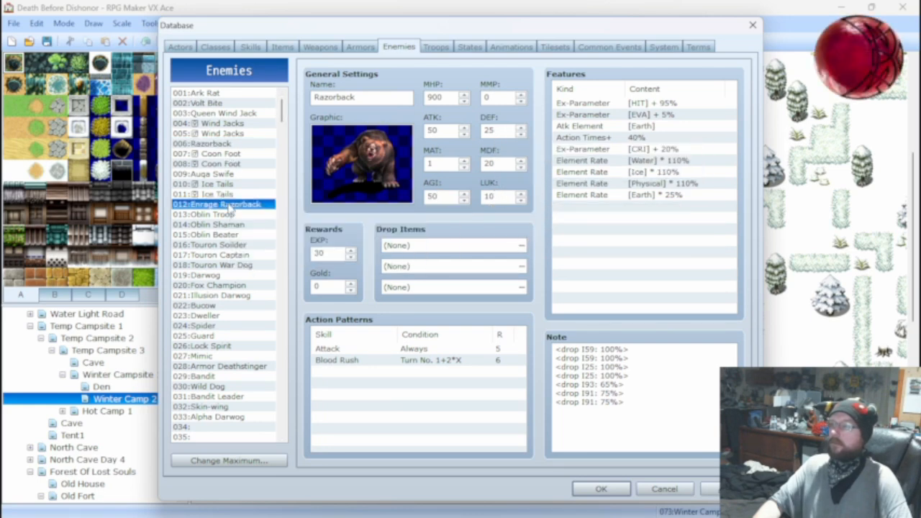
click(233, 114)
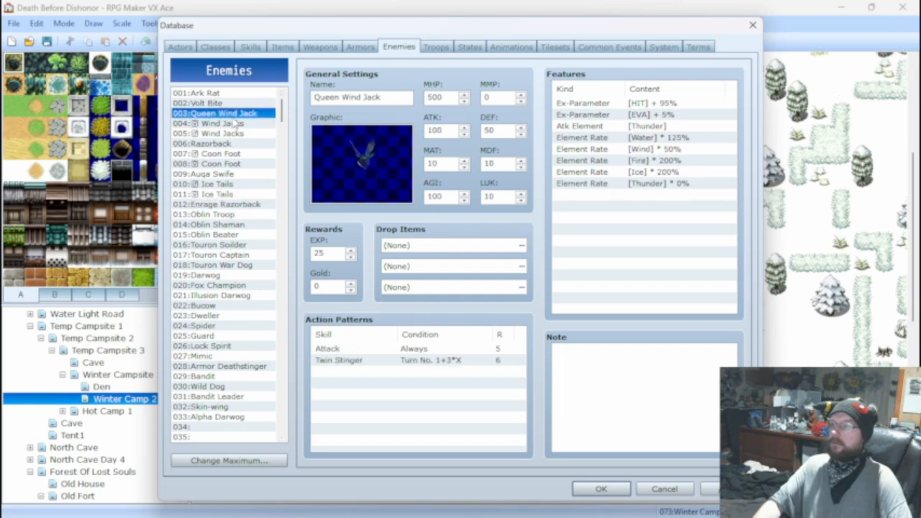
click(230, 205)
double_click(495, 130)
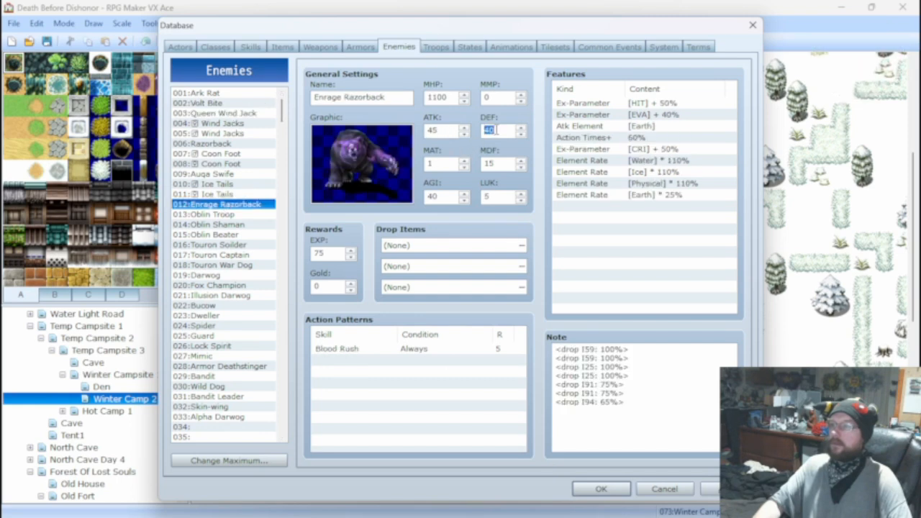
text(100)
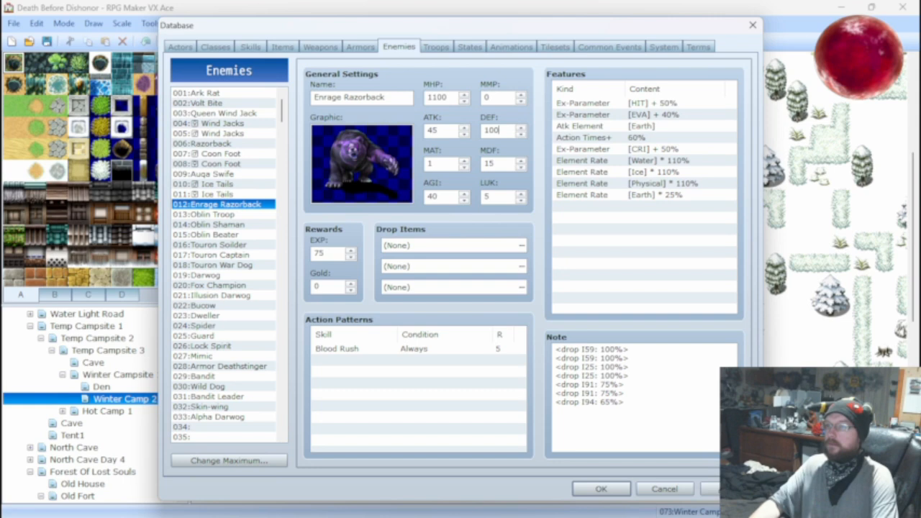
double_click(444, 131)
text(100)
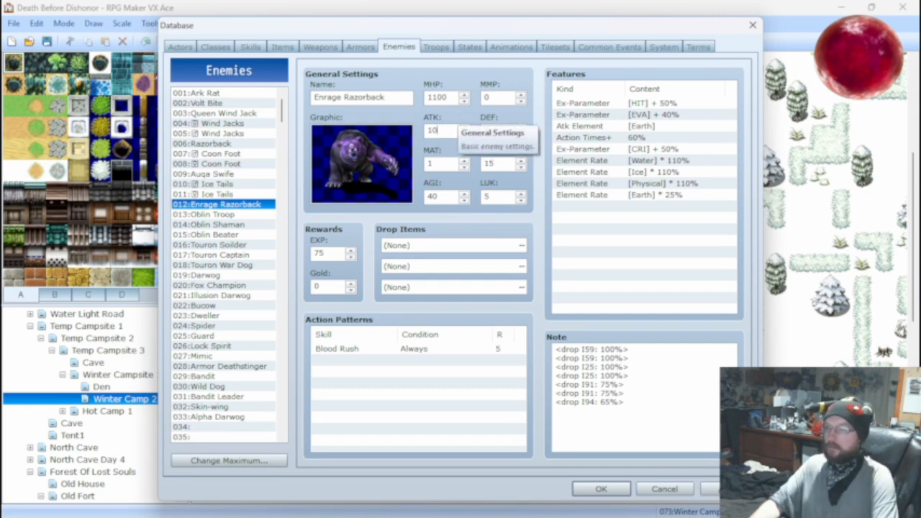
double_click(446, 196)
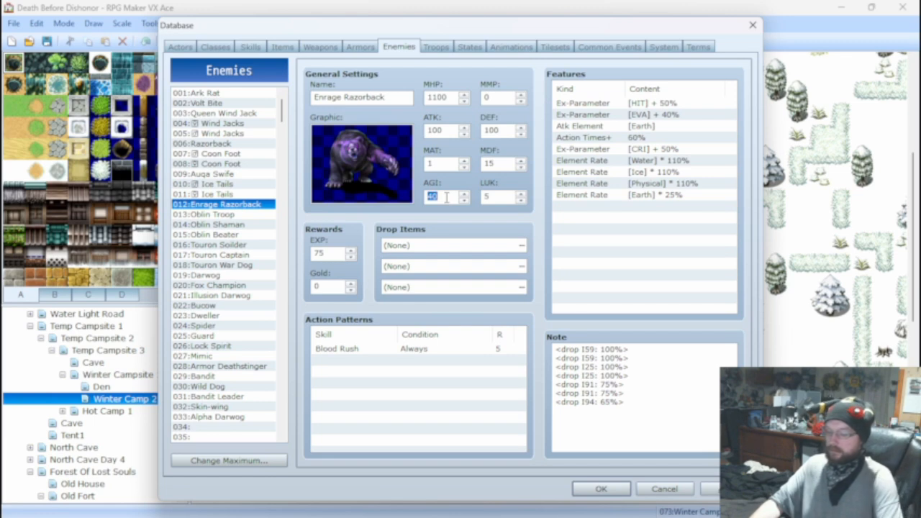
text(50)
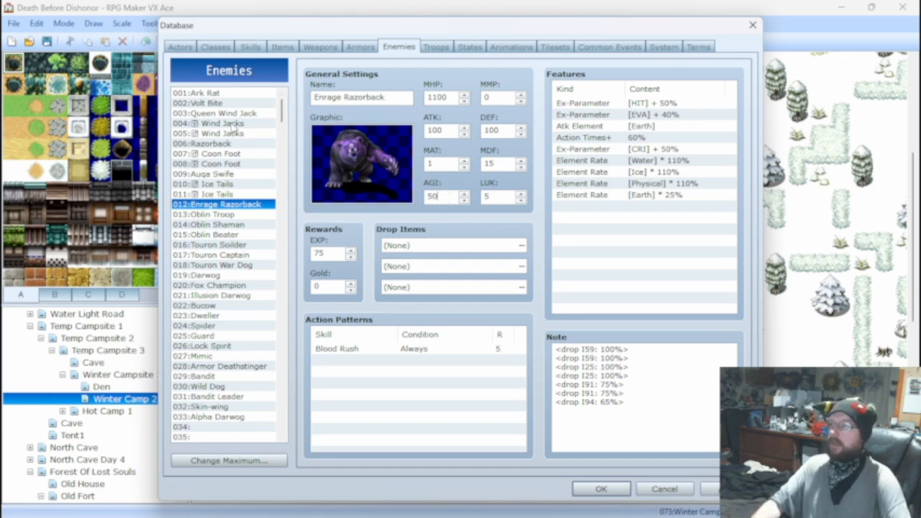
Review the stats of Razorback, Enrage Razorback and Ark Rat, and open the database's skill settings.
click(227, 144)
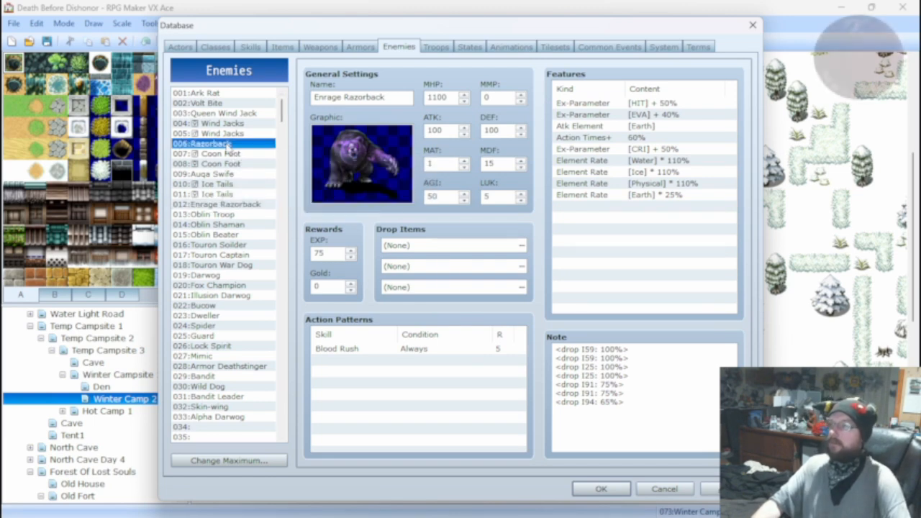
click(224, 207)
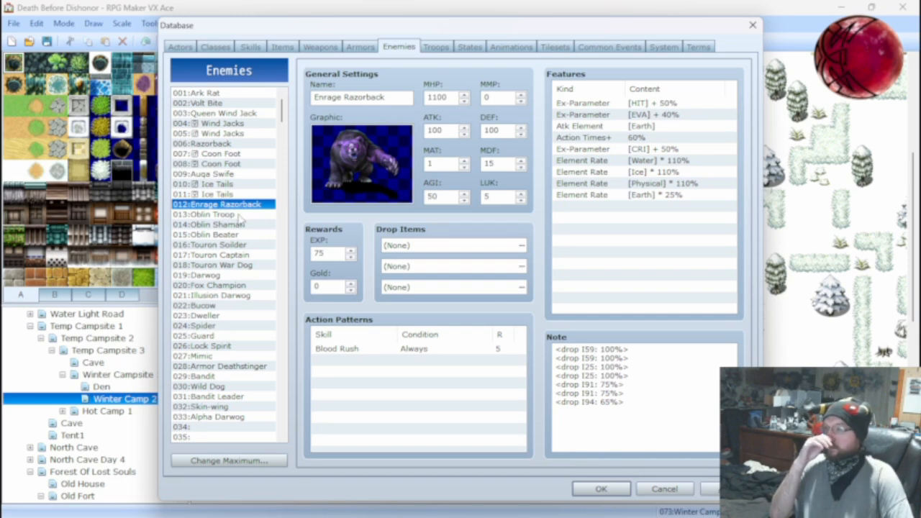
click(243, 95)
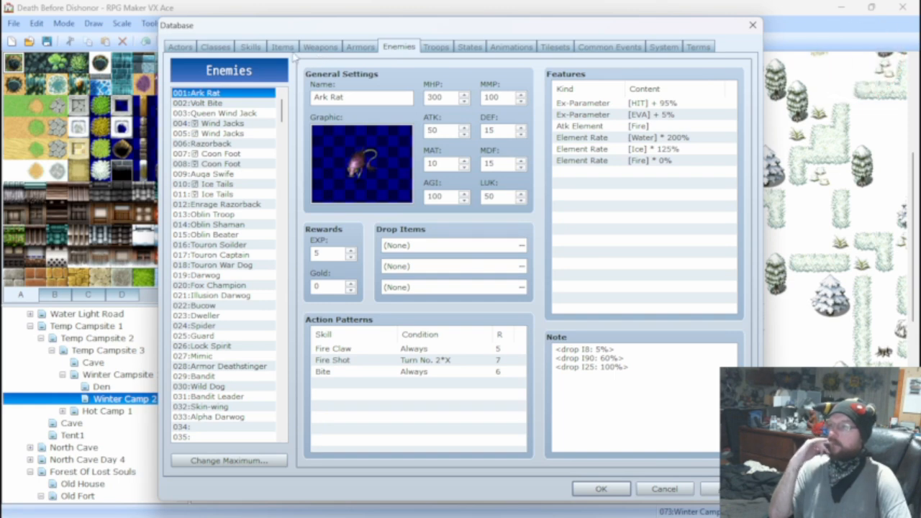
click(265, 47)
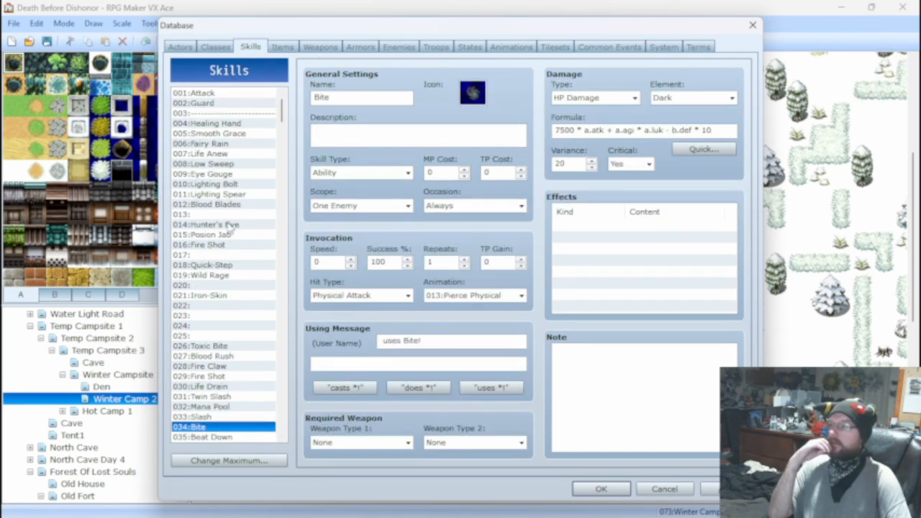
Compare the damage settings and formulas of the Fire Claw, Fire Shot and Bite skills.
click(224, 366)
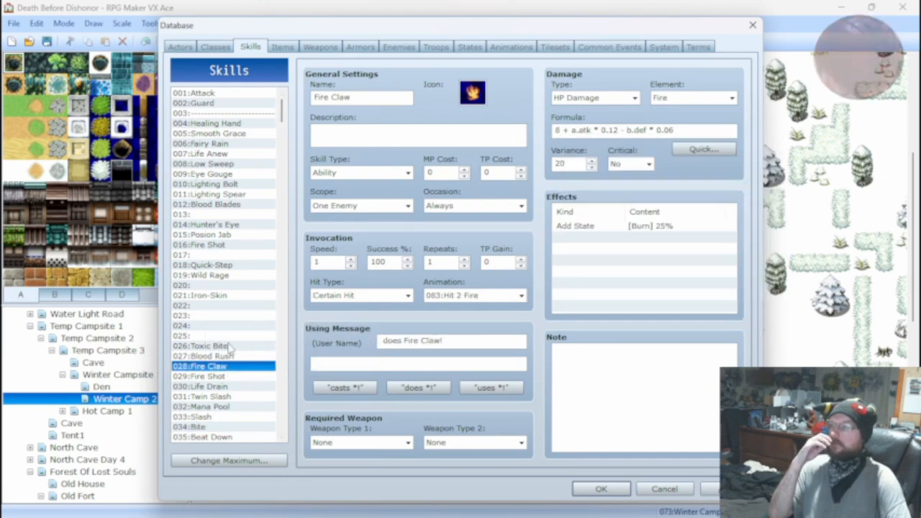
click(214, 376)
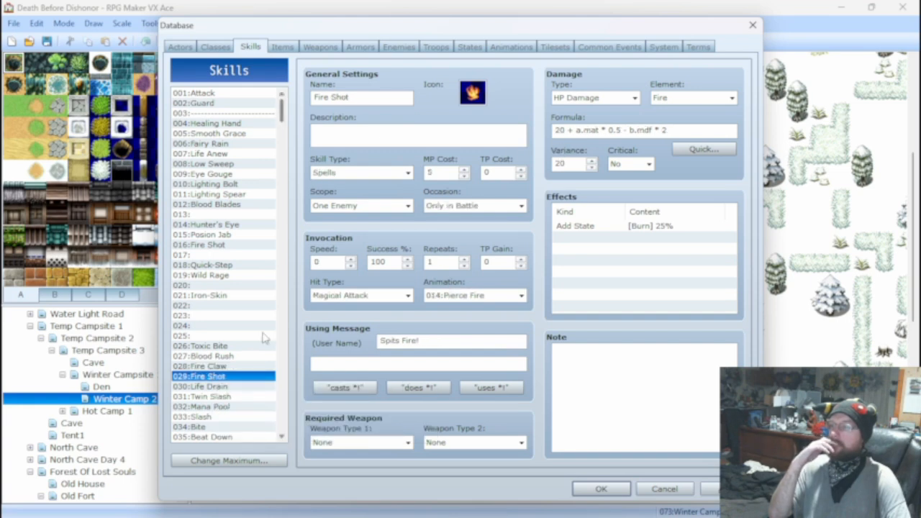
click(216, 366)
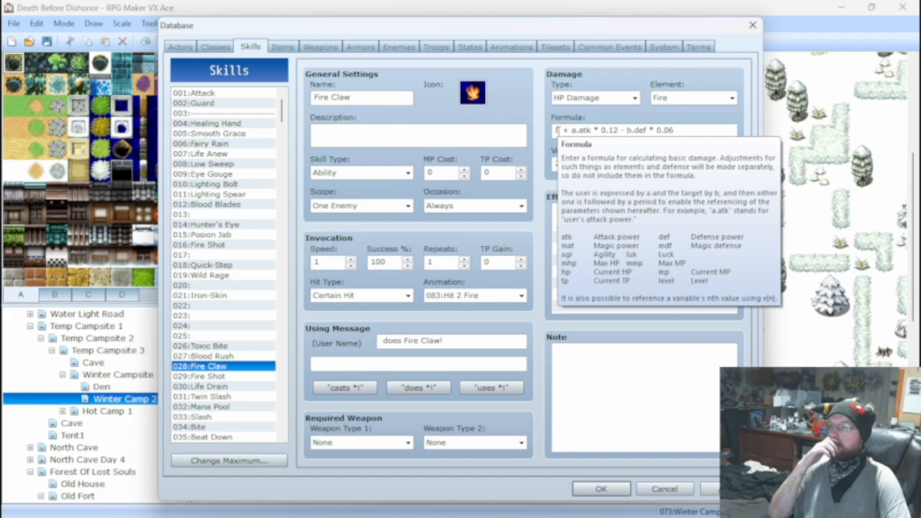
click(205, 426)
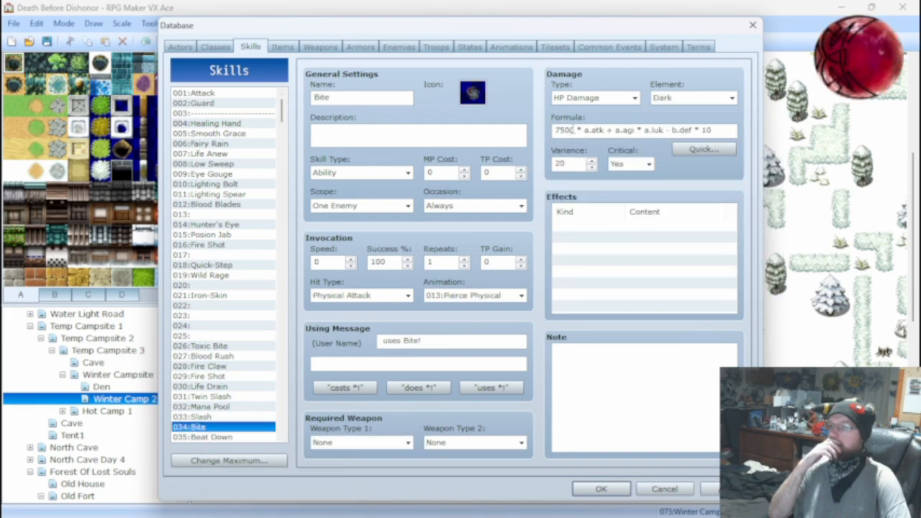
double_click(565, 130)
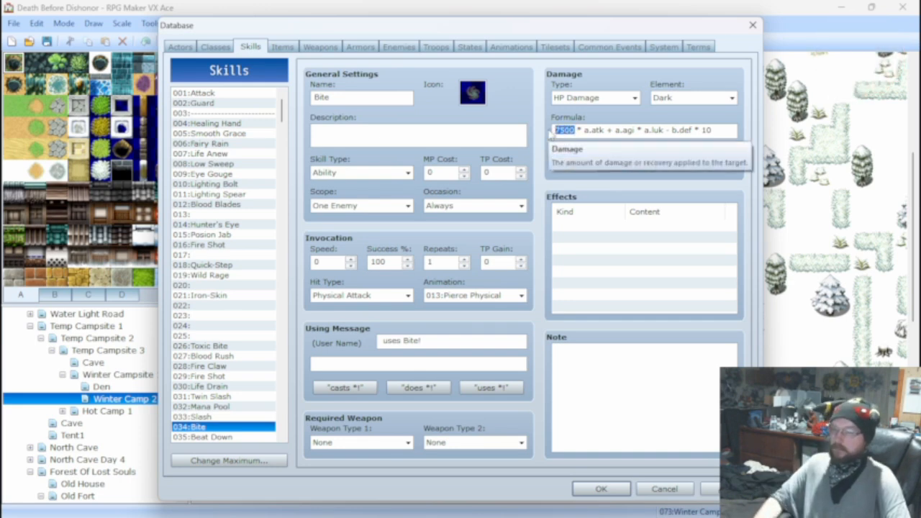
Change the beginning of the 028:Fire Claw skill's damage formula to 7500 * a.atk.
click(223, 369)
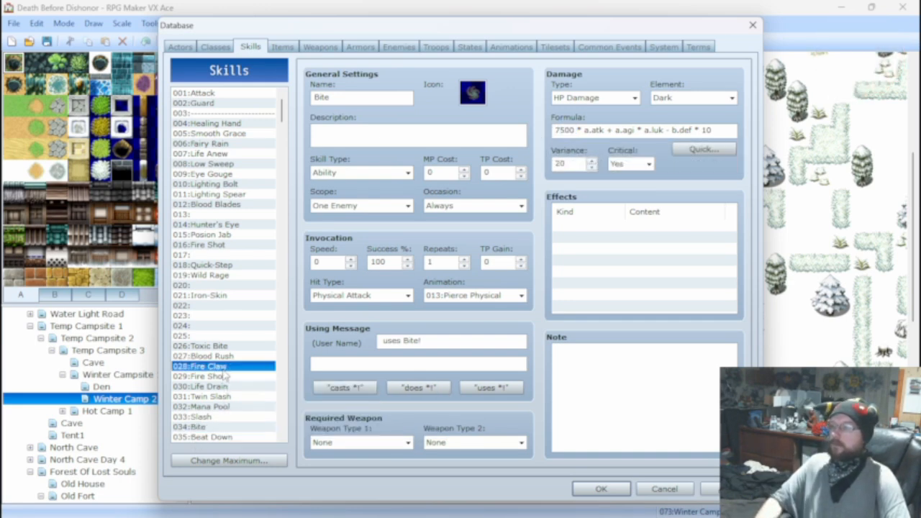
click(558, 129)
click(556, 130)
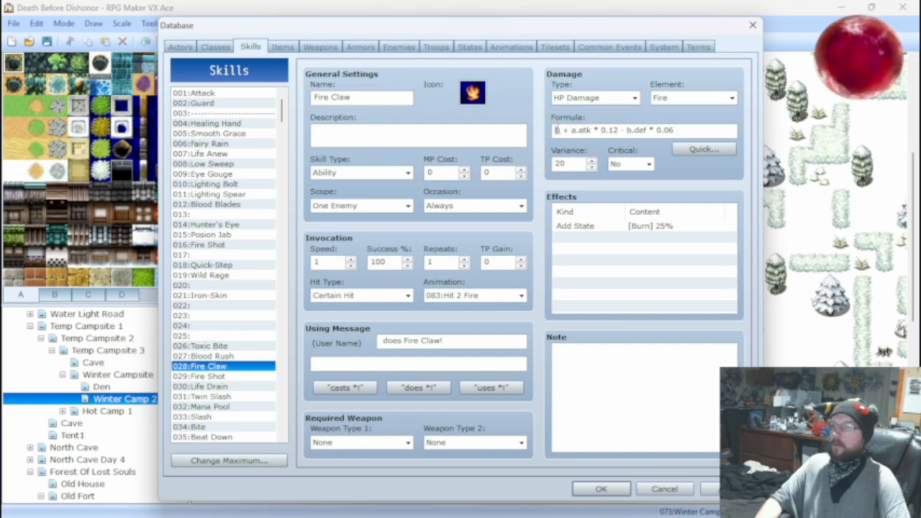
text(7500)
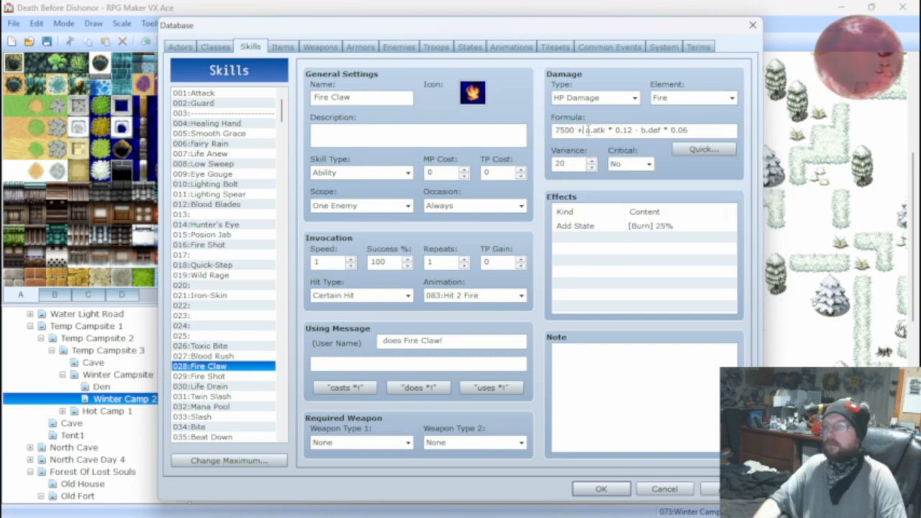
key(Delete)
key(Delete)
text(*)
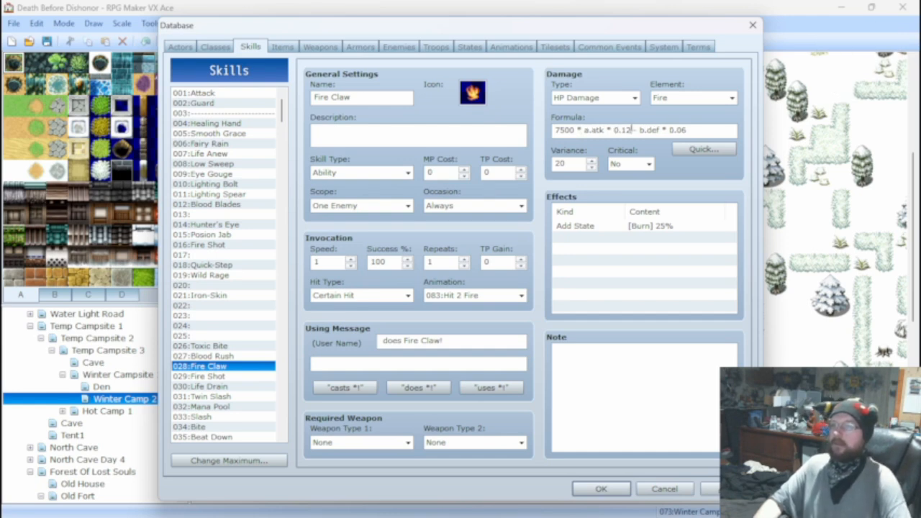
Make Fire Claw's formula add a.atk to 7500 instead of multiplying, and set the a.atk multiplier to 10.
key(BackSpace)
key(BackSpace)
key(BackSpace)
key(BackSpace)
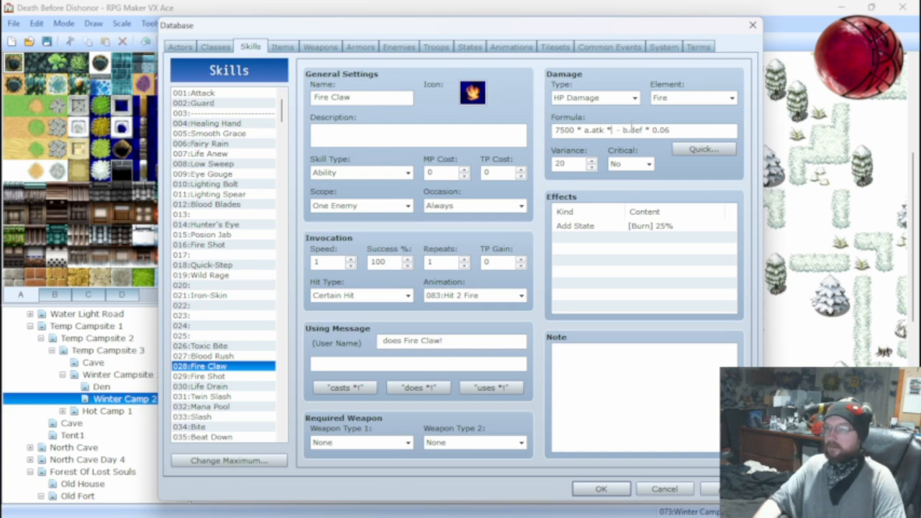
key(BackSpace)
key(BackSpace)
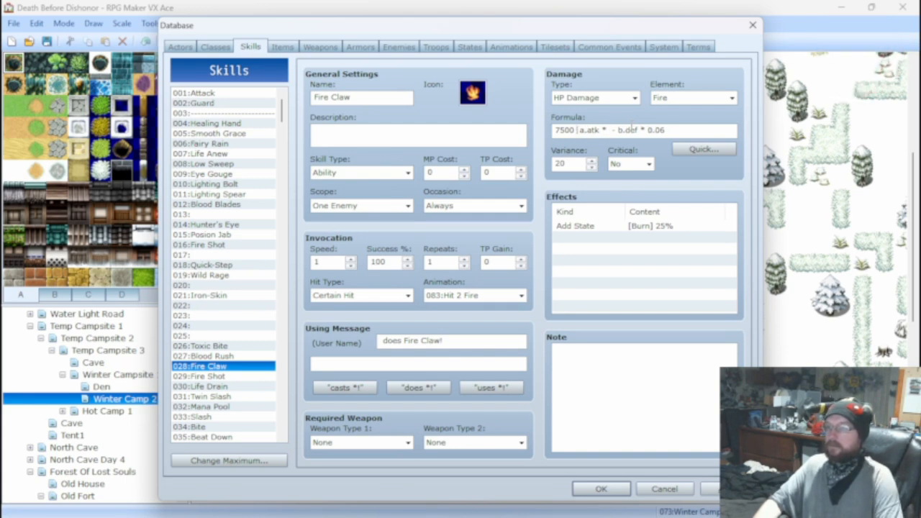
text(+)
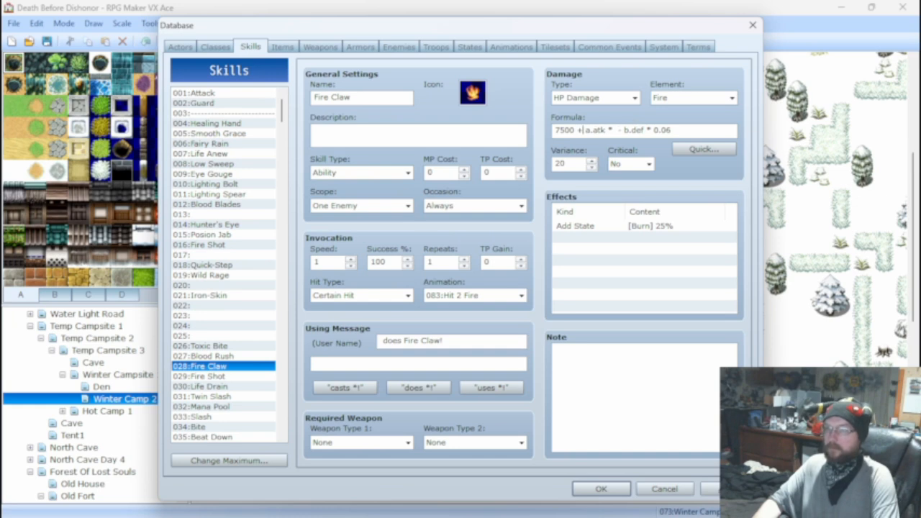
key(Right)
key(Right)
key(Right)
key(Right)
key(Right)
key(Right)
key(Right)
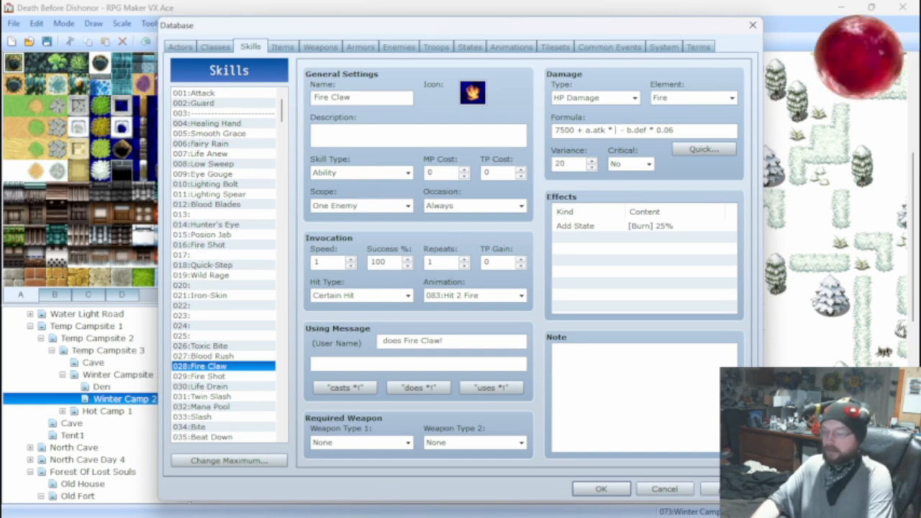
text(10)
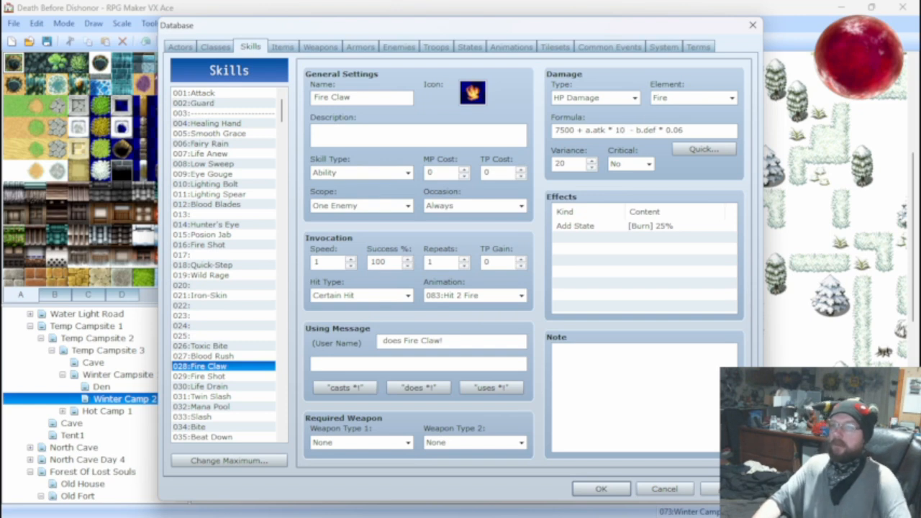
Set the b.def multiplier in Fire Claw's formula to 4 and set Critical to Yes.
key(End)
key(BackSpace)
key(BackSpace)
key(BackSpace)
key(BackSpace)
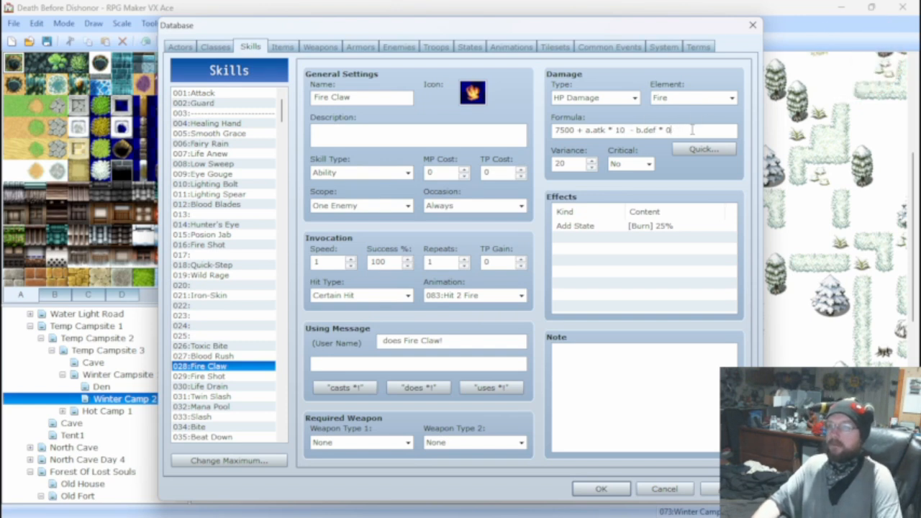
text(4)
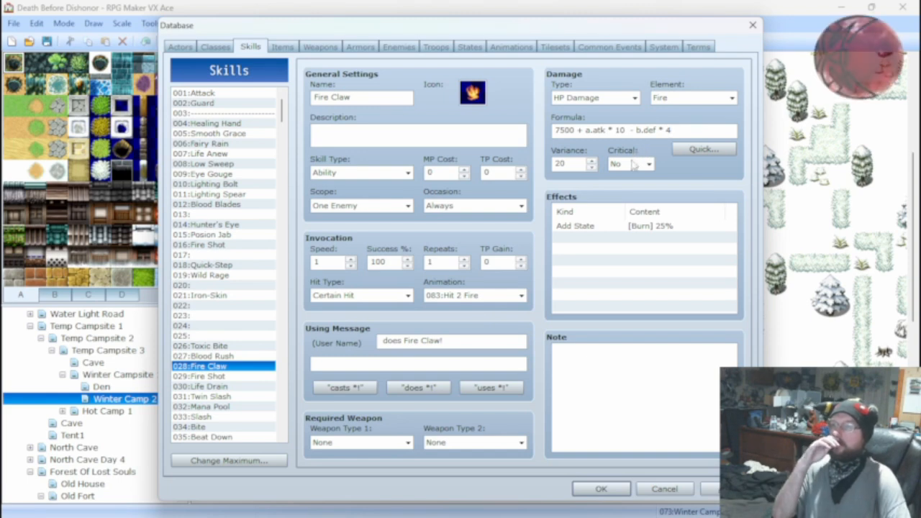
click(630, 163)
click(624, 183)
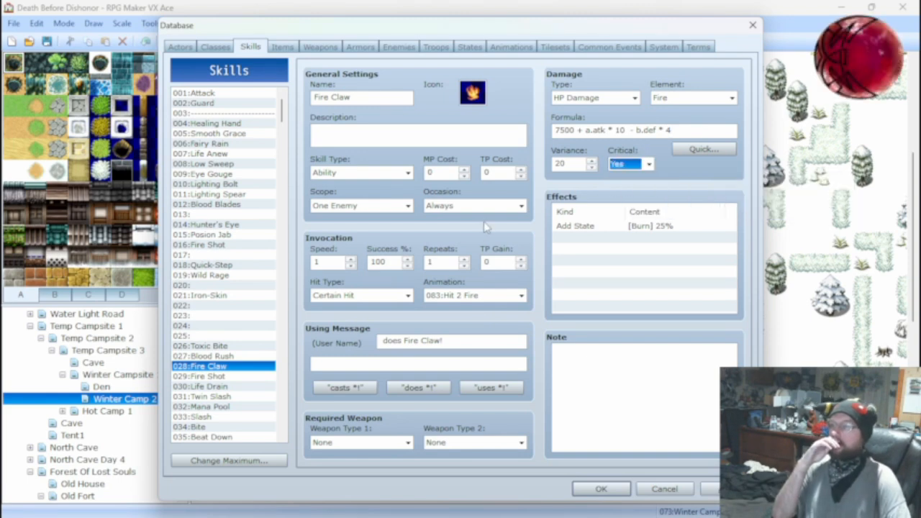
Rename the 027:Blood Rush skill to Earth Rush and set its using message to "does Earth Rush!".
click(237, 357)
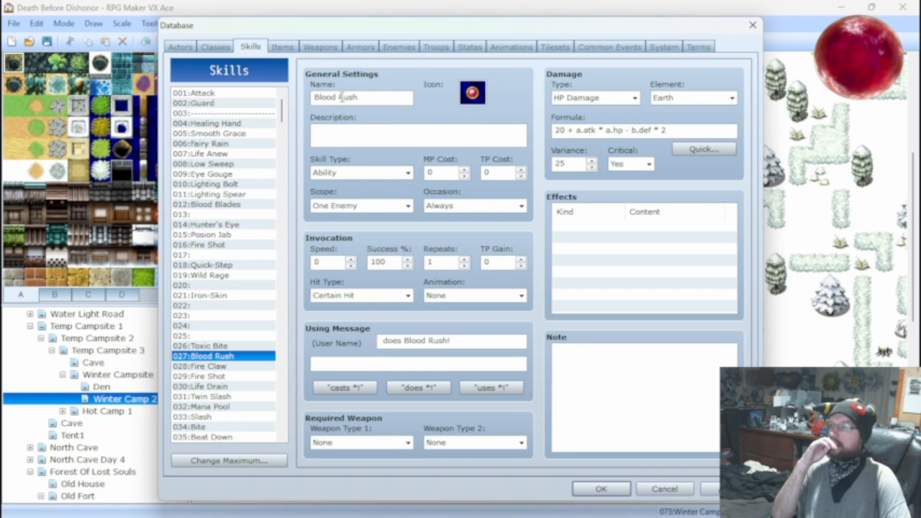
drag(335, 96, 314, 100)
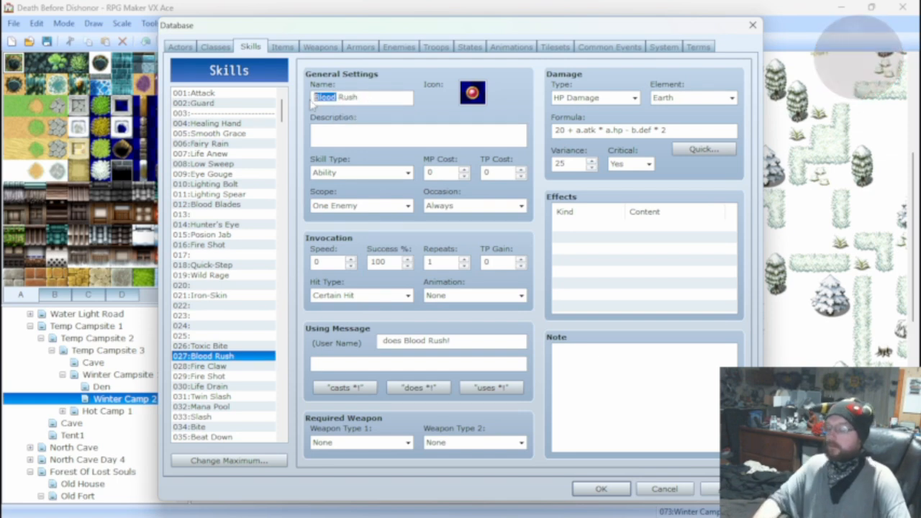
text(Eat)
key(BackSpace)
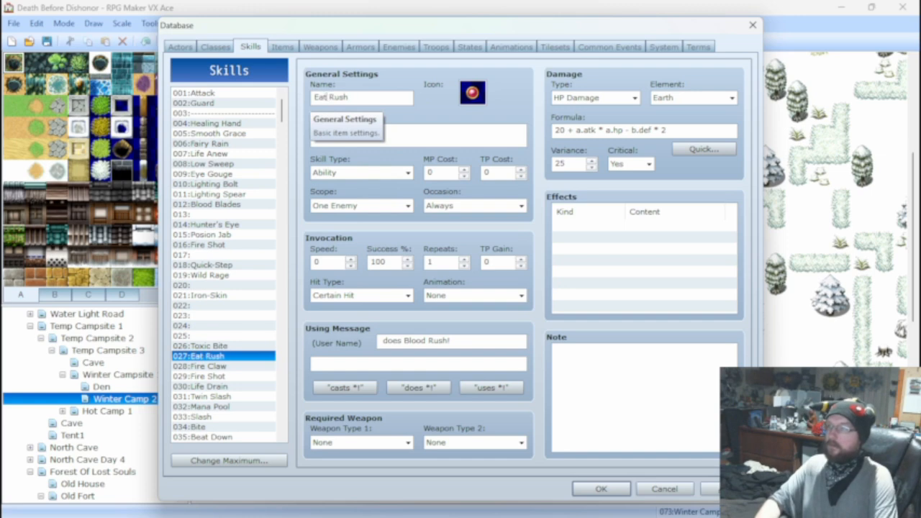
text(rth)
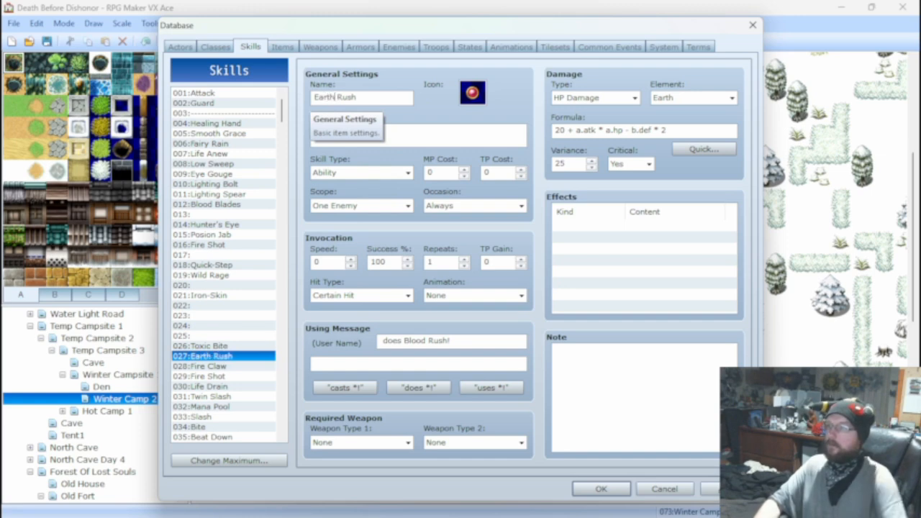
click(483, 389)
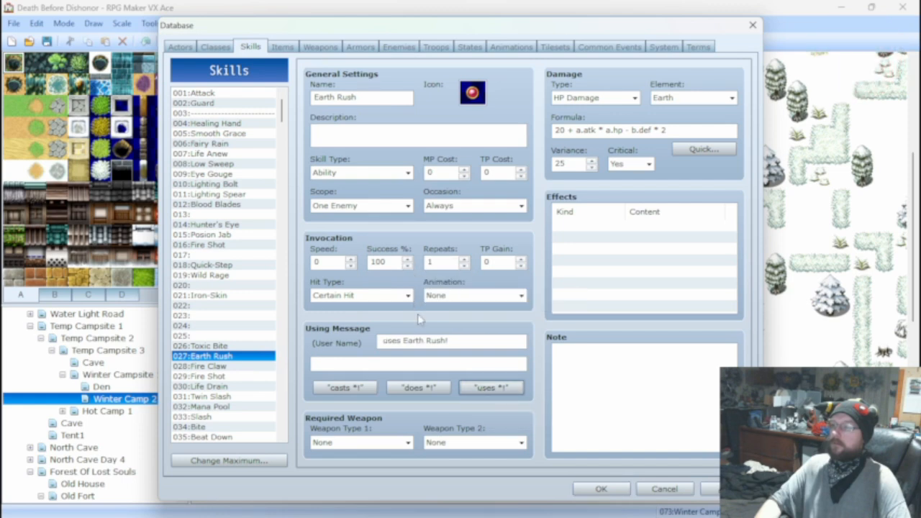
click(423, 387)
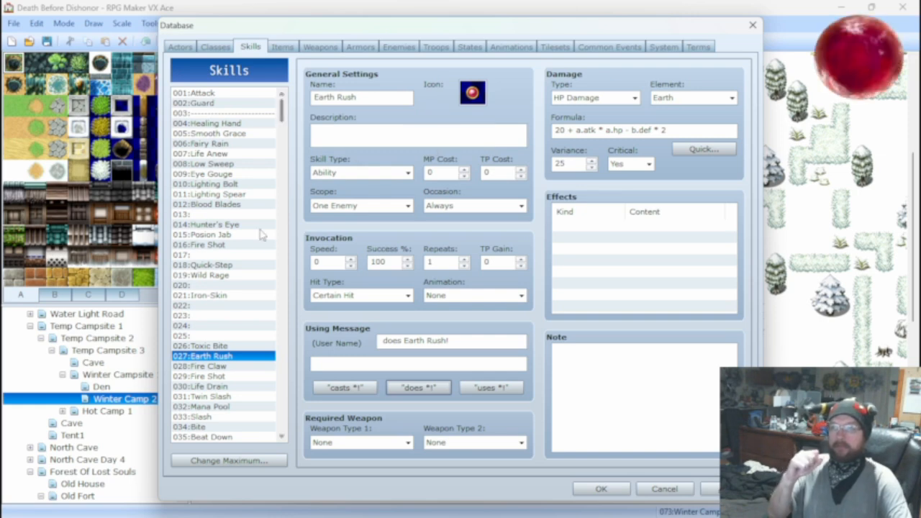
Rename skill 027 to Earth Charge and give it the green orb icon.
click(231, 216)
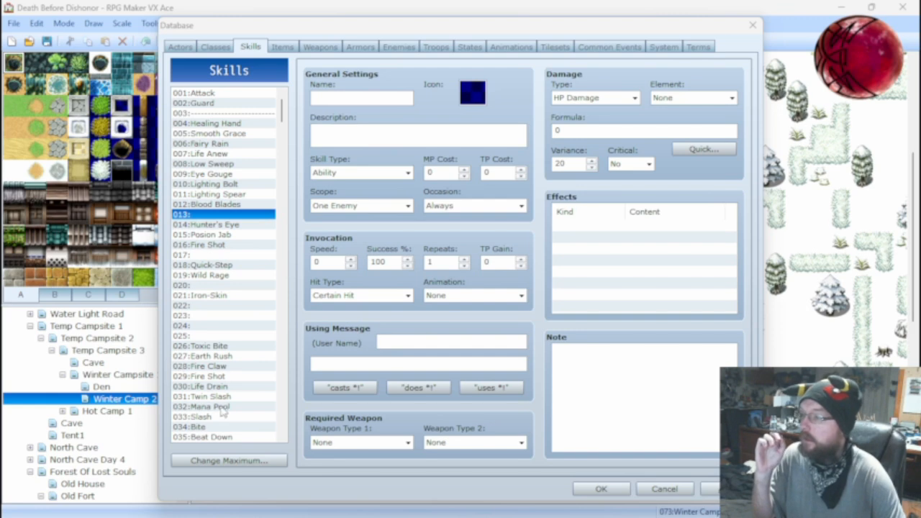
click(216, 355)
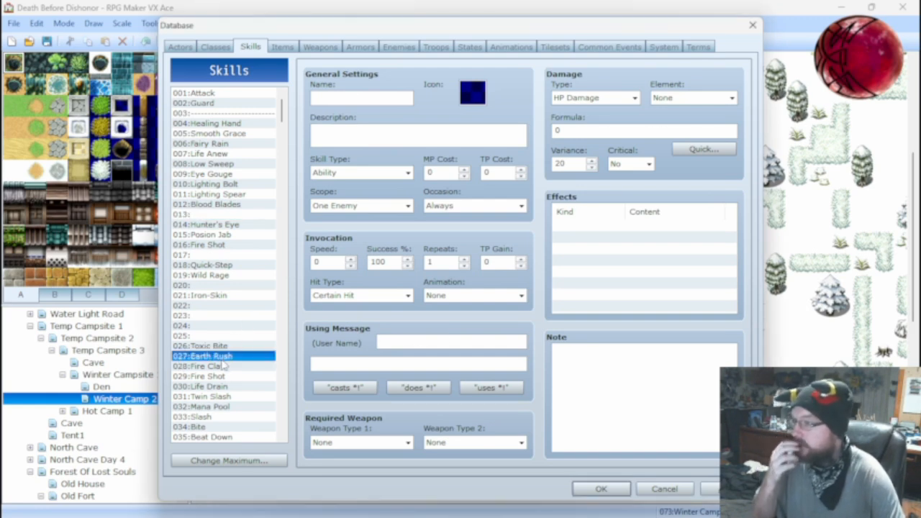
click(389, 95)
click(389, 95)
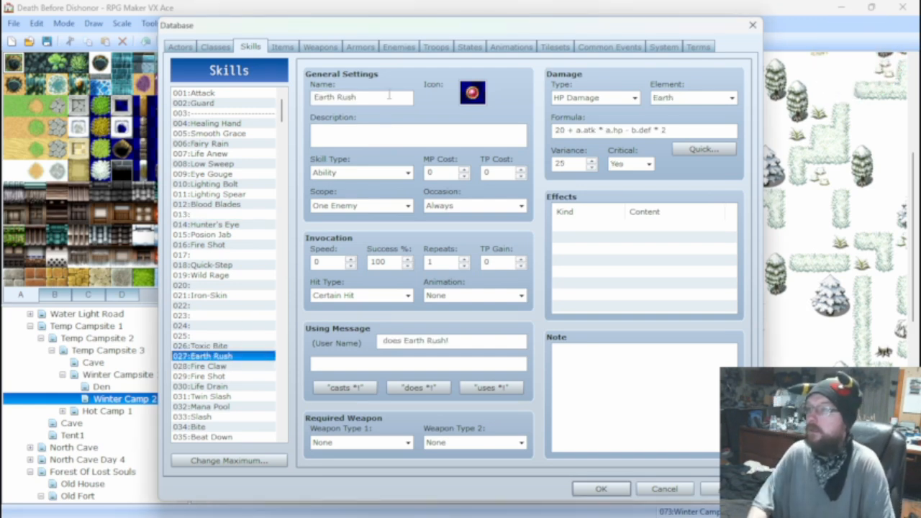
key(BackSpace)
key(BackSpace)
key(BackSpace)
key(BackSpace)
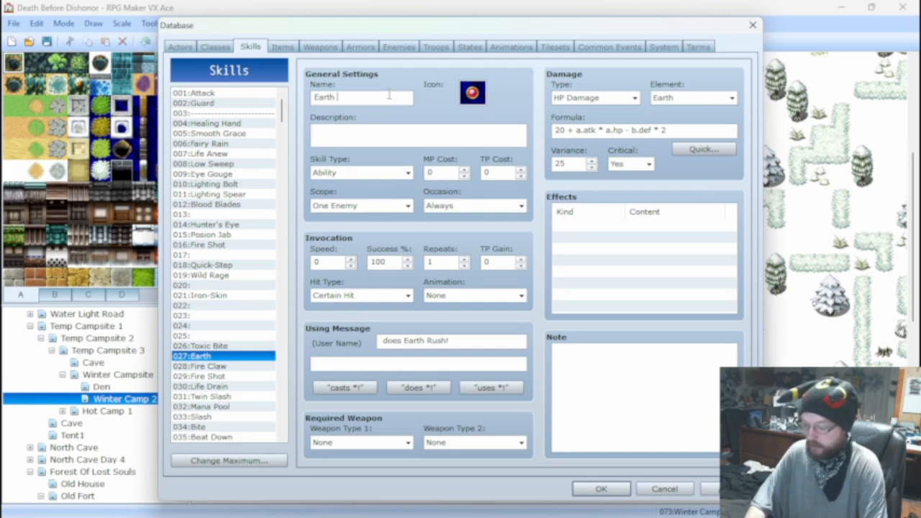
text(Ch)
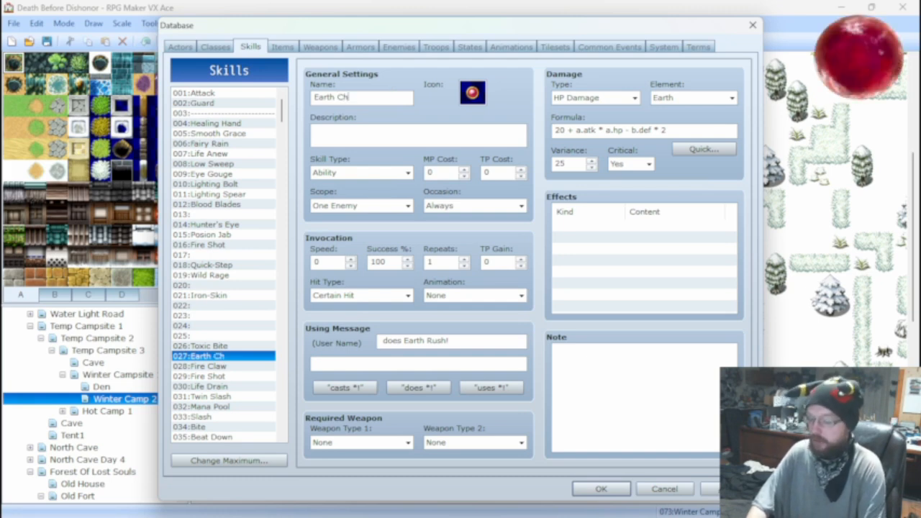
text(arge)
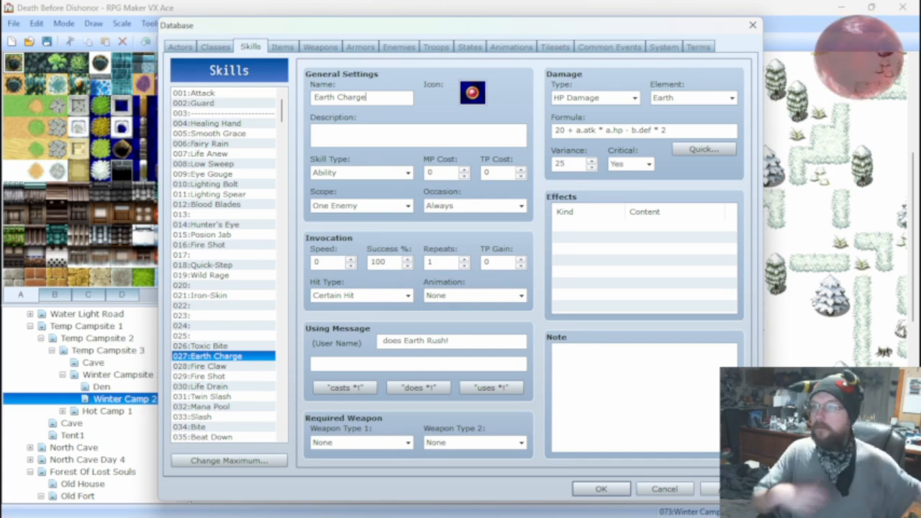
click(473, 92)
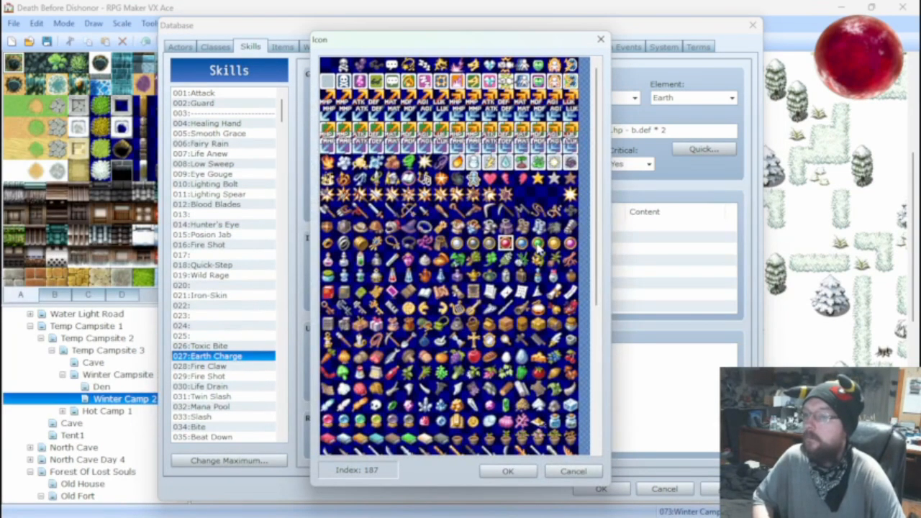
click(507, 468)
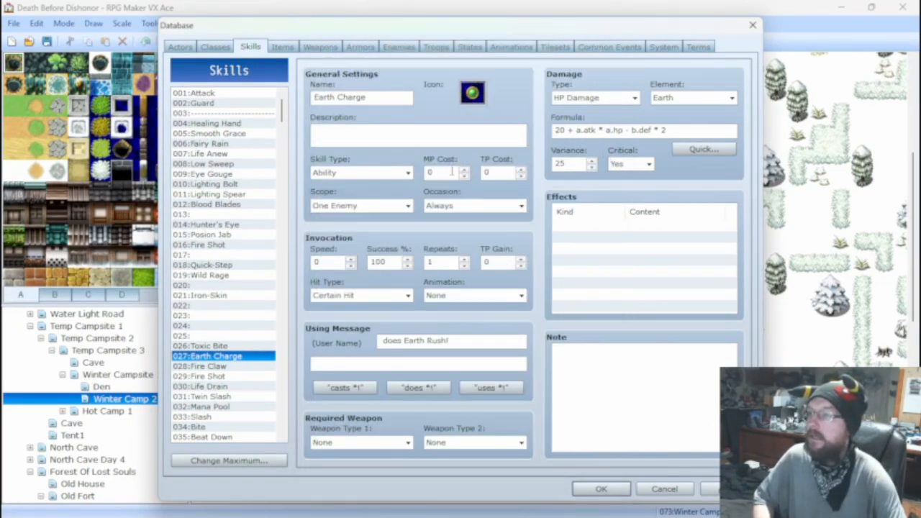
Review the Bite and Fire Claw skills, and examine the Enrage Razorback enemy's stats and action patterns.
click(215, 426)
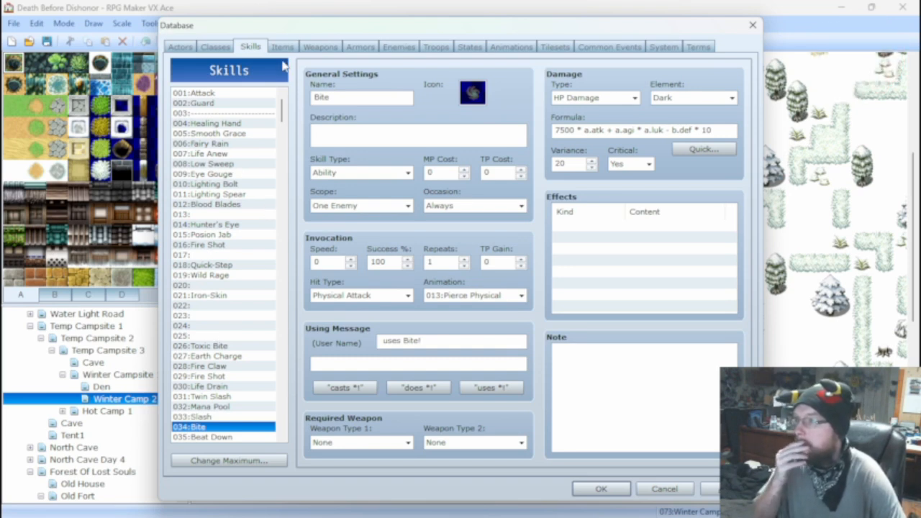
click(226, 365)
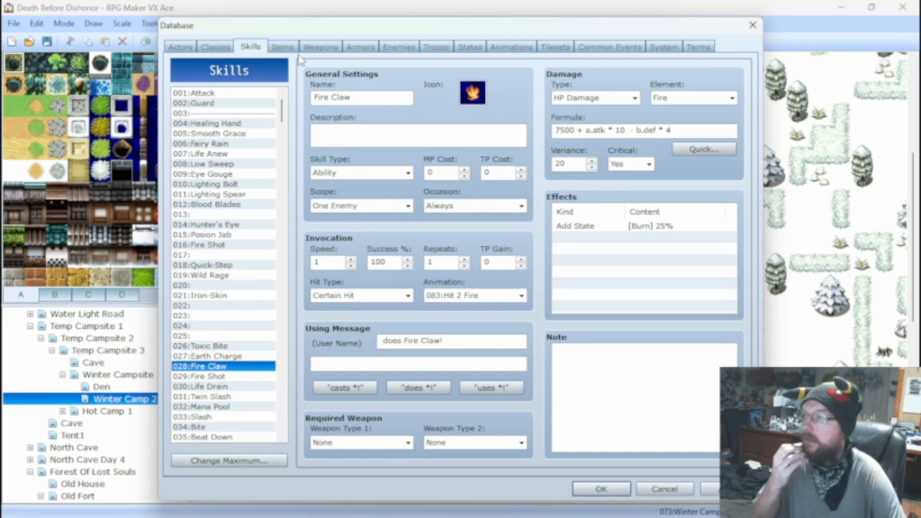
click(393, 48)
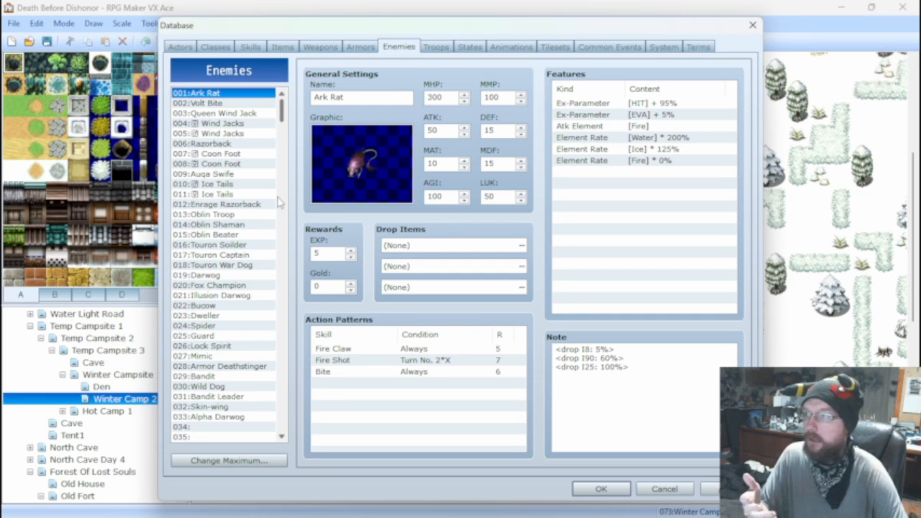
click(238, 204)
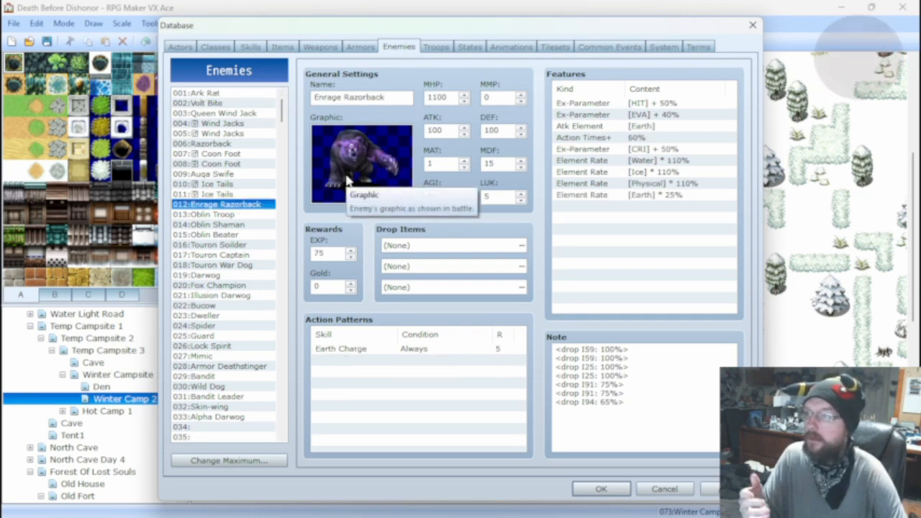
Compare the stats, features and action patterns of Alpha Darwog, Oblin Shaman through Touron Captain, Skin-wing and Volt Bite.
click(223, 417)
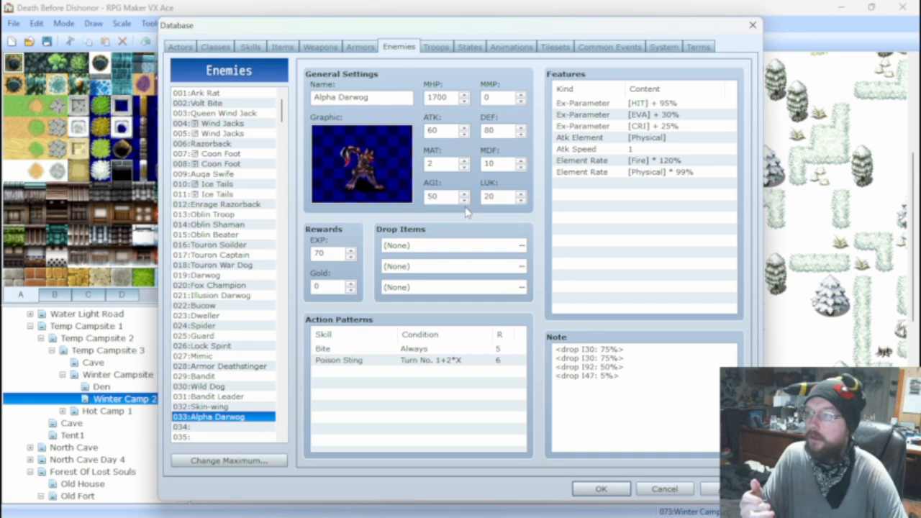
click(241, 224)
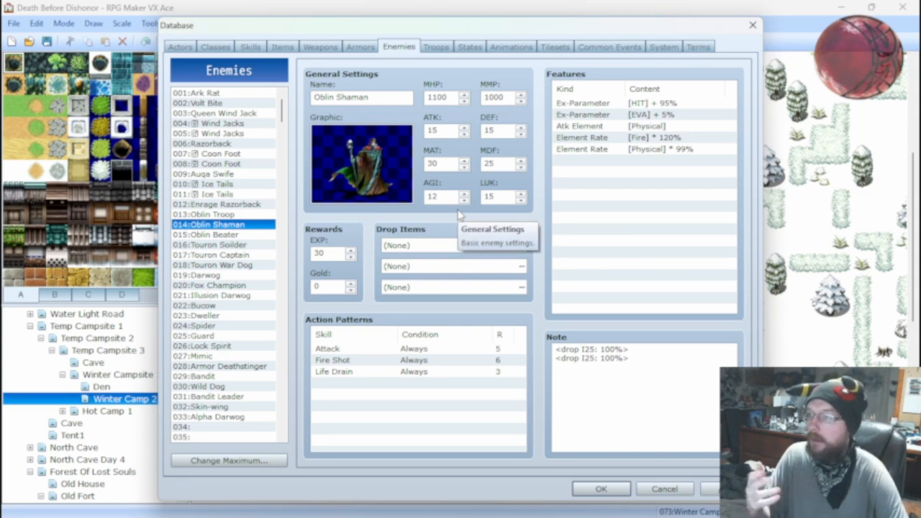
key(Down)
key(Down)
key(Down)
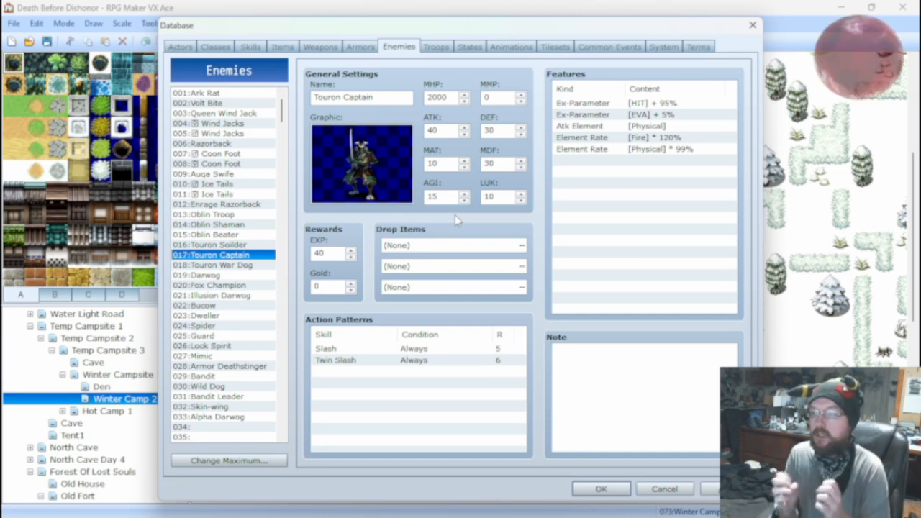
click(205, 407)
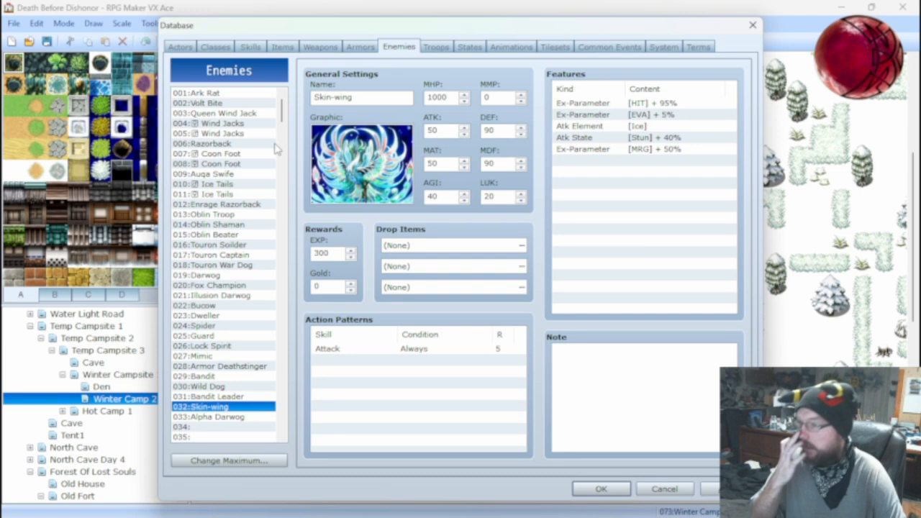
click(247, 113)
click(225, 106)
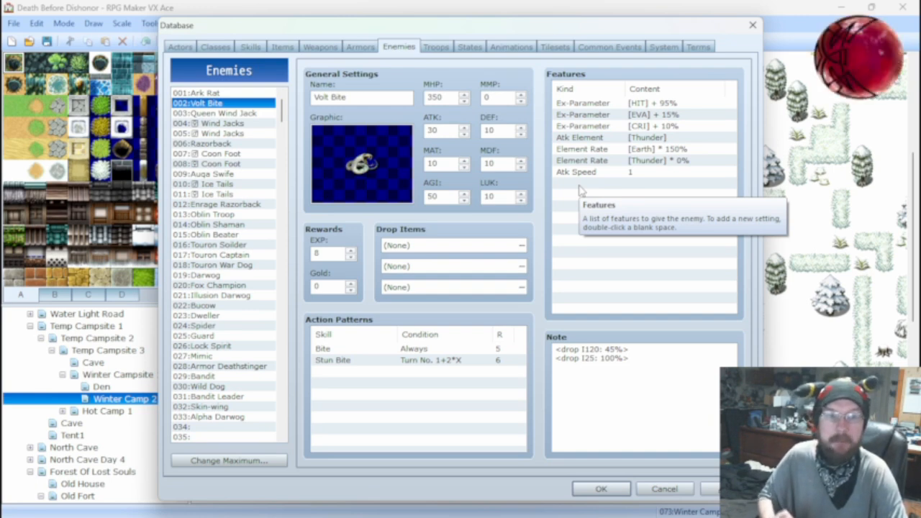
Remove the Physical element rate from the Darwog enemy's features and apply the database changes.
click(201, 276)
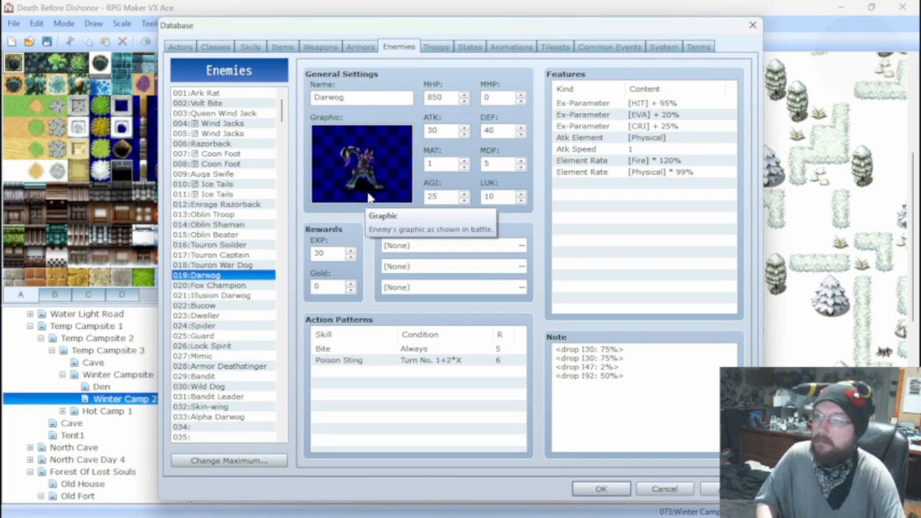
click(596, 174)
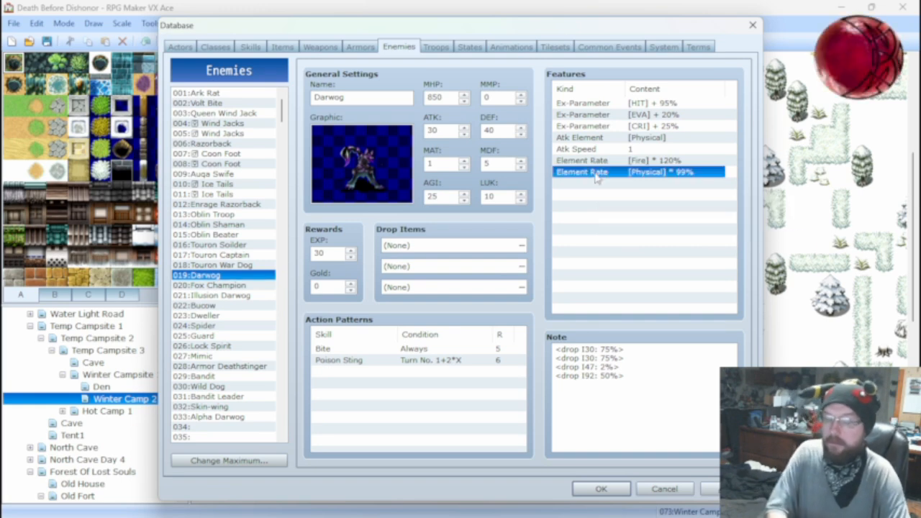
key(Delete)
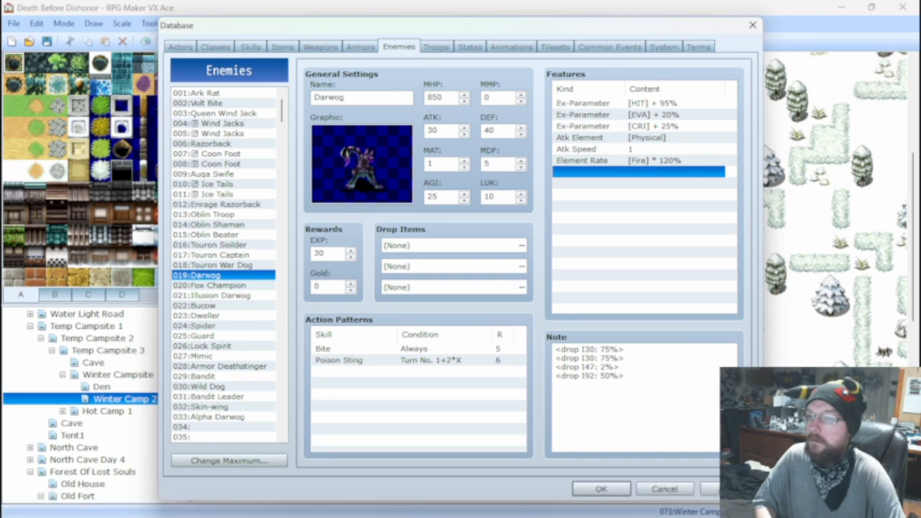
click(726, 489)
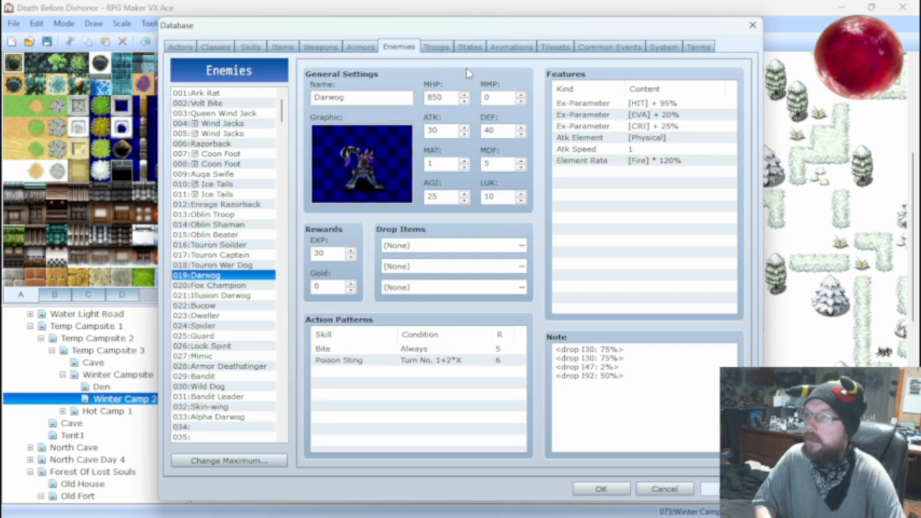
Run a battle test against the Ark Rat*2 troop with the existing party, attack once, and close the test.
click(435, 48)
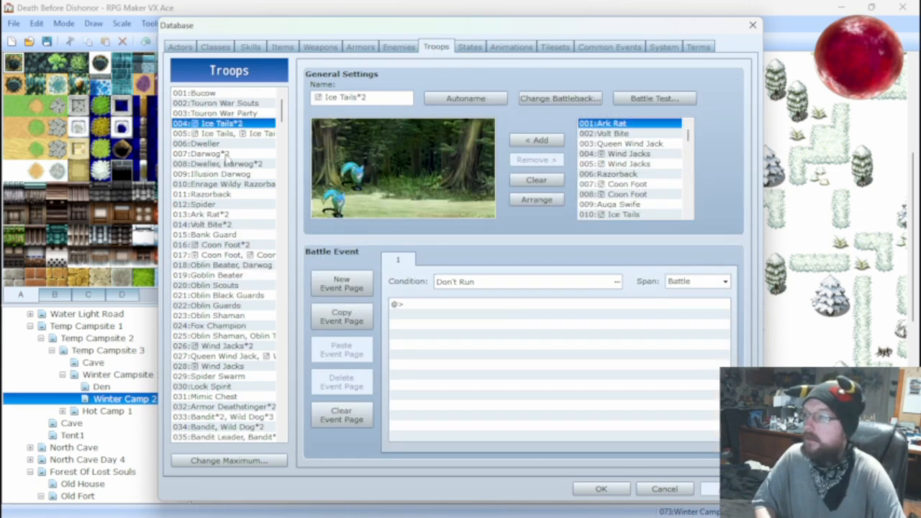
click(214, 214)
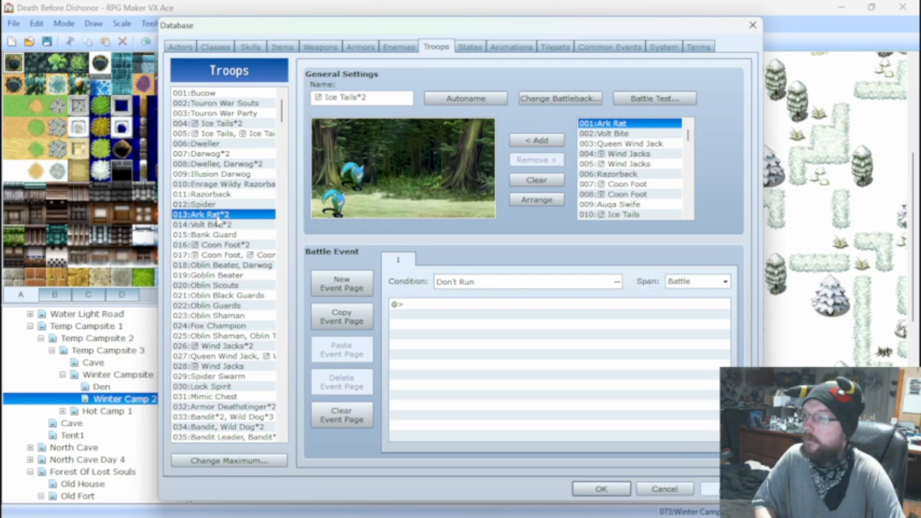
click(646, 98)
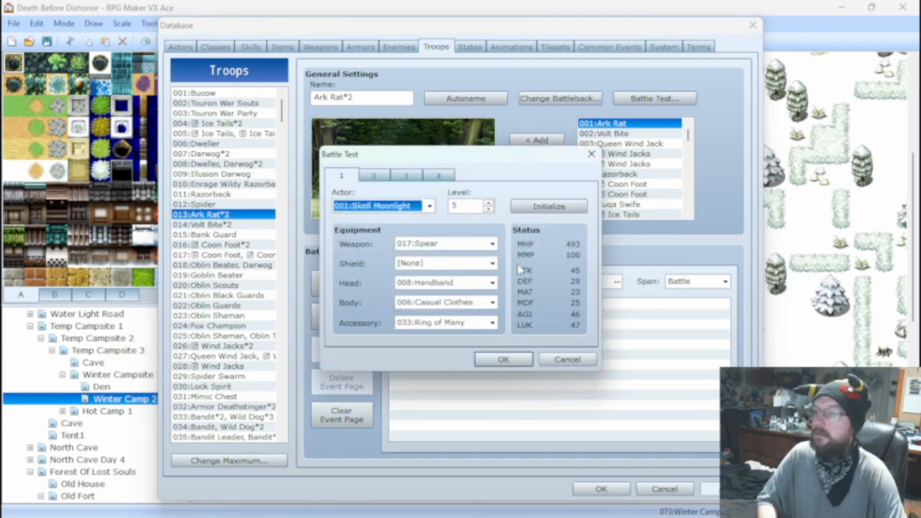
click(501, 360)
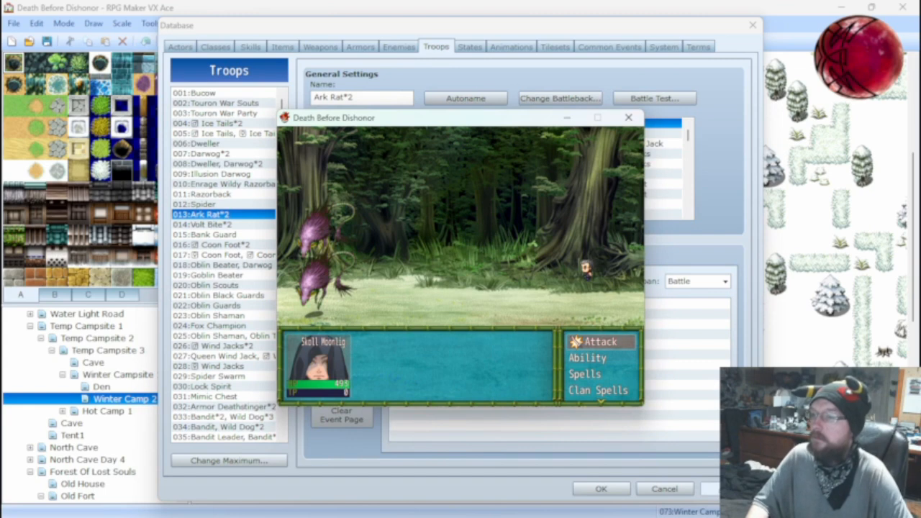
key(Return)
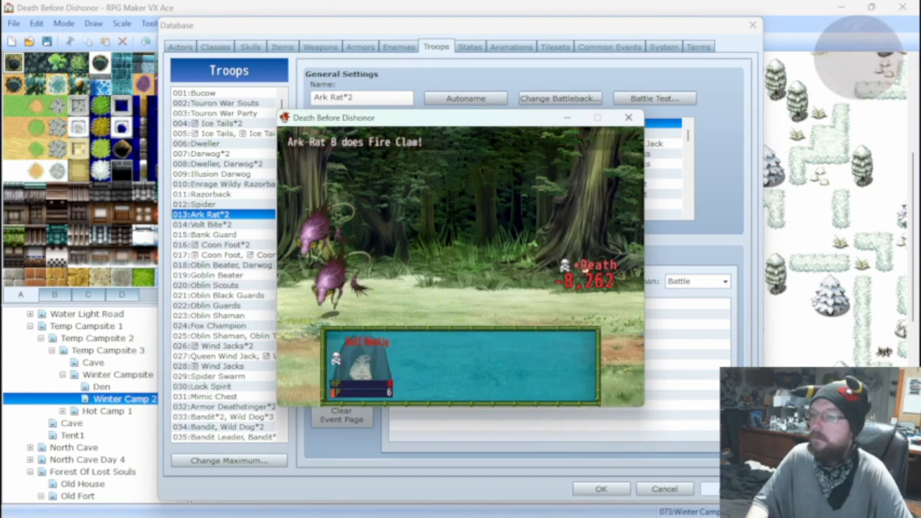
click(628, 117)
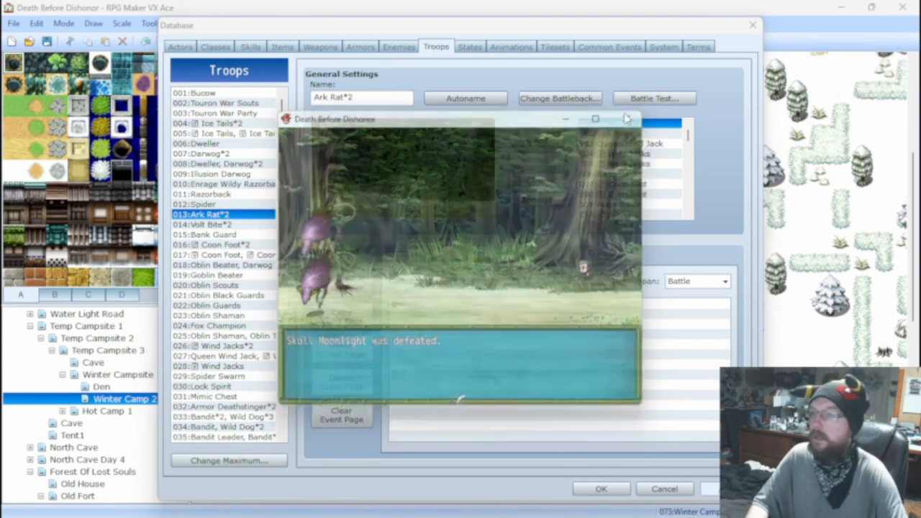
Check Bite's damage formula for comparison and set the base value in Fire Claw's formula to 50.
click(251, 47)
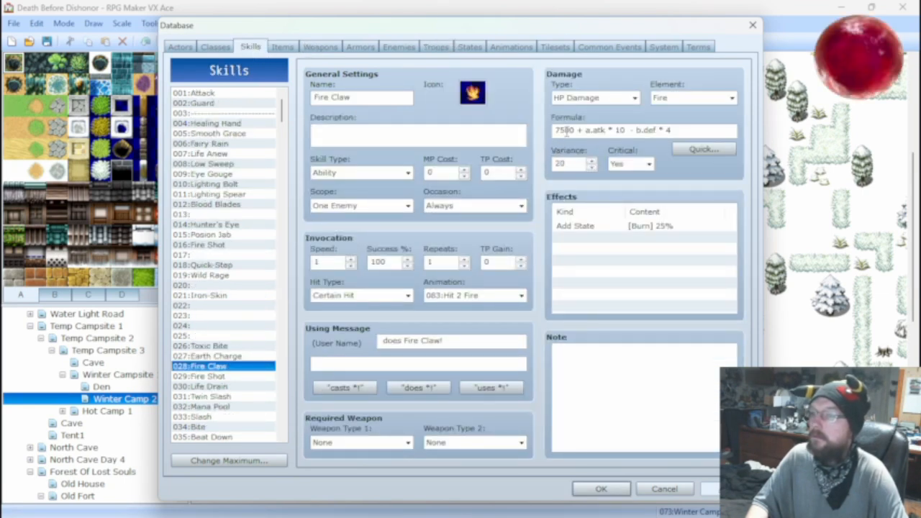
double_click(567, 130)
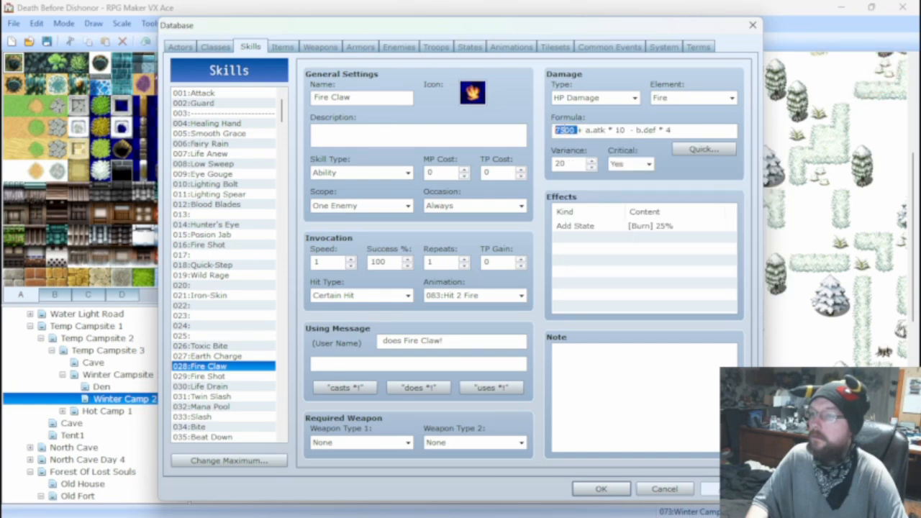
mouse_move(567, 130)
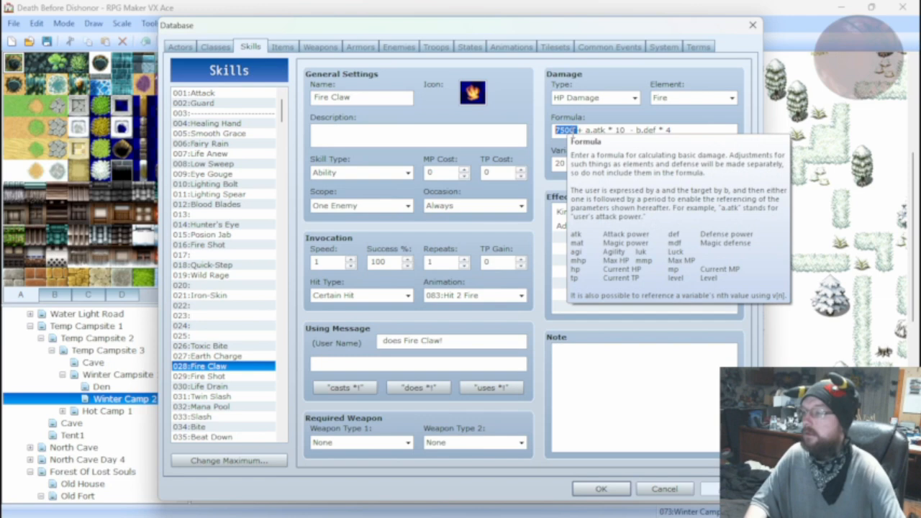
click(201, 427)
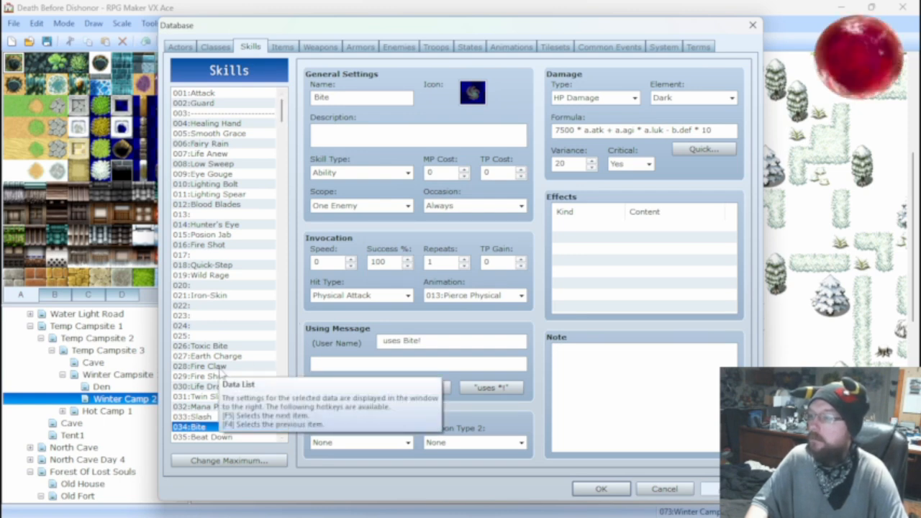
click(215, 367)
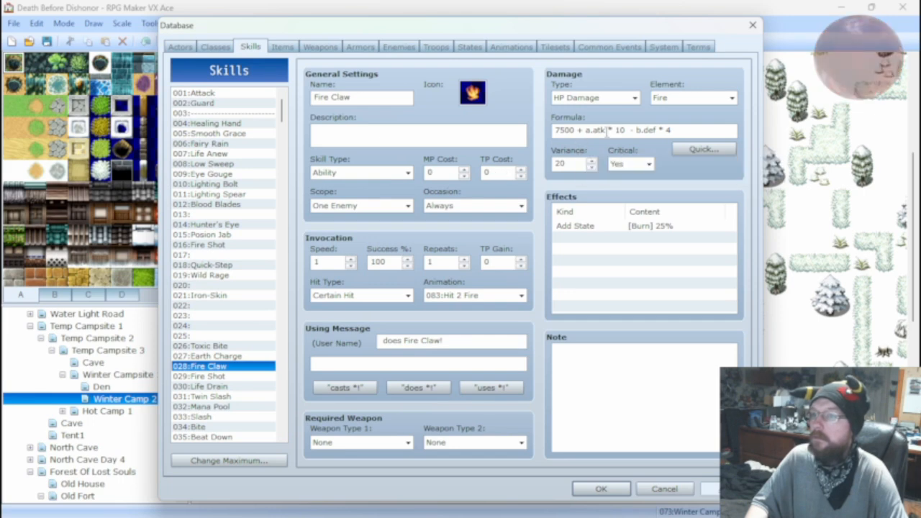
click(579, 132)
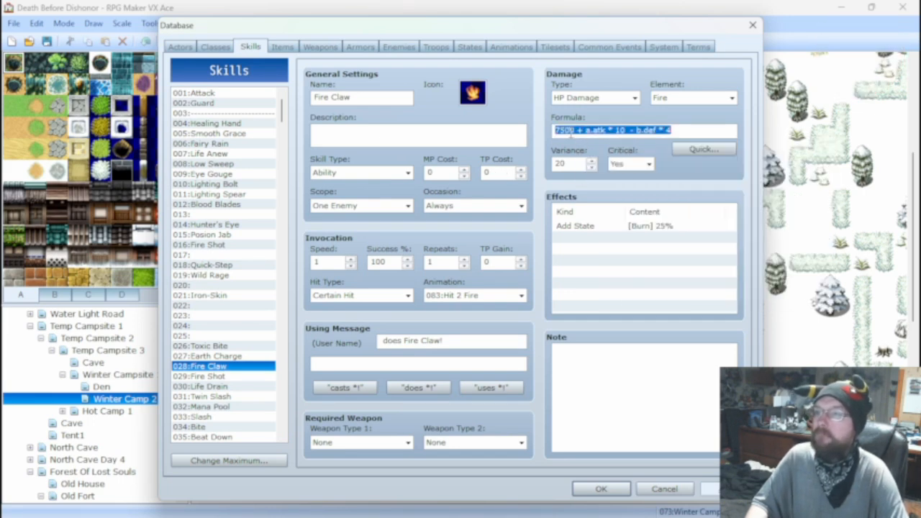
double_click(569, 130)
click(576, 130)
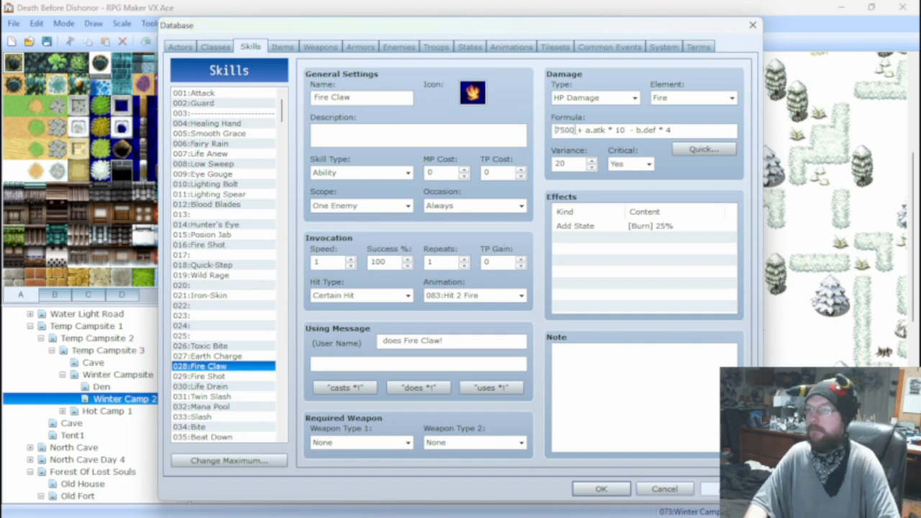
key(BackSpace)
key(BackSpace)
key(BackSpace)
key(BackSpace)
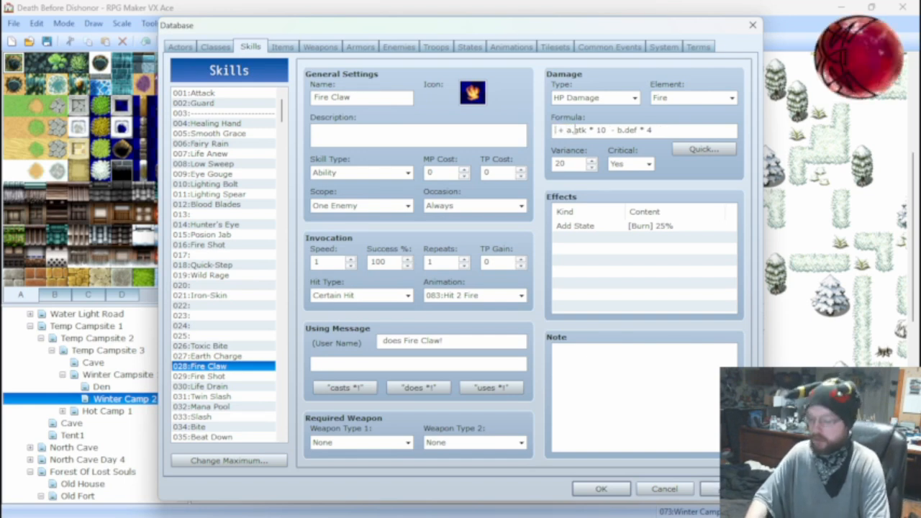
text(50)
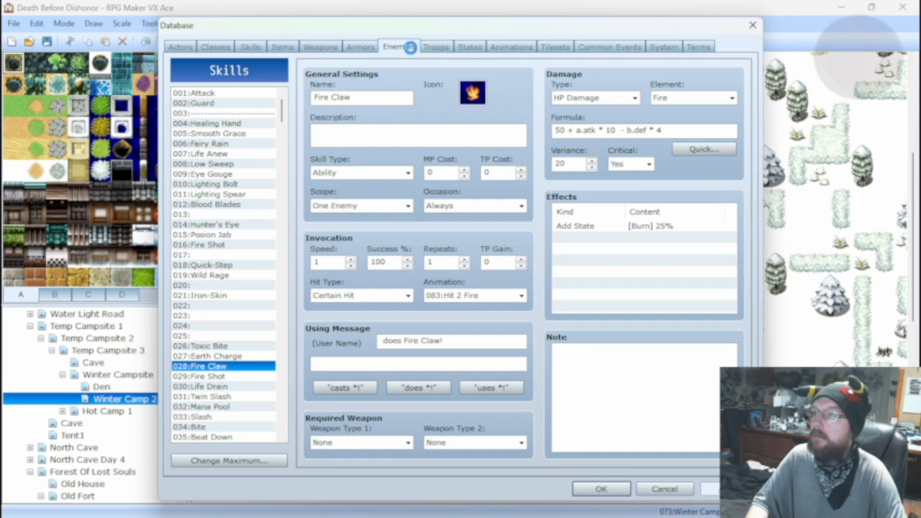
Battle test the Ark Rat*2 troop again to check Fire Claw's revised damage, and close the test.
click(400, 48)
click(435, 47)
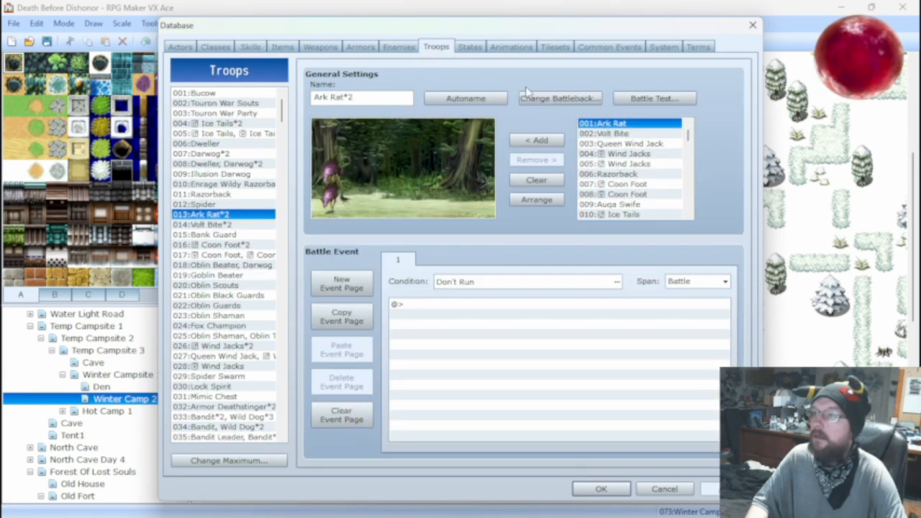
click(651, 98)
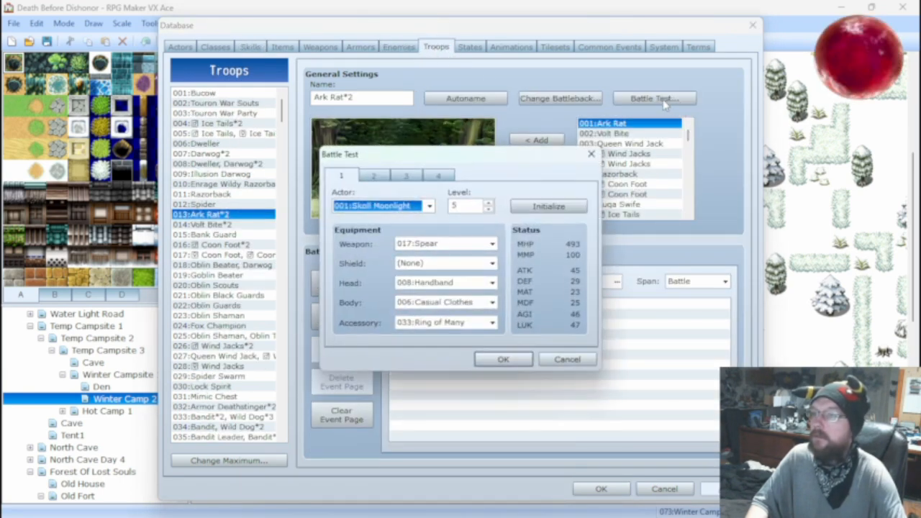
click(517, 359)
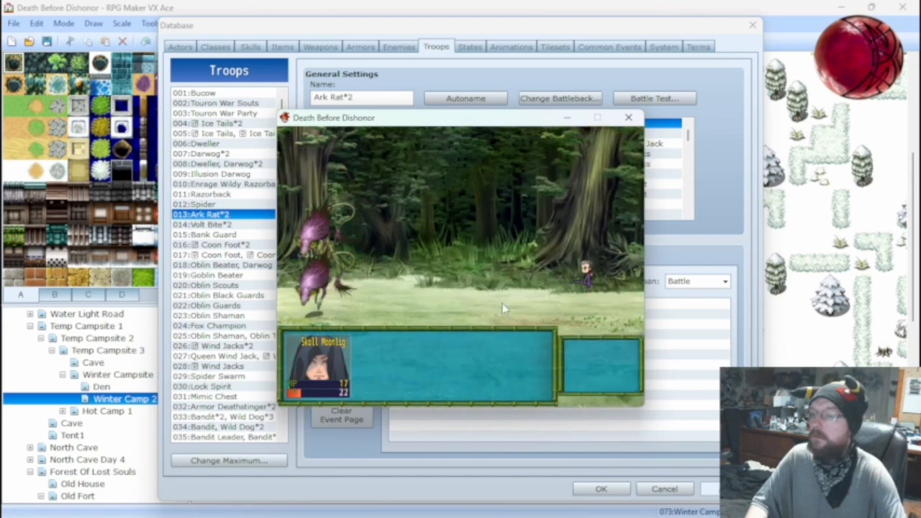
click(628, 117)
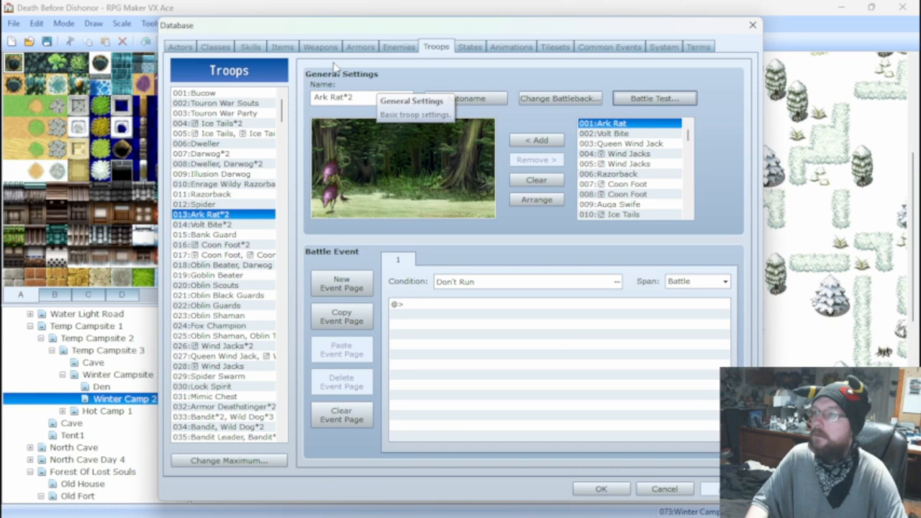
In Fire Claw's damage formula, set the a.atk multiplier to 4 and the b.def multiplier to 2.
click(252, 47)
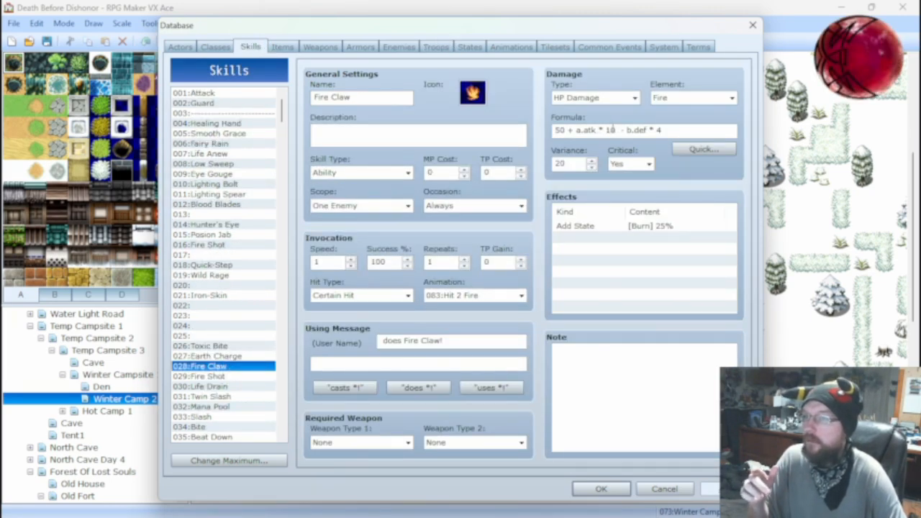
mouse_move(613, 130)
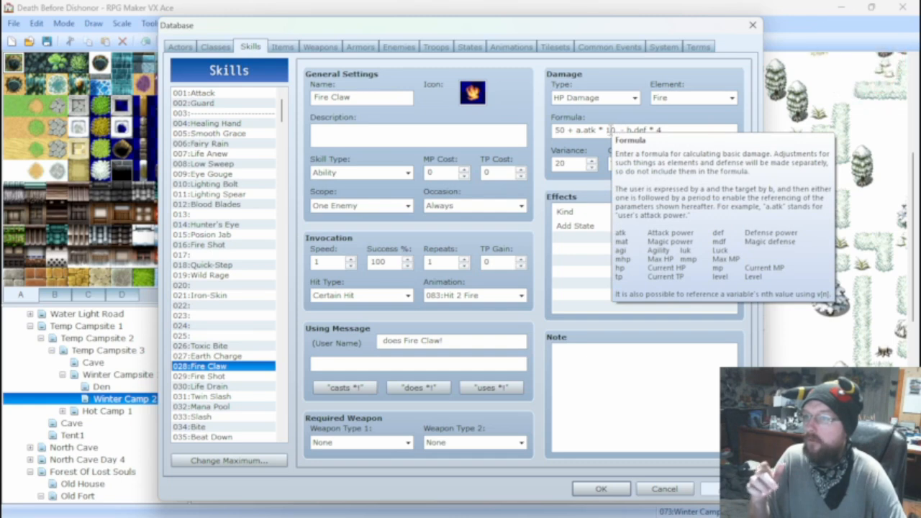
click(609, 130)
double_click(611, 130)
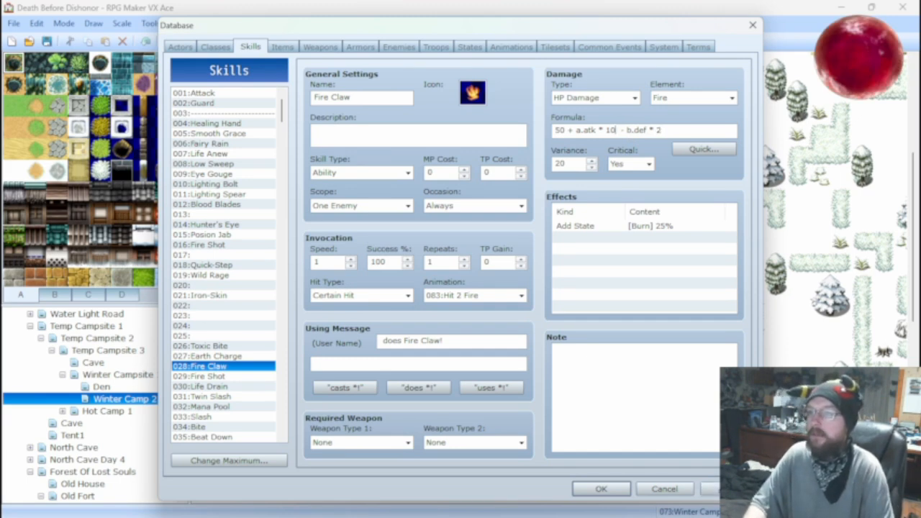
key(BackSpace)
key(BackSpace)
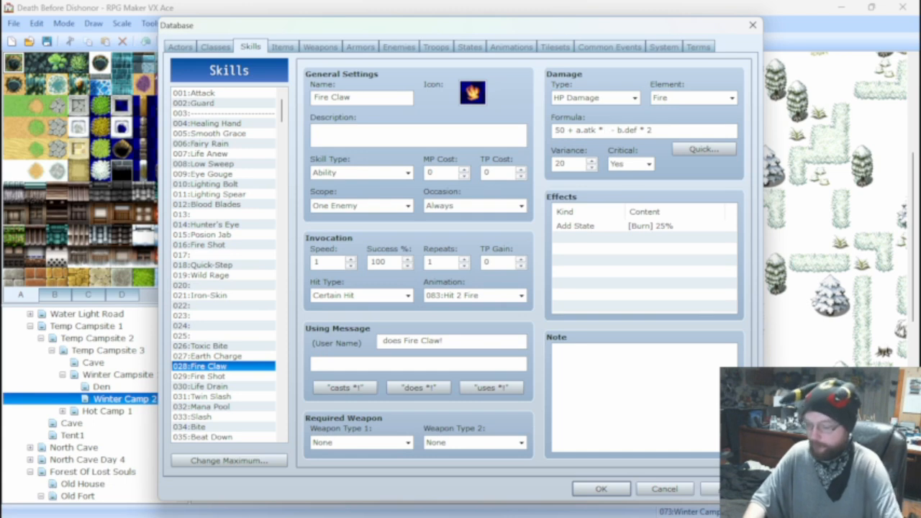
text(4)
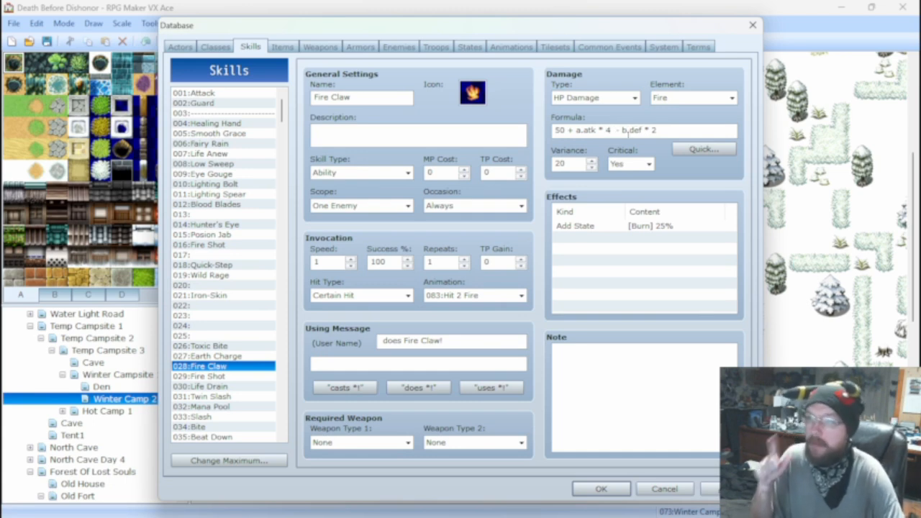
Give empty skill 022 the HP Damage type and generate a quick damage formula with base 100 and no physical or magical factor.
click(204, 305)
click(594, 98)
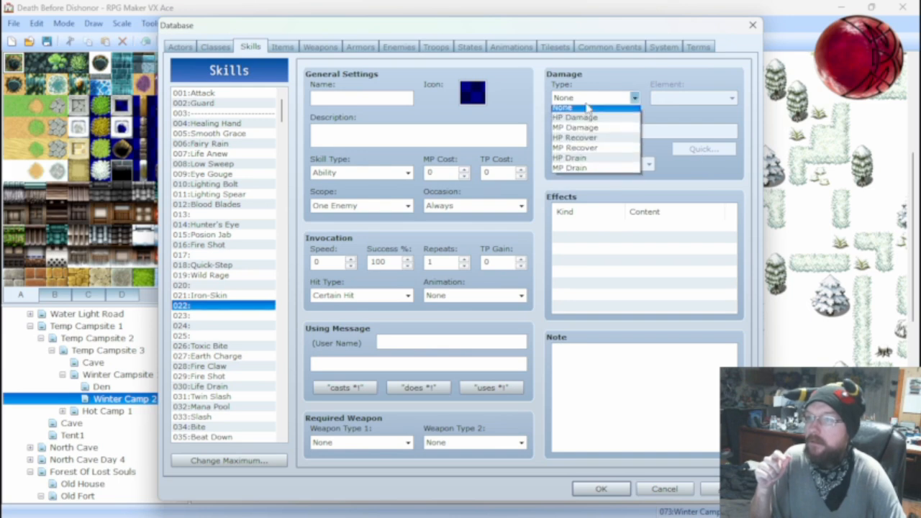
click(576, 109)
click(703, 149)
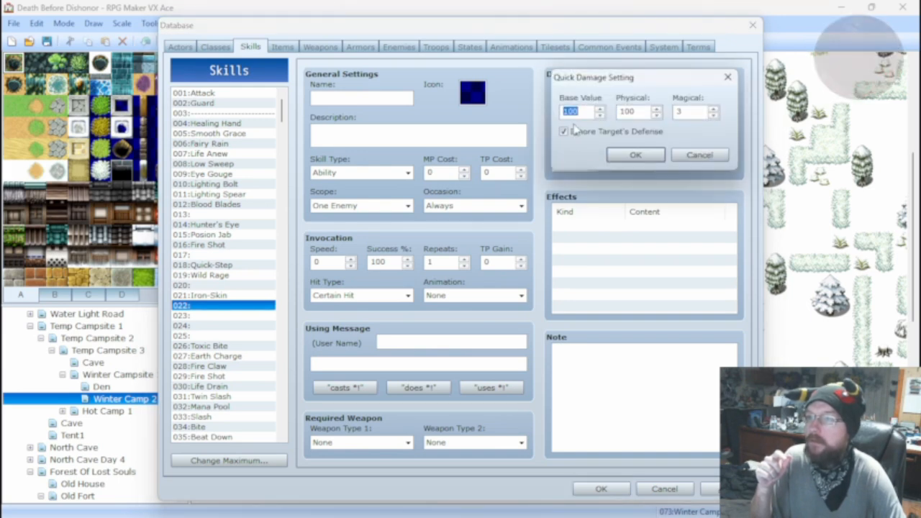
key(Tab)
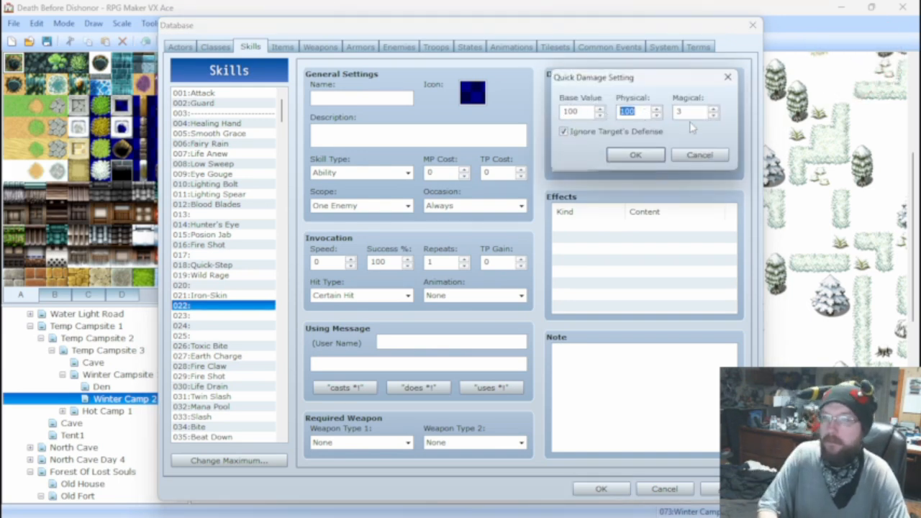
key(BackSpace)
key(Tab)
key(BackSpace)
click(636, 155)
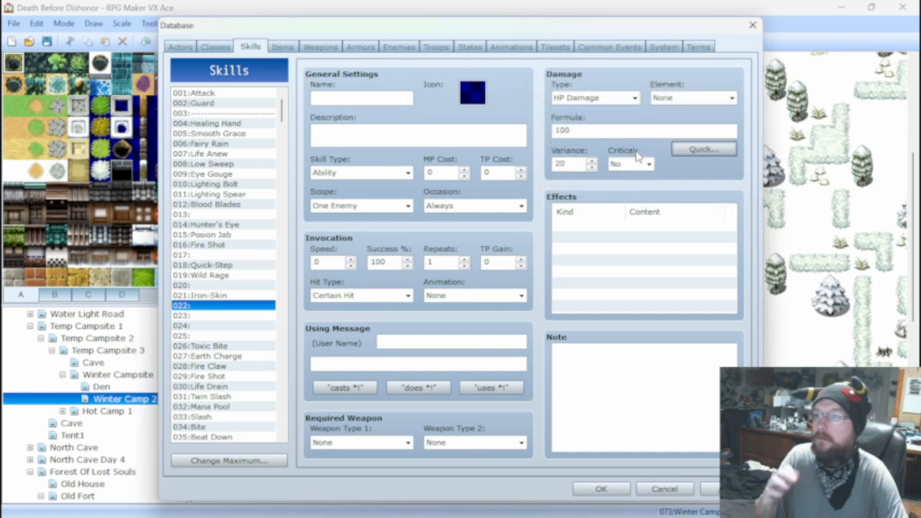
Regenerate skill 022's damage formula with a quick physical value of 5.
click(705, 149)
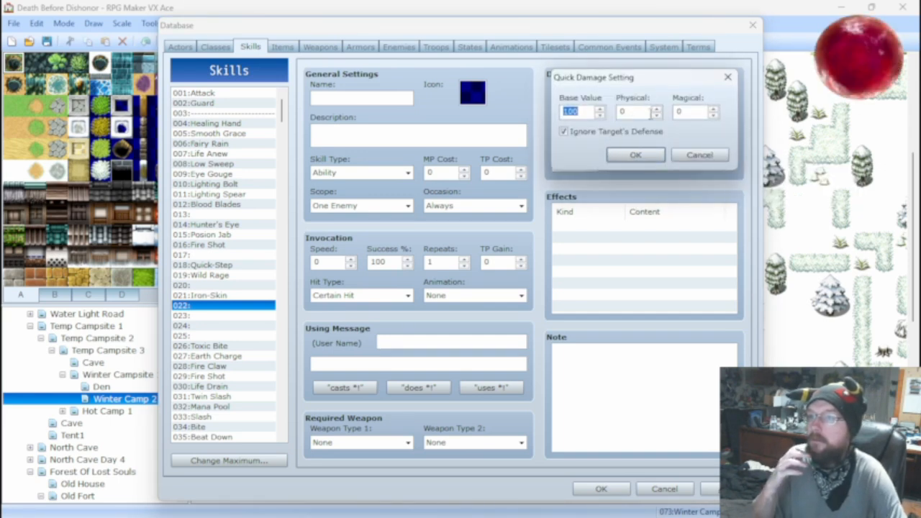
mouse_move(635, 106)
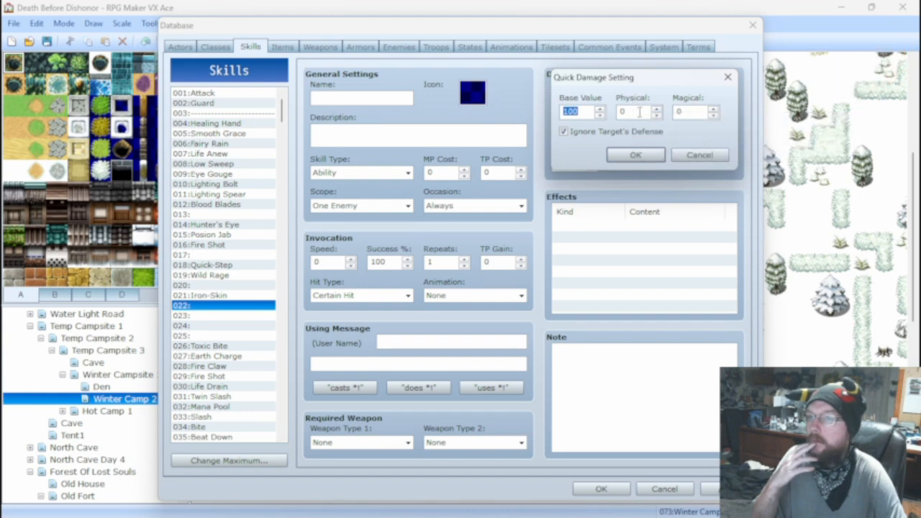
double_click(639, 112)
text(5)
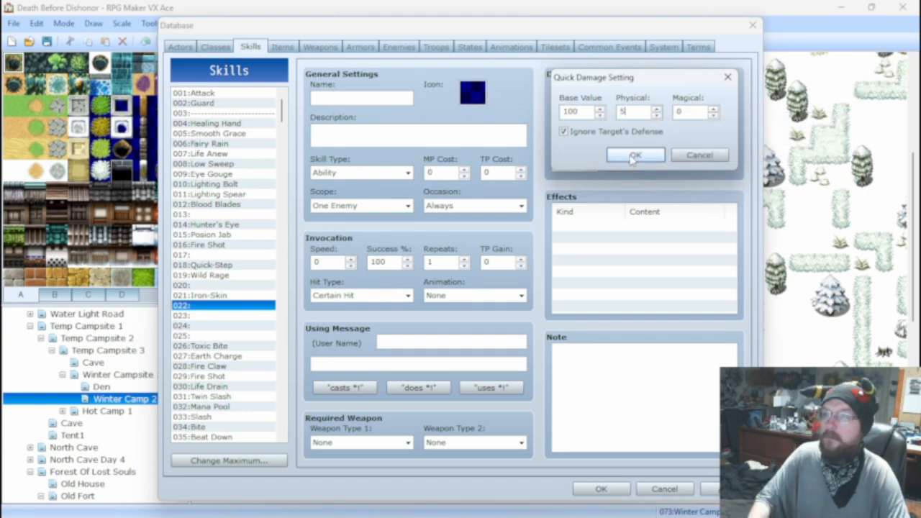
click(633, 156)
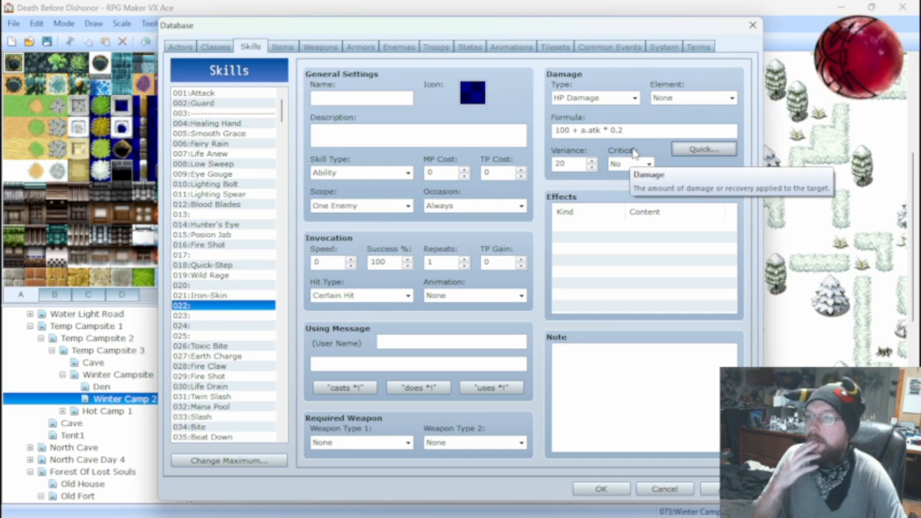
Raise skill 022's quick physical value in stages until the formula reads 100 + a.atk * 0.8.
click(702, 149)
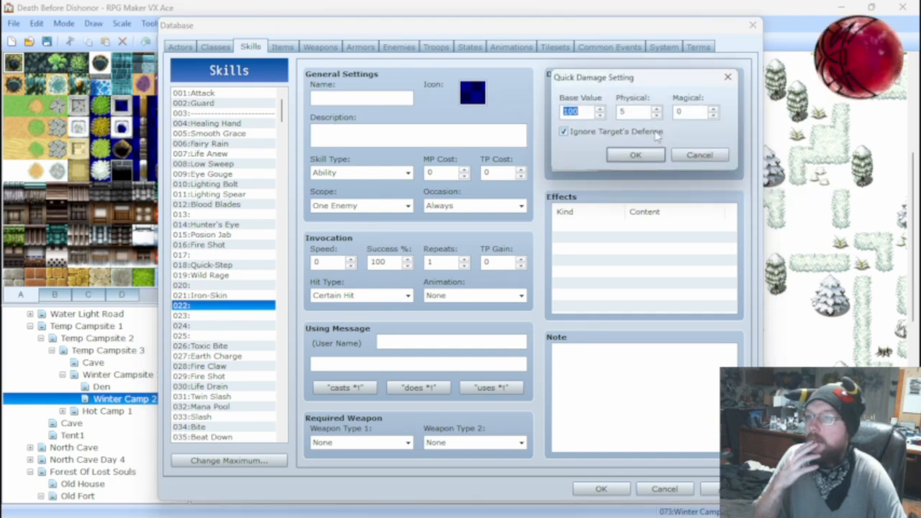
click(656, 109)
click(657, 109)
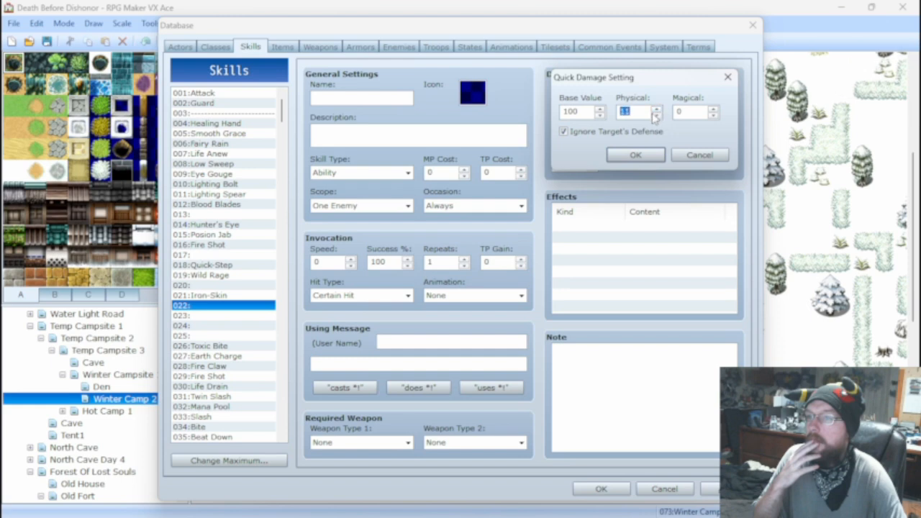
click(640, 156)
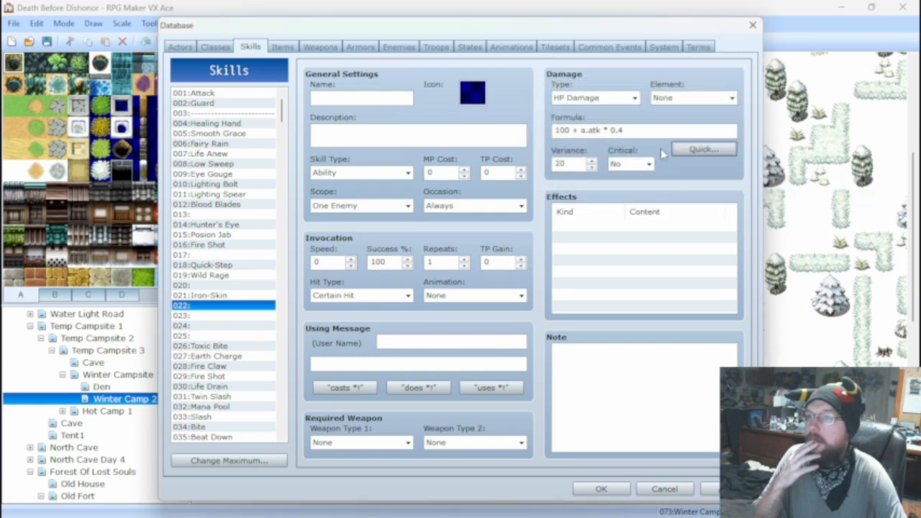
click(701, 149)
click(656, 109)
click(656, 109)
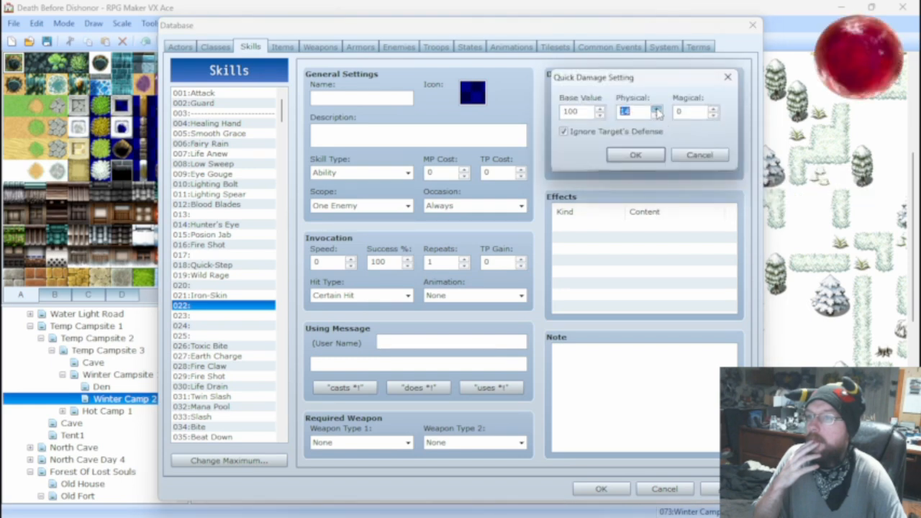
click(636, 155)
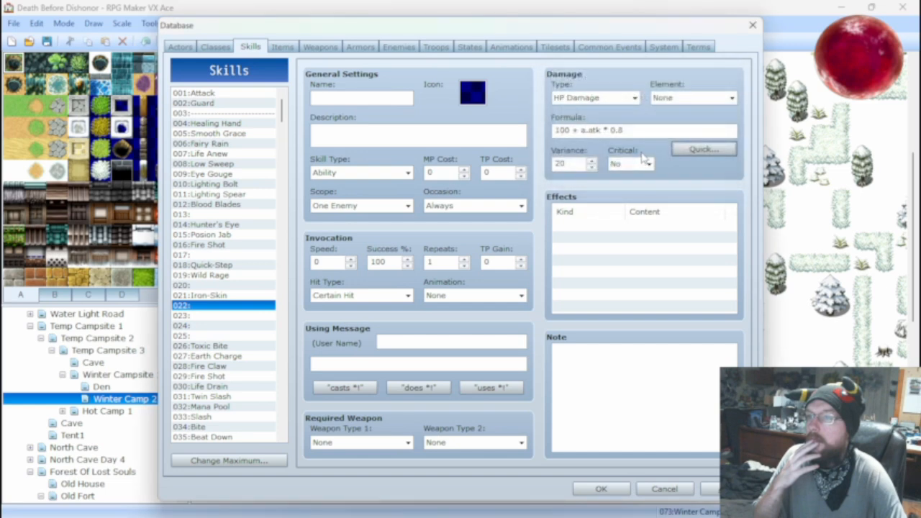
Increase skill 022's quick physical value to 25, giving the formula 100 + a.atk * 1.
click(676, 150)
click(656, 108)
click(656, 108)
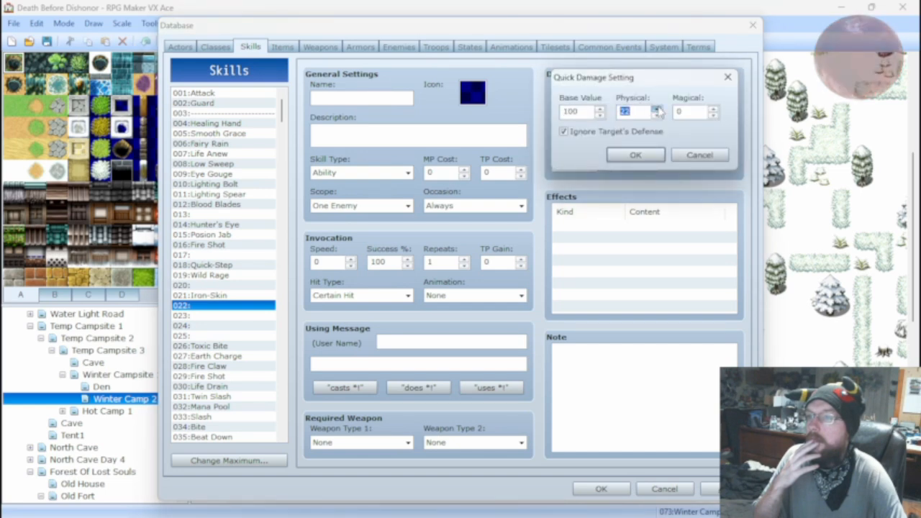
click(656, 108)
click(656, 108)
click(636, 154)
click(684, 150)
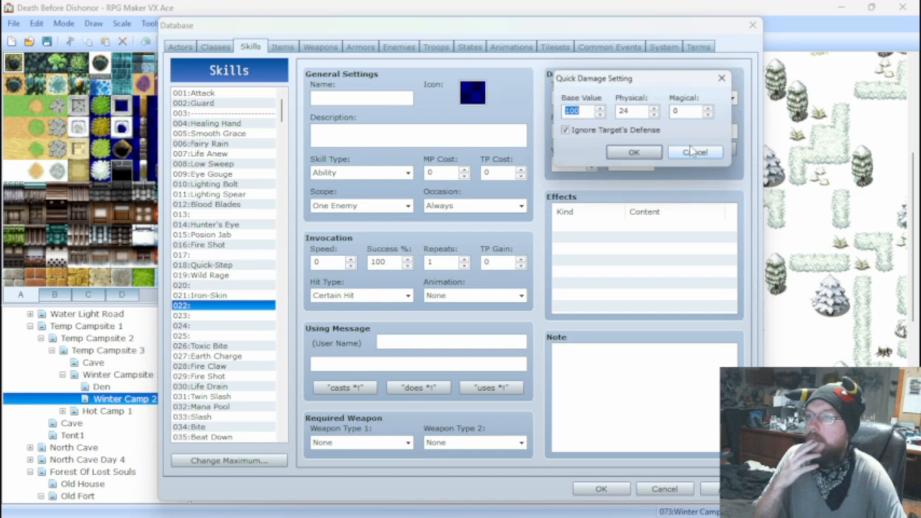
click(656, 108)
click(636, 154)
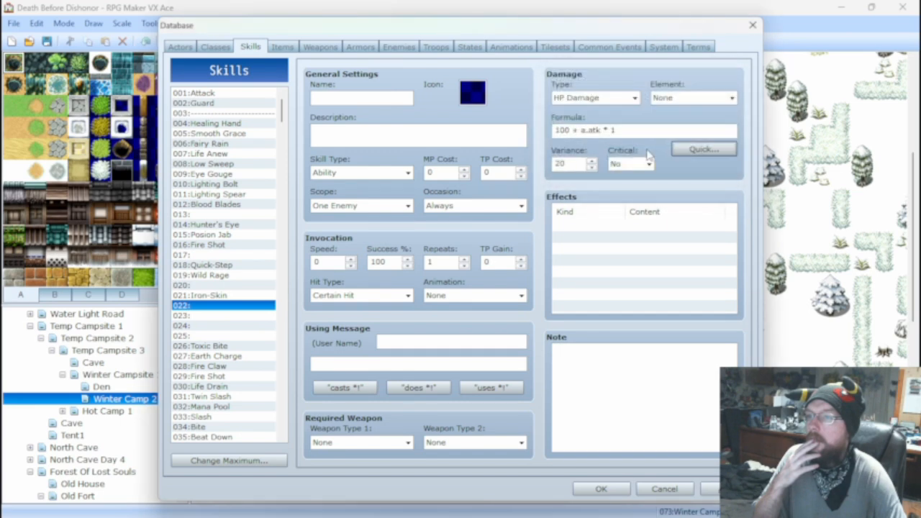
Stop ignoring the target's defense in skill 022's quick damage settings and regenerate its formula.
click(687, 149)
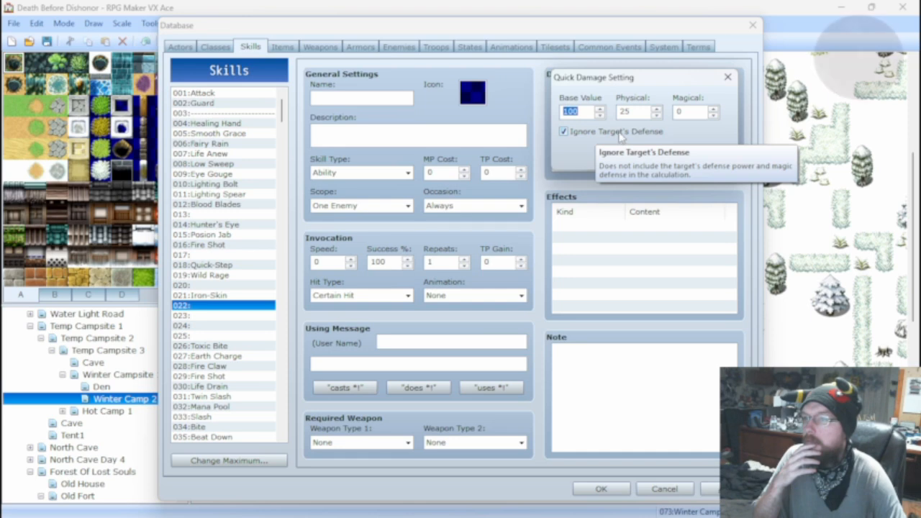
click(644, 155)
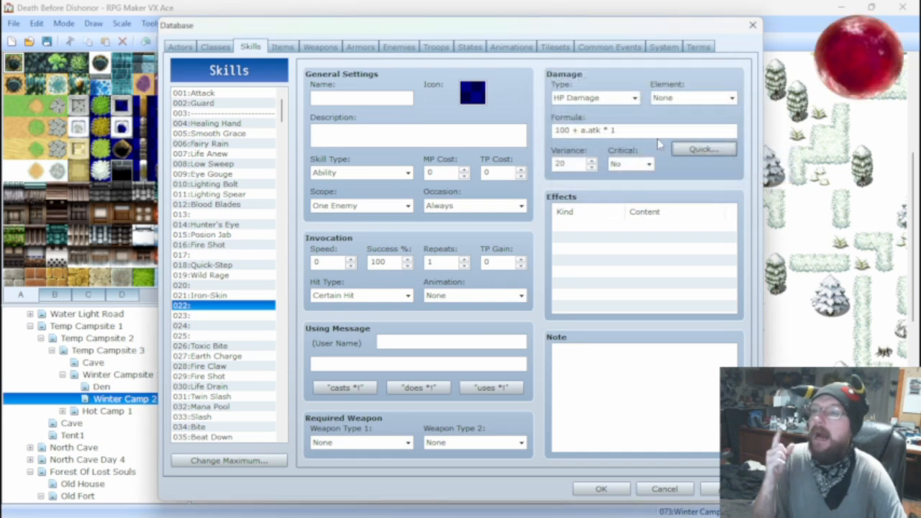
click(680, 149)
click(568, 133)
click(627, 154)
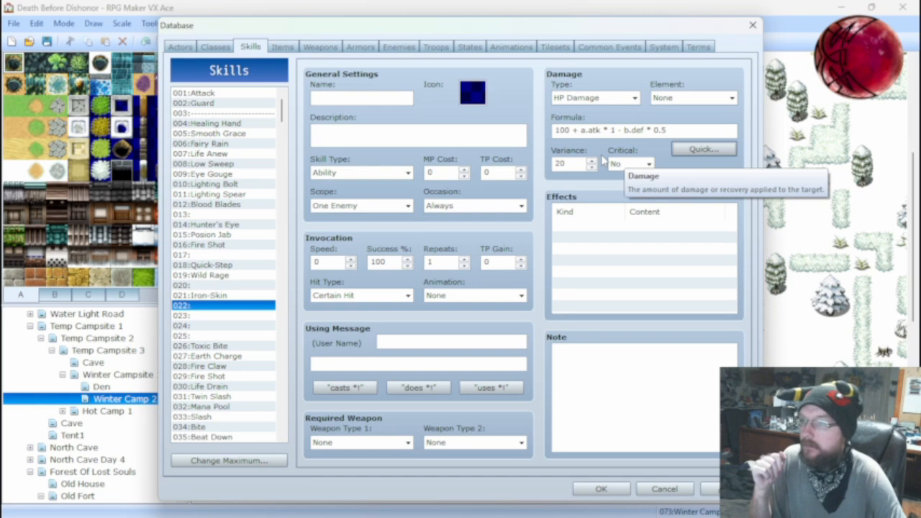
Check Earth Charge's damage formula for comparison and set the b.def multiplier in Bite's formula to 6.
click(232, 358)
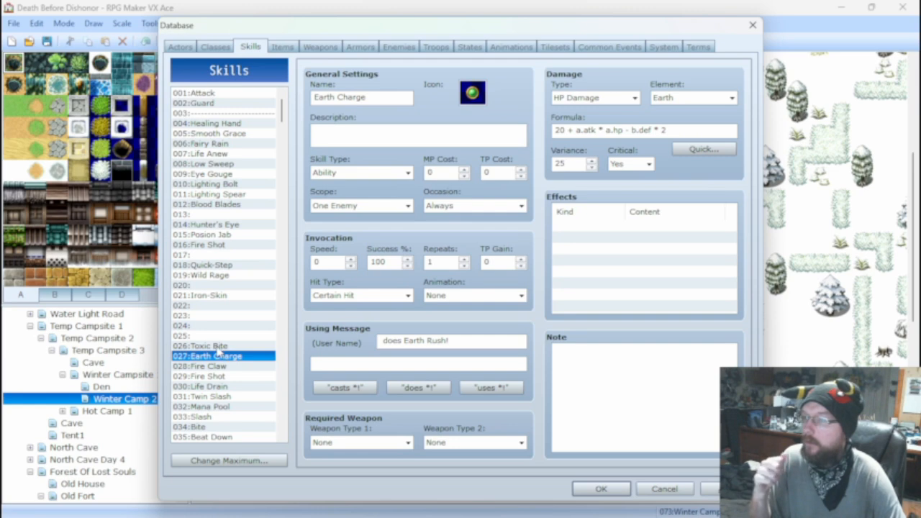
click(201, 427)
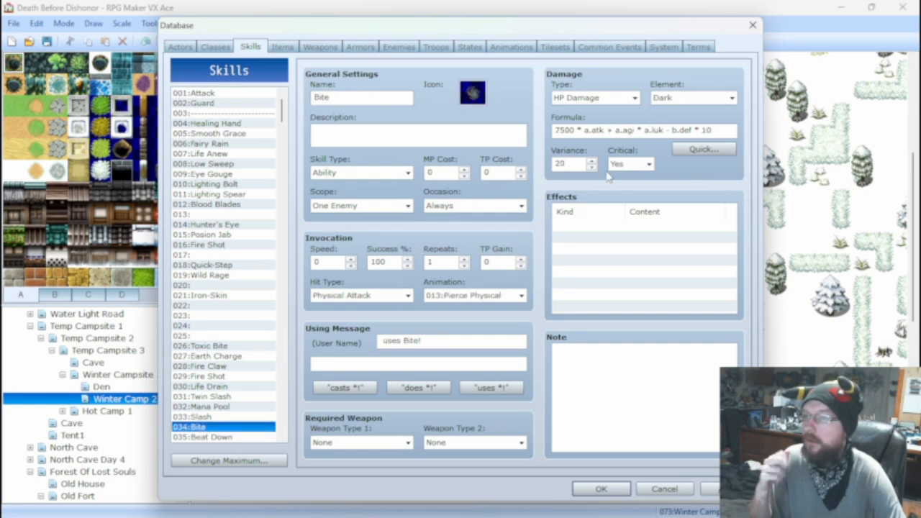
mouse_move(716, 130)
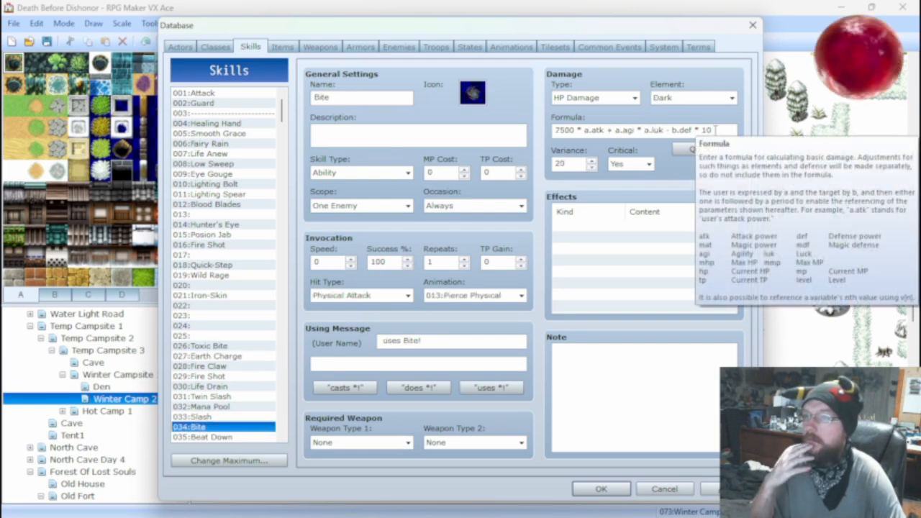
click(716, 130)
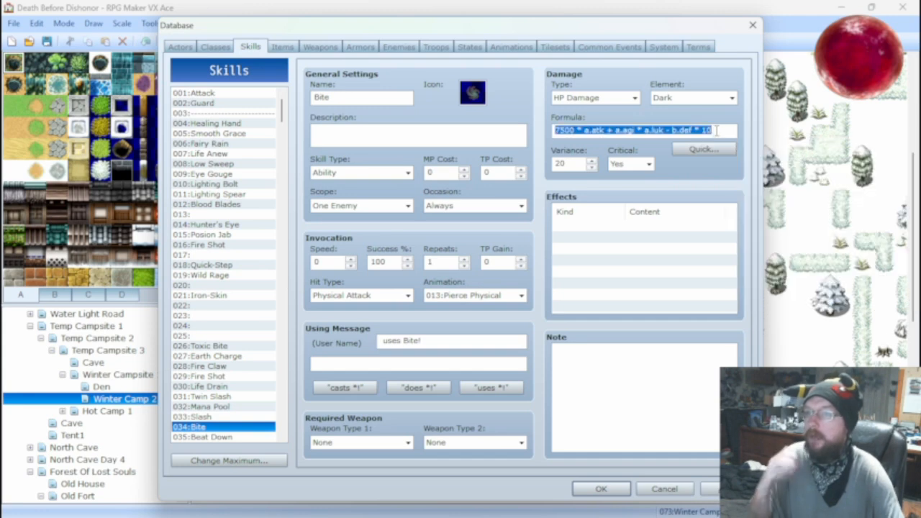
click(715, 130)
key(BackSpace)
key(BackSpace)
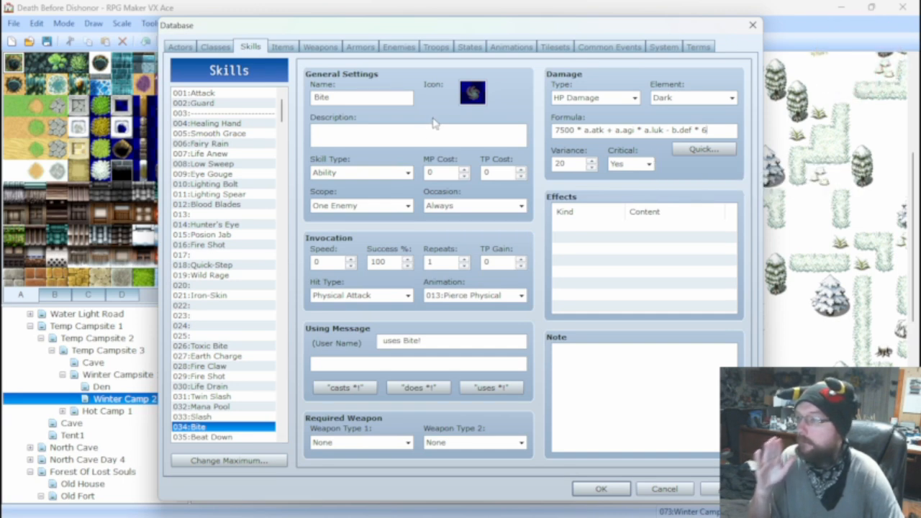
Battle test the Ice Tails*2 troop with the existing party, attack once, and close the test.
click(436, 47)
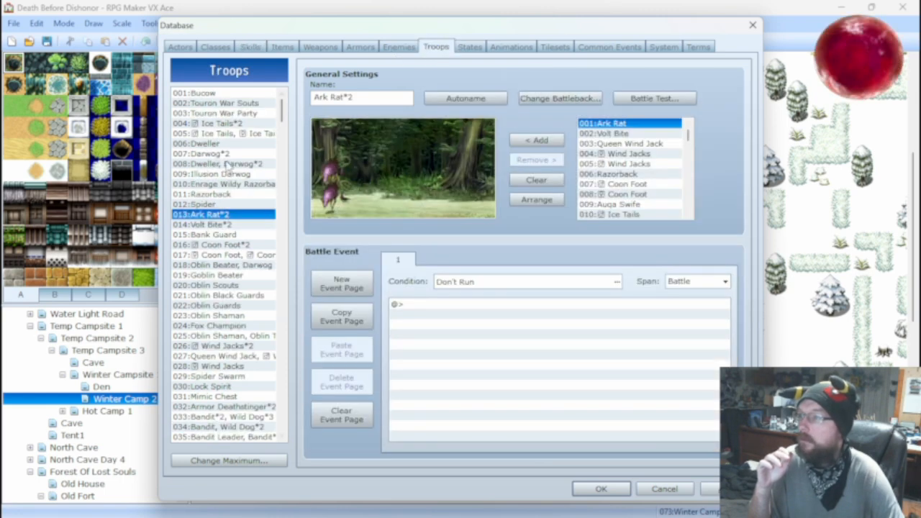
click(216, 123)
click(651, 98)
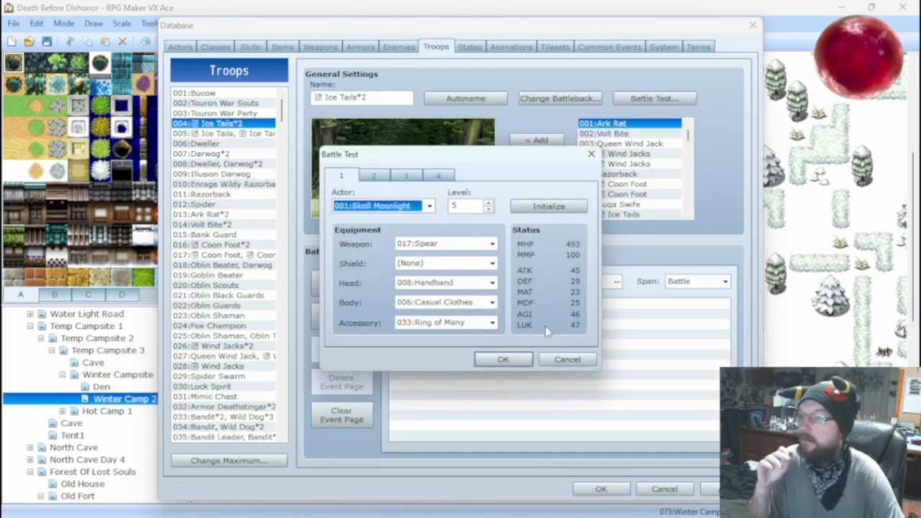
click(502, 358)
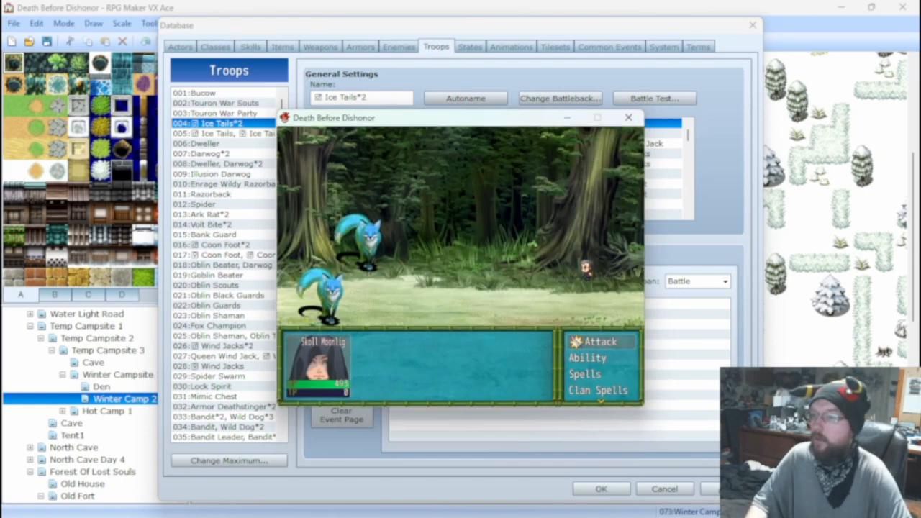
key(Return)
key(Return)
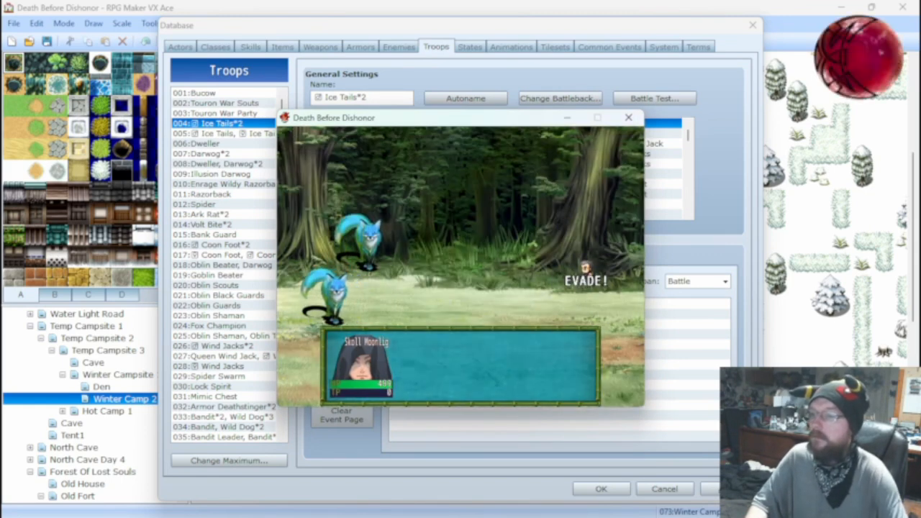
click(628, 117)
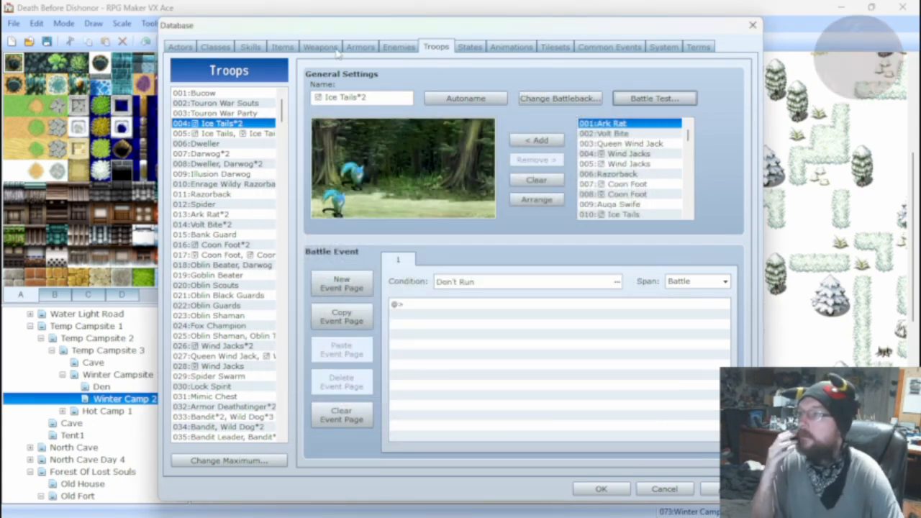
Remove the b.def term from Bite's damage formula, leaving 7500 * a.atk + a.agi * a.luk, and discard the database changes.
click(253, 48)
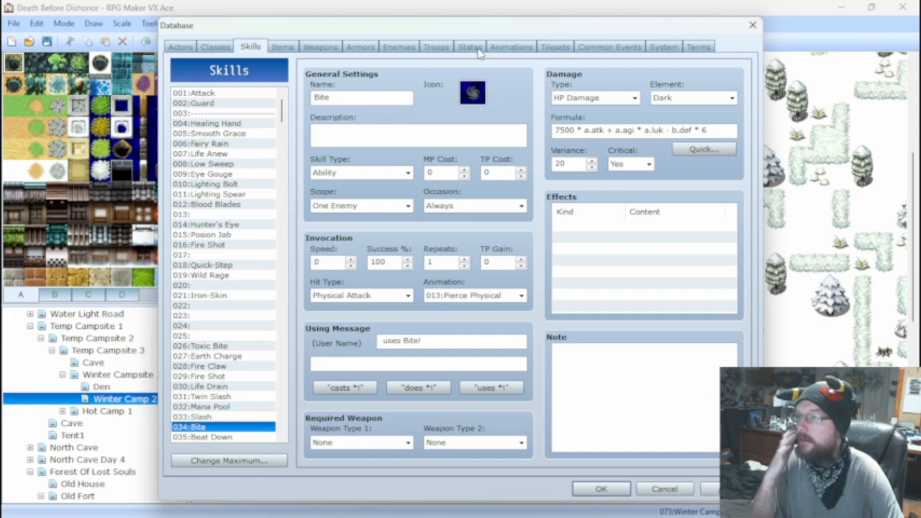
click(716, 132)
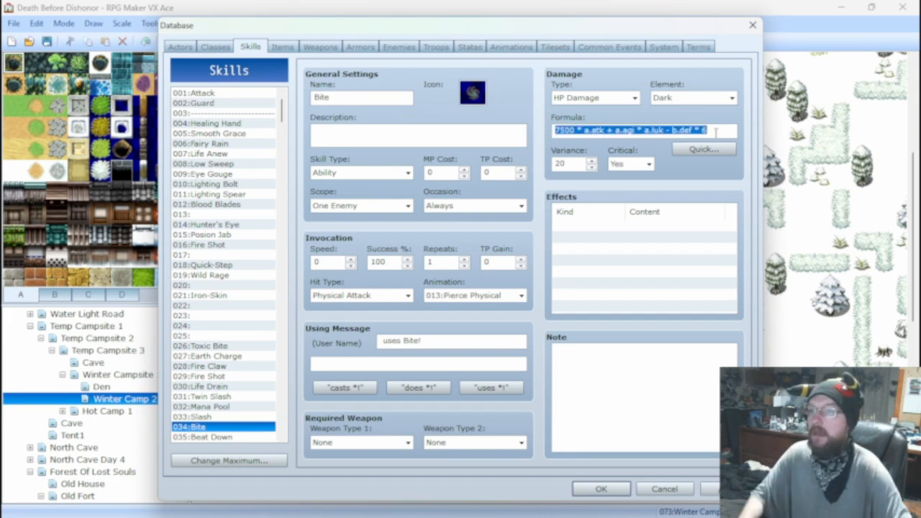
key(BackSpace)
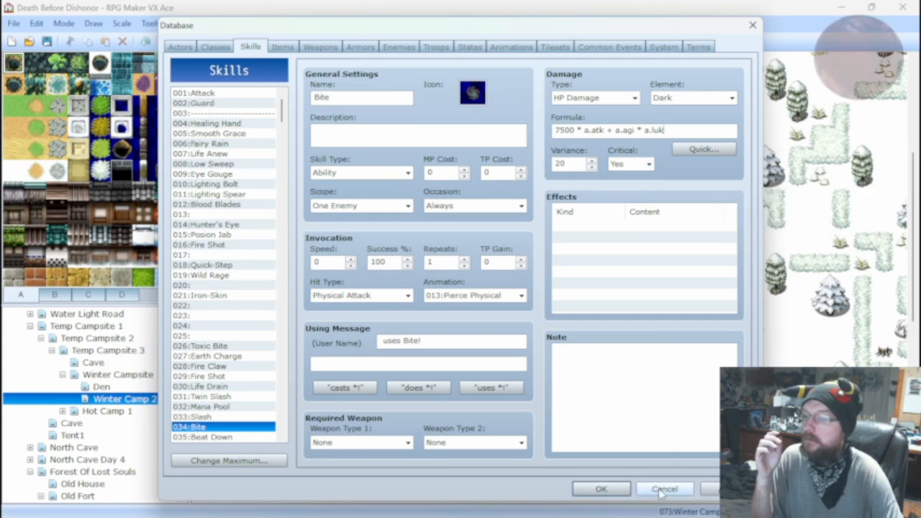
click(601, 488)
Battle test the Ice Tails*2 troop with the existing Spear and no-shield setup, and close the test.
click(397, 42)
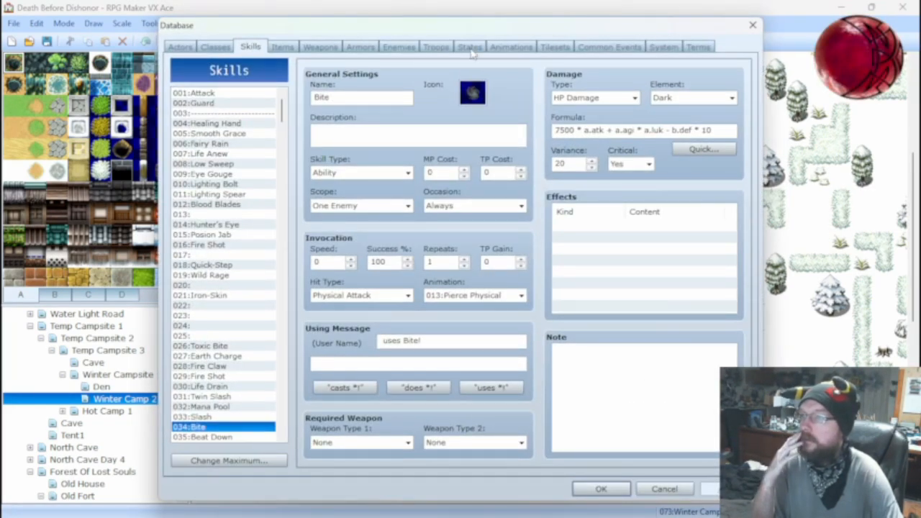
click(498, 51)
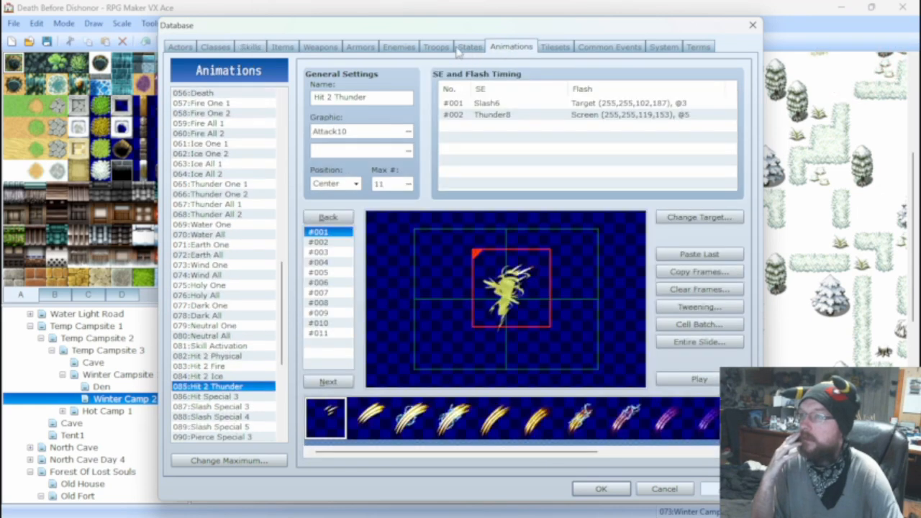
click(403, 47)
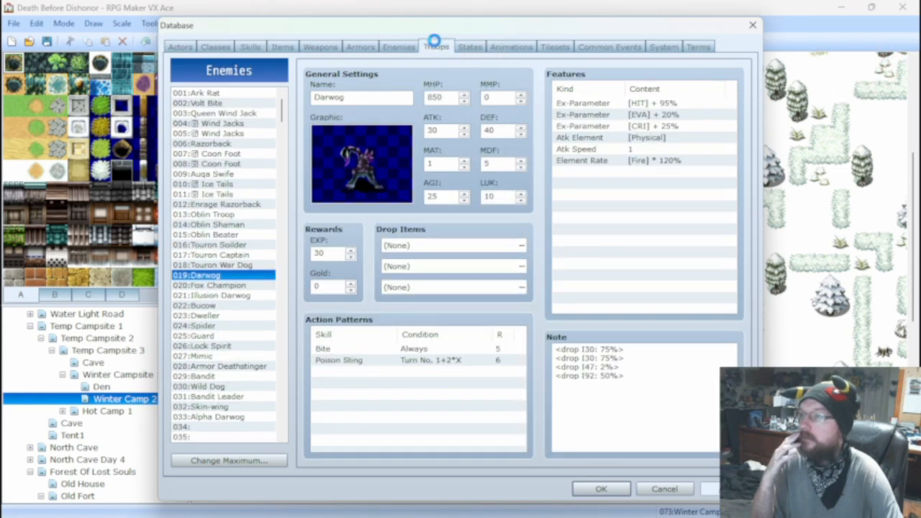
click(435, 46)
click(654, 98)
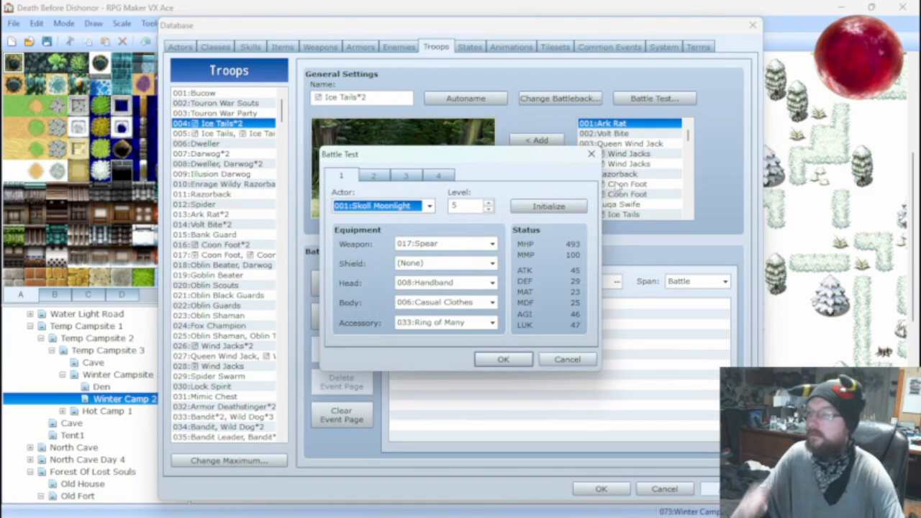
click(503, 359)
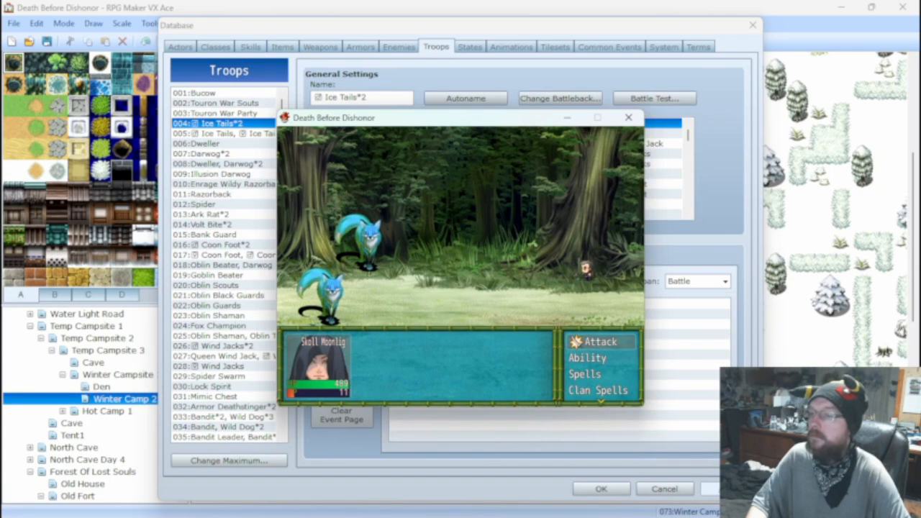
click(627, 118)
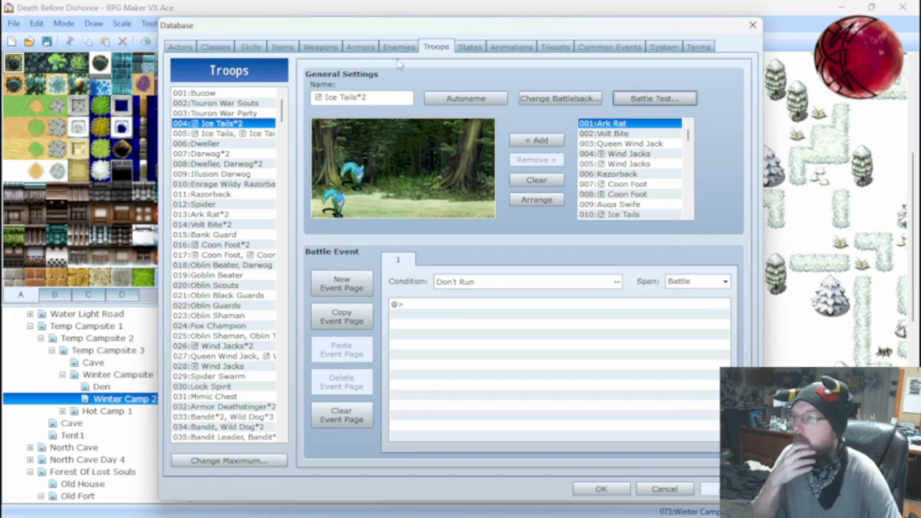
Set up a battle test for Ice Tails*2 with the first actor's Hand Axe and Wooden Shield equipped.
click(651, 98)
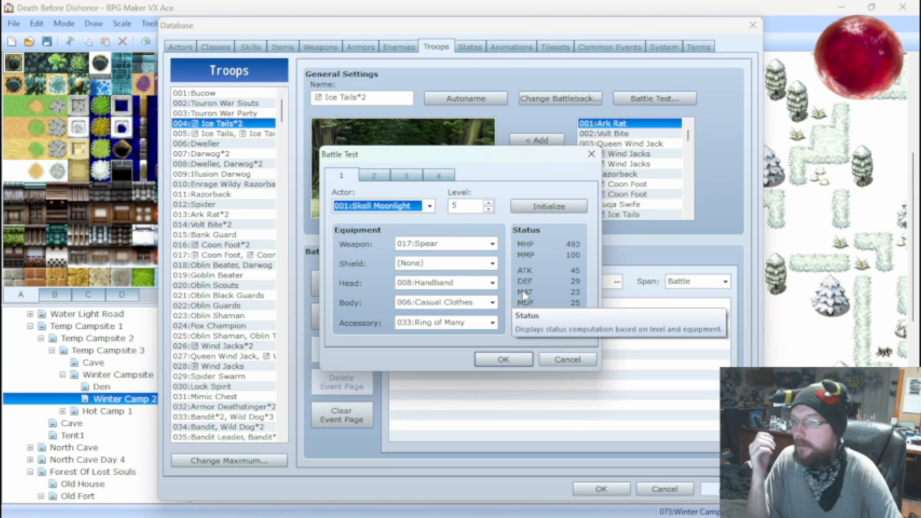
click(460, 246)
click(453, 287)
click(453, 264)
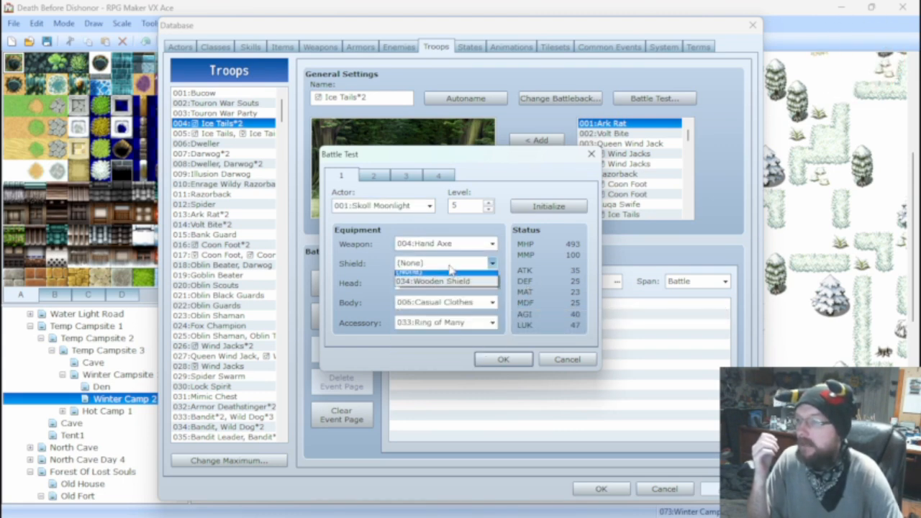
click(443, 287)
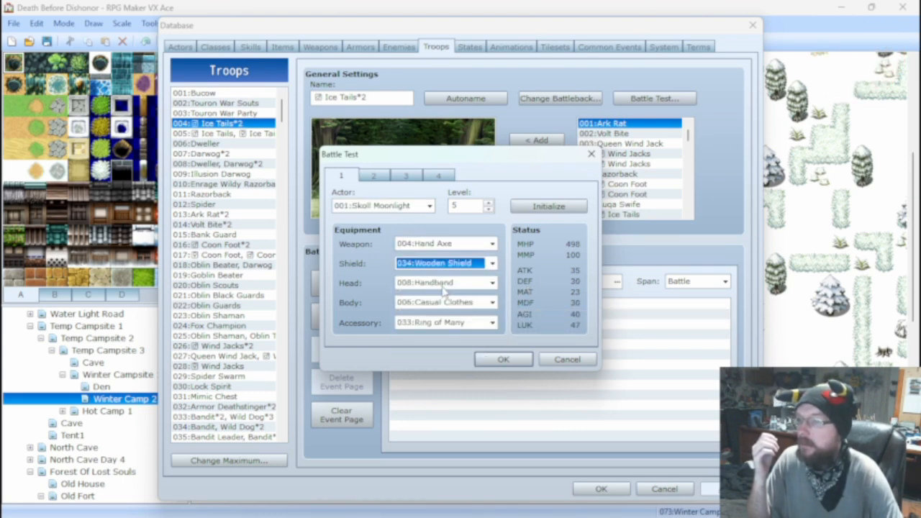
Run the battle test with the Hand Axe and Wooden Shield, attack once, and close the test.
click(503, 359)
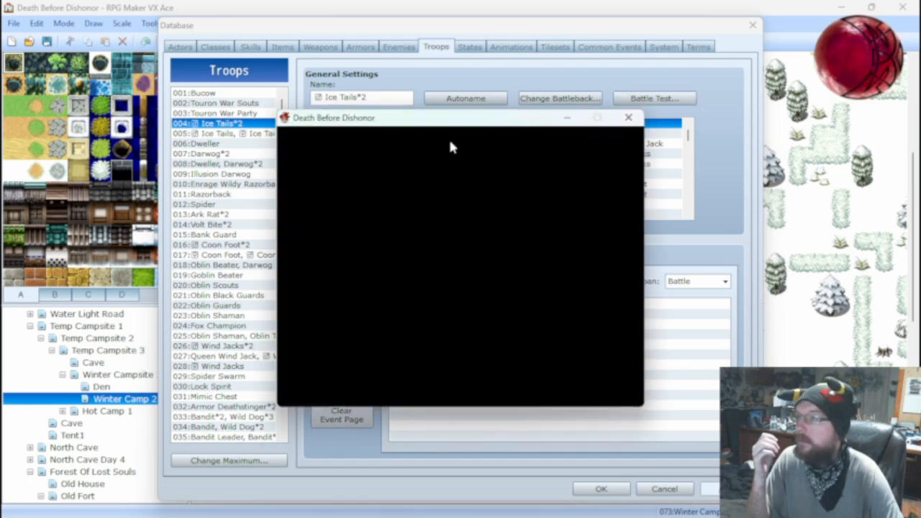
key(Return)
key(Return)
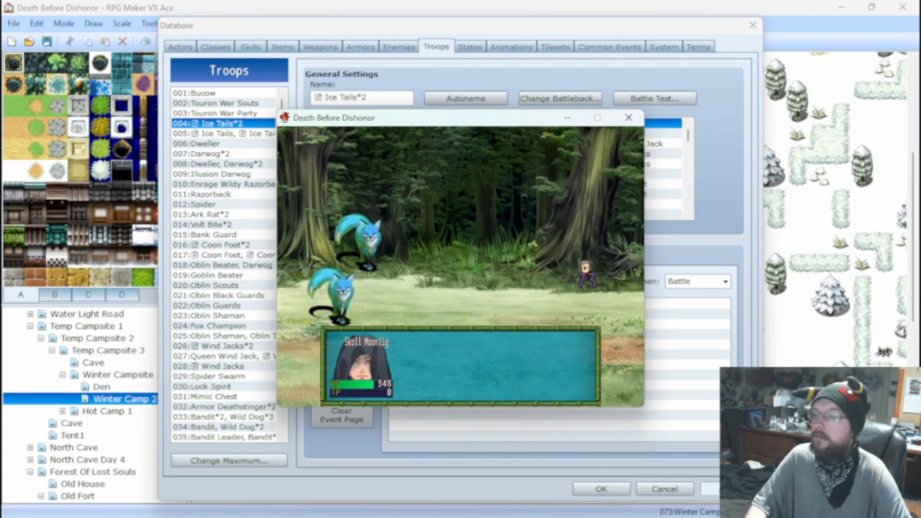
click(628, 117)
Compare the parameter changes and features of the Spear and Hand Axe weapons.
click(215, 47)
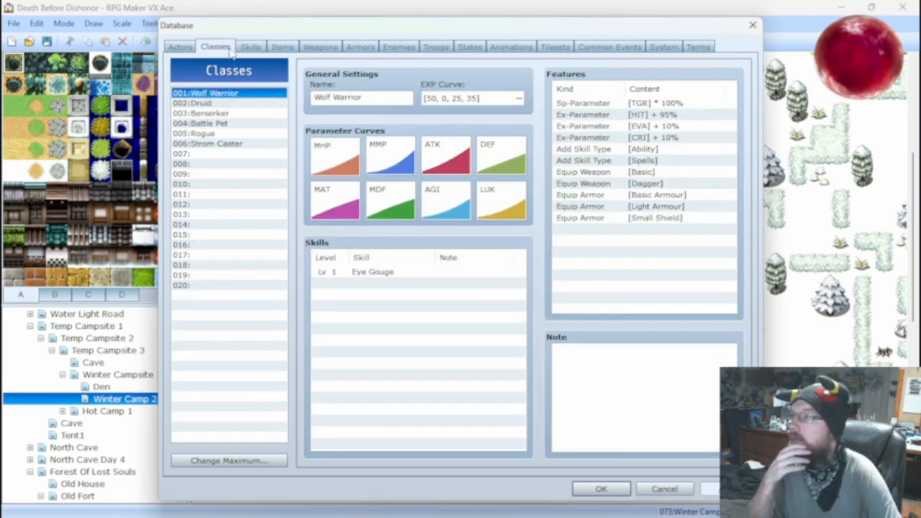
click(276, 47)
click(316, 48)
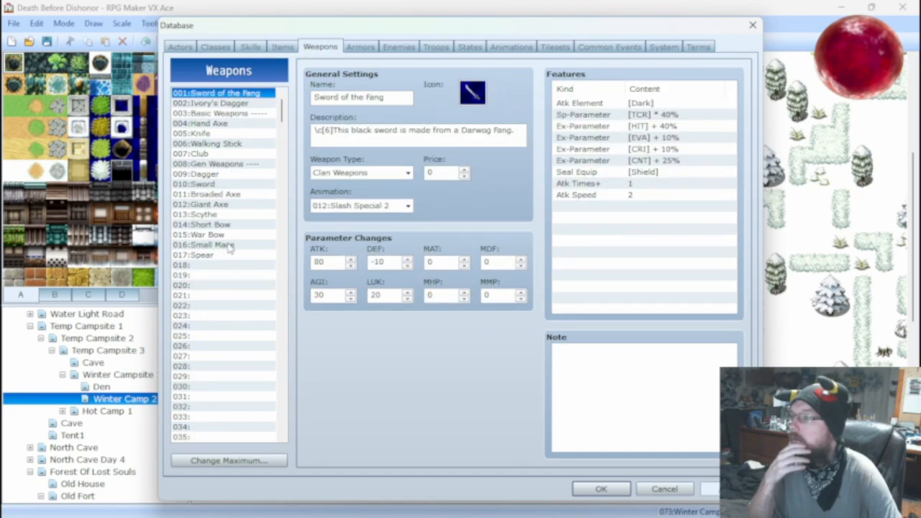
click(202, 255)
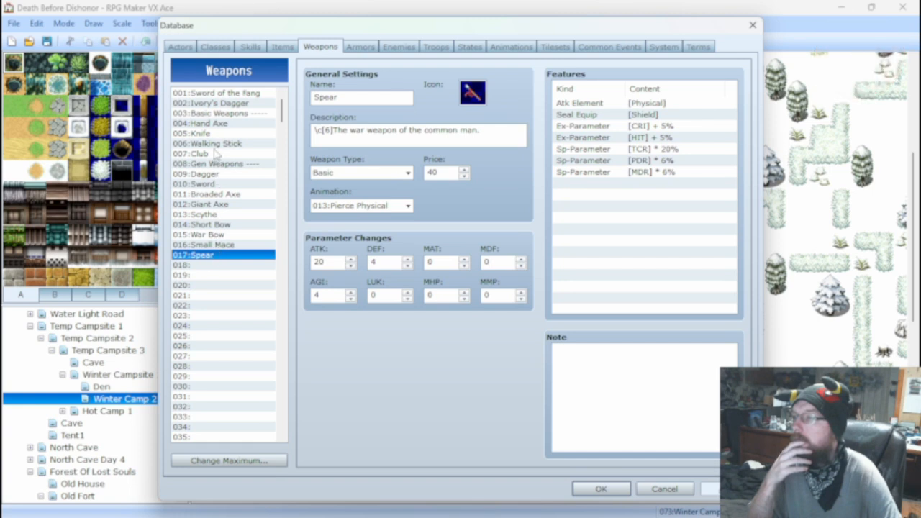
click(215, 124)
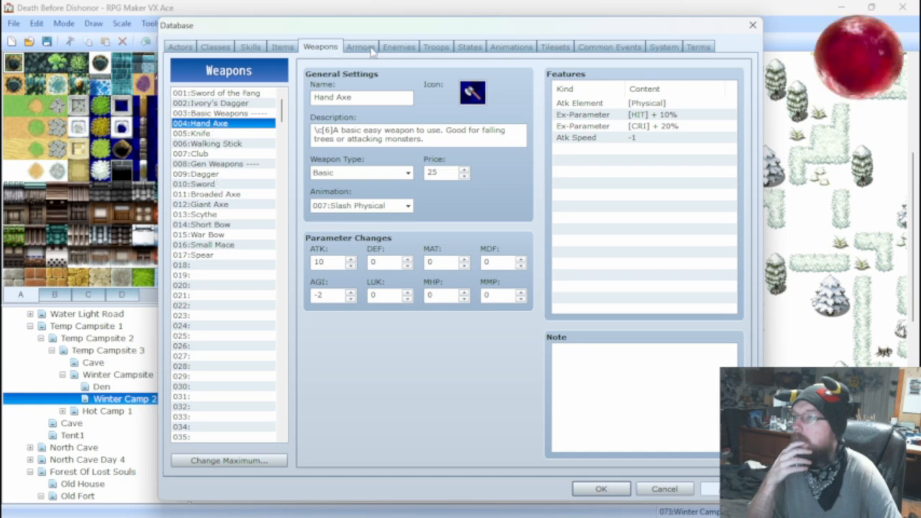
click(220, 256)
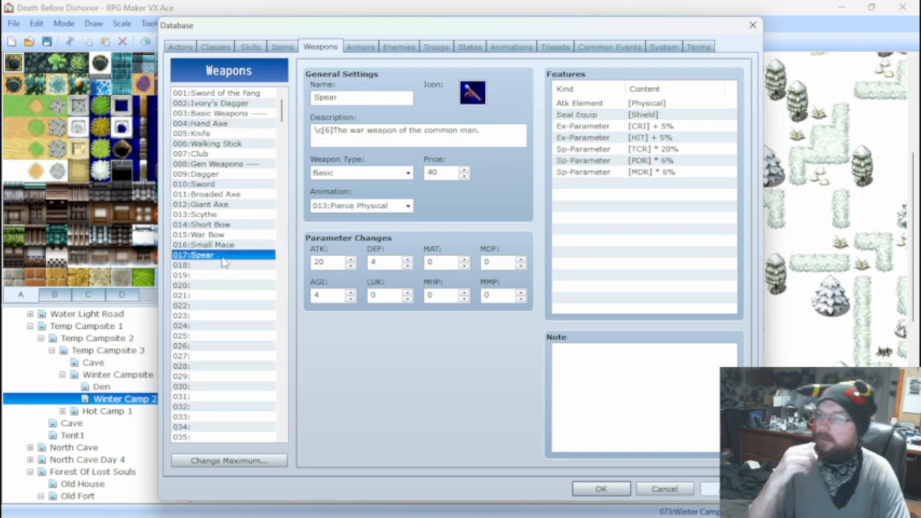
Remove the PDR and MDR special parameters from the Spear's features.
right_click(583, 161)
click(572, 174)
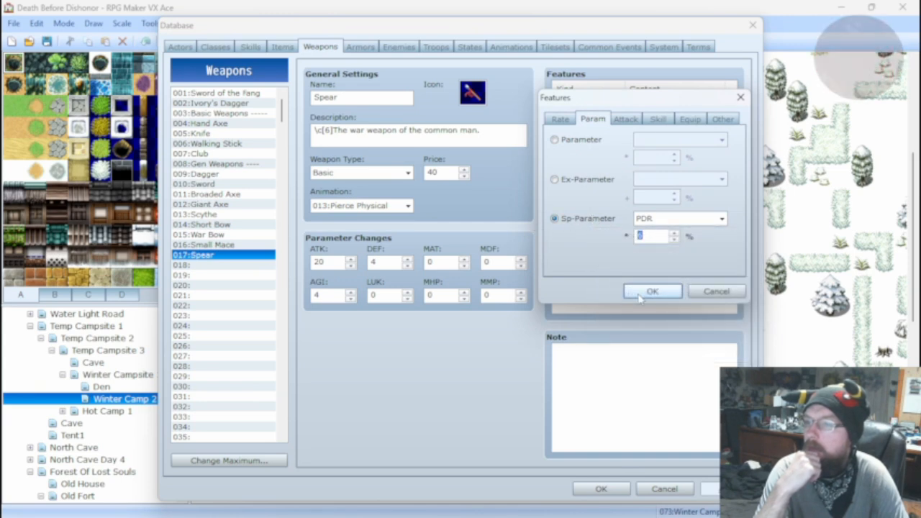
click(653, 290)
click(596, 172)
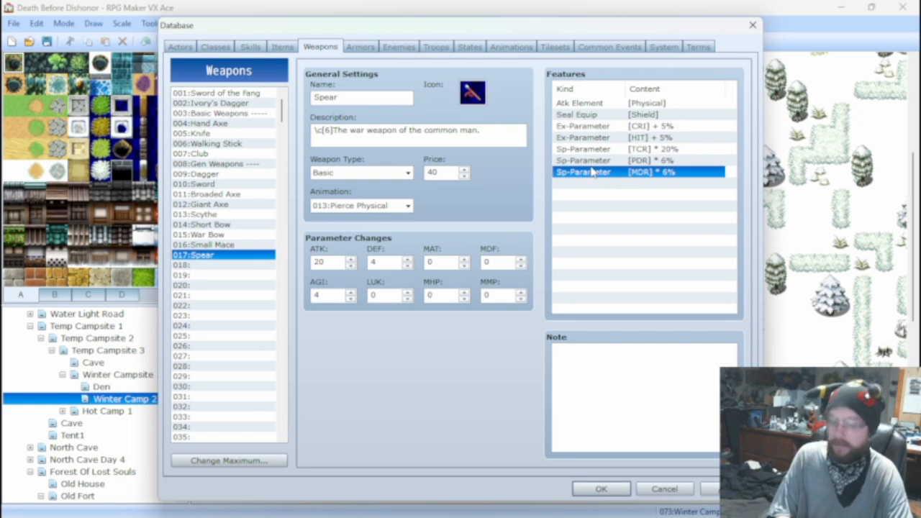
click(597, 162)
key(Delete)
key(Delete)
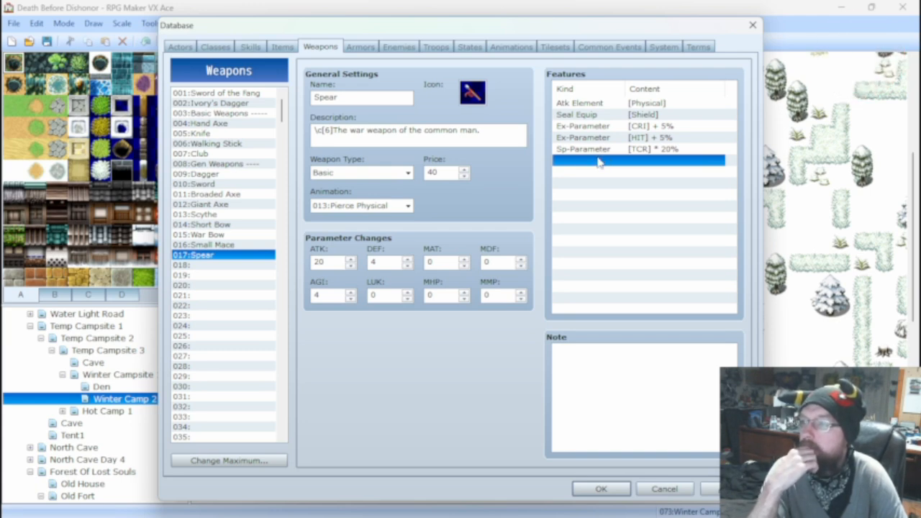
Review the features and parameters of the Cloak, Chainmail and Wooden Shield armors.
click(273, 49)
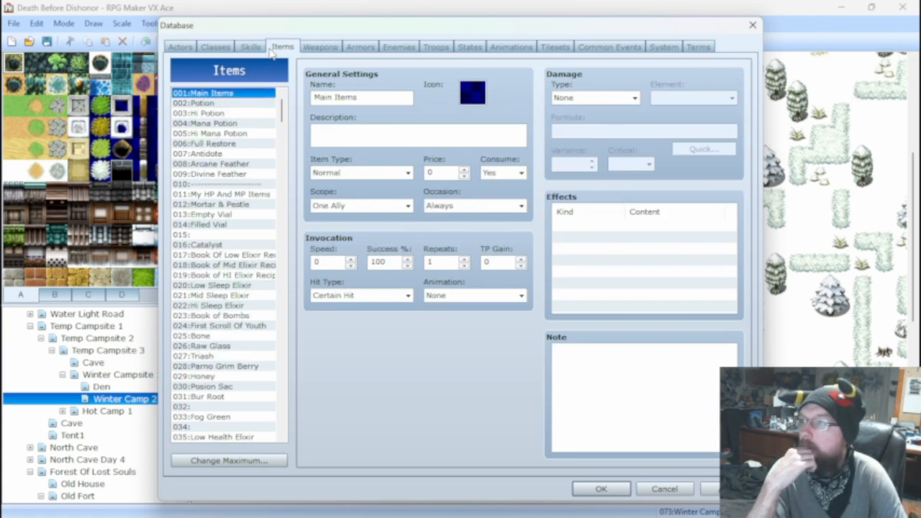
click(362, 48)
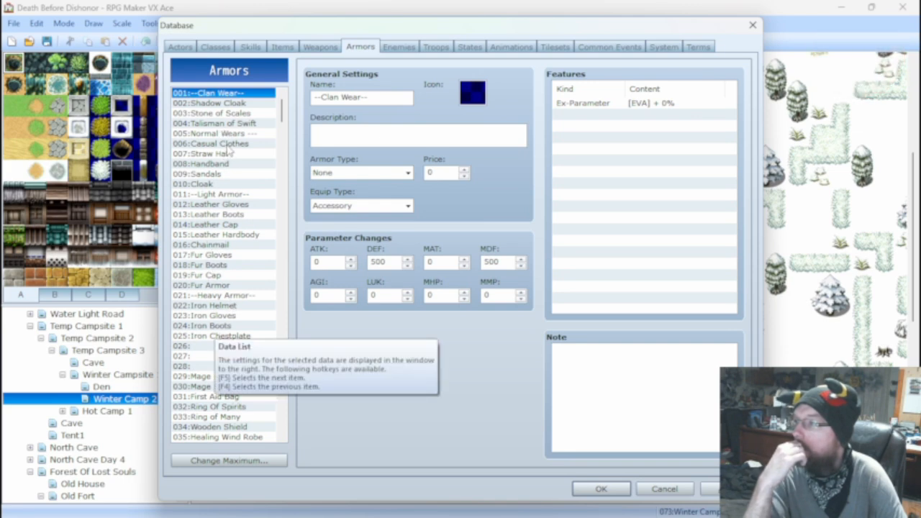
click(213, 185)
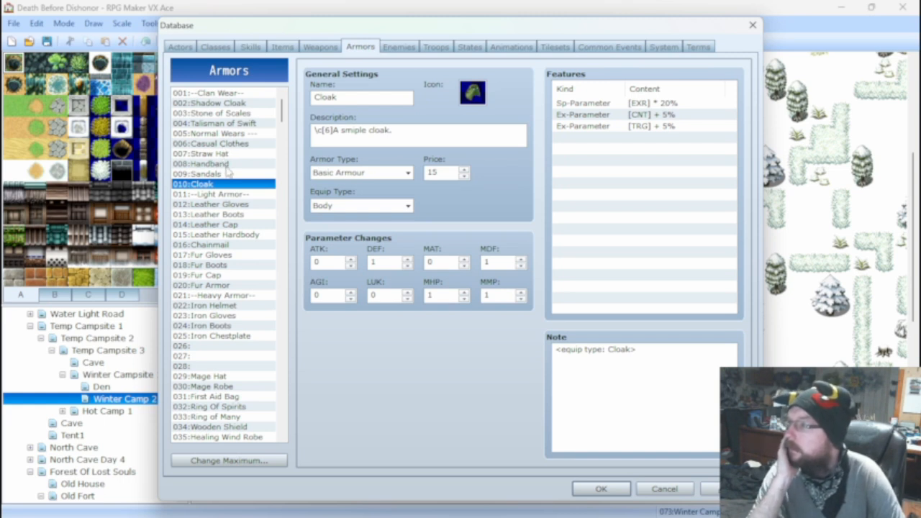
click(222, 248)
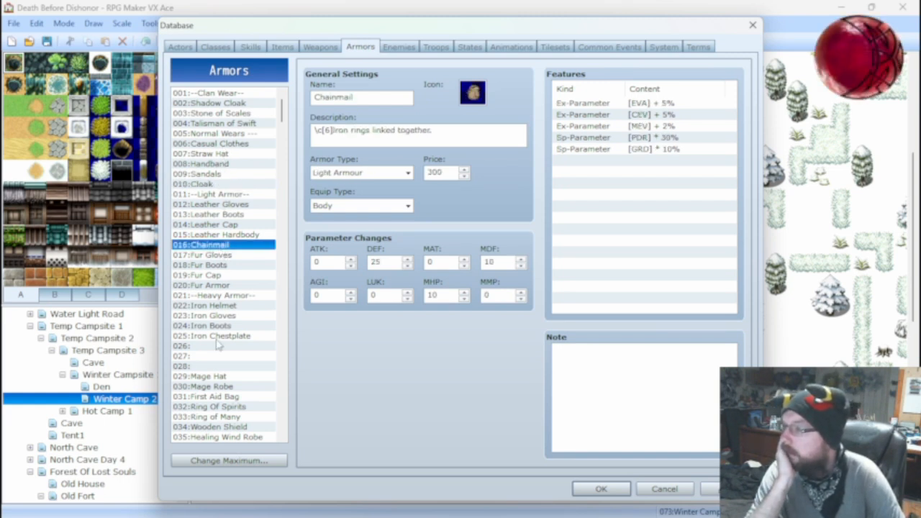
scroll(218, 345, down, 3)
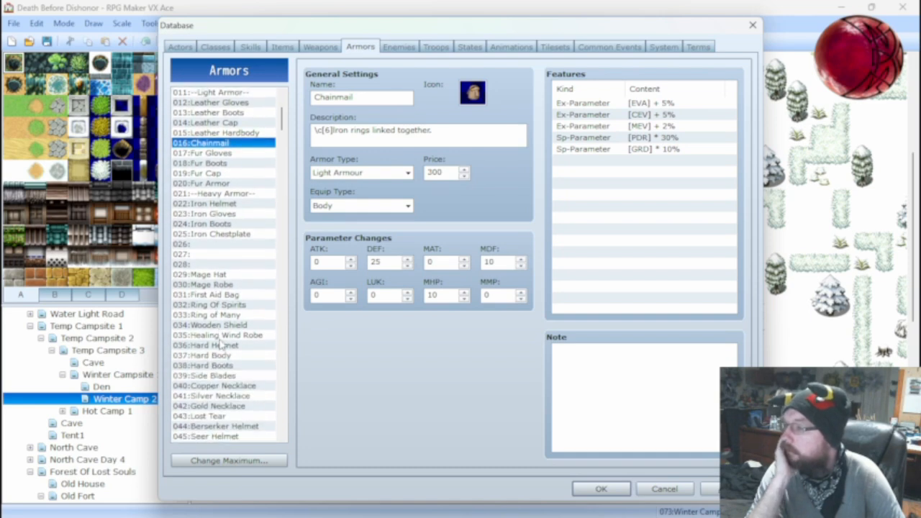
scroll(221, 346, down, 2)
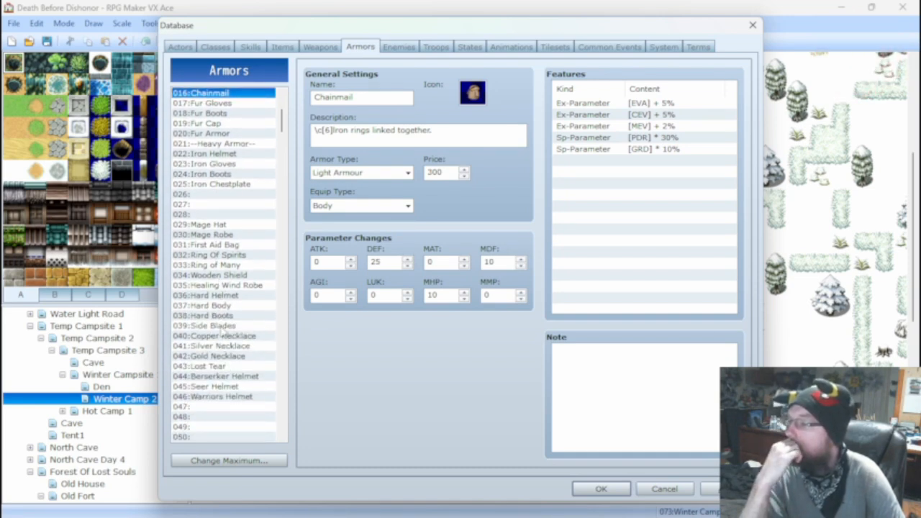
click(220, 277)
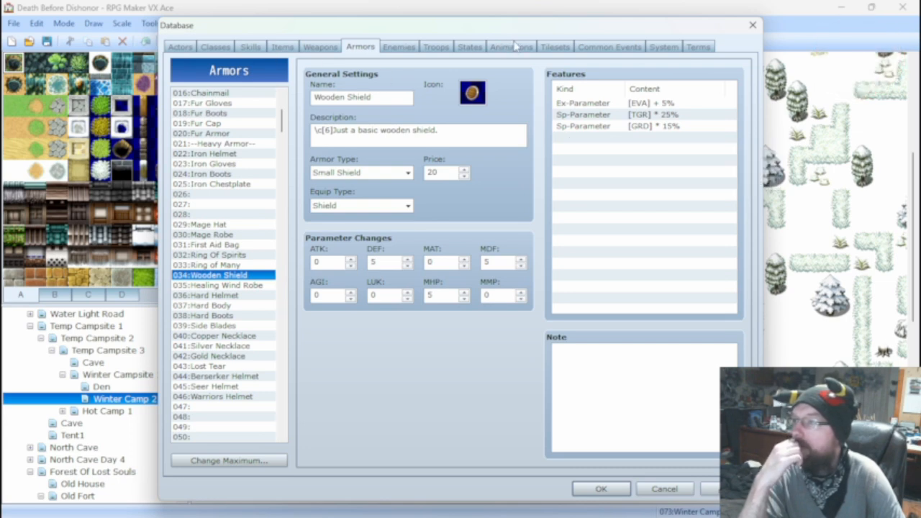
Set up a battle test for Ice Tails*2 with the Spear equipped and the shield set to None.
click(437, 49)
click(652, 98)
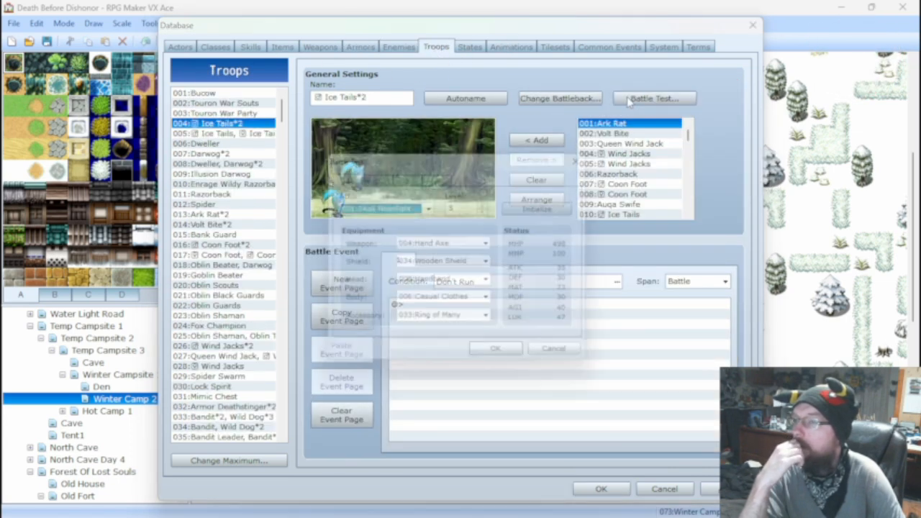
click(458, 244)
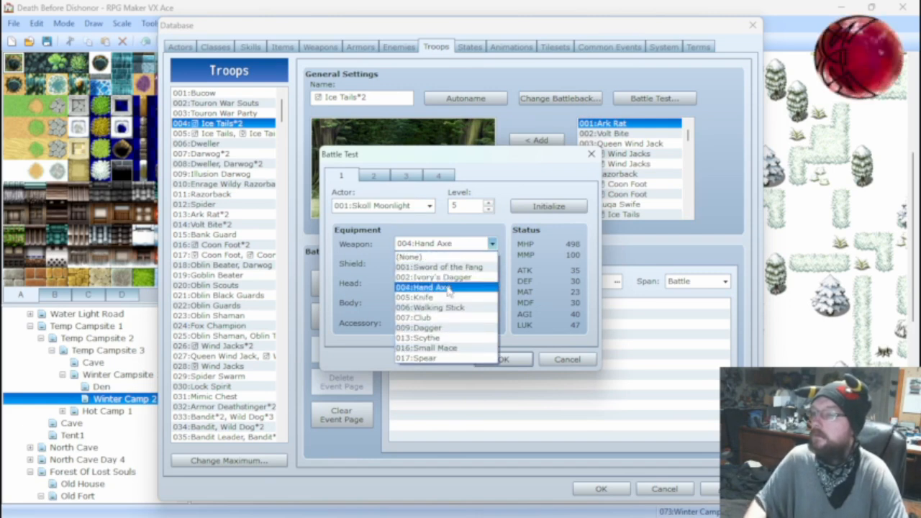
click(432, 357)
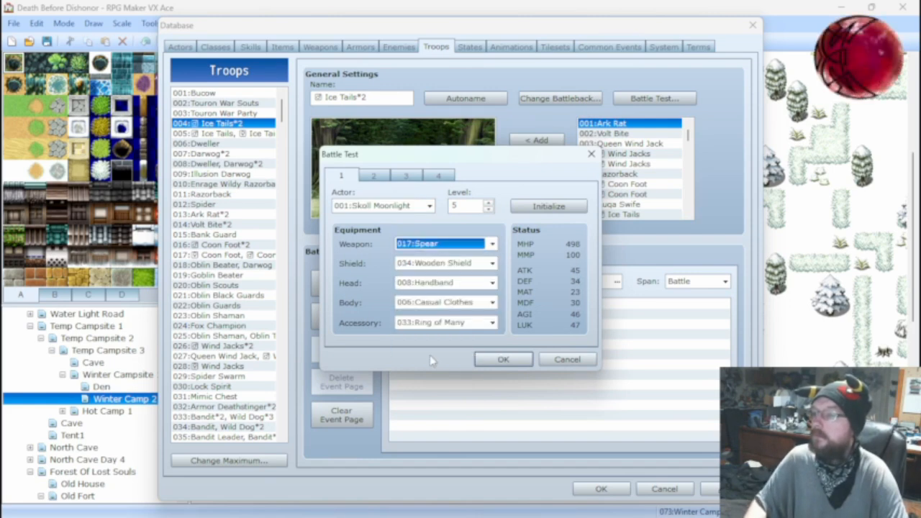
click(452, 263)
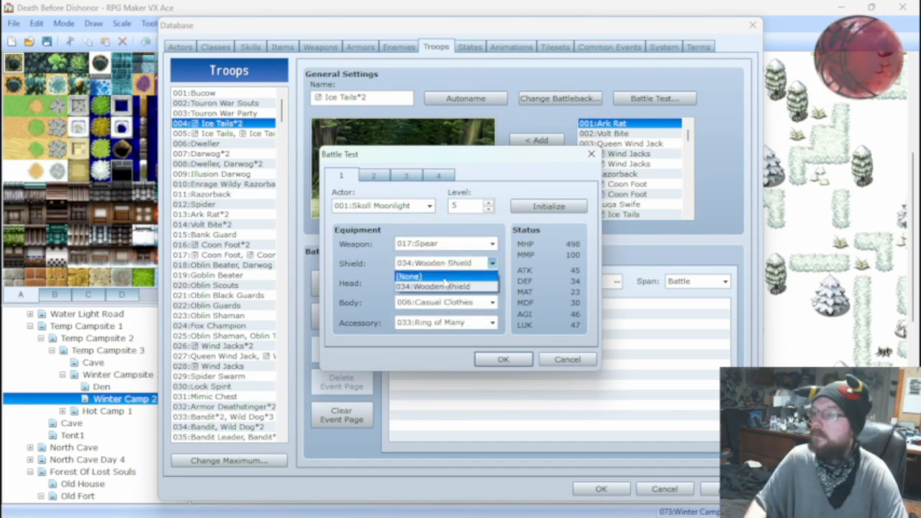
click(446, 283)
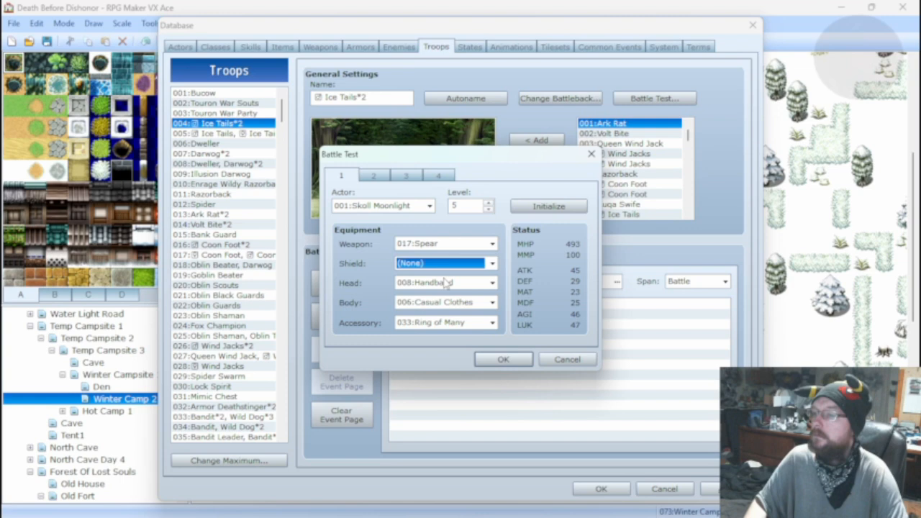
Run the battle test with the Spear and no shield, attack, and close the test.
click(505, 359)
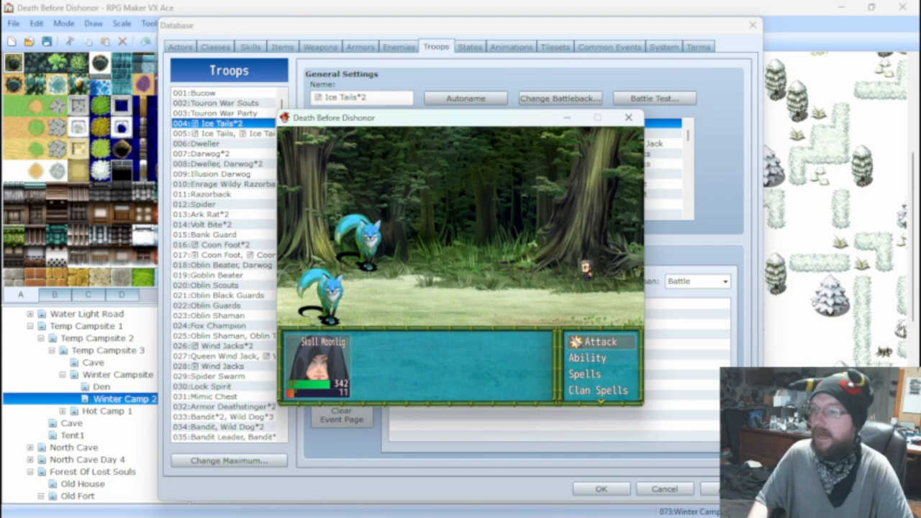
key(Return)
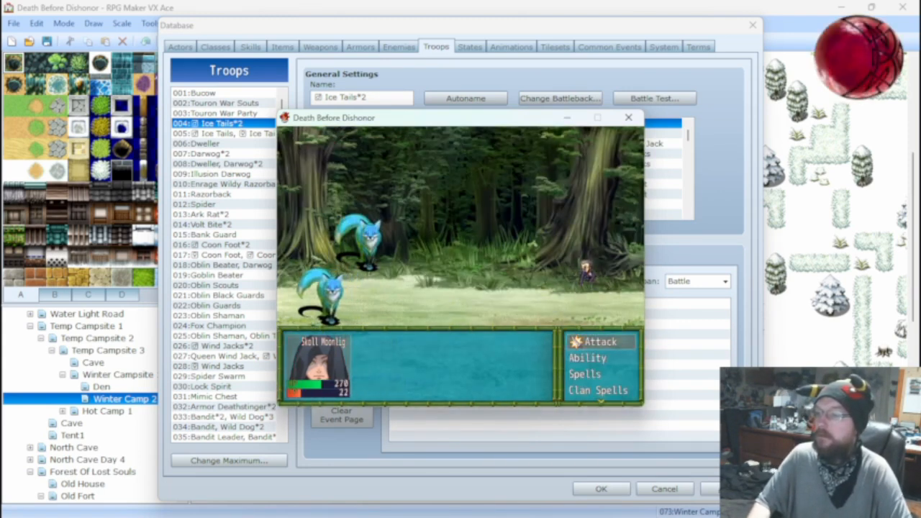
click(629, 117)
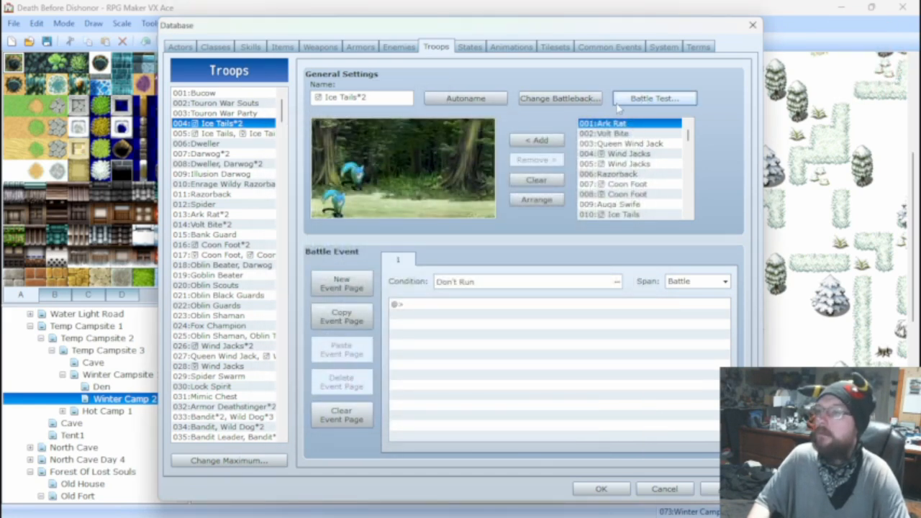
Run a battle test for Ice Tails*2 with the Hand Axe and Wooden Shield equipped, and close the test.
click(637, 101)
click(446, 244)
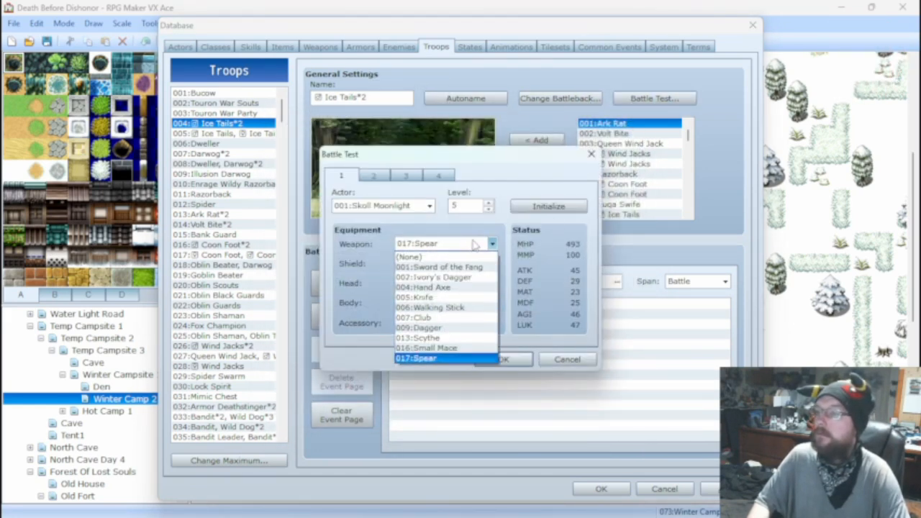
click(461, 288)
click(454, 264)
click(450, 287)
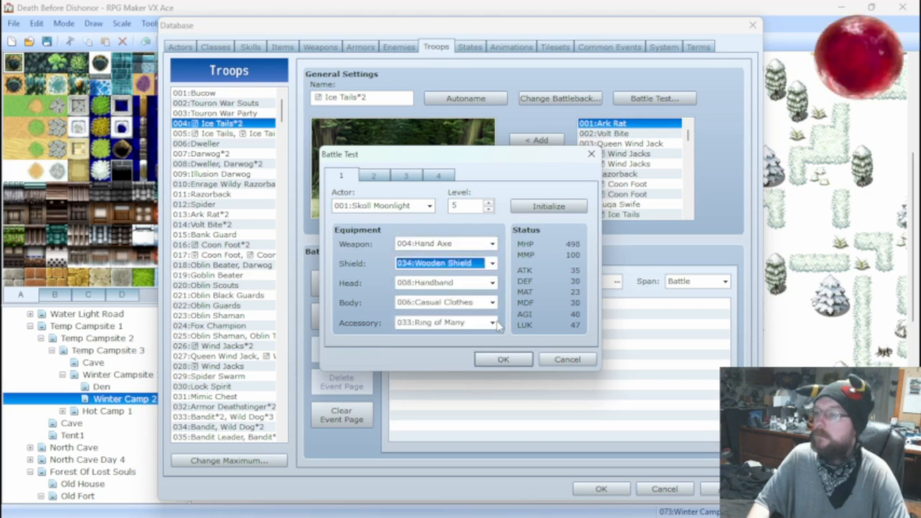
click(515, 359)
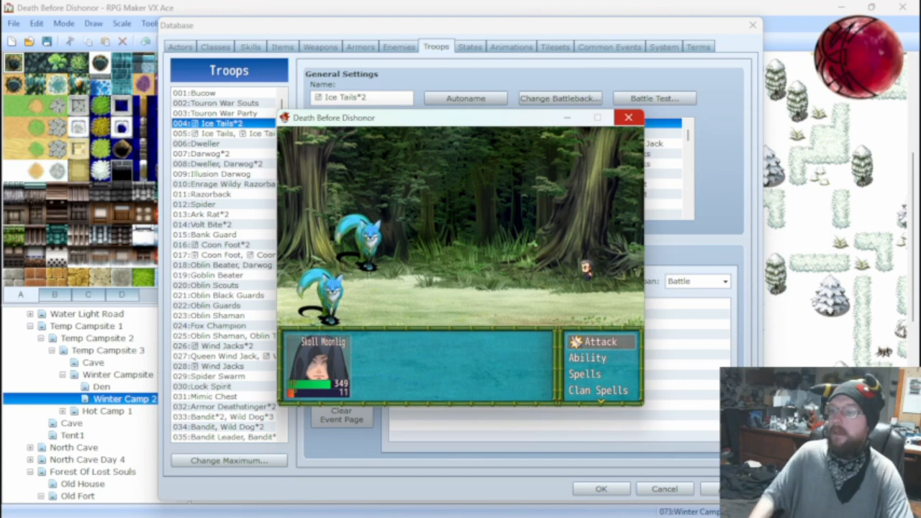
click(628, 117)
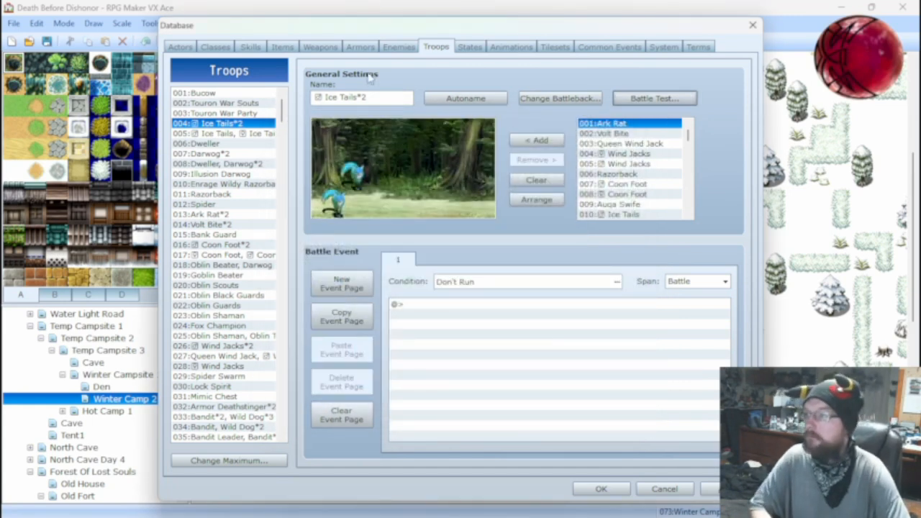
Check the Fire Claw skill's damage formula and battle-test the Ark Rat*2 troop with the same equipment, attacking once before closing the test.
click(251, 47)
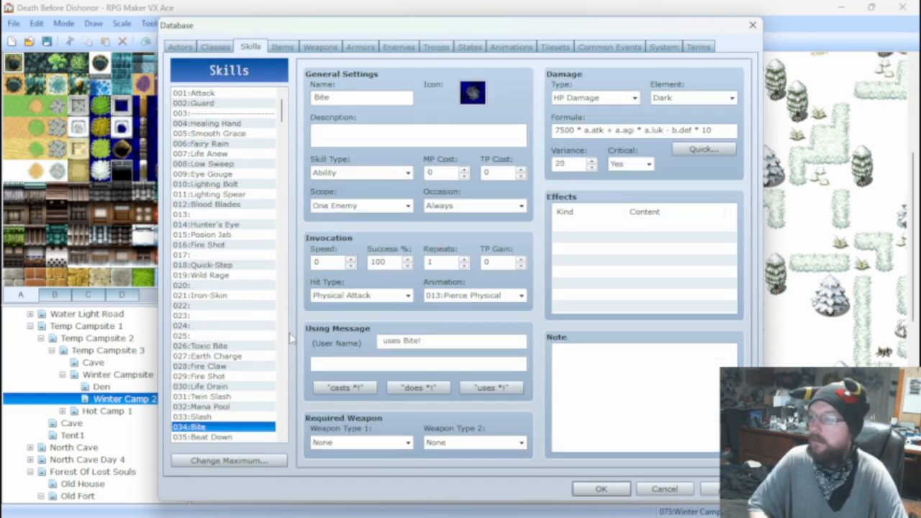
click(216, 366)
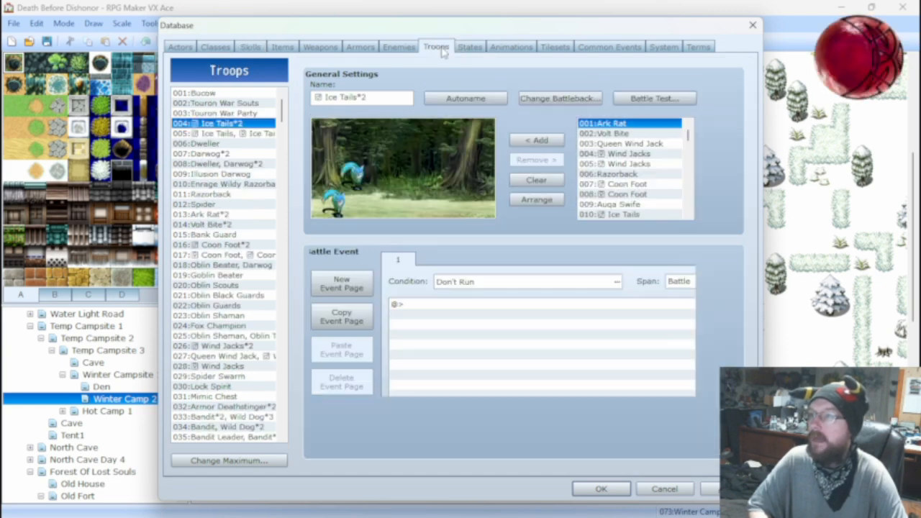
click(444, 50)
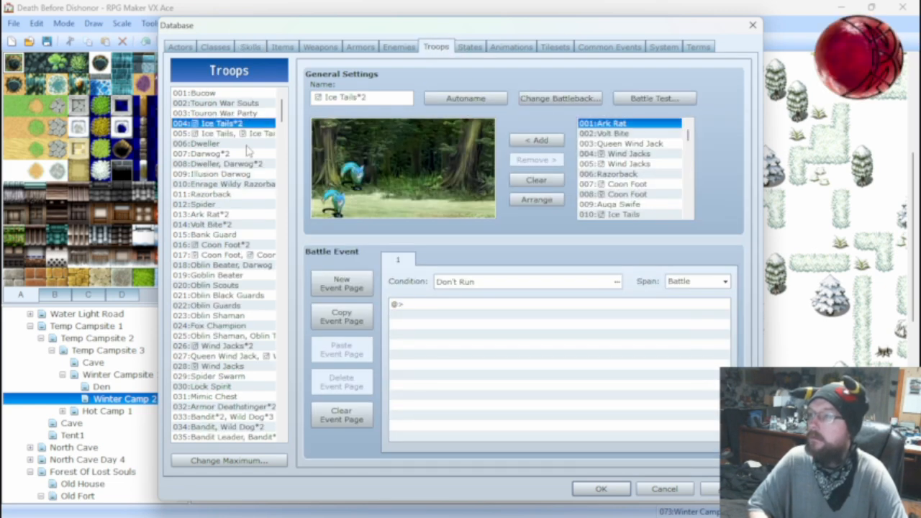
click(223, 214)
click(641, 101)
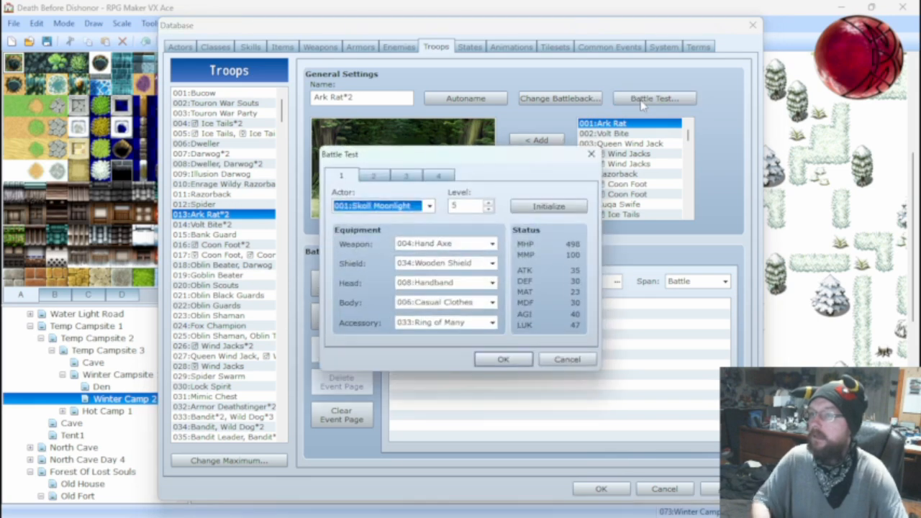
click(506, 359)
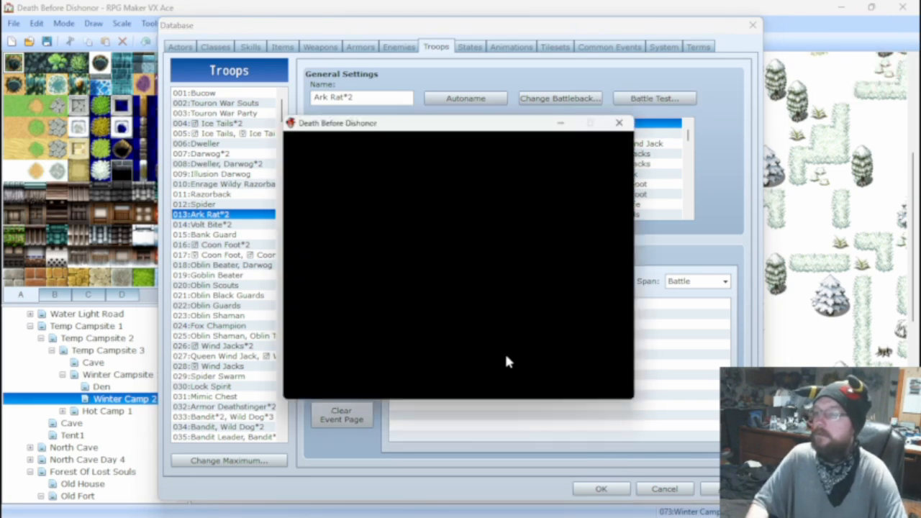
key(Return)
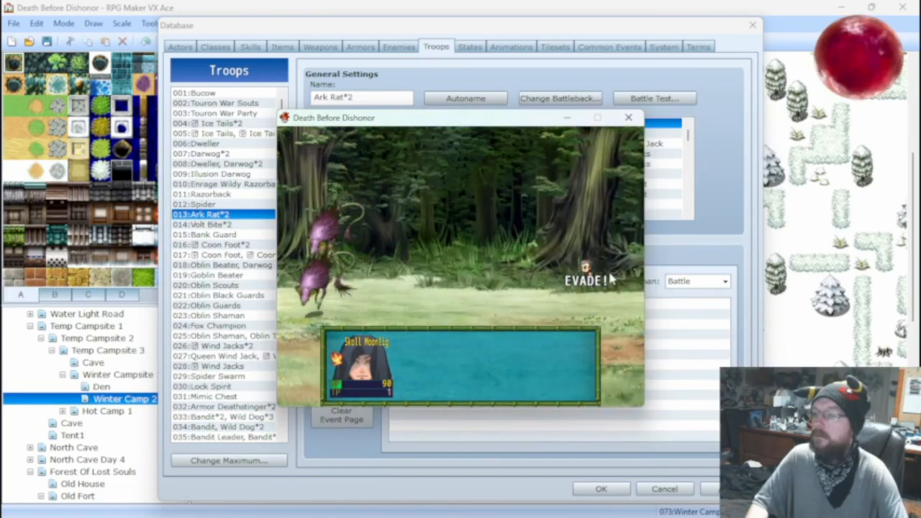
click(629, 117)
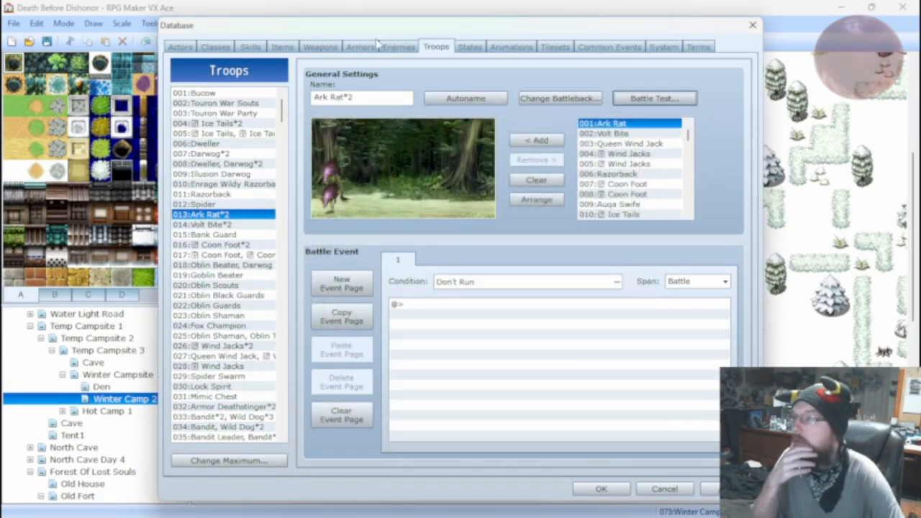
Compare the damage formulas of the Fire Claw and Bite skills with the actor's status values in the Ark Rat*2 battle test setup.
click(251, 47)
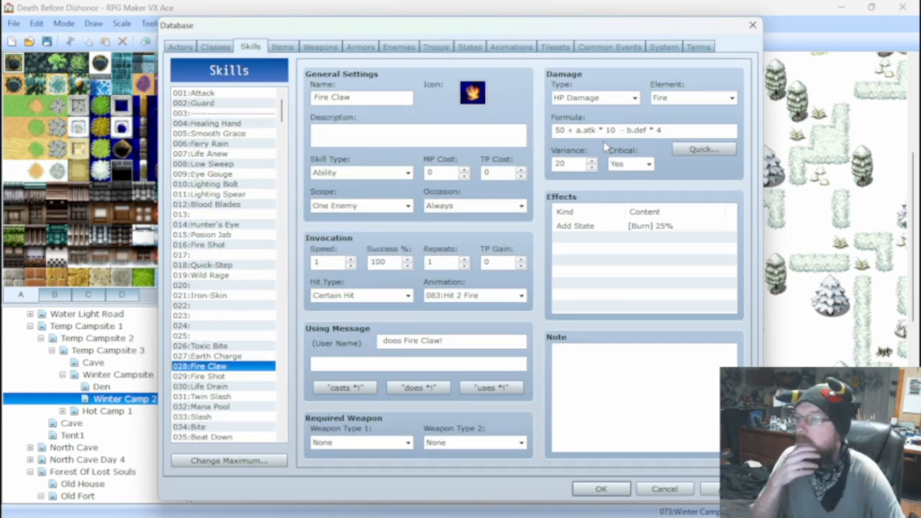
mouse_move(653, 130)
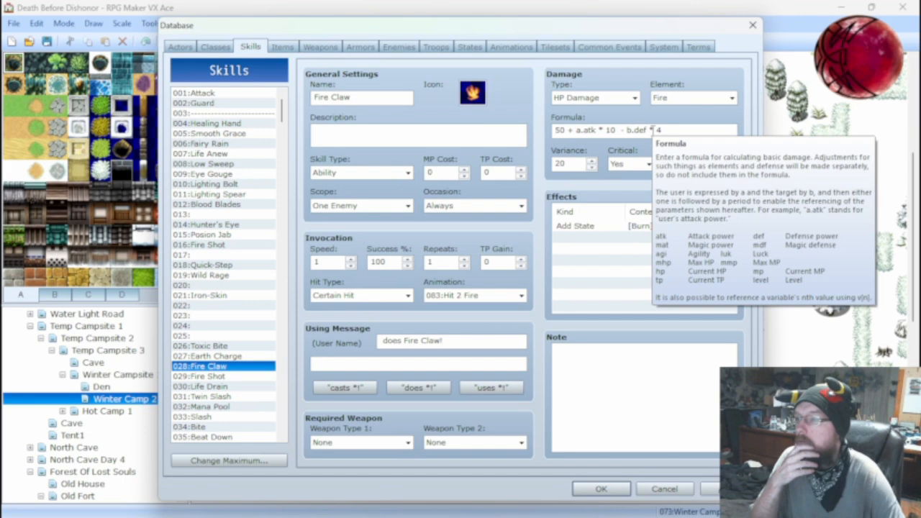
click(208, 427)
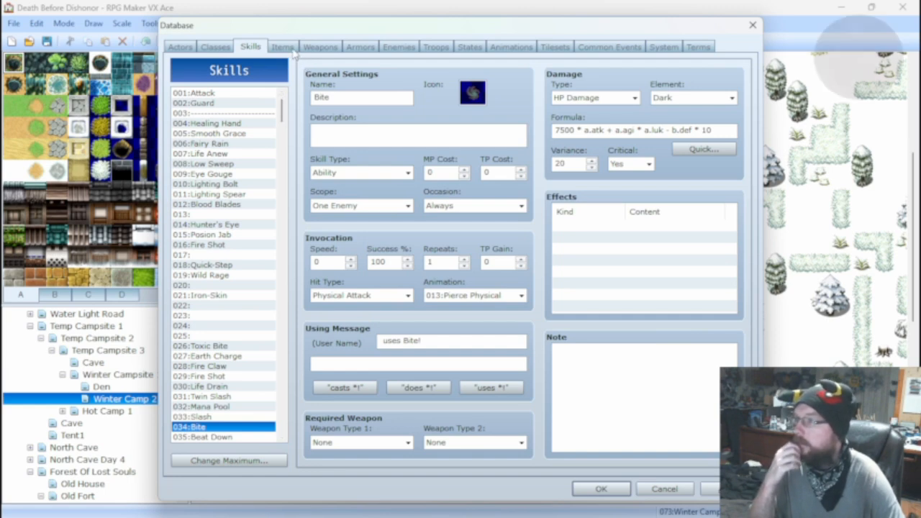
click(436, 47)
click(650, 98)
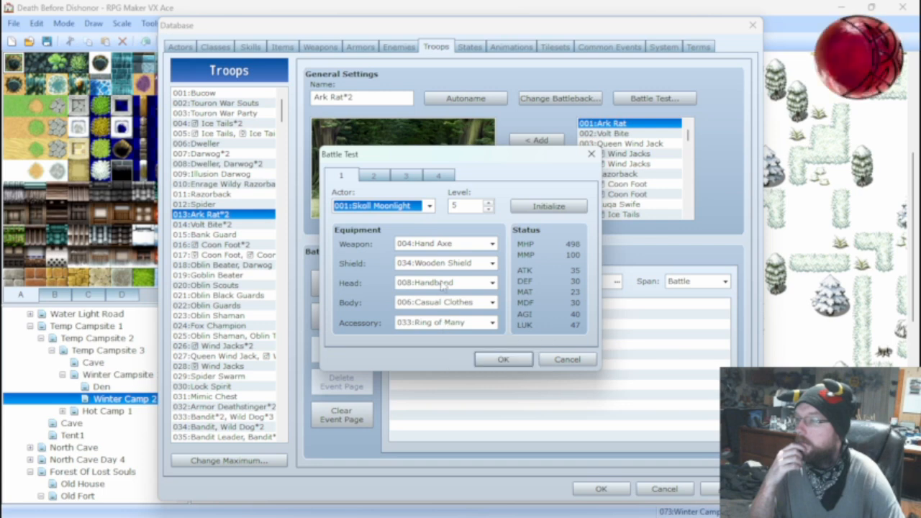
click(567, 359)
click(251, 47)
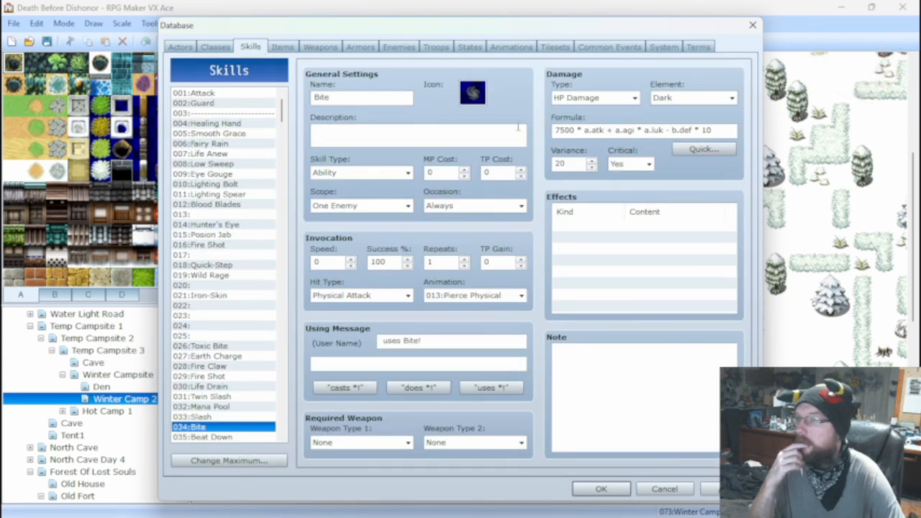
click(213, 367)
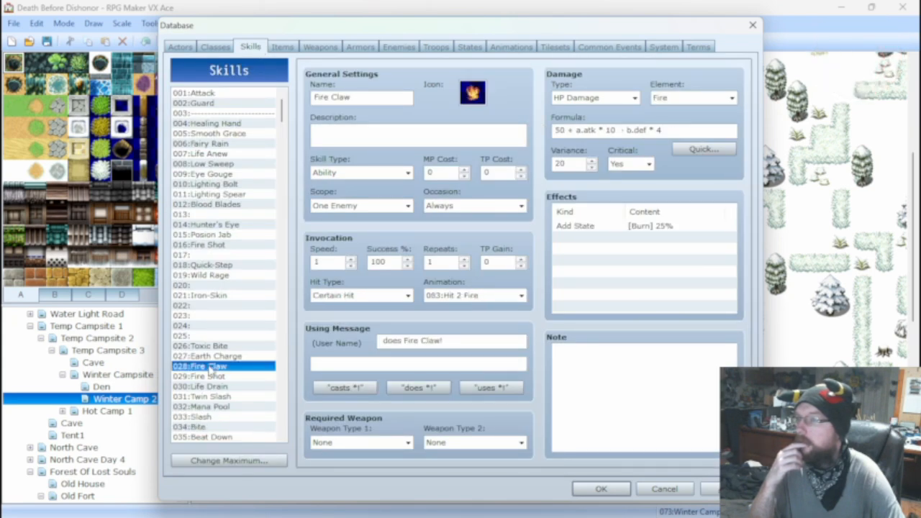
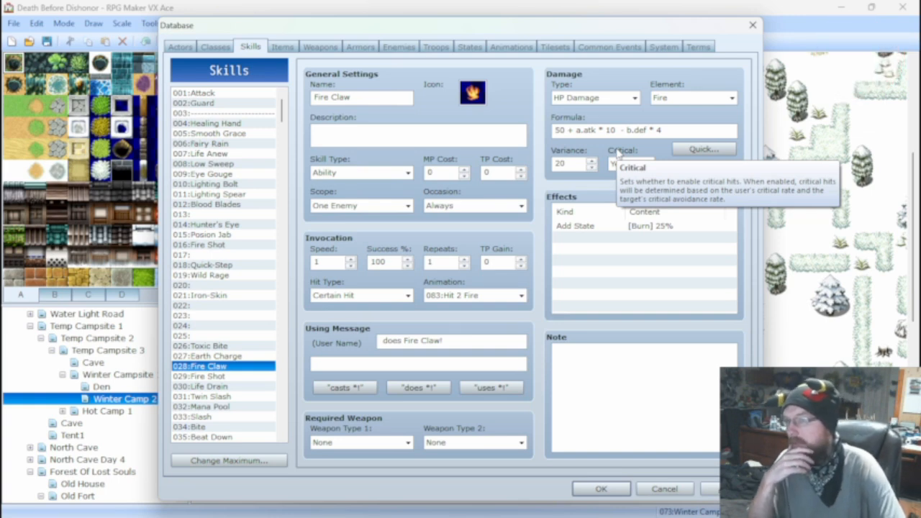
Check Fire Claw's damage formula, run a battle test for the Ark Rat*2 troop with the current equipment, and close the test.
drag(555, 131, 666, 126)
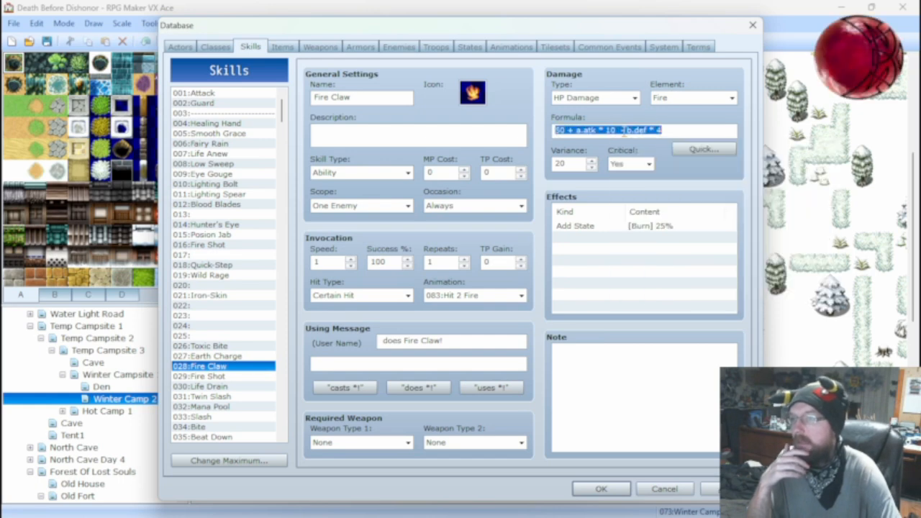
click(667, 124)
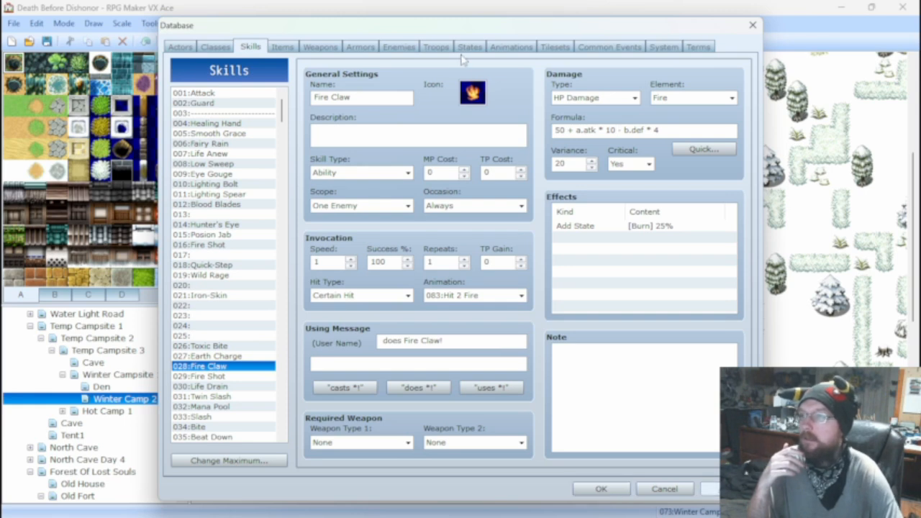
click(435, 47)
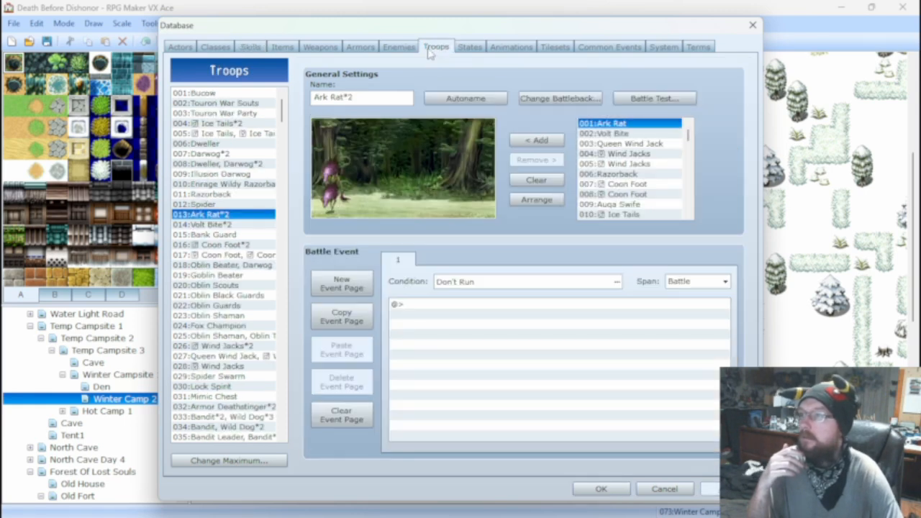
click(644, 102)
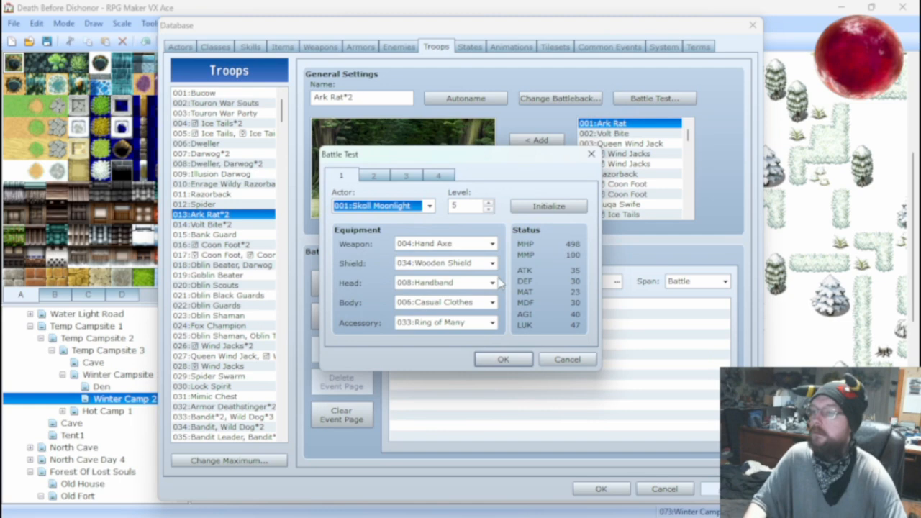
click(505, 357)
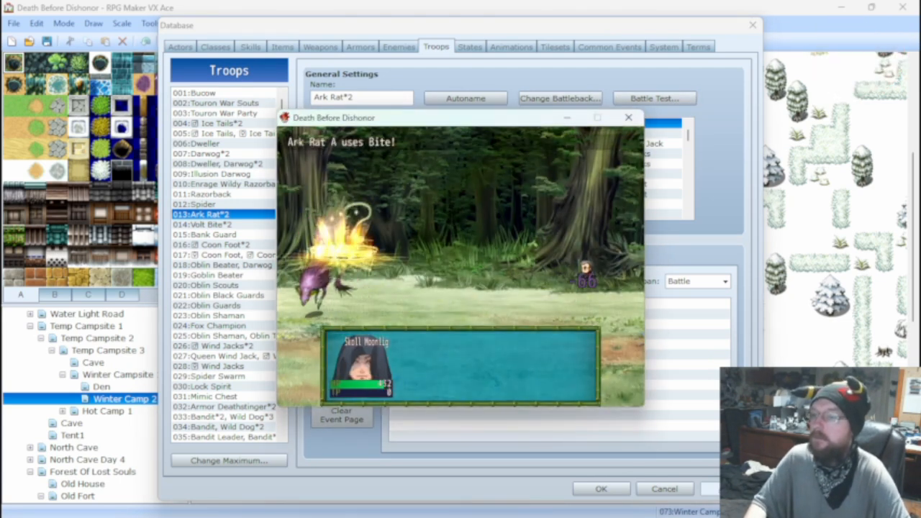
key(Return)
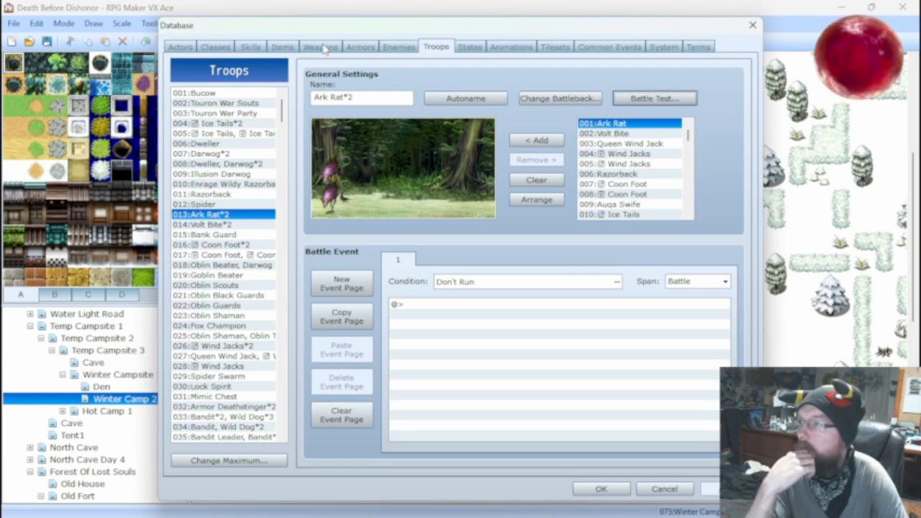
Compare the attack multiplier and defense terms in the damage formulas of the Fire Claw and Bite skills.
click(400, 48)
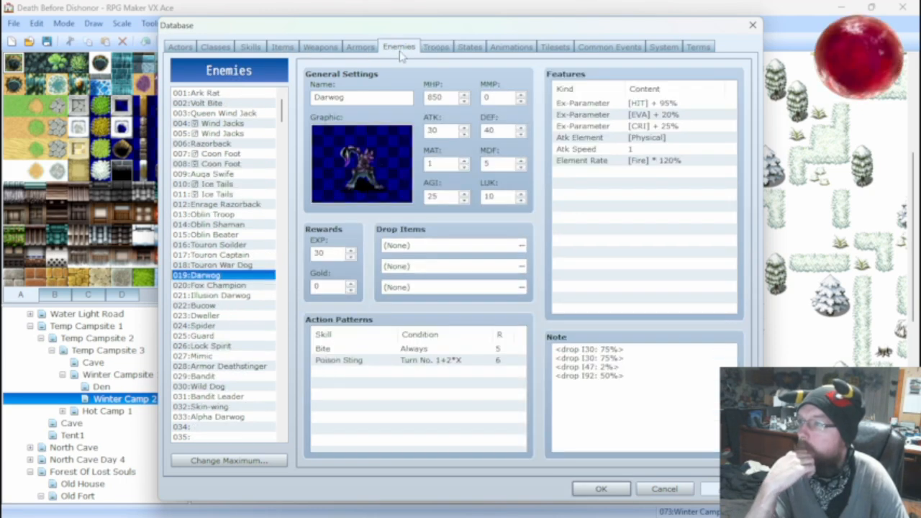
click(252, 49)
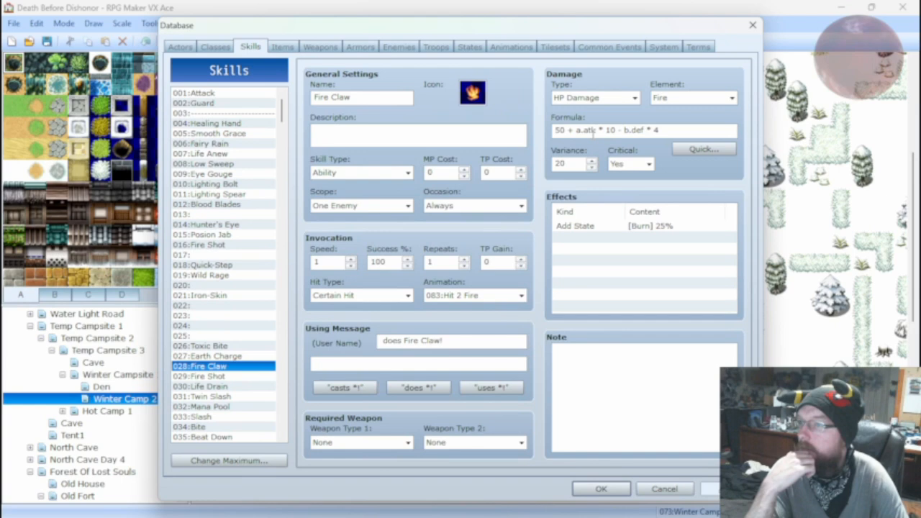
mouse_move(567, 132)
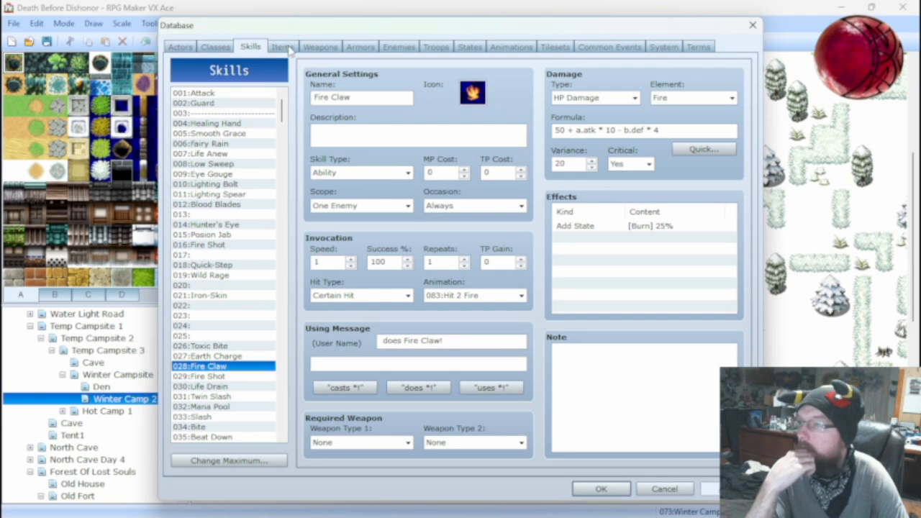
double_click(611, 130)
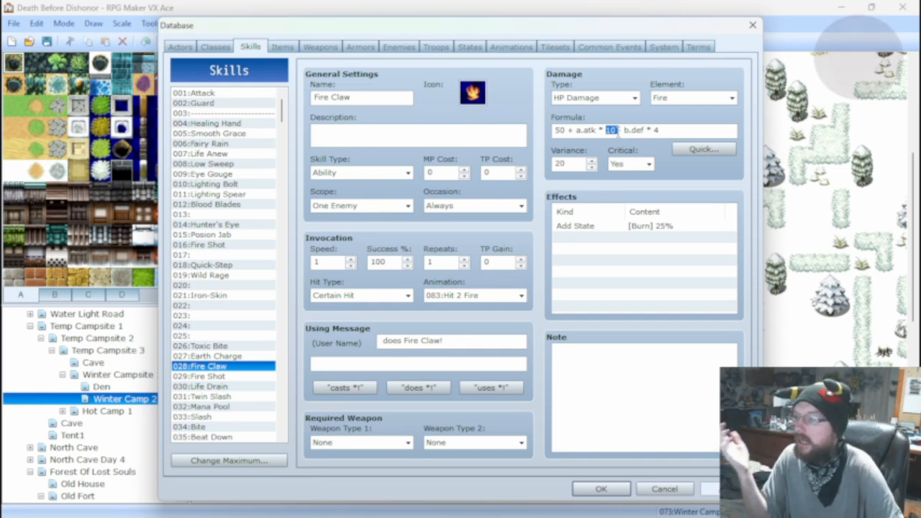
click(224, 428)
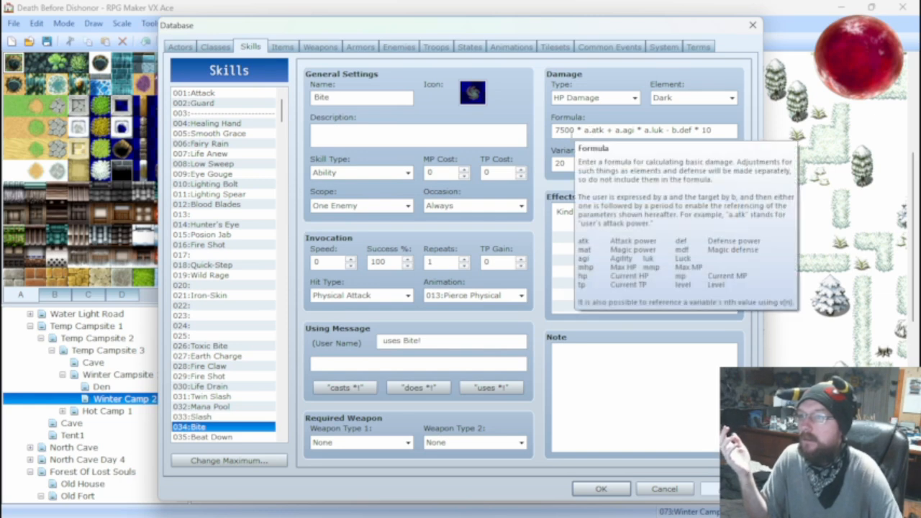
click(229, 366)
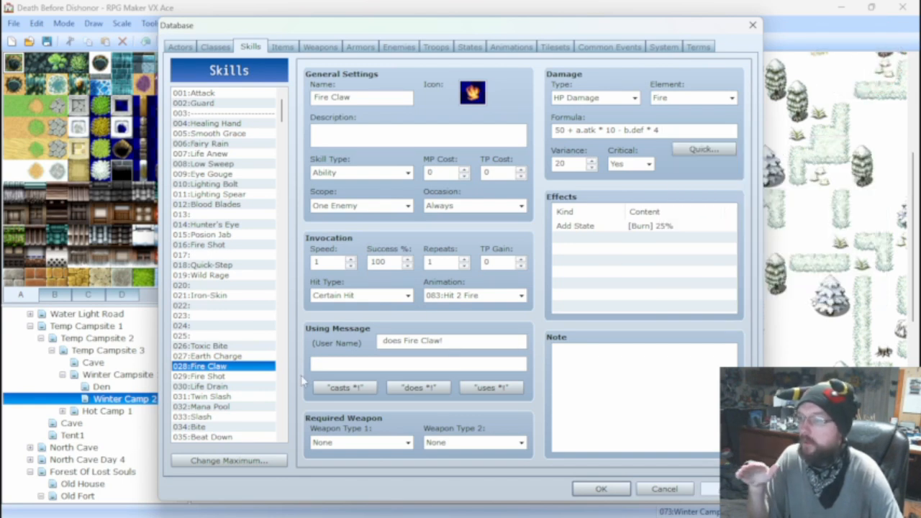
click(225, 426)
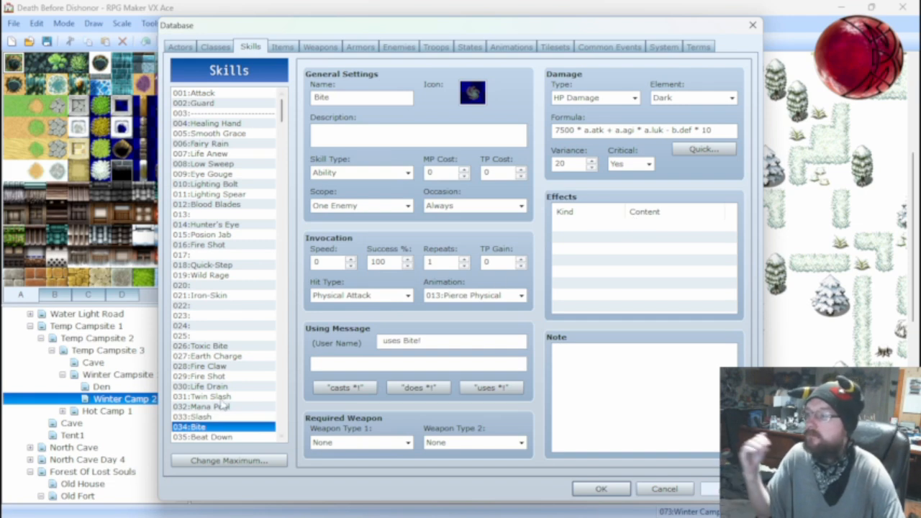
Set the attack multiplier in Fire Claw's damage formula to 2, making it 50 + a.atk * 2 - b.def * 4.
click(225, 377)
click(225, 367)
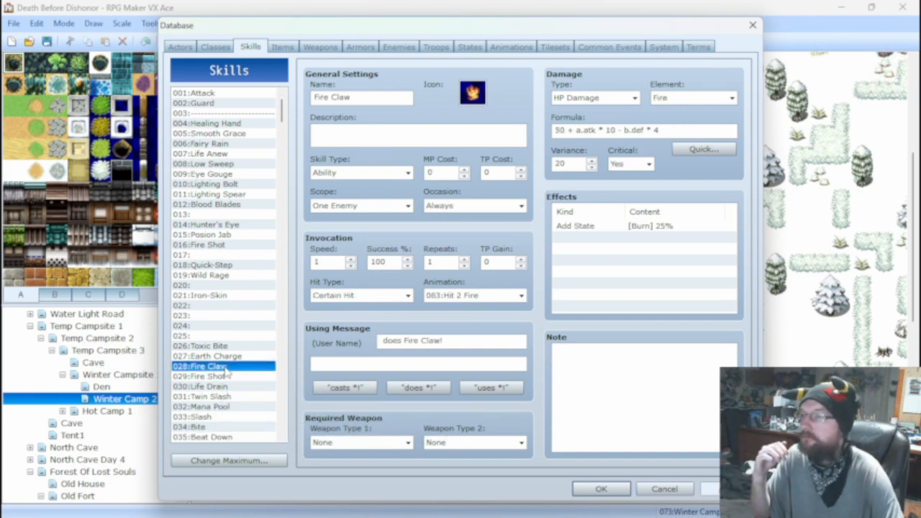
click(610, 130)
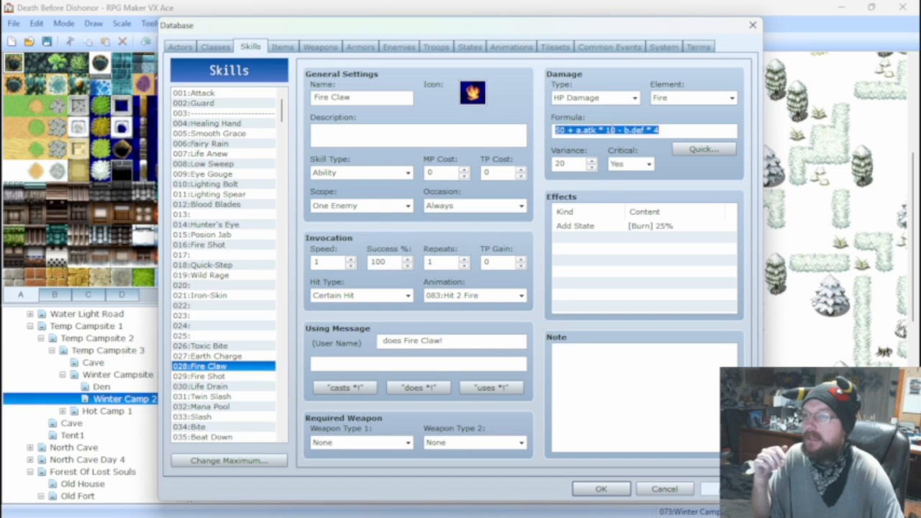
double_click(611, 130)
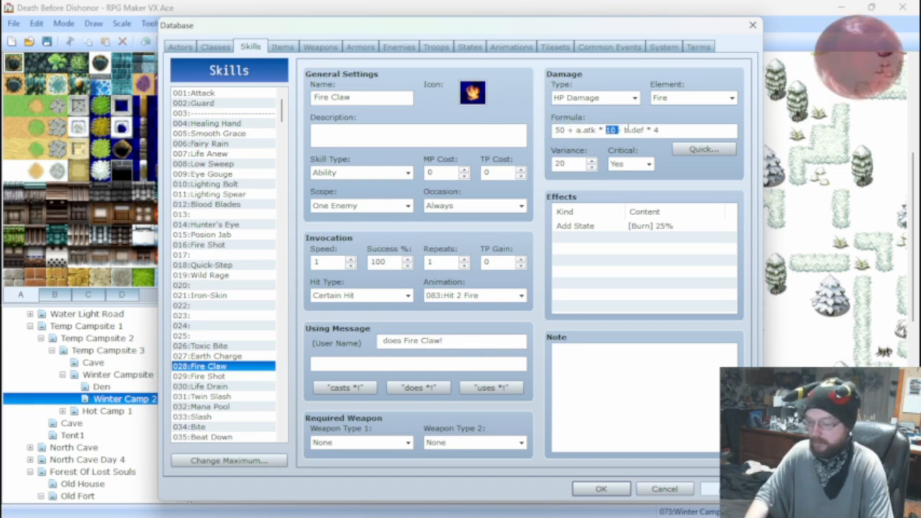
text(2)
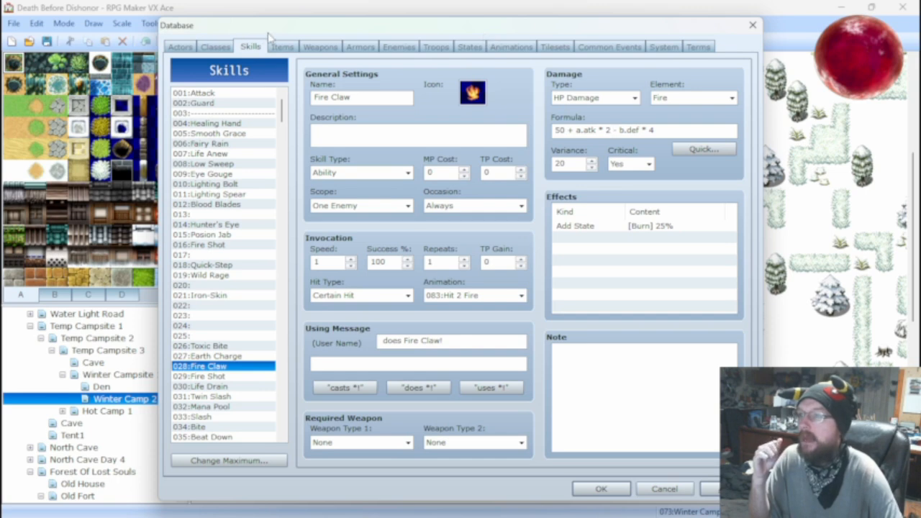
Battle-test the Ark Rat*2 troop with the revised Fire Claw formula, attacking during the fight, and close the test.
click(436, 48)
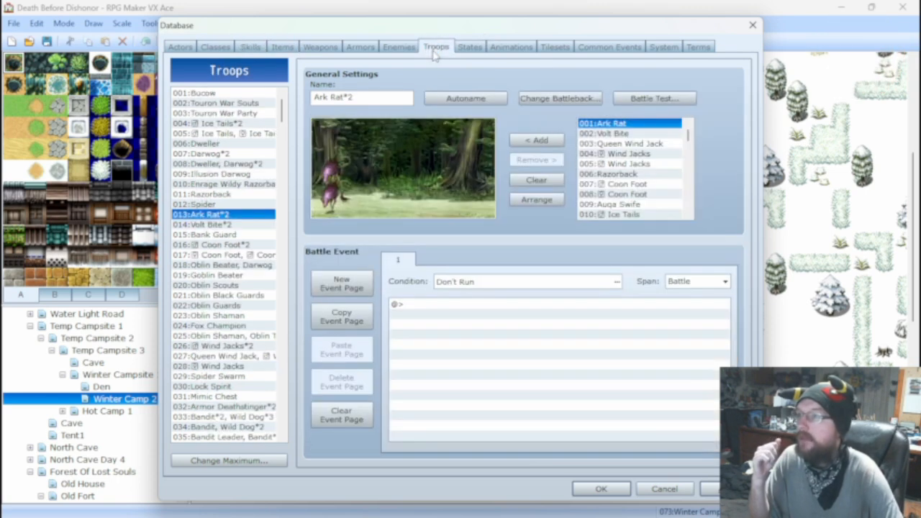
click(654, 99)
click(497, 358)
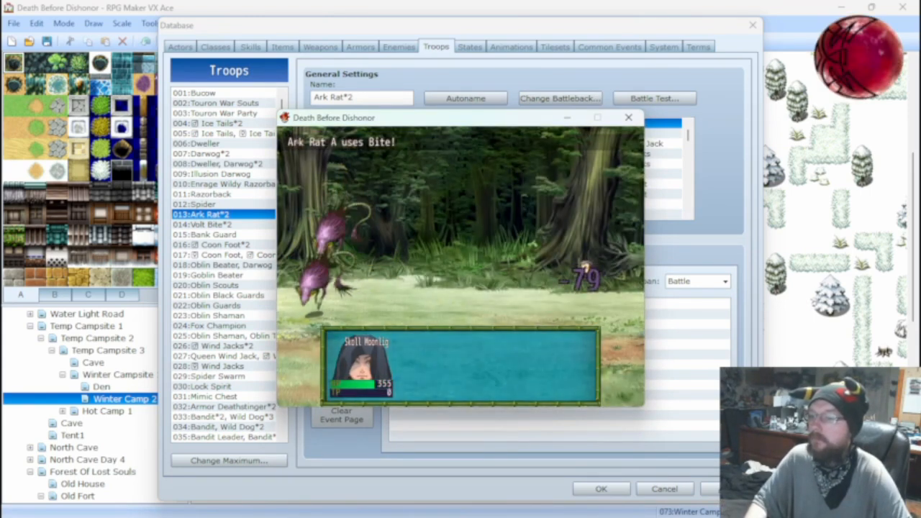
key(Return)
key(Return)
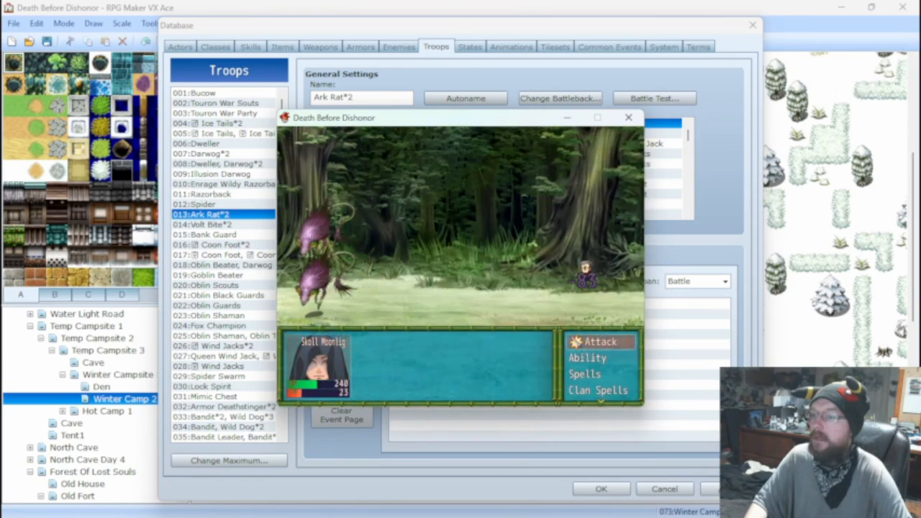
key(Return)
key(Return)
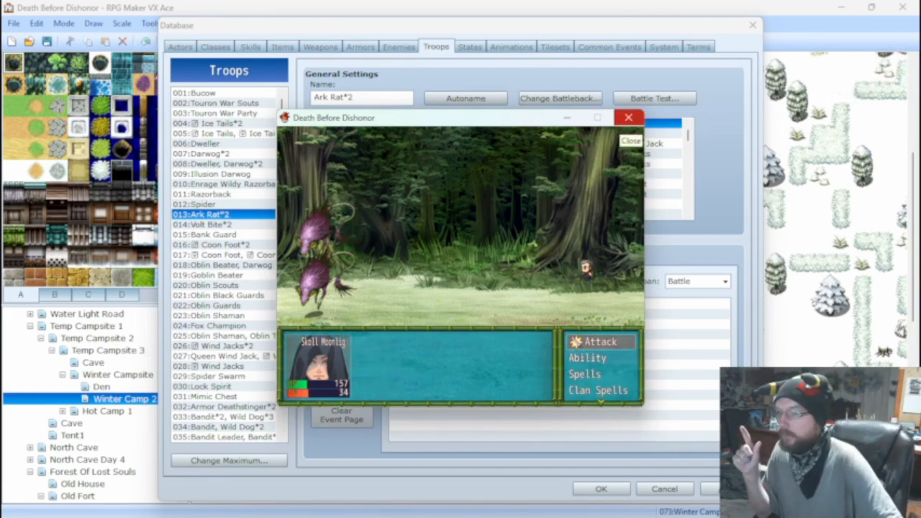
click(624, 121)
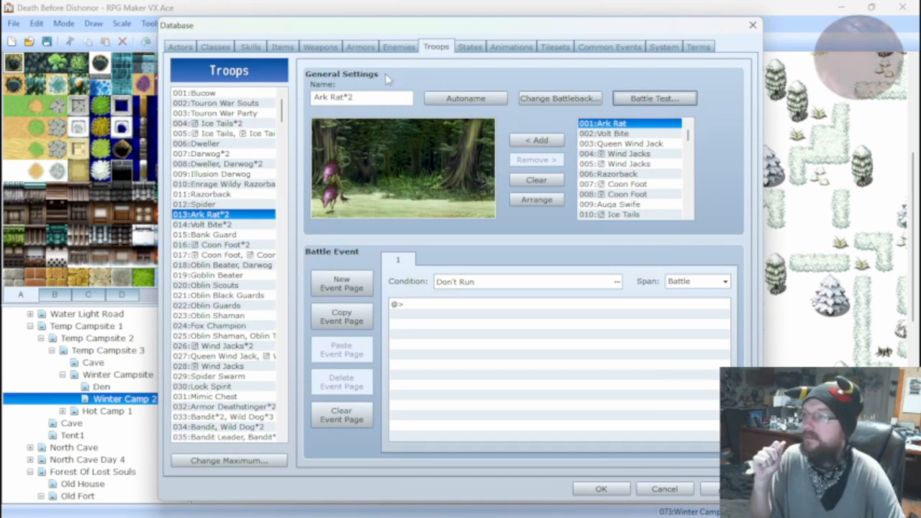
Change the damage formula of the 029 Fire Shot skill to 20 + a.mat * 2 - b.mdf.
click(253, 49)
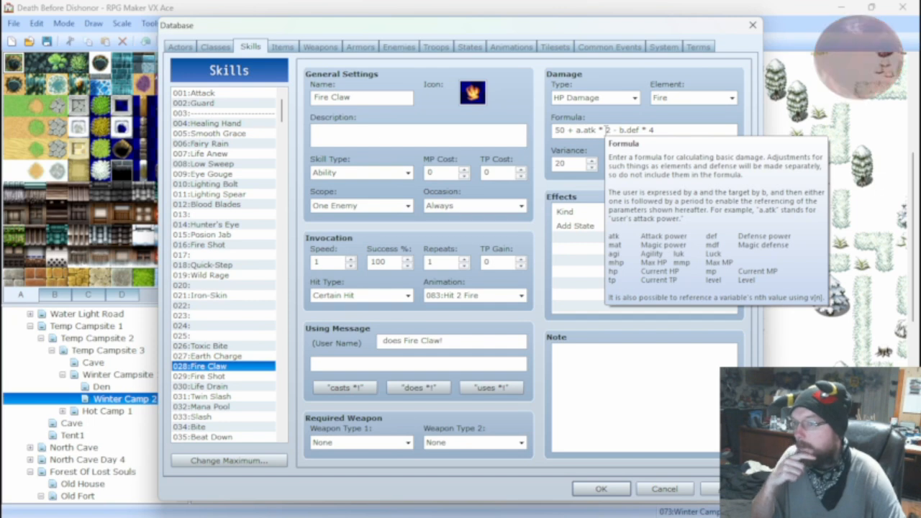
click(216, 376)
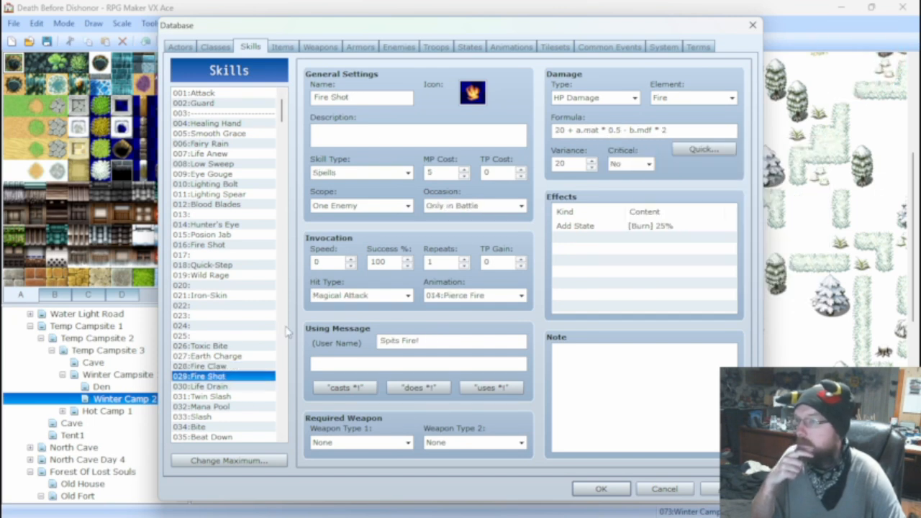
mouse_move(620, 130)
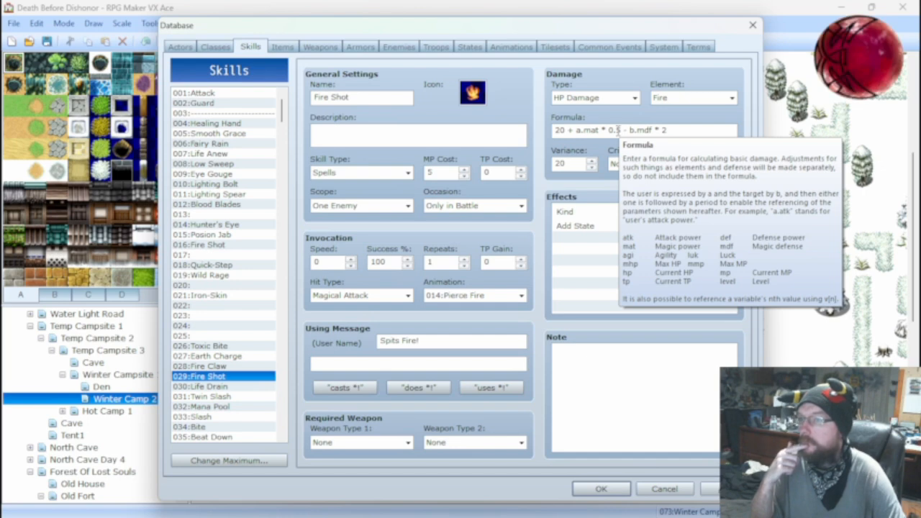
double_click(616, 131)
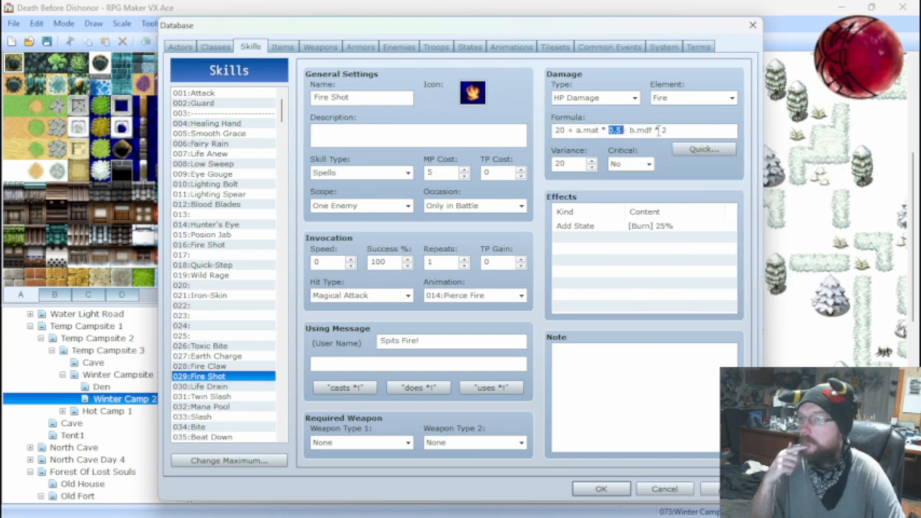
key(BackSpace)
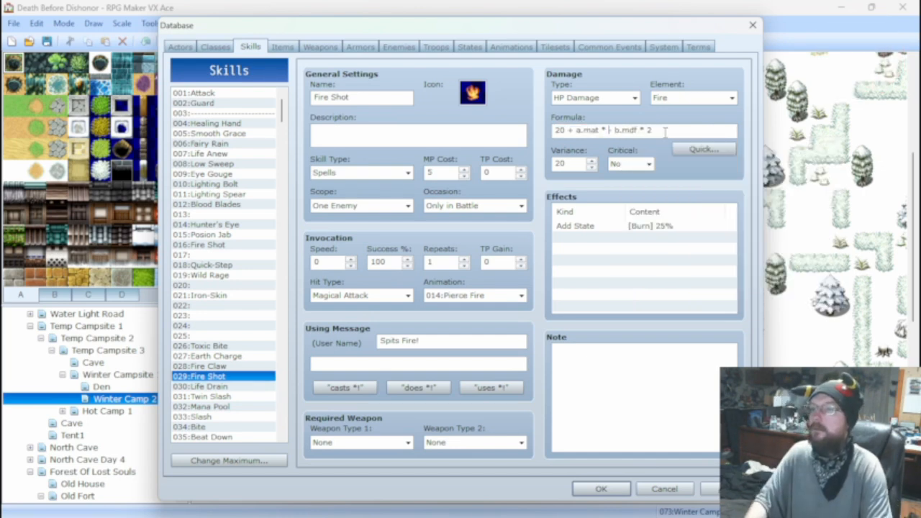
text(-)
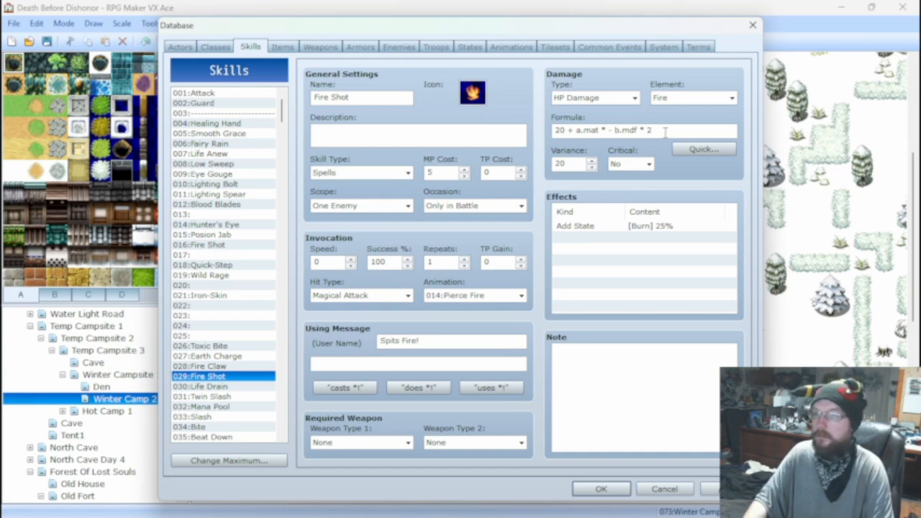
text(2)
key(End)
key(BackSpace)
key(BackSpace)
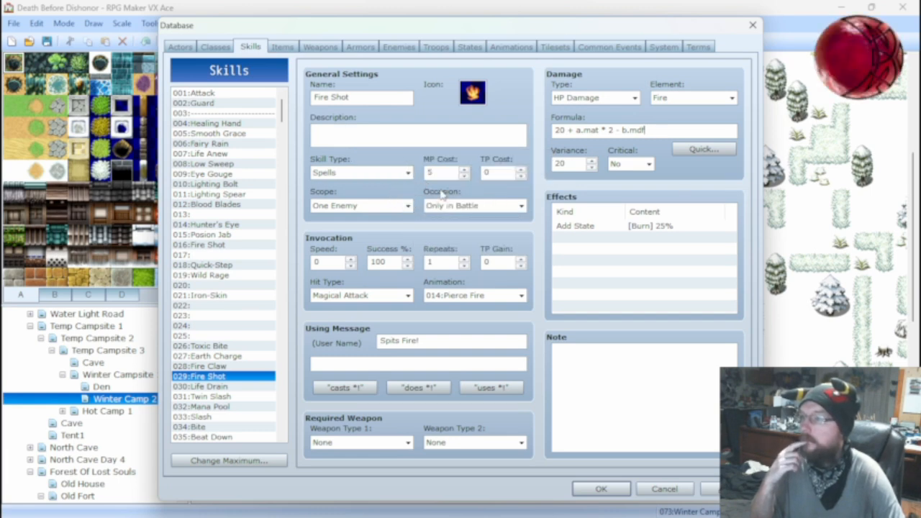
click(464, 176)
click(465, 177)
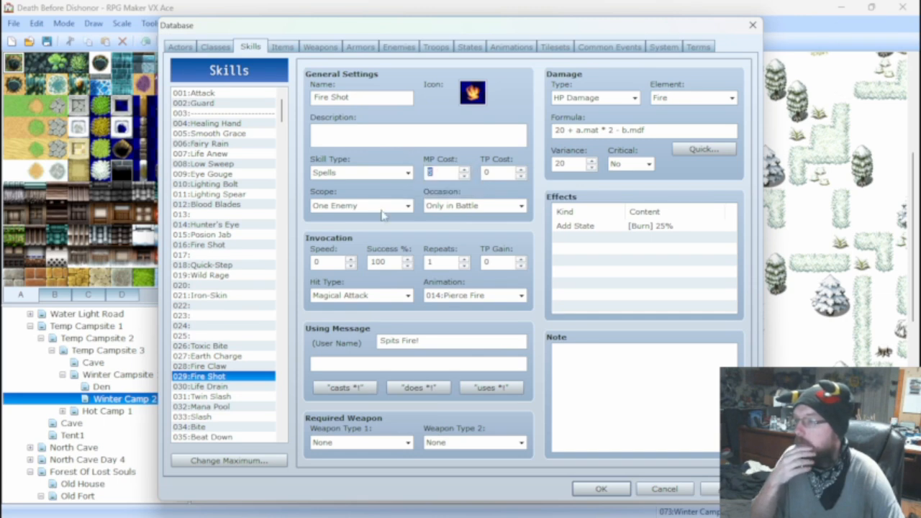
Compare the damage formulas and settings of the Fire Claw and Fire Shot skills, glancing at the Darwog enemy's data.
click(220, 367)
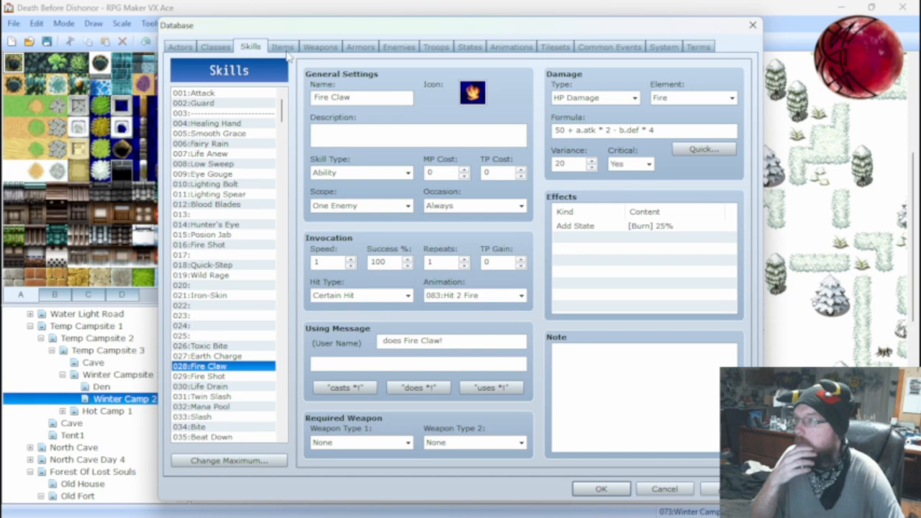
click(218, 377)
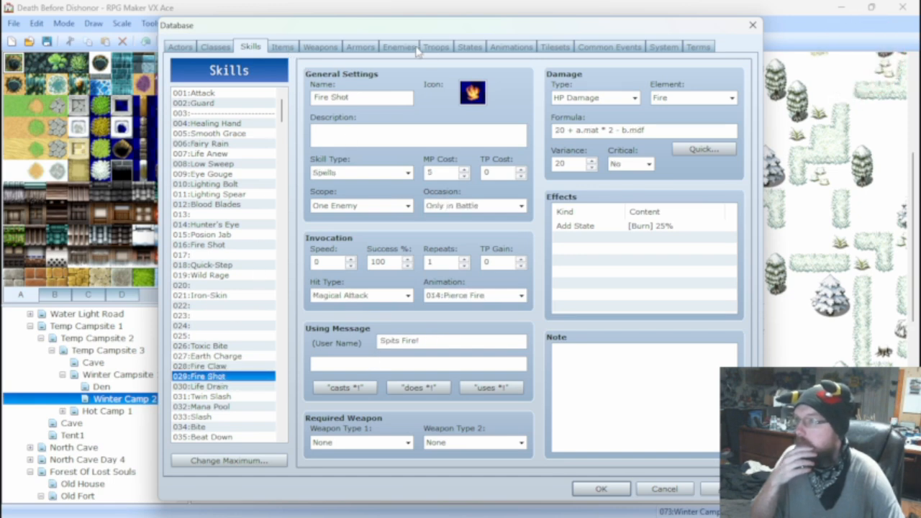
click(400, 47)
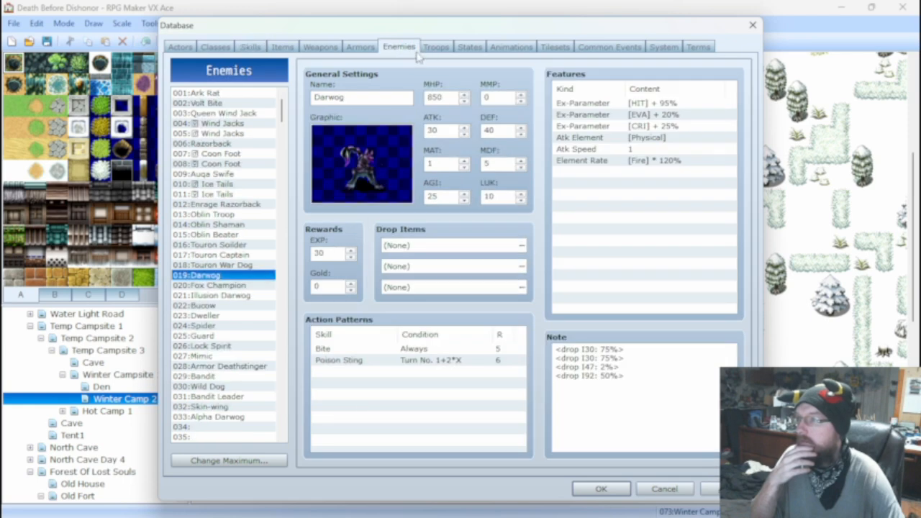
click(249, 47)
click(214, 366)
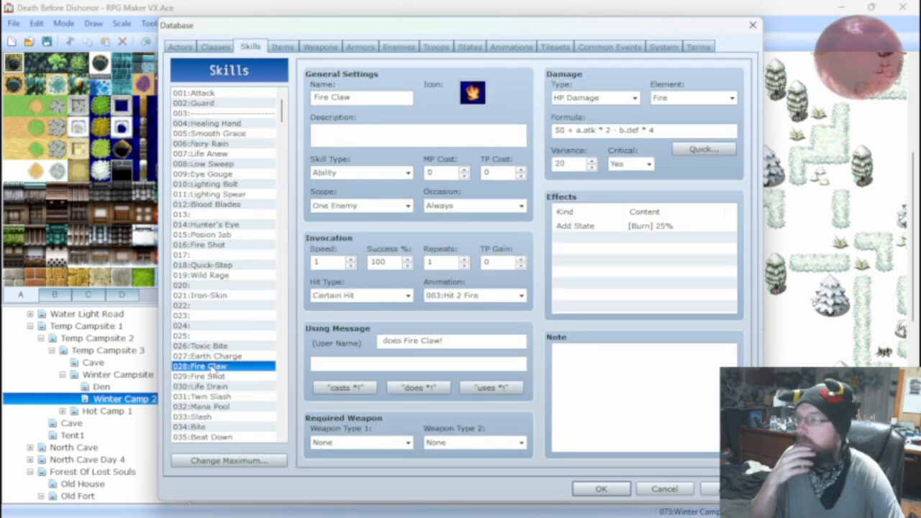
click(209, 376)
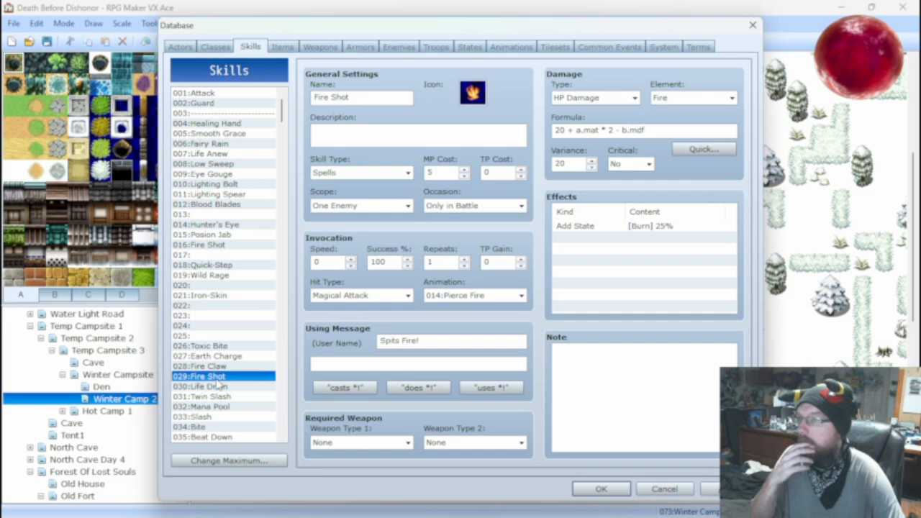
Recheck the Fire Claw and Fire Shot skills, launch a battle test of the Ark Rat*2 troop and attack for several turns.
click(220, 368)
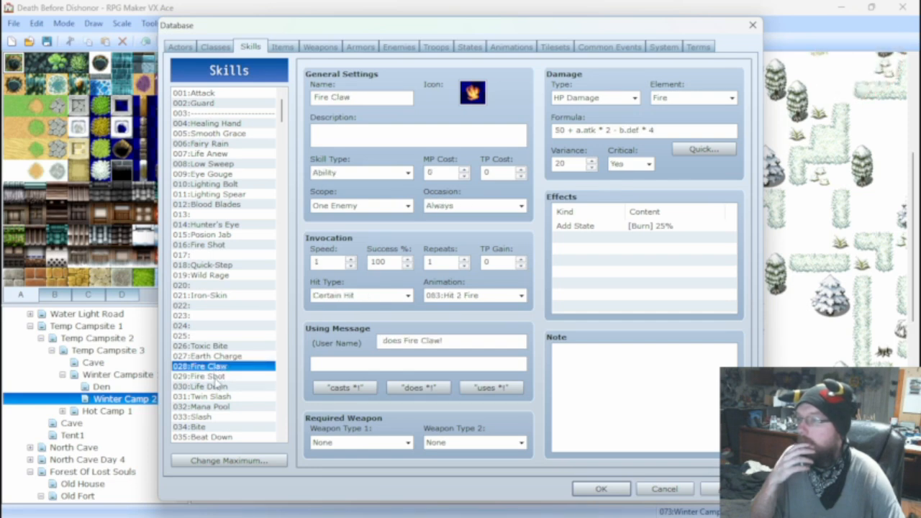
click(217, 377)
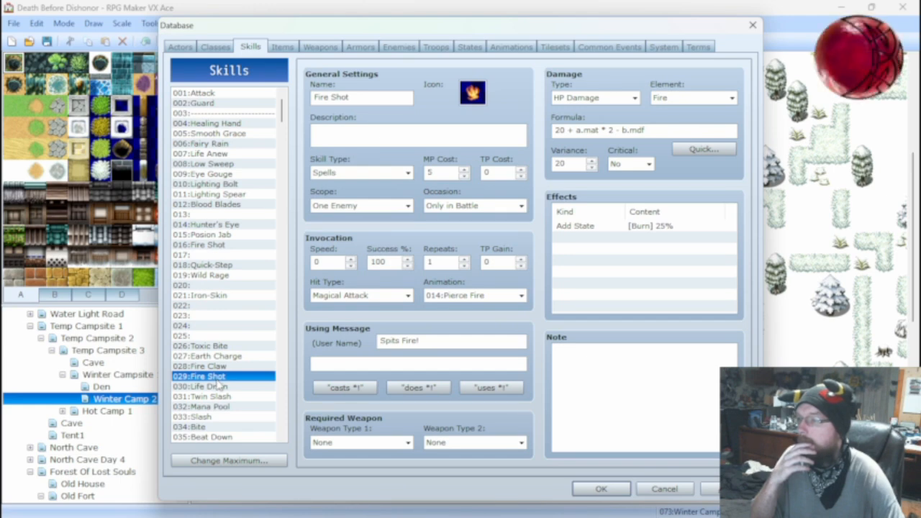
click(399, 47)
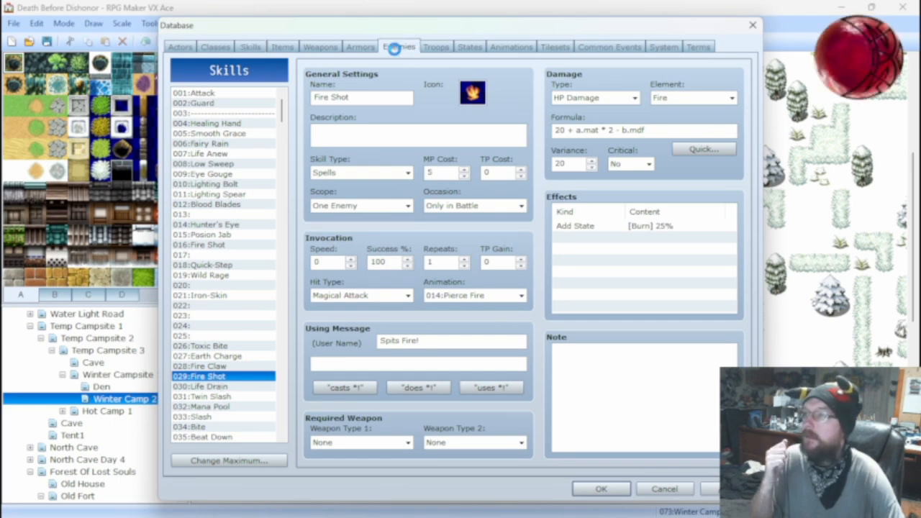
click(435, 47)
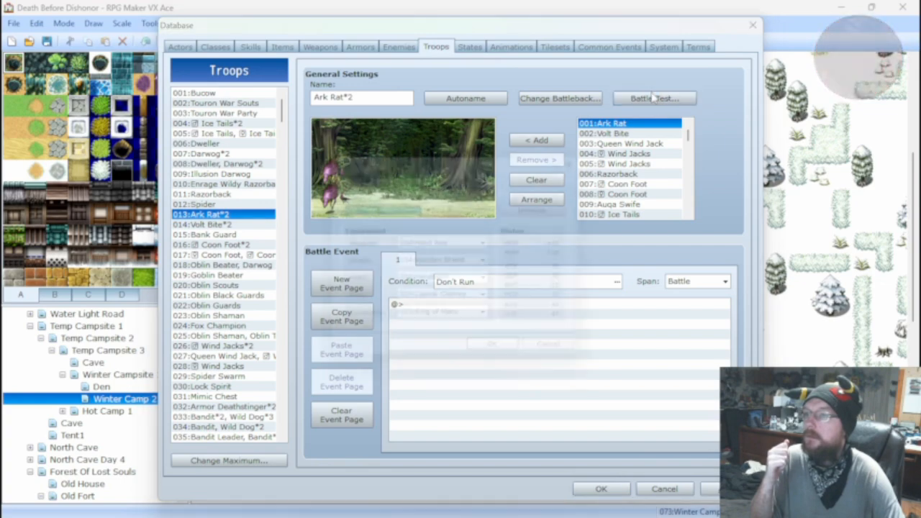
click(654, 99)
click(507, 360)
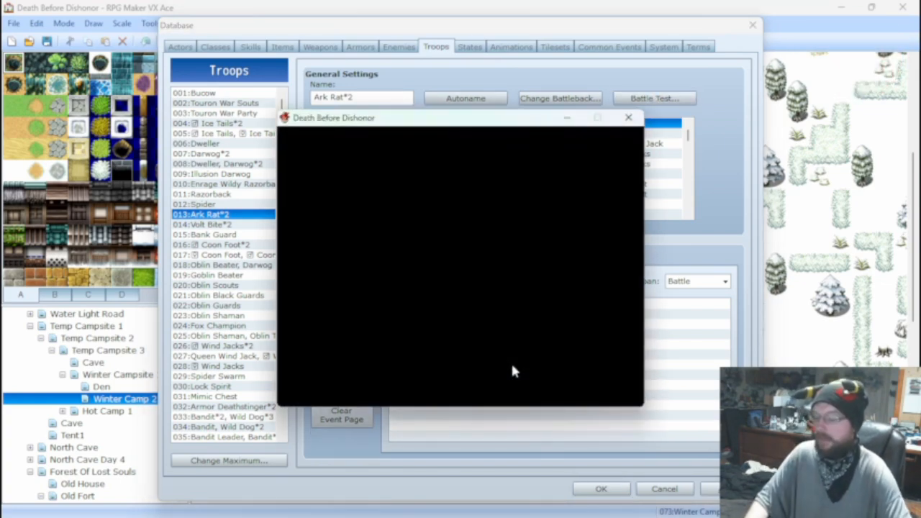
key(Return)
key(Return)
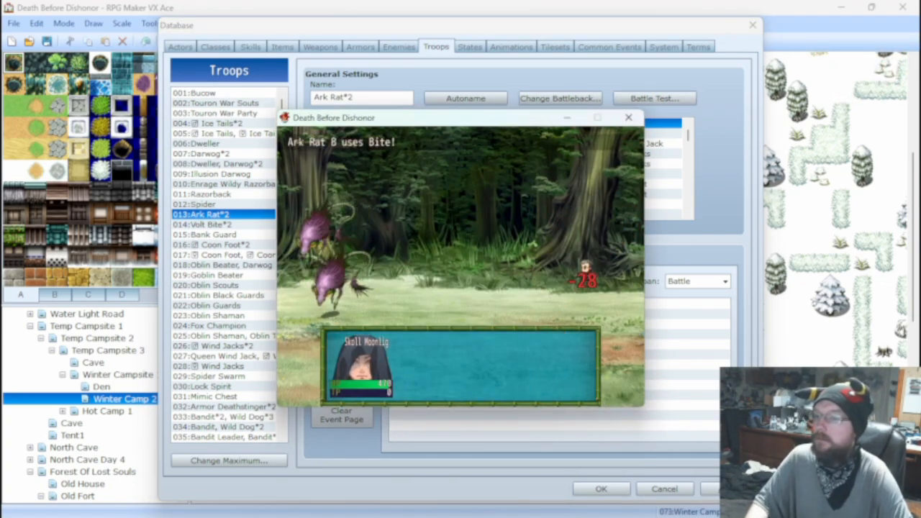
key(Return)
key(Return)
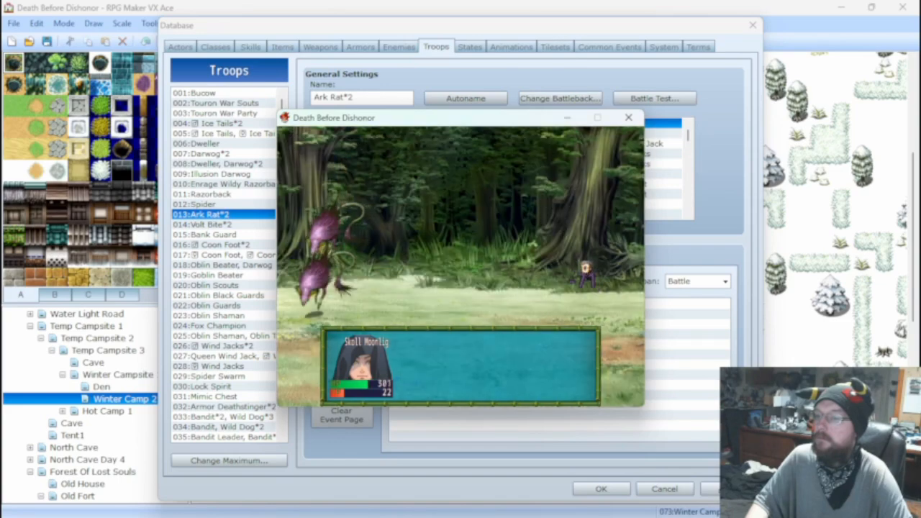
key(Return)
key(Return)
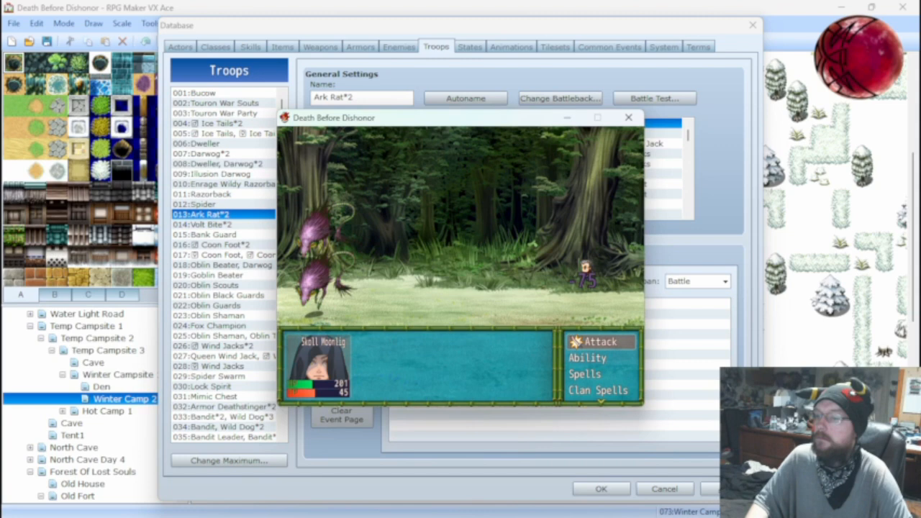
Use a Potion on the party member during the battle test, and close the test.
key(Down)
key(Down)
key(Down)
key(Down)
key(Down)
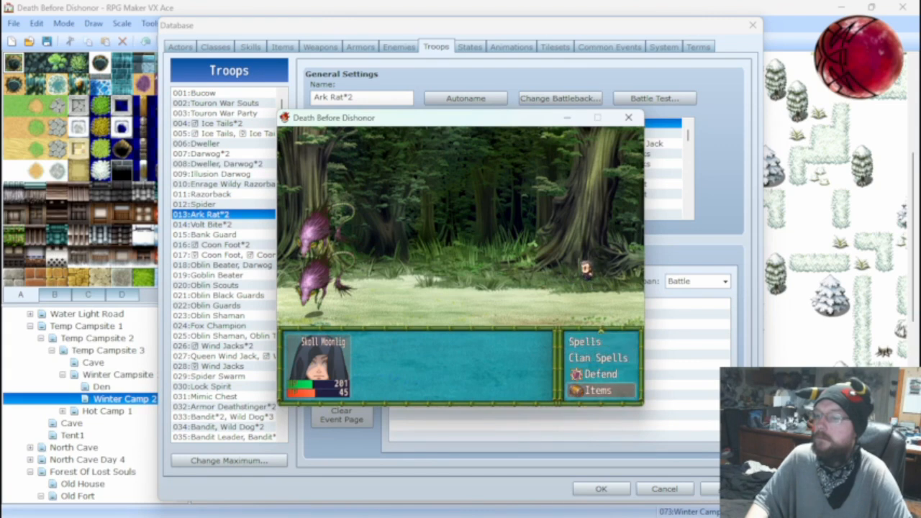
key(Return)
key(Down)
key(Up)
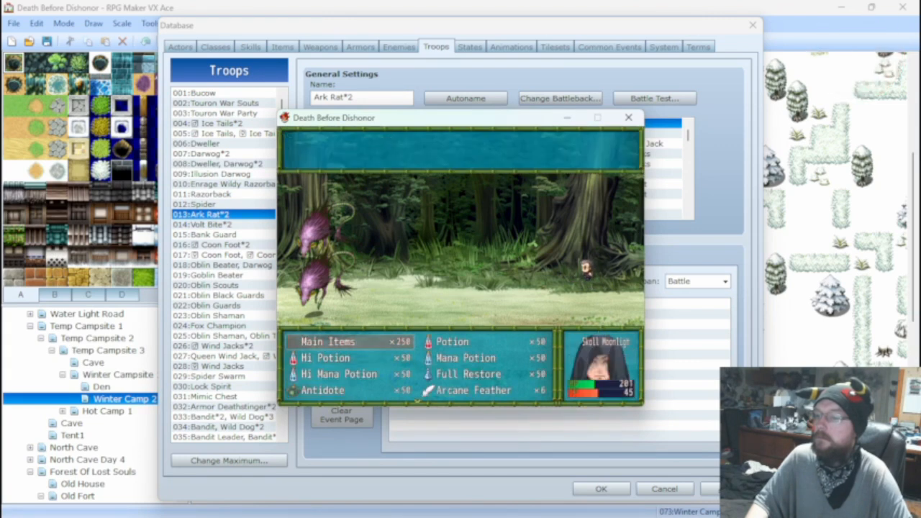
key(Right)
key(Return)
key(Return)
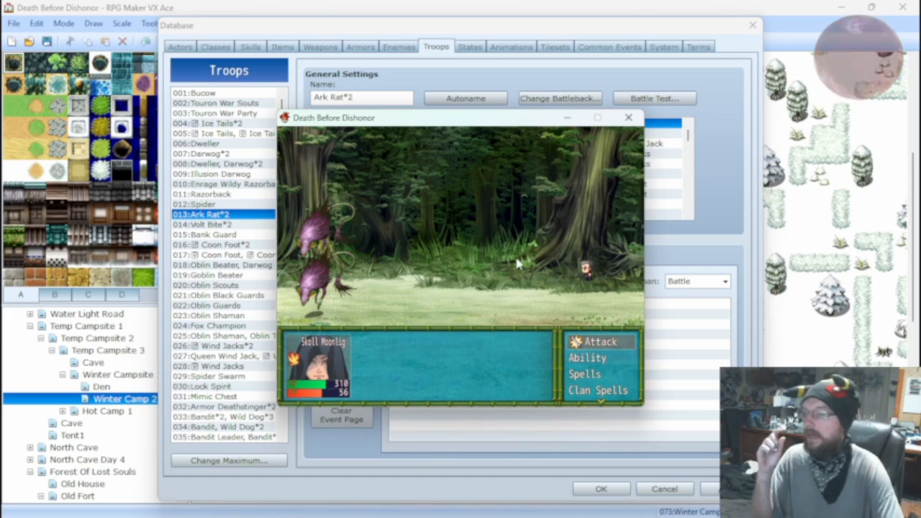
click(629, 118)
Raise the base damage in the 029 Fire Shot skill's formula to 50, making it 50 + a.mat * 2 - b.mdf.
click(277, 46)
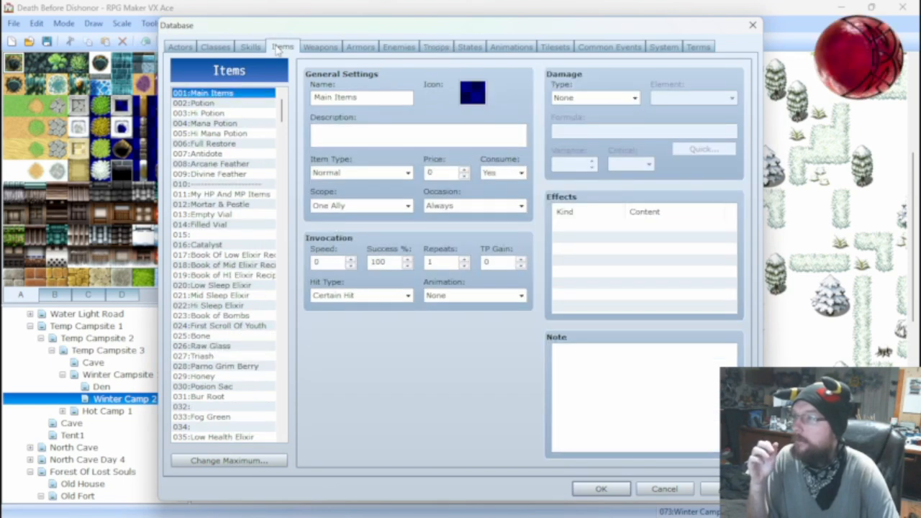
click(249, 45)
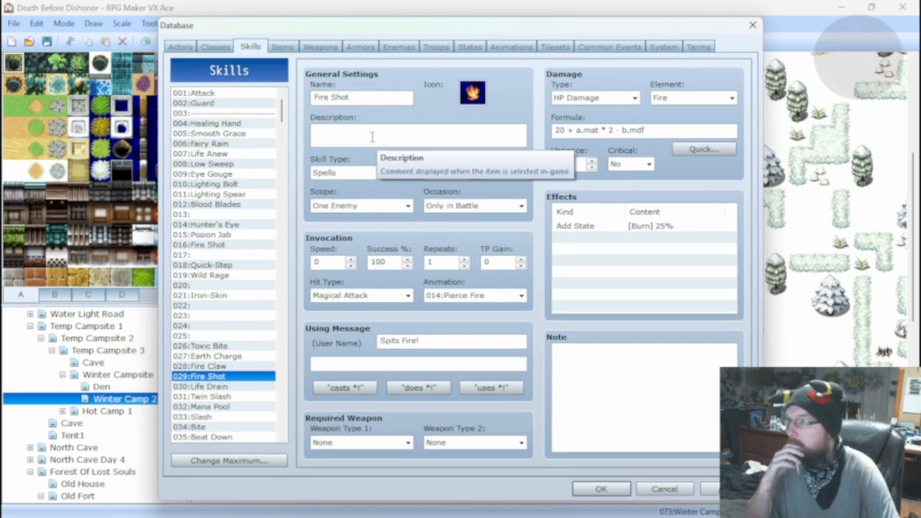
click(219, 366)
click(219, 376)
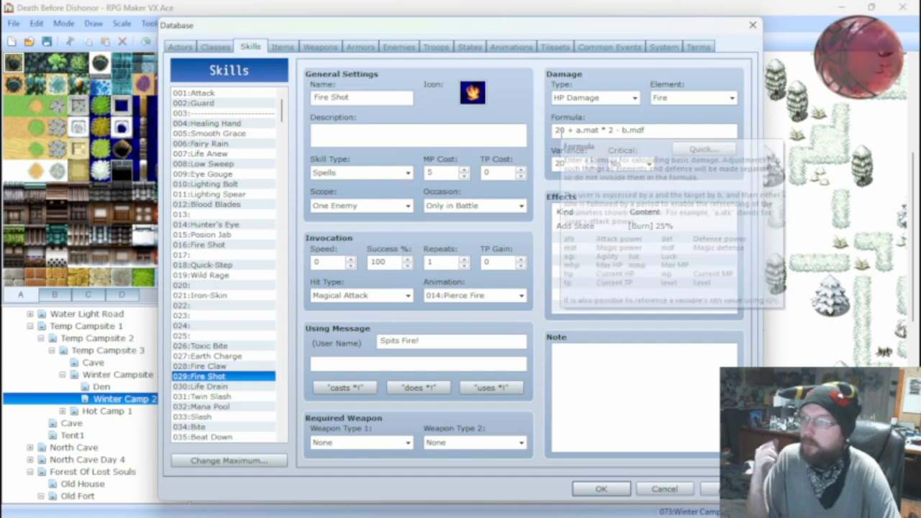
double_click(559, 130)
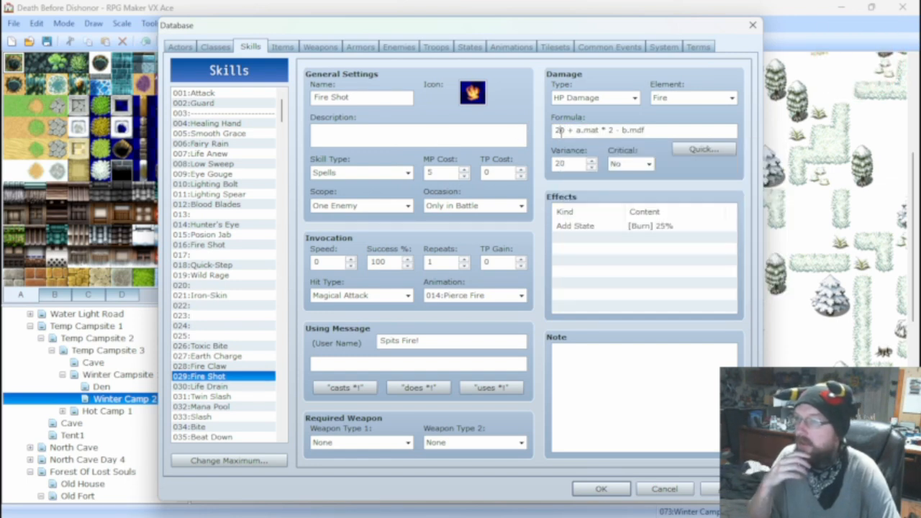
click(576, 130)
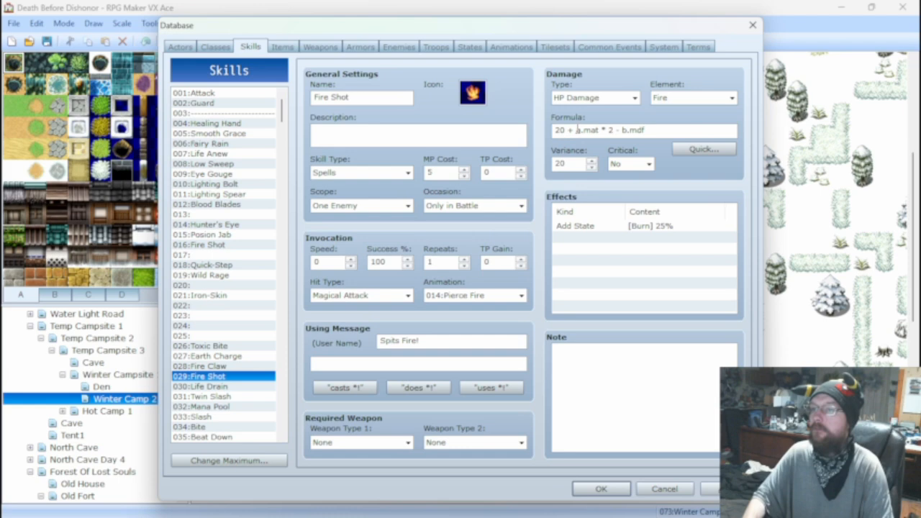
key(BackSpace)
key(BackSpace)
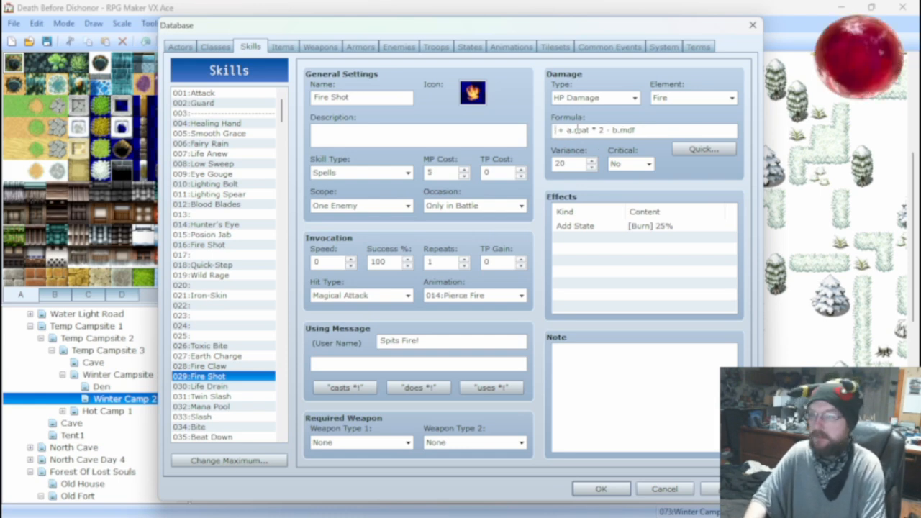
text(50)
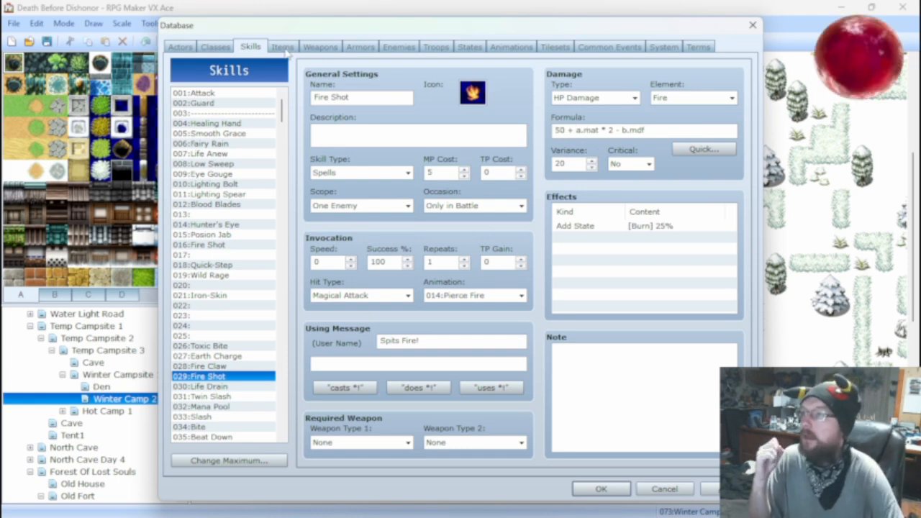
Set the using message of the Fire Shot skill to "does Fire Shot!".
click(323, 48)
click(362, 48)
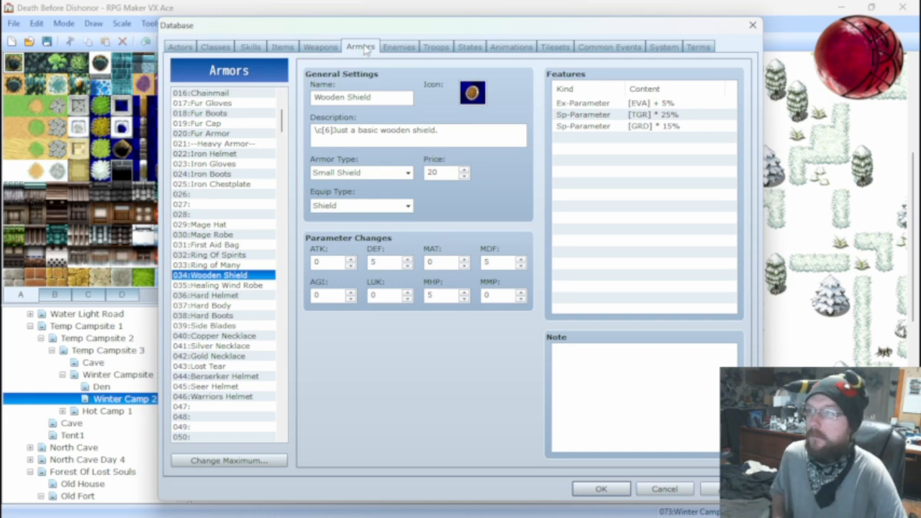
click(391, 47)
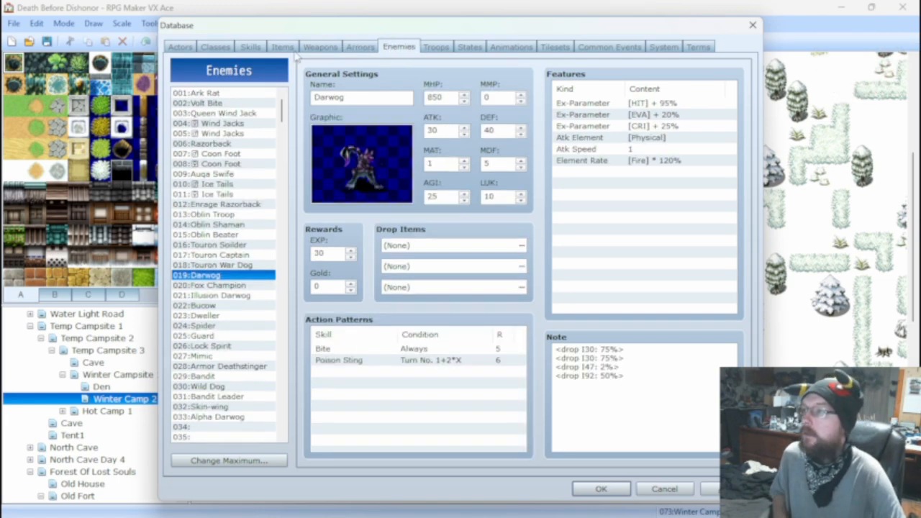
click(251, 46)
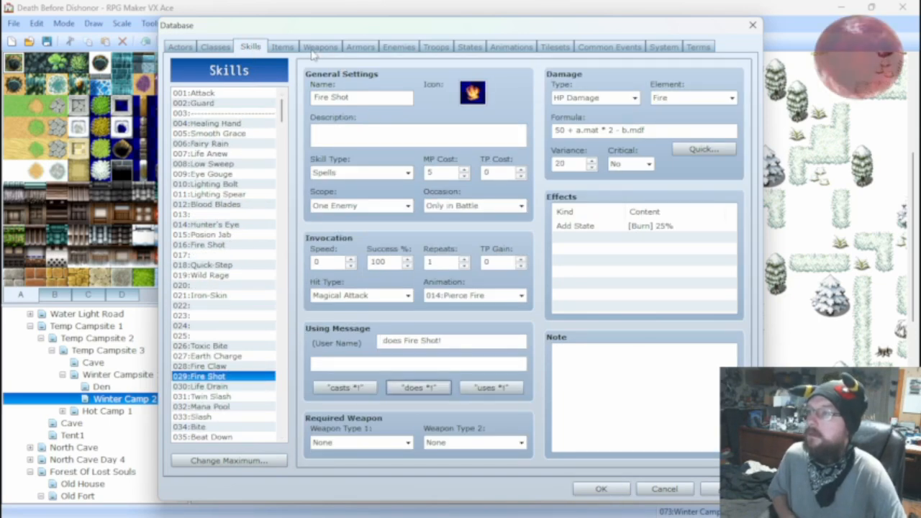
click(359, 46)
click(320, 46)
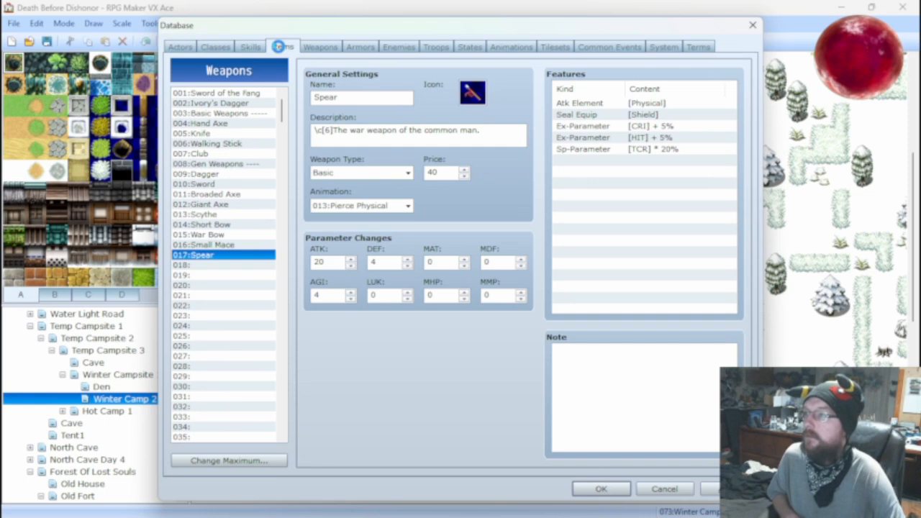
click(287, 48)
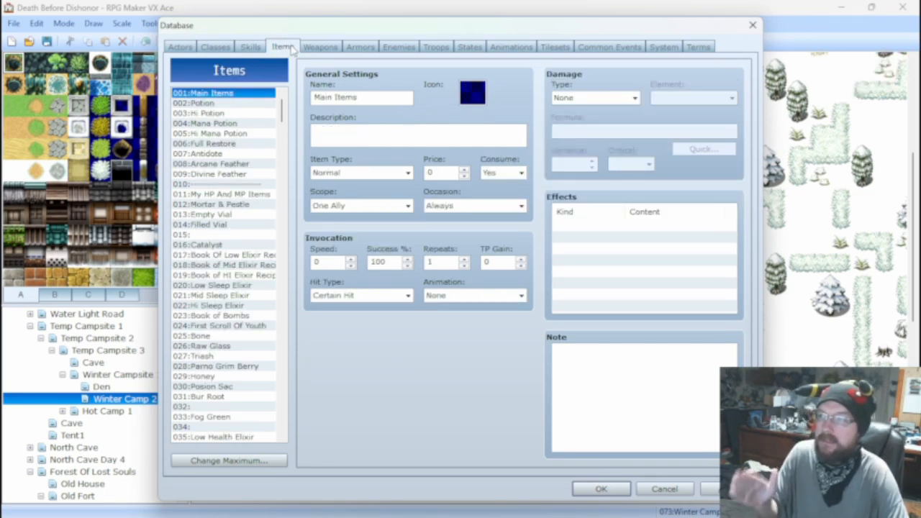
click(322, 46)
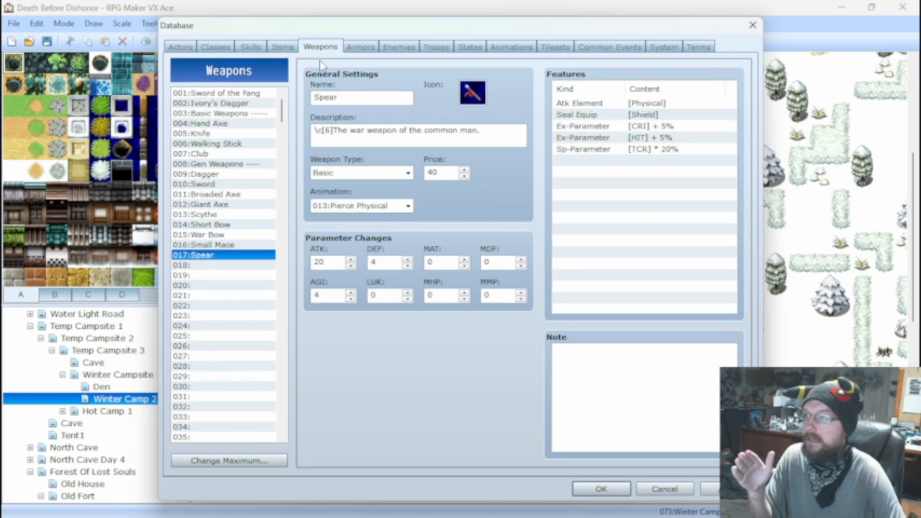
click(282, 47)
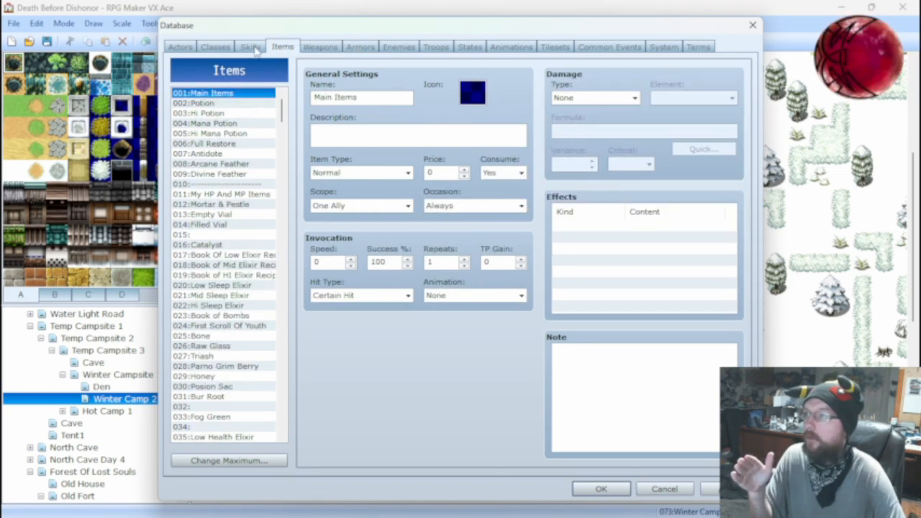
Set the magic attack (MAT) of the 001 Ark Rat enemy to 20.
click(399, 47)
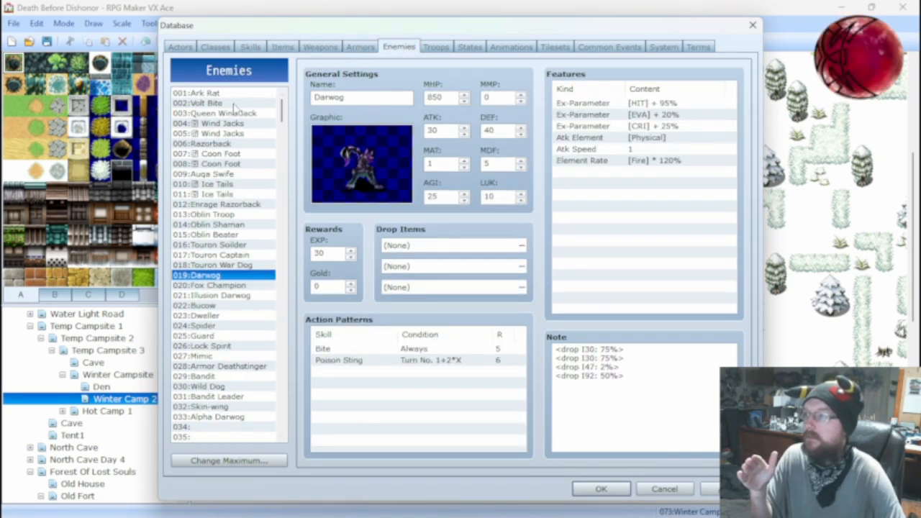
click(205, 93)
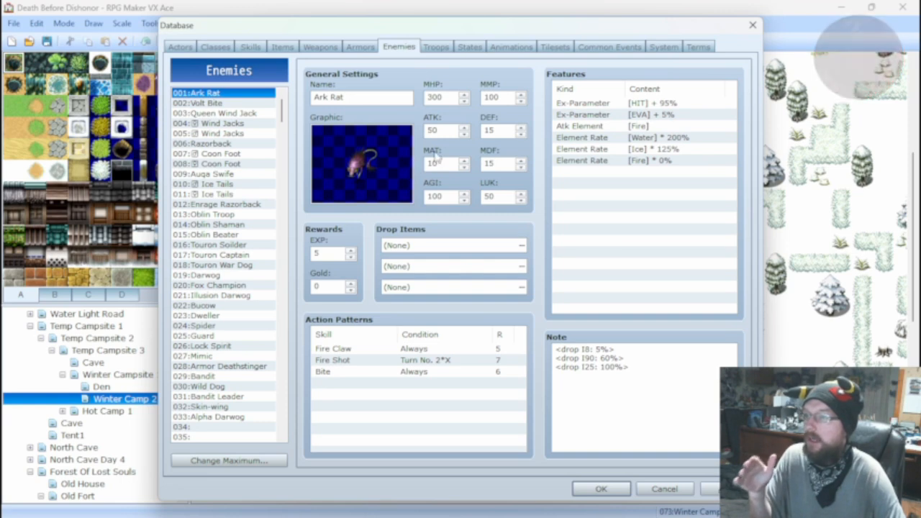
mouse_move(436, 156)
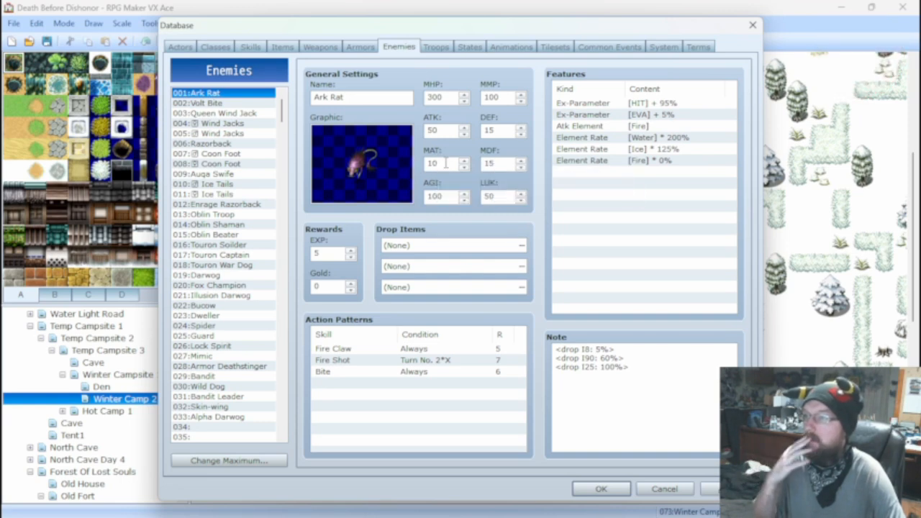
double_click(444, 163)
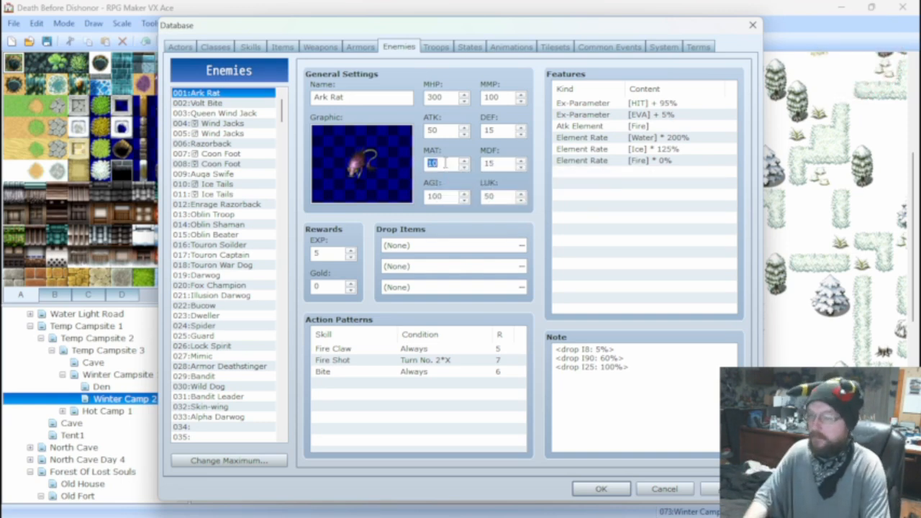
text(20)
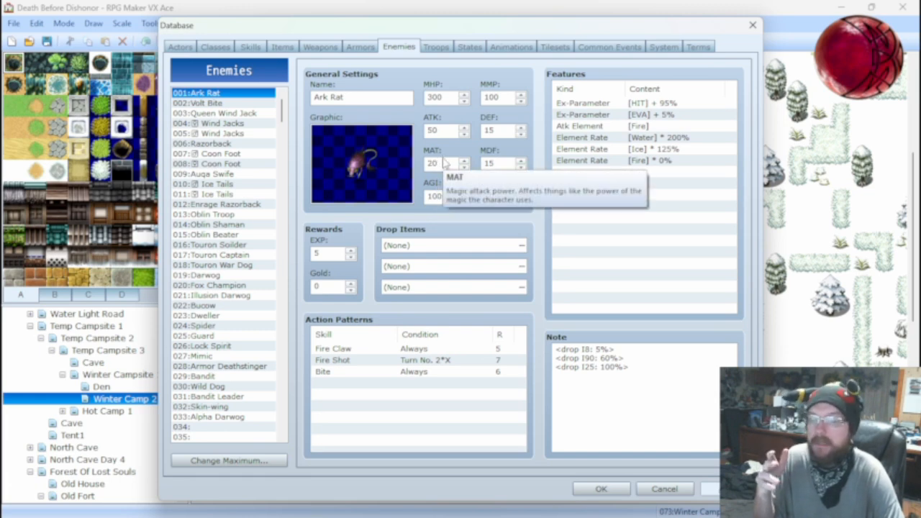
Delete the Physical * 99% element rate feature from the 014 Oblin Shaman enemy.
click(216, 215)
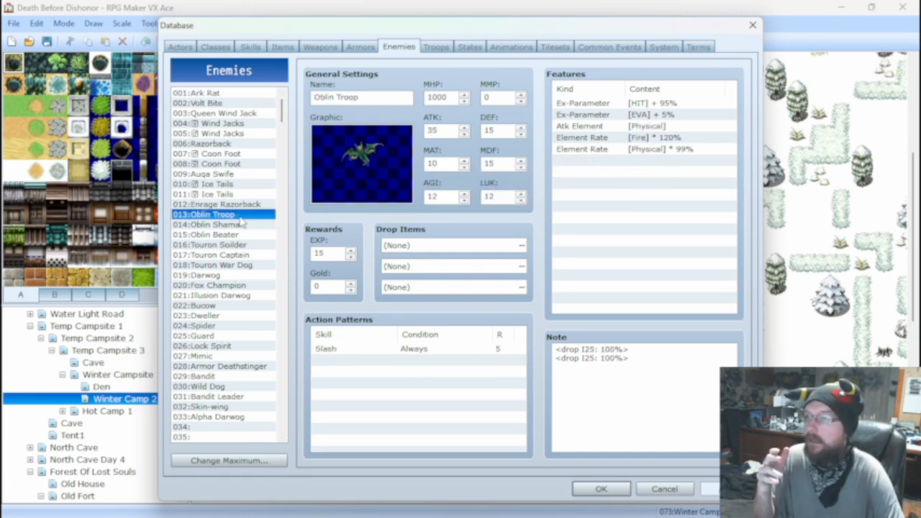
click(238, 225)
click(231, 235)
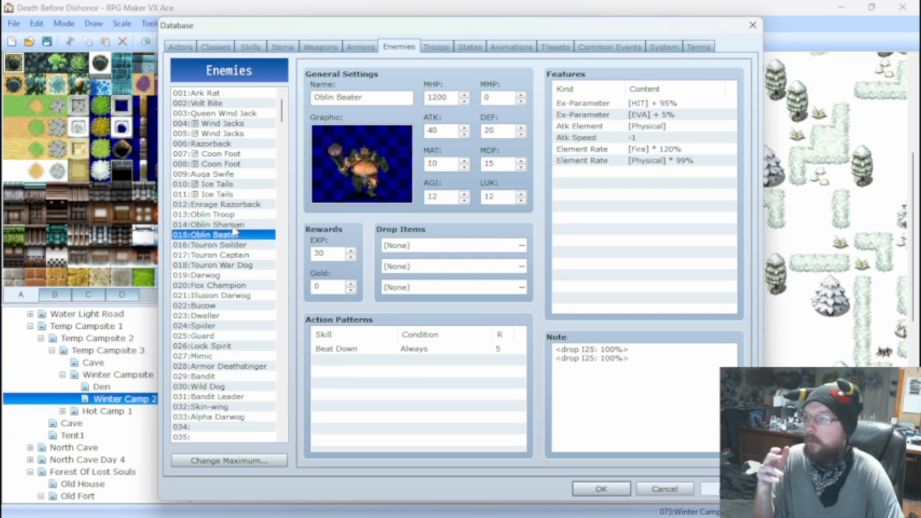
click(235, 228)
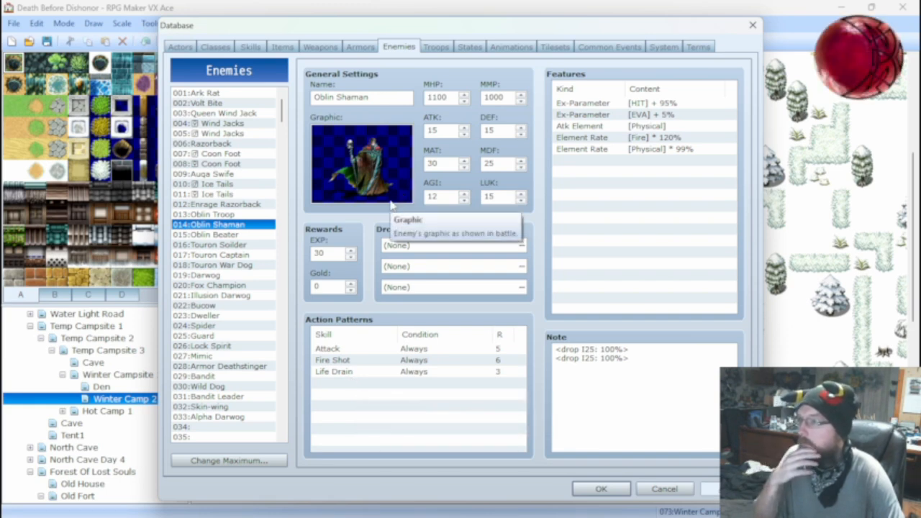
click(609, 150)
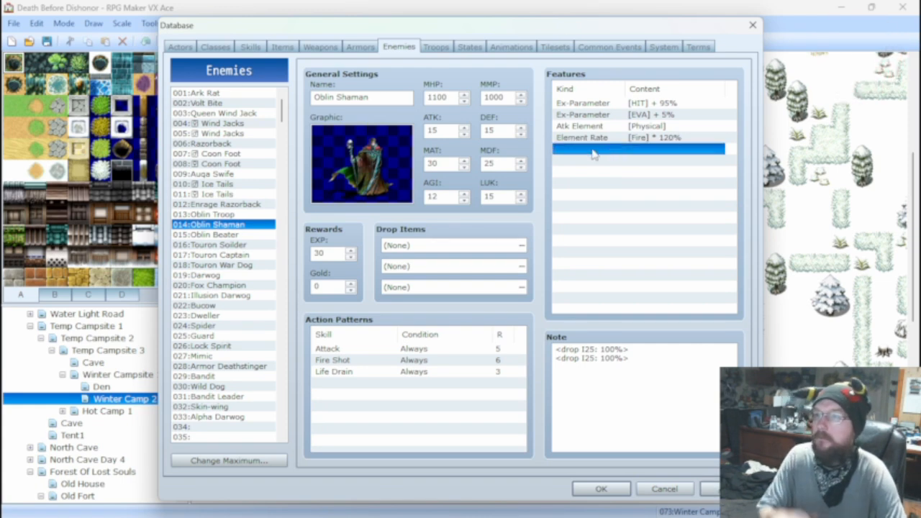
key(Delete)
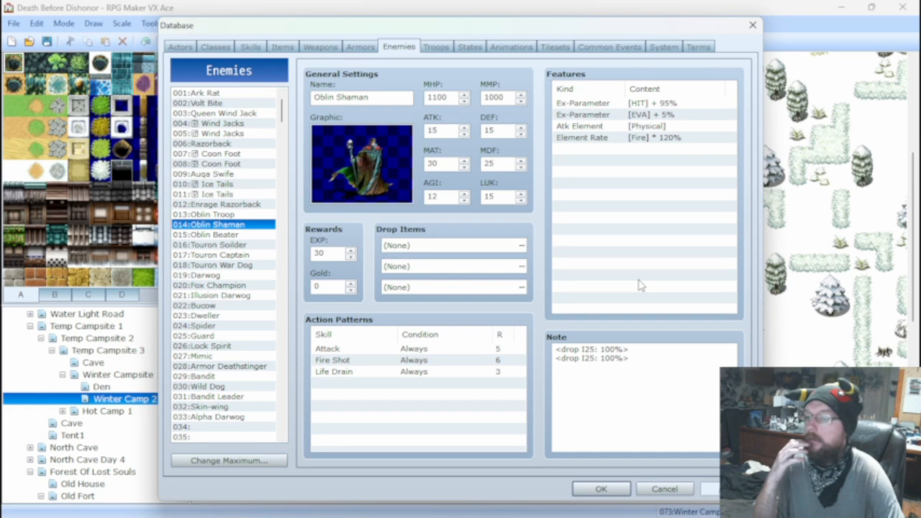
Start a battle test of the 013 Ark Rat*2 troop with the existing party setup and attack an Ark Rat.
click(437, 47)
click(648, 99)
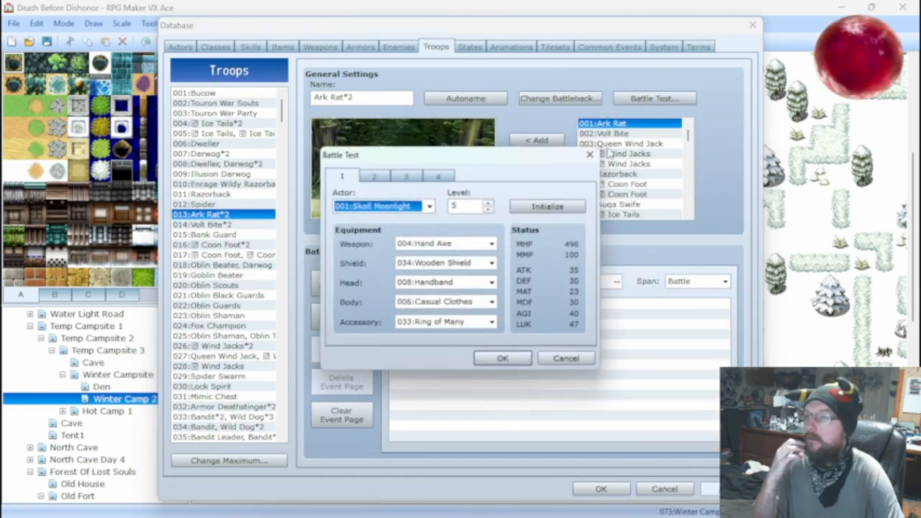
click(503, 357)
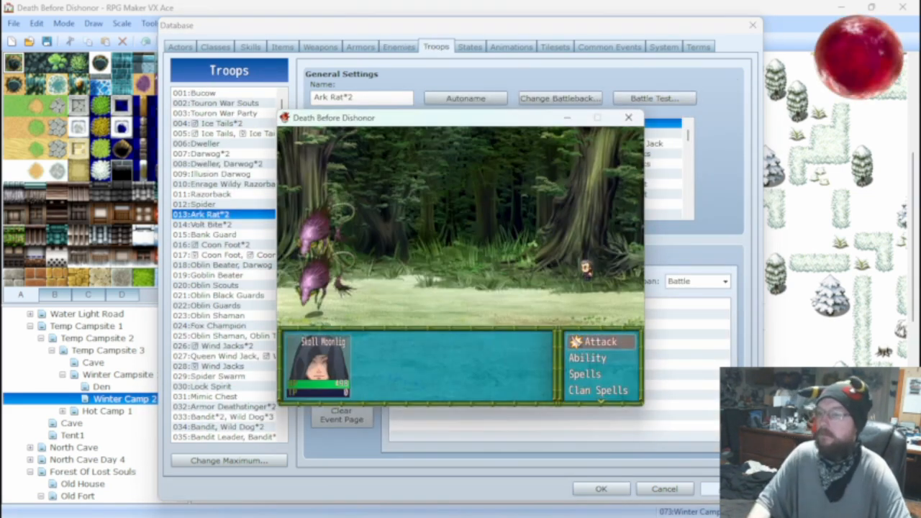
key(Return)
key(Return)
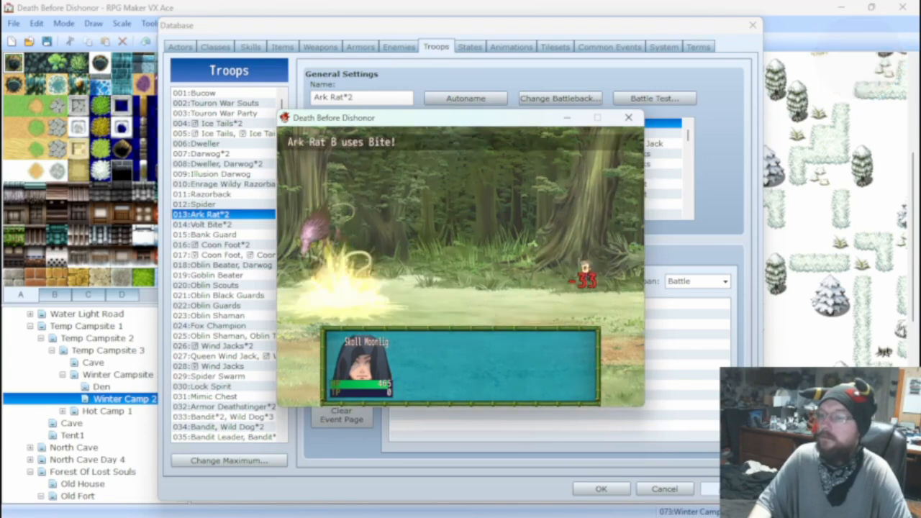
Check the actor's abilities in the battle test, cast Healing Hand on the actor, and end the test.
key(Down)
key(Down)
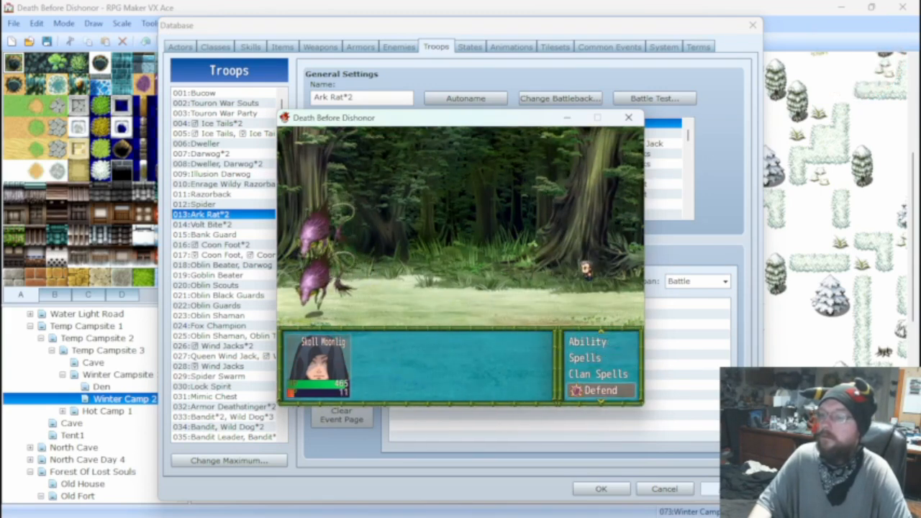
key(Up)
key(Up)
key(Up)
key(Up)
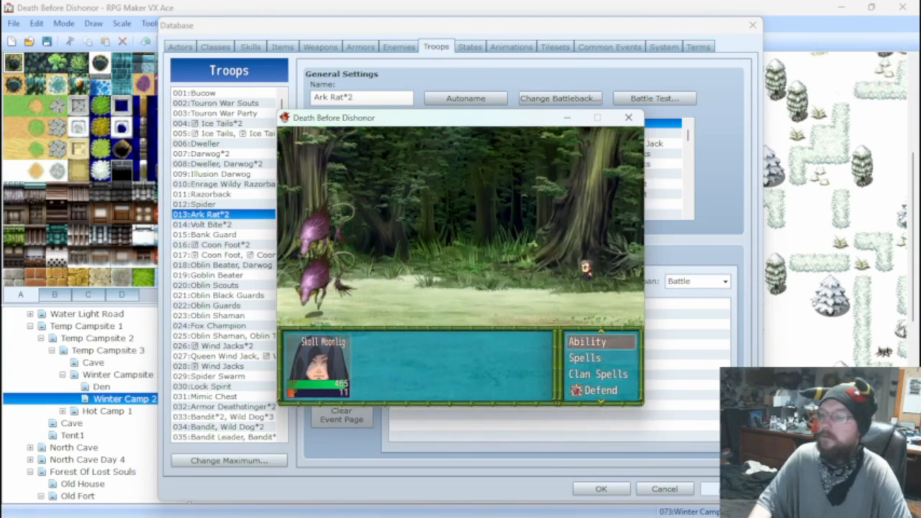
key(Return)
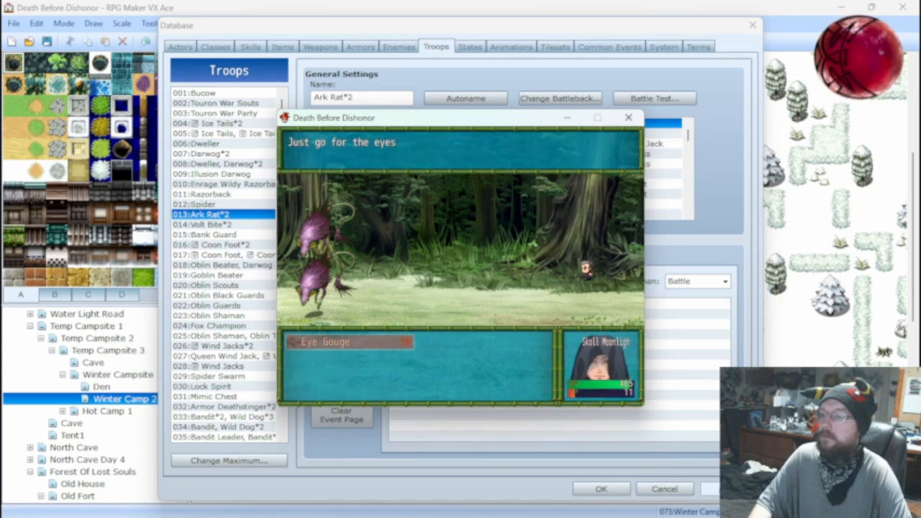
key(Return)
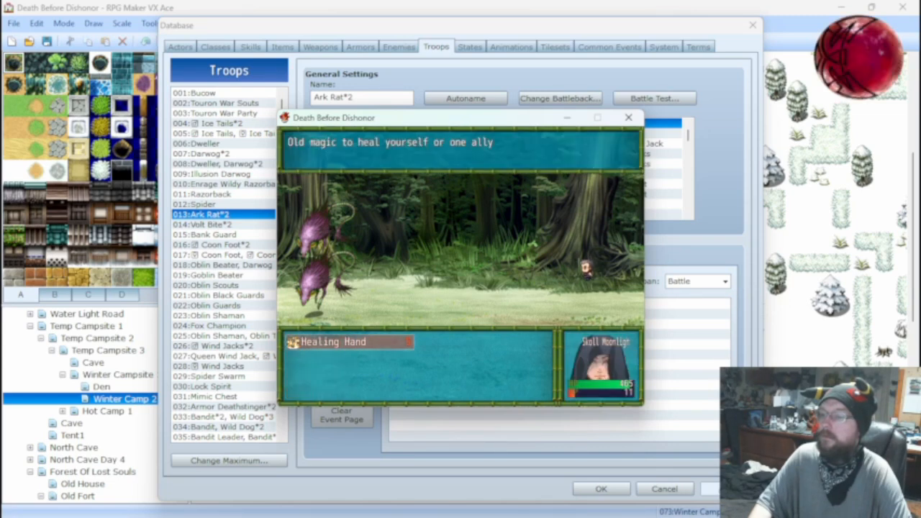
key(Return)
key(Return)
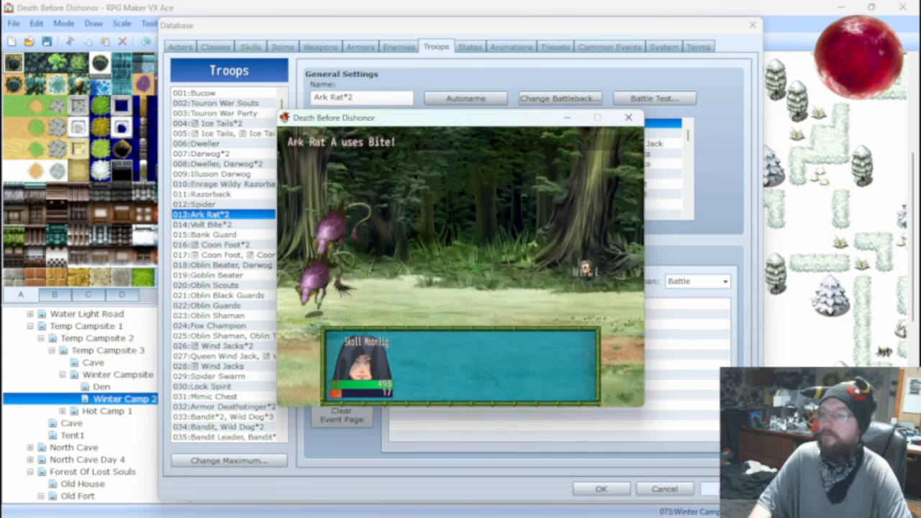
click(628, 117)
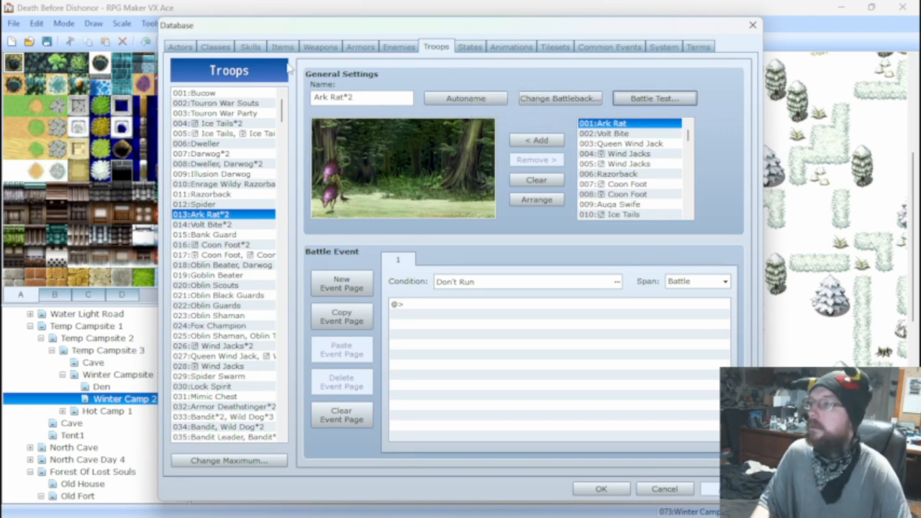
Raise the magic attack multiplier in the 029 Fire Shot formula to 4, making it 50 + a.mat * 4 - b.mdf.
click(252, 47)
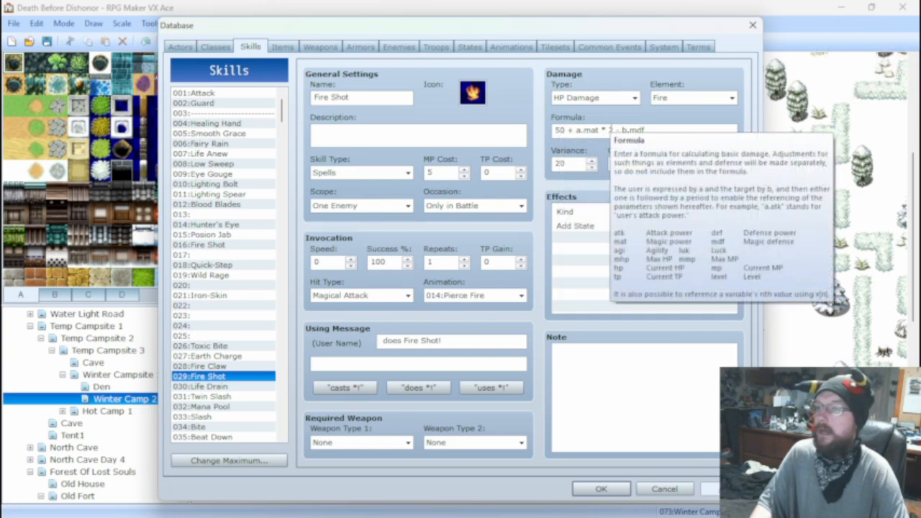
double_click(608, 129)
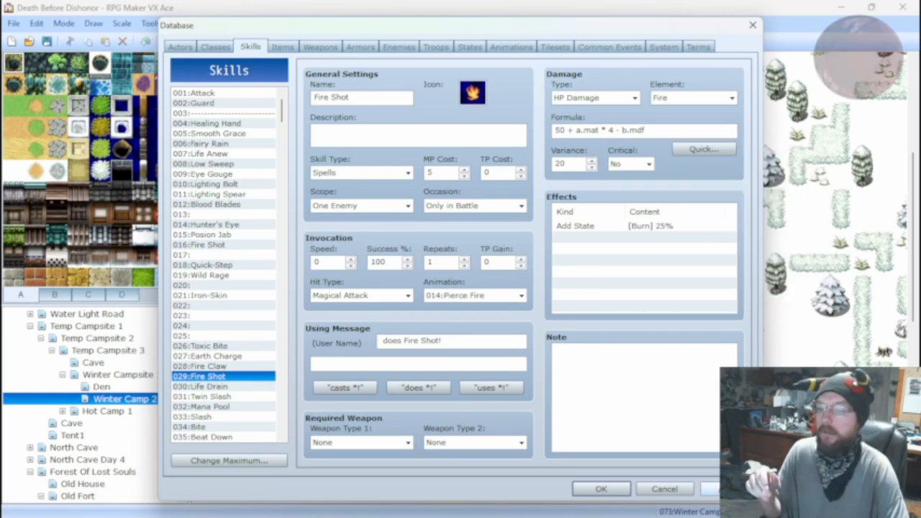
Battle test the Ark Rat*2 troop with the new Fire Shot multiplier, attacking and casting Healing Hand before ending the test.
click(398, 47)
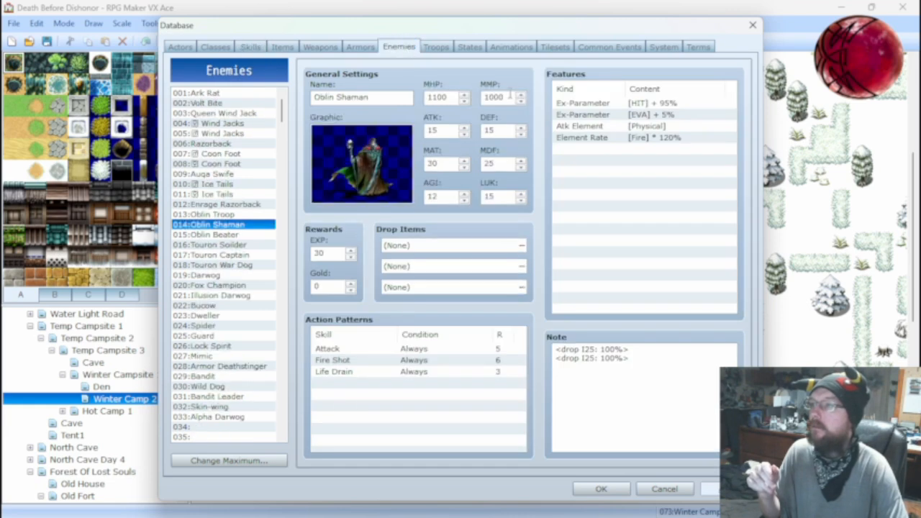
click(423, 47)
click(654, 98)
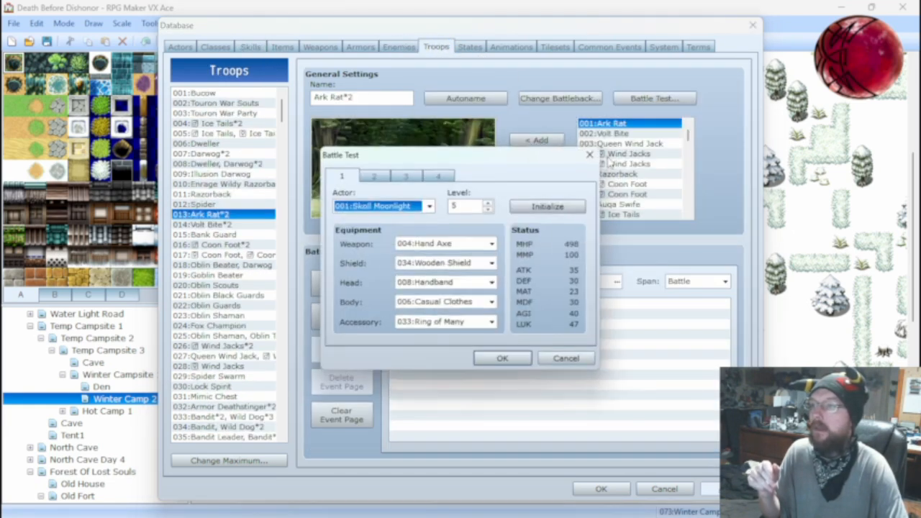
click(507, 354)
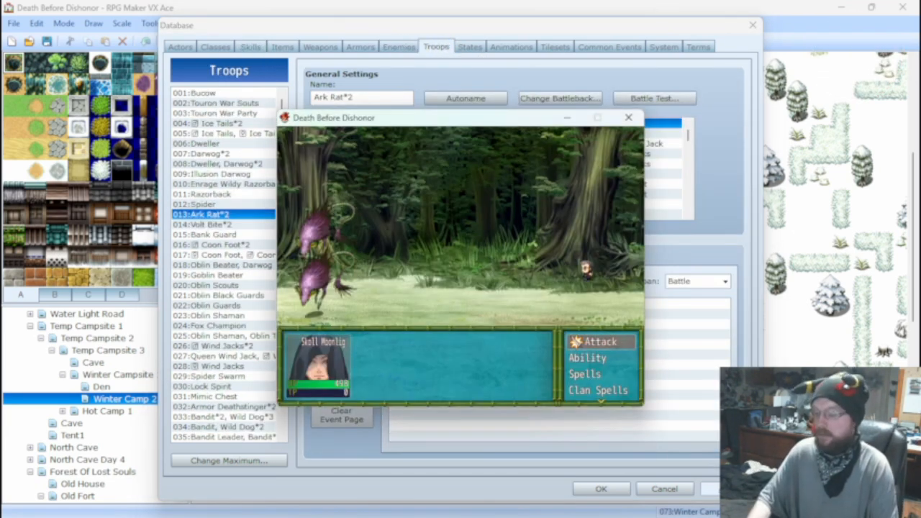
key(Return)
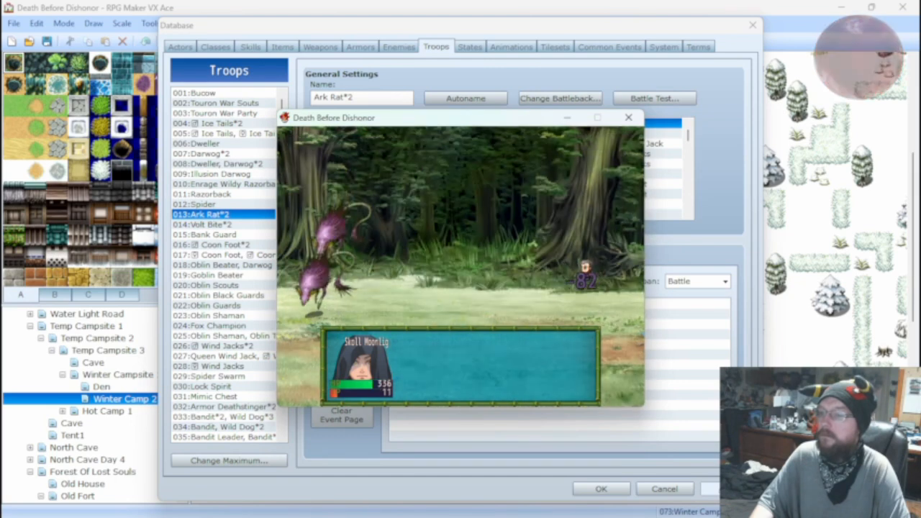
key(Return)
key(Return)
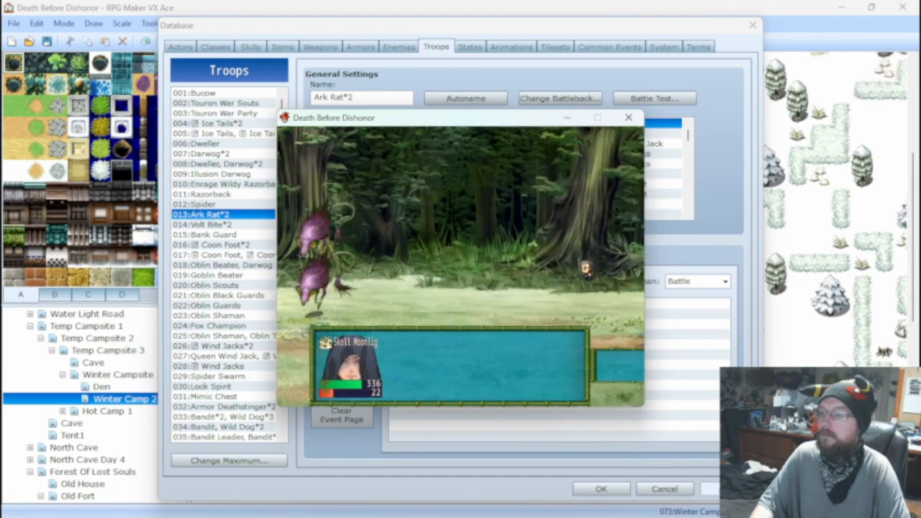
key(Return)
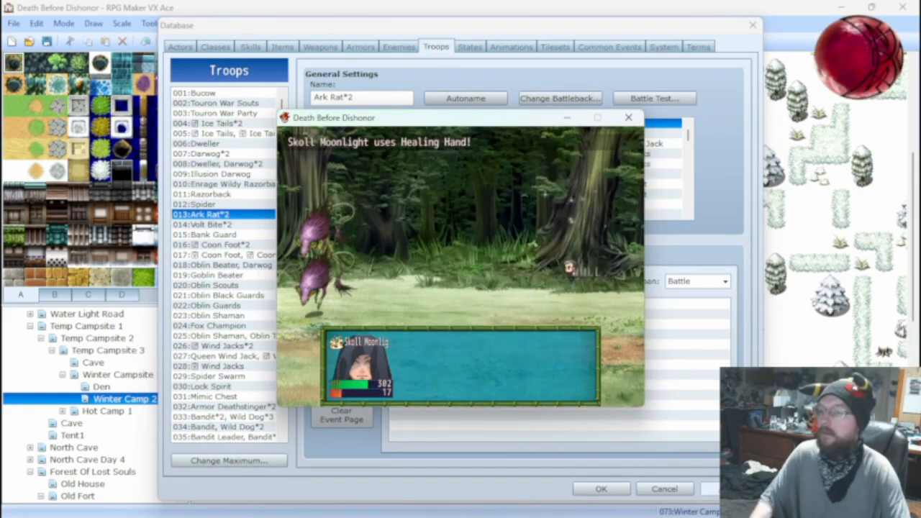
click(628, 118)
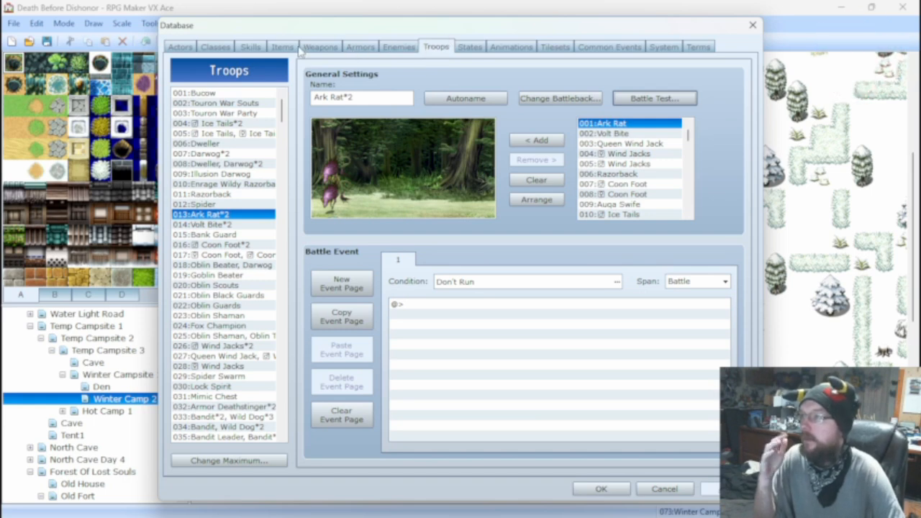
Raise the base damage in the Fire Shot formula to 100, making it 100 + a.mat * 4 - b.mdf.
click(251, 46)
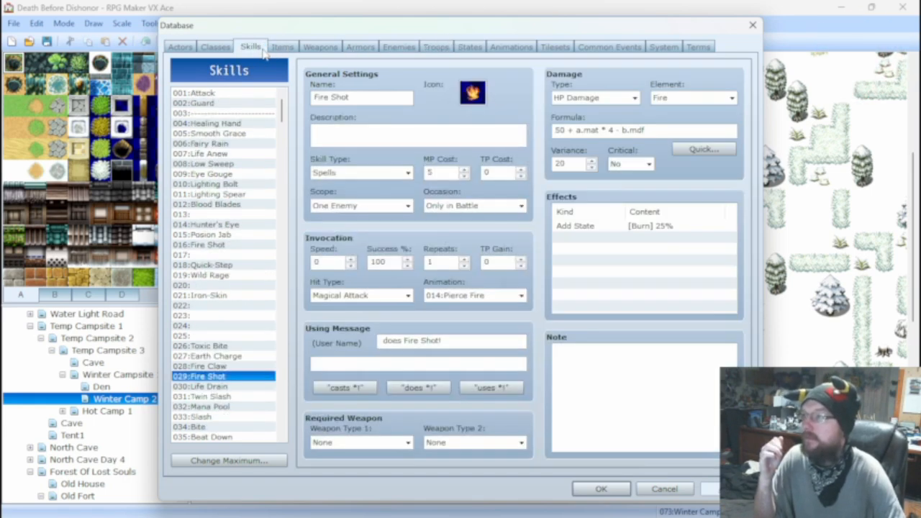
double_click(558, 130)
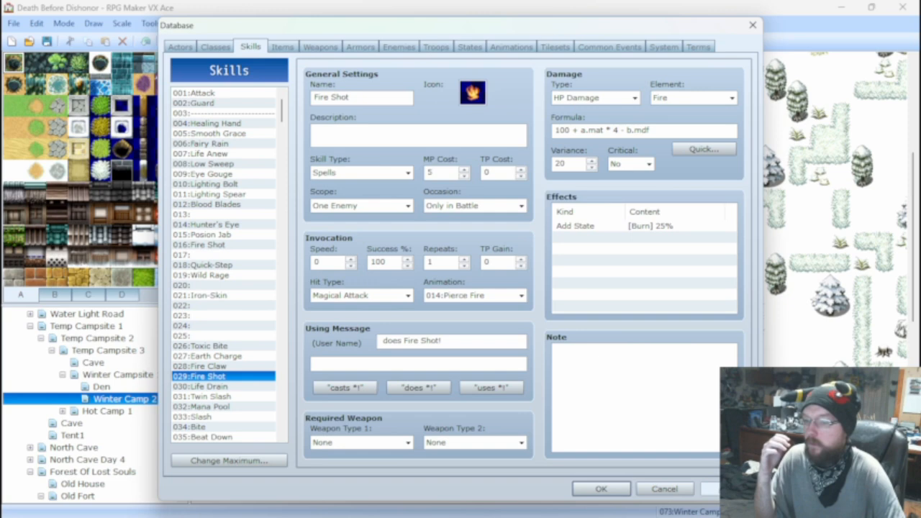
Start another Ark Rat*2 battle test using the 100-base Fire Shot formula and attack the Ark Rats to observe incoming damage.
click(399, 48)
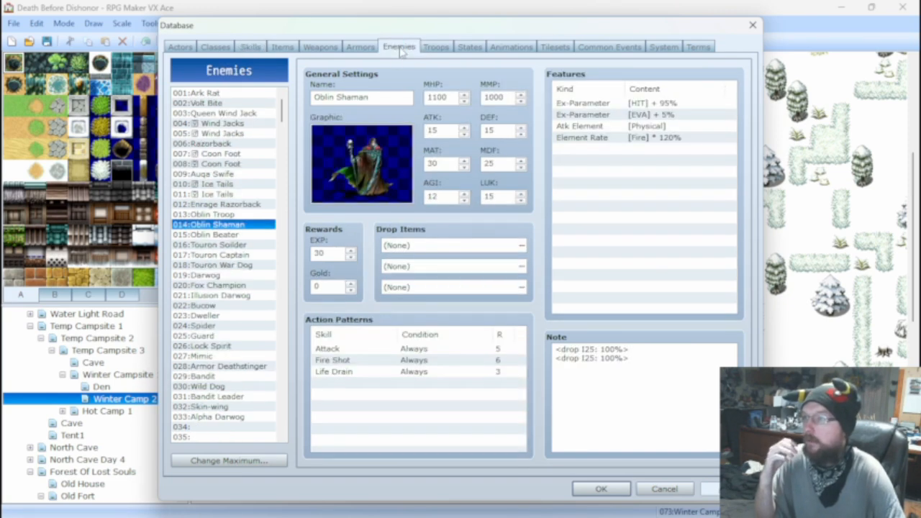
click(435, 47)
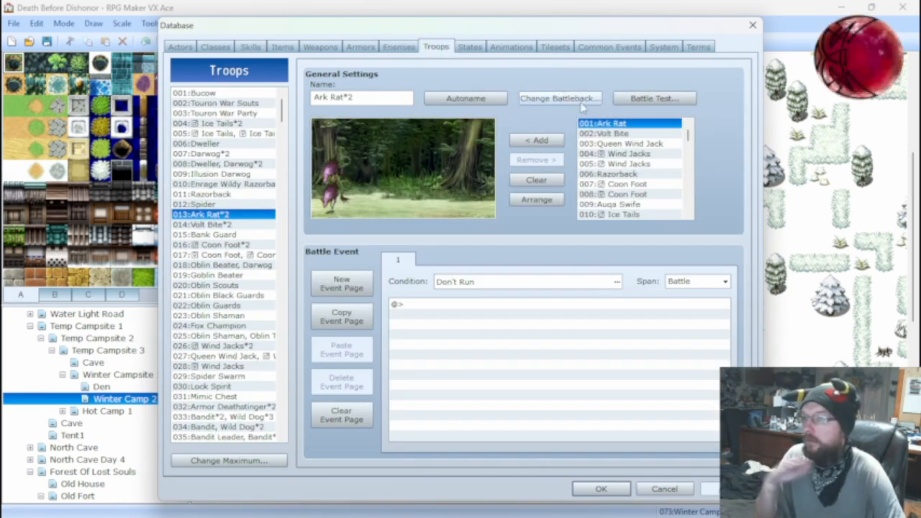
click(648, 98)
click(501, 354)
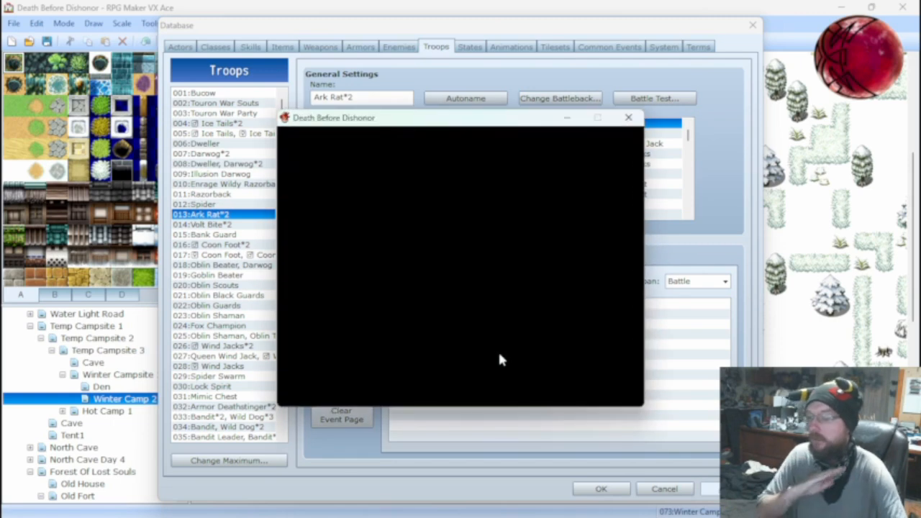
key(Return)
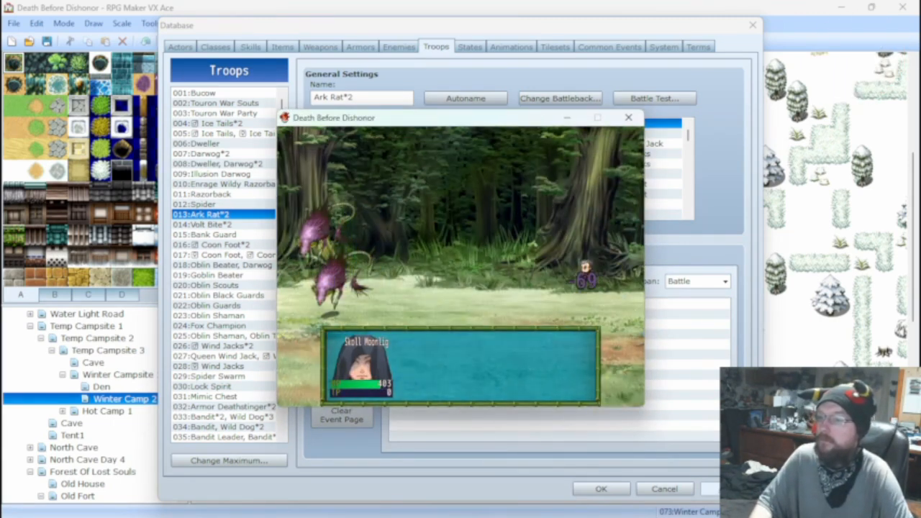
key(Return)
key(Return)
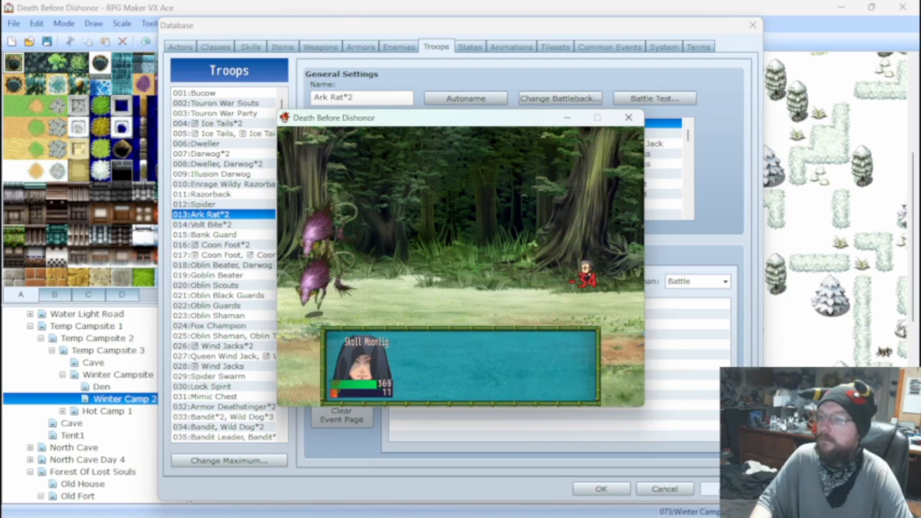
Heal the actor with the Healing Hand spell during the battle test, and close the test.
key(Down)
key(Down)
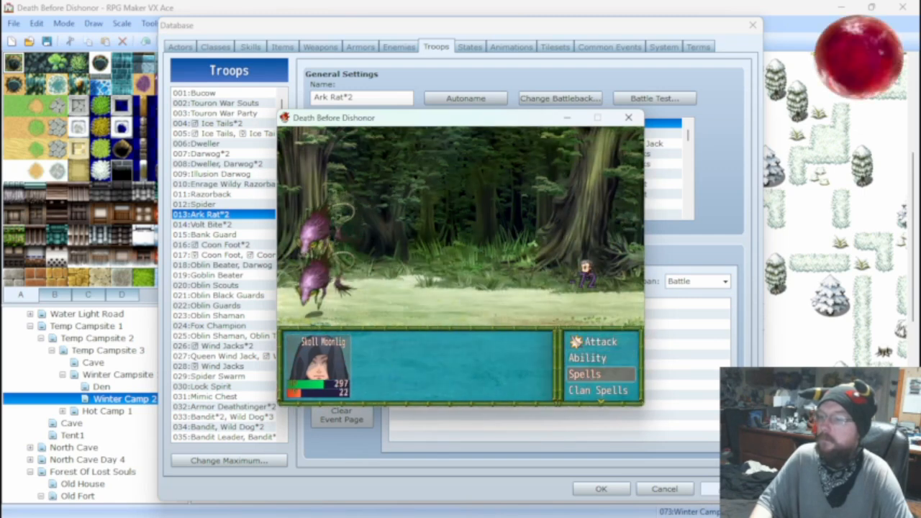
key(Return)
key(Return)
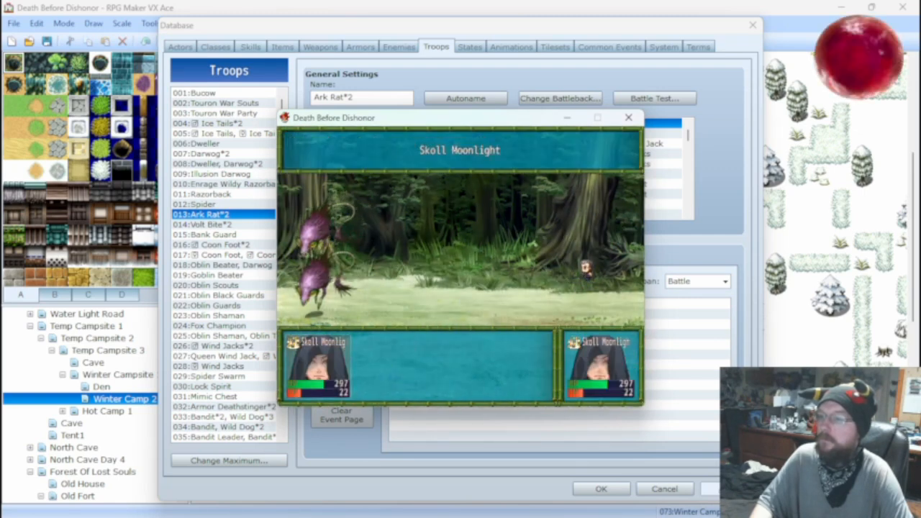
key(Return)
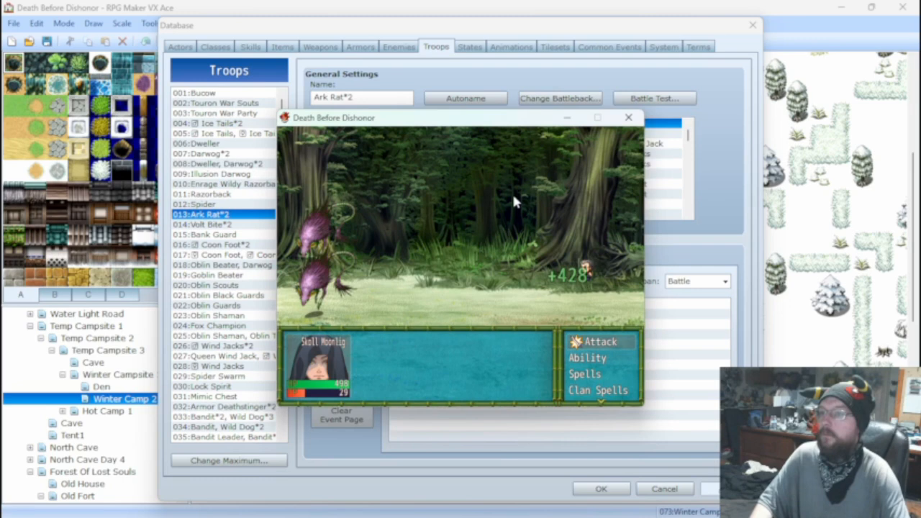
click(628, 117)
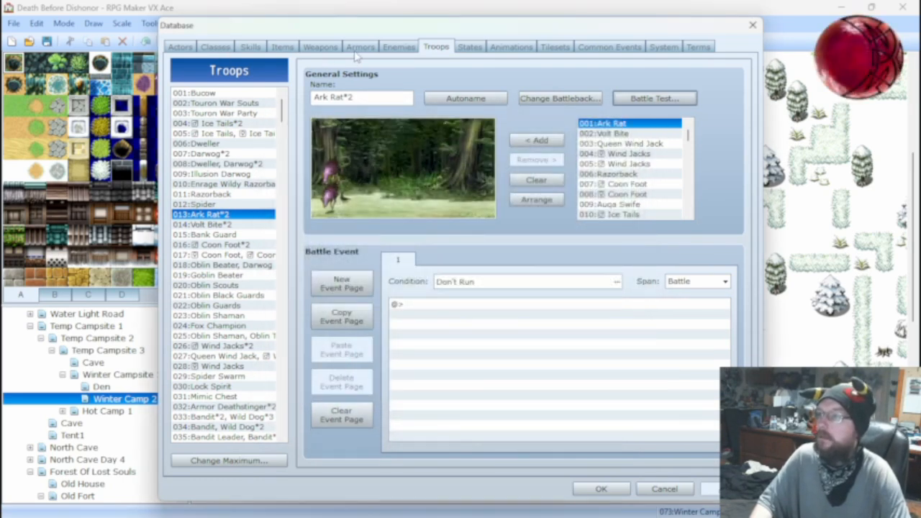
Raise the base damage in the Fire Shot formula to 200, making it 200 + a.mat * 4 - b.mdf.
click(400, 48)
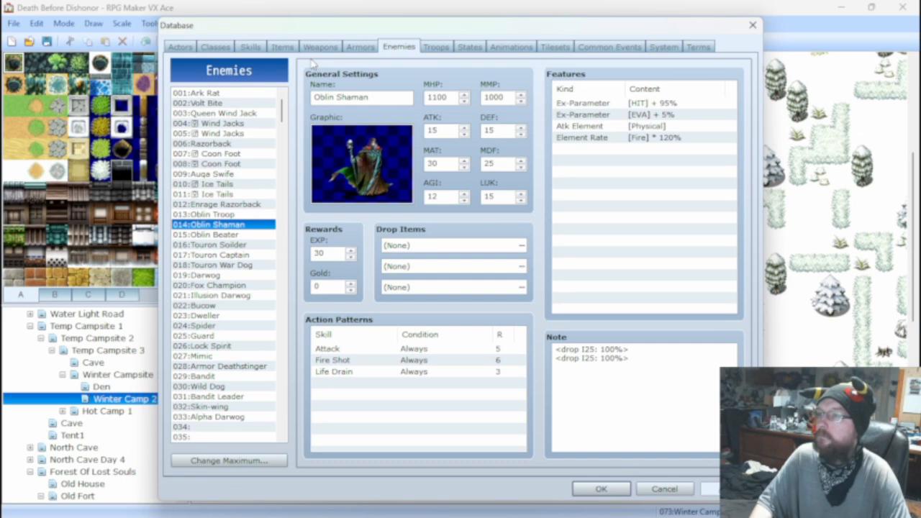
click(252, 46)
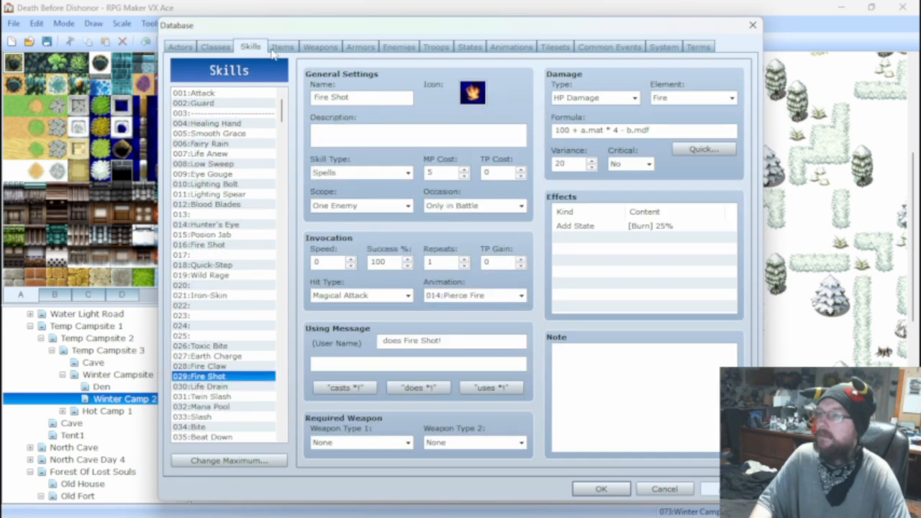
double_click(569, 131)
double_click(569, 130)
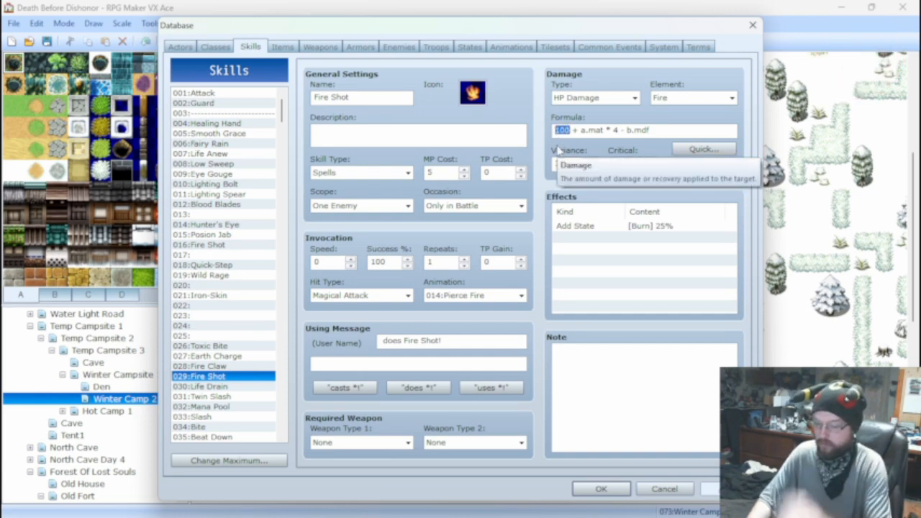
text(20)
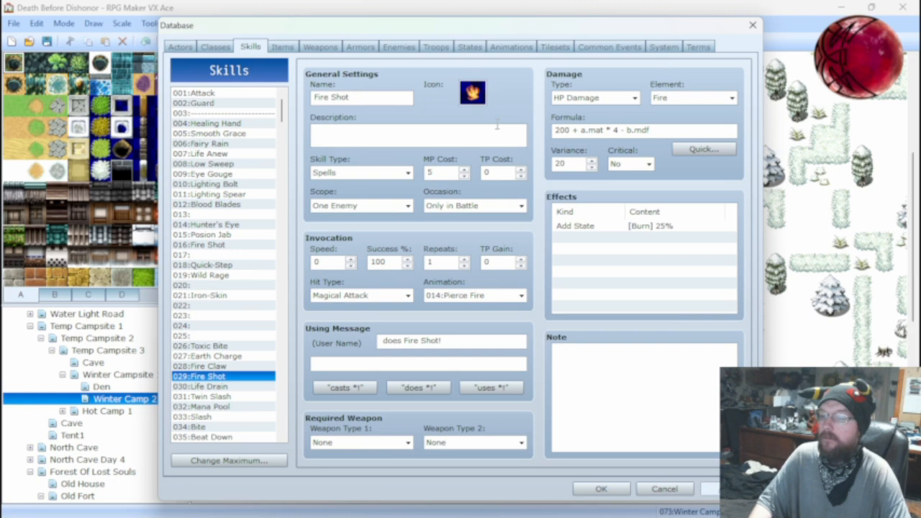
Start an Ark Rat*2 battle test with the 200-base Fire Shot formula and attack the Ark Rats to observe the incoming damage.
click(436, 47)
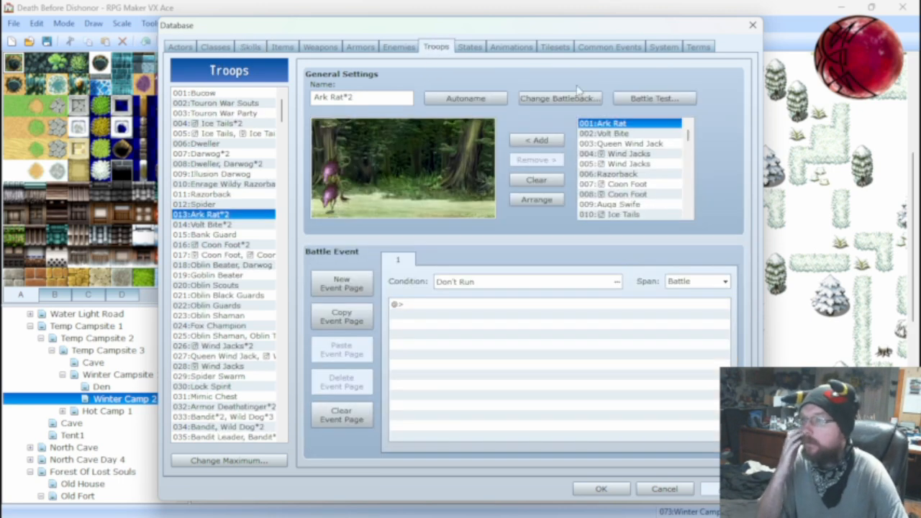
click(655, 99)
click(506, 358)
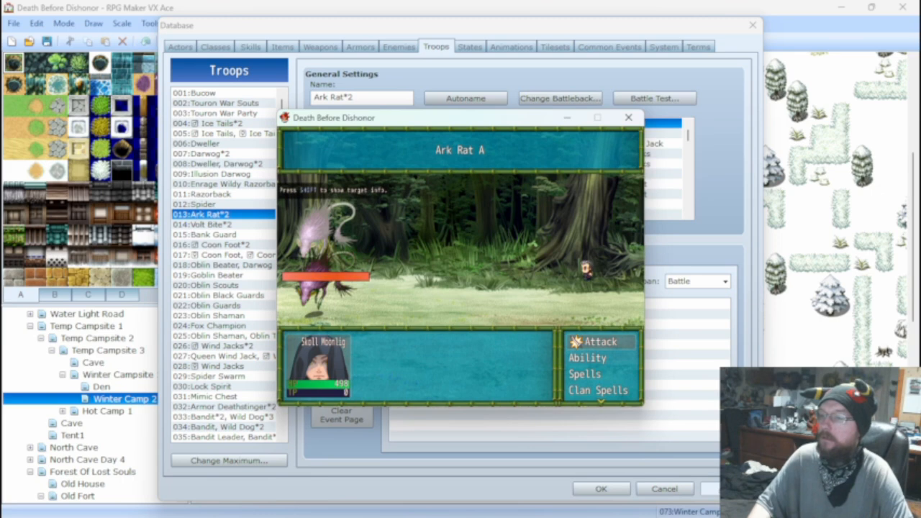
key(Escape)
key(Escape)
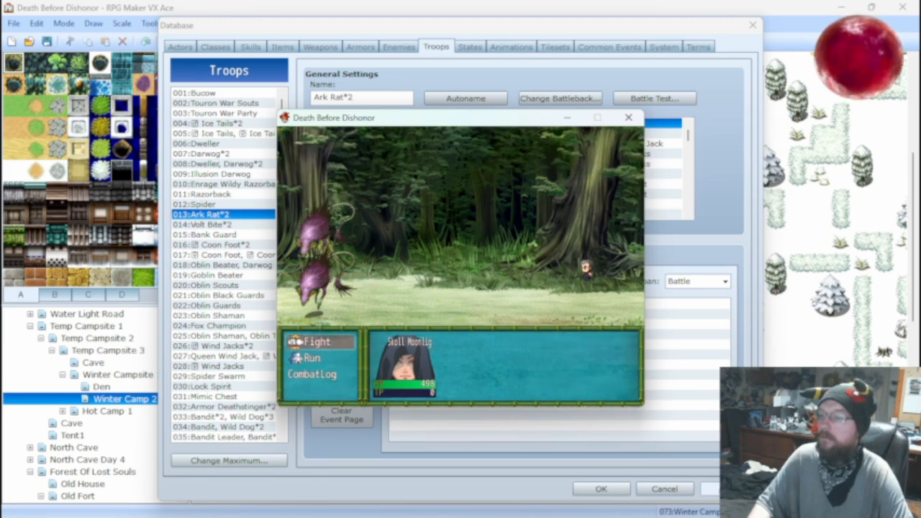
key(Return)
key(Return)
key(Return)
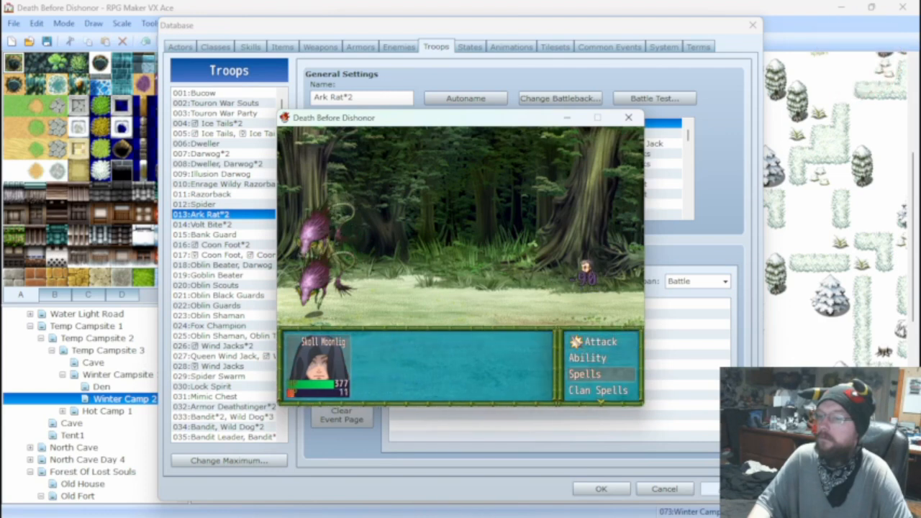
Heal the actor with a spell, attack once more to observe enemy damage, and close the battle test.
key(Return)
key(Return)
key(Return)
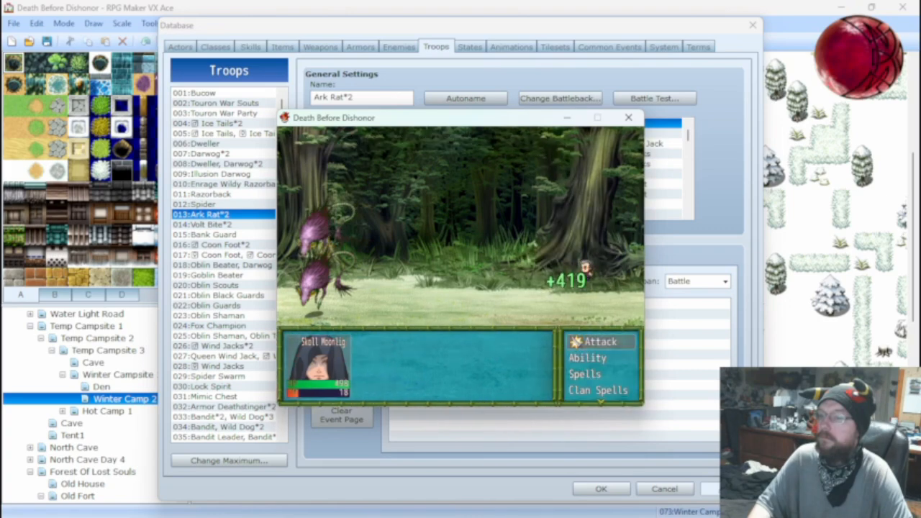
key(Return)
key(Return)
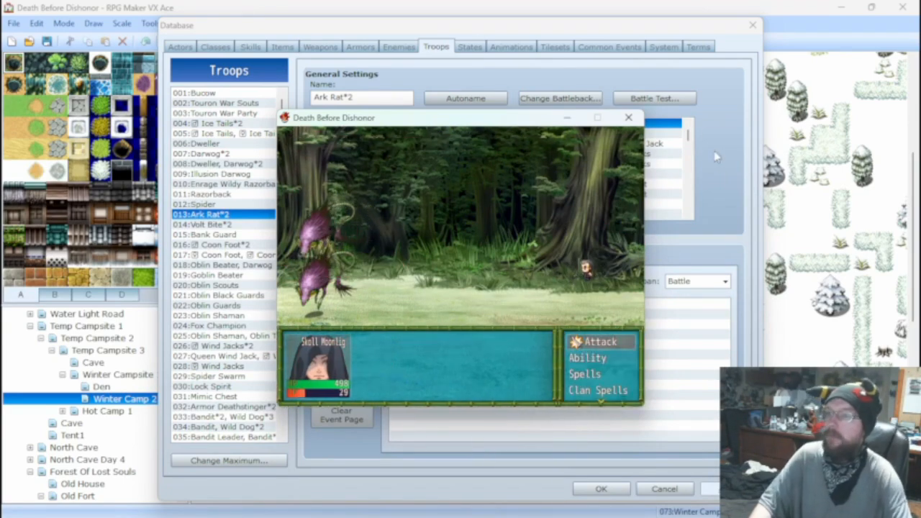
click(628, 117)
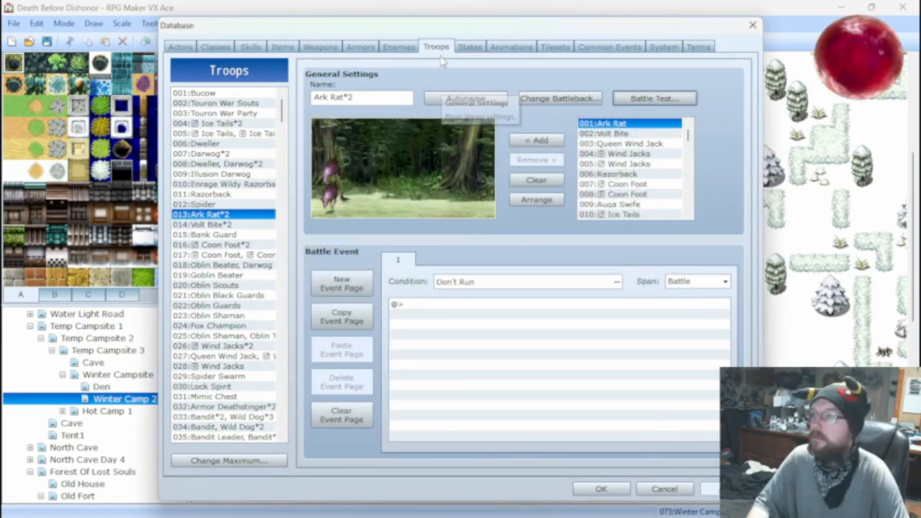
Review the Ark Rat's stats and action patterns, and change the Fire Shot damage formula to 400 + a.mat * 8 - b.mdf.
click(398, 46)
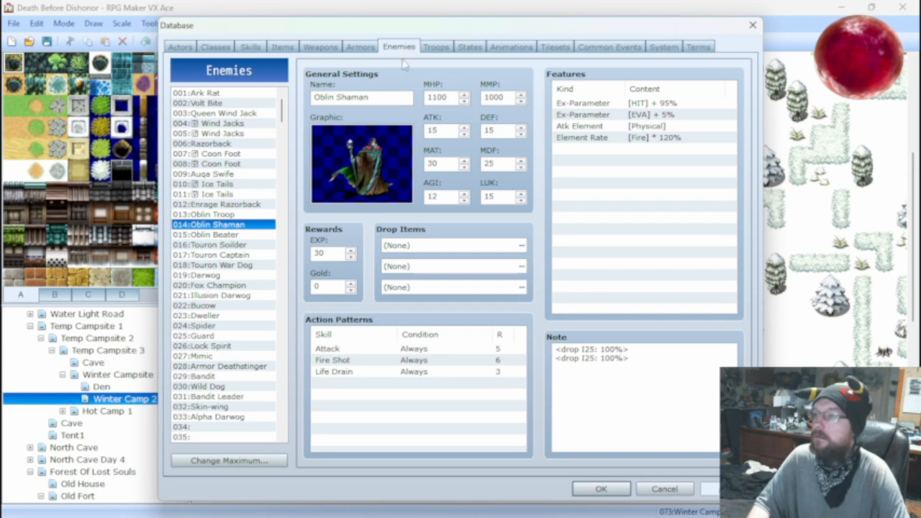
click(253, 104)
click(242, 96)
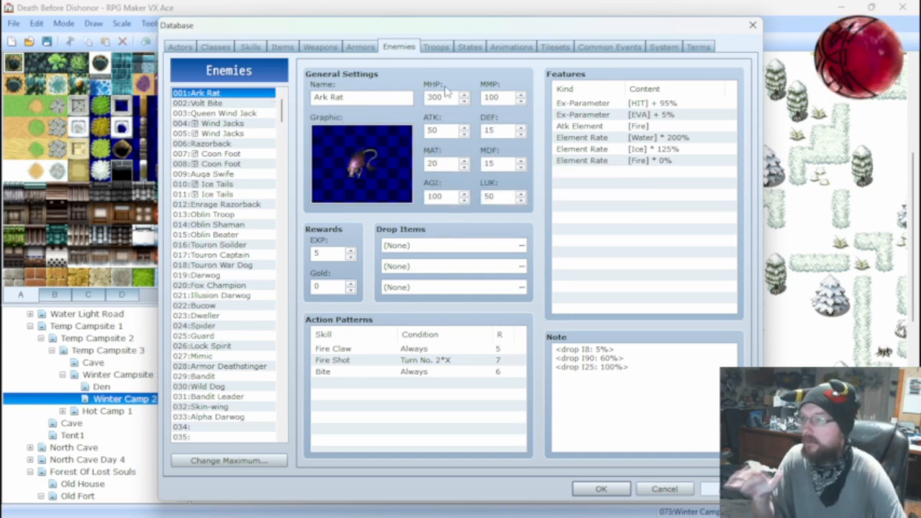
click(253, 48)
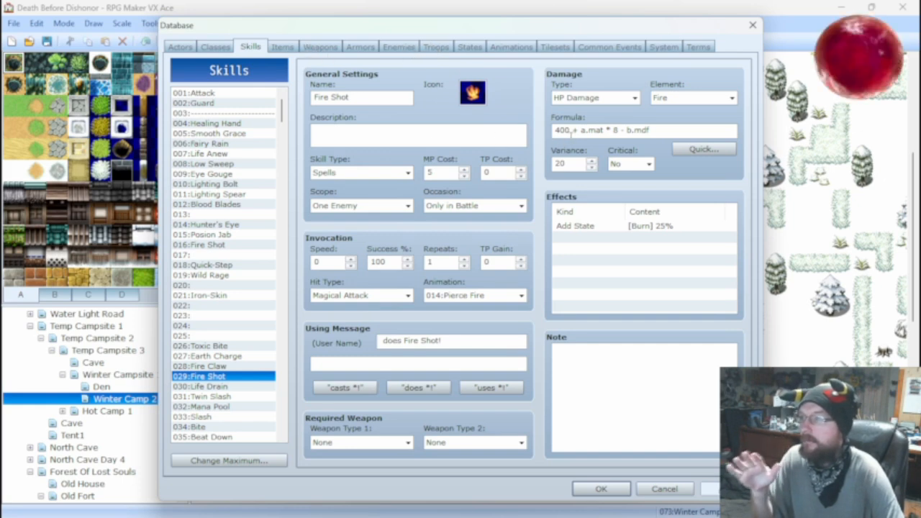
mouse_move(573, 131)
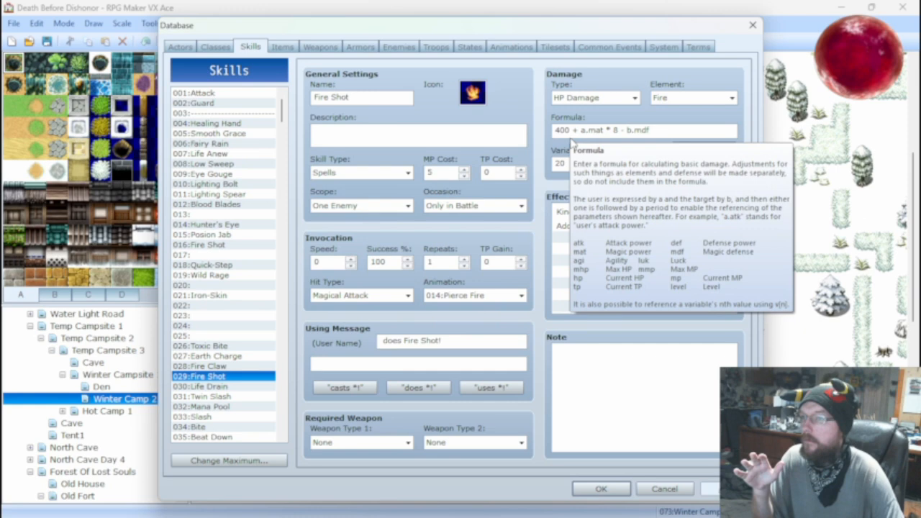
Run an Ark Rat*2 battle test with the 400-base Fire Shot formula, attacking the Ark Rats to observe the incoming damage.
click(435, 47)
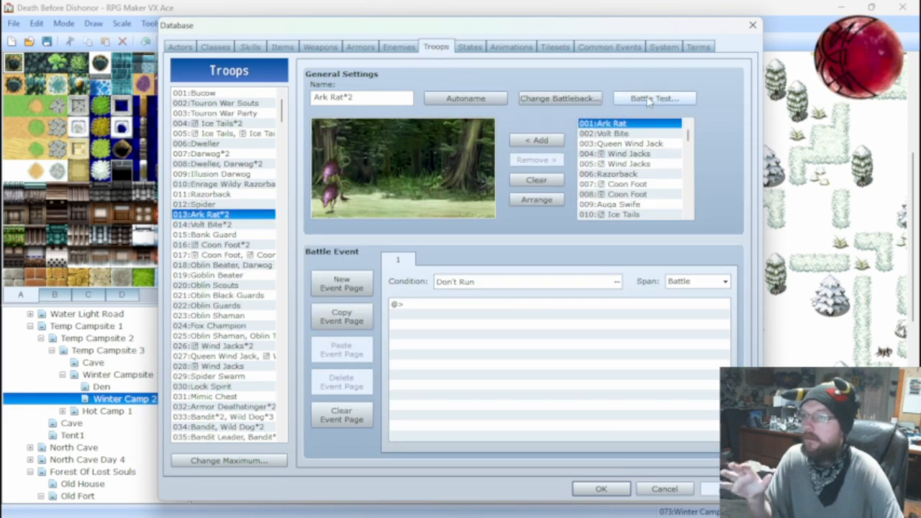
click(649, 99)
click(503, 360)
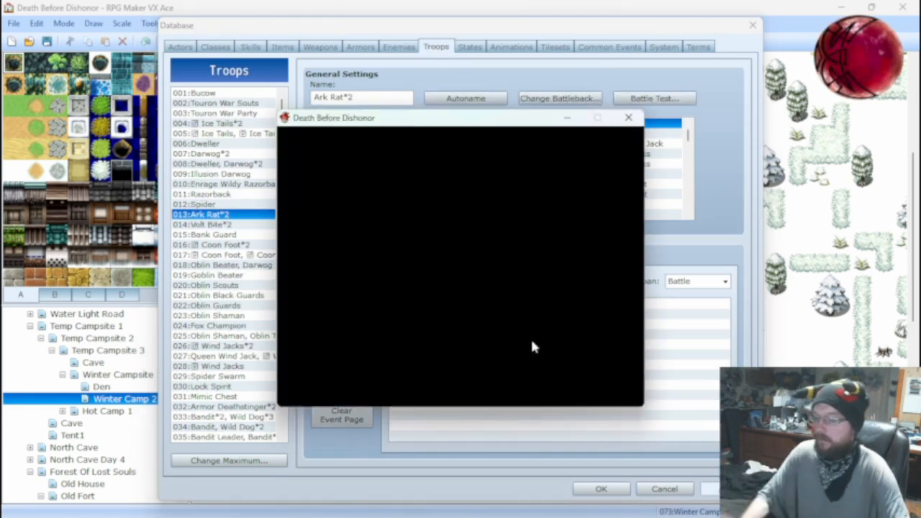
key(Return)
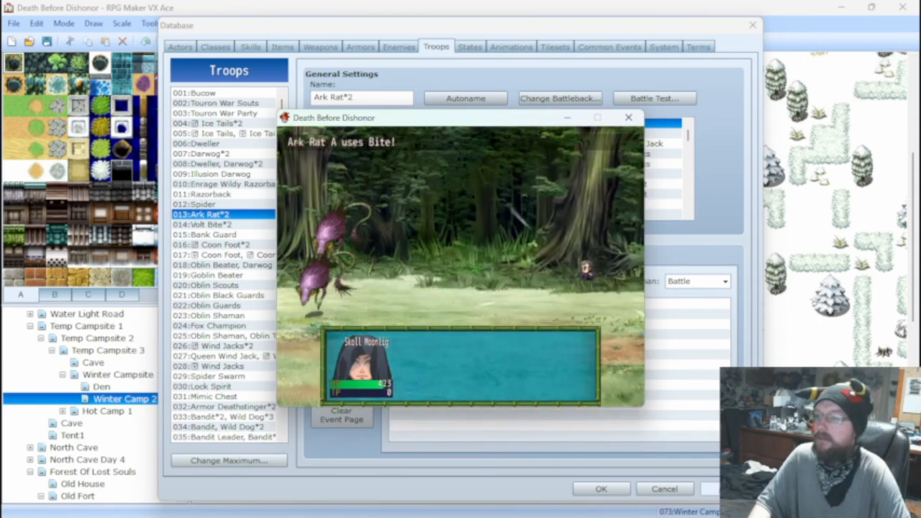
key(Return)
key(Return)
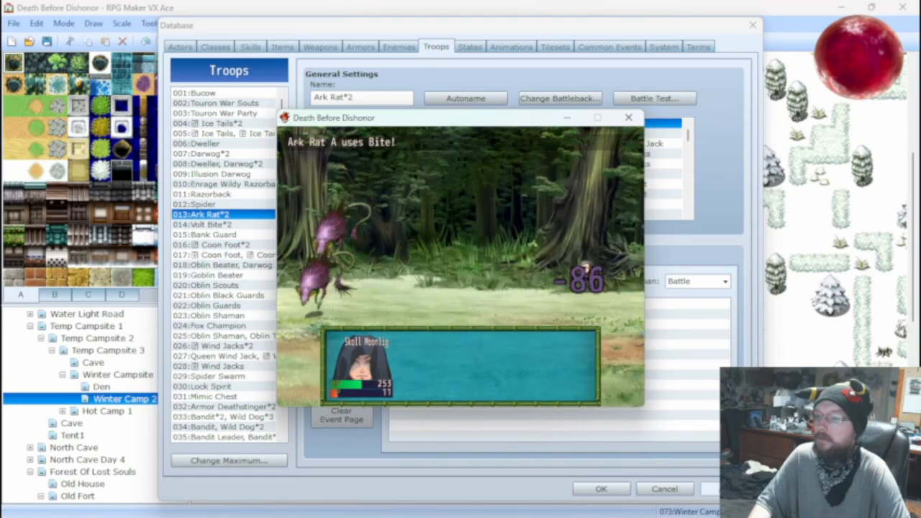
Cast a healing spell on the actor during the battle test, and close the test.
key(Down)
key(Return)
key(Return)
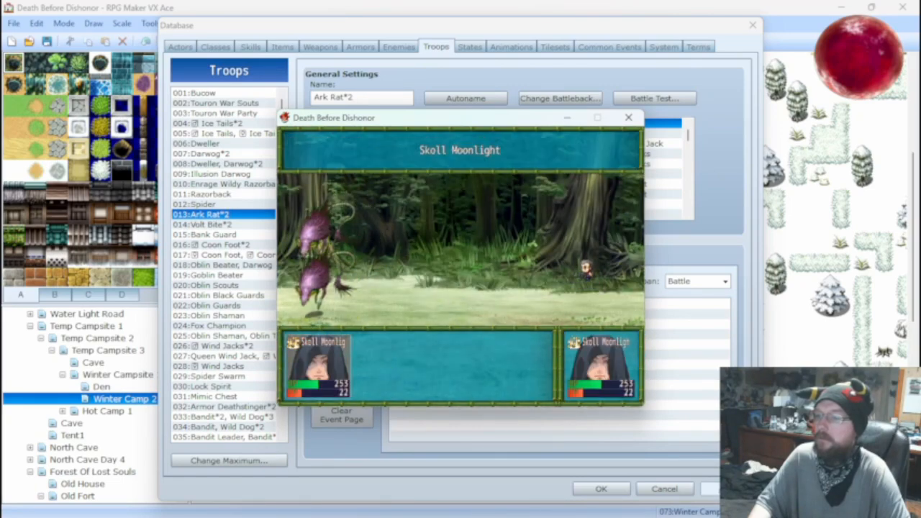
key(Return)
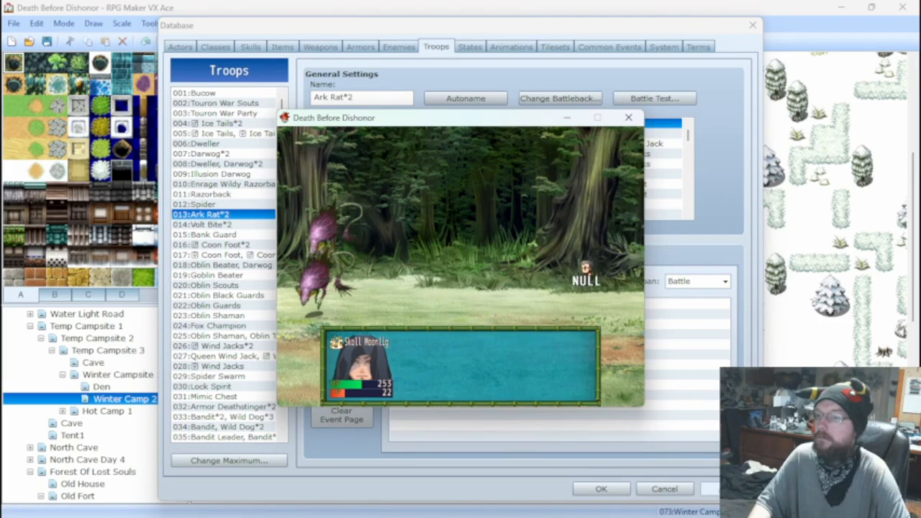
click(627, 118)
Change the Fire Shot damage formula to 1000 + a.mat * 10 - b.mdf.
click(250, 47)
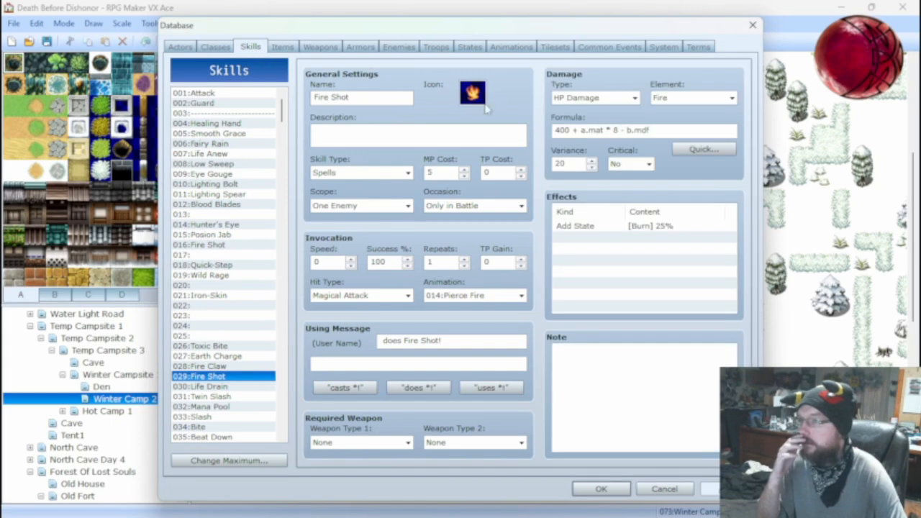
click(620, 131)
click(619, 131)
key(BackSpace)
text(10)
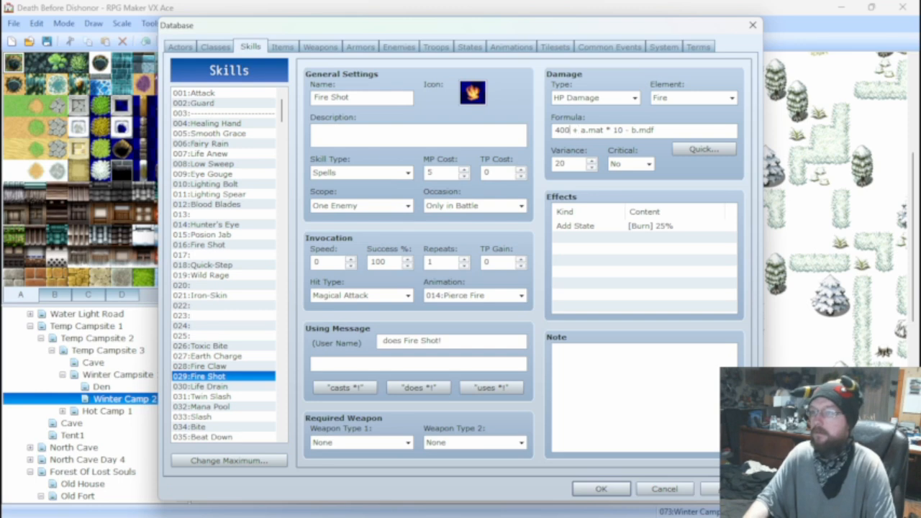
key(BackSpace)
key(BackSpace)
key(BackSpace)
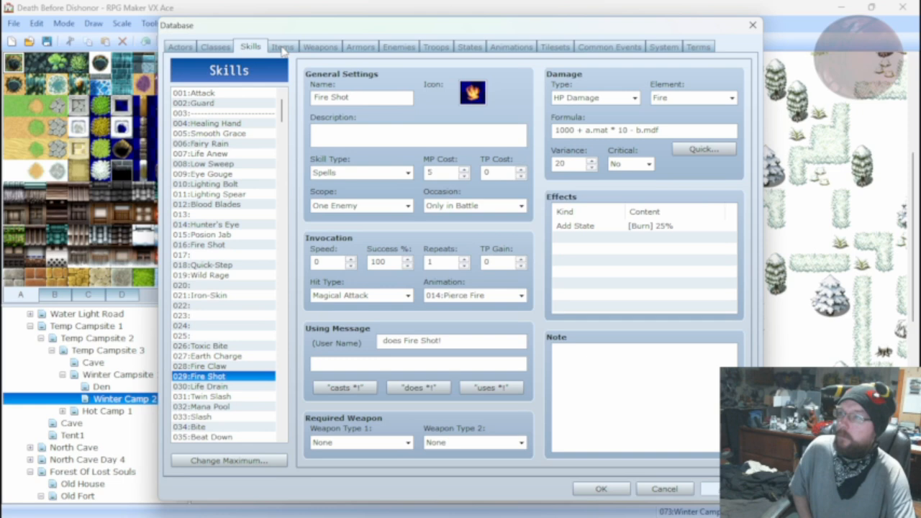
Start an Ark Rat*2 battle test with the 1000-base Fire Shot formula and attack an Ark Rat to observe the incoming damage.
click(435, 47)
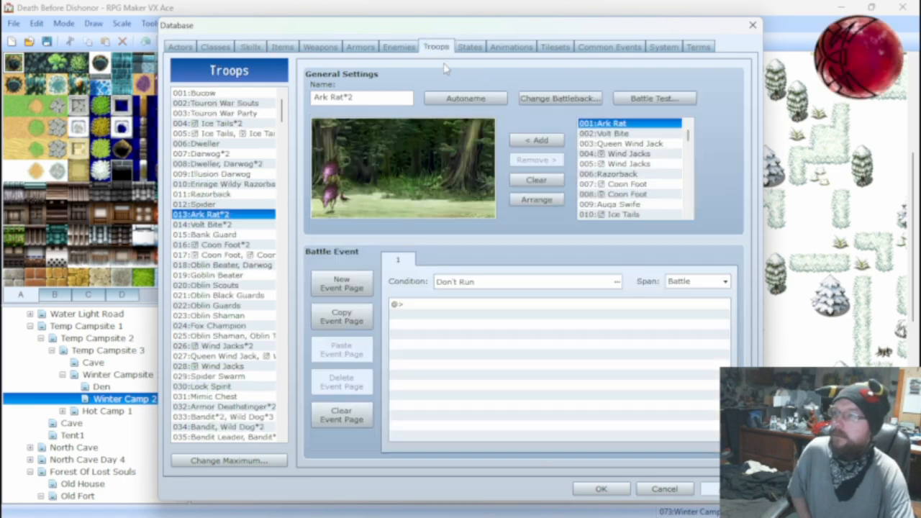
click(654, 99)
click(531, 357)
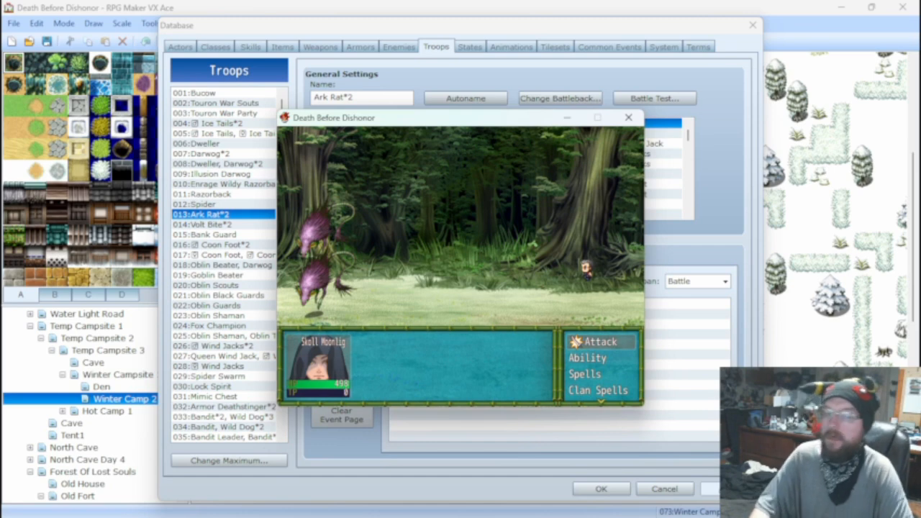
key(Return)
key(Return)
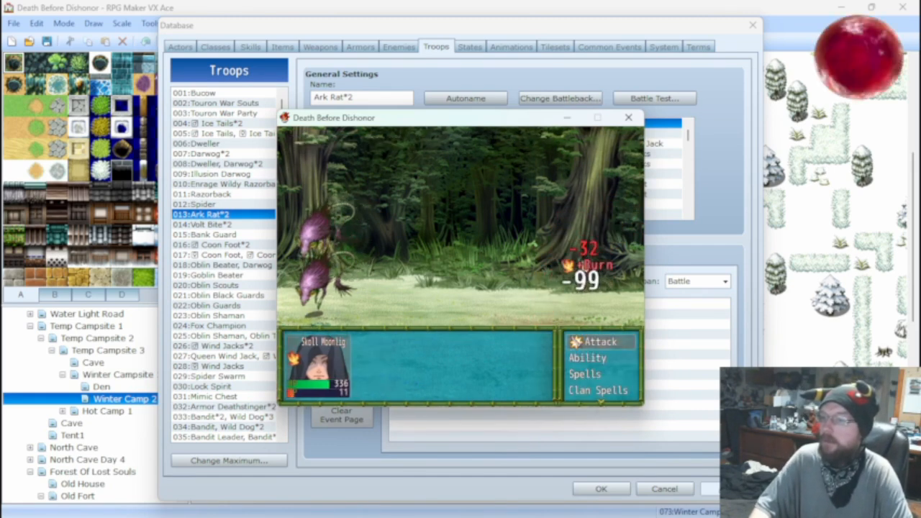
Browse the actor's battle inventory from Main Items through to Crest Seal, reading the item descriptions.
key(Down)
key(Down)
key(Down)
key(Down)
key(Down)
key(Down)
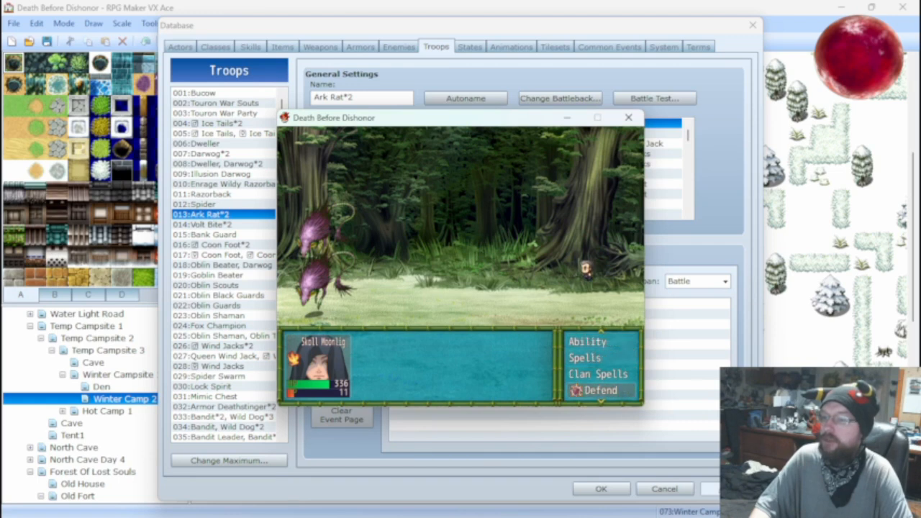
key(Up)
key(Return)
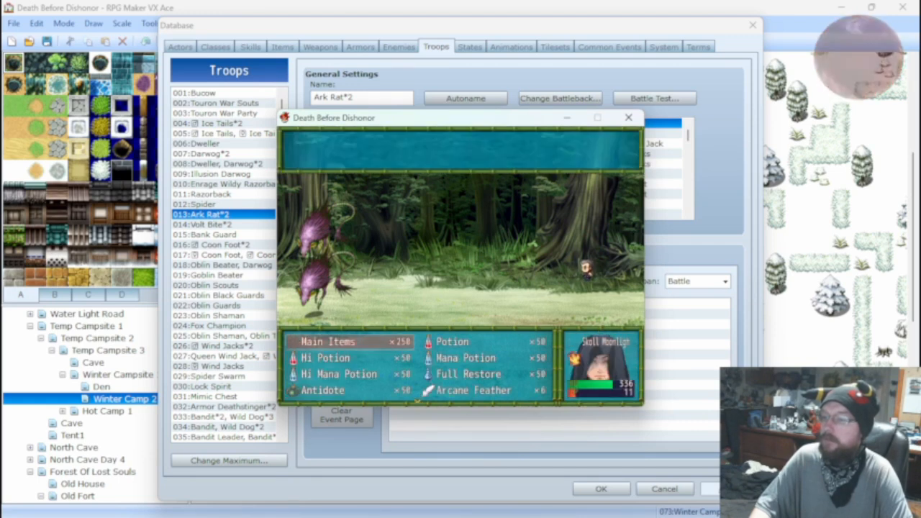
key(Down)
key(Down)
key(Down)
key(Up)
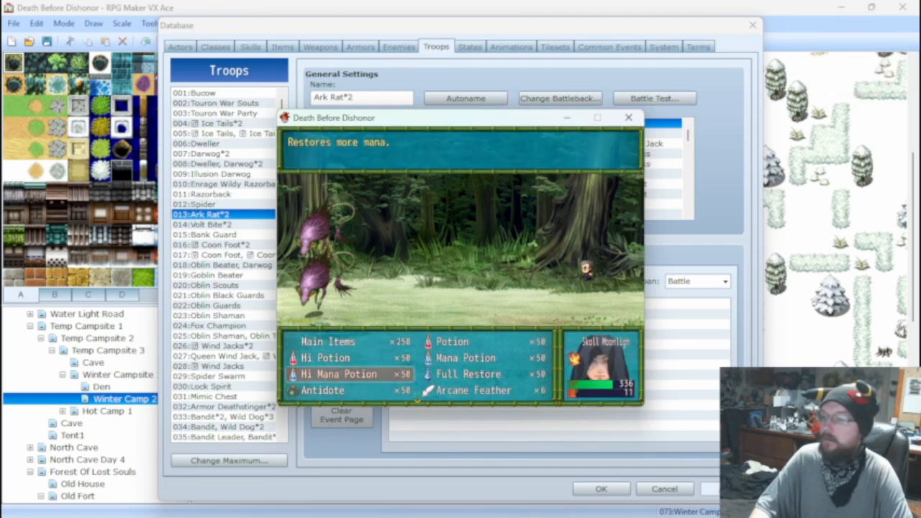
key(Right)
key(Down)
key(Down)
key(Down)
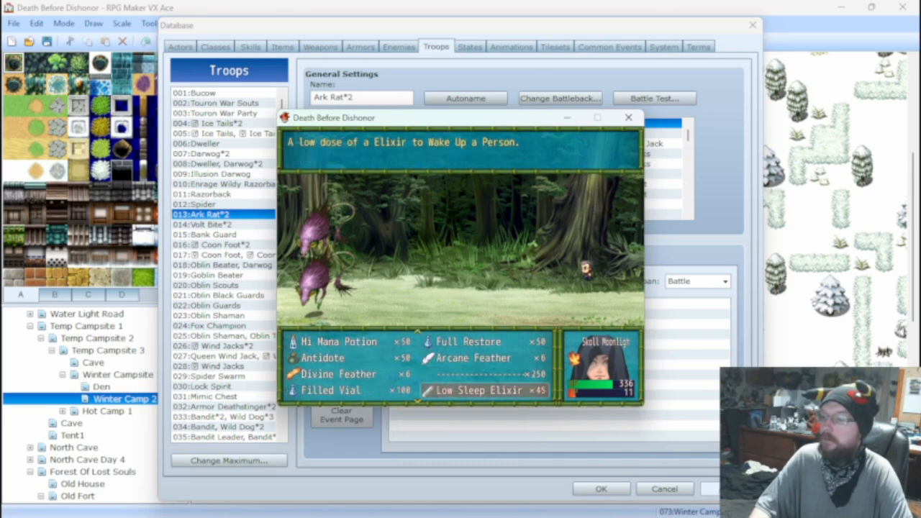
key(Down)
key(Down)
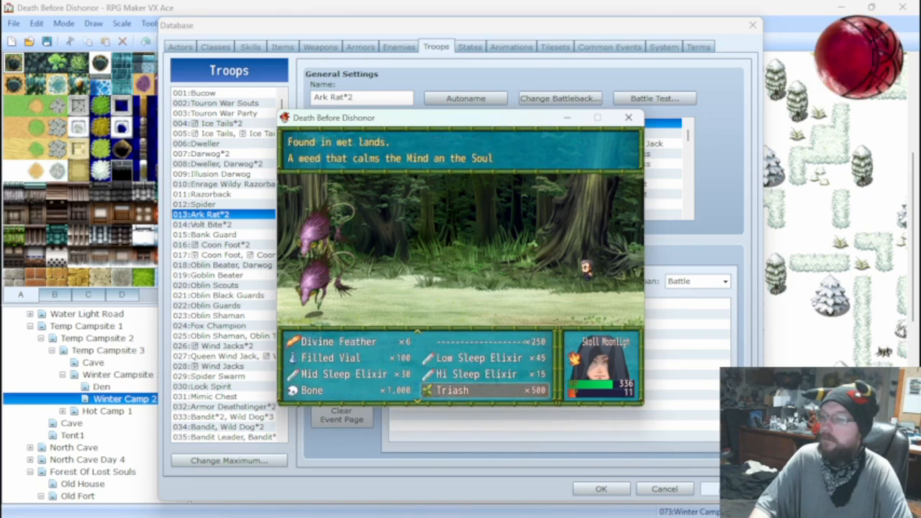
key(Down)
key(Up)
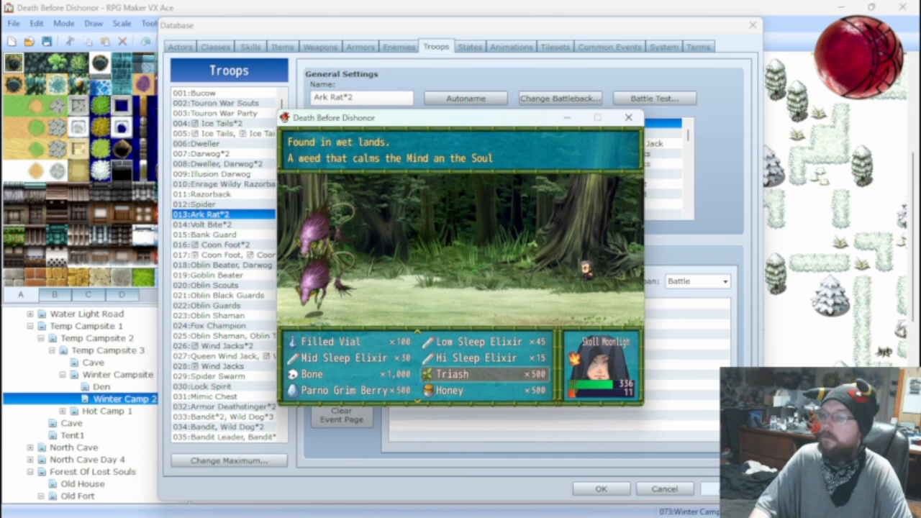
key(Left)
key(Down)
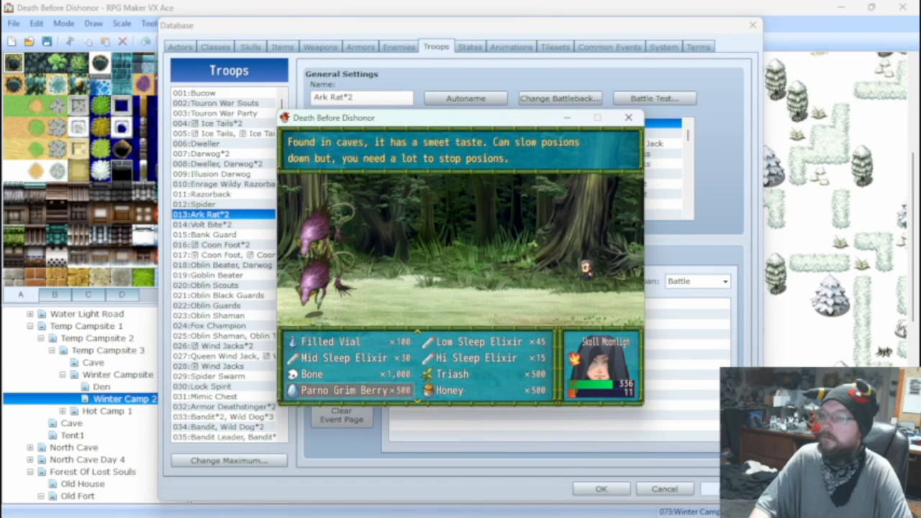
key(Right)
key(Down)
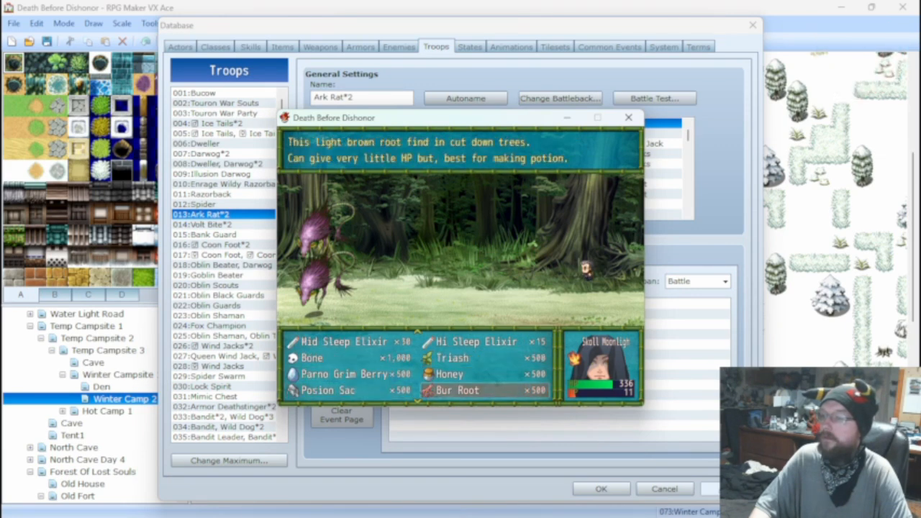
key(Left)
key(Right)
key(Down)
key(Up)
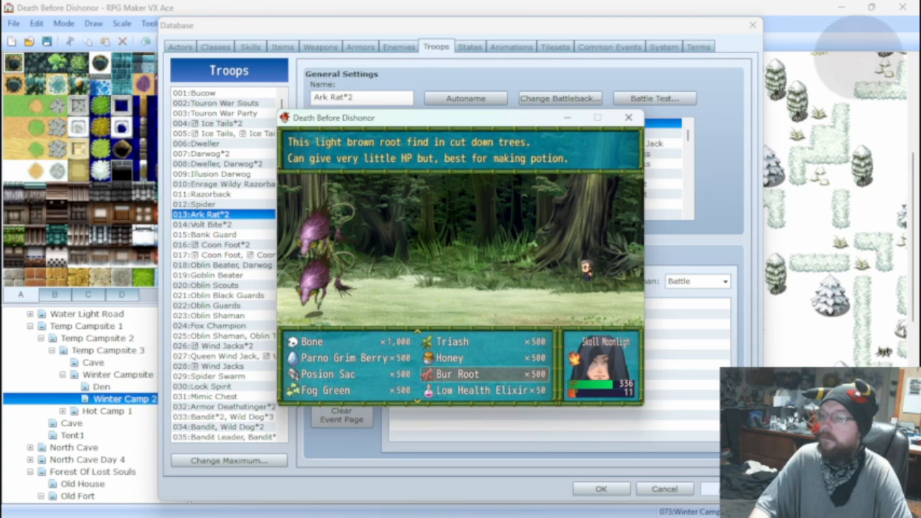
key(Down)
key(Left)
key(Left)
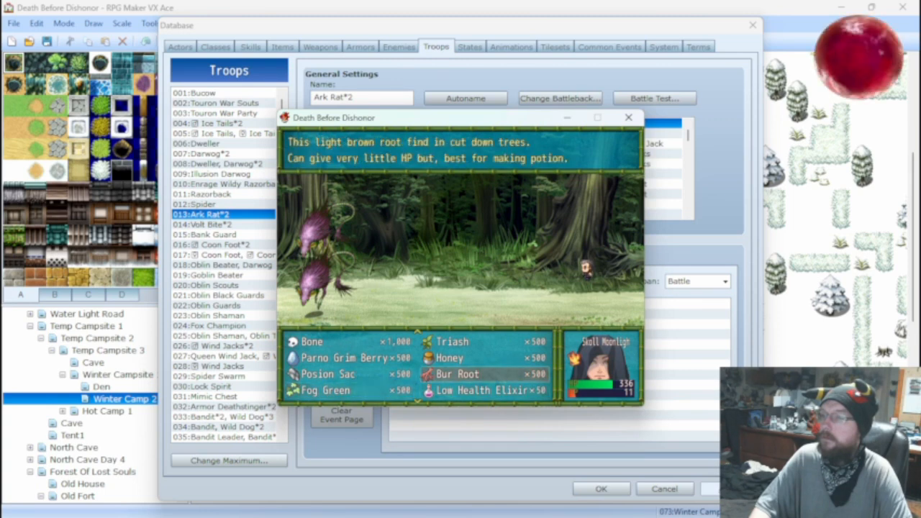
key(Down)
key(Down)
key(Down)
key(Down)
key(Down)
key(Down)
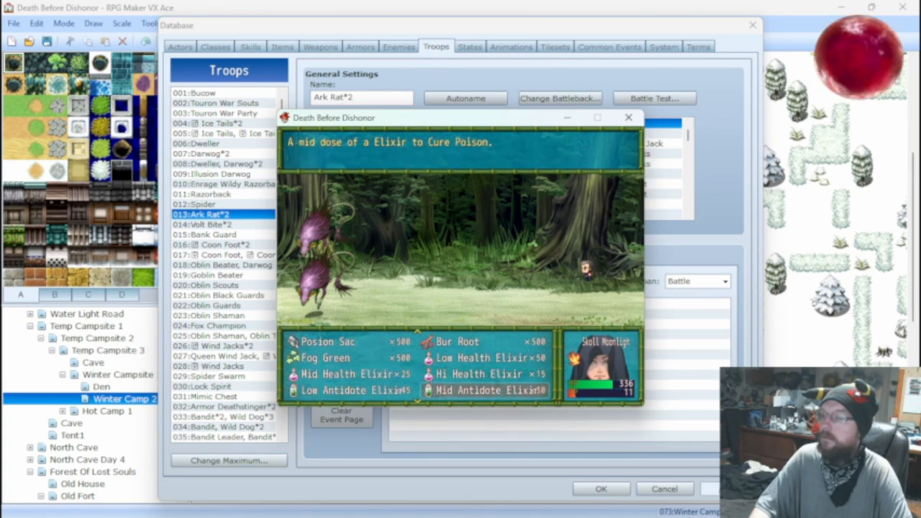
key(Down)
key(Down)
key(Down)
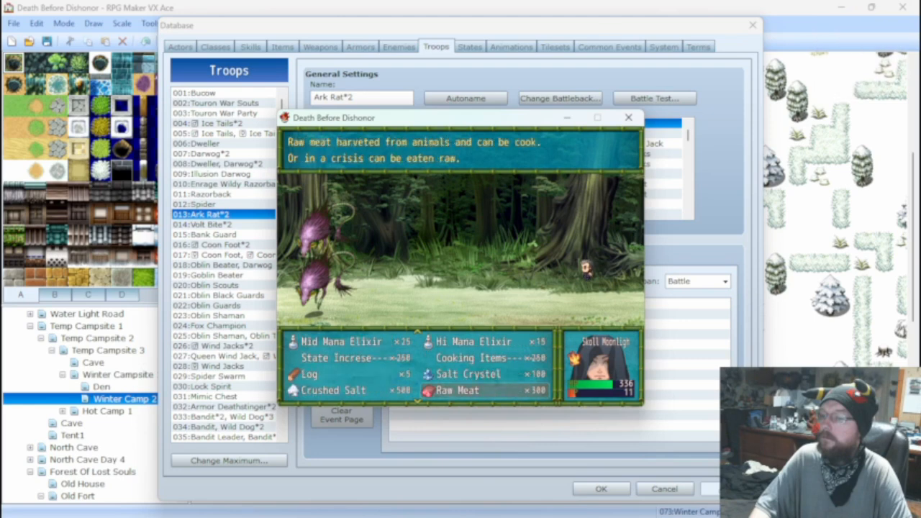
key(Down)
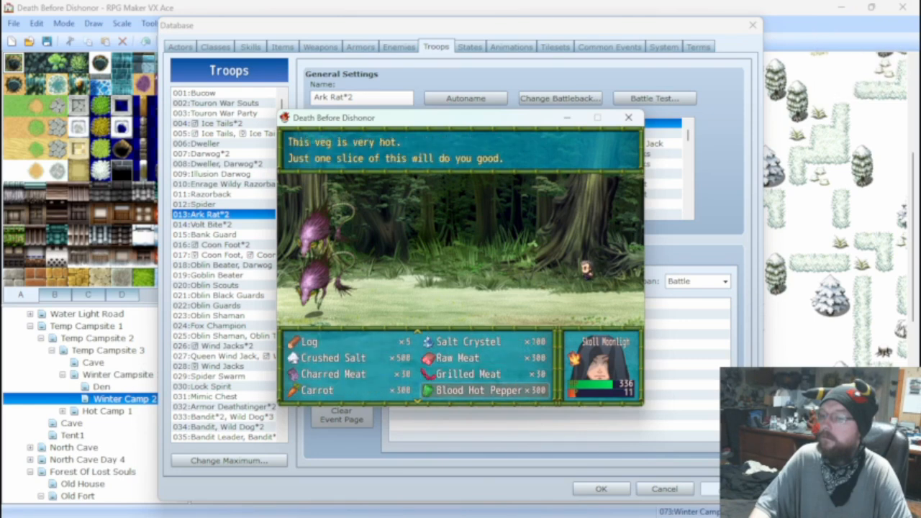
key(Down)
key(Down)
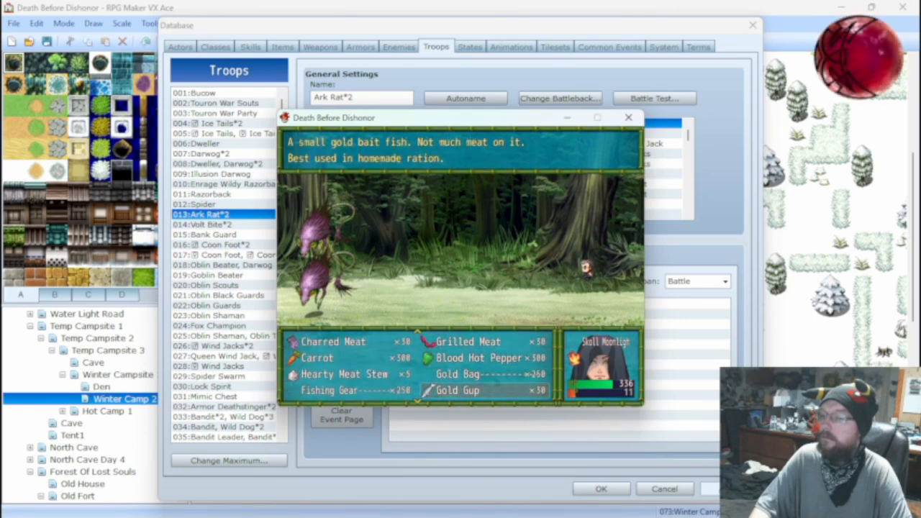
key(Down)
key(Down)
key(Down)
key(Down)
key(Down)
key(Down)
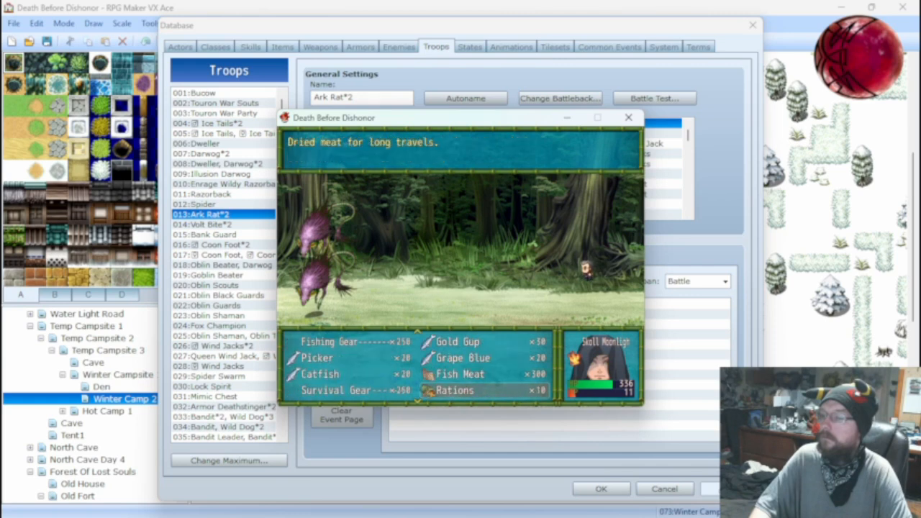
key(Down)
key(Down)
key(Down)
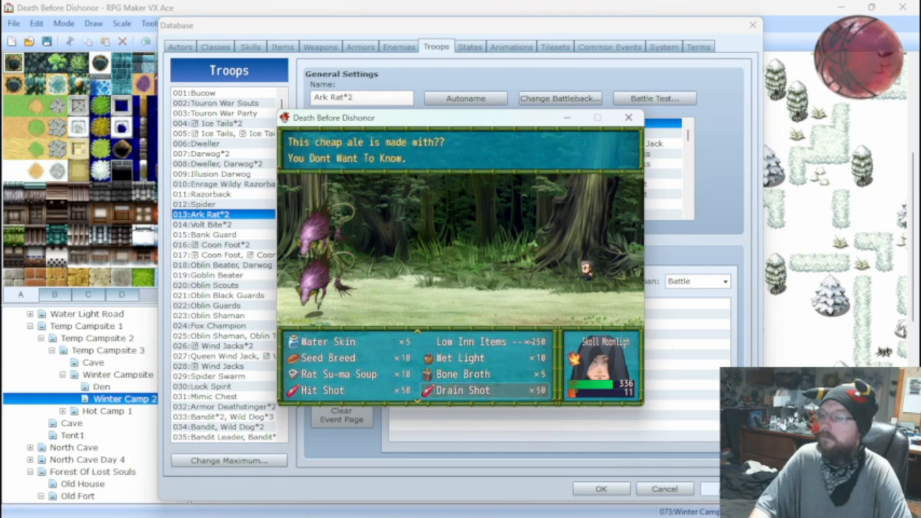
key(Down)
key(Down)
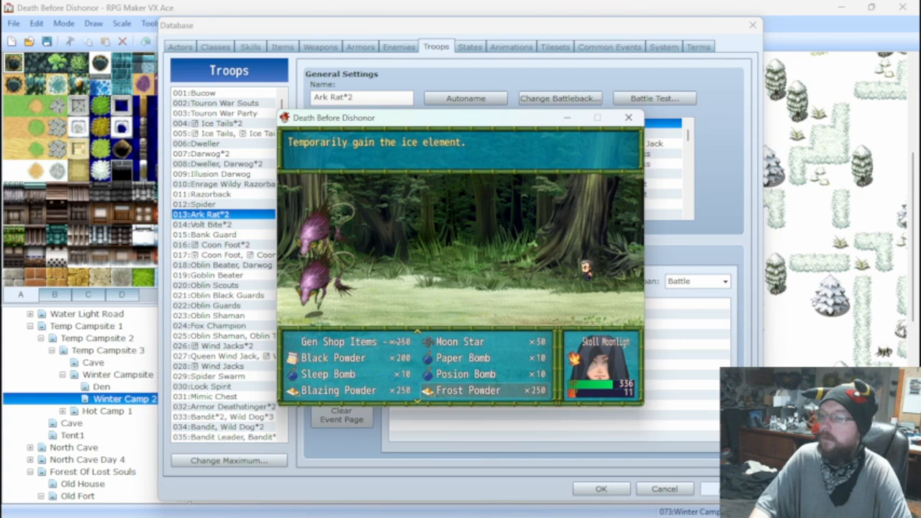
key(Down)
key(Down)
key(Down)
key(Down)
key(Down)
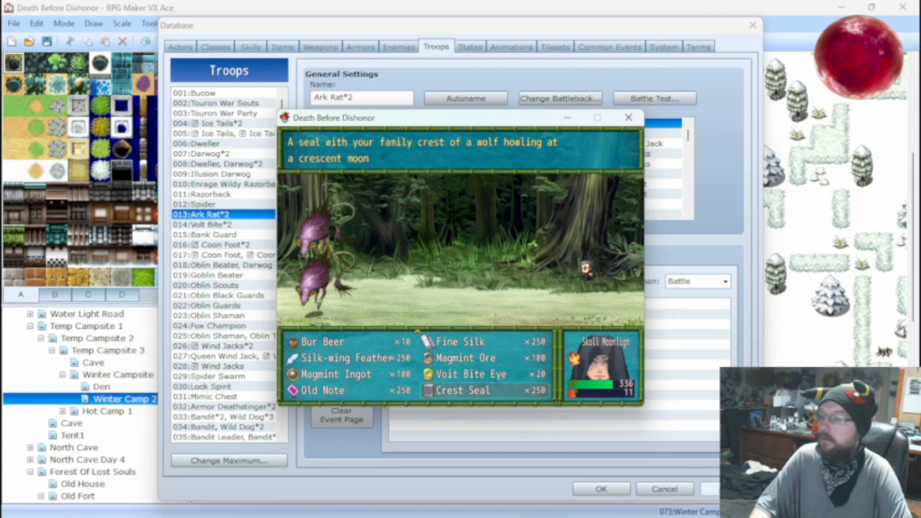
Return to the start of the battle inventory and use a Potion on the actor.
key(Up)
key(Up)
key(Up)
key(Up)
key(Up)
key(Up)
key(Up)
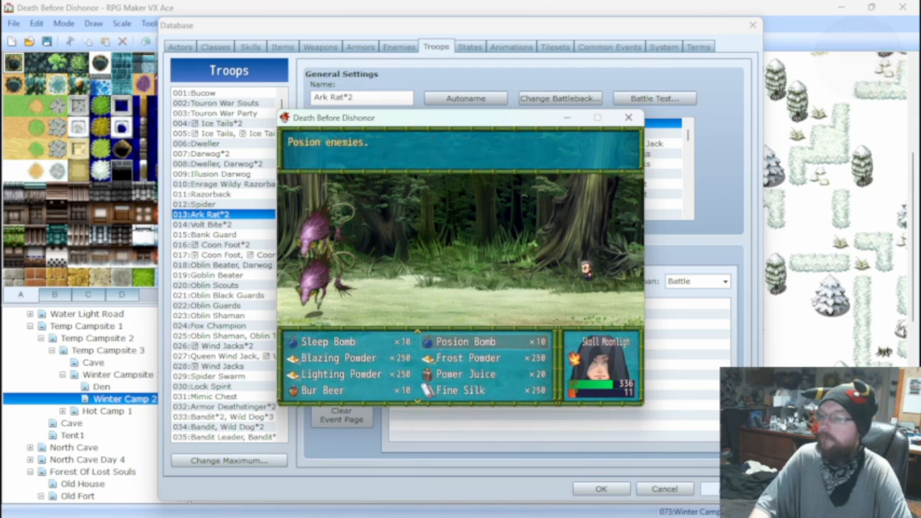
key(Up)
key(Up)
key(Up)
key(Up)
key(Up)
key(Up)
key(Up)
key(Up)
key(Up)
key(Up)
key(Up)
key(Up)
key(Up)
key(Up)
key(Up)
key(Up)
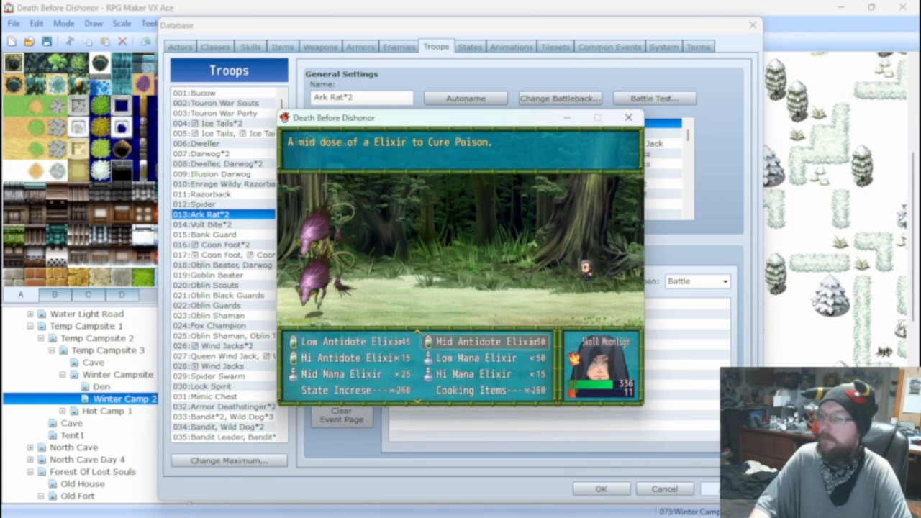
key(Up)
key(Up)
key(Up)
key(Up)
key(Up)
key(Up)
key(Up)
key(Up)
key(Up)
key(Up)
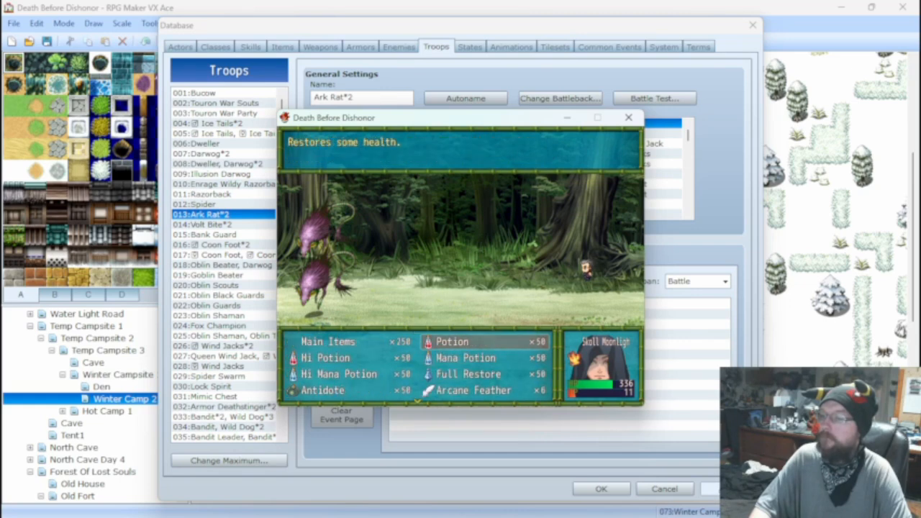
key(Return)
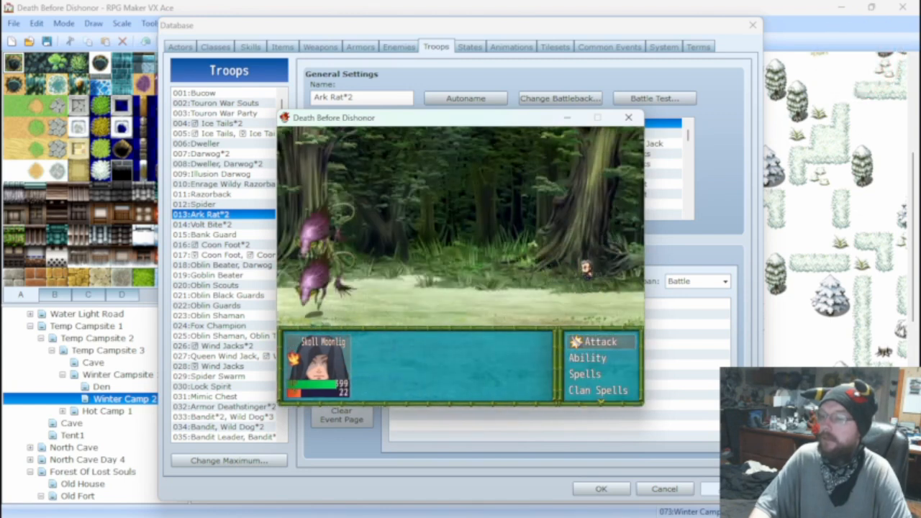
Cast Healing Hand on the actor, and close the Ark Rat*2 battle test.
key(Down)
key(Down)
key(Down)
key(Down)
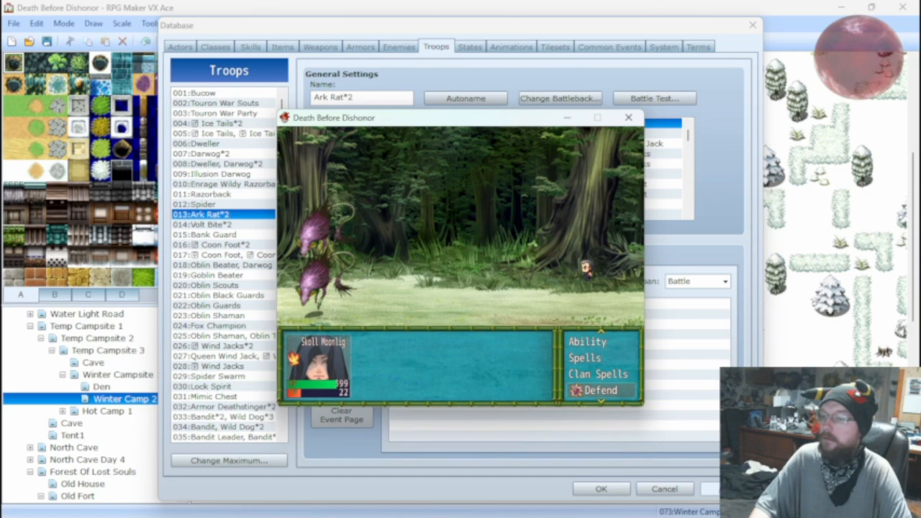
key(Down)
key(Return)
key(Return)
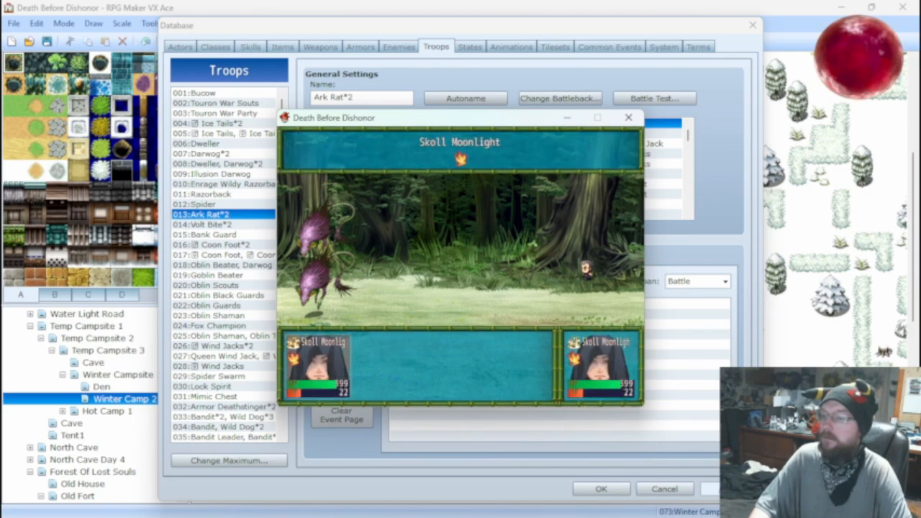
key(Return)
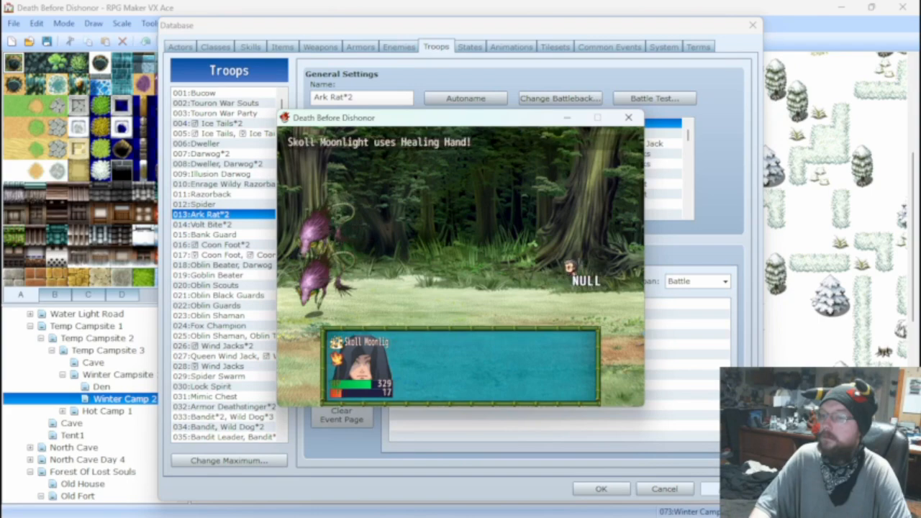
click(628, 117)
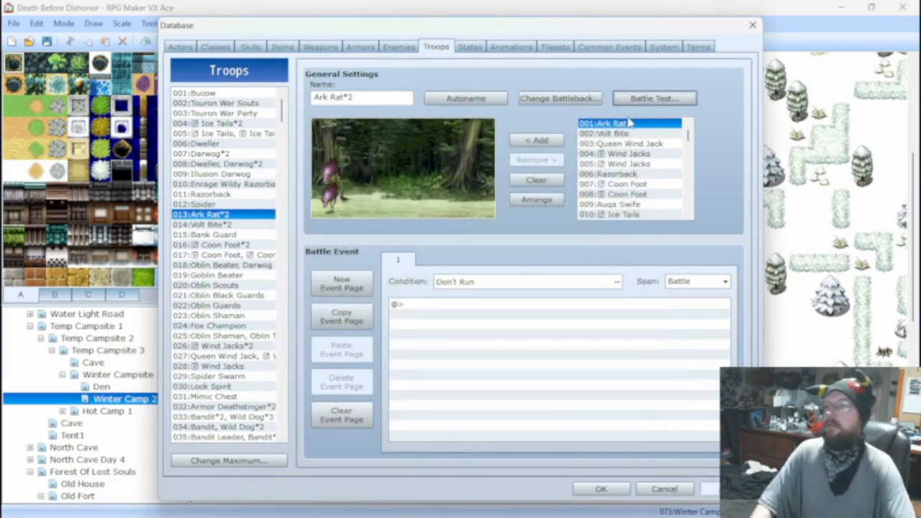
Examine the Fog Green and Posion Sac settings and the neighbouring empty slots in the item database.
click(282, 46)
scroll(238, 259, down, 2)
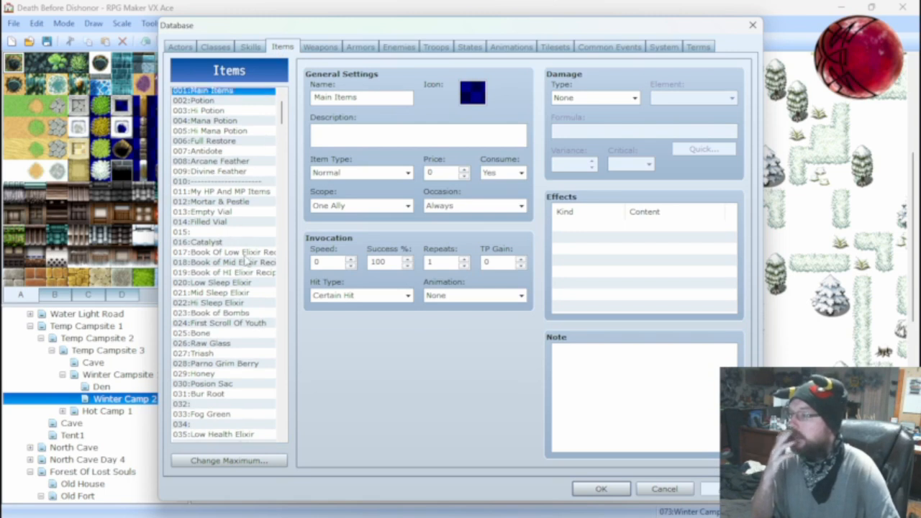
click(215, 357)
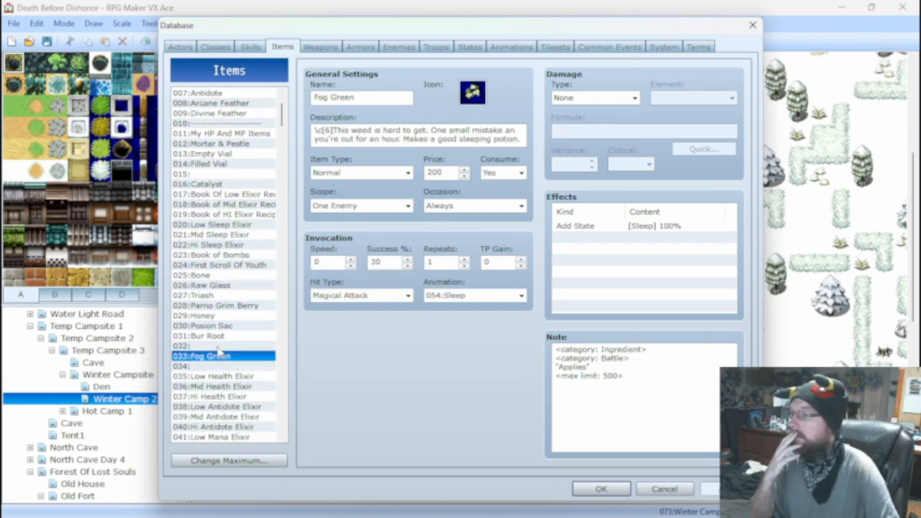
scroll(218, 348, down, 4)
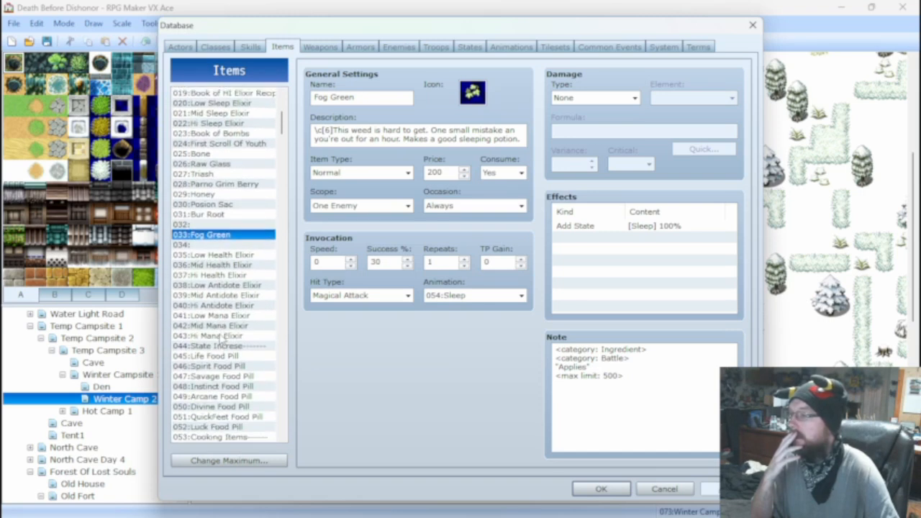
click(216, 245)
click(212, 235)
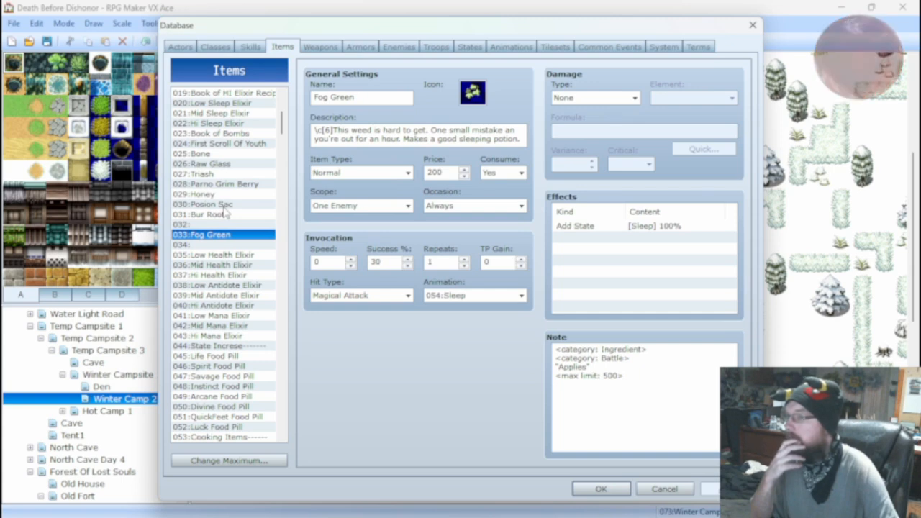
click(216, 204)
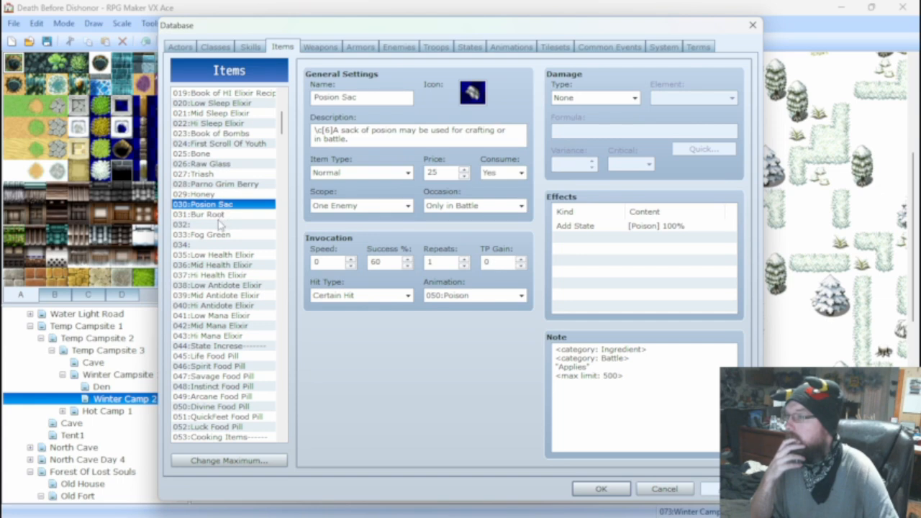
click(219, 225)
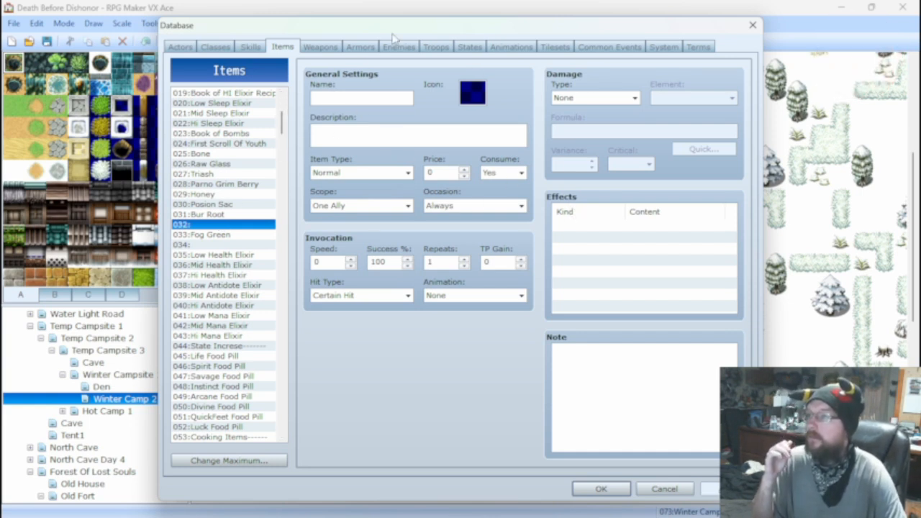
Change the Fire Shot damage formula to 2000 + a.mat * 10 - b.mdf.
click(250, 47)
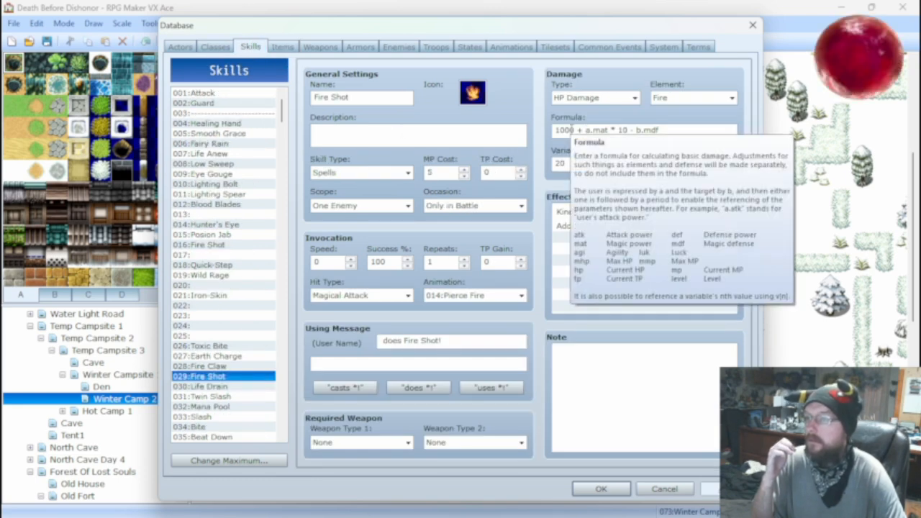
double_click(565, 130)
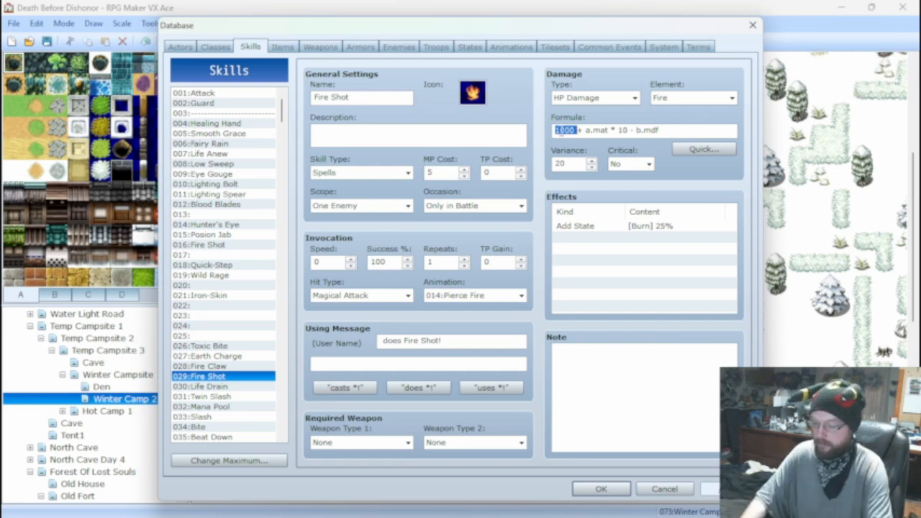
text(2000)
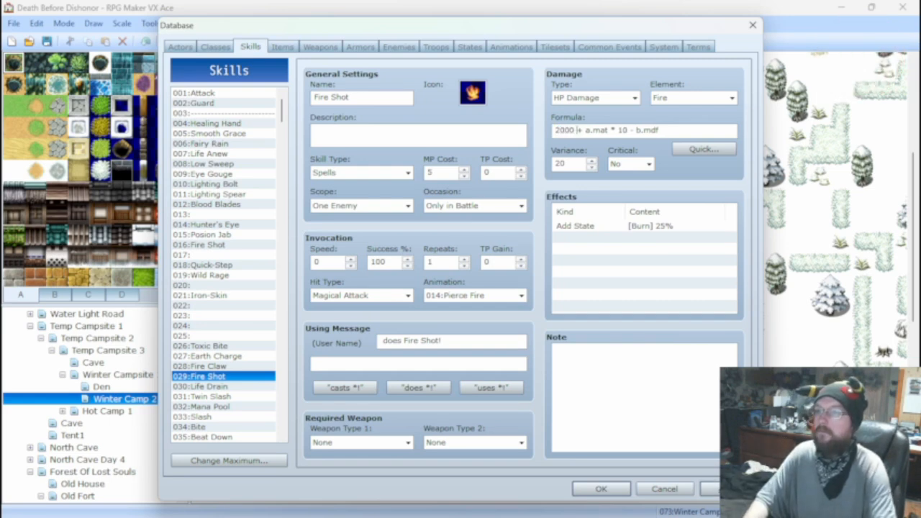
click(398, 47)
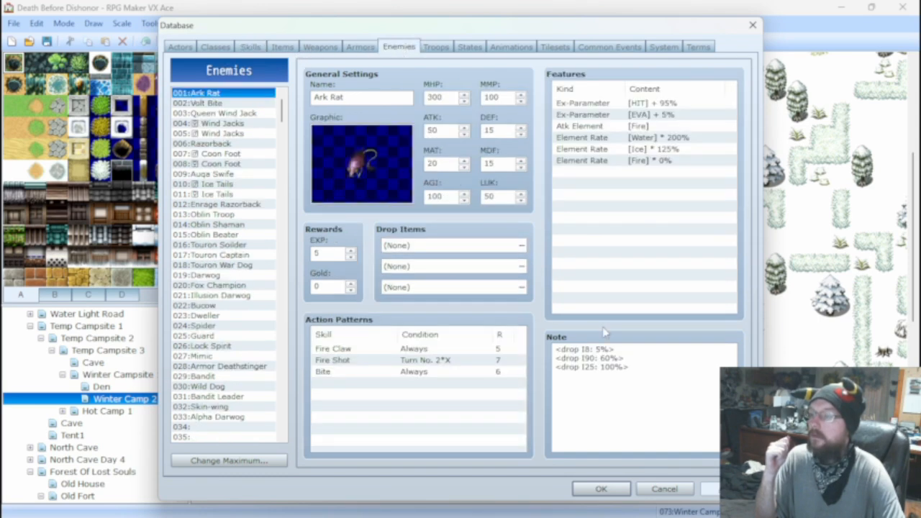
click(281, 46)
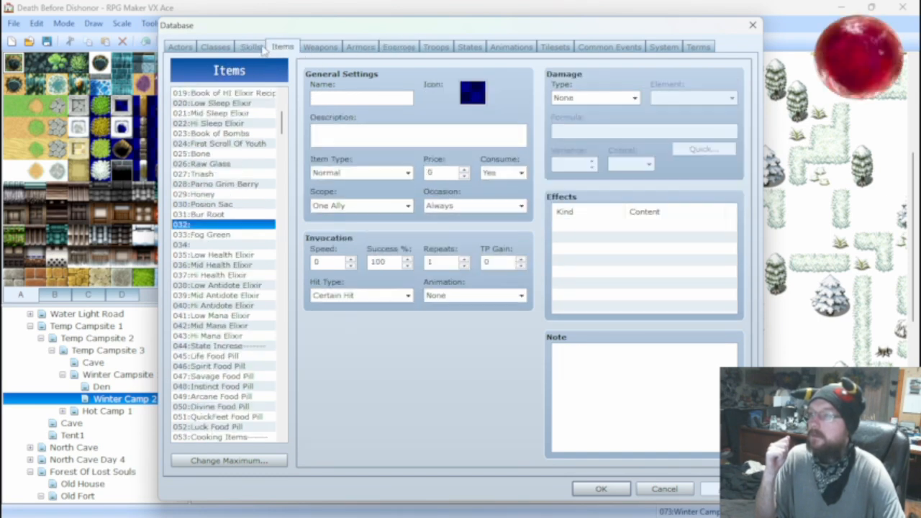
click(434, 49)
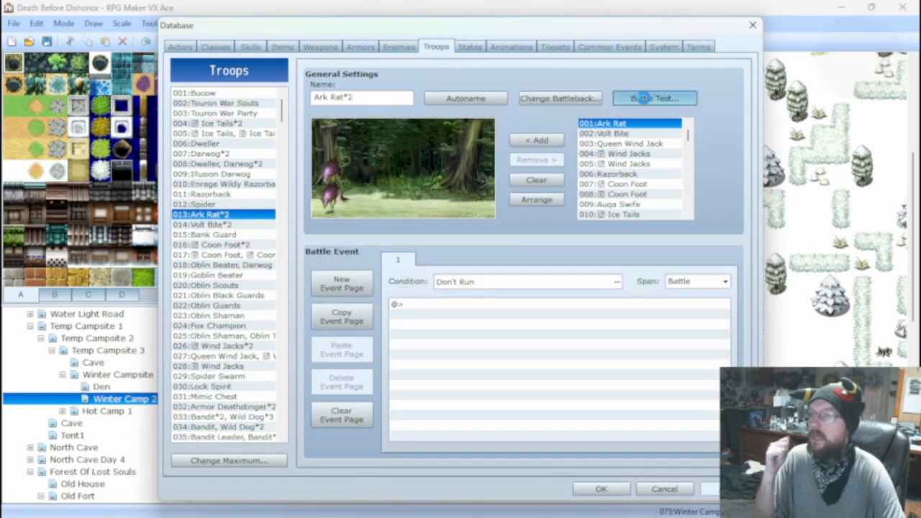
click(643, 98)
click(544, 360)
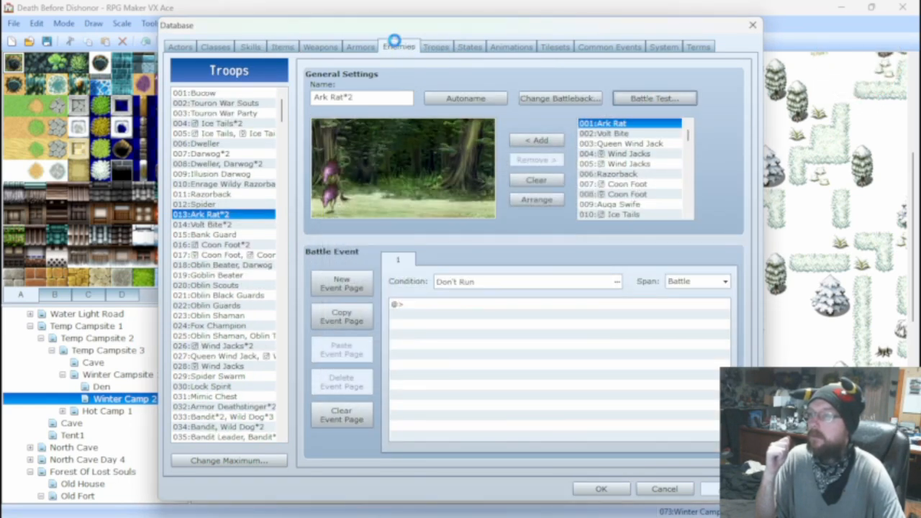
Set the condition of the Ark Rat enemy's Fire Shot action to Always and apply the database changes.
click(397, 46)
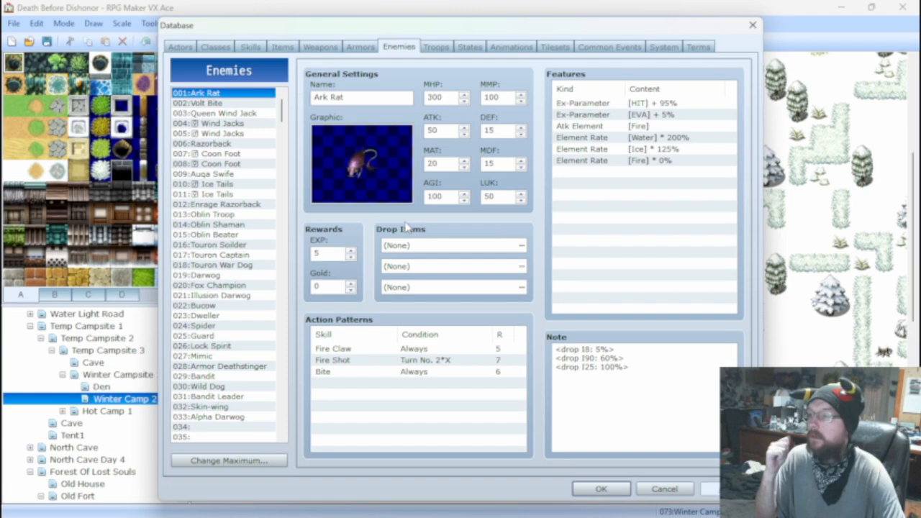
click(379, 361)
right_click(380, 361)
click(413, 368)
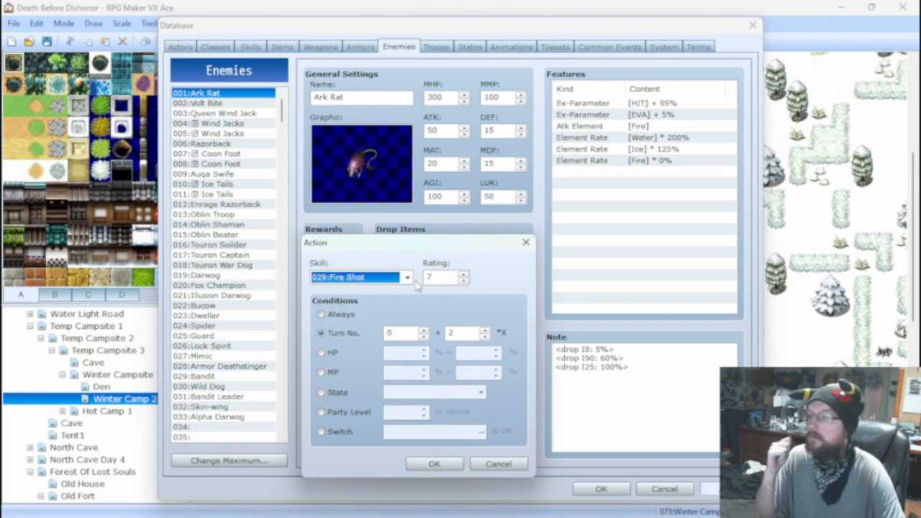
click(321, 315)
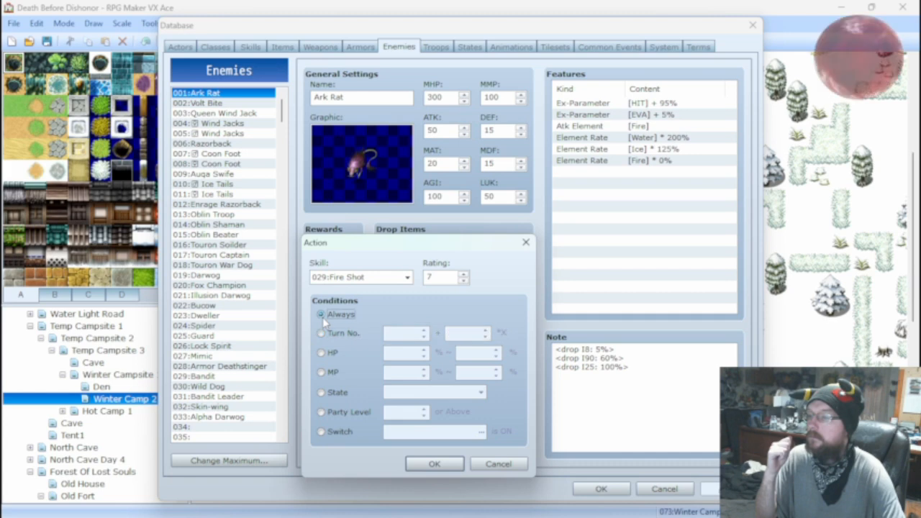
click(435, 464)
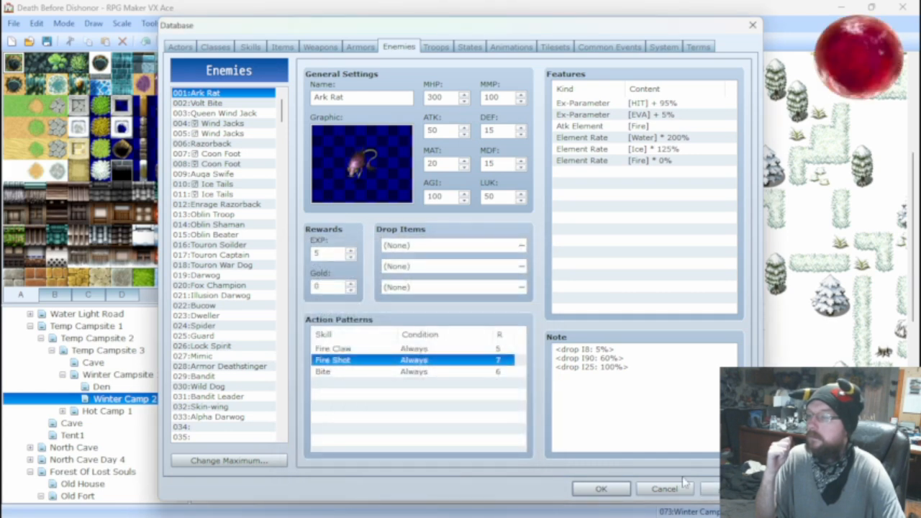
click(705, 487)
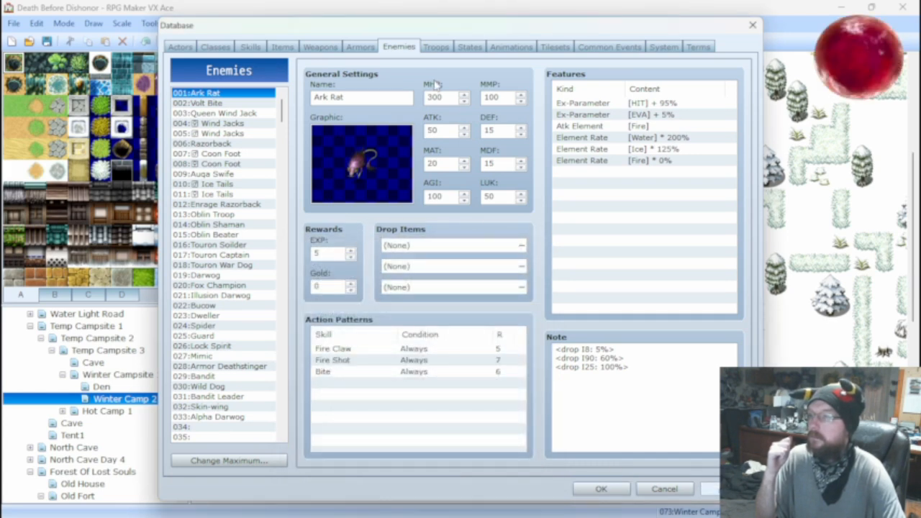
Battle test the Ark Rat*2 troop with one attack turn to check Fire Shot's damage, and close the test.
click(435, 47)
click(653, 98)
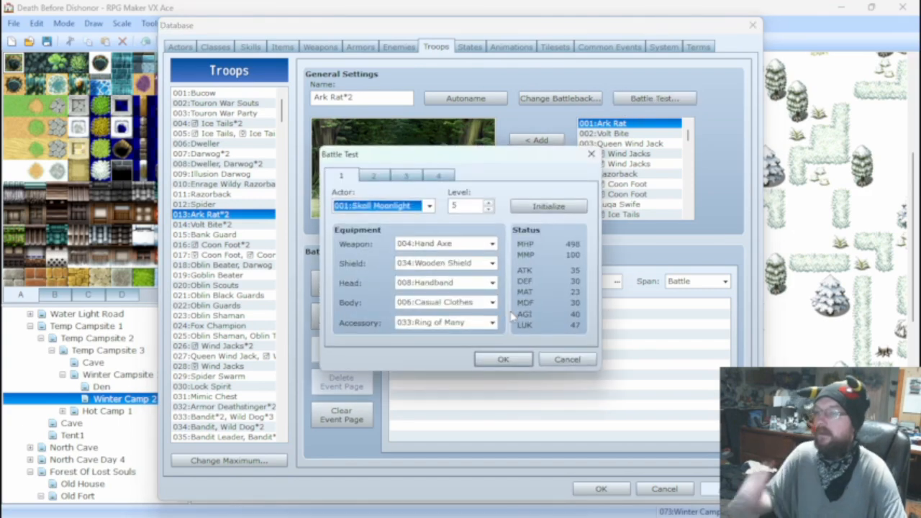
click(492, 360)
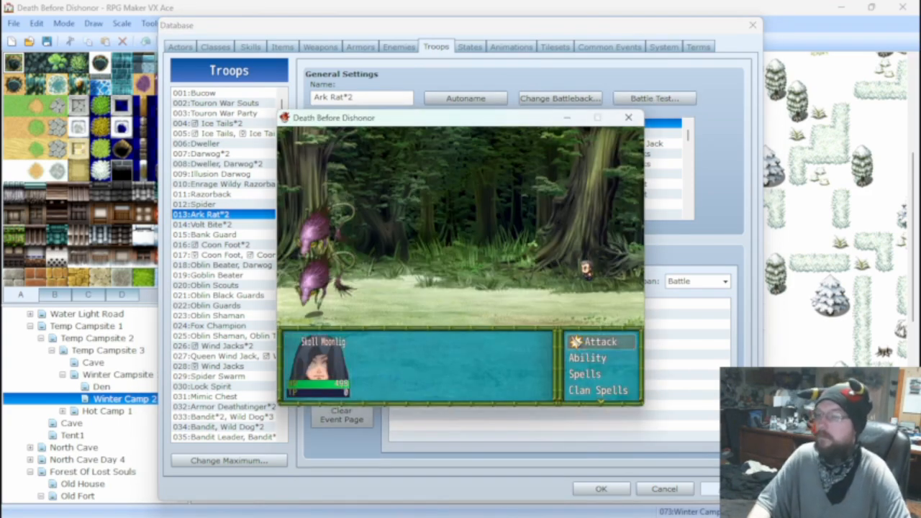
key(Return)
key(Return)
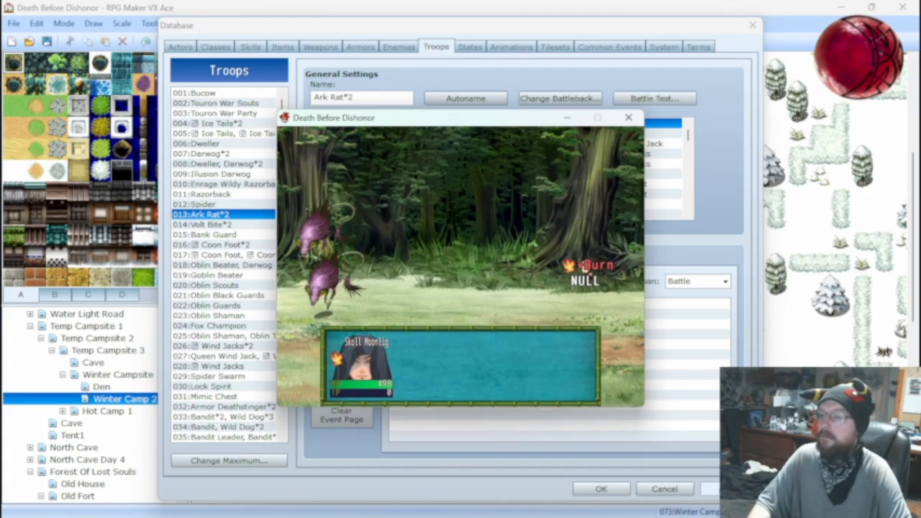
click(630, 118)
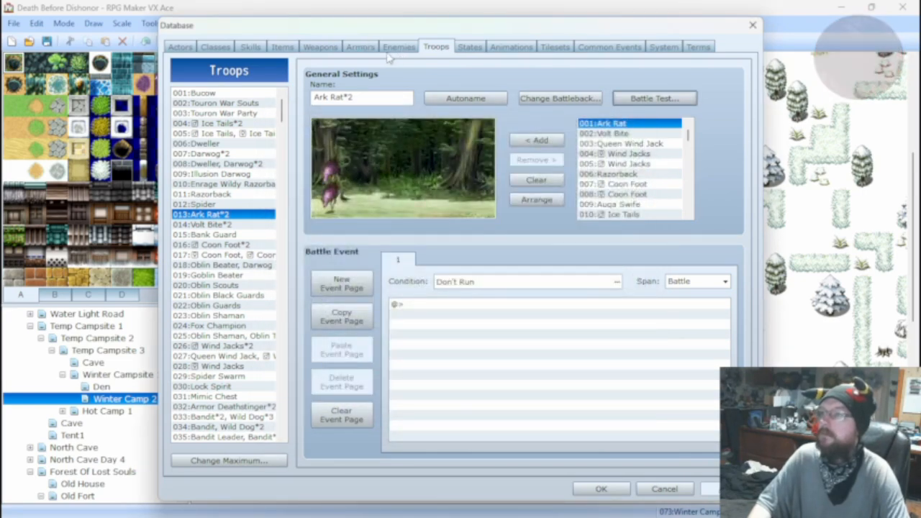
Change the Fire Shot damage formula to 10000 + a.mat * 10 - b.mdf.
click(262, 48)
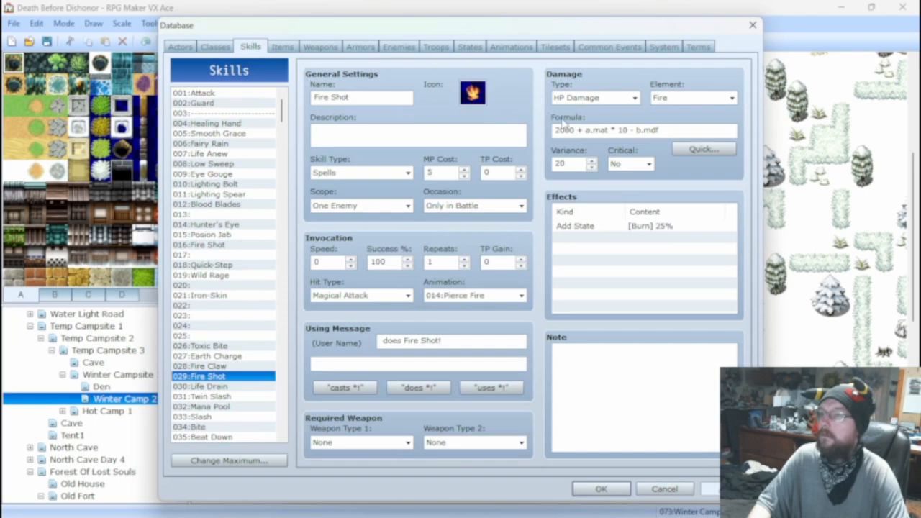
double_click(564, 130)
click(568, 130)
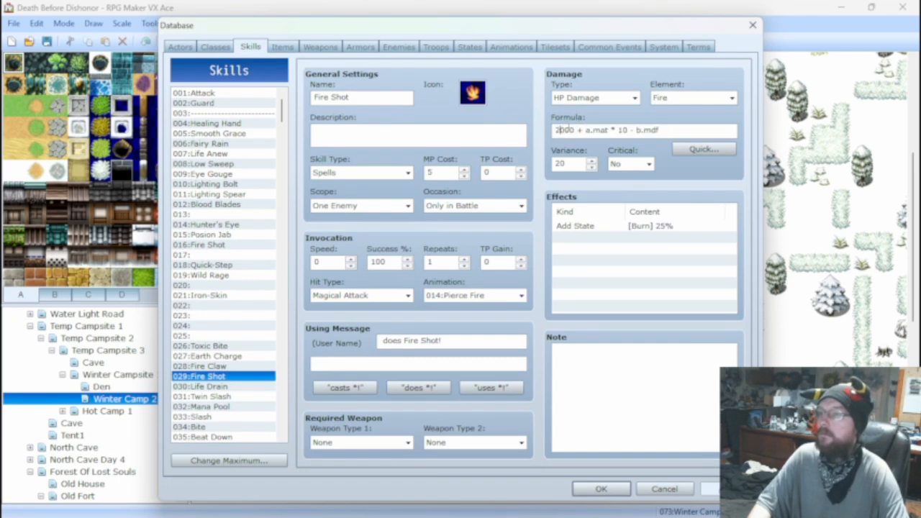
key(Left)
key(Left)
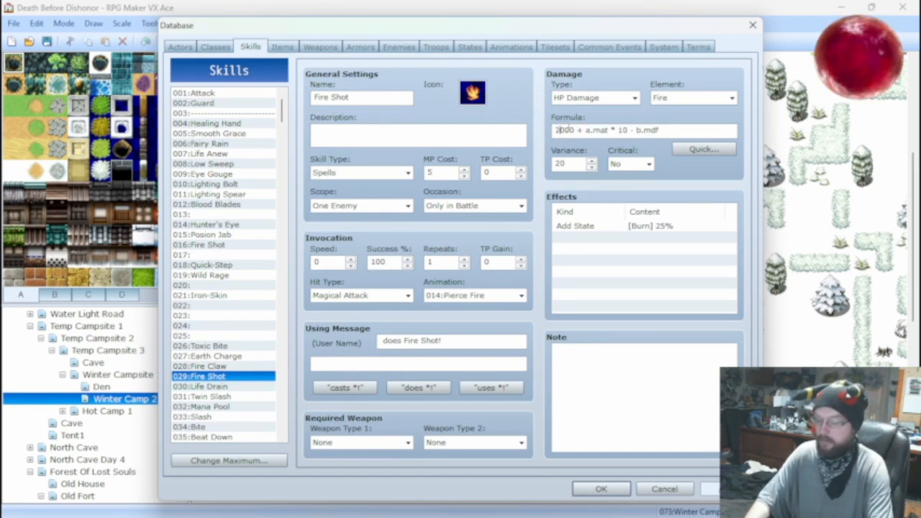
key(BackSpace)
text(10)
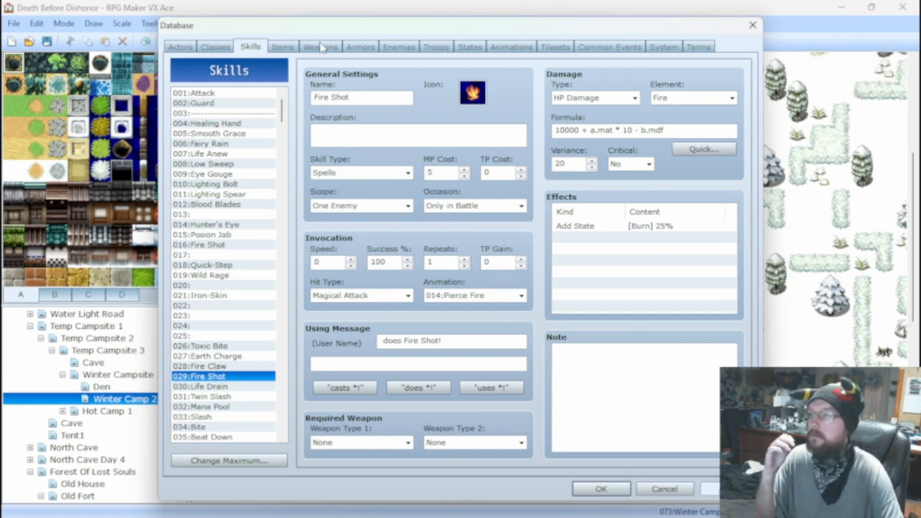
Battle test the Ark Rat*2 troop again, attacking for several turns to observe Fire Shot's damage, and close the test.
click(396, 47)
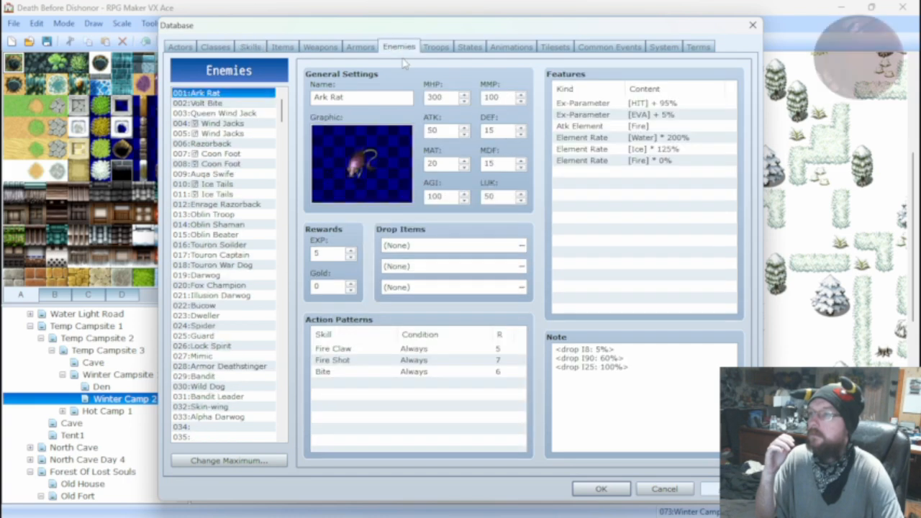
click(436, 47)
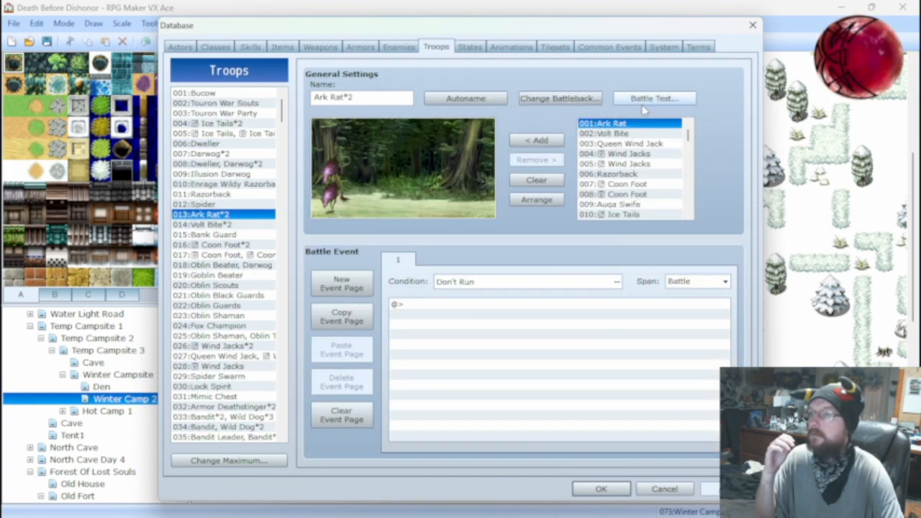
click(648, 100)
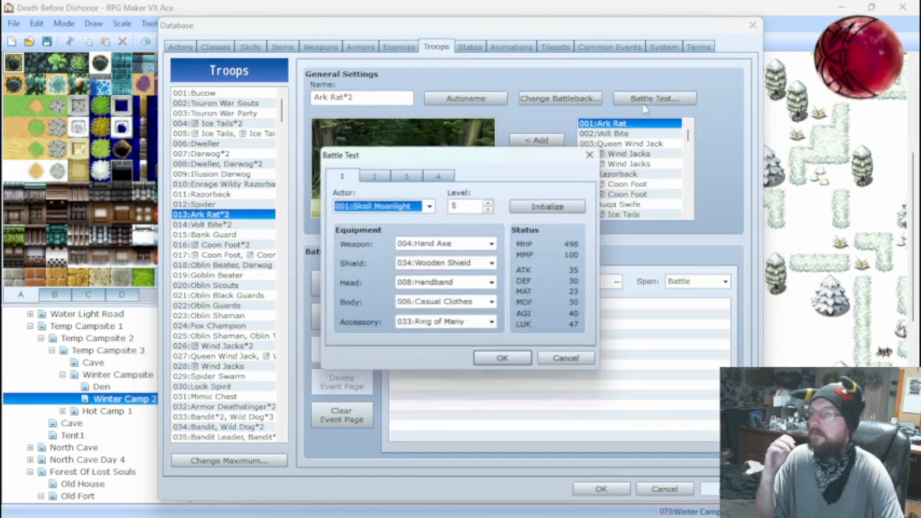
click(507, 356)
key(Return)
key(Return)
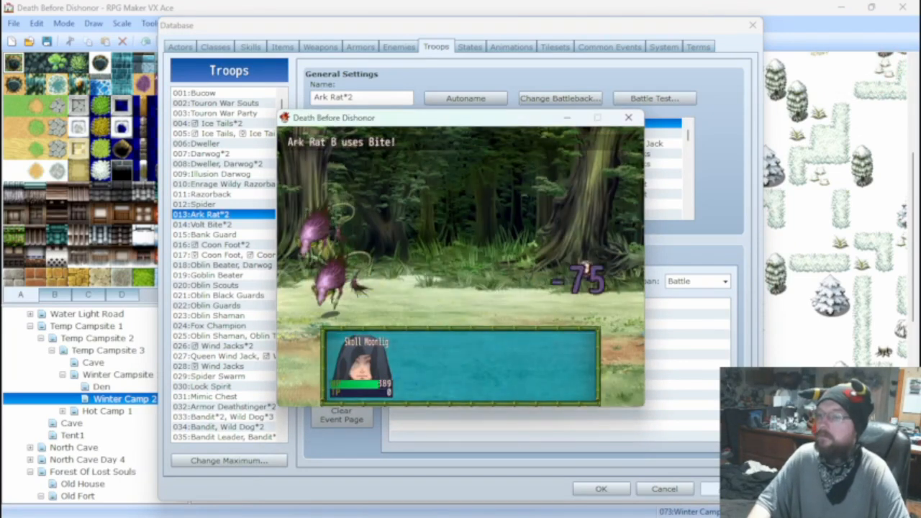
key(Return)
key(Return)
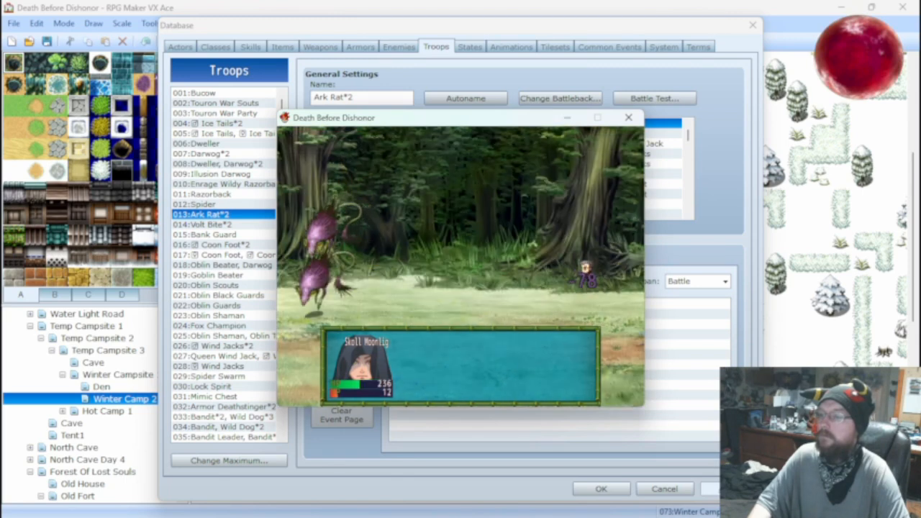
key(Return)
key(Return)
key(Return)
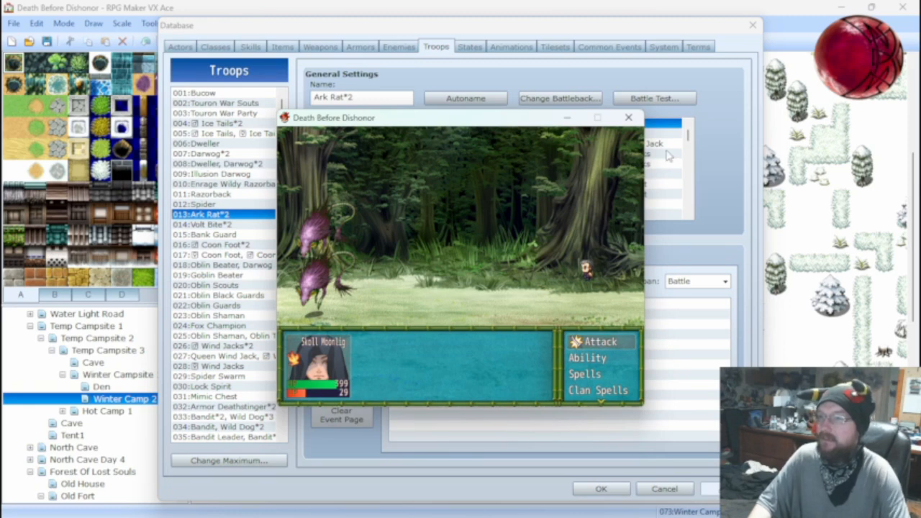
click(628, 118)
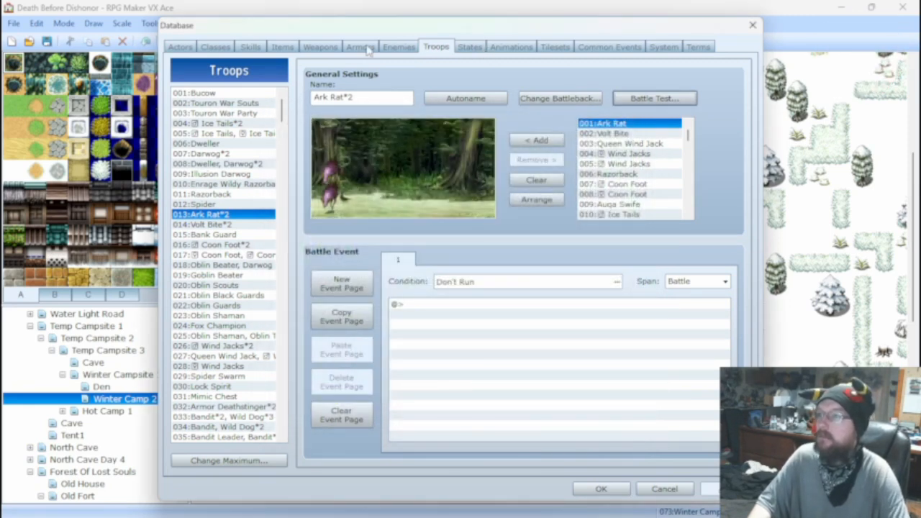
Compare the Fire Shot damage formula with the one used by the Bite skill.
click(250, 46)
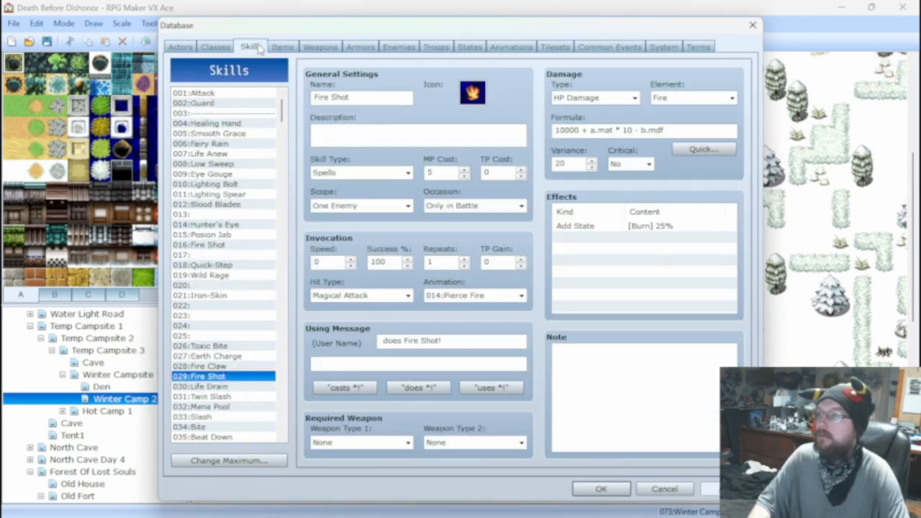
click(576, 130)
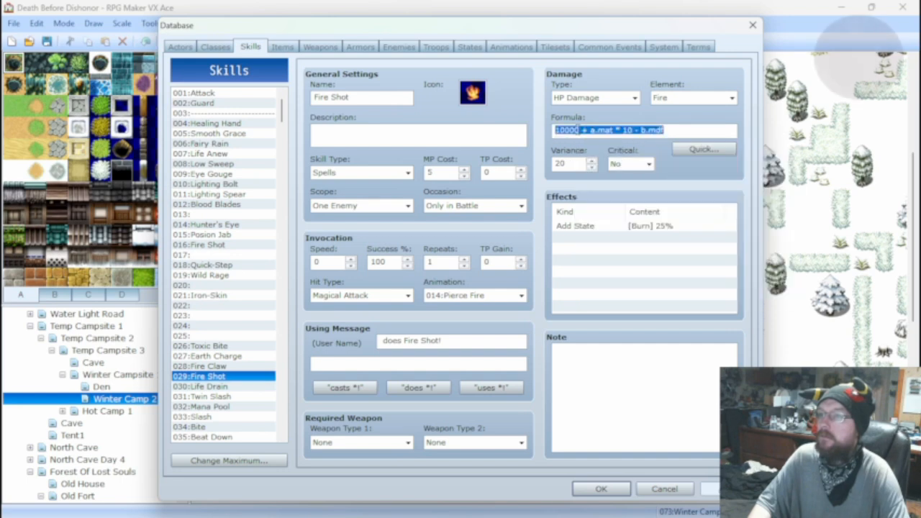
double_click(576, 130)
drag(579, 131, 556, 132)
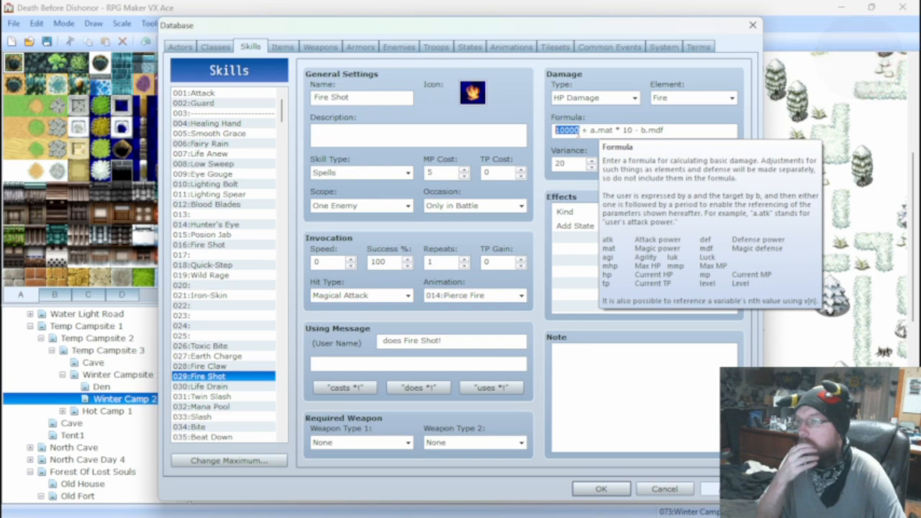
click(587, 130)
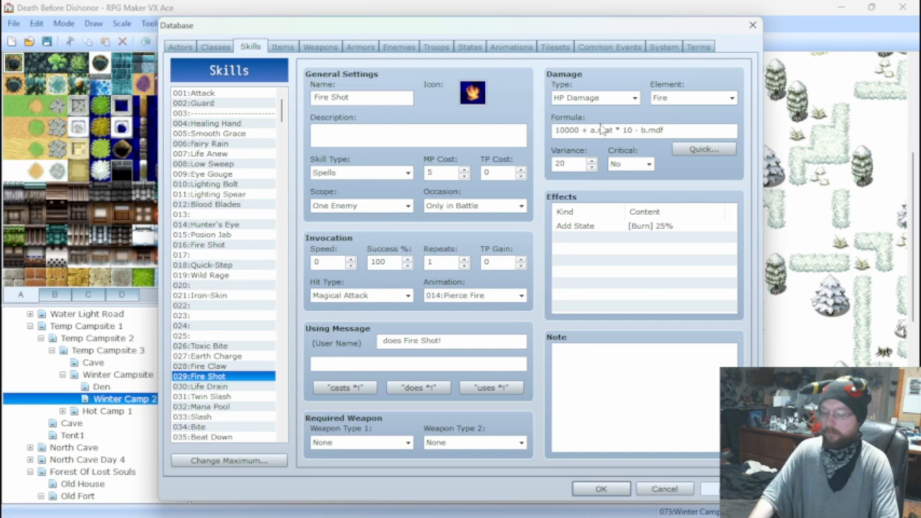
click(206, 427)
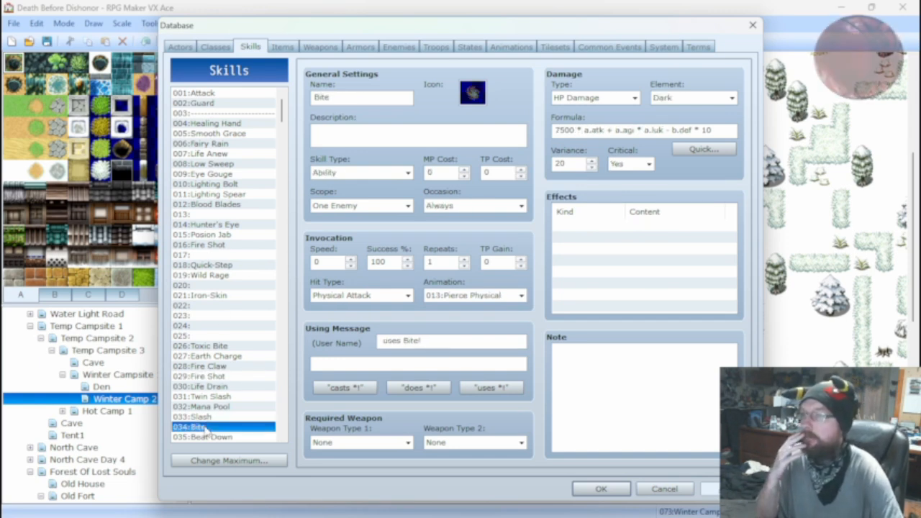
click(216, 377)
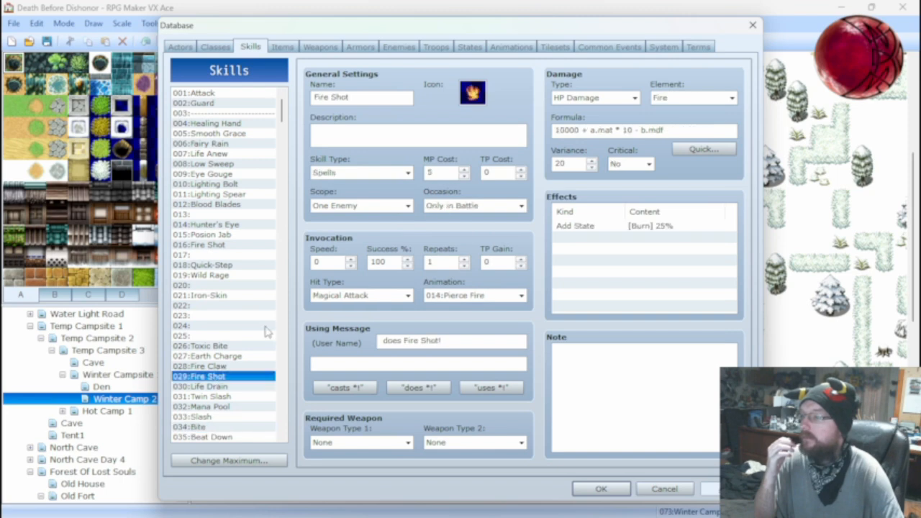
Change the Fire Shot damage formula to 10000 * a.mat + a.mmp - b.mdf.
click(583, 129)
click(588, 129)
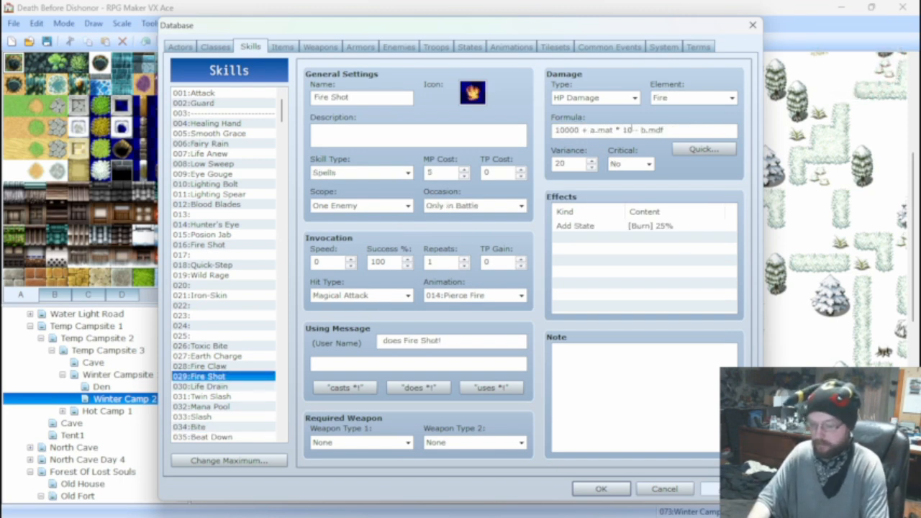
key(BackSpace)
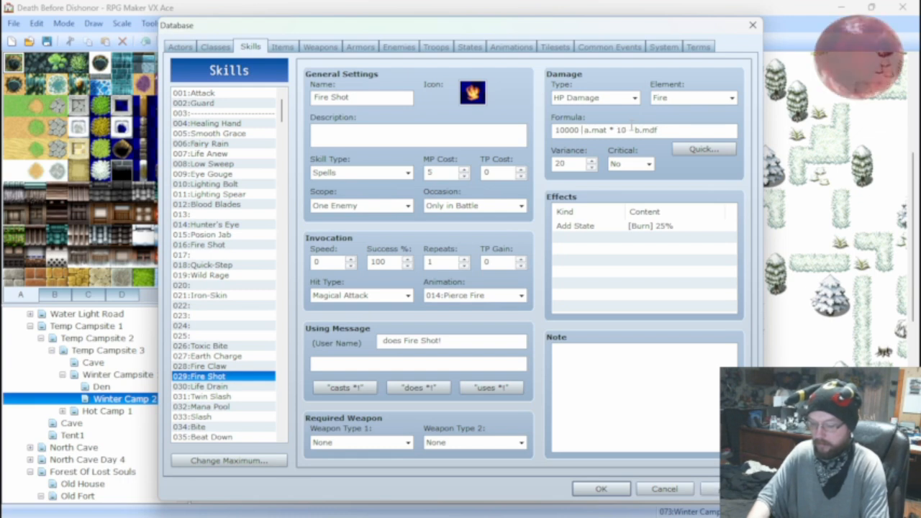
text(*)
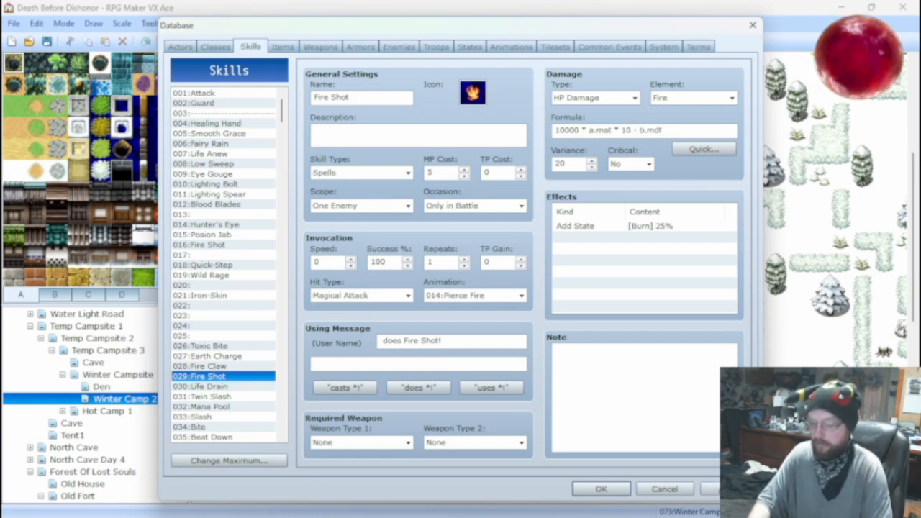
text( + )
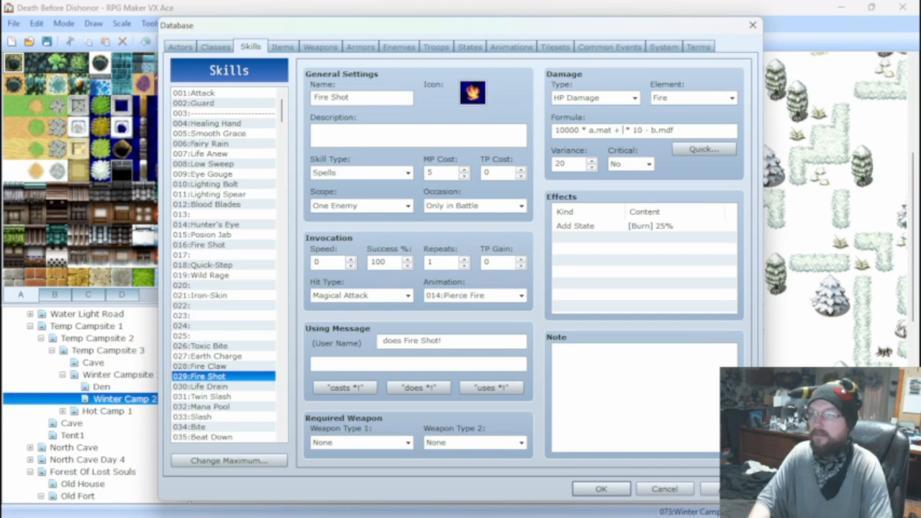
text(a)
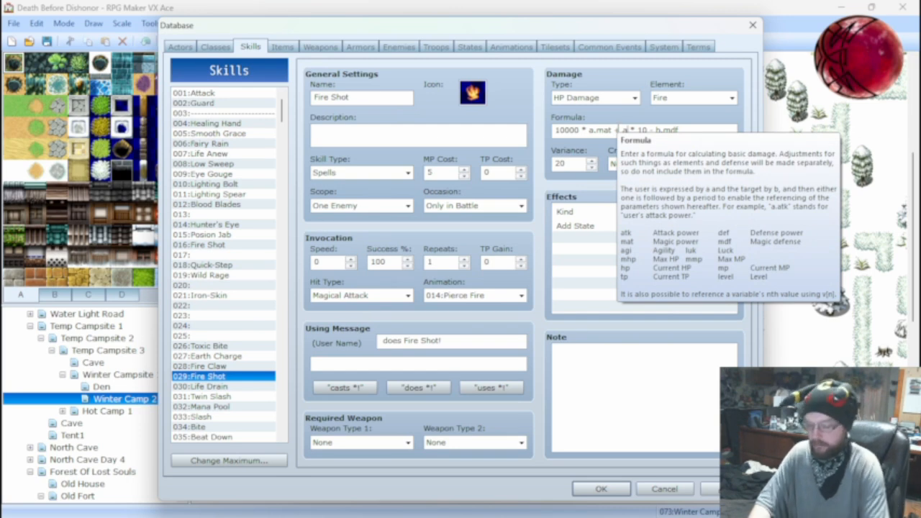
text(.mmp )
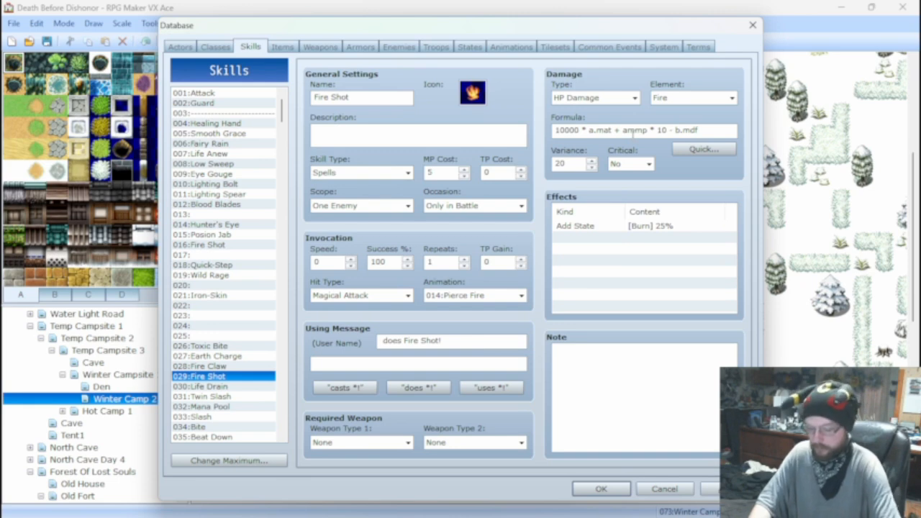
text(.)
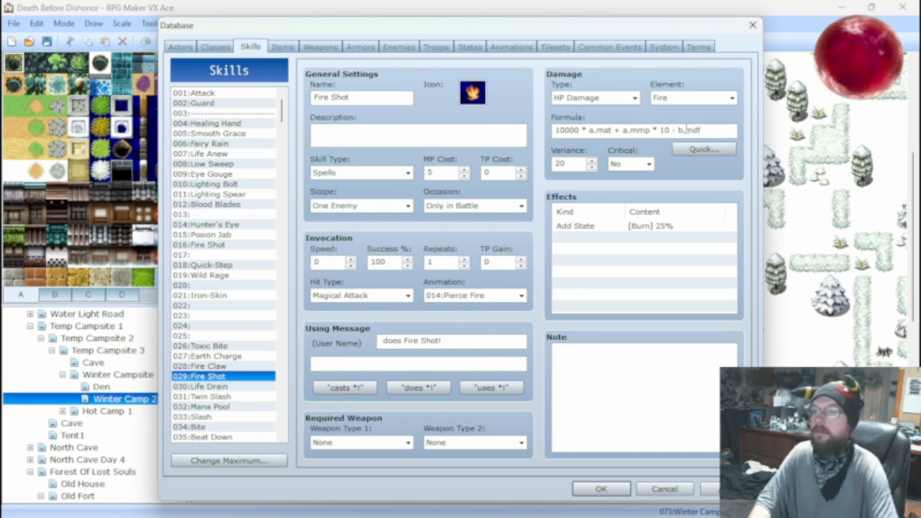
key(BackSpace)
key(BackSpace)
key(BackSpace)
key(BackSpace)
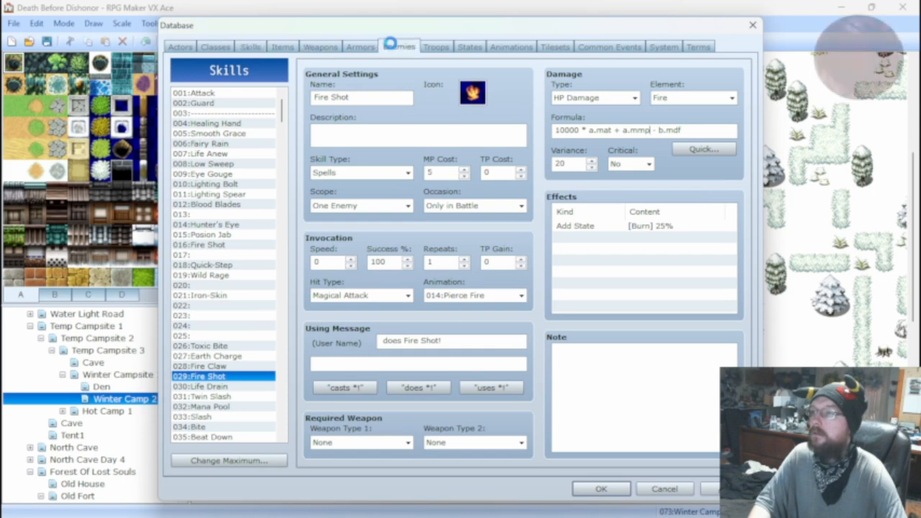
Set the Ark Rat enemy's maximum magic points (MMP) to 500.
click(392, 49)
click(443, 97)
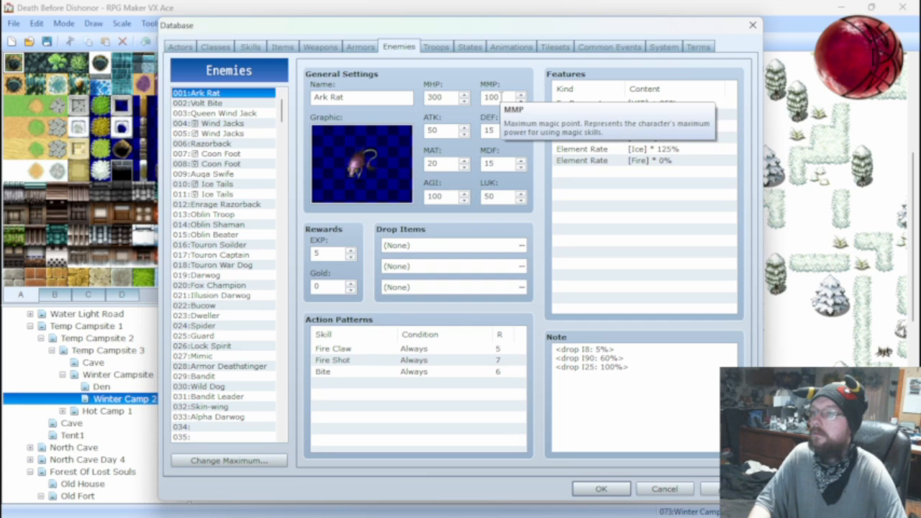
double_click(502, 97)
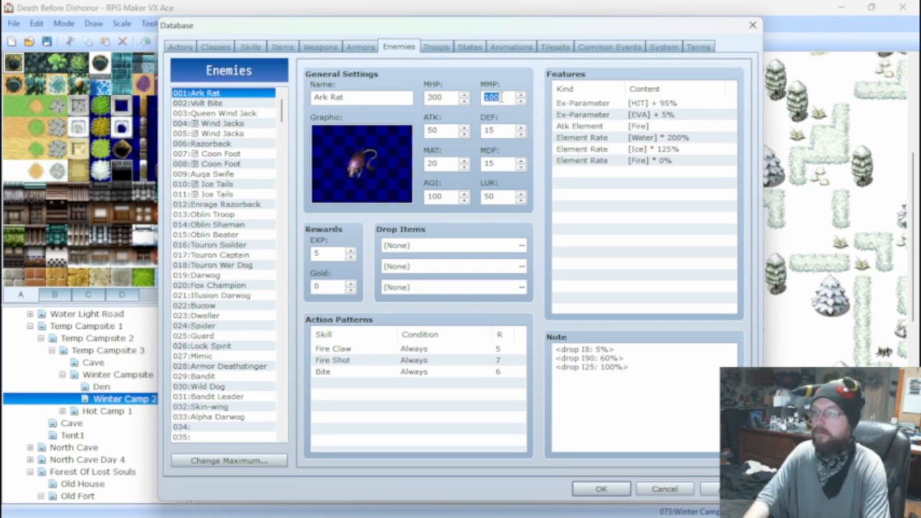
text(500)
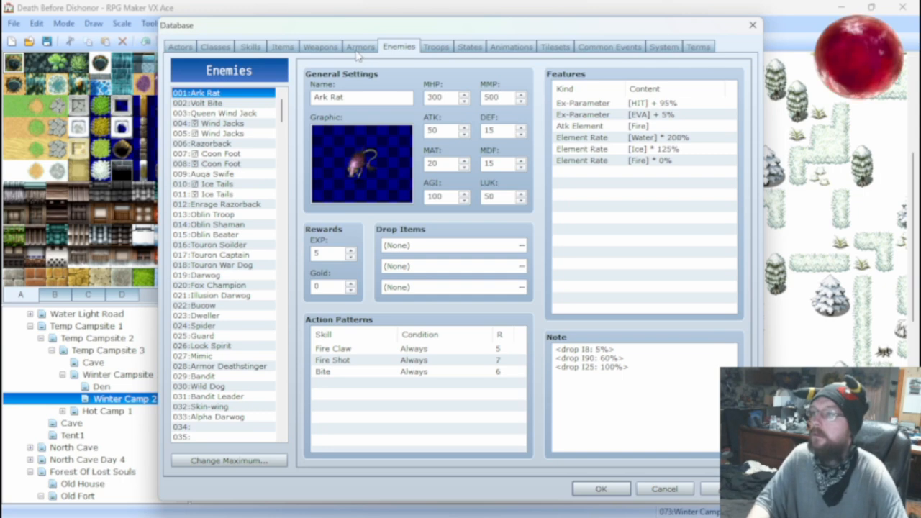
Replace a.mmp with a.mp in the Fire Shot damage formula.
click(261, 46)
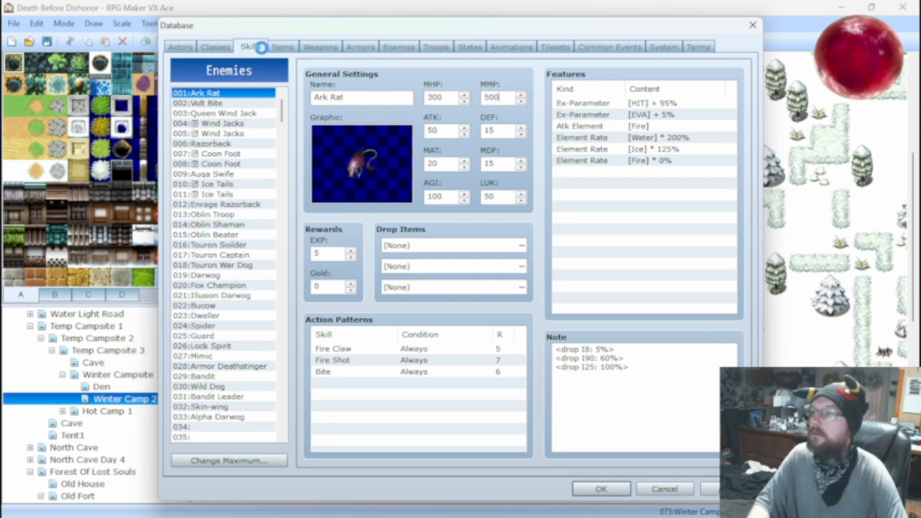
mouse_move(646, 129)
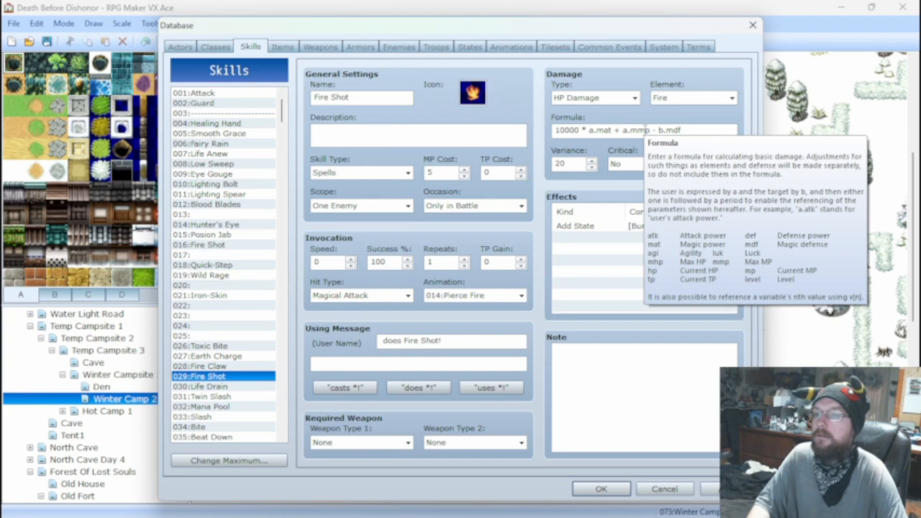
click(643, 130)
click(640, 130)
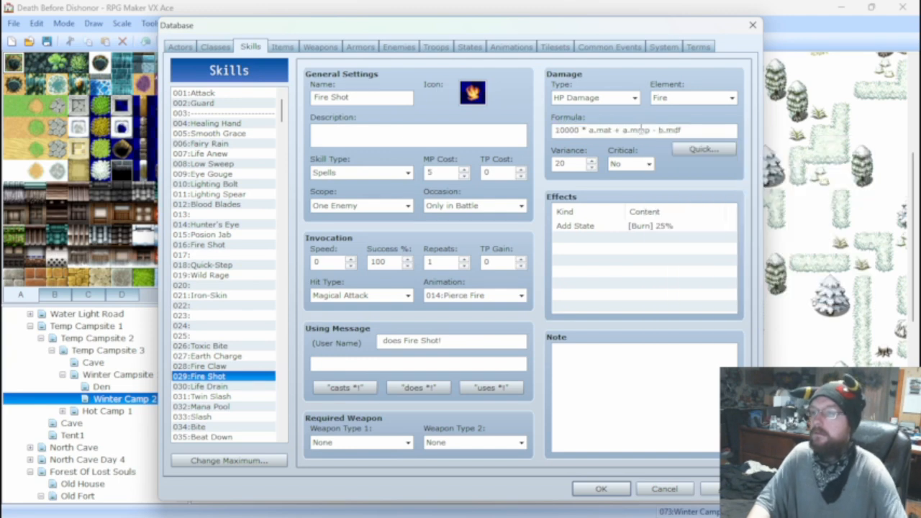
key(BackSpace)
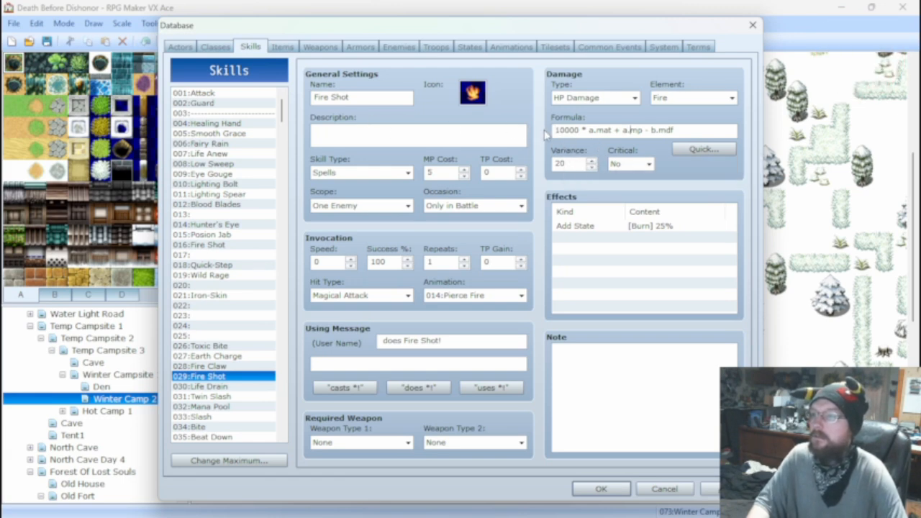
Check the leading multiplier in Bite's damage formula and set Fire Shot's leading multiplier to 7500.
click(566, 130)
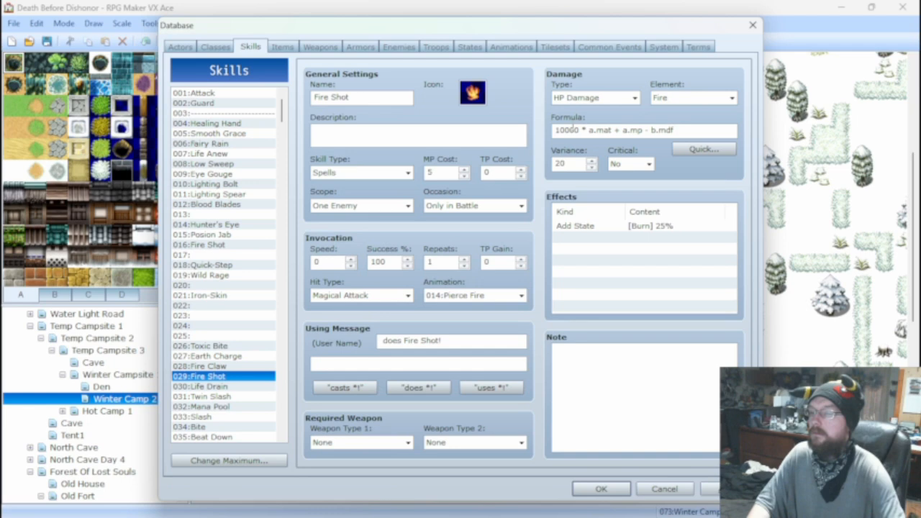
key(BackSpace)
key(BackSpace)
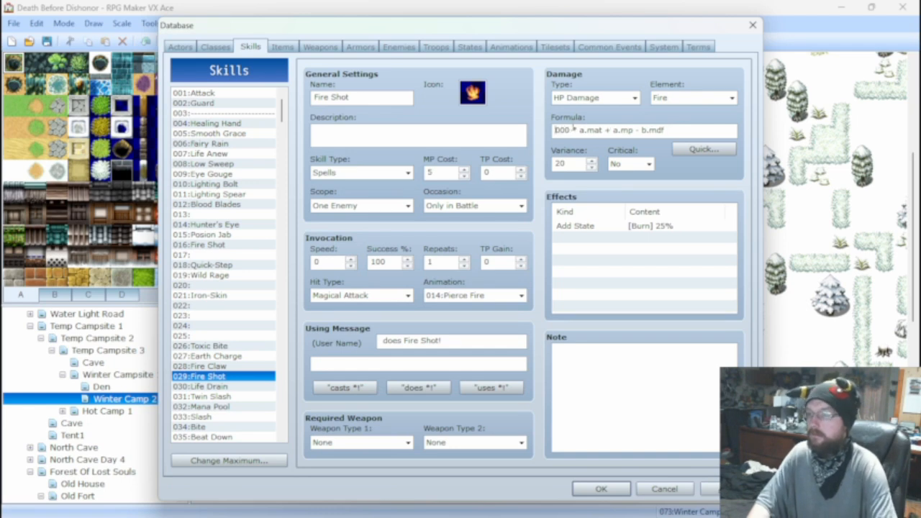
click(216, 427)
click(569, 130)
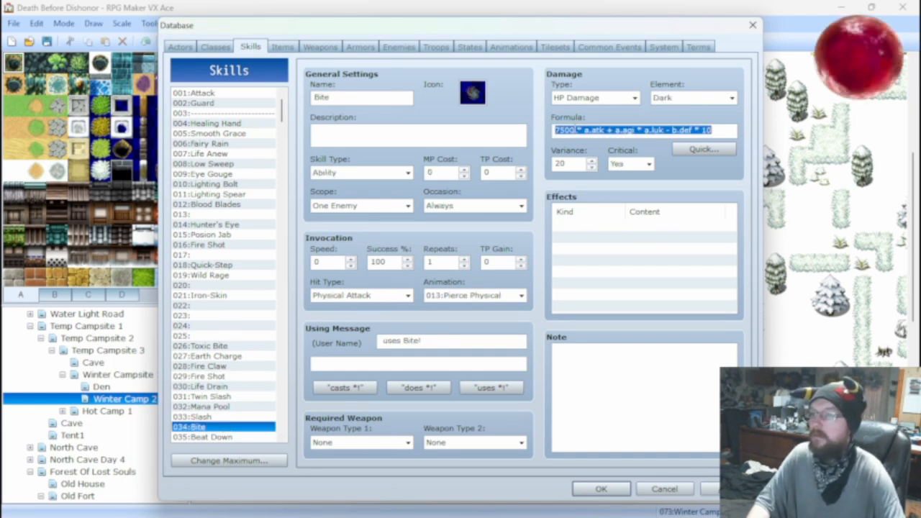
double_click(573, 131)
click(575, 130)
double_click(564, 131)
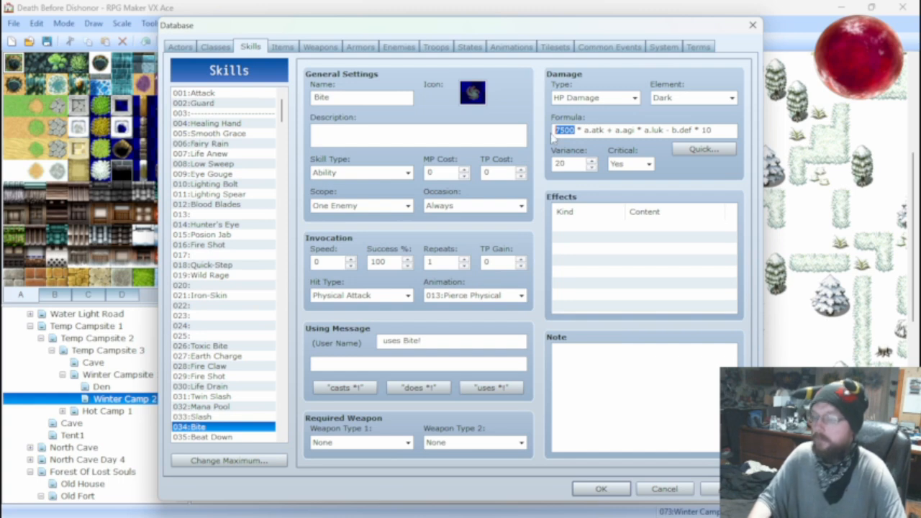
click(217, 376)
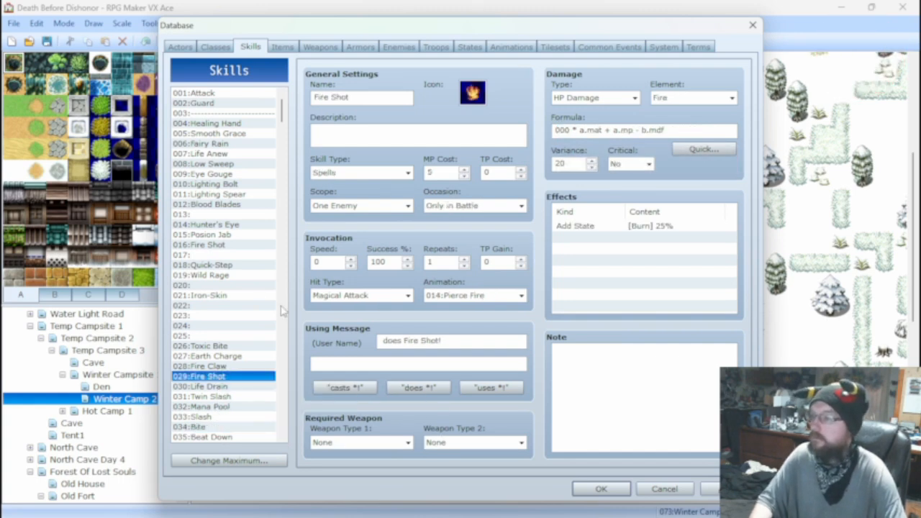
double_click(562, 131)
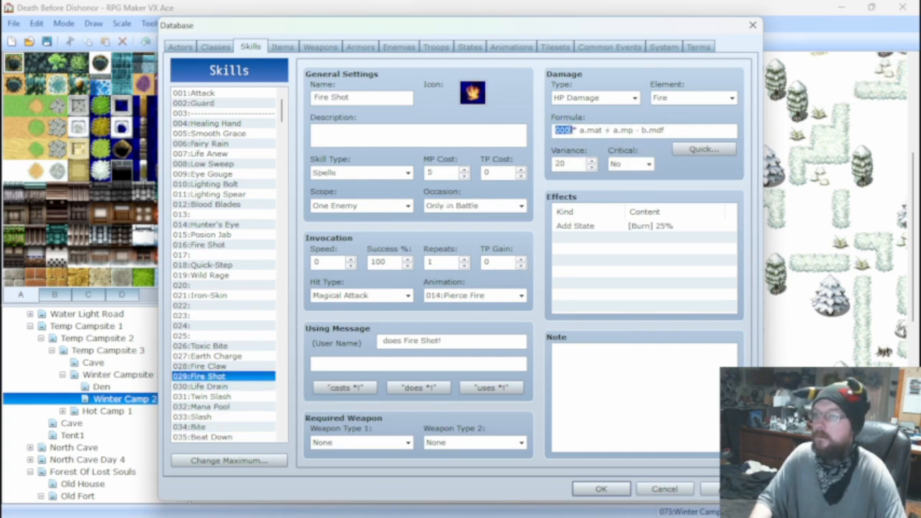
text(7500)
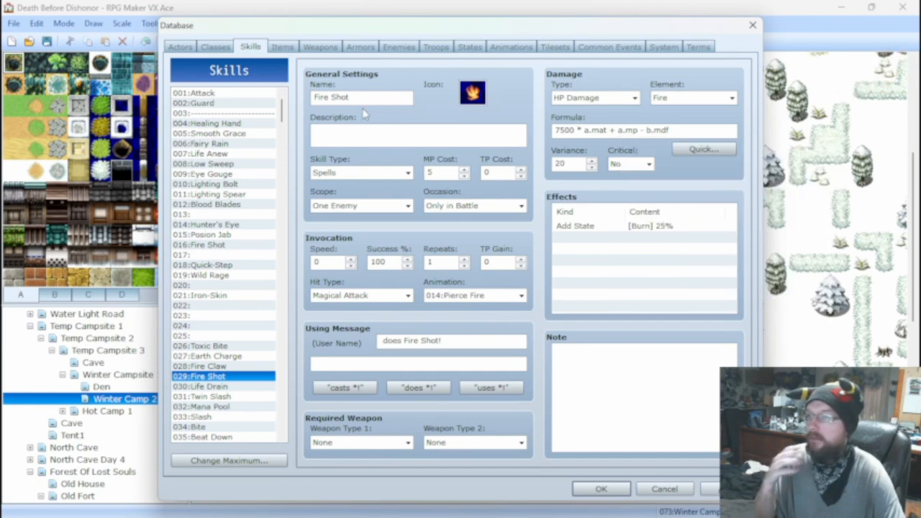
Replace the + a.mp term in the Fire Shot damage formula with * 20.
double_click(620, 130)
click(627, 131)
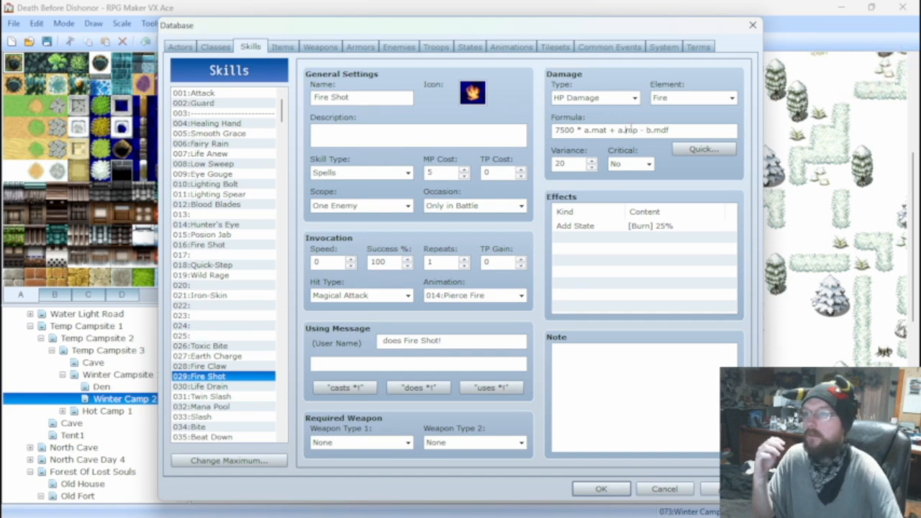
key(BackSpace)
key(BackSpace)
key(BackSpace)
key(BackSpace)
key(BackSpace)
key(BackSpace)
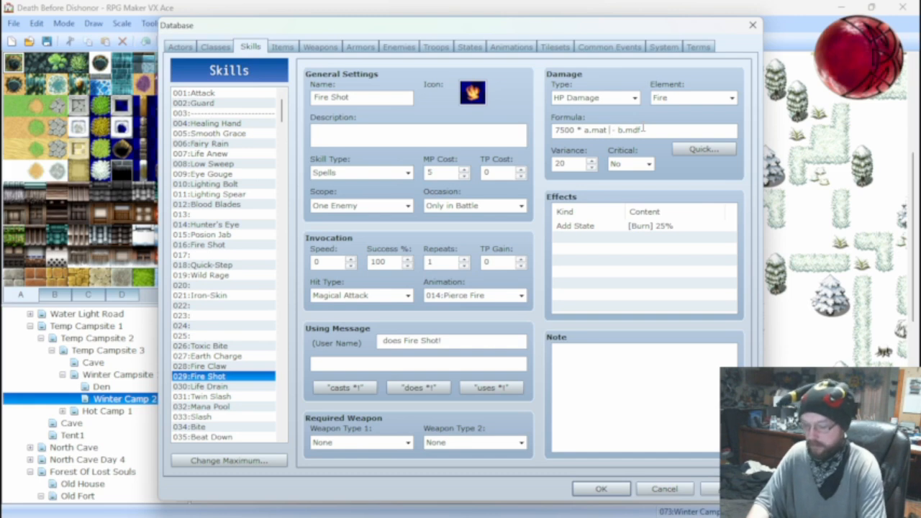
text(*)
text( 20)
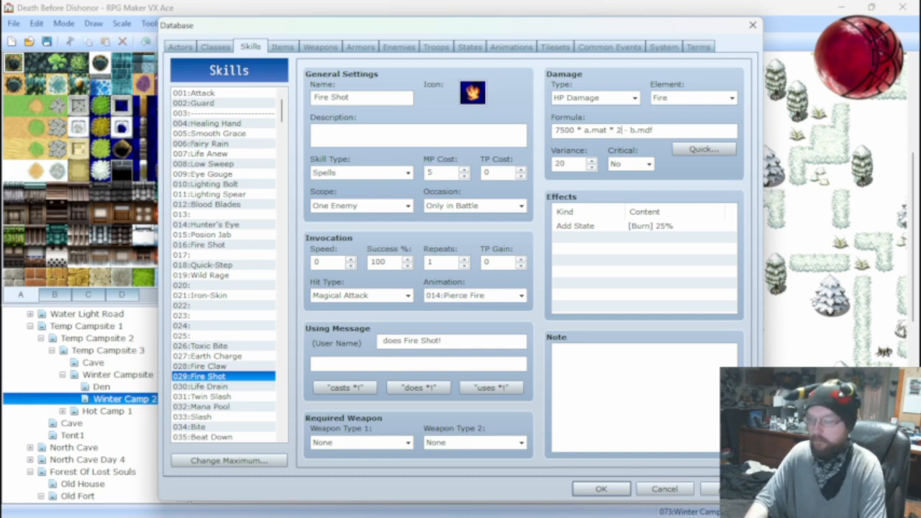
Change the Fire Shot damage formula to 2000 * a.mat * 200 - b.mdf.
key(Left)
key(Left)
key(Left)
key(Left)
key(Left)
key(Left)
key(Left)
key(Left)
key(Left)
key(Left)
key(Left)
key(Left)
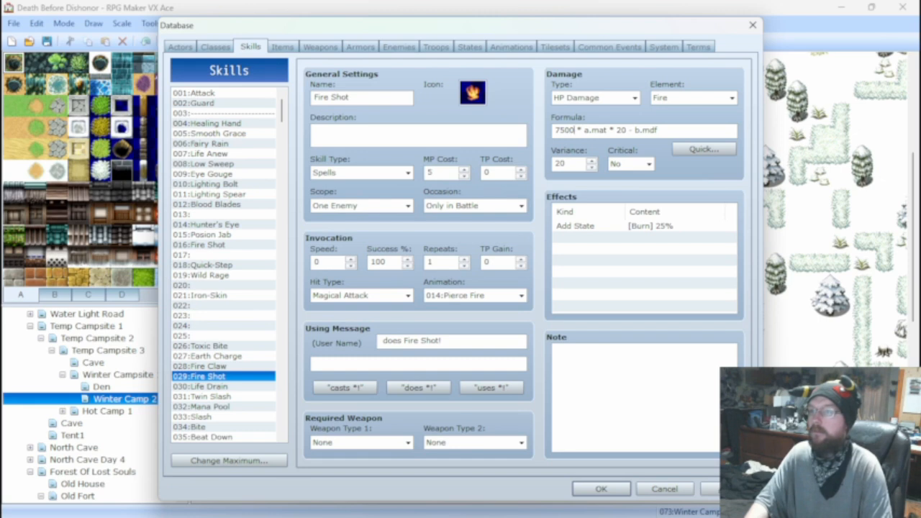
key(BackSpace)
key(BackSpace)
key(BackSpace)
key(BackSpace)
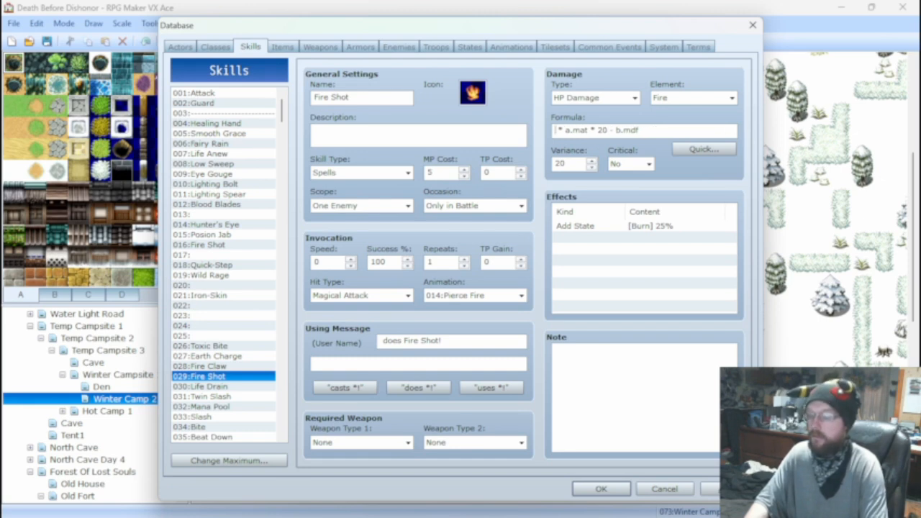
text(2000)
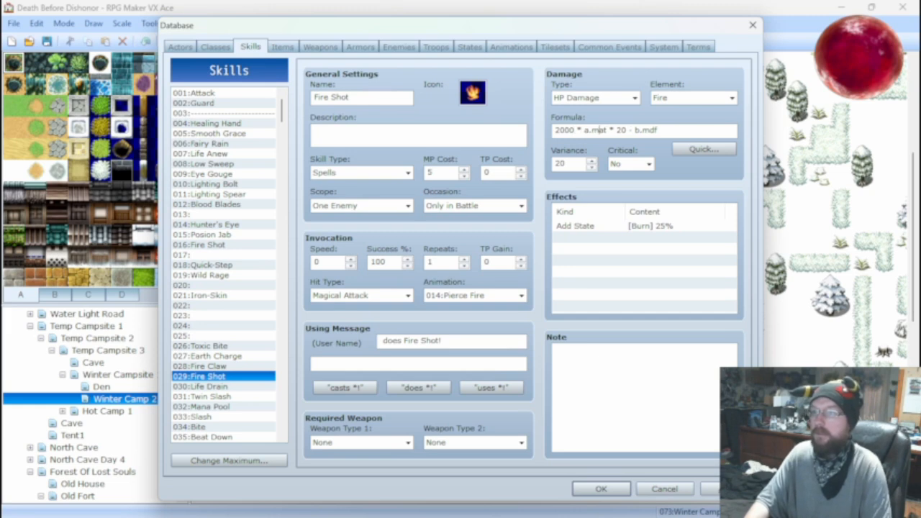
text(0)
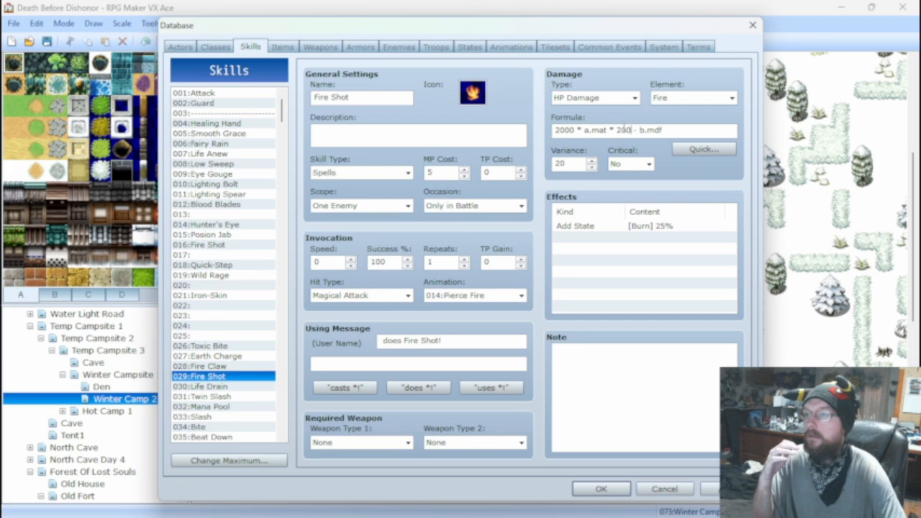
Replace the * 200 factor with + a.luk, making the Fire Shot formula 2000 * a.mat + a.luk - b.mdf.
mouse_move(623, 130)
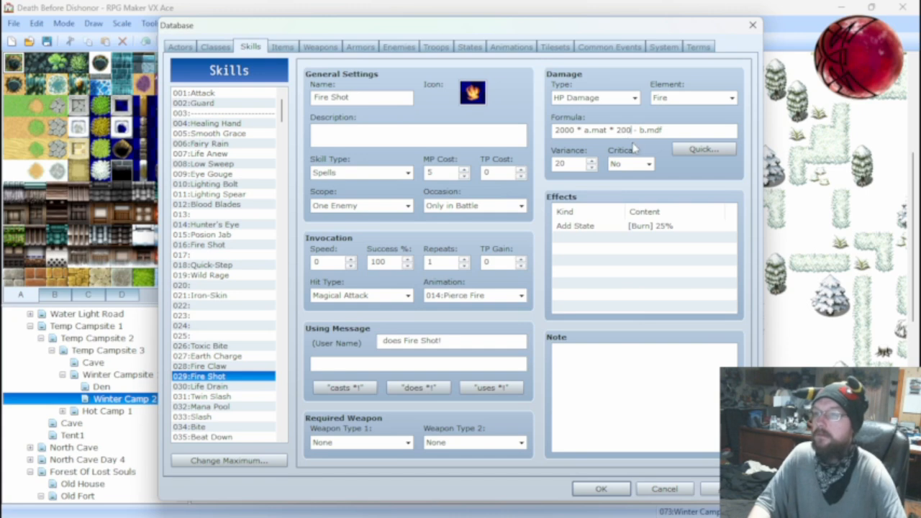
key(BackSpace)
key(BackSpace)
key(BackSpace)
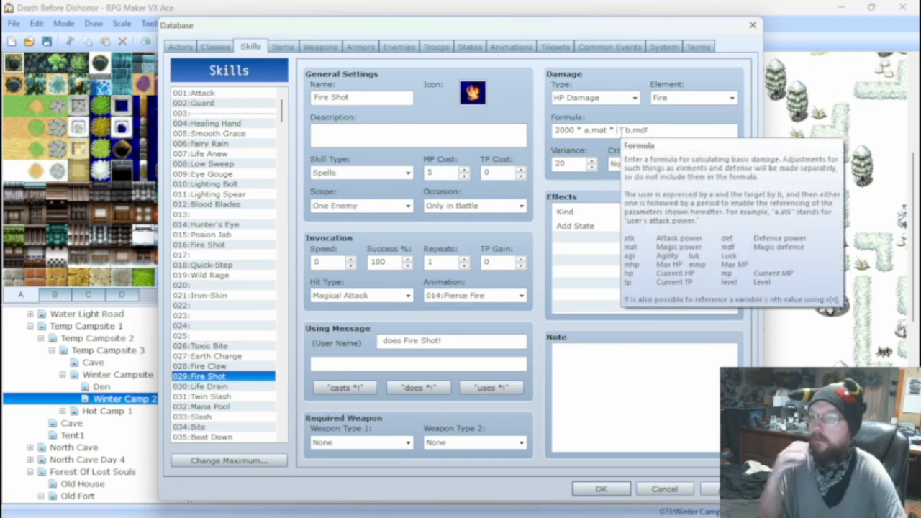
key(BackSpace)
key(BackSpace)
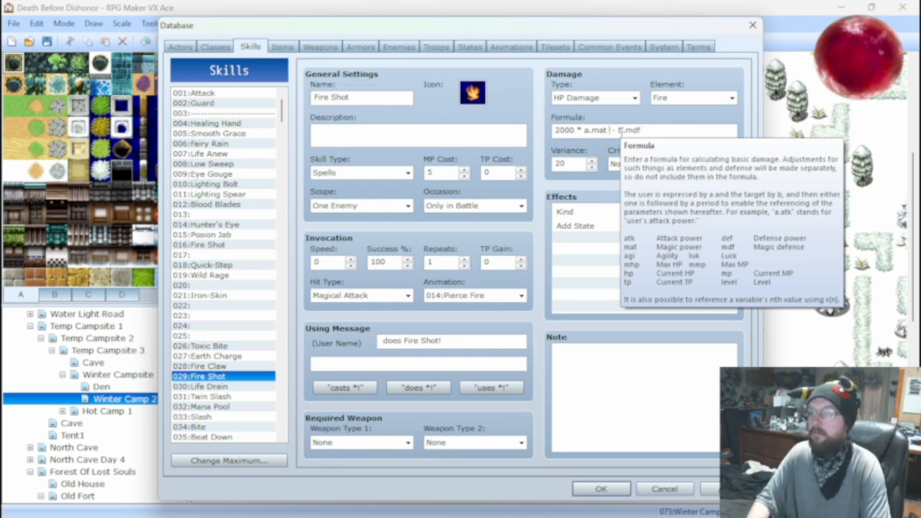
text(+)
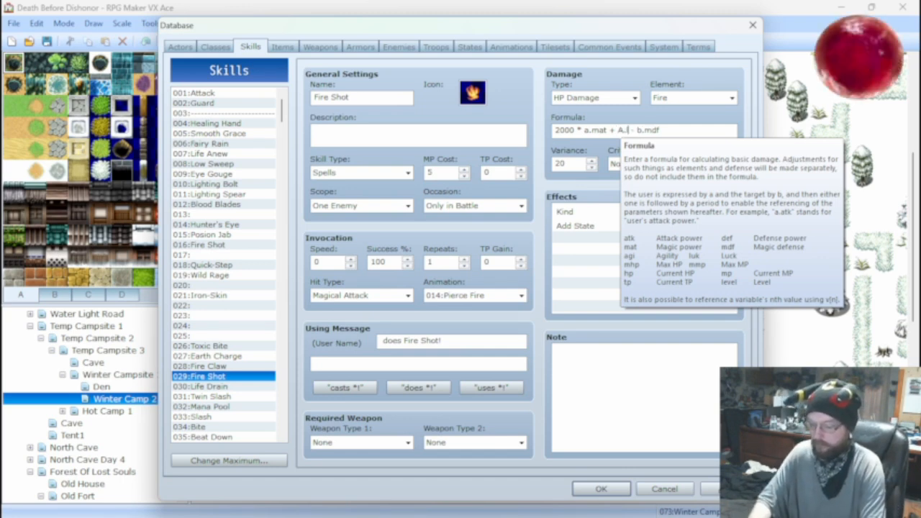
text(A.luk)
key(Left)
key(Left)
key(Left)
key(Left)
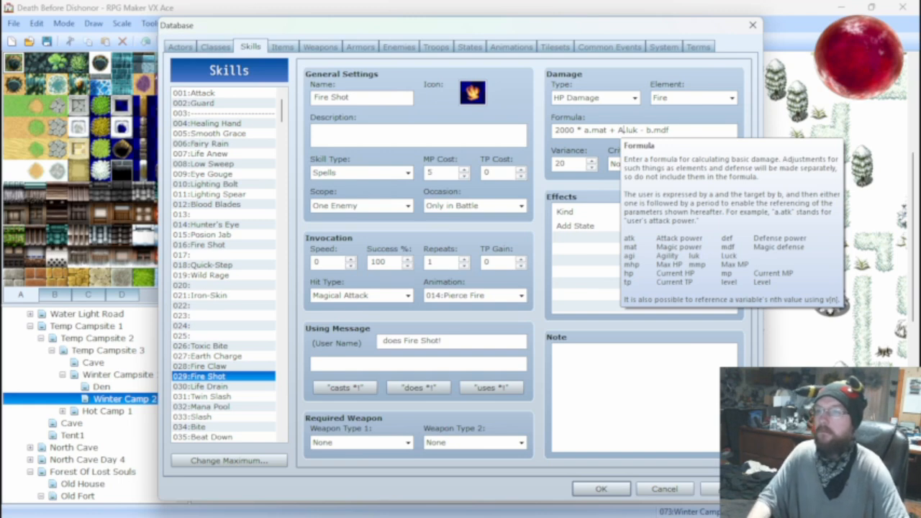
key(BackSpace)
text(a)
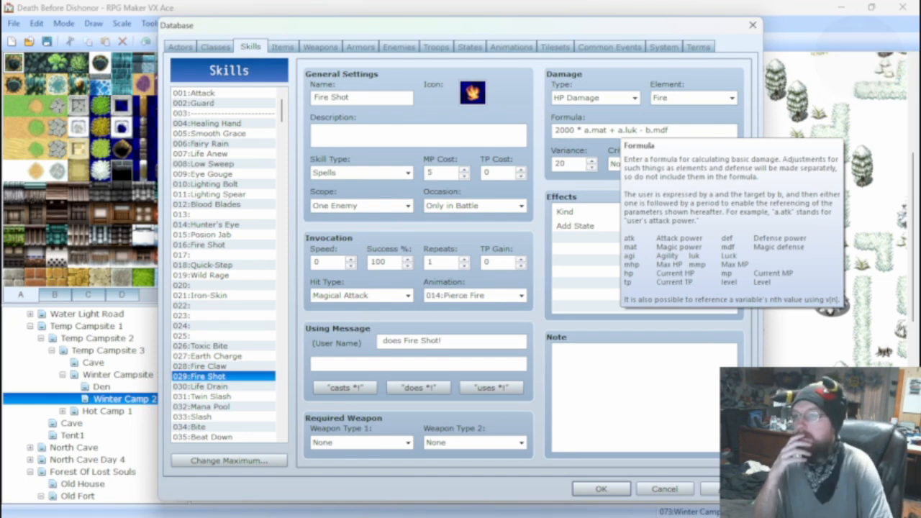
Reduce the Fire Shot damage formula to 2000 * a.mat and set its Critical option to Yes.
key(BackSpace)
key(BackSpace)
key(BackSpace)
key(BackSpace)
key(BackSpace)
key(BackSpace)
key(BackSpace)
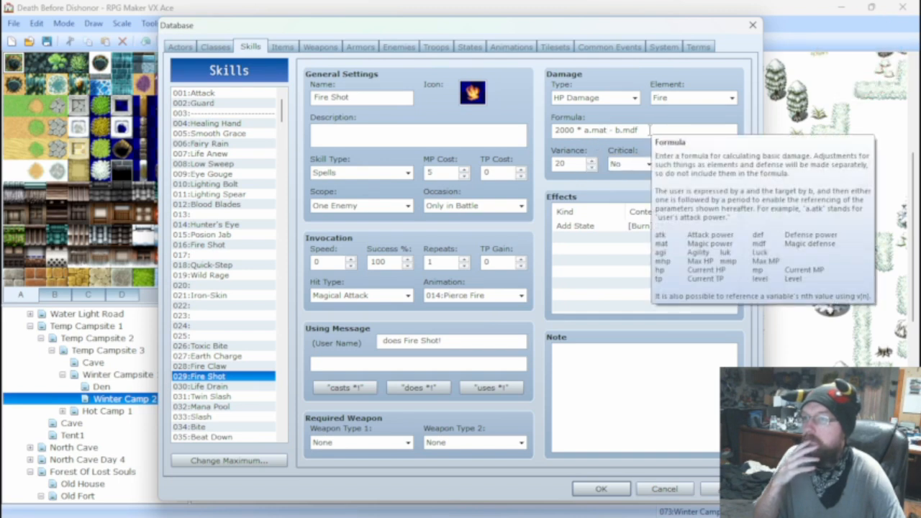
click(649, 131)
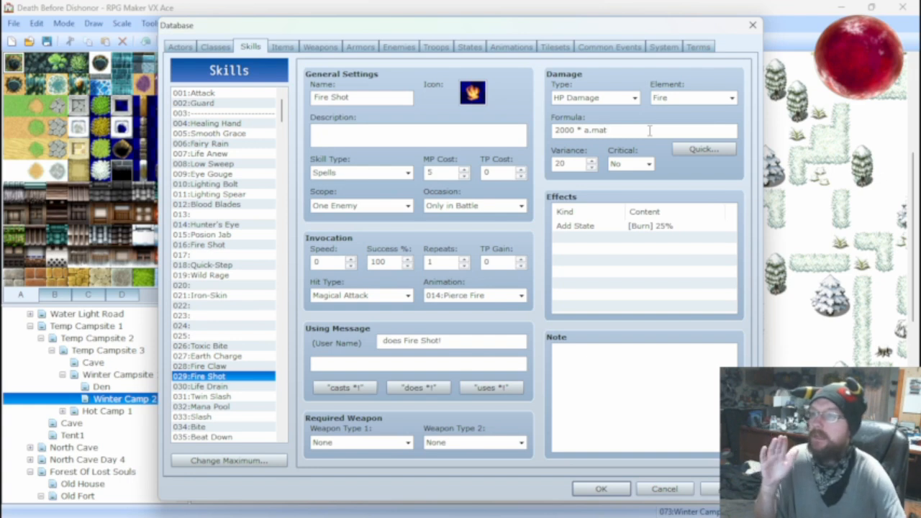
click(647, 164)
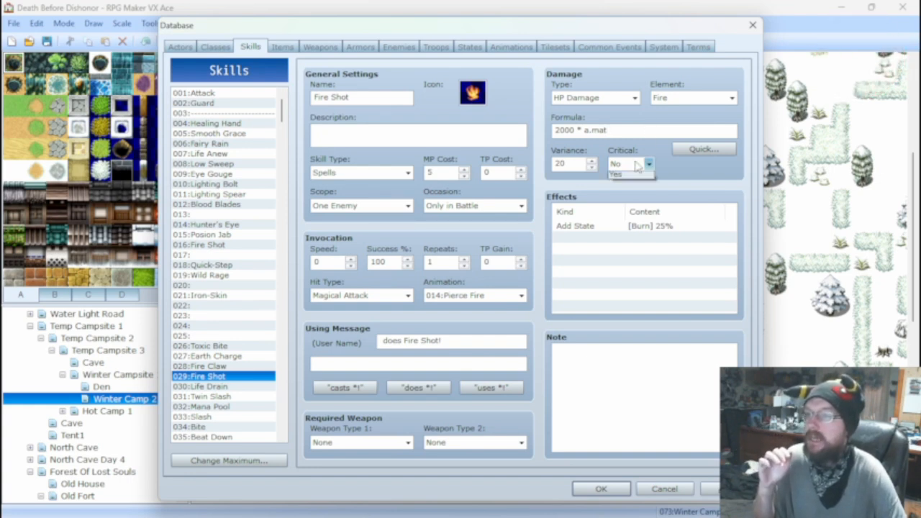
click(630, 187)
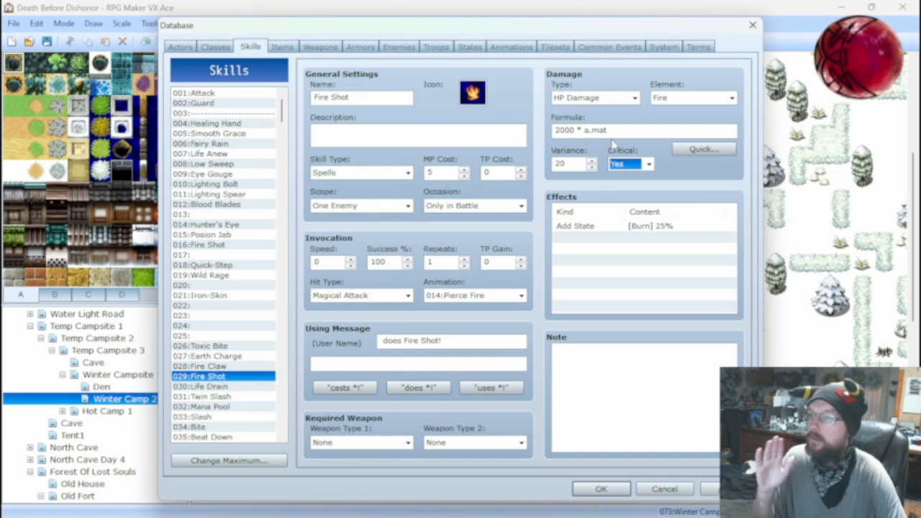
Run a battle test of the Ark Rat*2 troop, attack to see the enemies' skill damage, and close it.
click(435, 47)
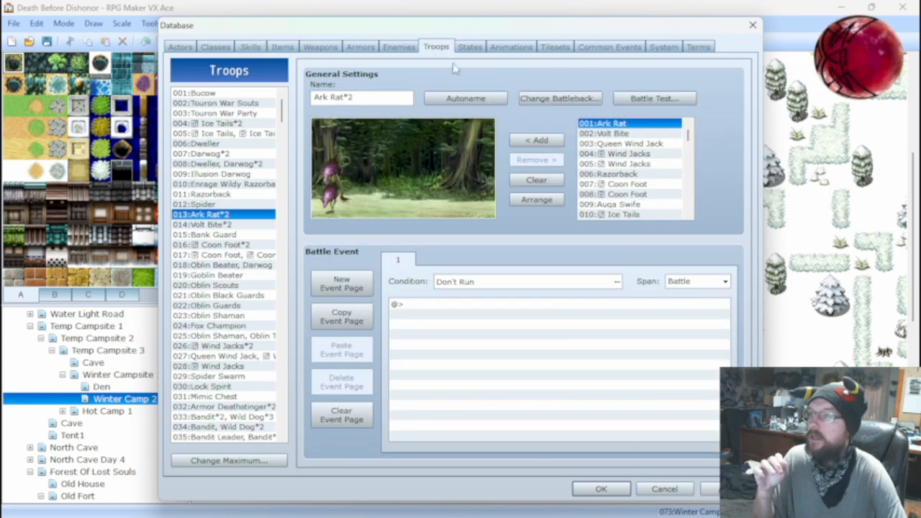
click(647, 101)
click(492, 355)
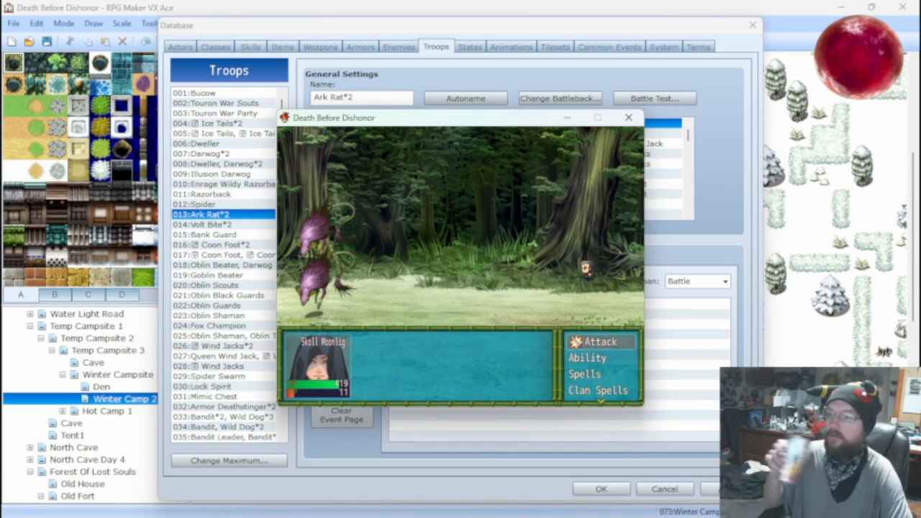
key(Return)
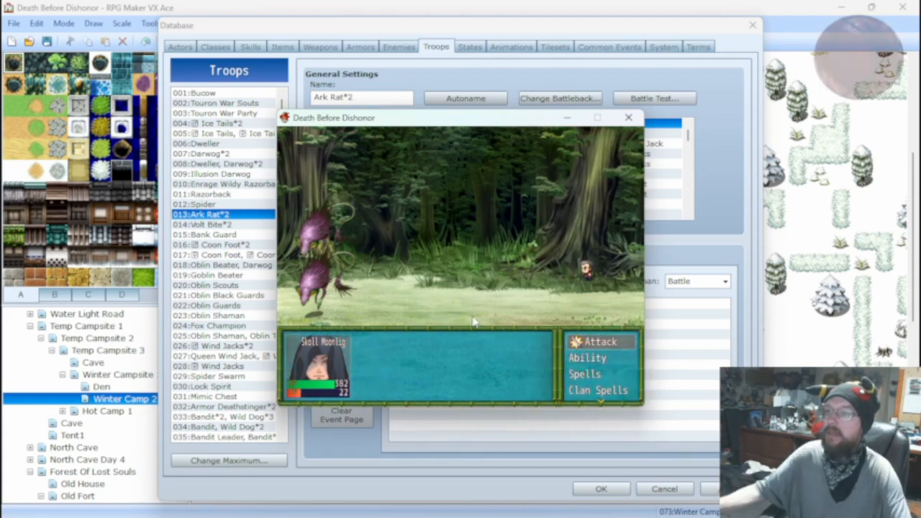
click(628, 118)
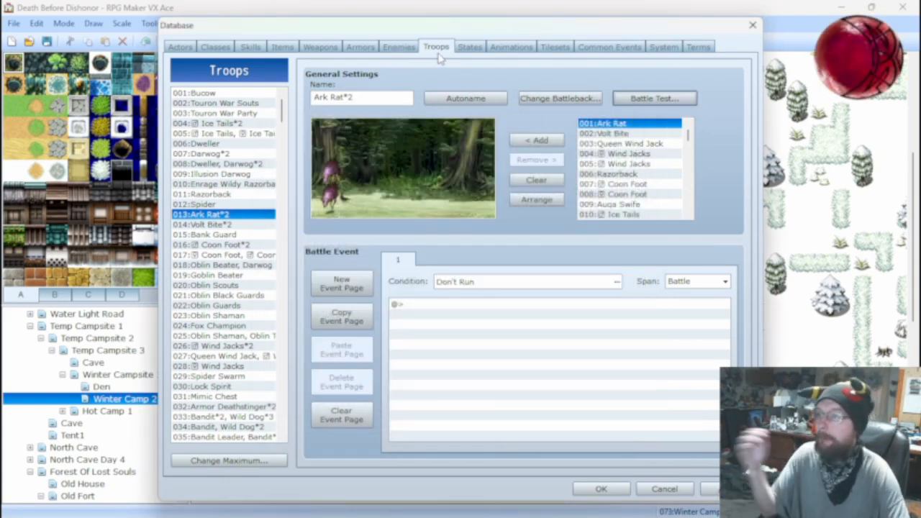
Set the leading multiplier in Fire Shot's damage formula to 8000.
click(467, 48)
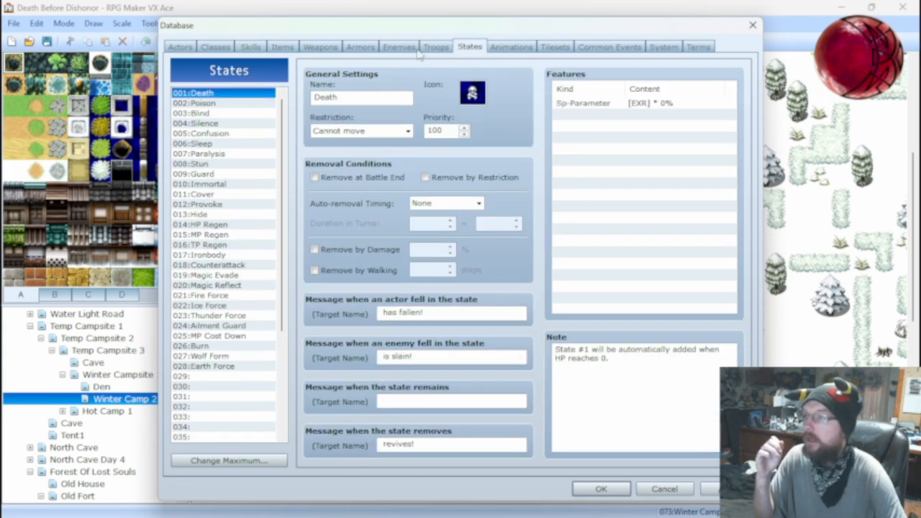
click(251, 48)
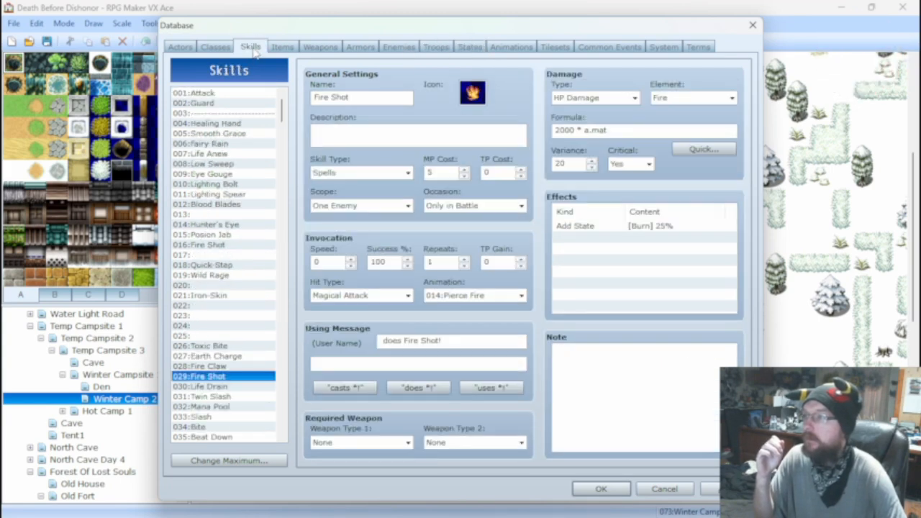
click(389, 48)
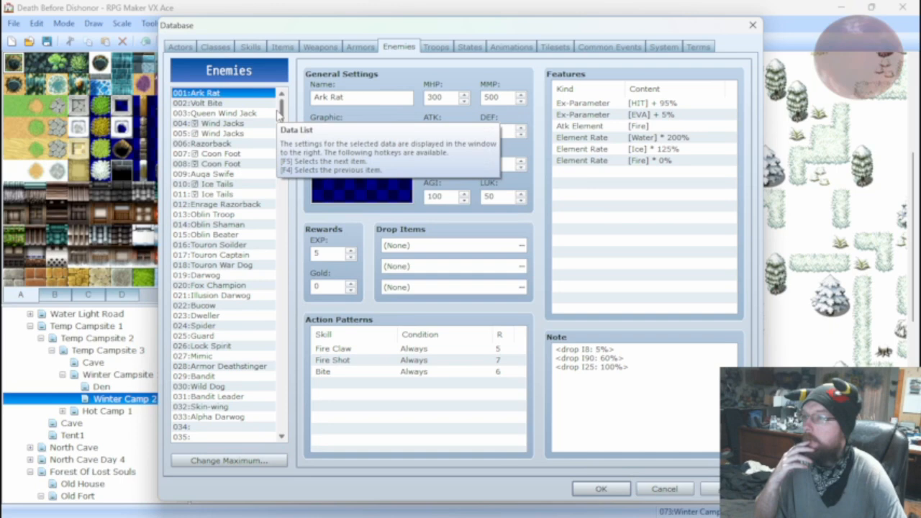
click(251, 48)
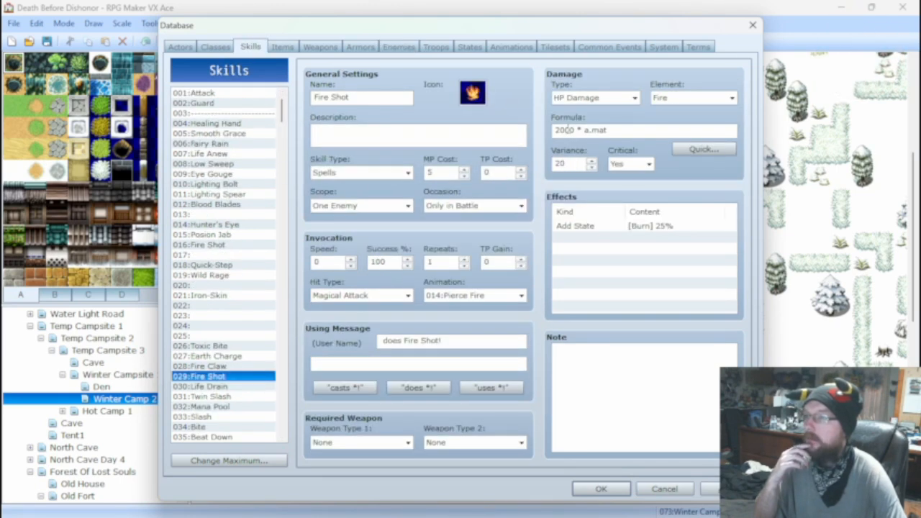
double_click(566, 130)
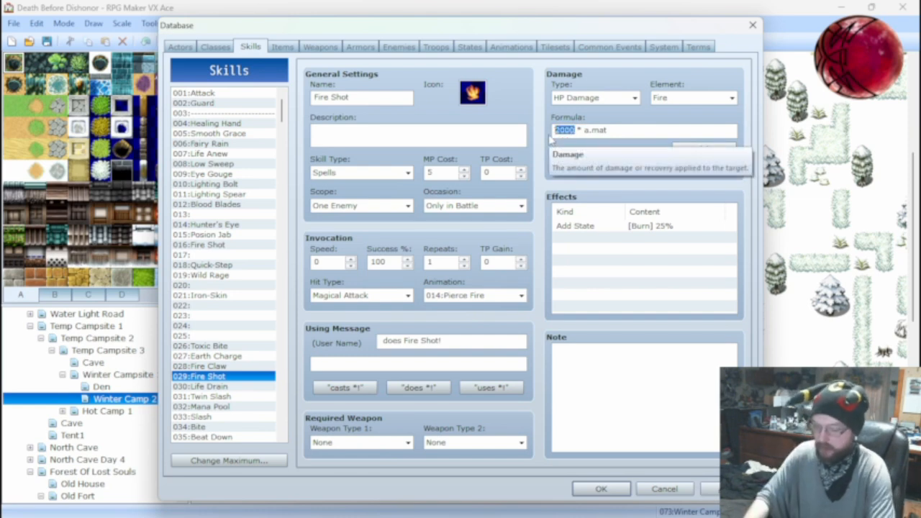
text(800)
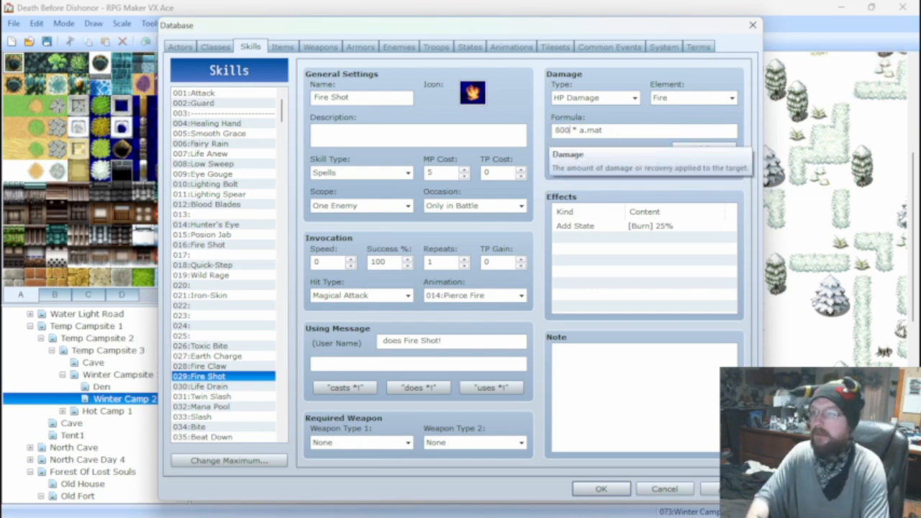
text(0)
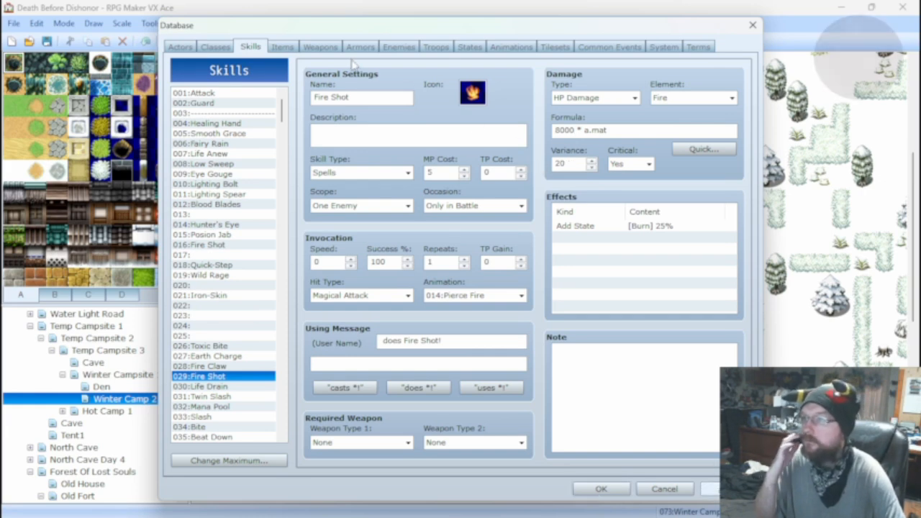
Battle-test the Ark Rat*2 troop over several rounds of attacks to check Fire Shot's new multiplier, and close the test.
click(430, 48)
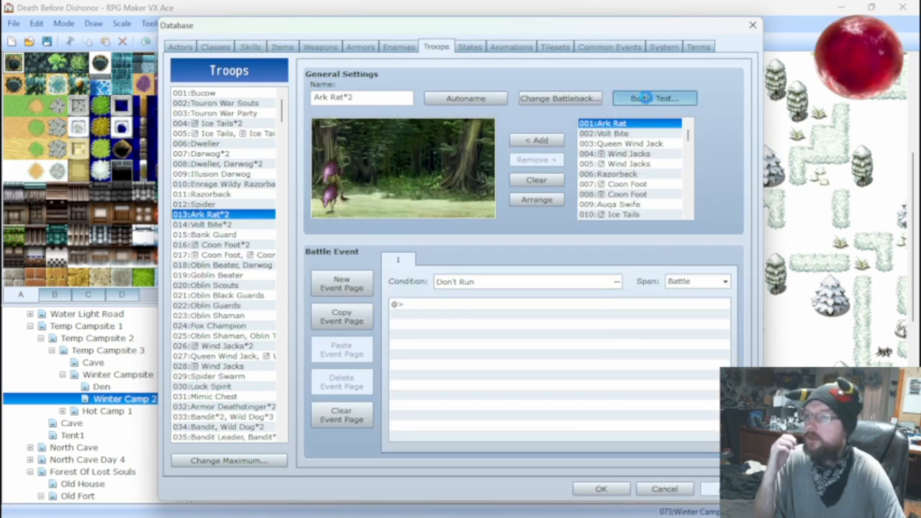
click(642, 98)
click(497, 354)
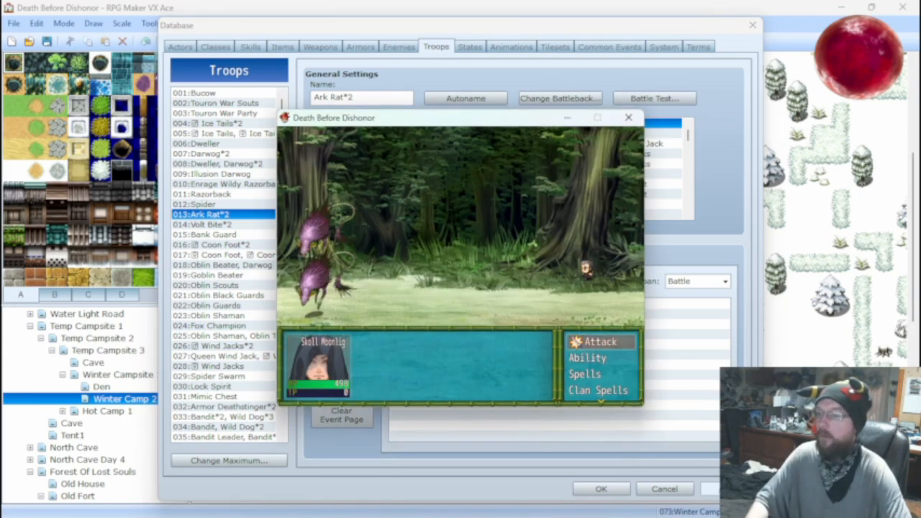
key(Return)
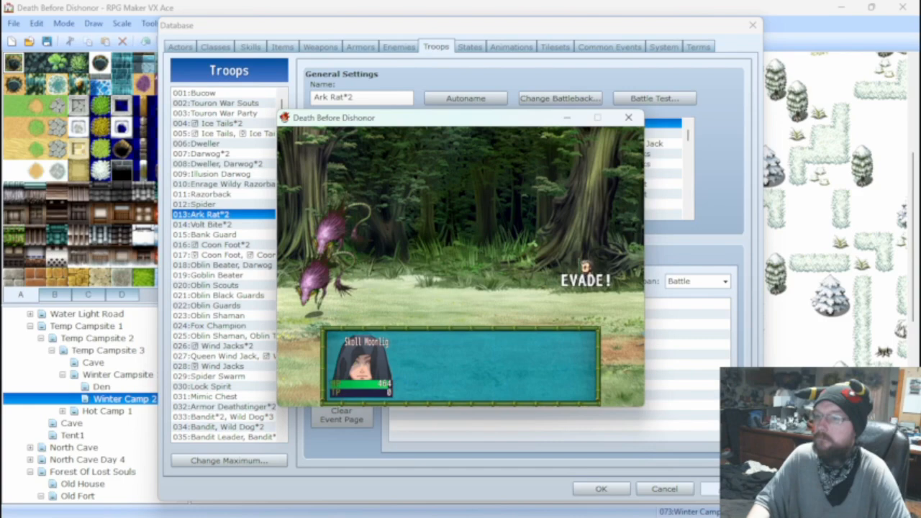
key(Return)
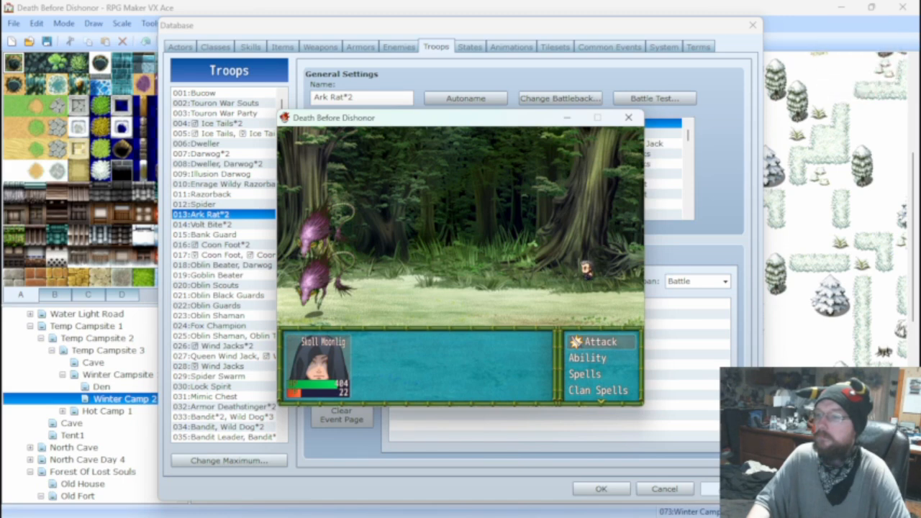
key(Return)
key(Return)
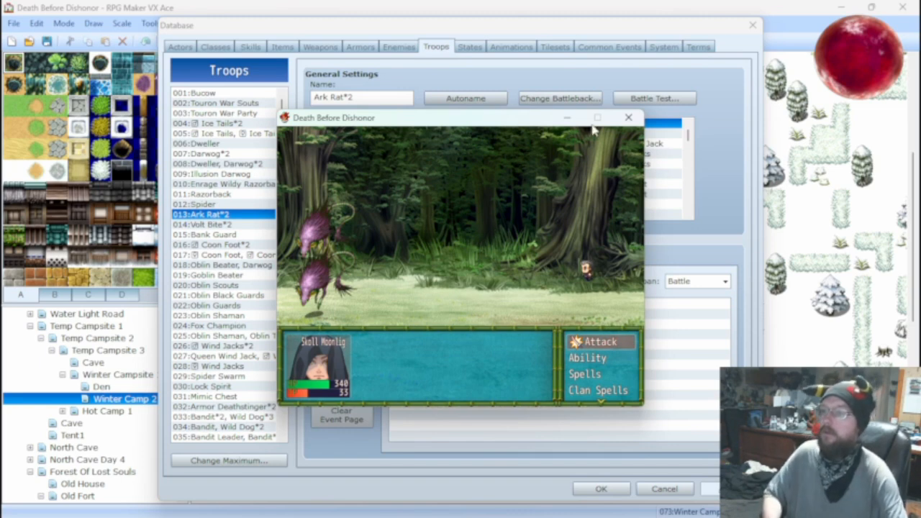
click(628, 117)
Set the test actor's level to 10, run the Ark Rat*2 battle test, and close it.
click(647, 99)
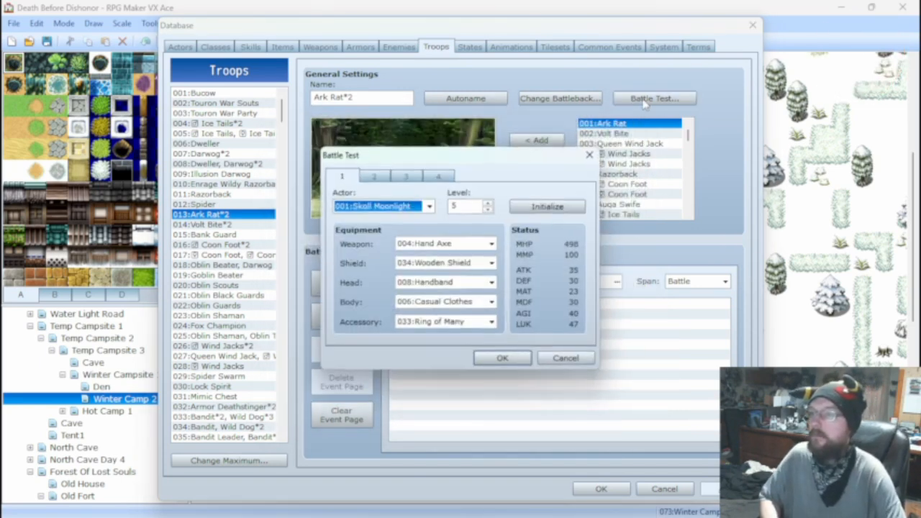
double_click(471, 205)
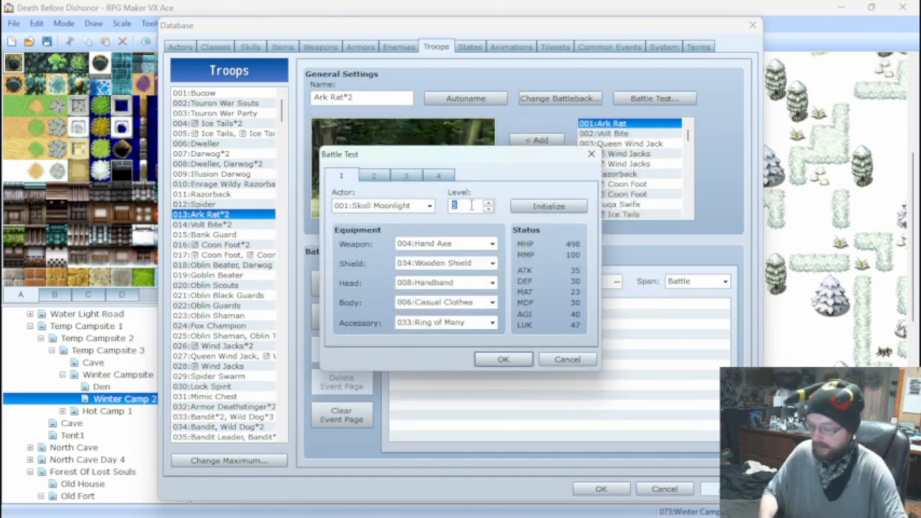
text(10)
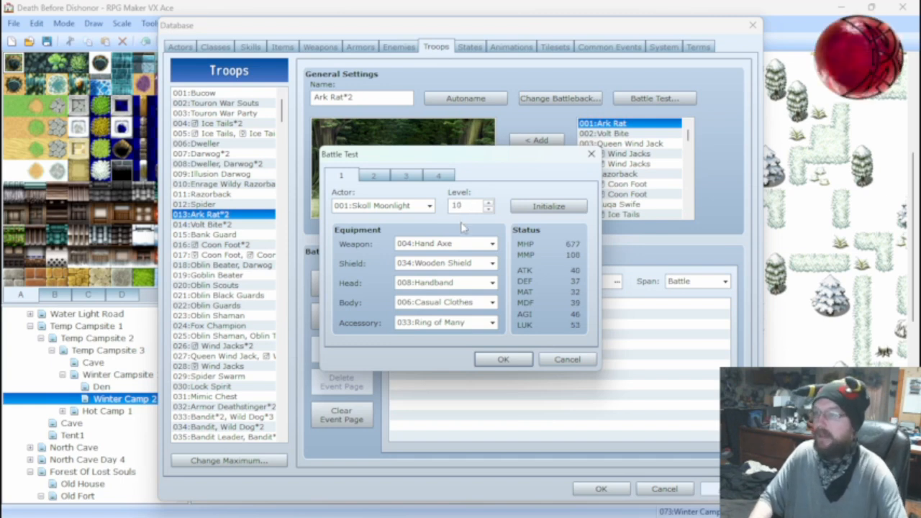
click(489, 356)
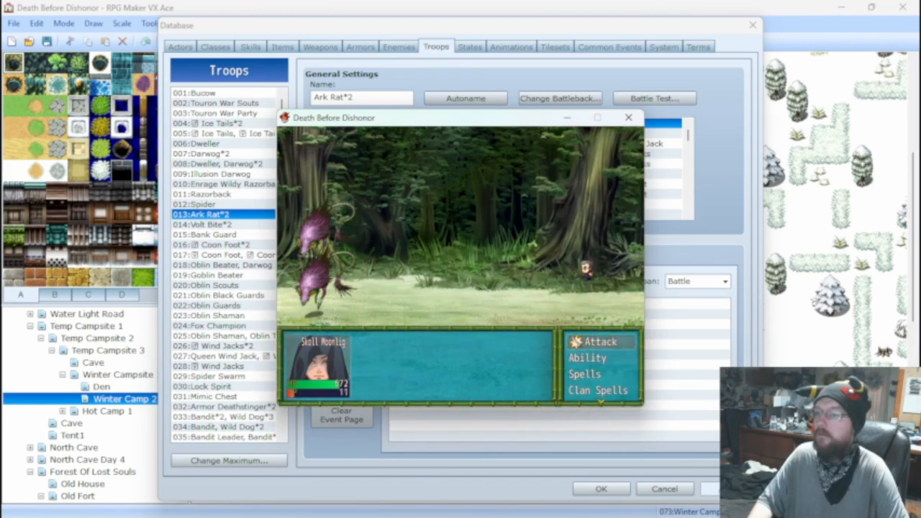
click(628, 118)
Equip the battle-test actor with the Warriors Helmet on the head and the Leather Hardbody on the body.
click(652, 99)
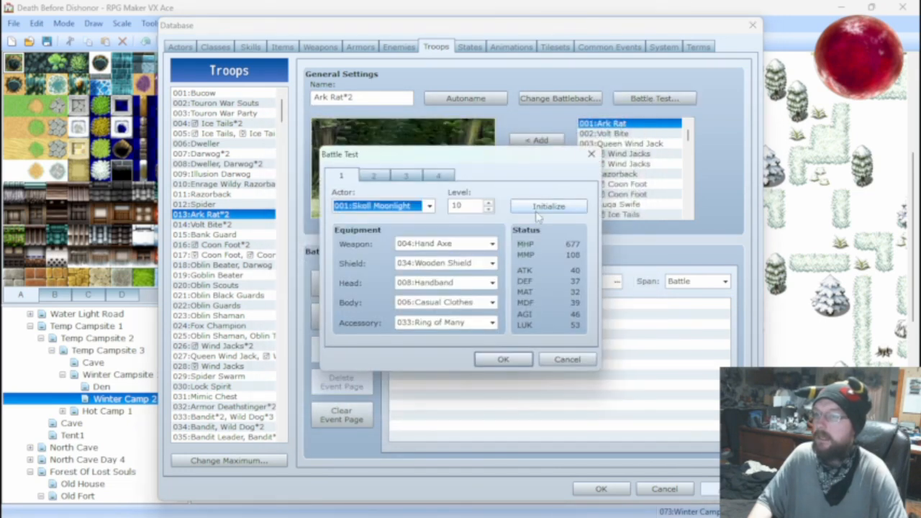
click(469, 284)
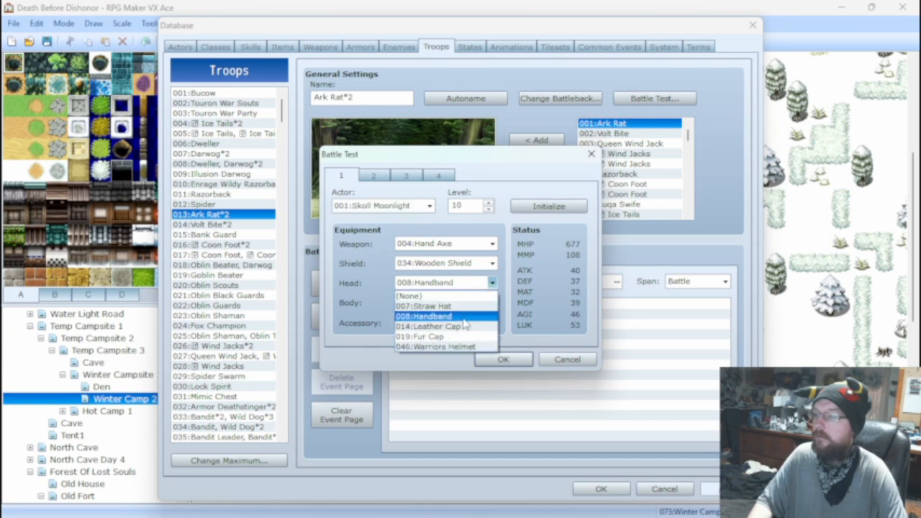
click(468, 348)
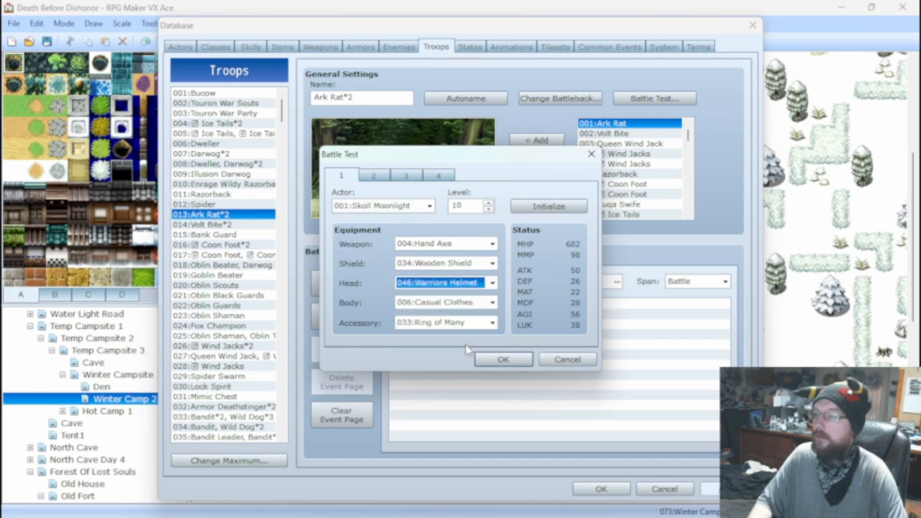
click(460, 305)
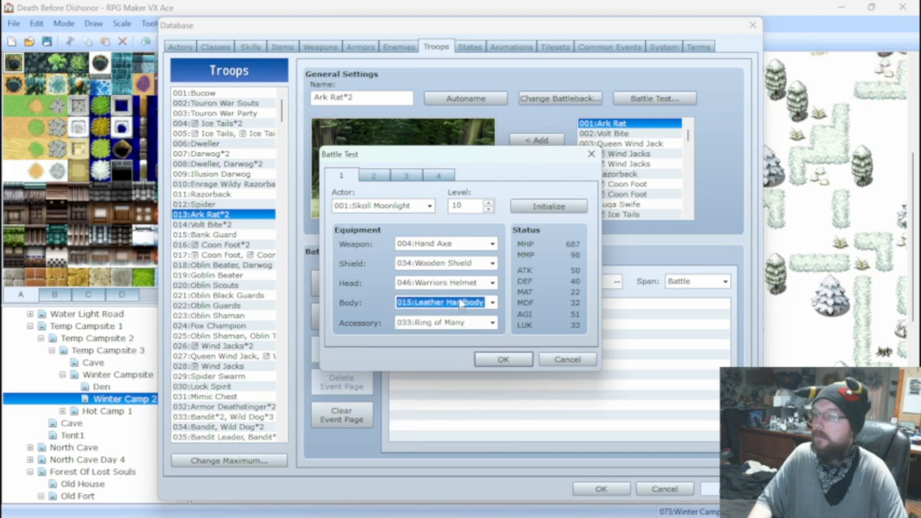
Give the battle-test actor the Small Mace as weapon and set the shield to (None).
click(458, 268)
click(458, 268)
click(459, 247)
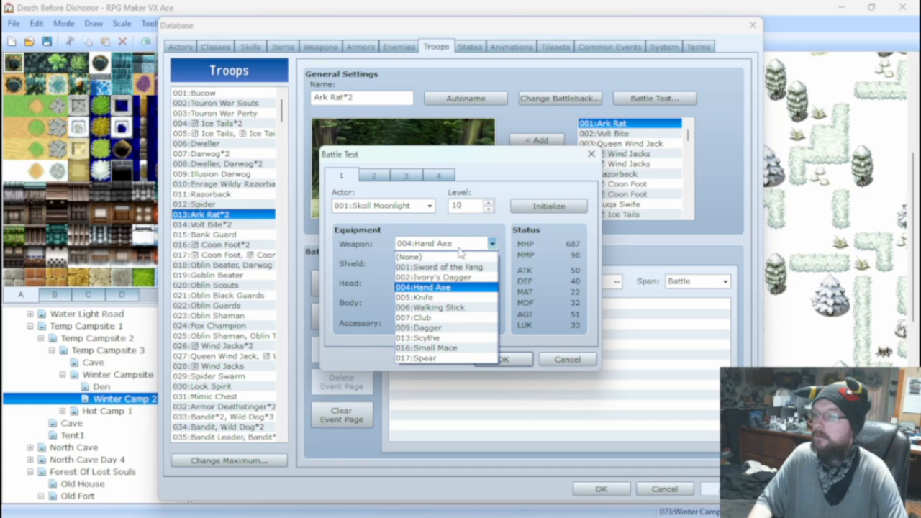
click(452, 348)
click(456, 263)
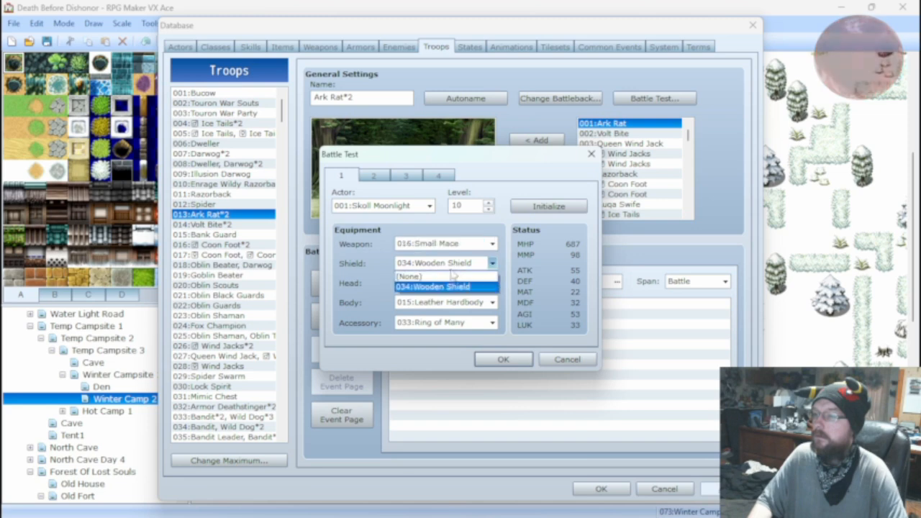
click(454, 284)
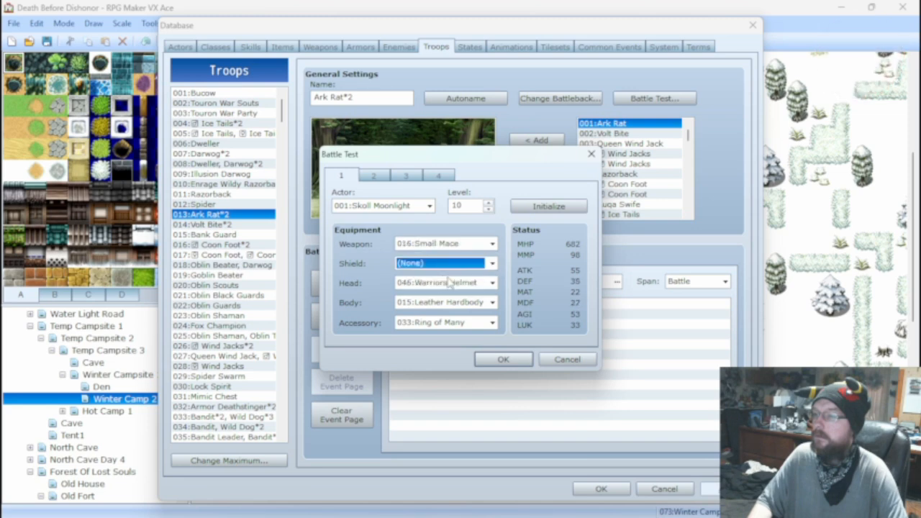
Keep Ring of Many as the accessory, run the Ark Rat*2 battle test with the new equipment, and close it.
click(482, 323)
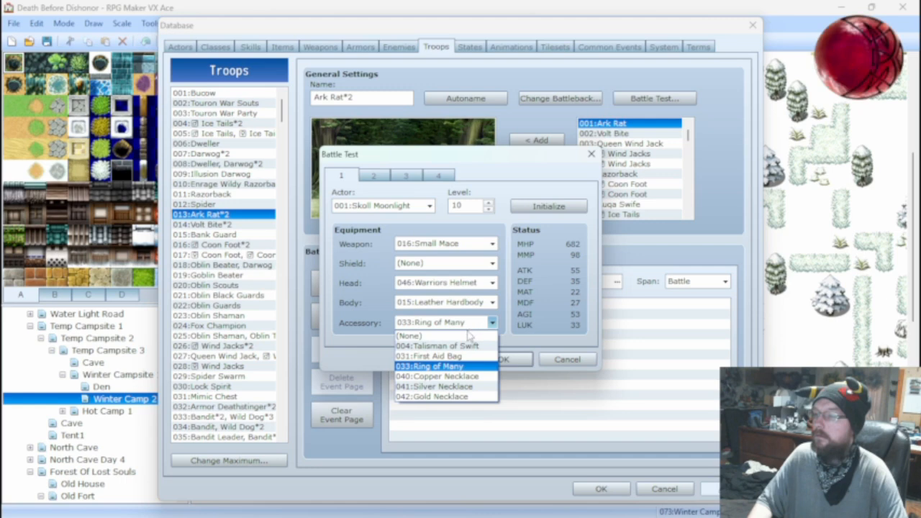
click(466, 329)
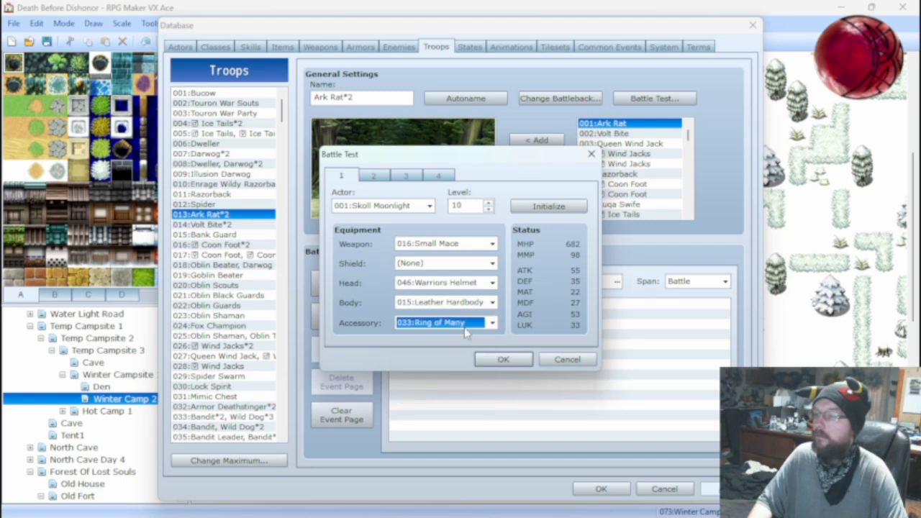
click(499, 361)
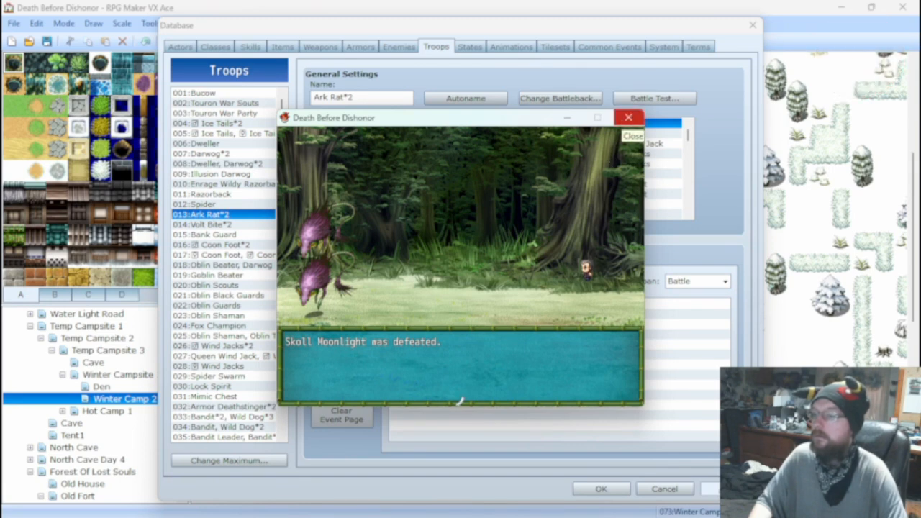
click(628, 117)
click(654, 98)
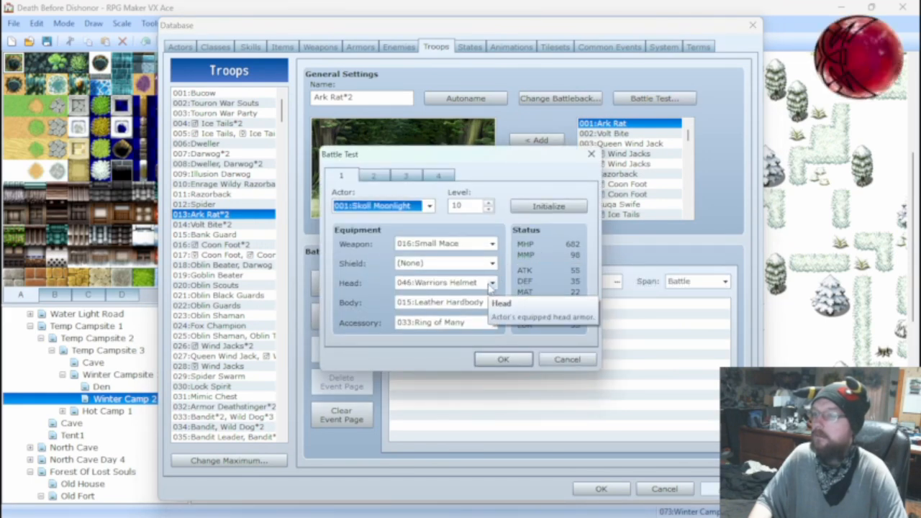
click(550, 359)
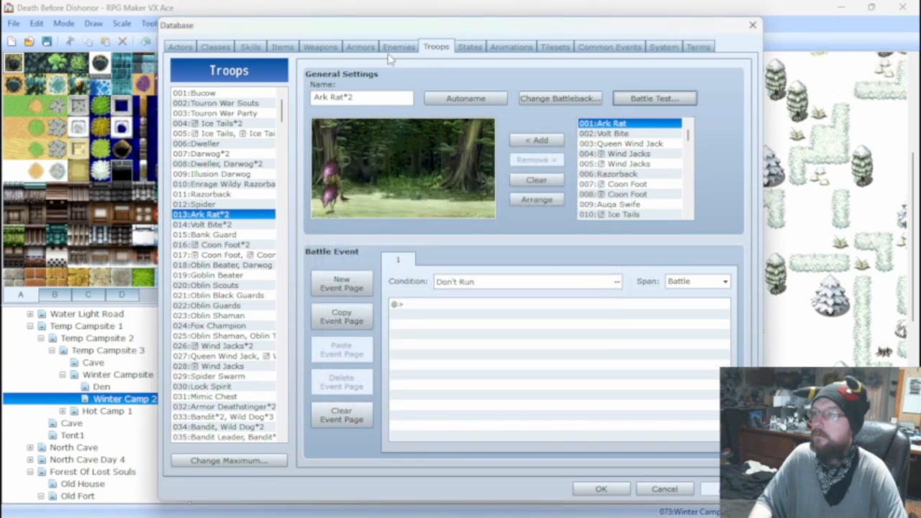
Open the Warriors Helmet's armor data to examine its features and parameter changes.
click(253, 46)
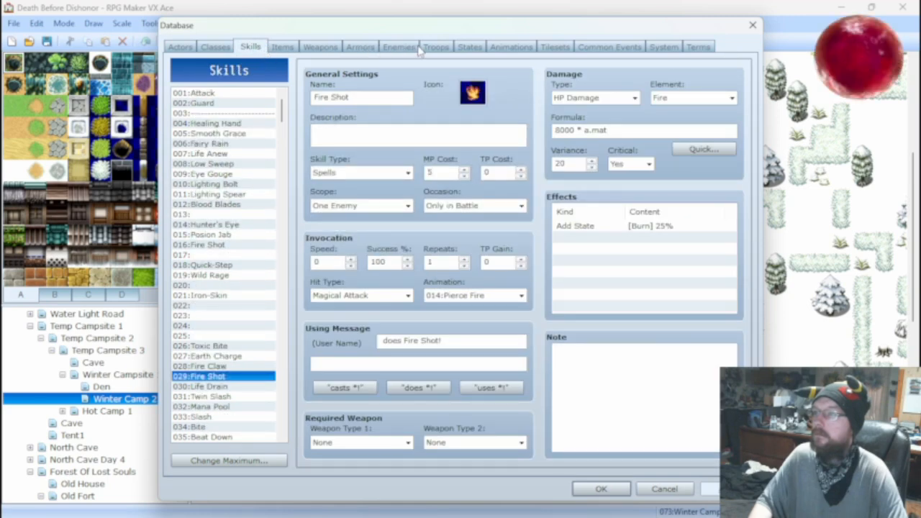
click(360, 46)
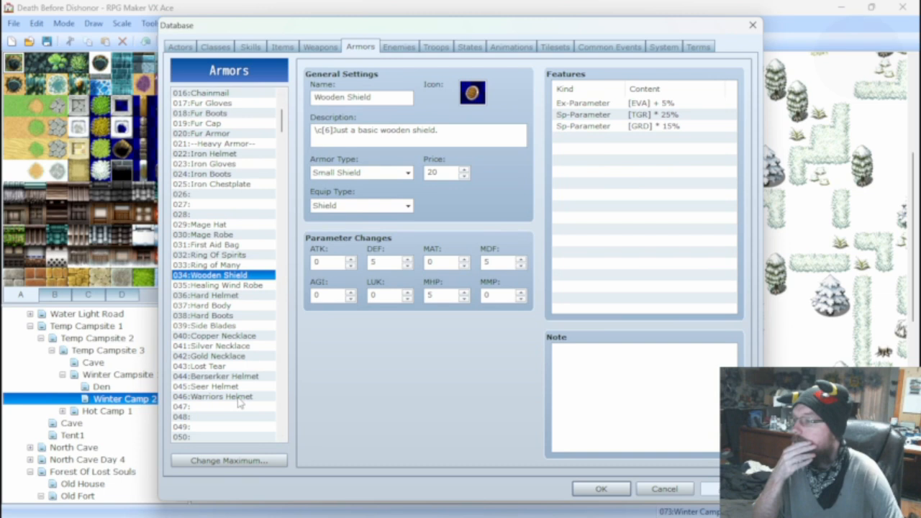
click(213, 396)
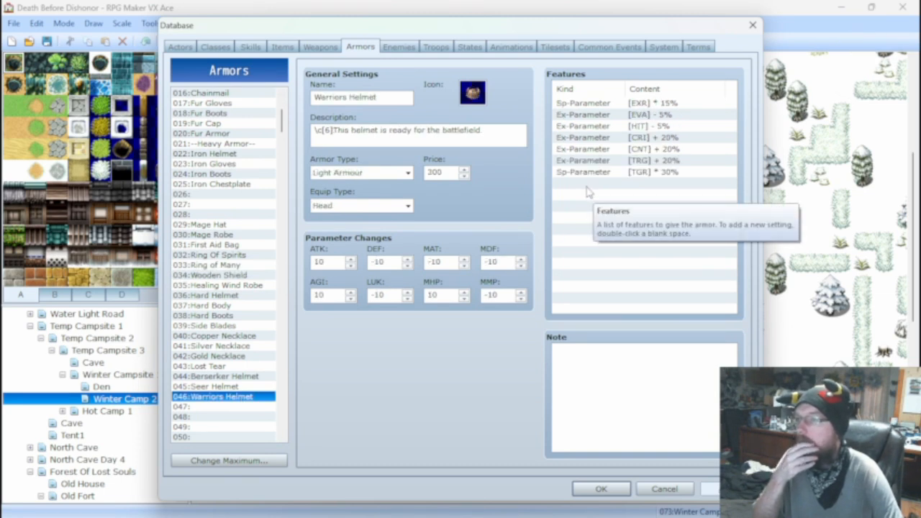
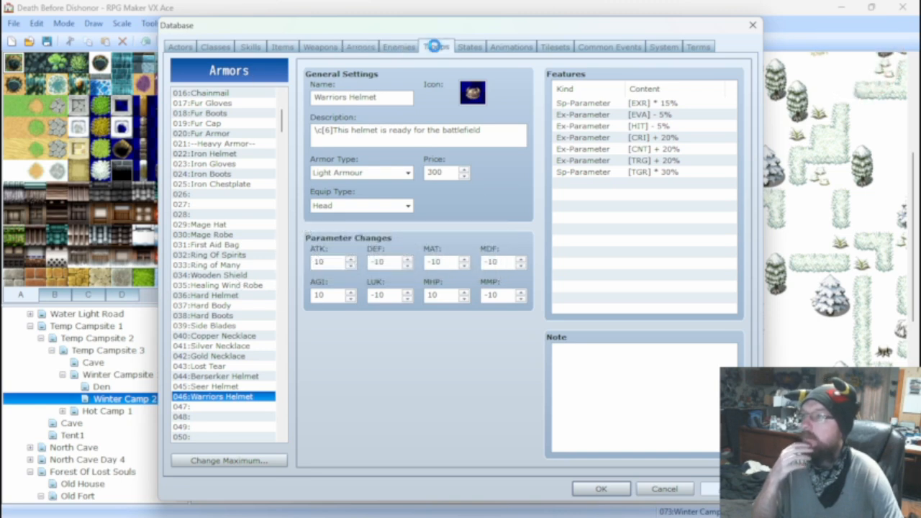
Open the battle test setup for the Ark Rat*2 troop and set the actor's level to 50.
click(435, 47)
click(653, 99)
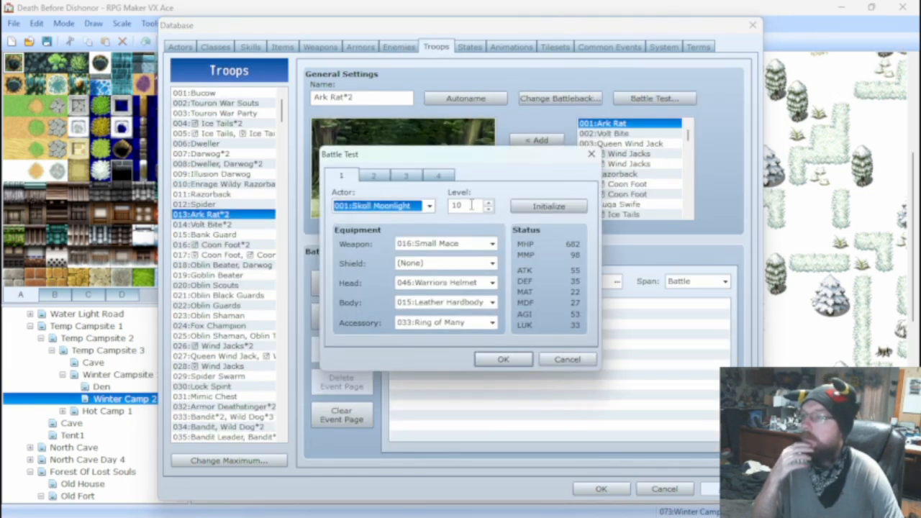
double_click(471, 205)
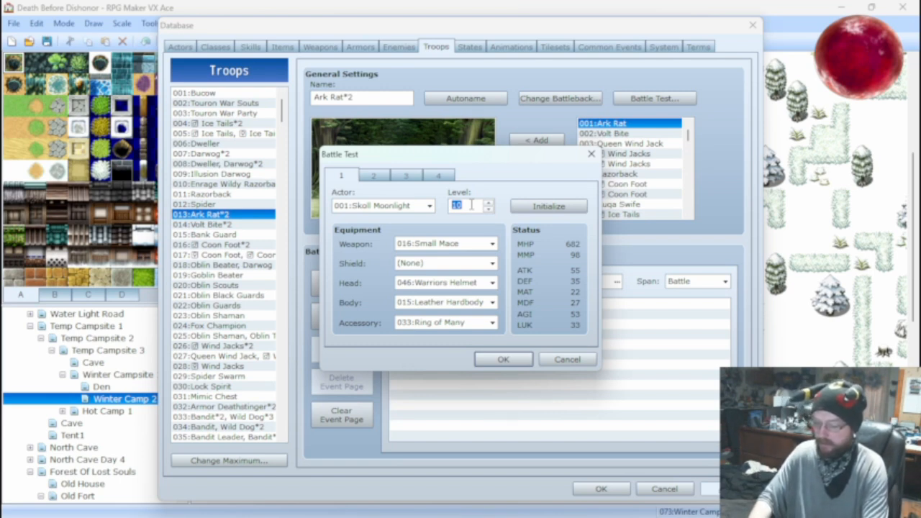
text(50)
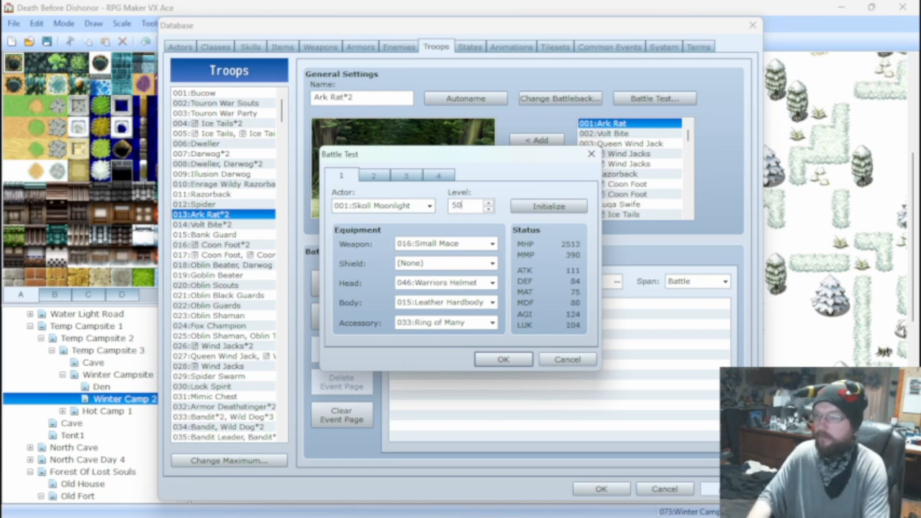
Equip the battle-test actor with the Sword of the Fang as weapon and set the shield to (None).
click(472, 245)
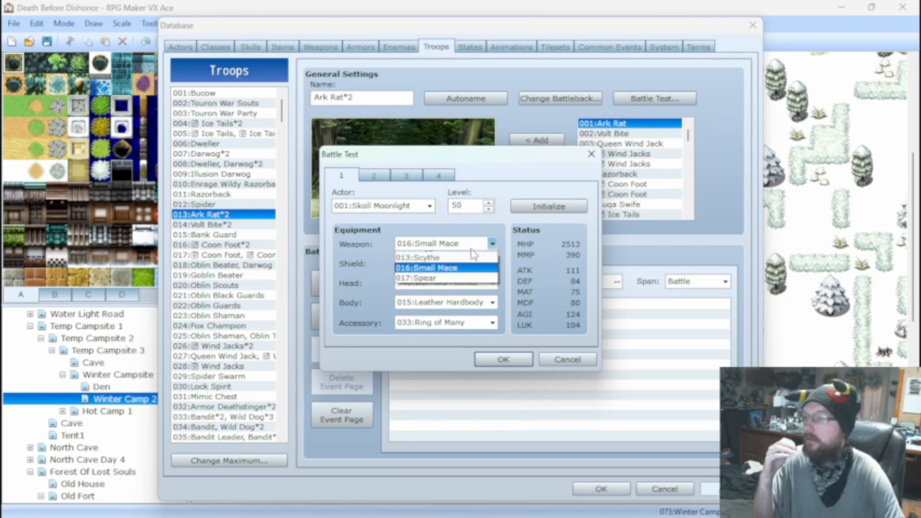
click(471, 249)
click(464, 263)
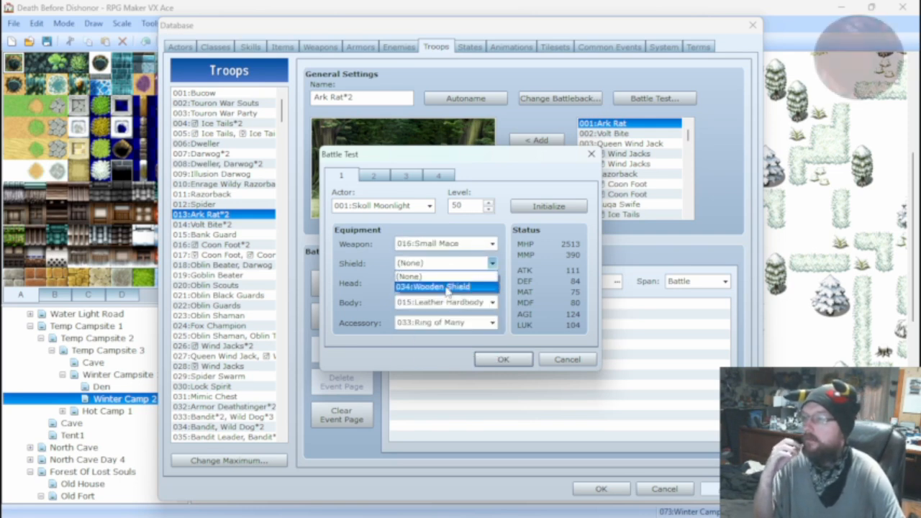
click(450, 286)
click(462, 248)
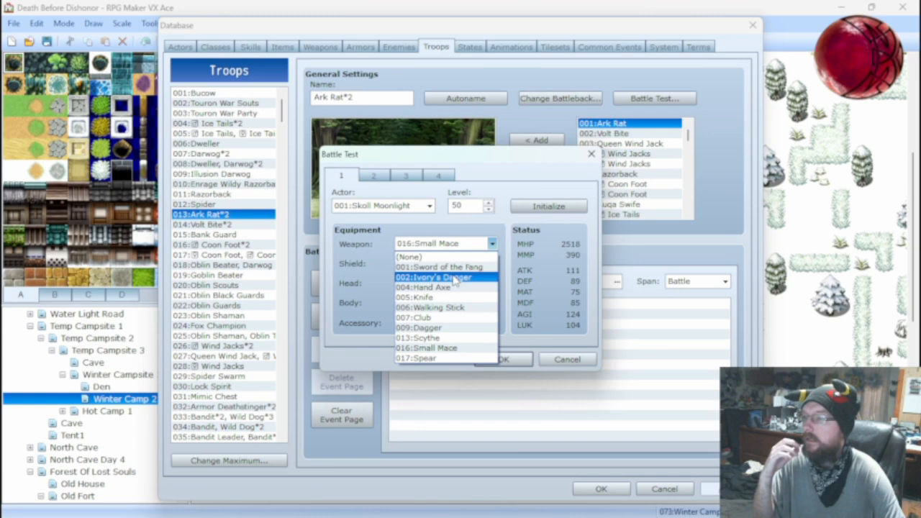
click(456, 268)
click(456, 265)
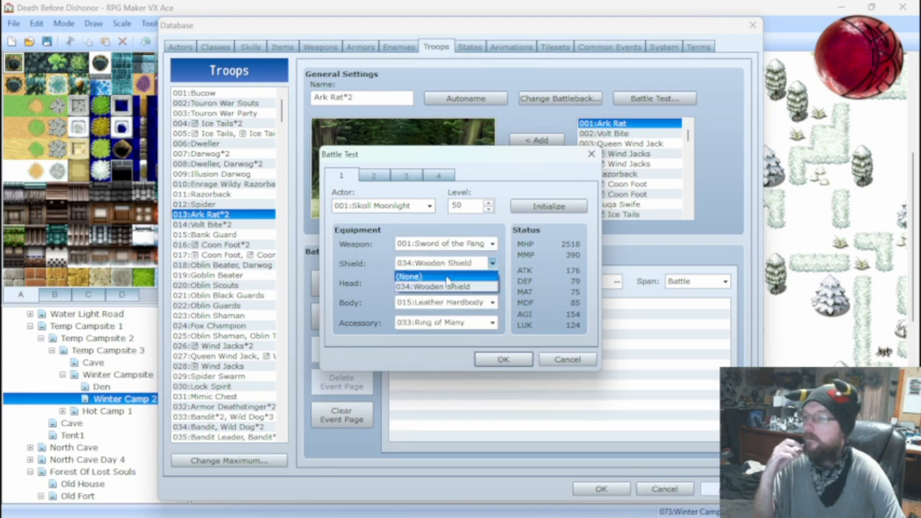
click(450, 274)
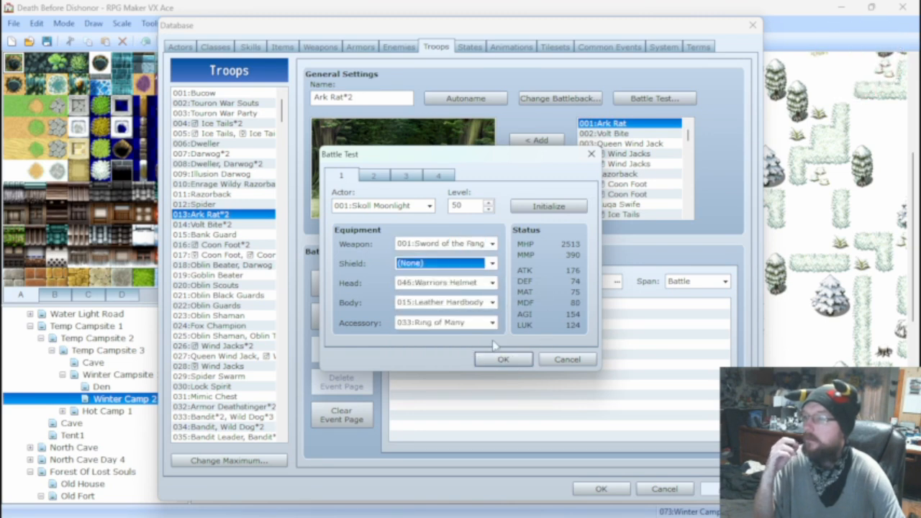
Try the Shadow Cloak as the battle-test actor's body armor, and replace it with the Stone of Scales.
click(461, 303)
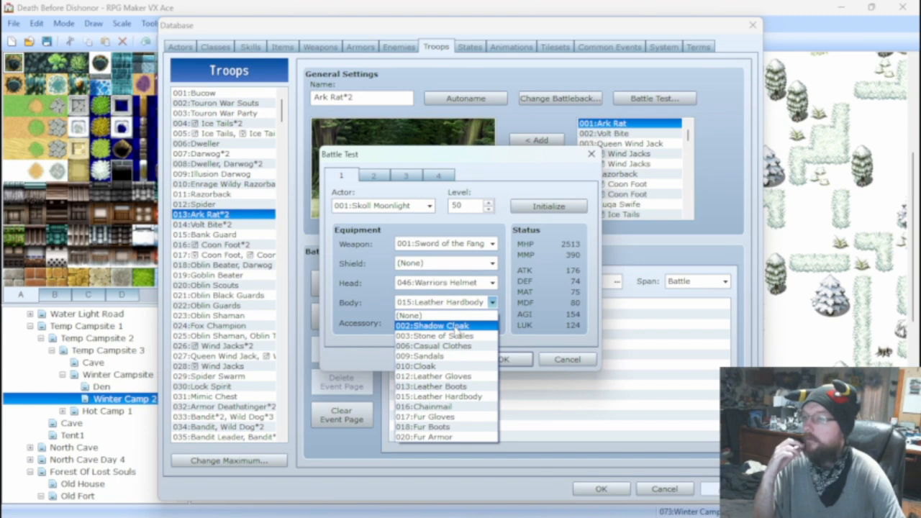
click(456, 327)
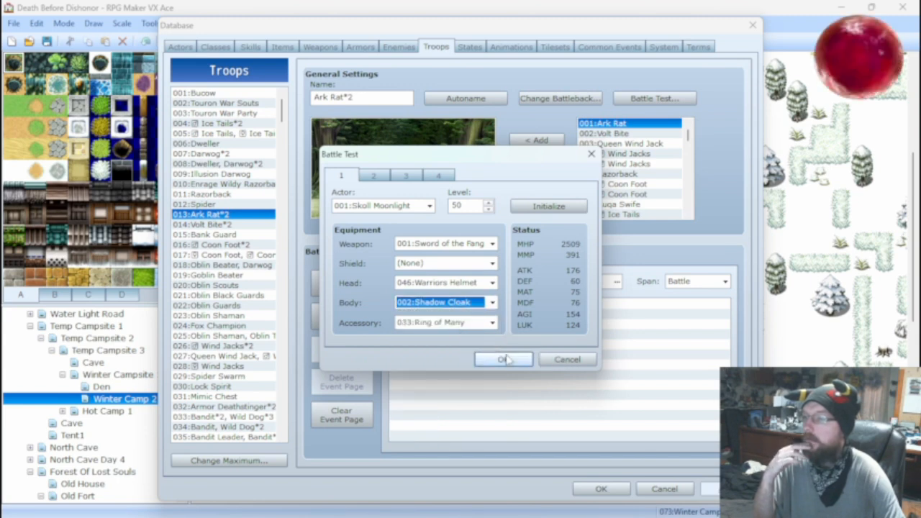
click(463, 303)
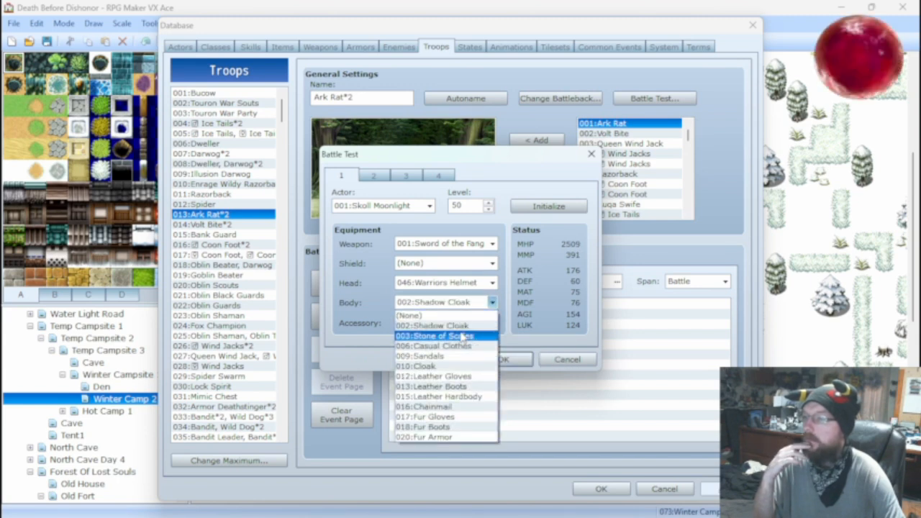
click(463, 336)
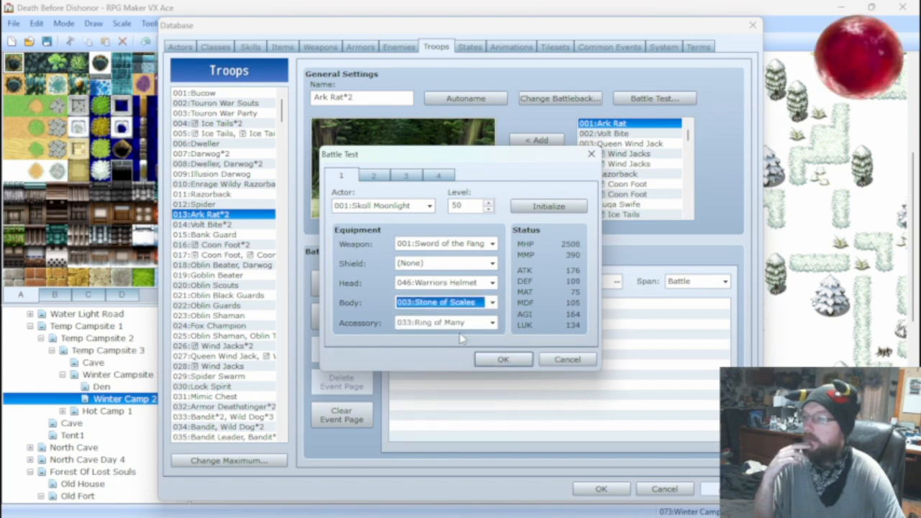
Run the Ark Rat*2 battle test with the level 50 actor, attack the enemies for two rounds, and close the test.
click(504, 356)
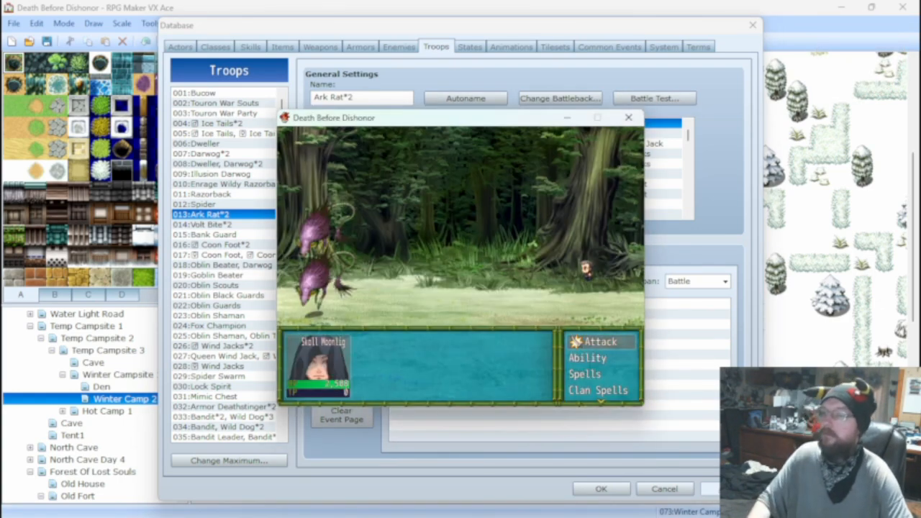
key(Return)
key(Return)
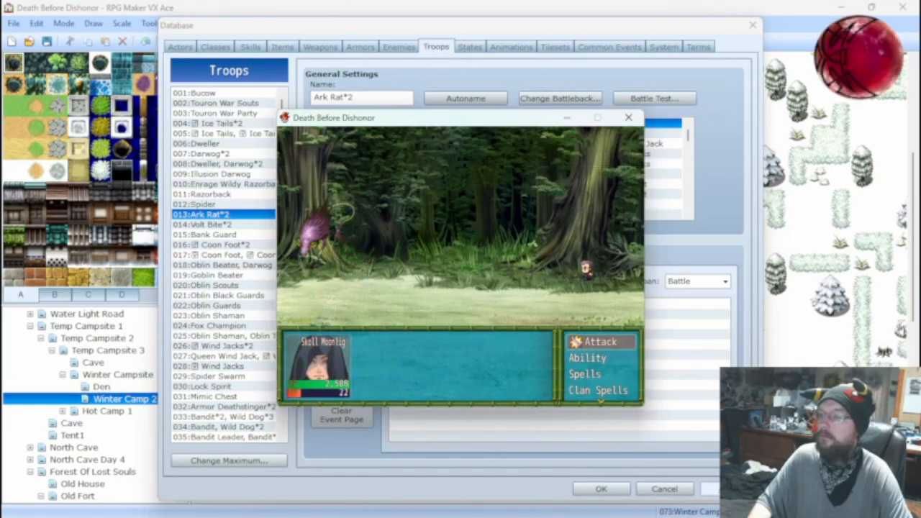
key(Return)
key(Return)
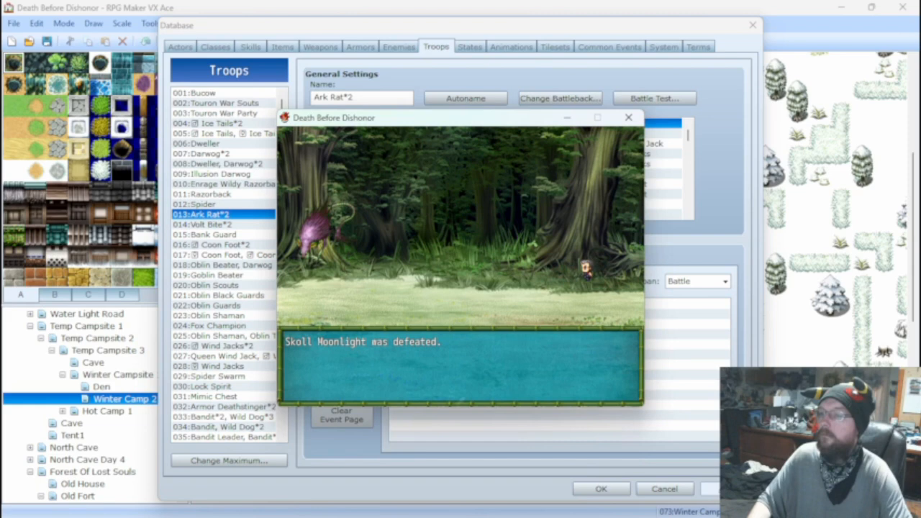
click(628, 117)
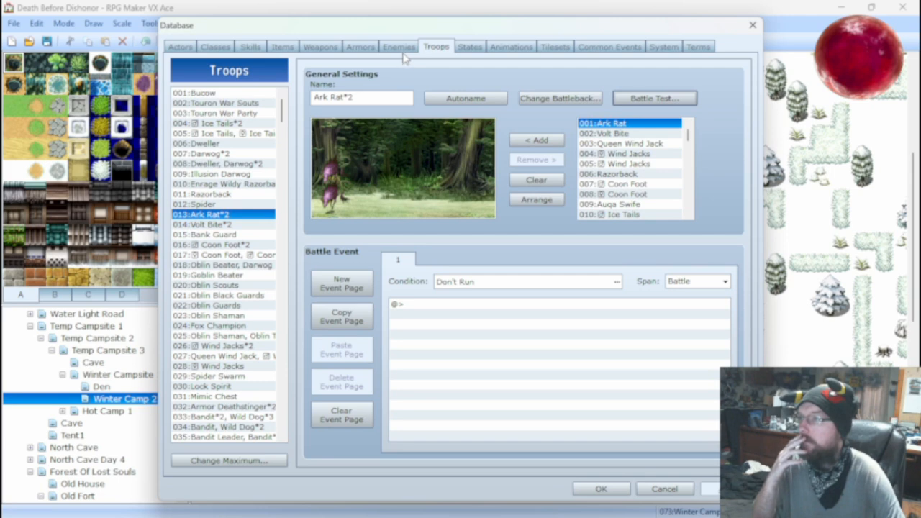
Compare the Fire Claw skill with skill 029 Fire Shot and change Fire Shot's damage formula to 50 * a.mat.
click(249, 47)
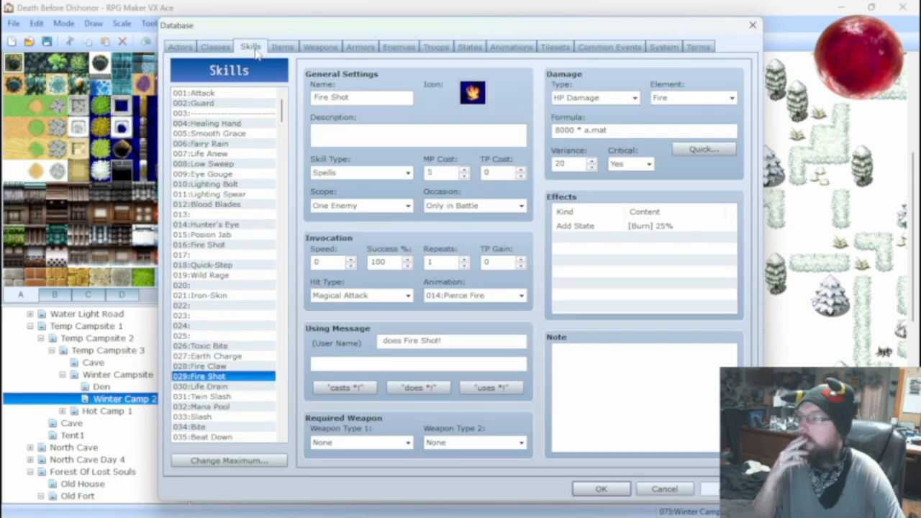
click(221, 367)
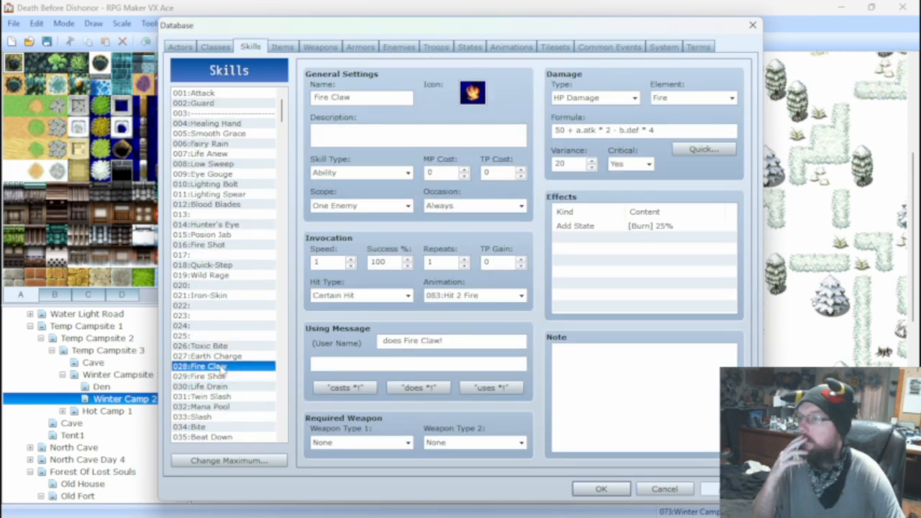
click(222, 375)
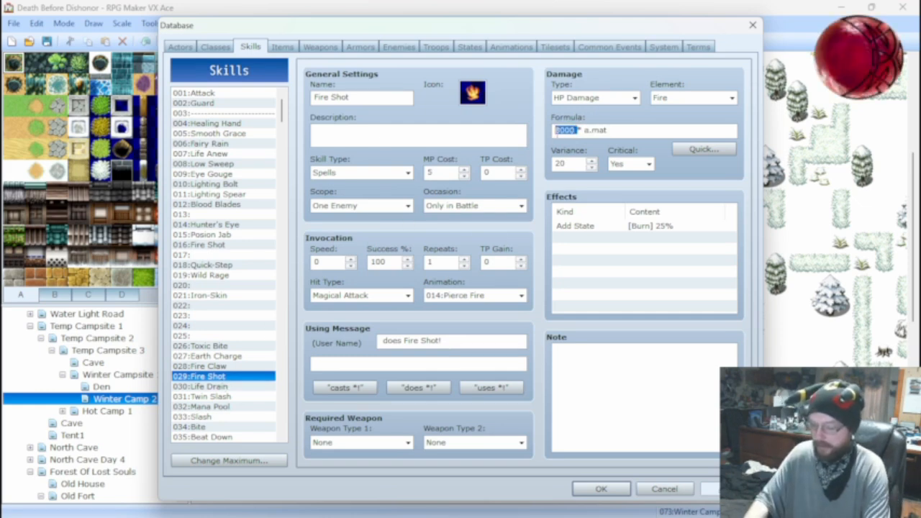
text(50)
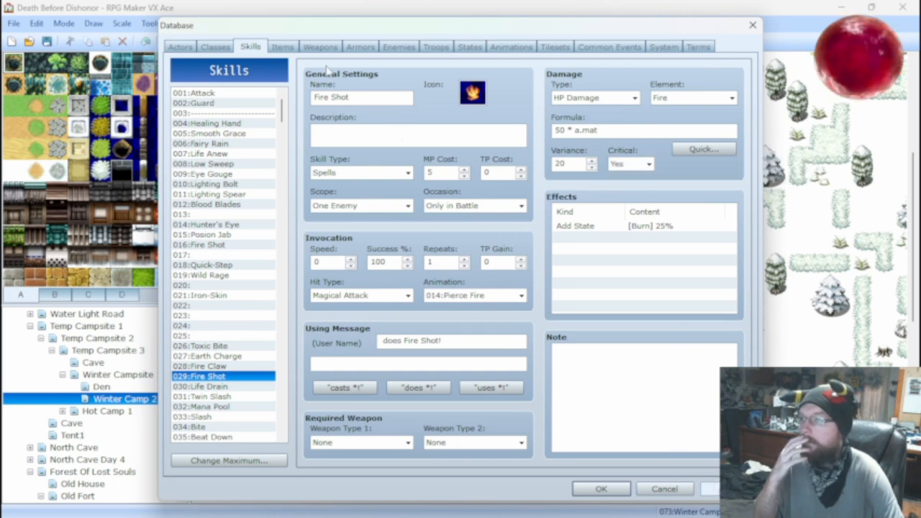
Battle-test the Ark Rat*2 troop with the 50 * a.mat Fire Shot formula, attack for one round, and close the test.
click(432, 47)
click(640, 101)
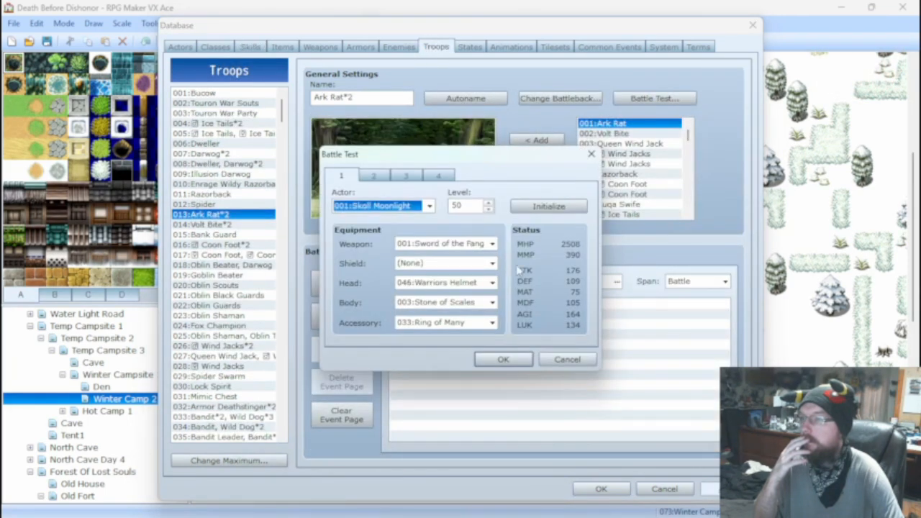
click(502, 358)
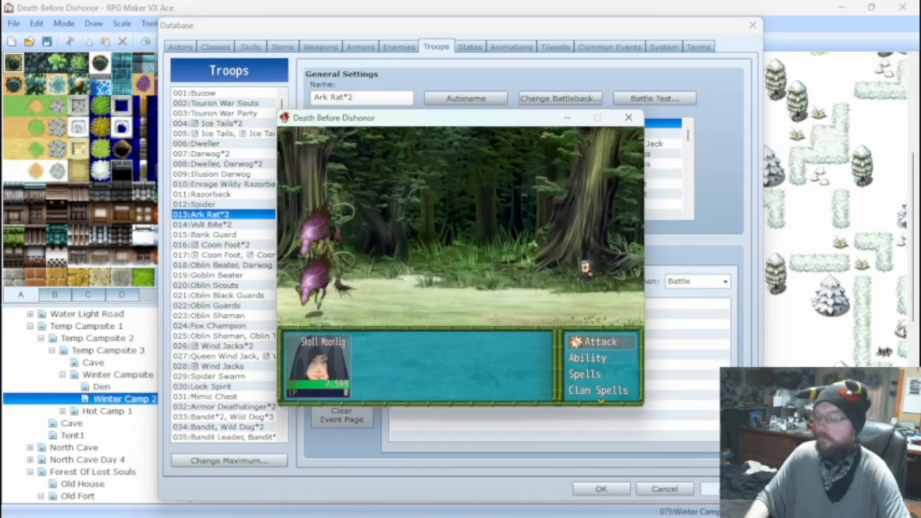
key(Return)
key(Return)
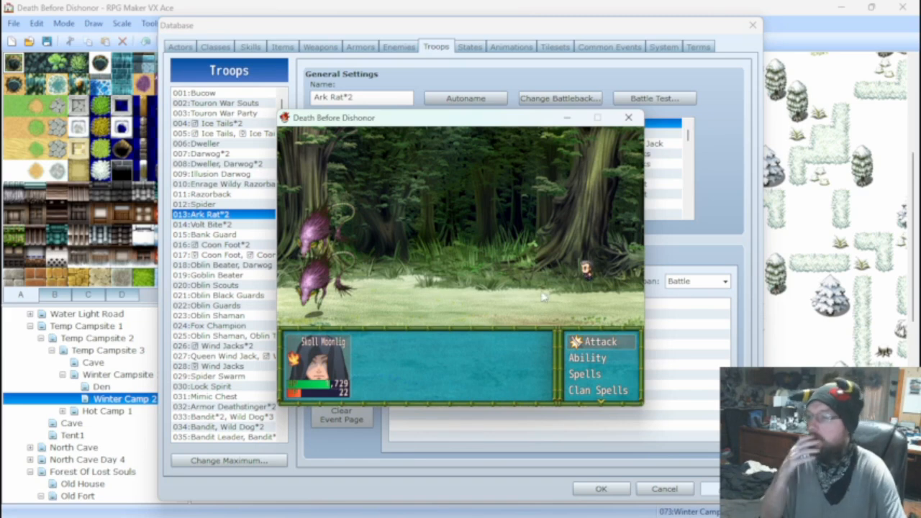
click(627, 116)
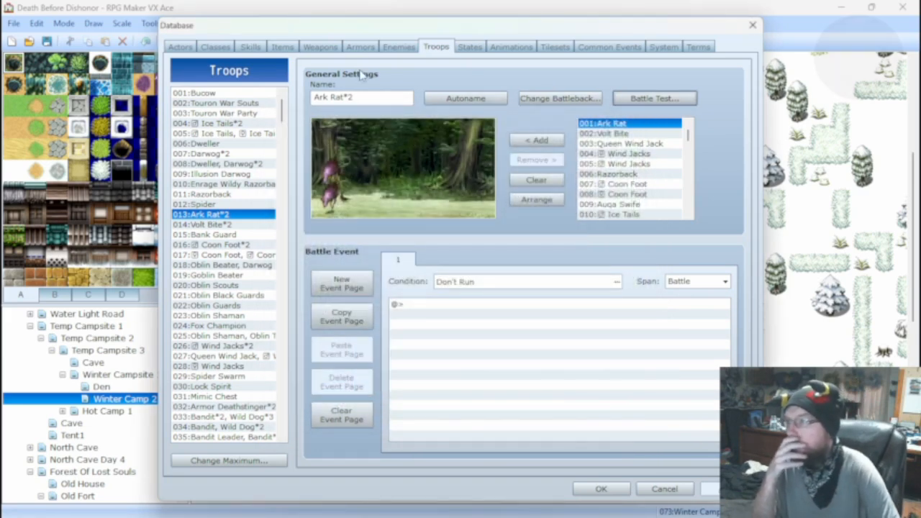
Check Fire Claw's formula again and extend Fire Shot's damage formula to 50 * a.mat - b.mdf.
click(251, 47)
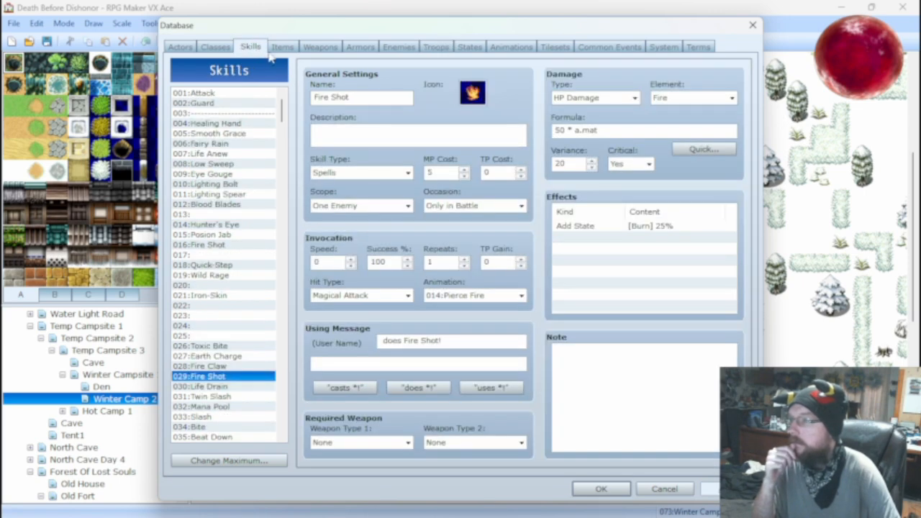
click(213, 366)
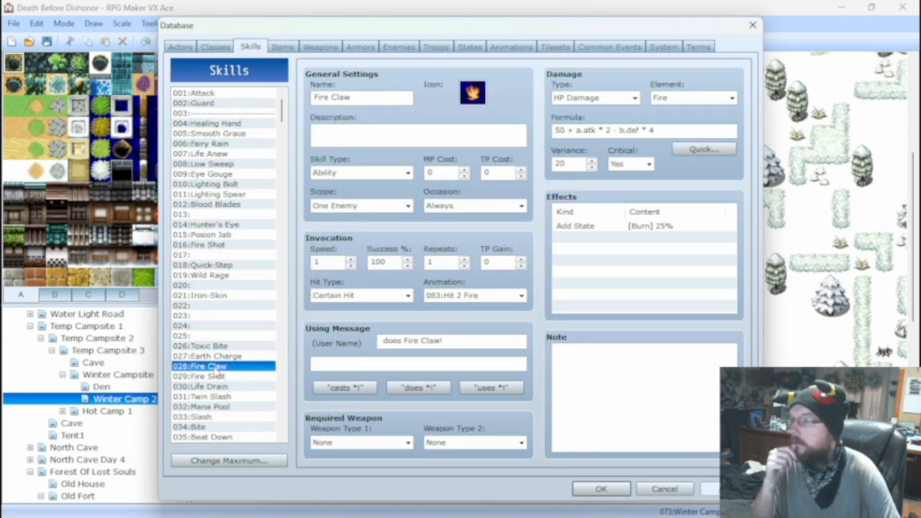
click(213, 376)
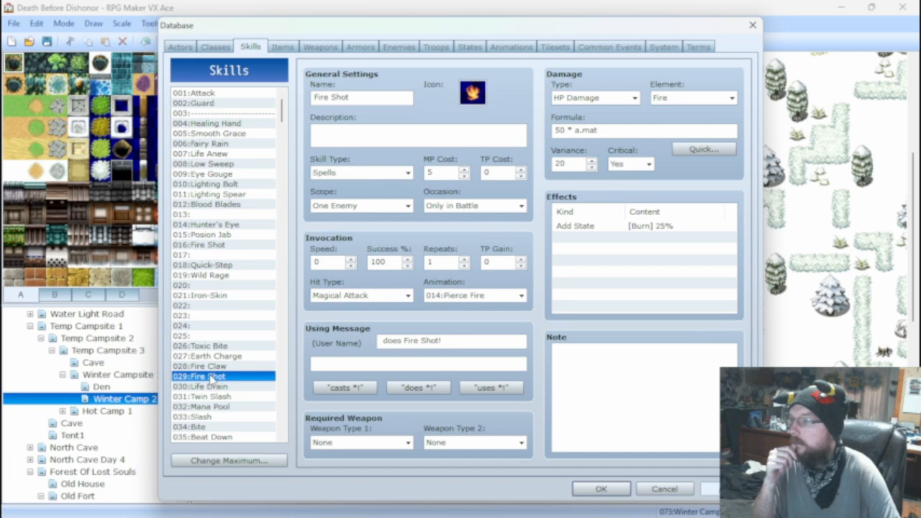
click(615, 130)
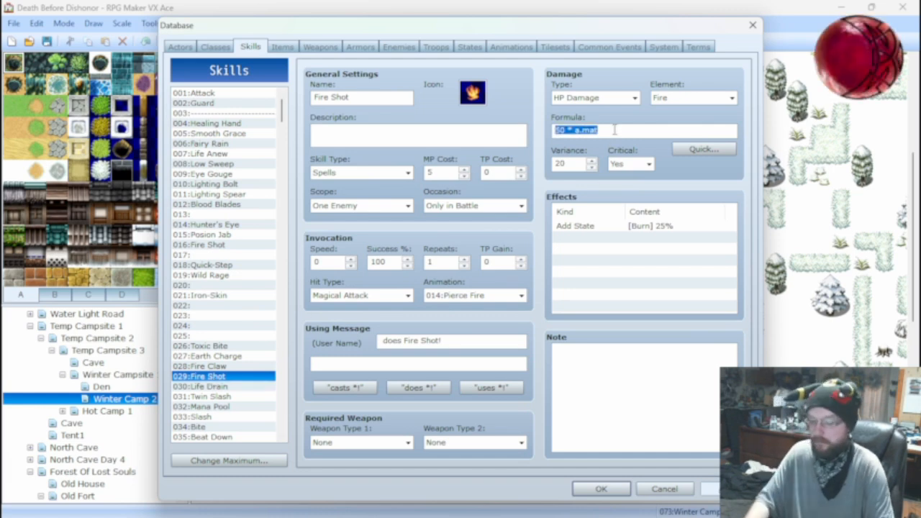
click(614, 131)
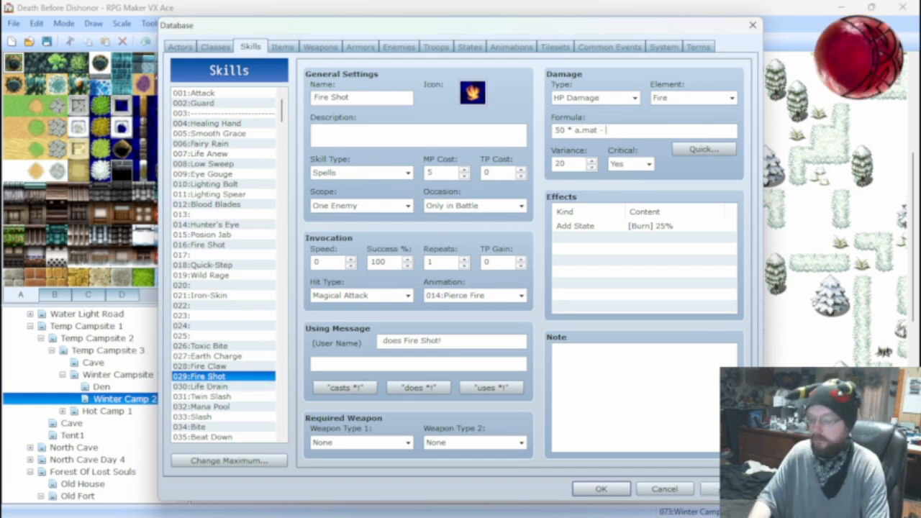
text(- b.mdf)
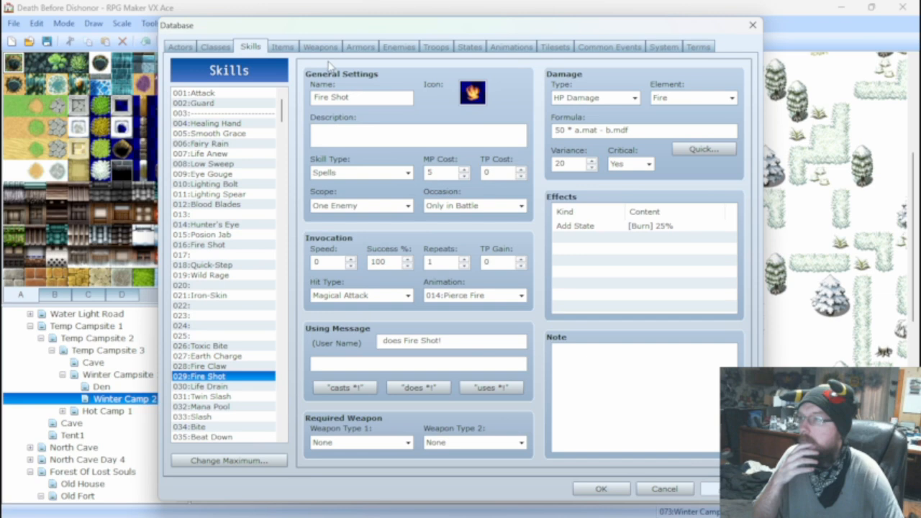
Start a battle test of the Ark Rat*2 troop with the level 50 actor and the current equipment.
click(376, 49)
click(396, 49)
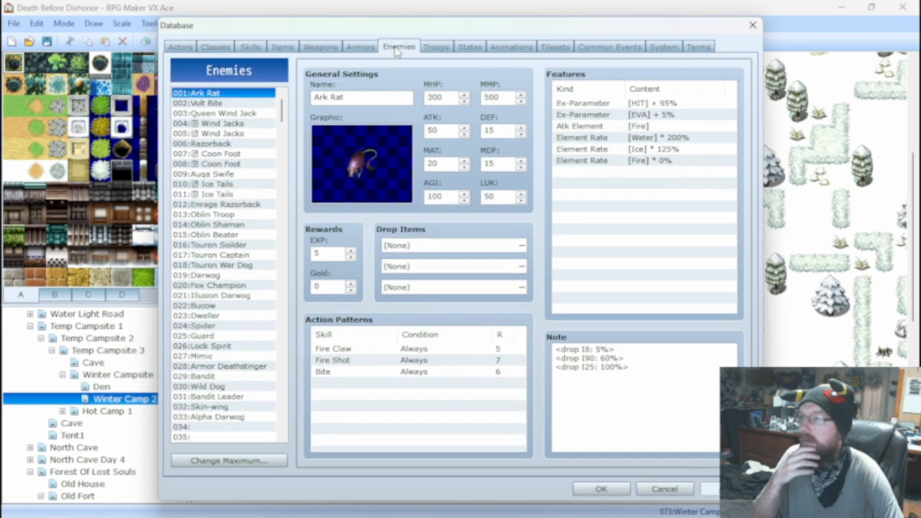
click(438, 48)
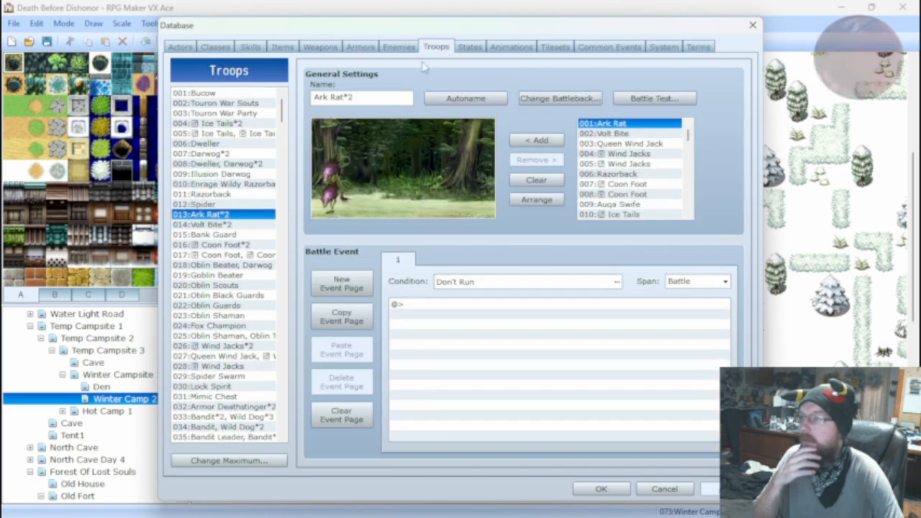
click(651, 98)
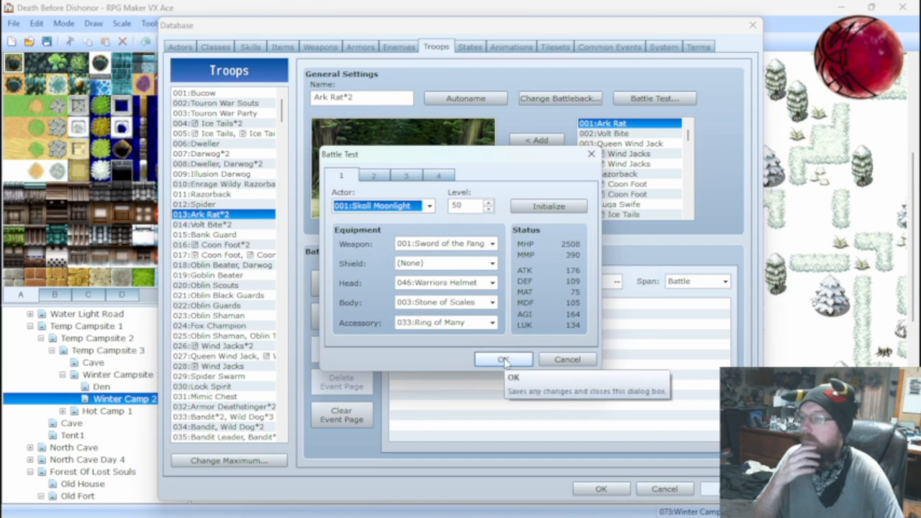
click(504, 360)
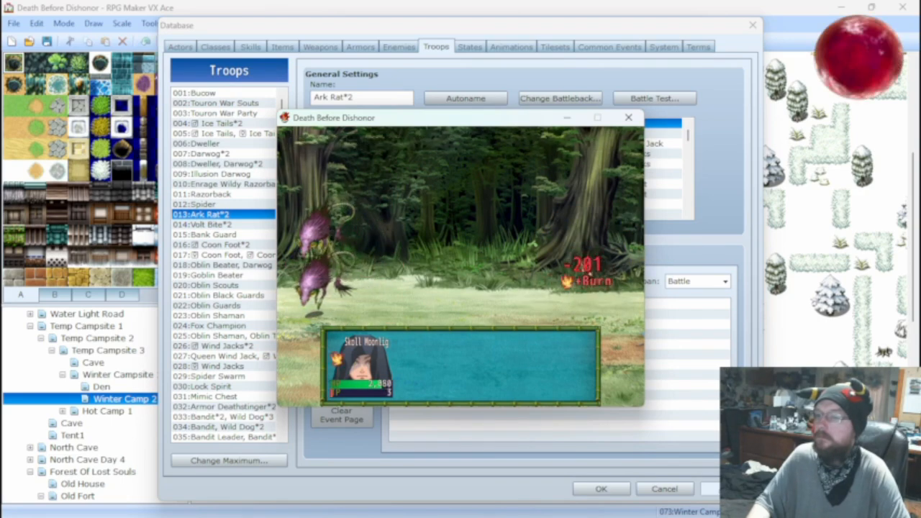
Cancel the attack on Ark Rat A, use a clan spell for one round instead, and close the battle test.
key(Return)
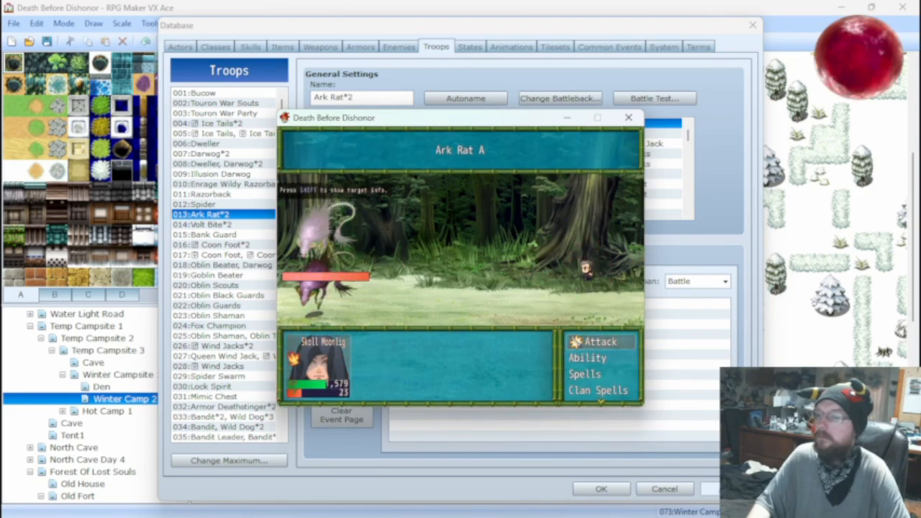
key(Escape)
key(Down)
key(Down)
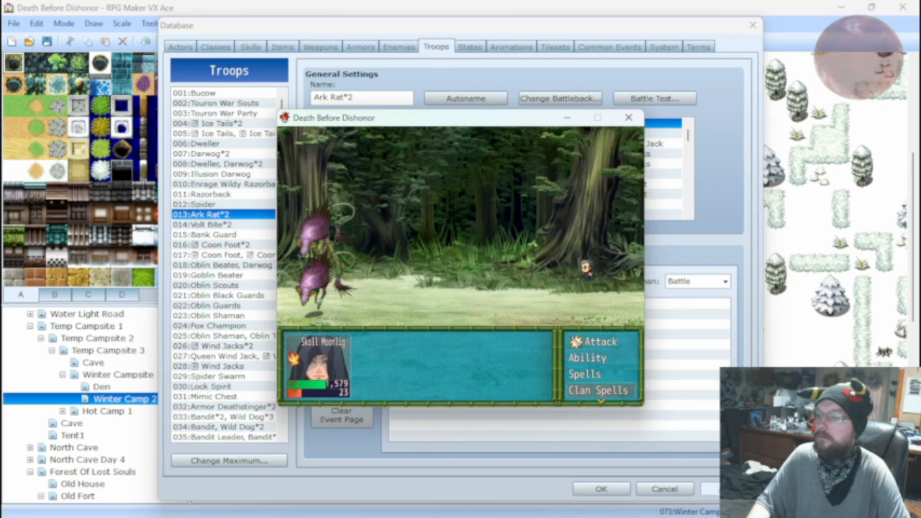
key(Return)
key(Return)
key(Return)
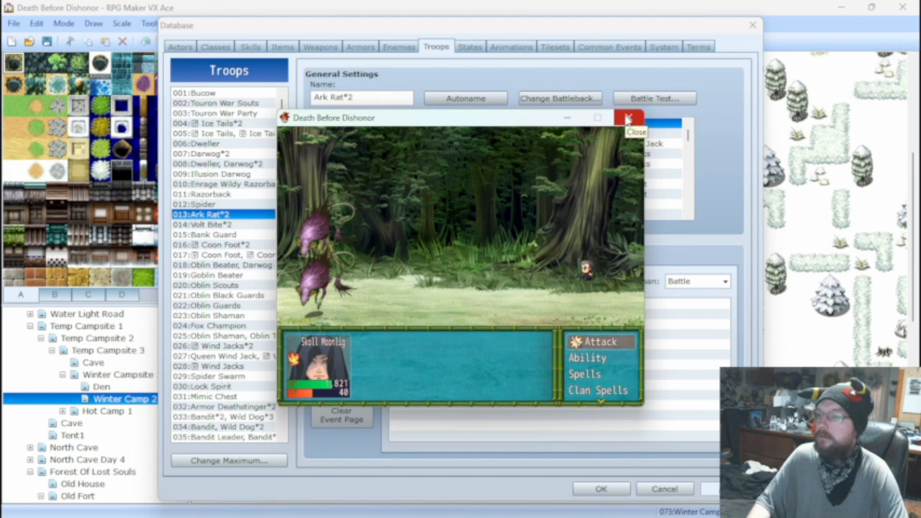
click(627, 119)
Equip the battle test actor with 004 Hand Axe, 034 Wooden Shield, 007 Straw Hat and 015 Leather Hardbody.
click(633, 98)
click(468, 243)
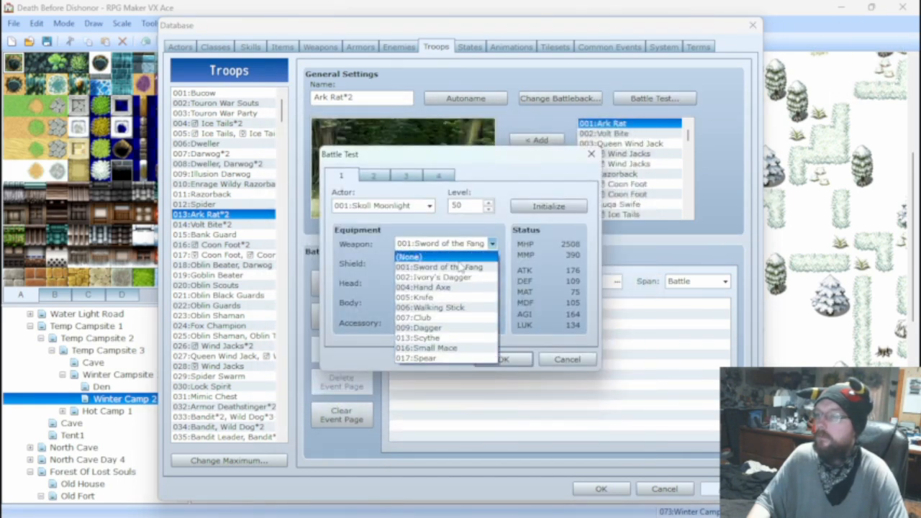
click(464, 287)
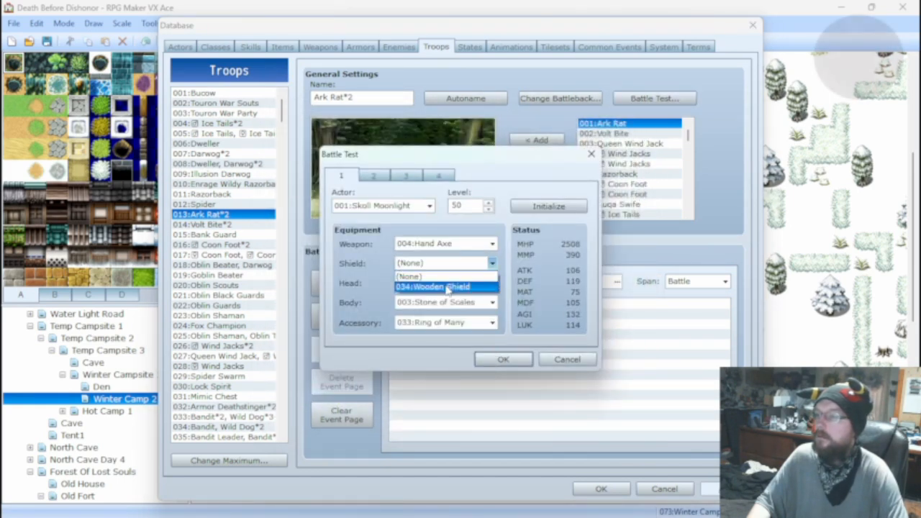
click(446, 284)
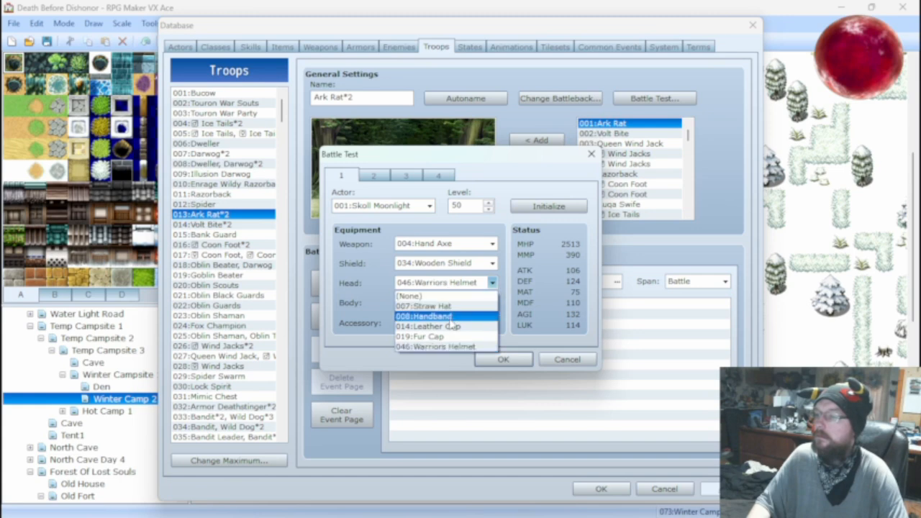
click(449, 320)
click(450, 285)
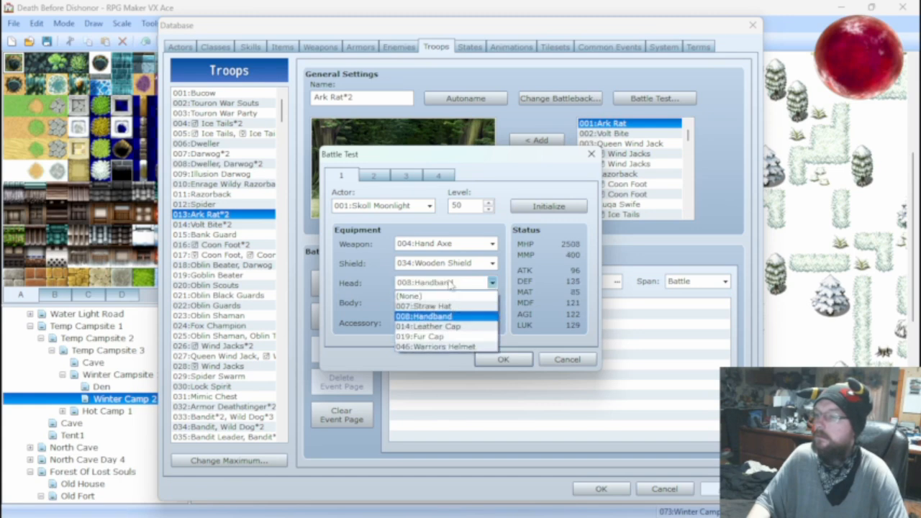
click(444, 303)
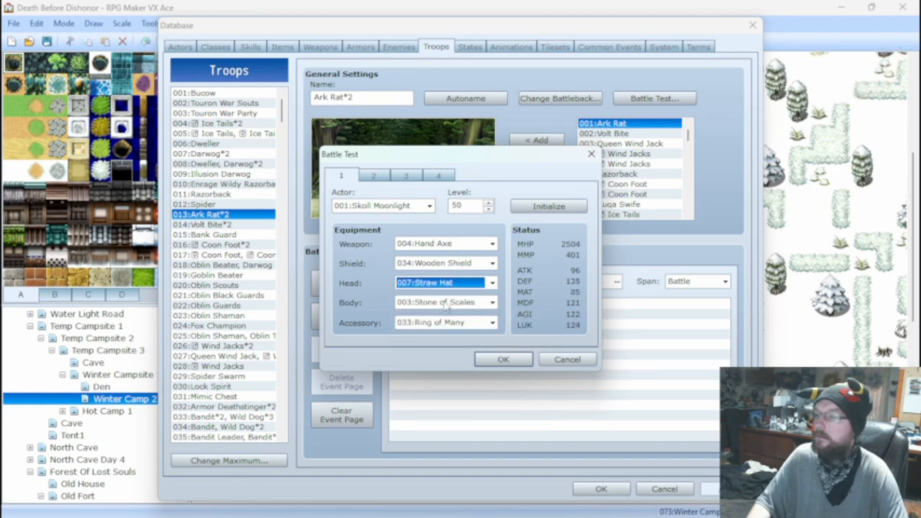
click(446, 303)
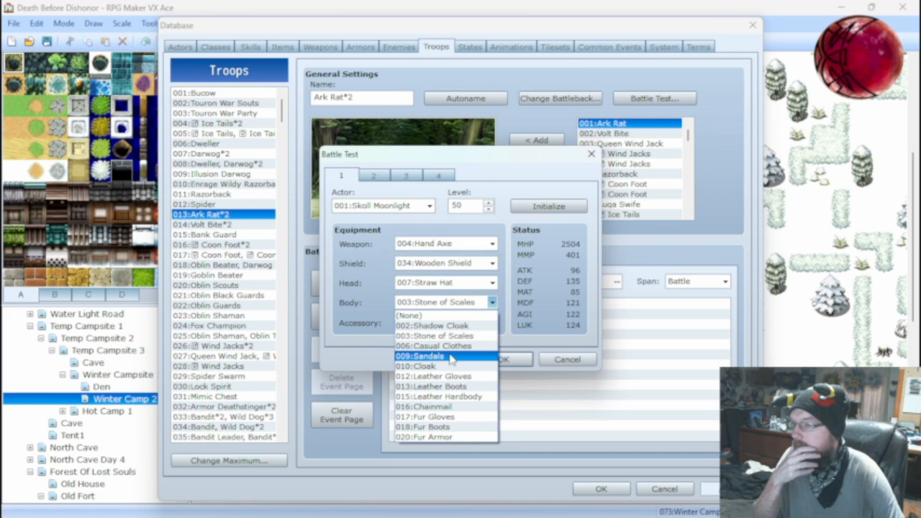
click(471, 397)
Run the Ark Rat*2 battle test with the new equipment, attack the rats, and close the test.
click(503, 359)
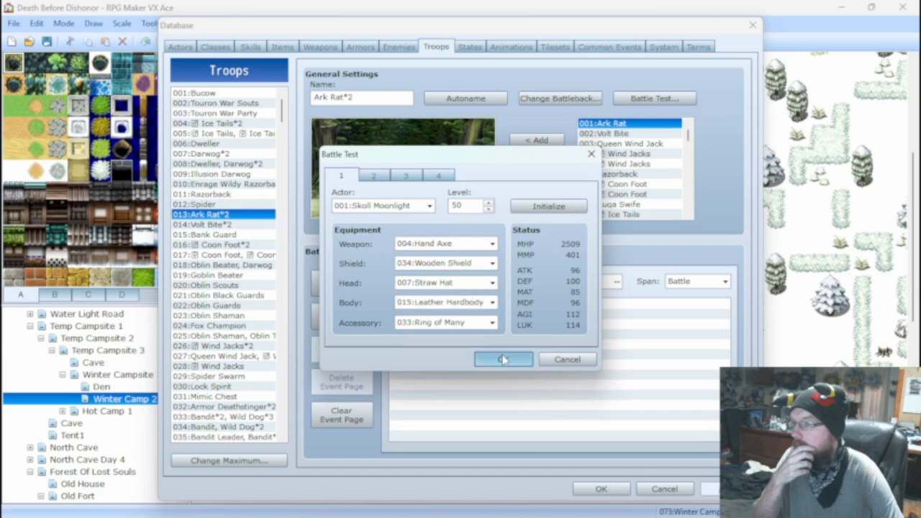
key(Return)
key(Return)
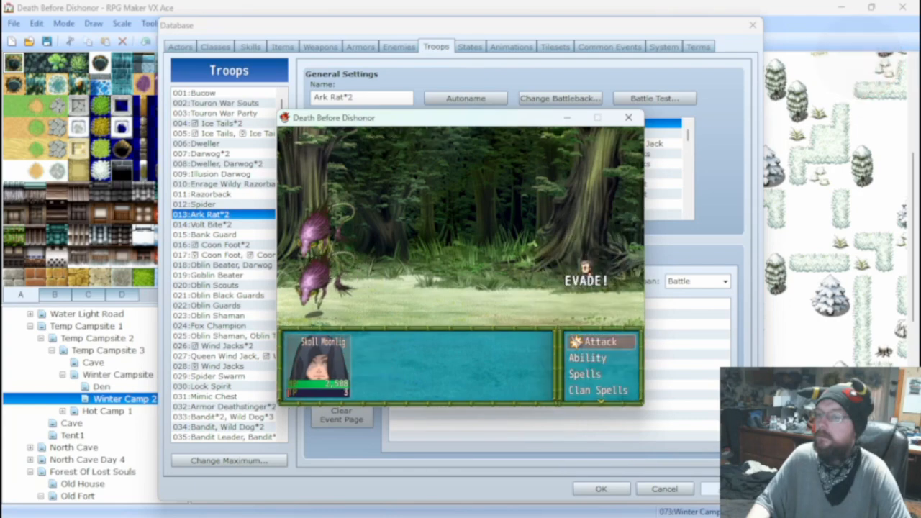
key(Return)
key(Return)
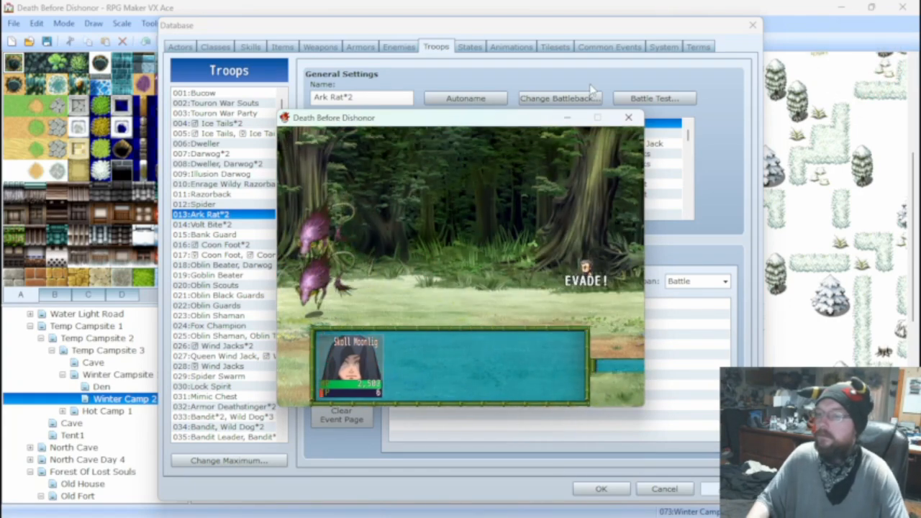
click(628, 117)
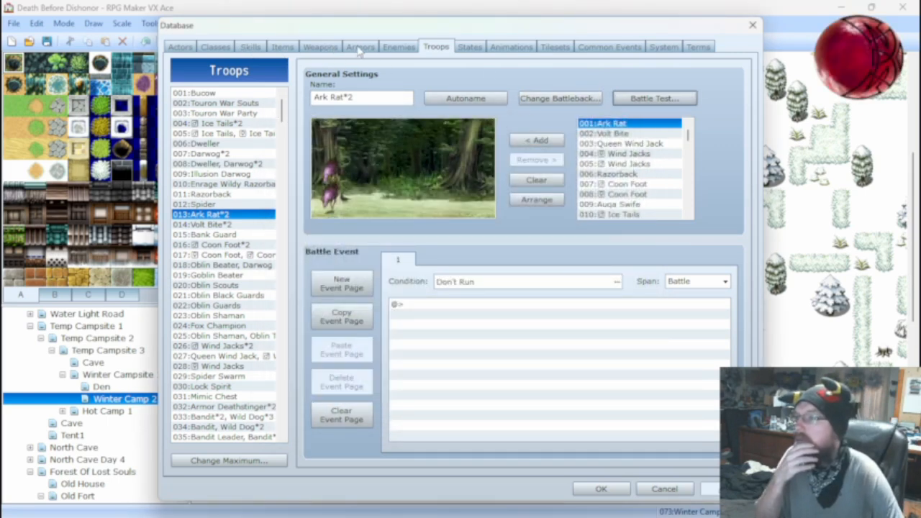
Check the battle test's equipment, then inspect the armor entries for Wooden Shield, Fur Armor and Leather Hardbody.
click(651, 98)
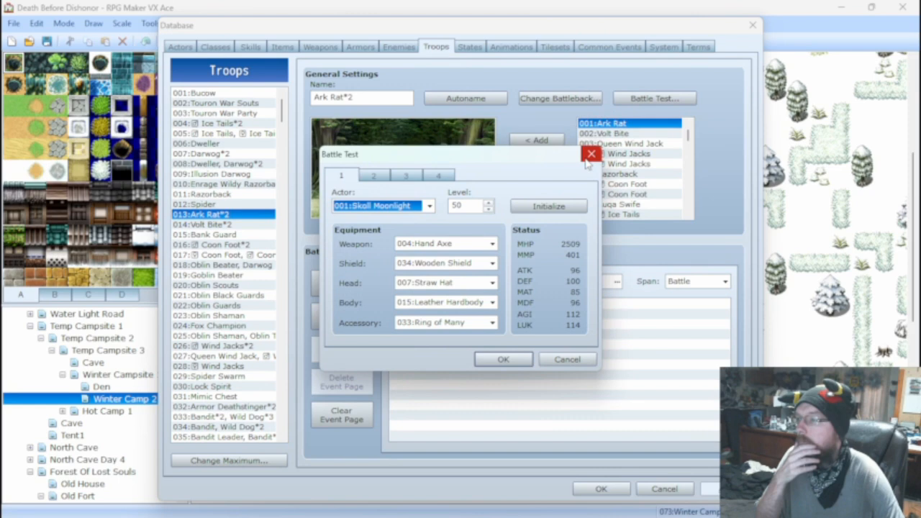
click(589, 154)
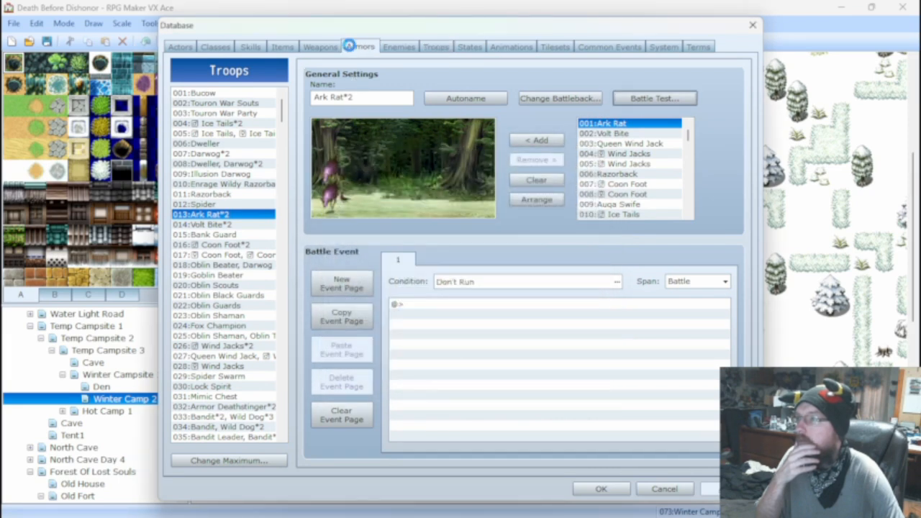
click(351, 48)
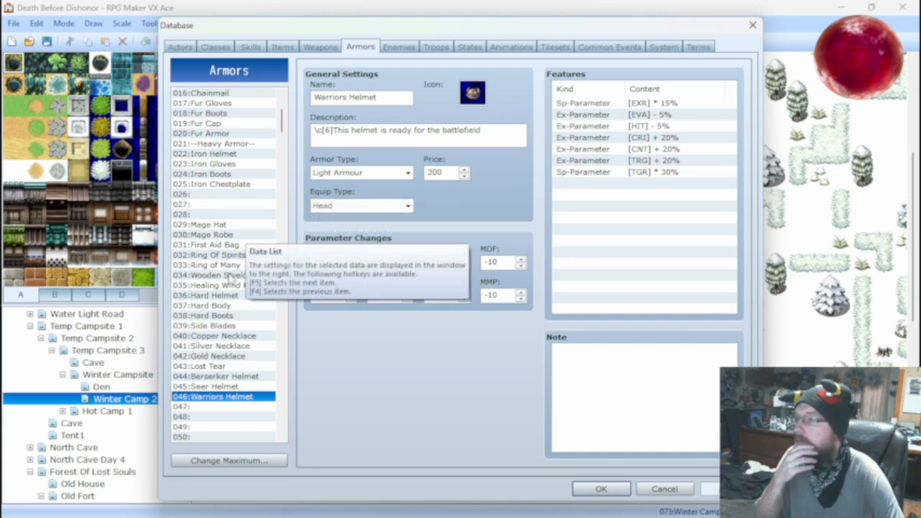
click(232, 276)
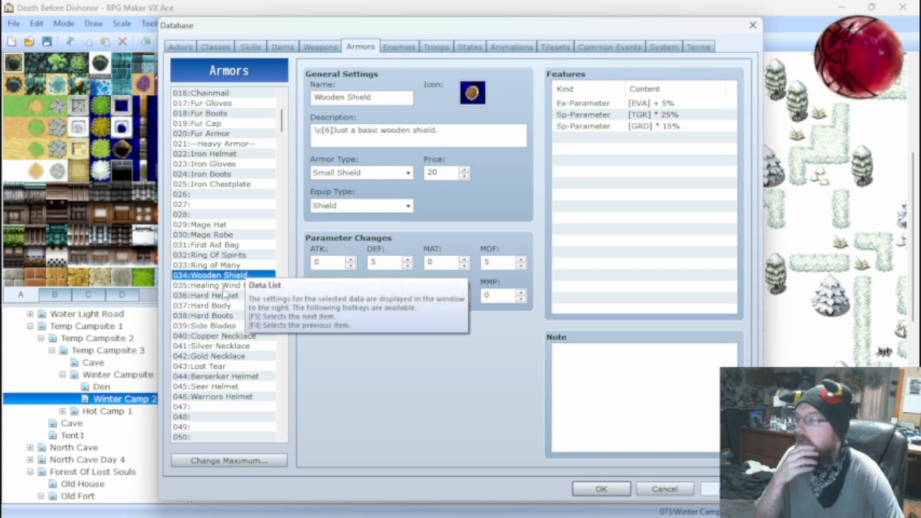
click(208, 133)
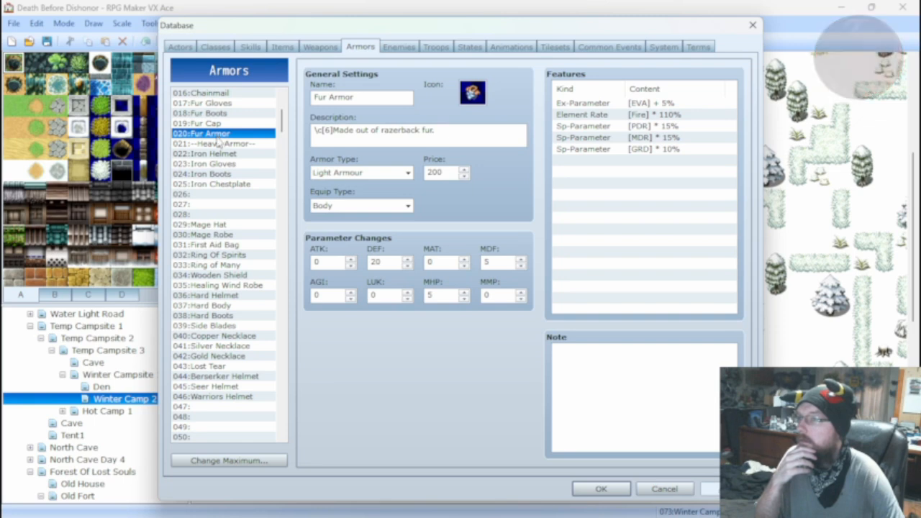
scroll(223, 141, up, 2)
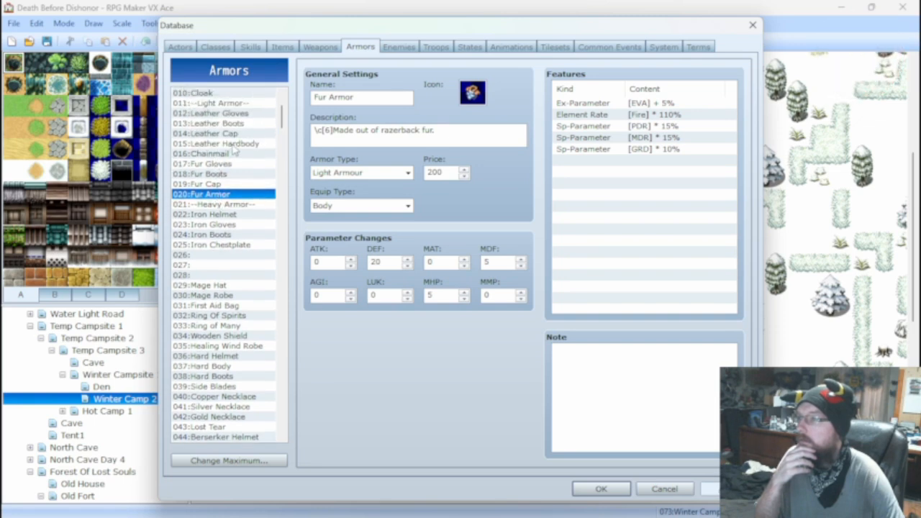
click(234, 144)
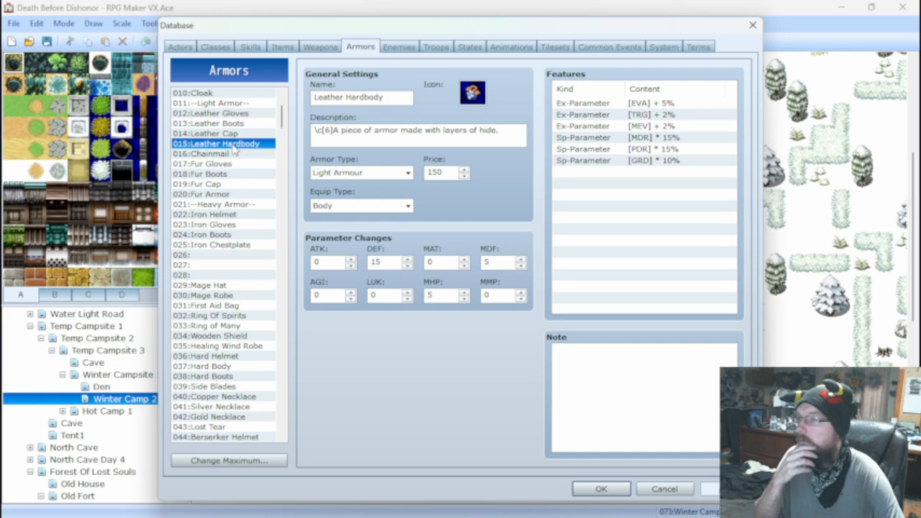
Compare the parameters and features of armor 003 Stone of Scales with those of 015 Leather Hardbody.
scroll(234, 148, up, 2)
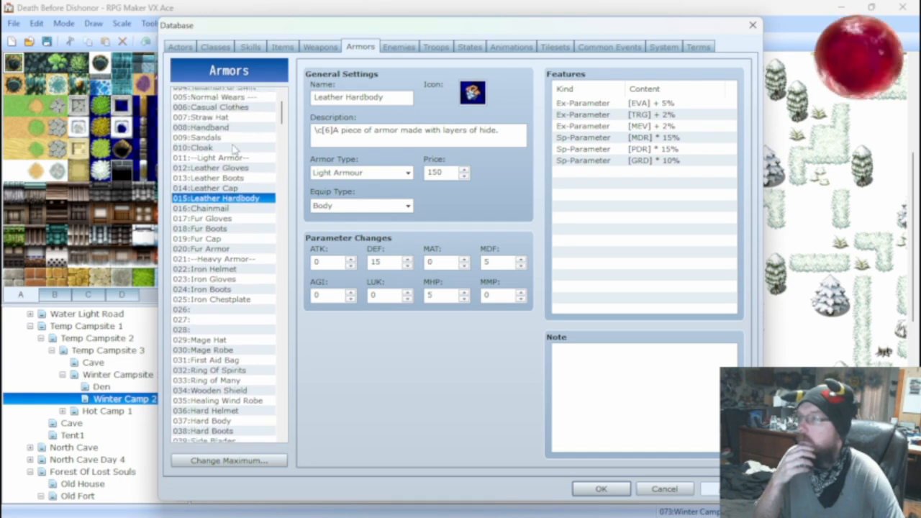
scroll(234, 147, up, 2)
click(220, 113)
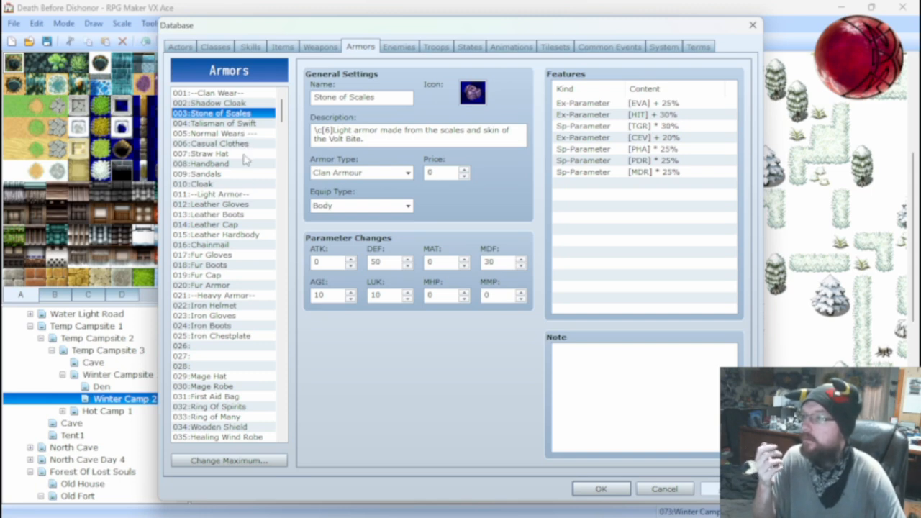
click(238, 234)
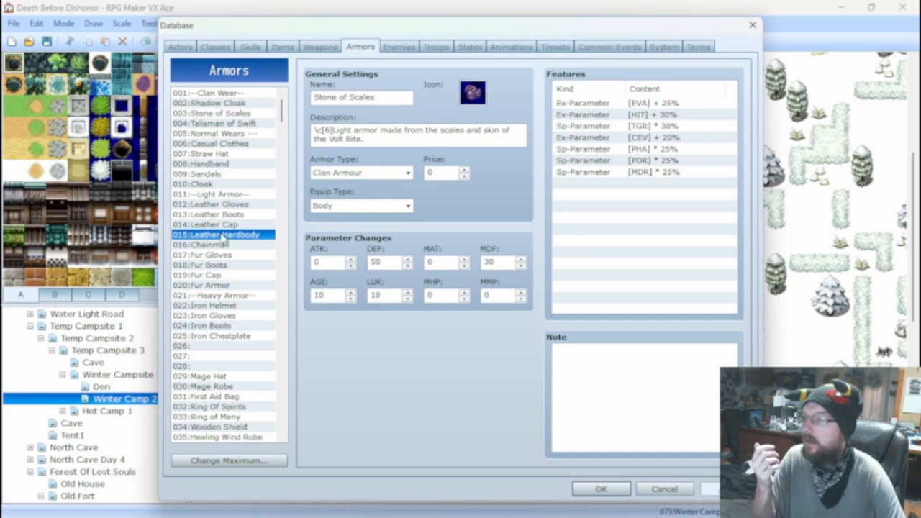
click(243, 115)
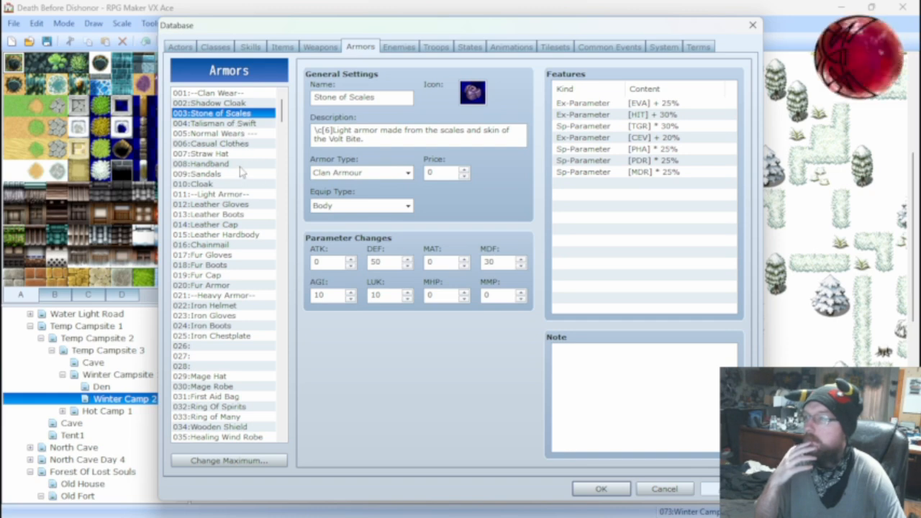
click(228, 235)
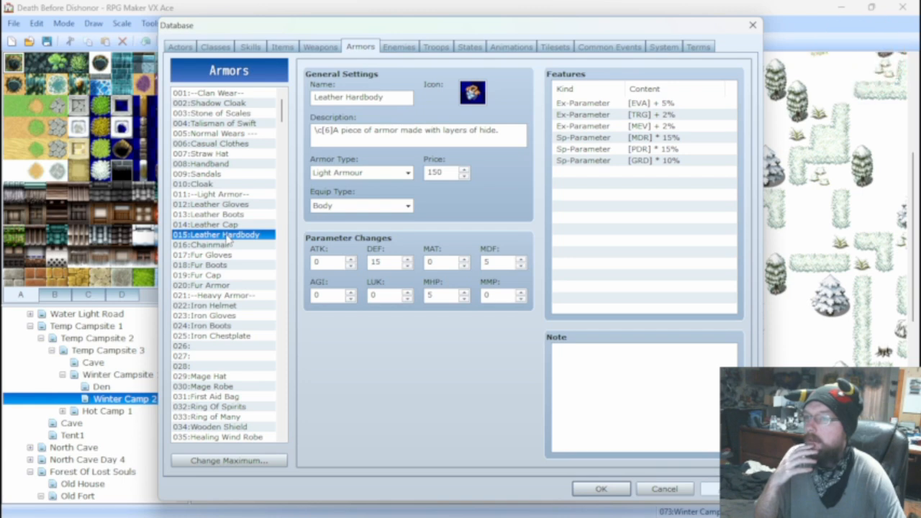
click(234, 114)
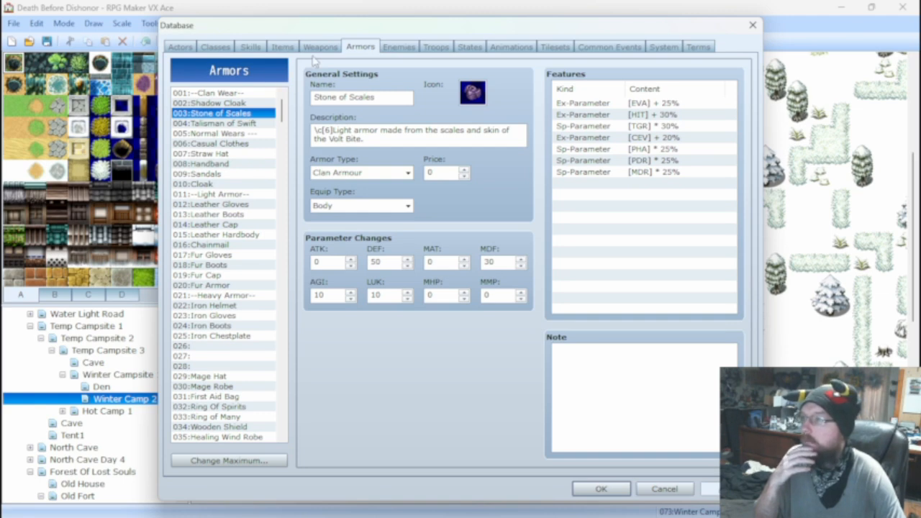
Set the body equipment to 003 Stone of Scales in the Ark Rat*2 troop's battle test setup.
click(436, 48)
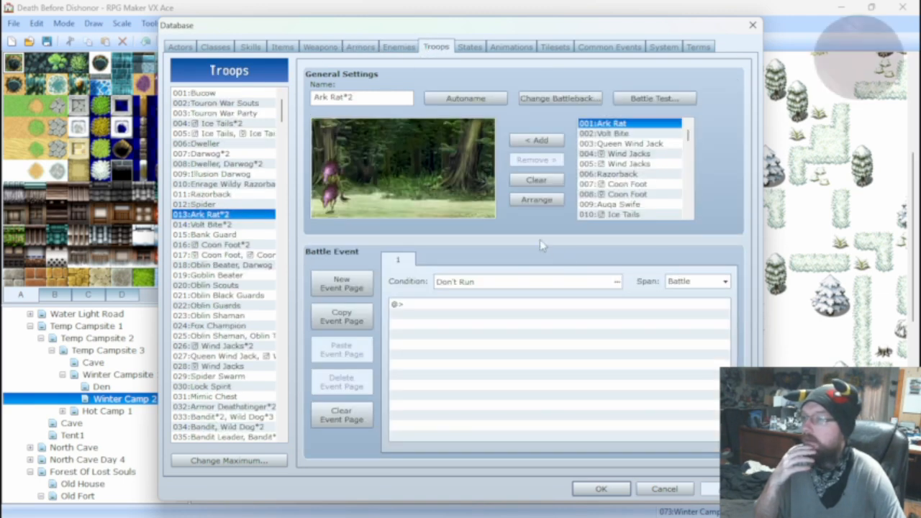
click(653, 98)
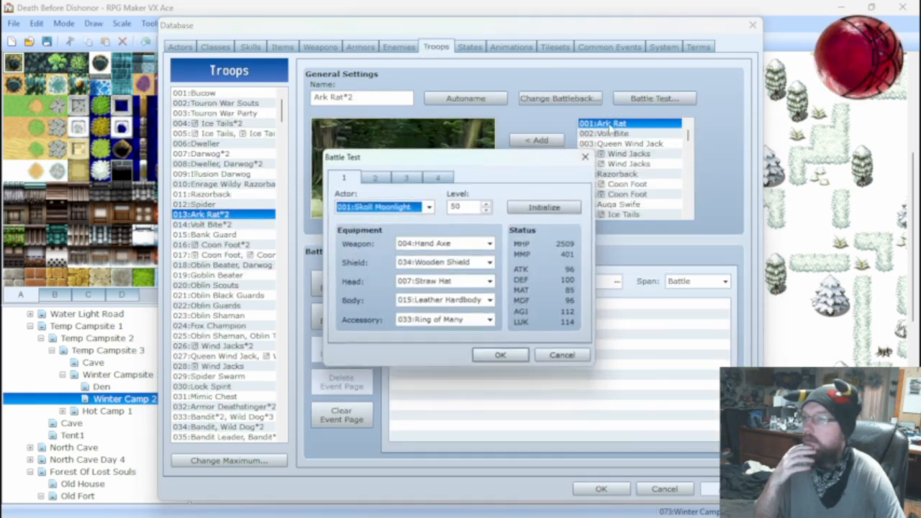
click(468, 303)
click(468, 339)
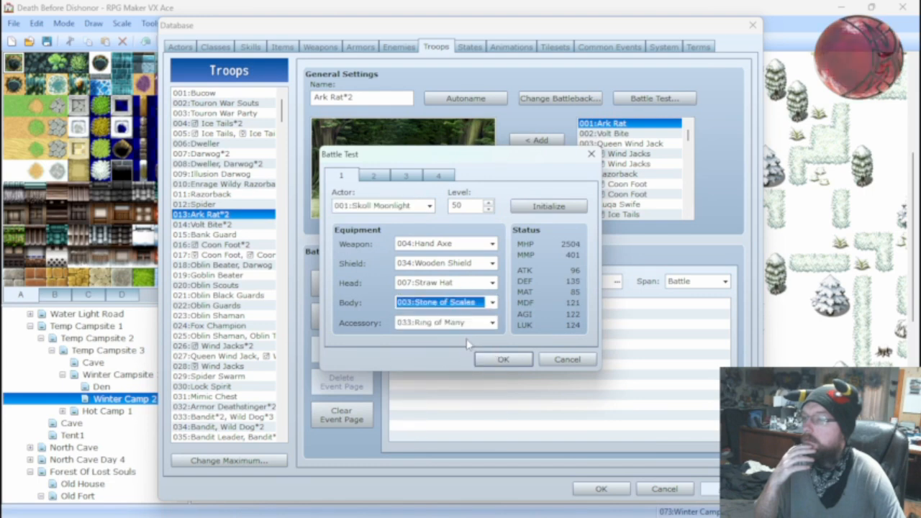
Run the Ark Rat*2 battle test with Stone of Scales equipped, attack the rats, and close the test.
click(505, 359)
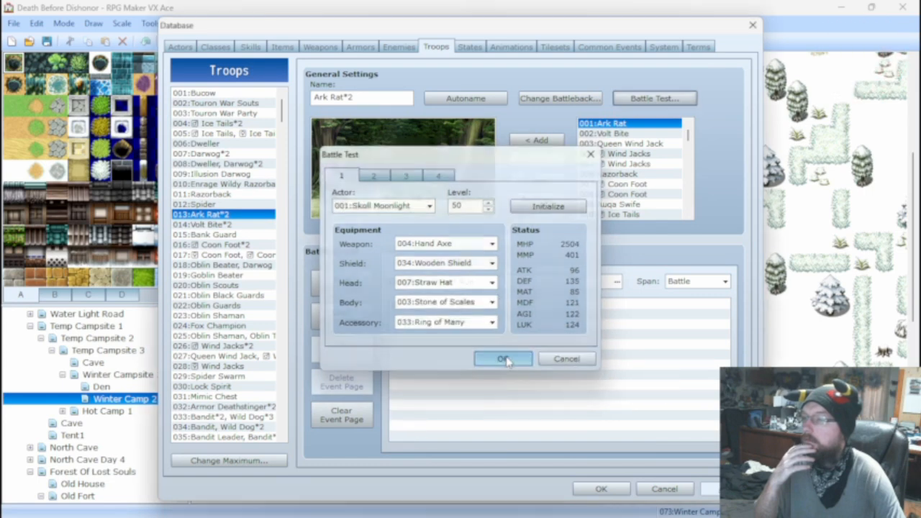
key(Return)
key(Return)
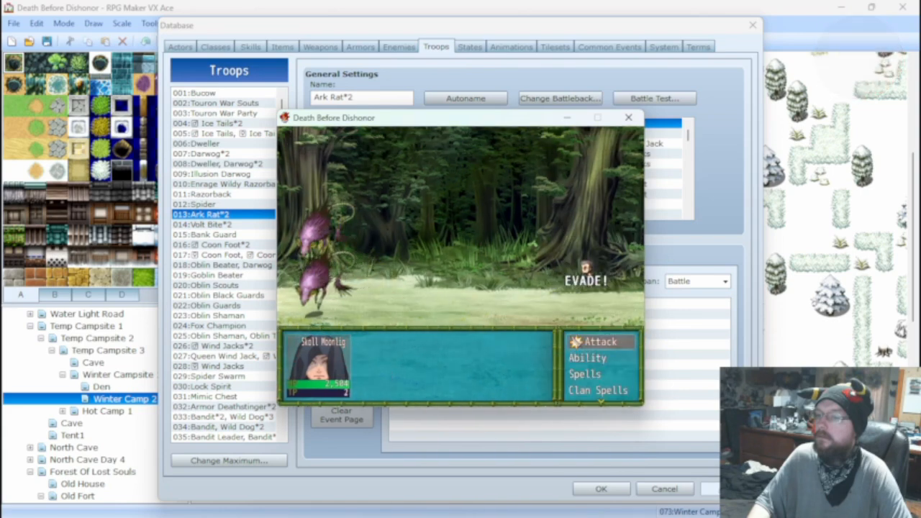
key(Return)
key(Return)
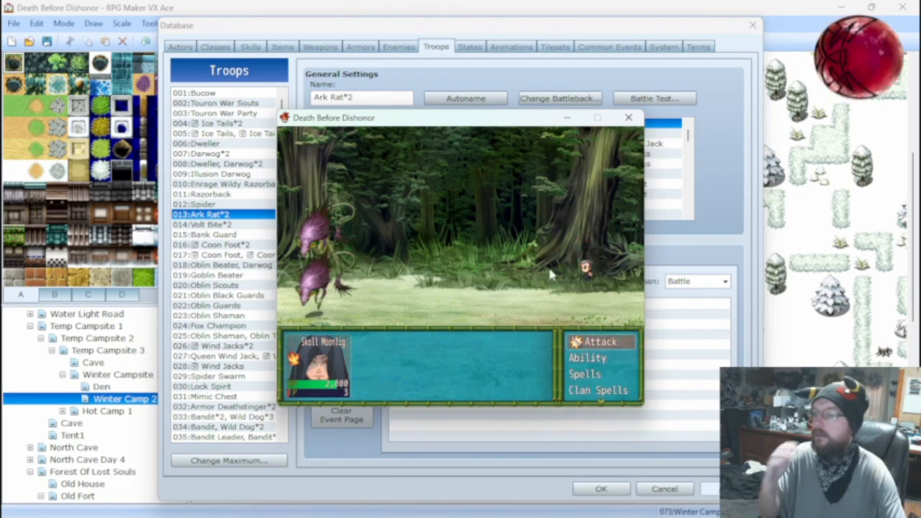
click(628, 117)
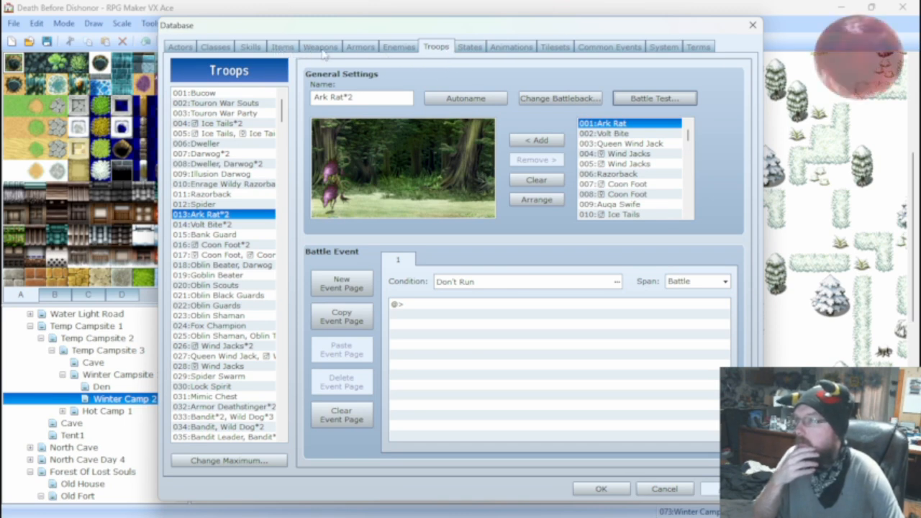
Compare the parameters and features of the Chainmail, Fur Armor and Iron Chestplate armor entries.
click(364, 47)
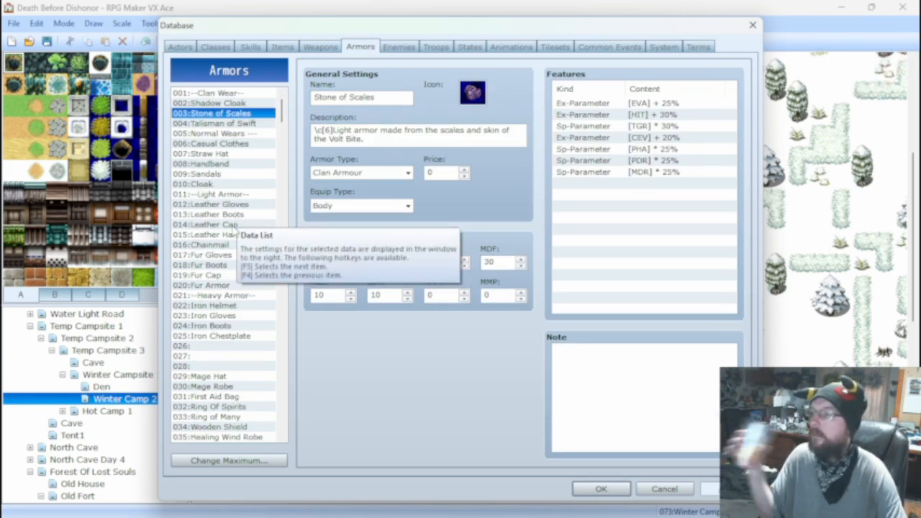
click(230, 245)
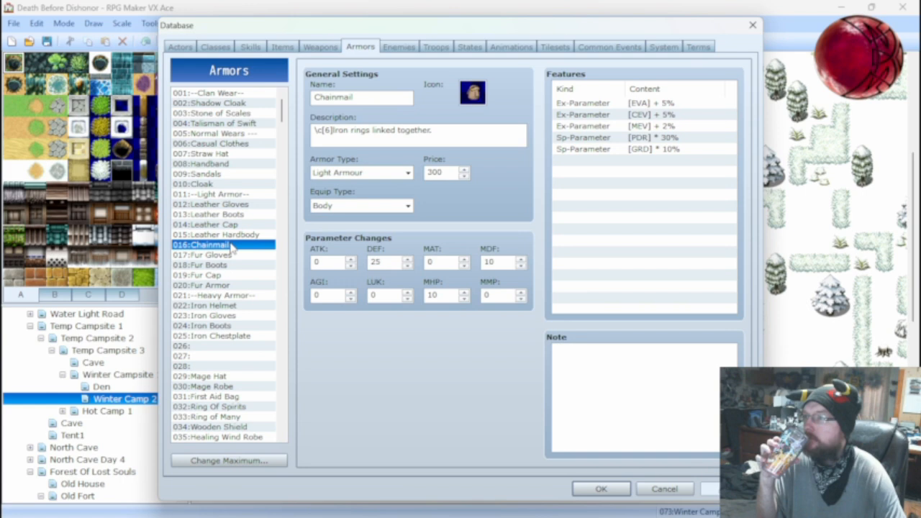
click(222, 286)
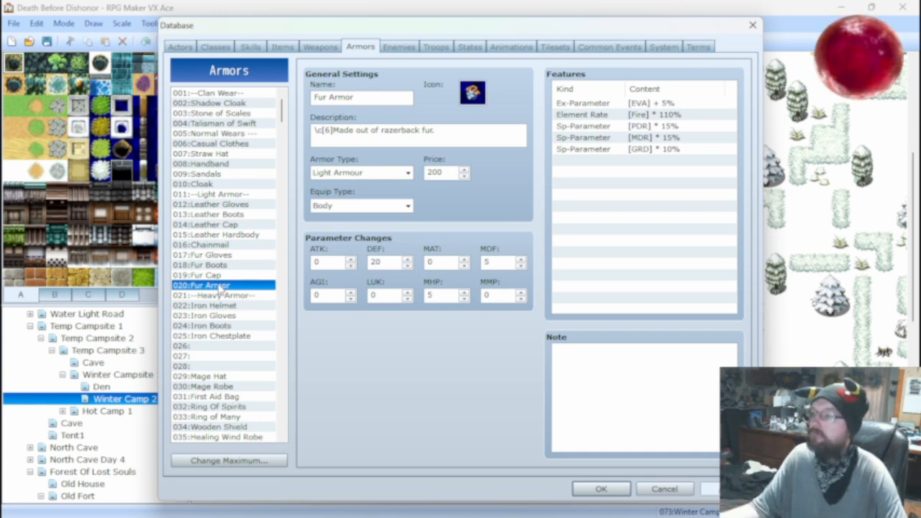
click(225, 336)
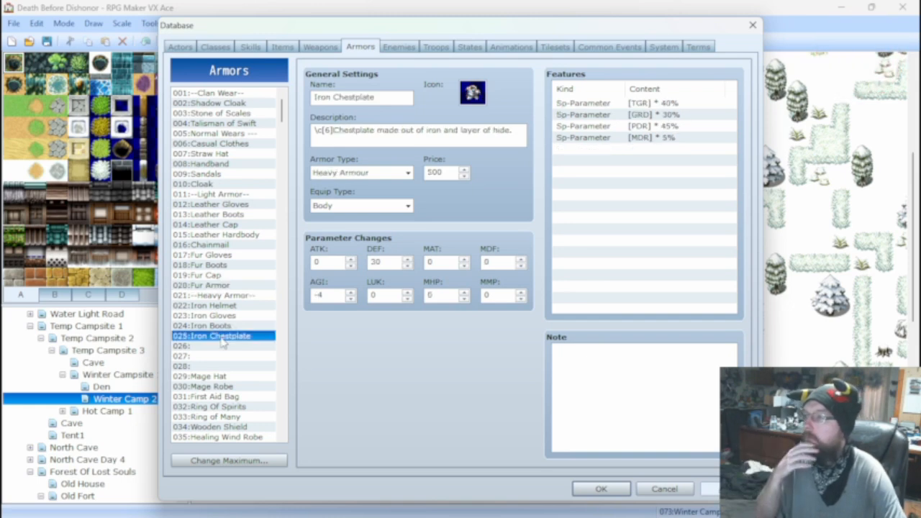
click(230, 286)
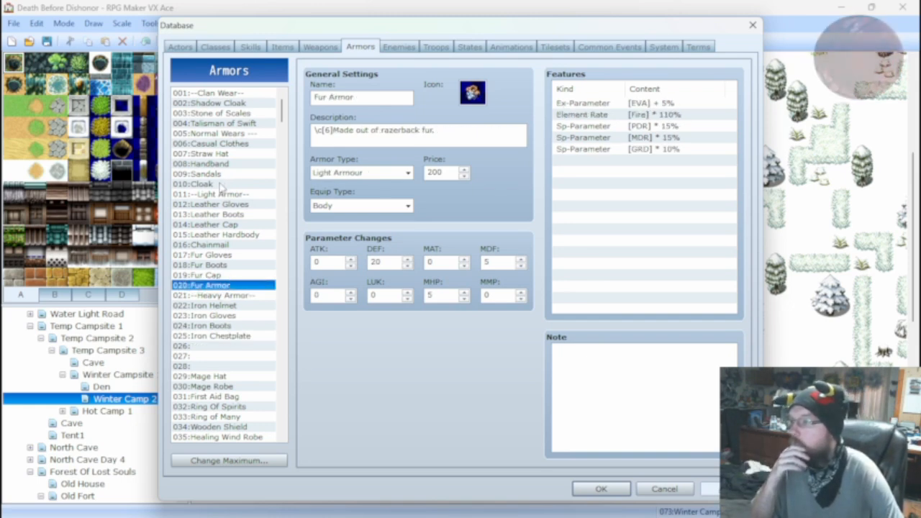
Inspect the armor entries for Wooden Shield, Healing Wind Robe, Hard Helmet, Berserker Helmet, Seer Helmet and Warriors Helmet.
scroll(244, 345, down, 2)
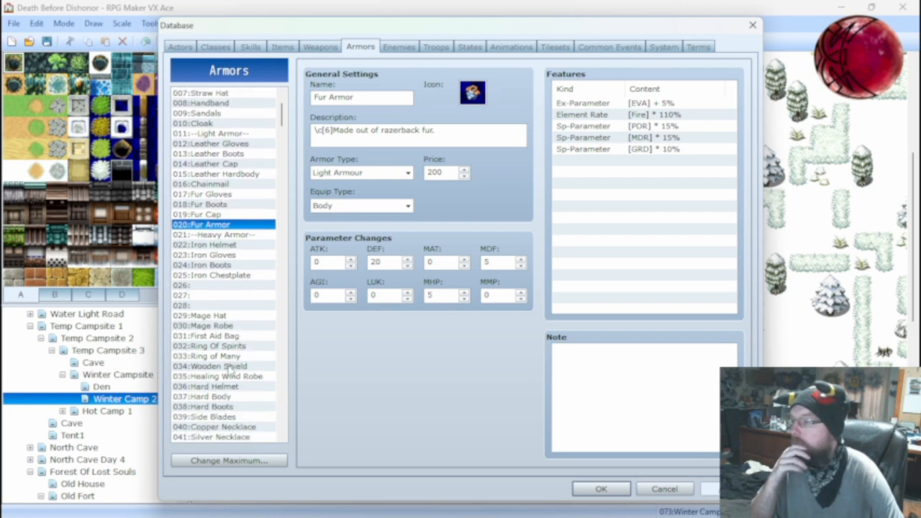
click(230, 366)
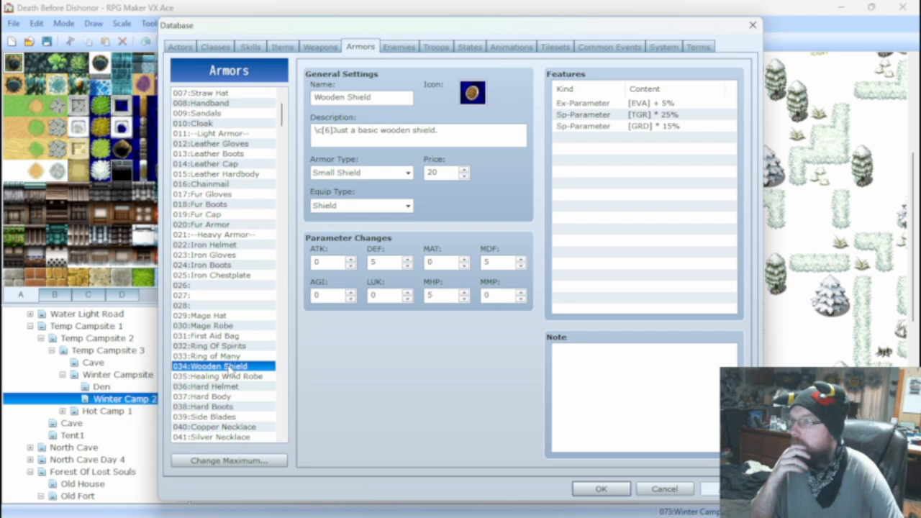
click(224, 376)
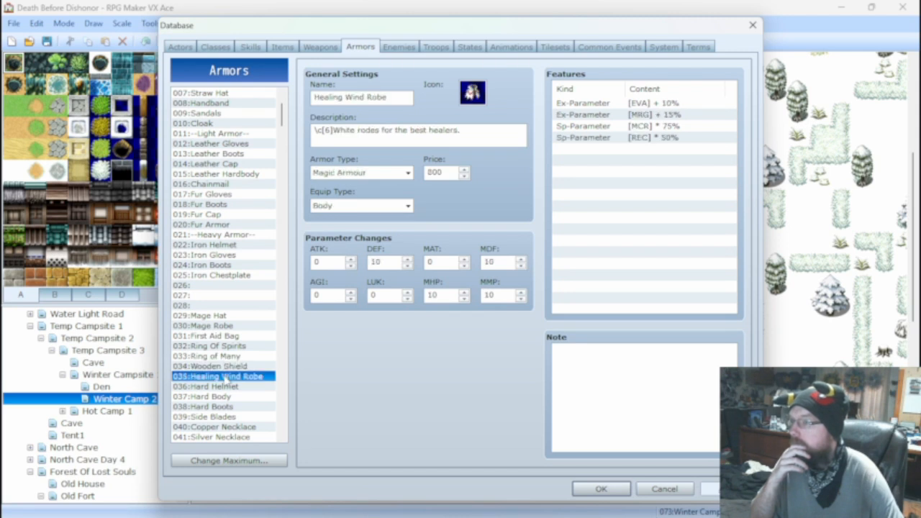
click(224, 385)
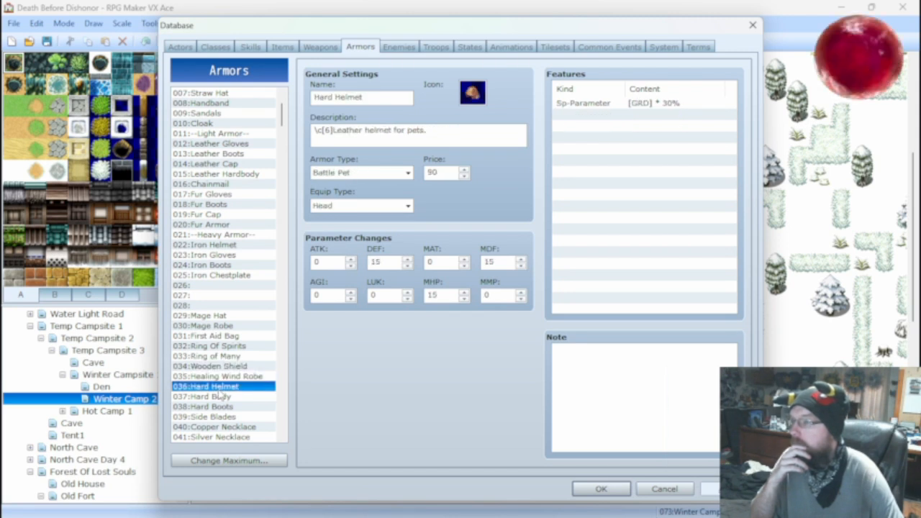
scroll(222, 395, down, 3)
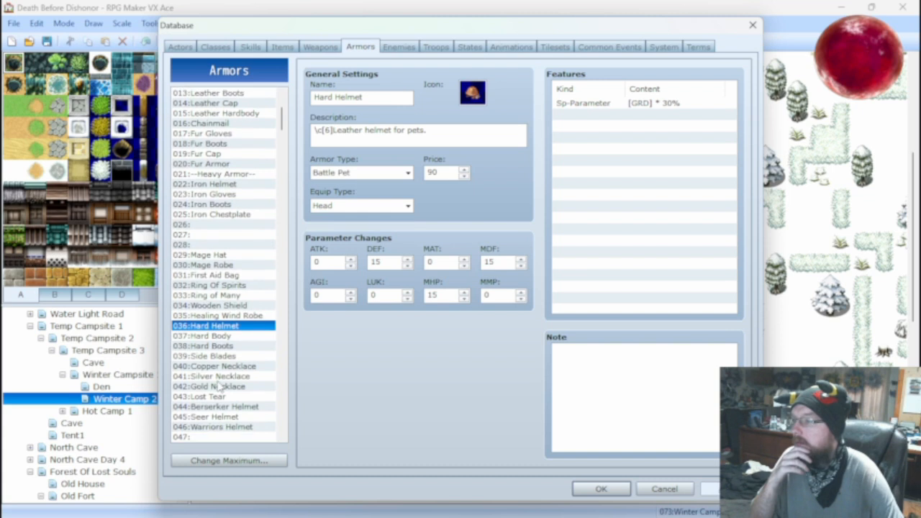
click(217, 379)
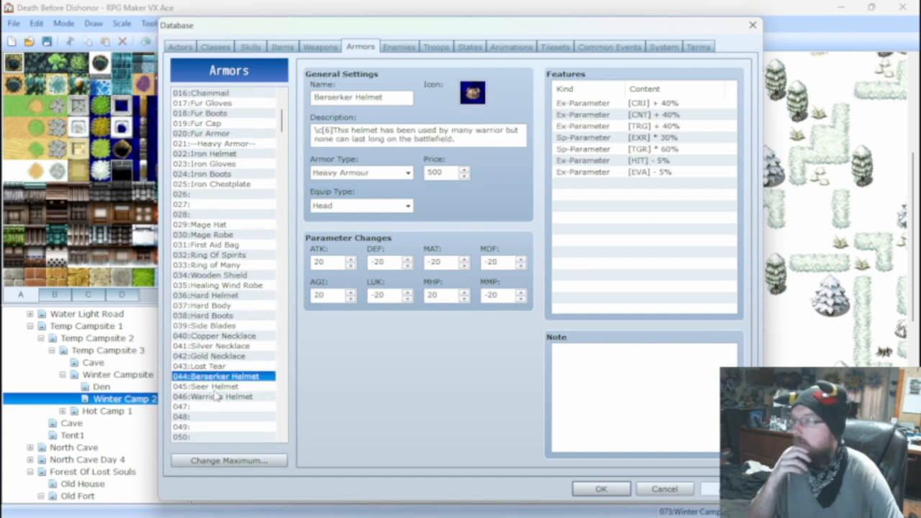
click(215, 390)
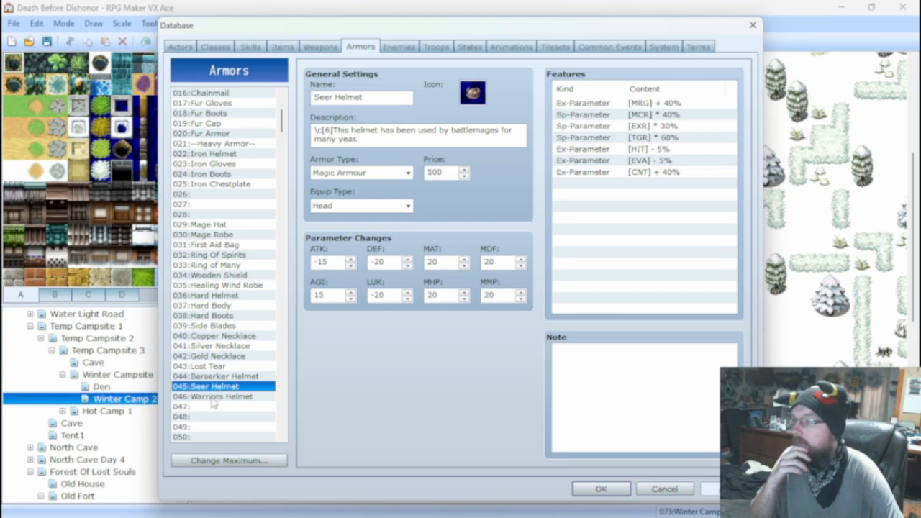
click(214, 398)
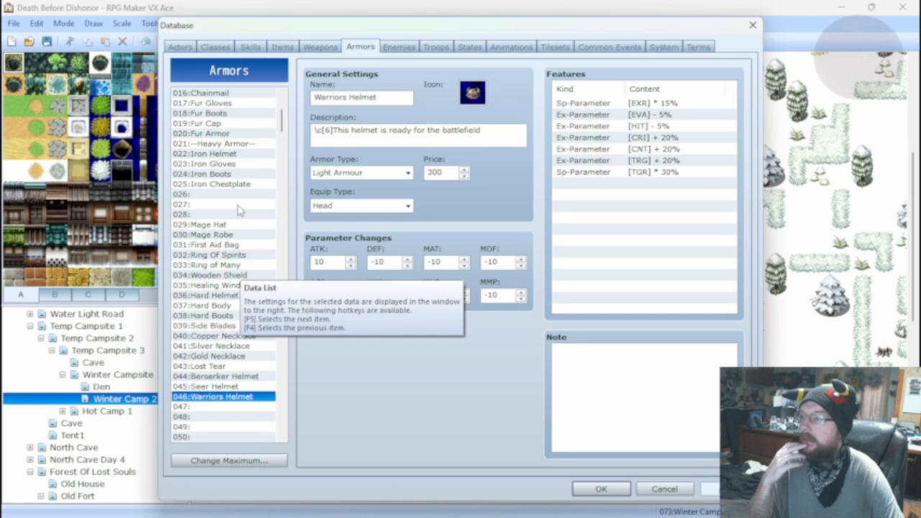
click(436, 46)
click(620, 99)
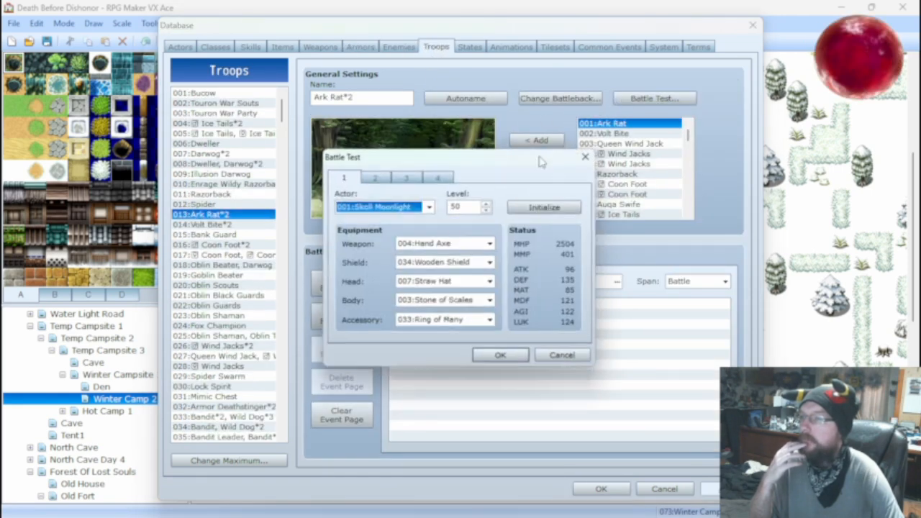
click(449, 302)
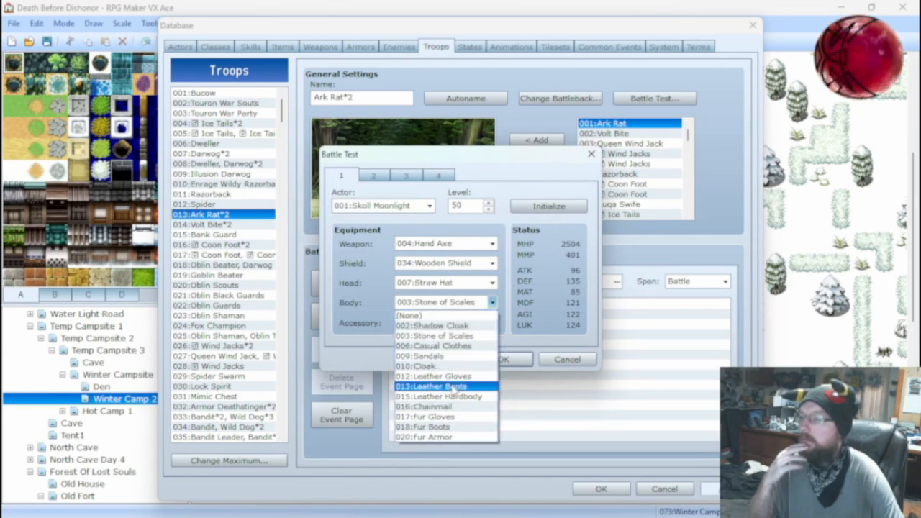
click(454, 346)
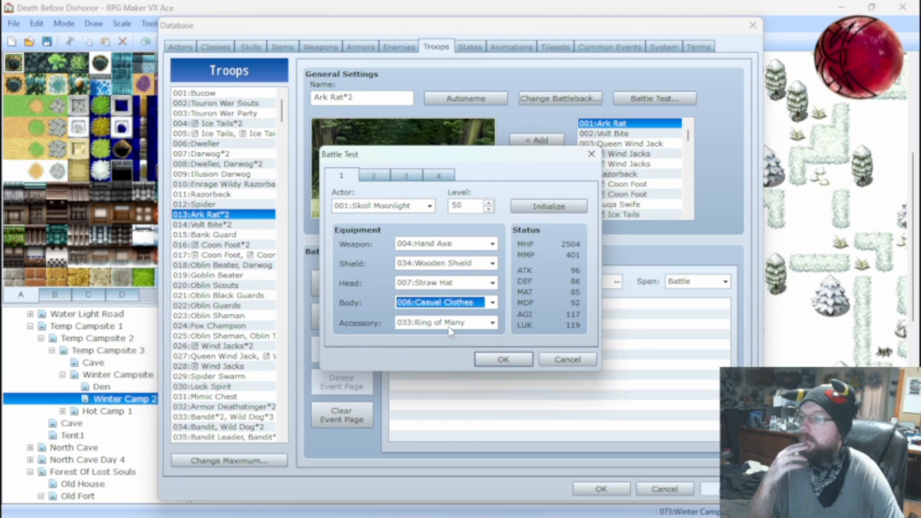
click(562, 362)
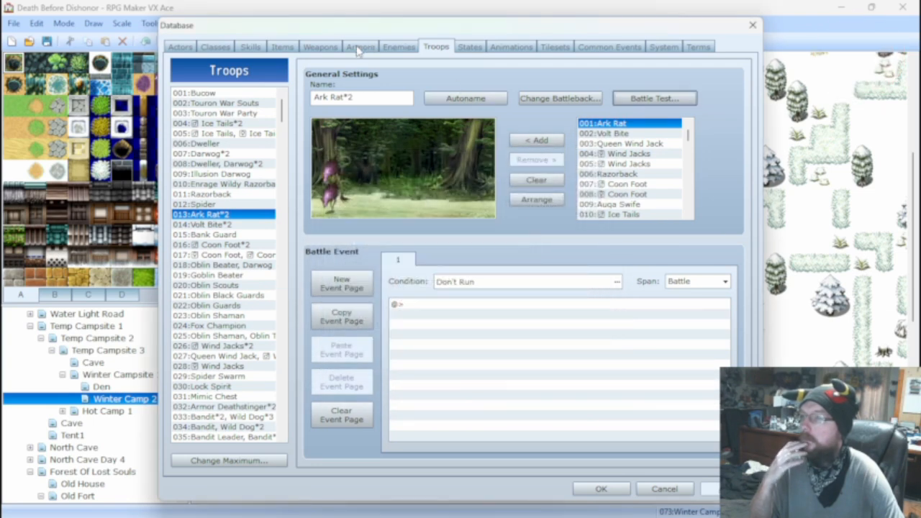
Inspect the parameters and features of armor 006 Casual Clothes.
click(282, 48)
click(359, 47)
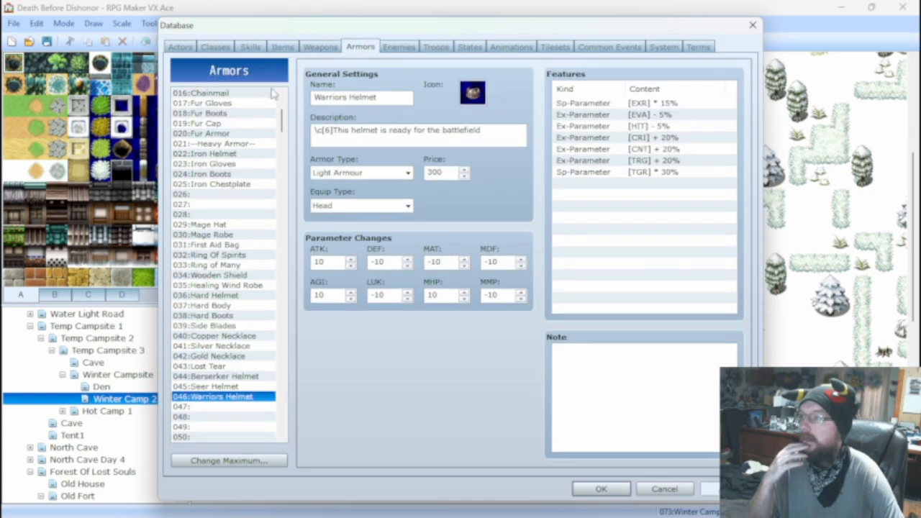
scroll(223, 128, up, 5)
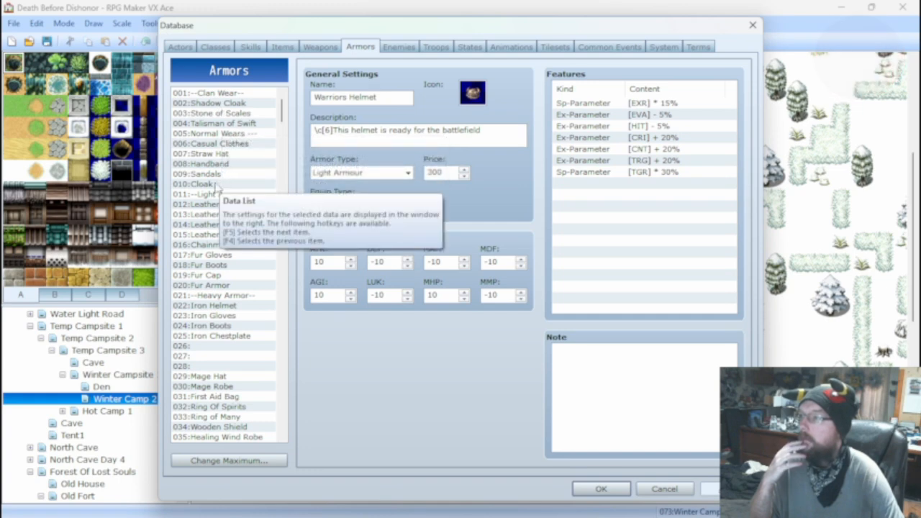
click(223, 144)
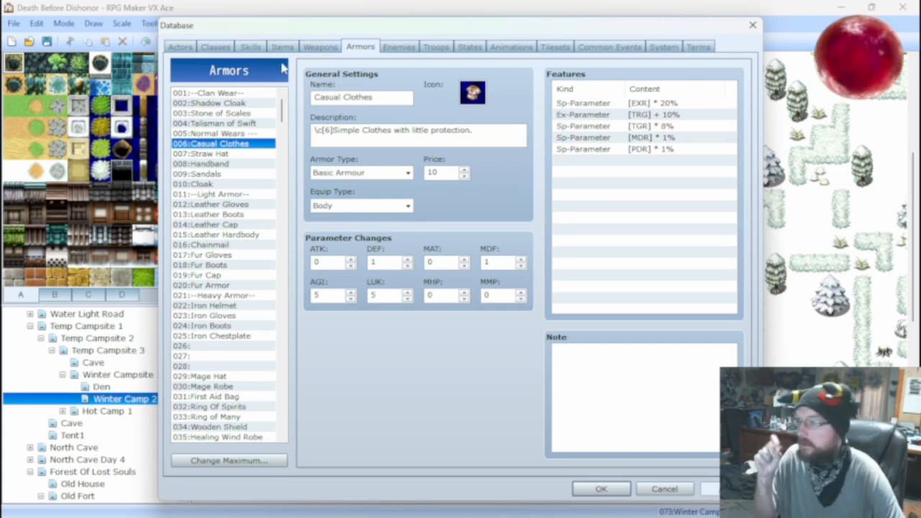
Set the battle test actor's weapon, shield, head, body and accessory to (None) for the Ark Rat*2 troop.
click(439, 48)
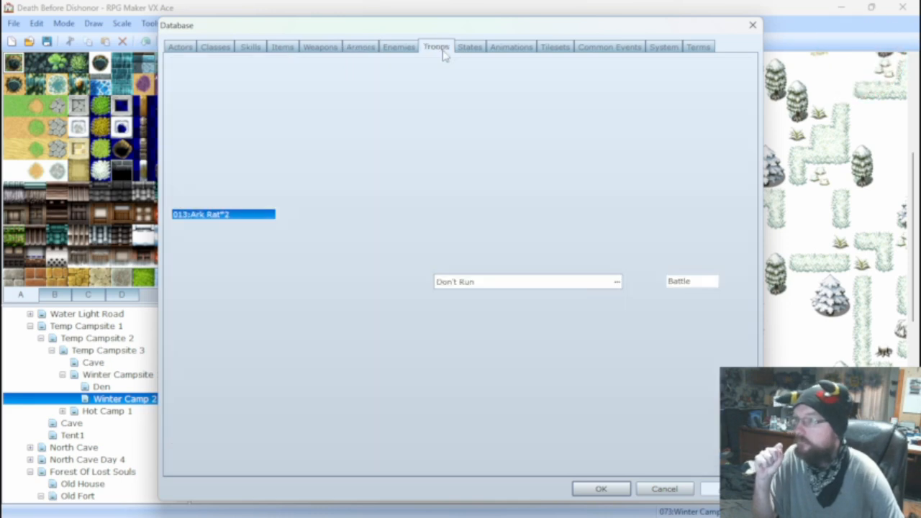
click(651, 99)
click(446, 243)
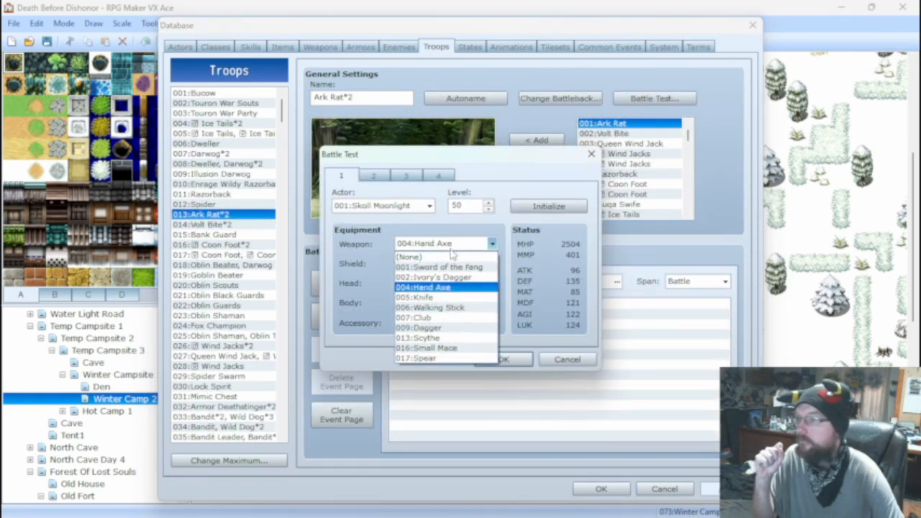
click(445, 255)
click(449, 264)
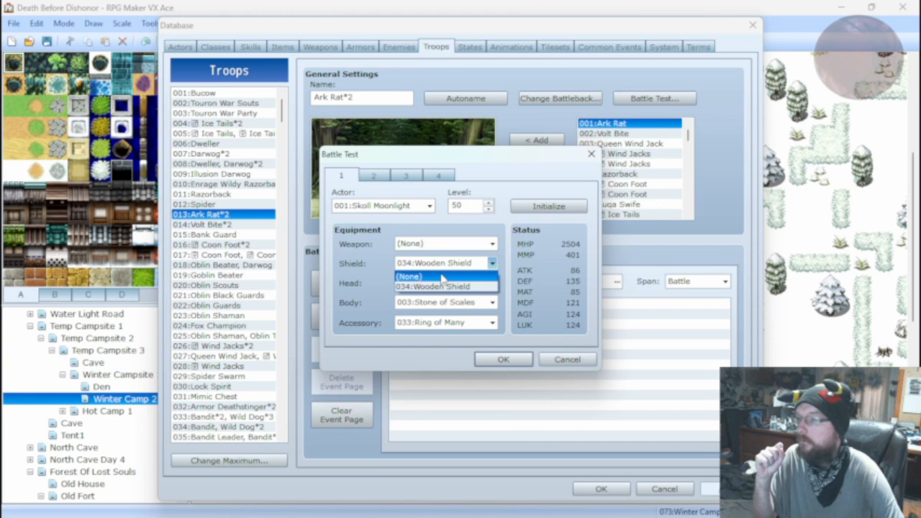
click(444, 274)
click(446, 283)
click(440, 293)
click(440, 302)
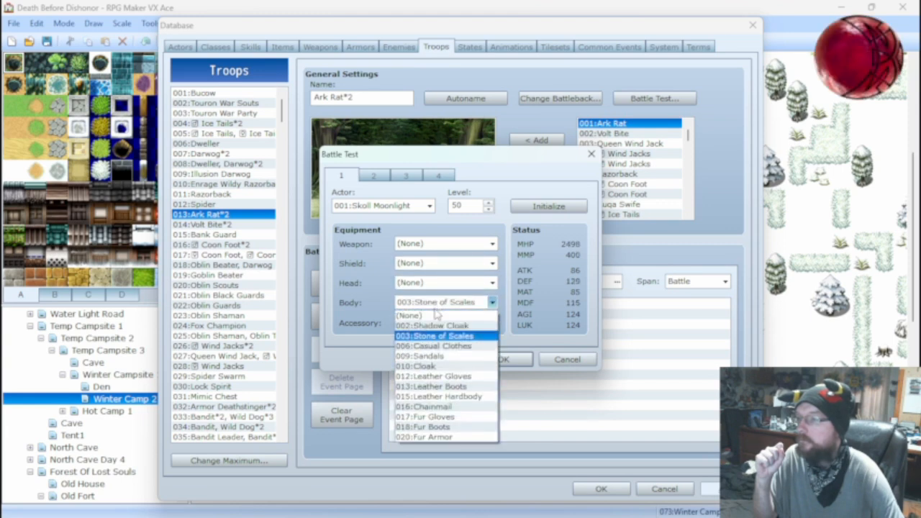
click(439, 313)
click(439, 322)
click(430, 335)
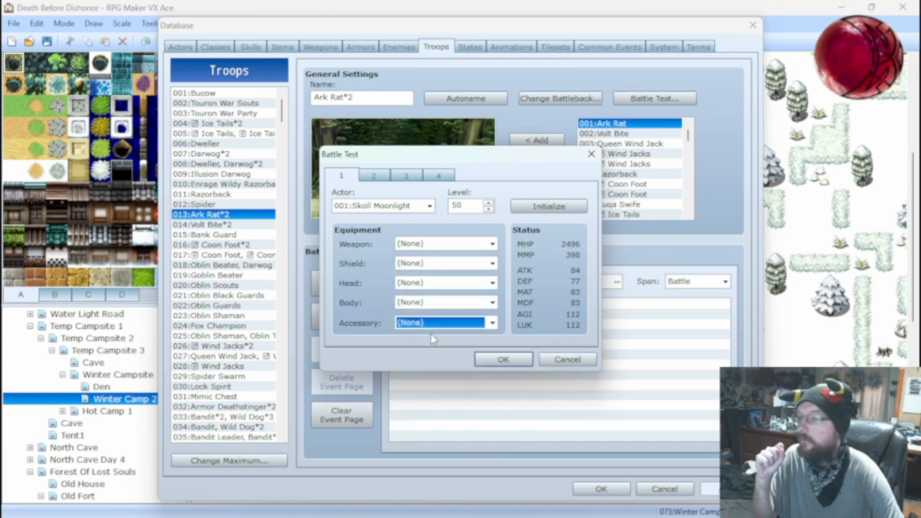
Set the battle test actor's level to 5 and start the Ark Rat*2 battle test.
double_click(471, 207)
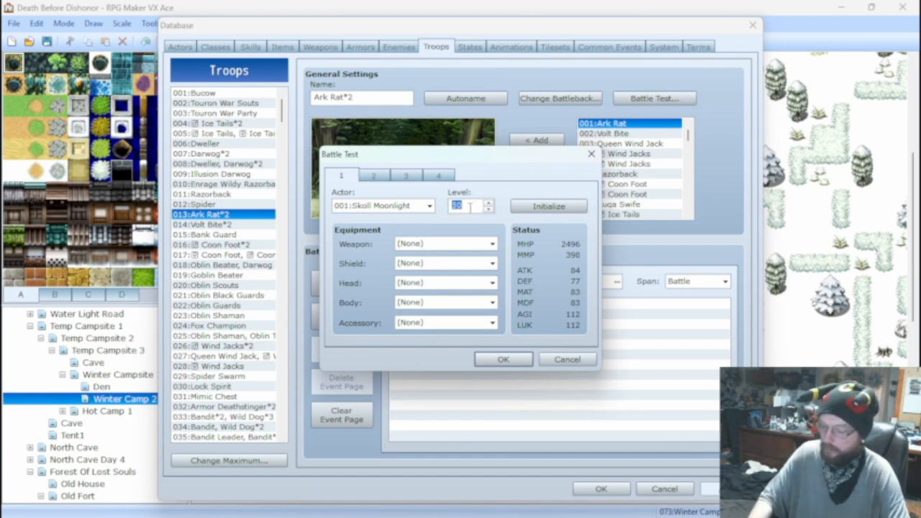
text(5)
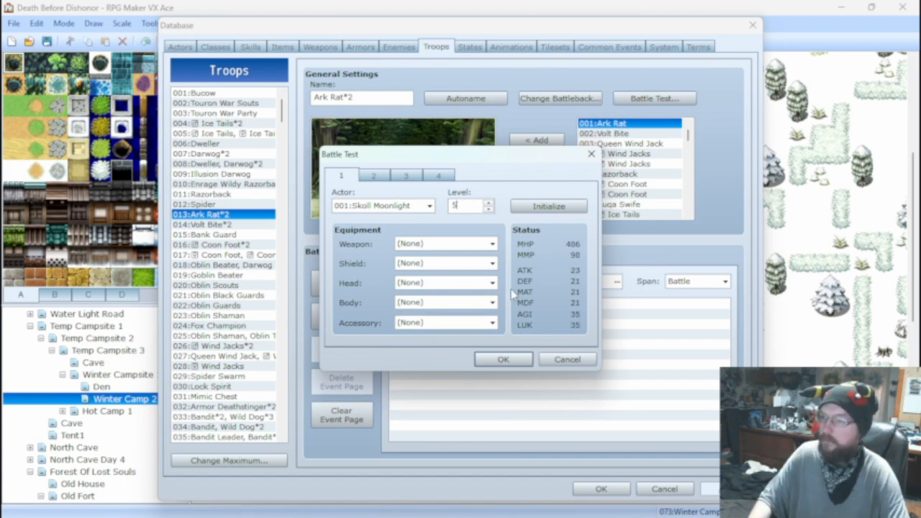
click(503, 360)
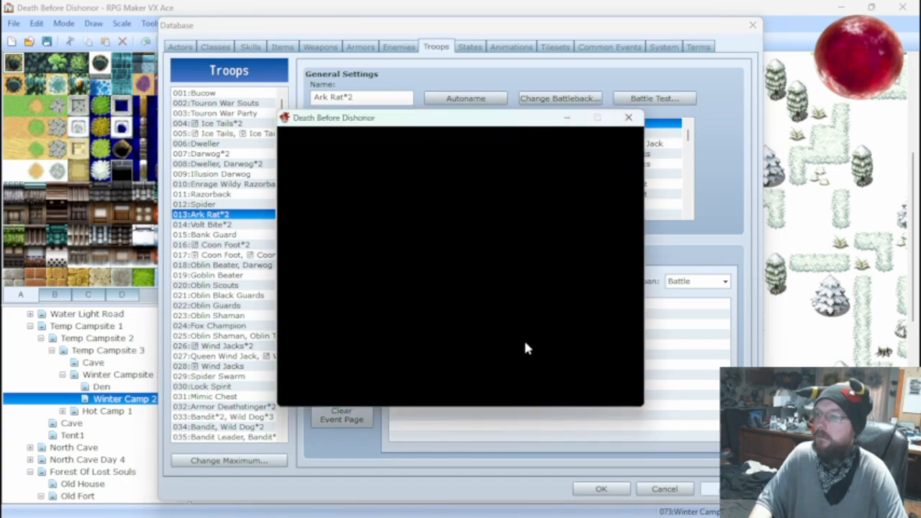
Fight the Ark Rat*2 battle test using the basic Attack each turn, and close the test.
key(Return)
key(Return)
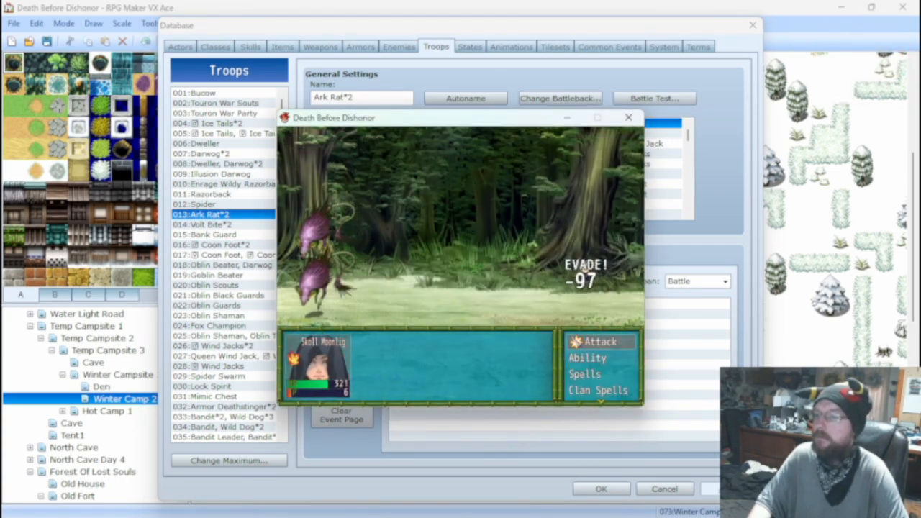
key(Return)
key(Return)
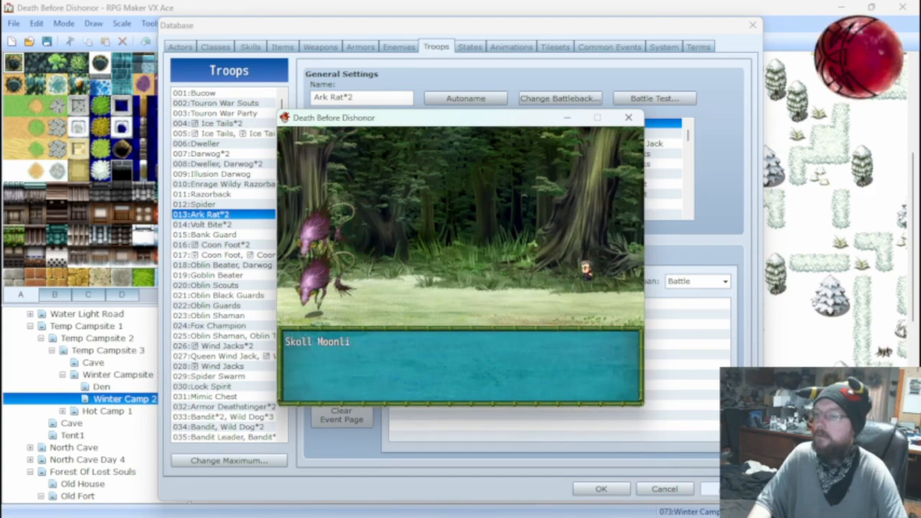
click(628, 118)
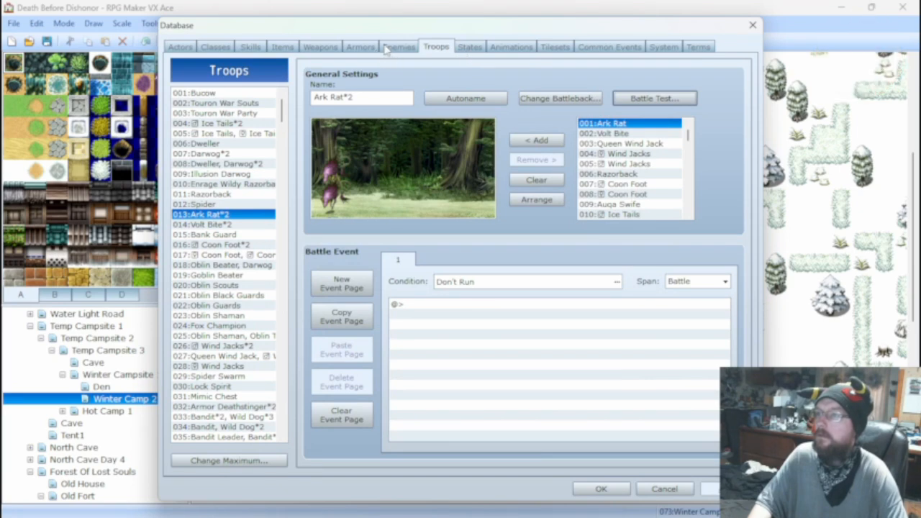
Compare skill 034 Bite with 029 Fire Shot, and set Fire Shot's damage formula to 25 * a.mat - b.mdf.
click(250, 47)
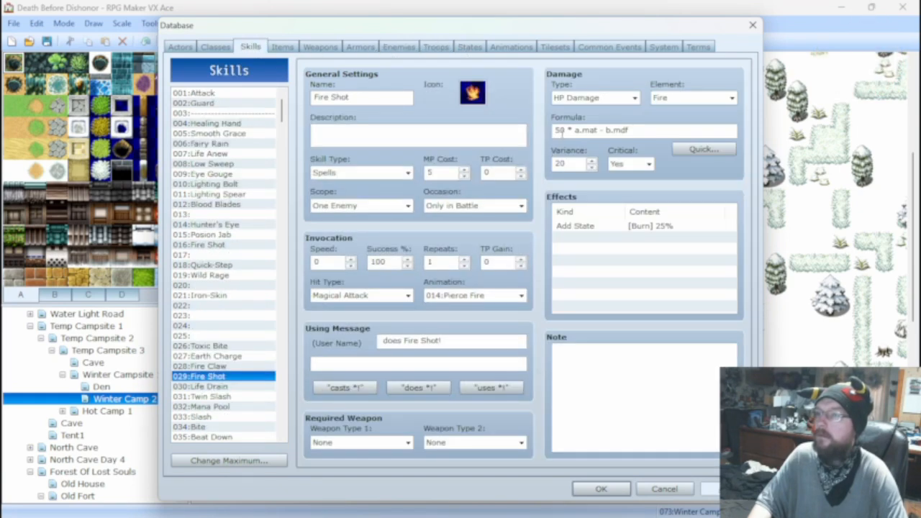
double_click(563, 130)
click(564, 130)
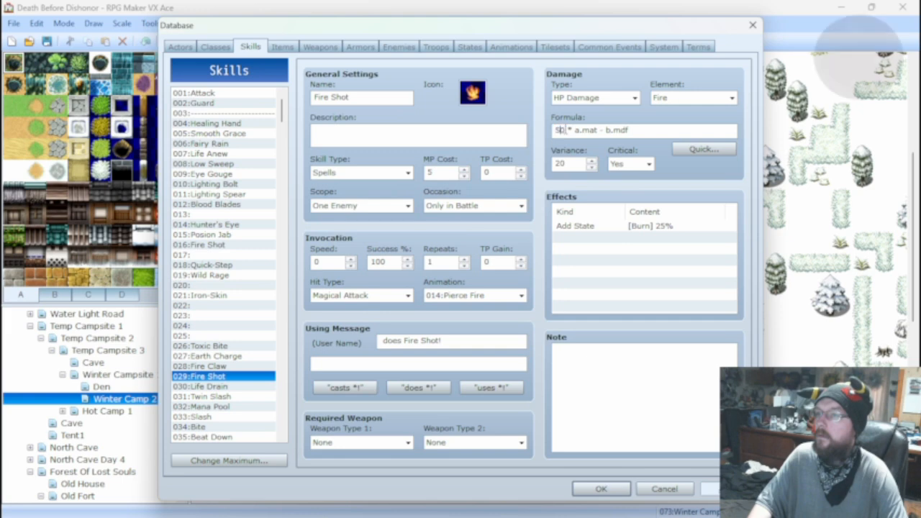
drag(566, 130, 554, 131)
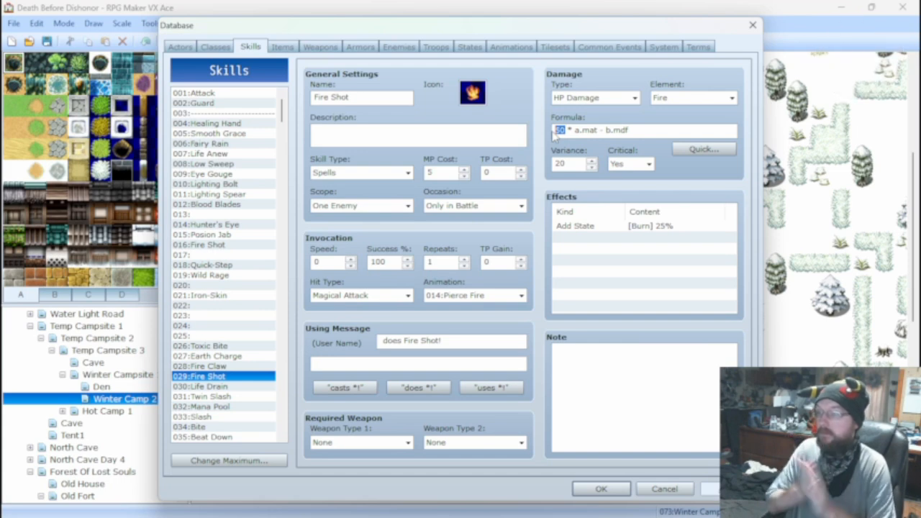
click(225, 427)
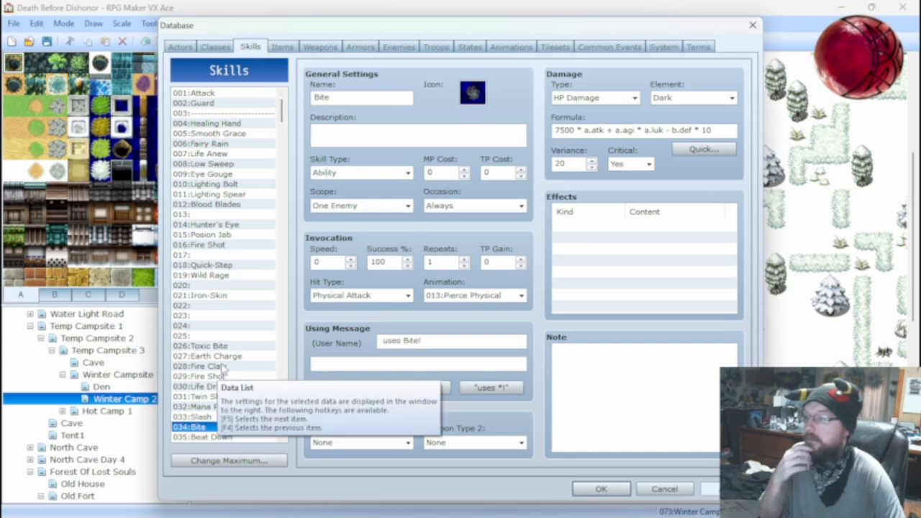
click(230, 376)
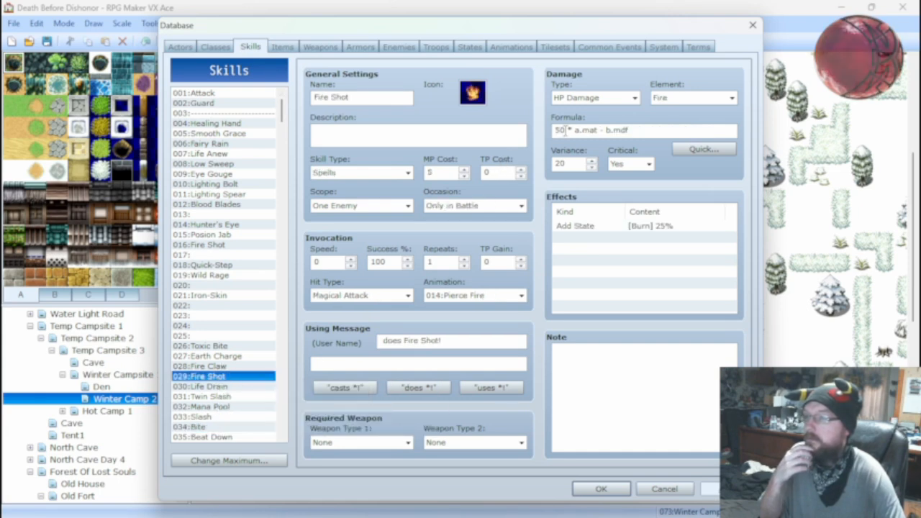
click(560, 130)
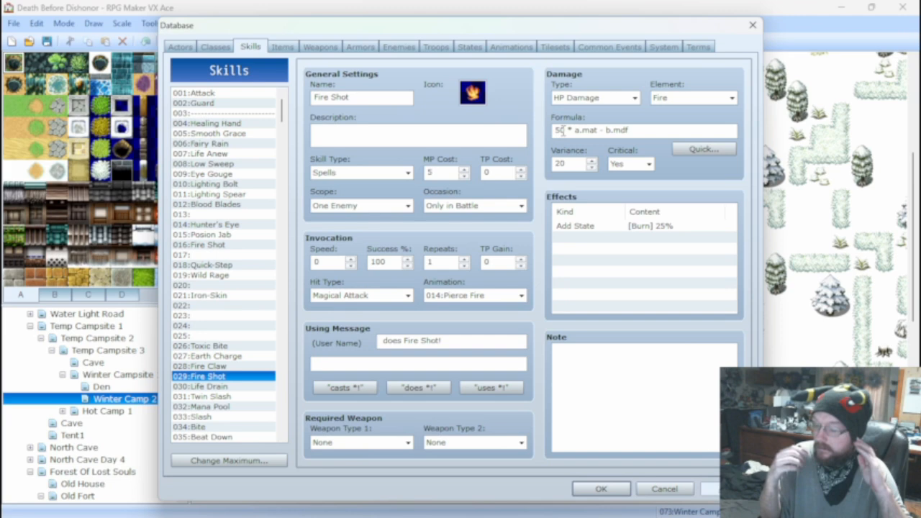
key(BackSpace)
key(BackSpace)
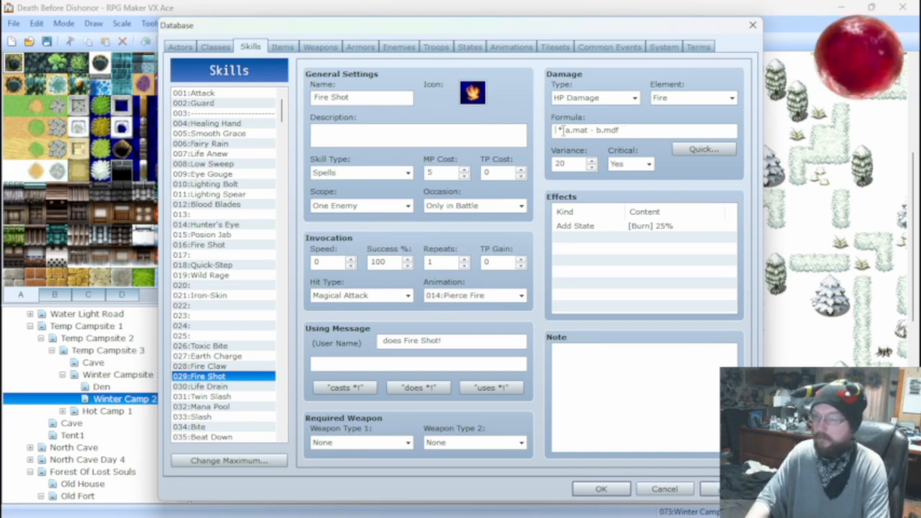
text(25)
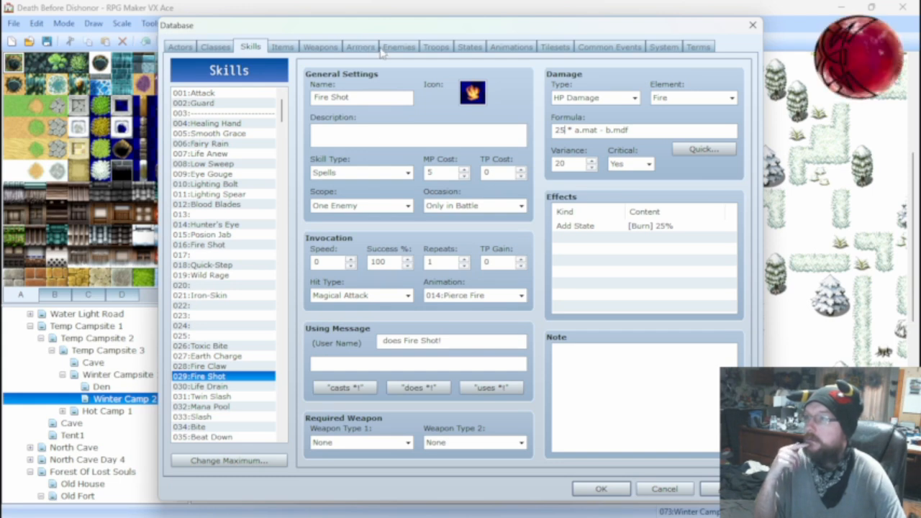
Set up a battle test for the Ice Tails*2 troop with weapon Sword of the Fang, no shield and head Warriors Helmet.
click(438, 47)
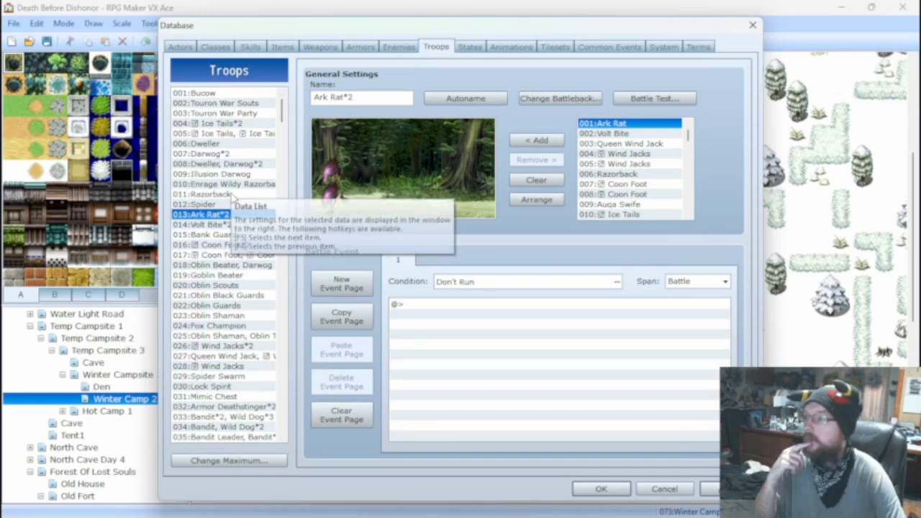
click(223, 123)
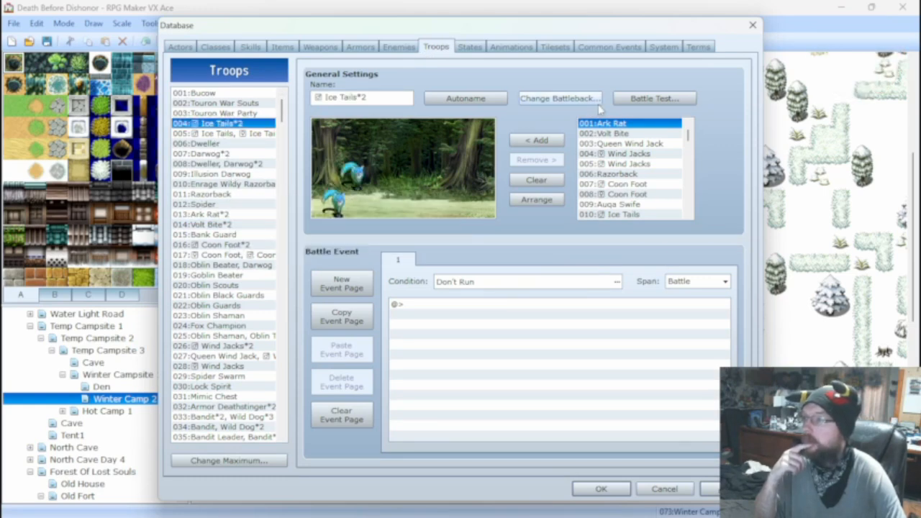
click(653, 97)
click(476, 244)
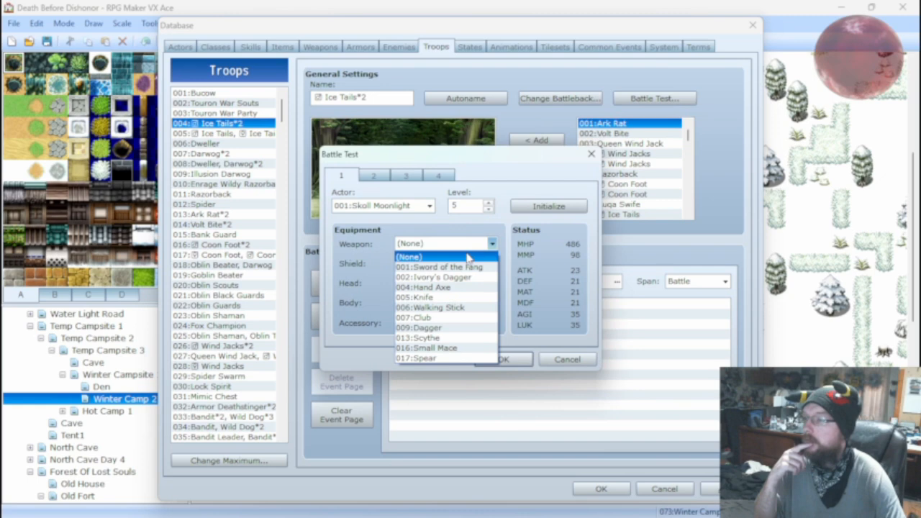
click(446, 267)
click(461, 263)
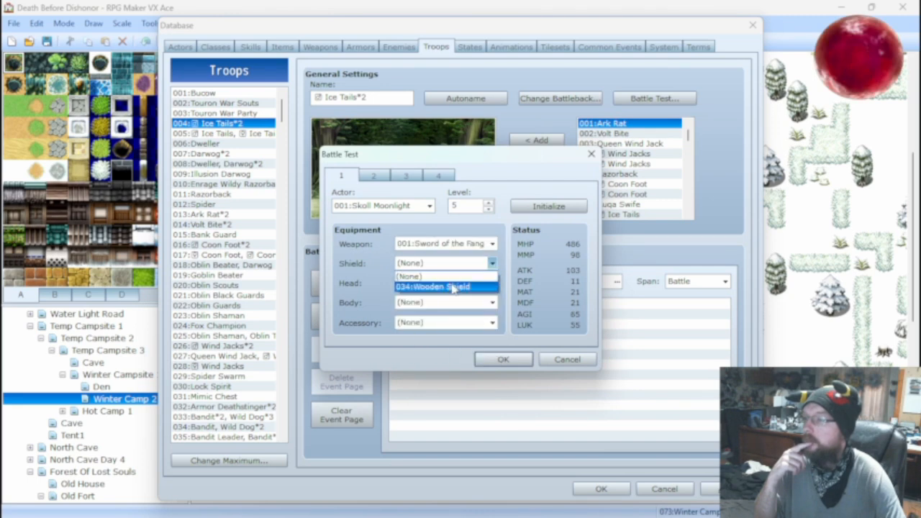
click(425, 277)
click(460, 282)
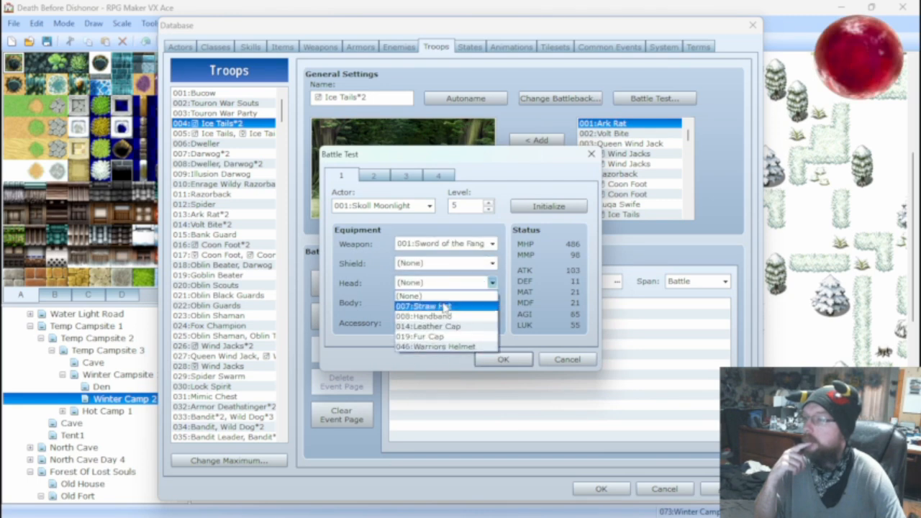
click(446, 336)
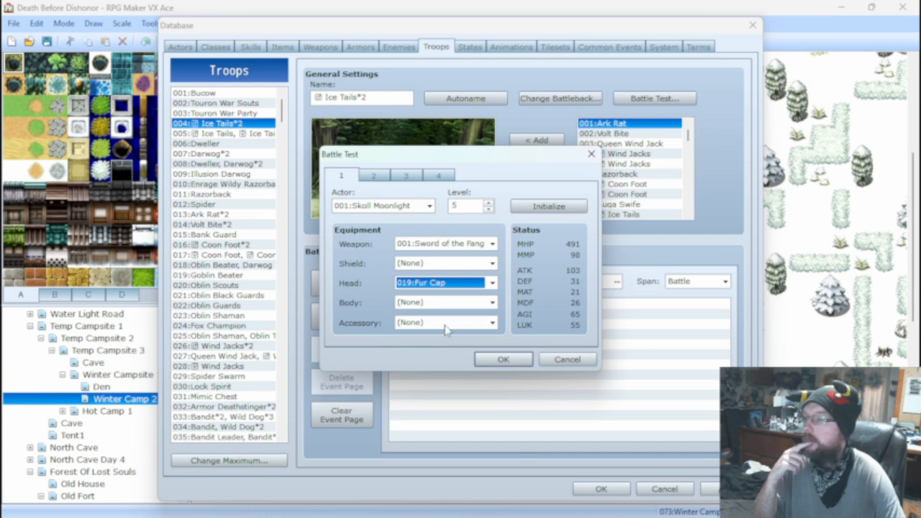
click(446, 282)
click(439, 344)
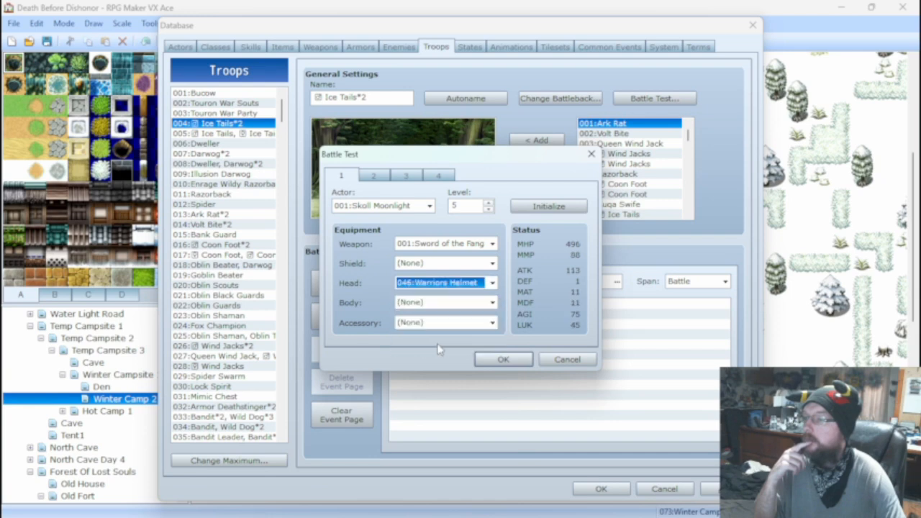
Equip the battle test actor with body Stone of Scales and accessory Talisman of Swift.
click(441, 303)
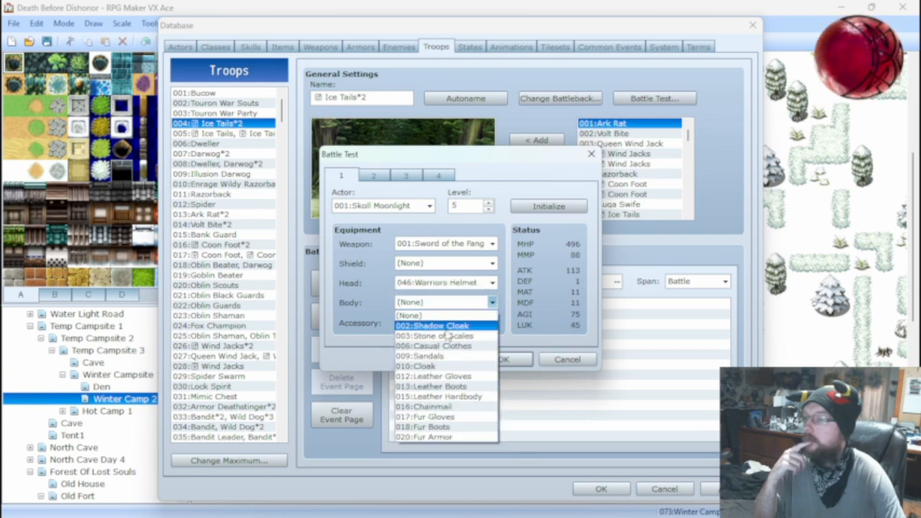
click(446, 336)
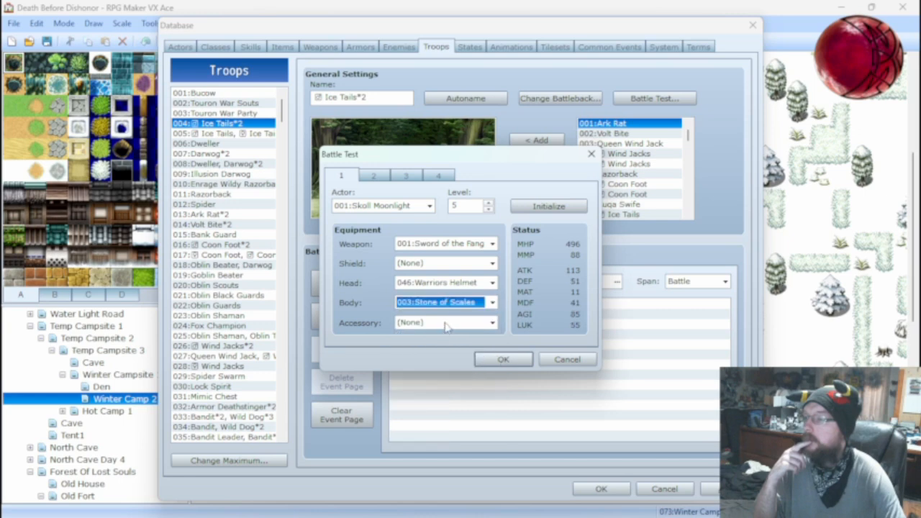
click(447, 323)
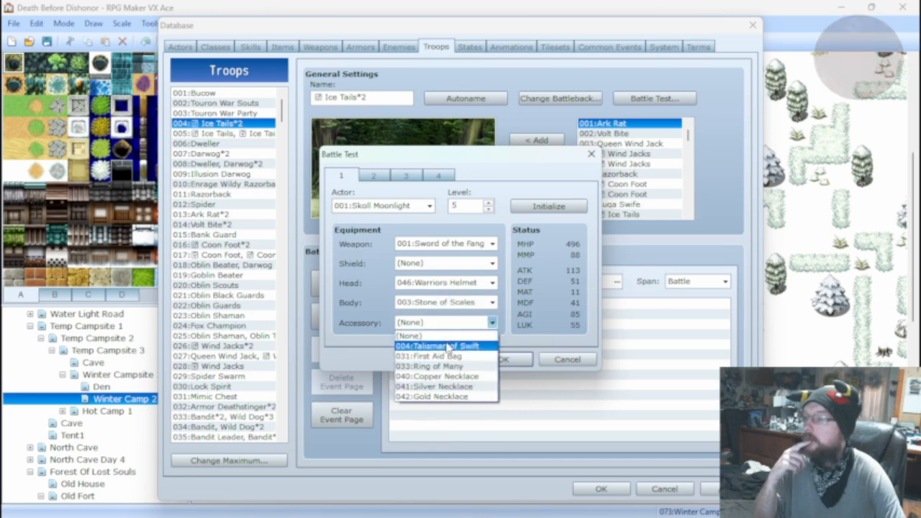
click(448, 347)
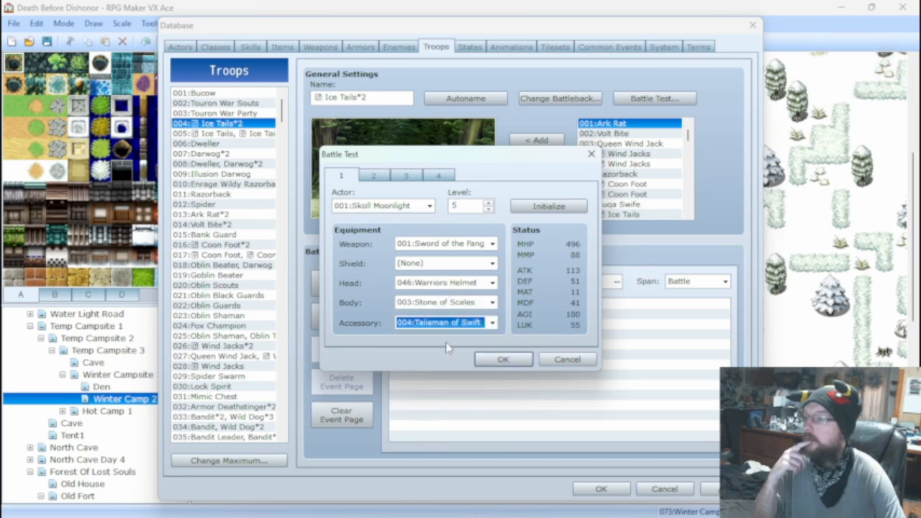
Run the Ice Tails*2 battle test, use the basic Attack on an enemy, and close the test.
click(503, 359)
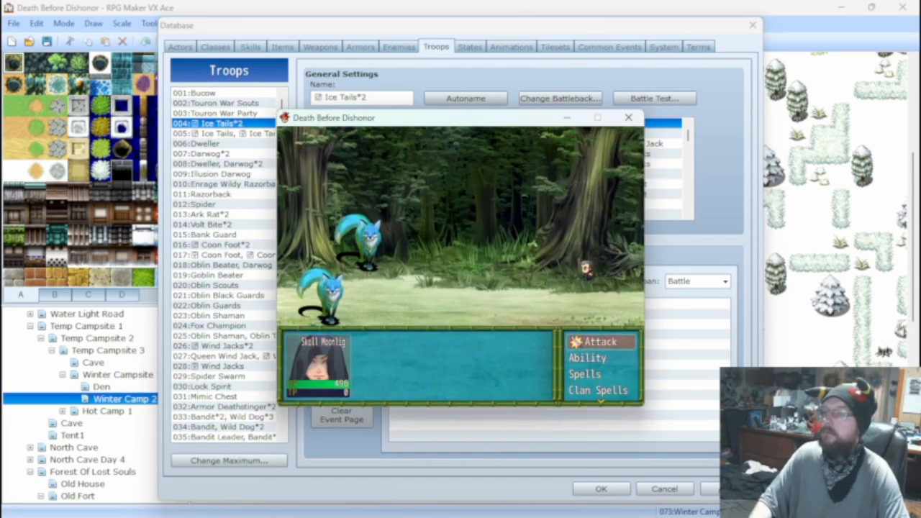
key(Return)
key(Return)
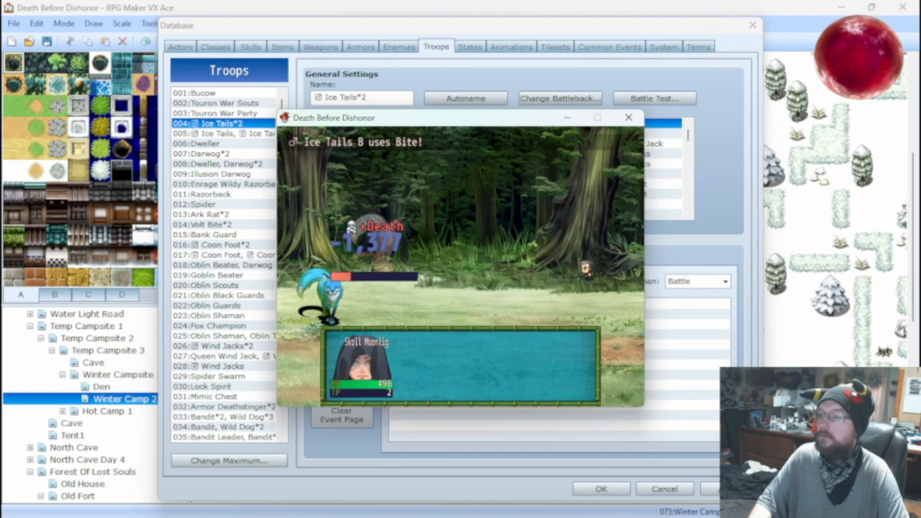
click(628, 117)
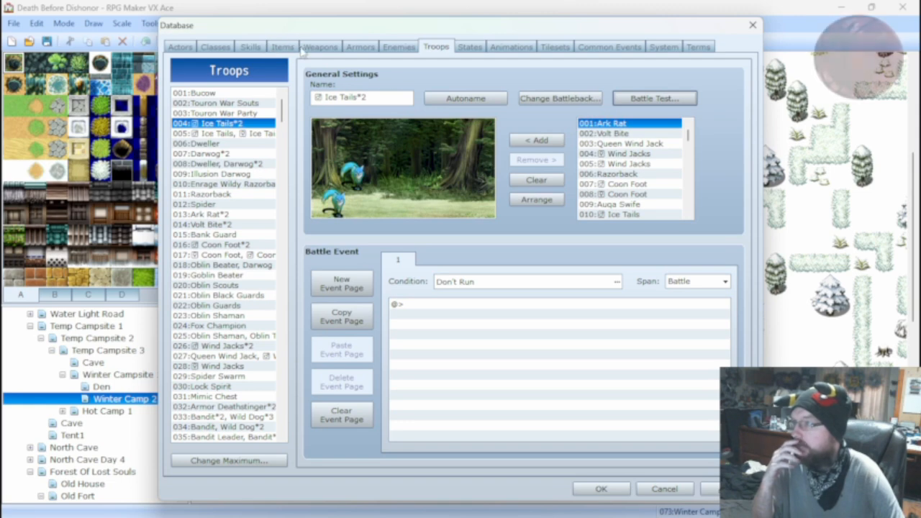
Inspect the parameters and features of the armors Shadow Cloak, Stone of Scales and Talisman of Swift.
click(367, 49)
click(245, 105)
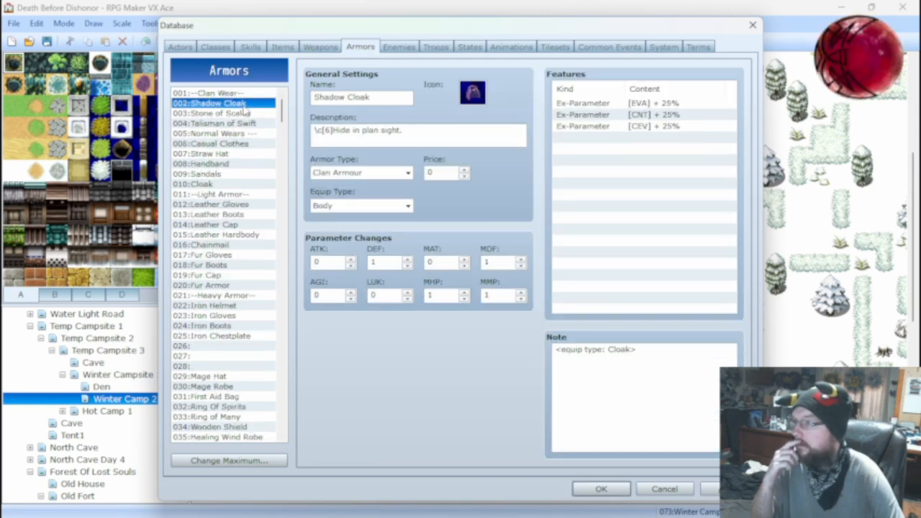
click(243, 114)
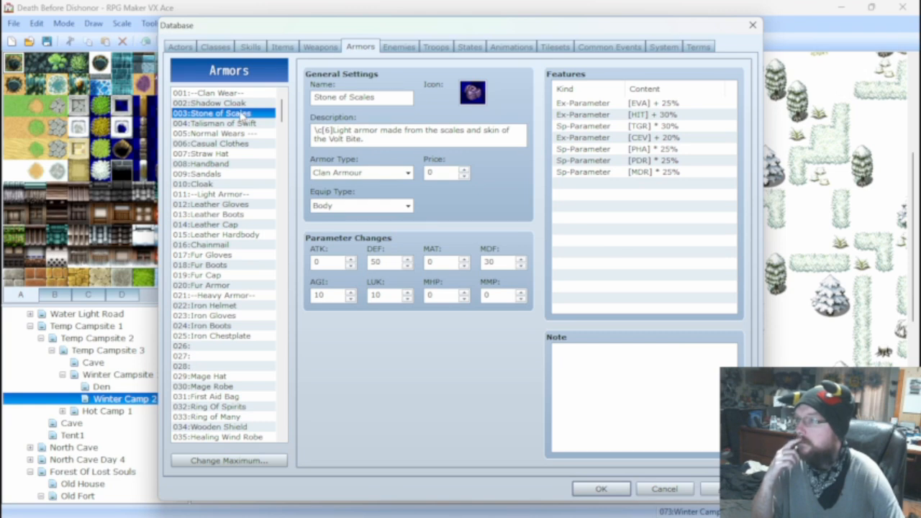
click(243, 123)
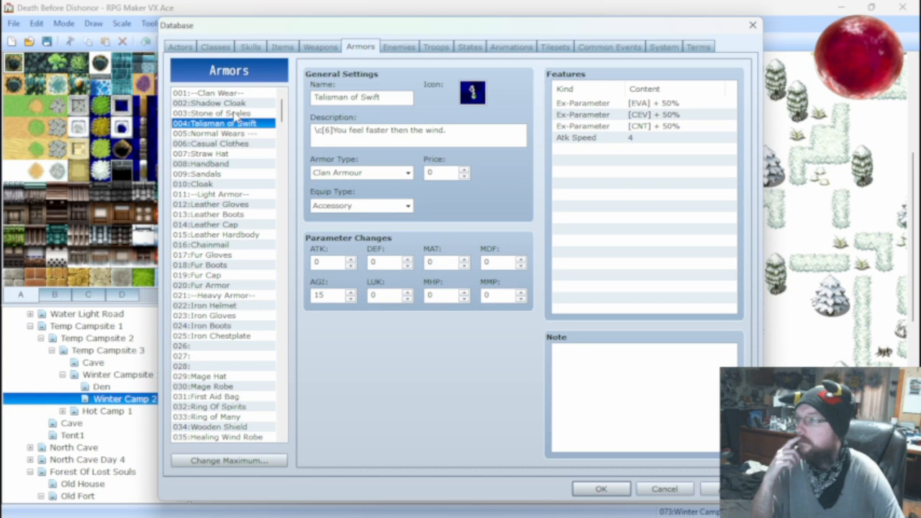
click(238, 114)
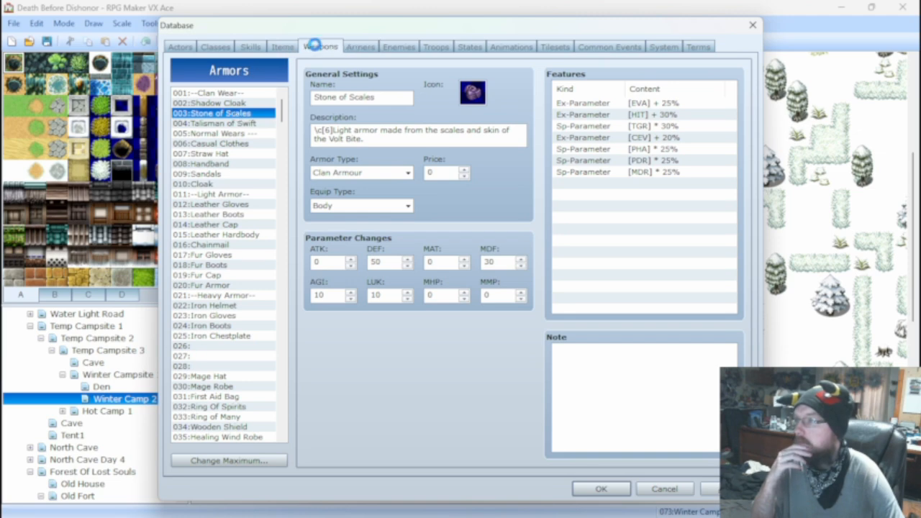
Examine the parameters and features of the weapon Sword of the Fang and the armor Iron Chestplate.
click(320, 47)
click(255, 94)
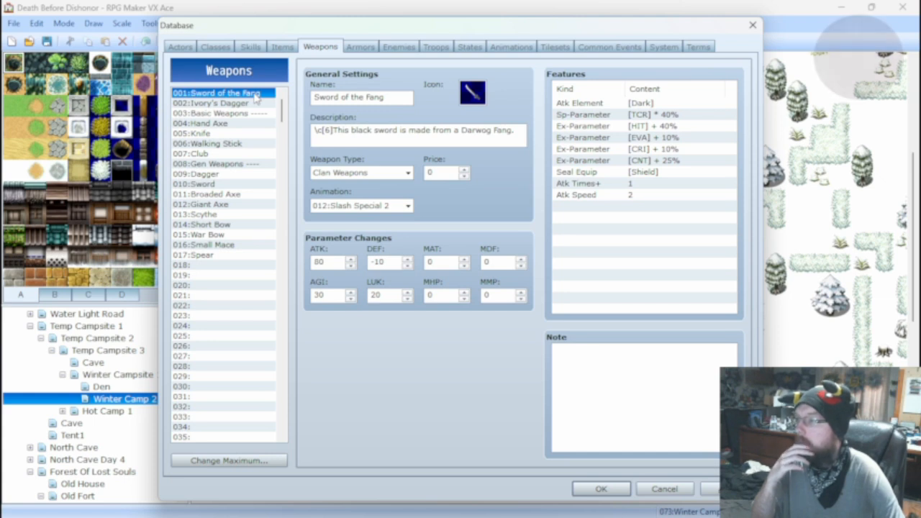
click(361, 47)
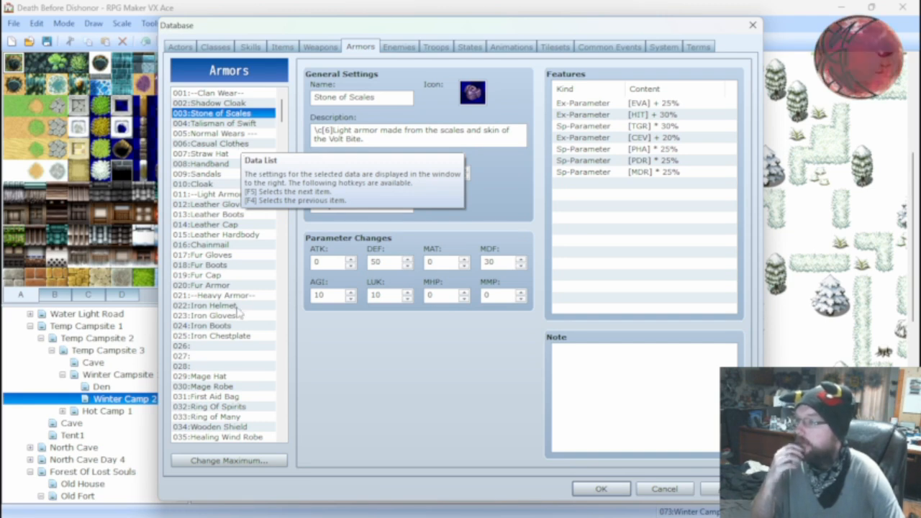
click(224, 337)
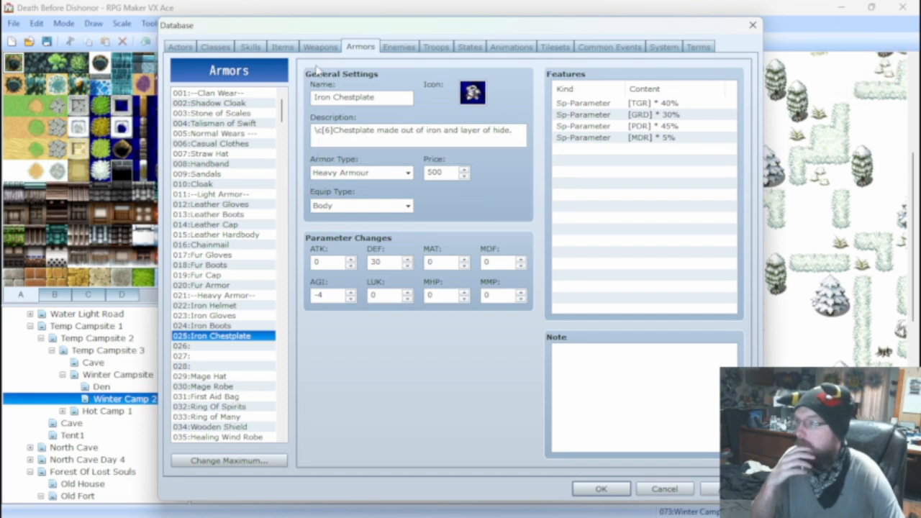
Compare the damage formulas and settings of the skills 028 Fire Claw and 029 Fire Shot.
click(263, 46)
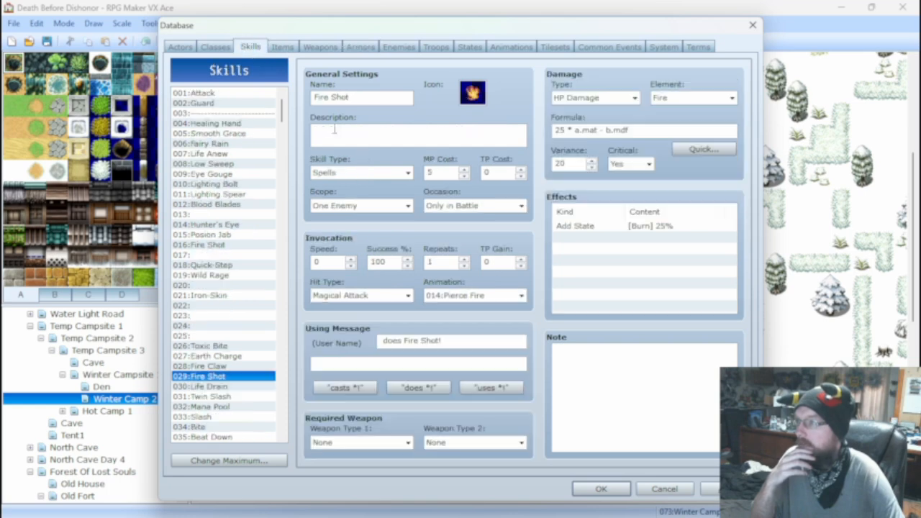
click(225, 367)
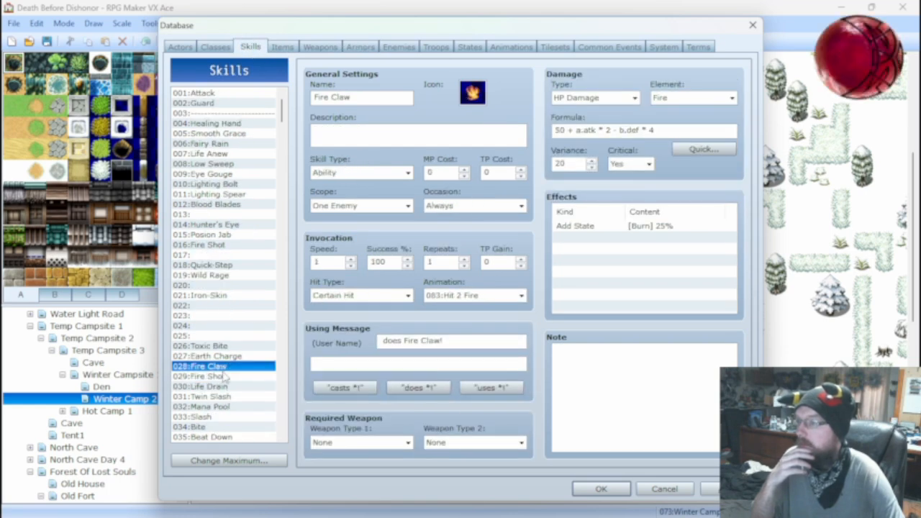
click(216, 376)
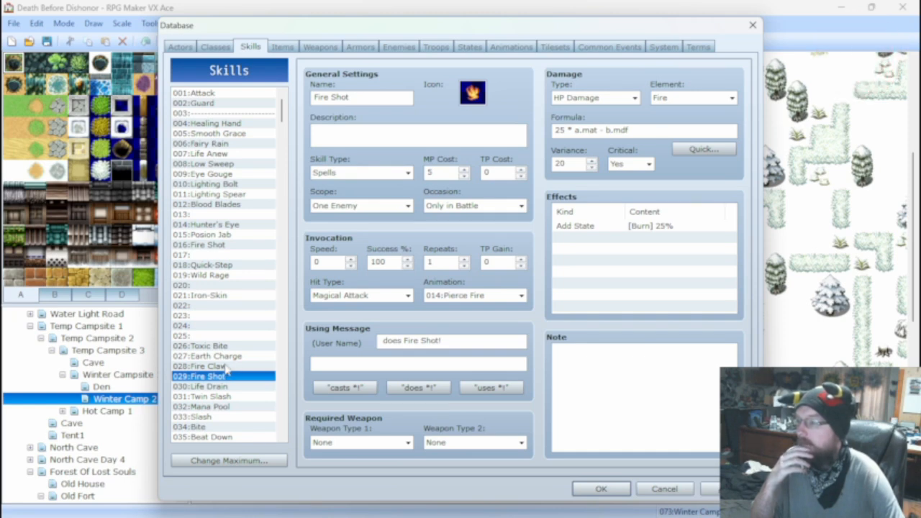
Open the battle test setup for the Ice Tails*2 troop and set Skoll Moonlight's level to 40.
click(226, 367)
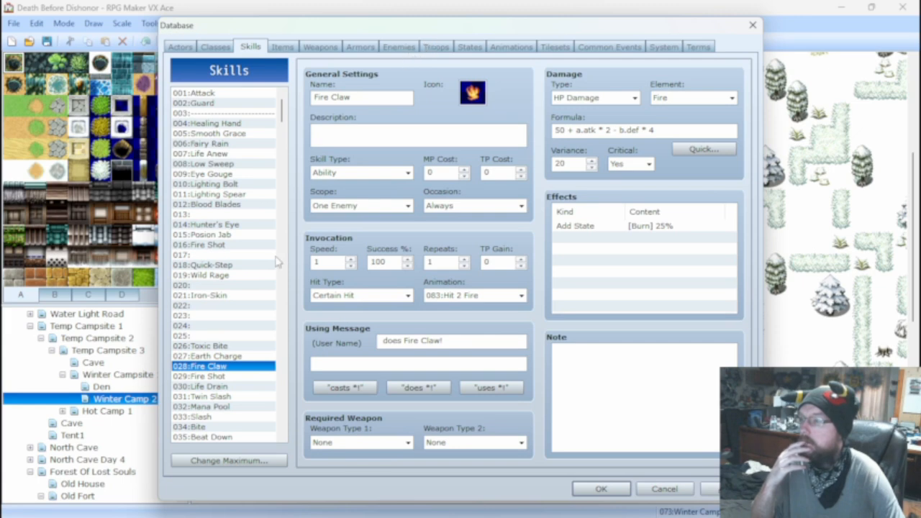
click(436, 48)
click(654, 98)
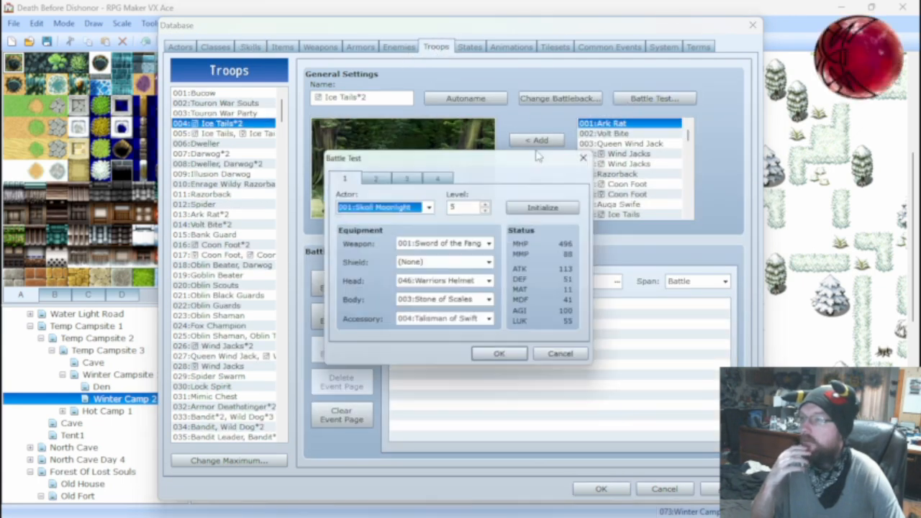
click(461, 302)
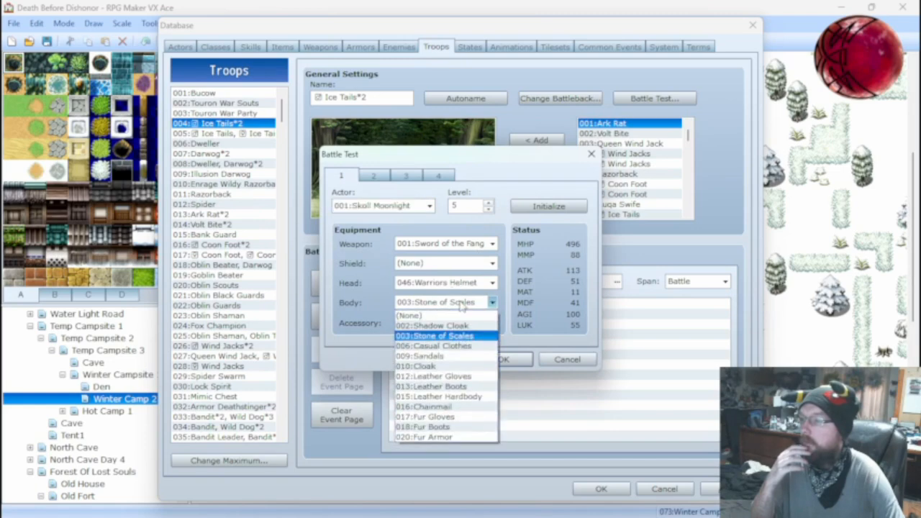
click(461, 306)
click(462, 206)
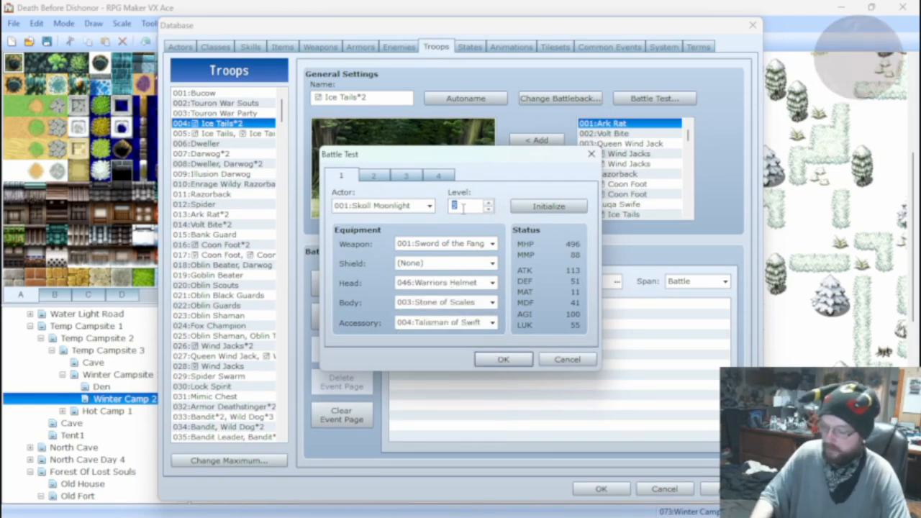
text(40)
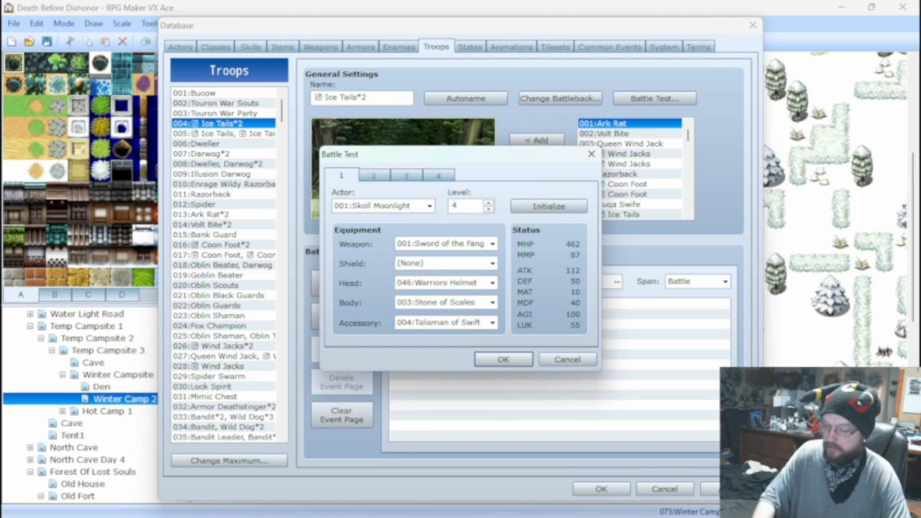
Equip Skoll Moonlight with the Hand Axe, Wooden Shield, Leather Hardbody and Silver Necklace for the battle test.
click(458, 244)
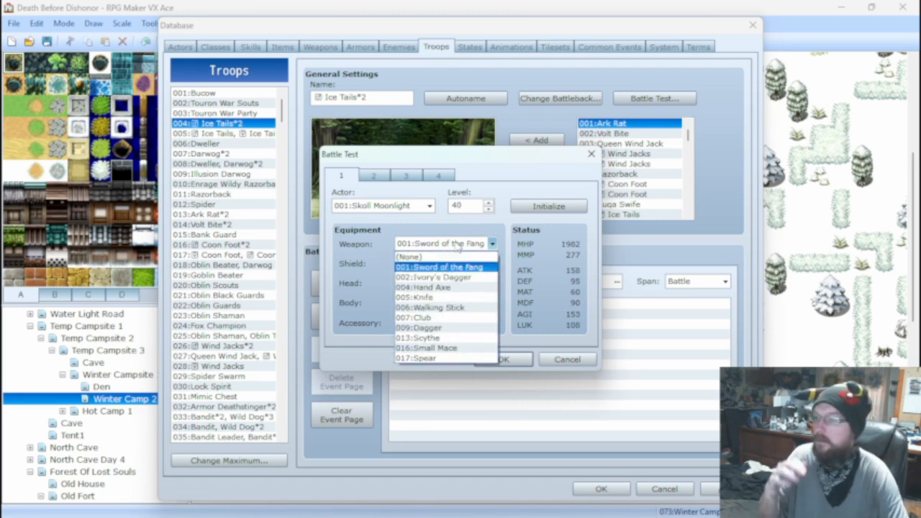
click(446, 287)
click(447, 263)
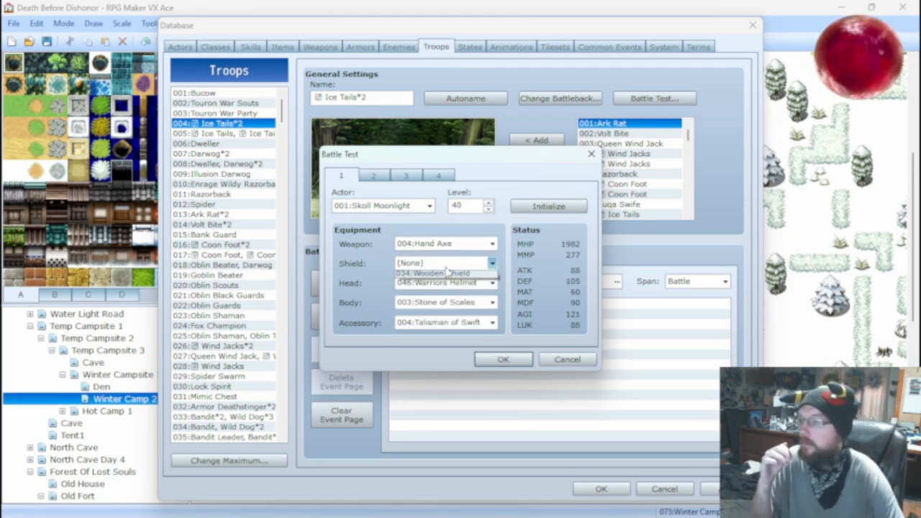
click(440, 284)
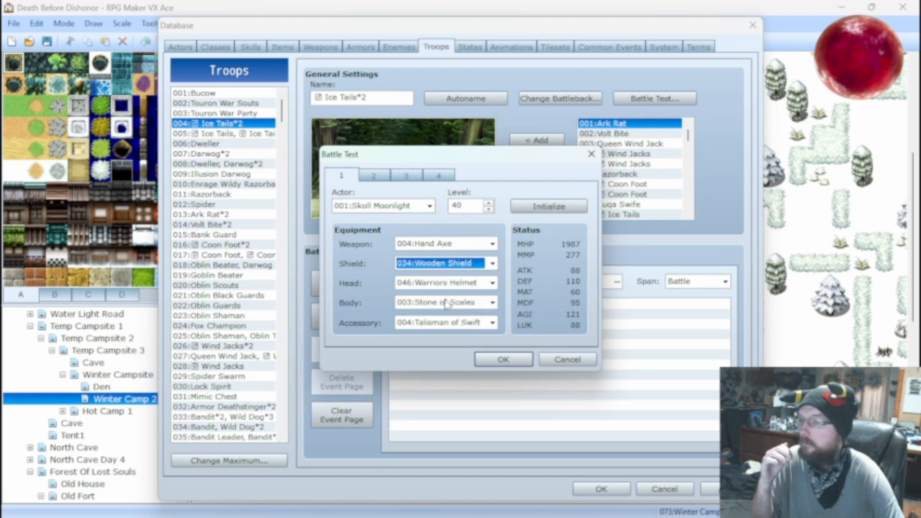
click(447, 303)
click(455, 396)
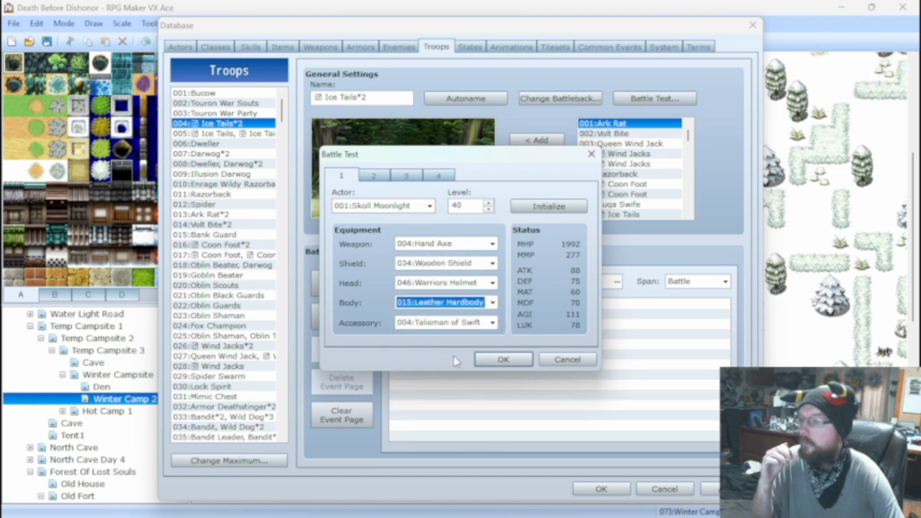
click(452, 324)
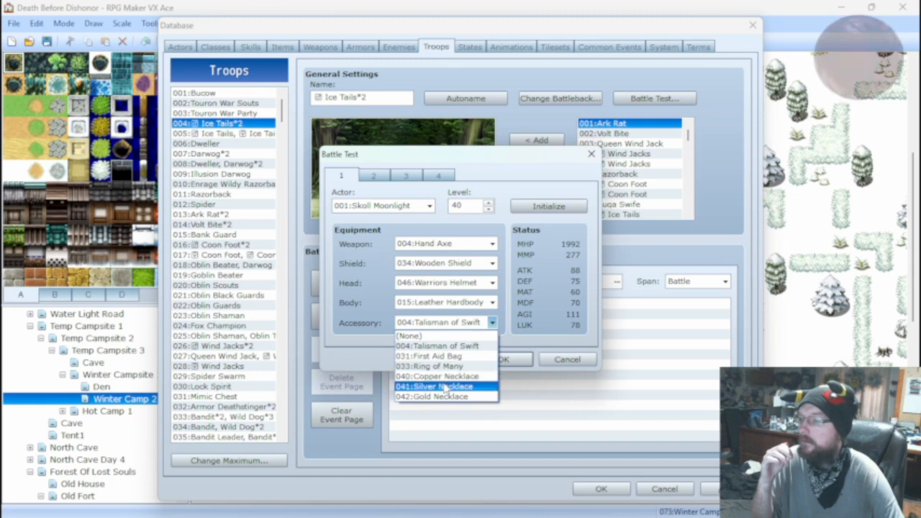
click(444, 387)
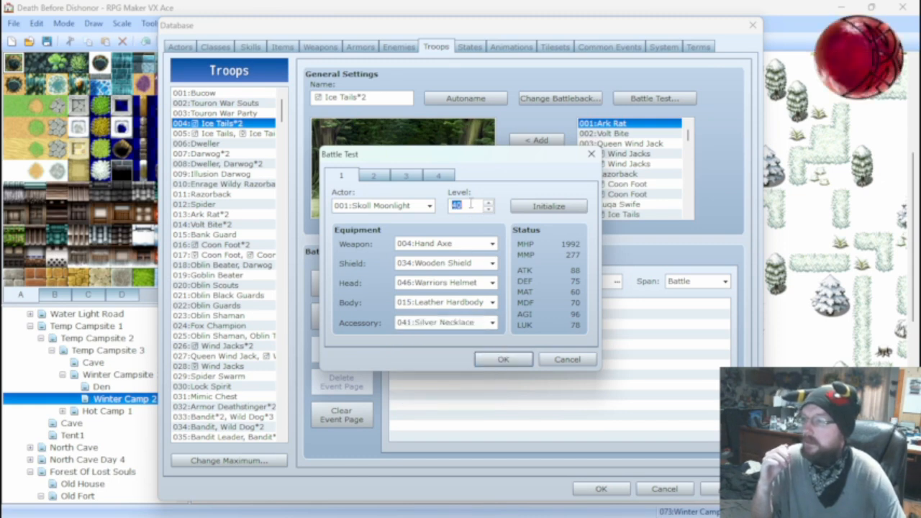
Set Skoll Moonlight's level to 25, run the Ice Tails*2 battle test and close it.
double_click(470, 204)
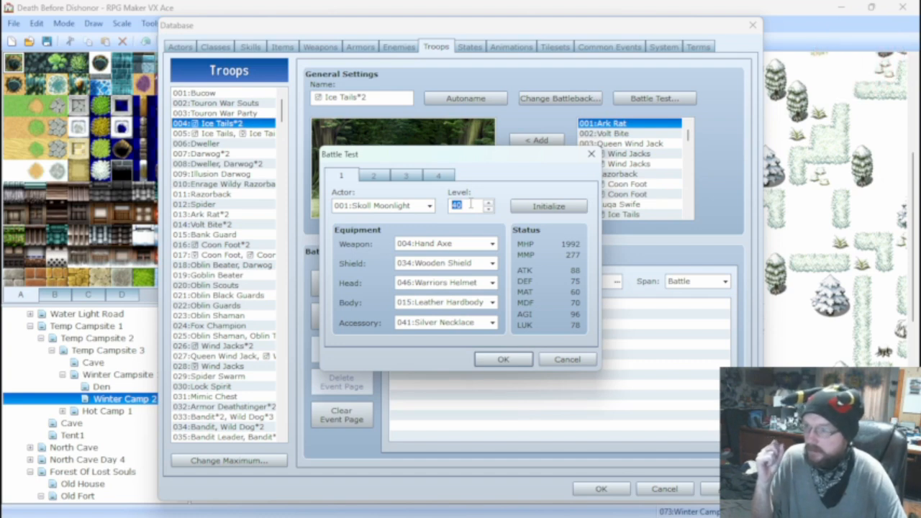
click(458, 245)
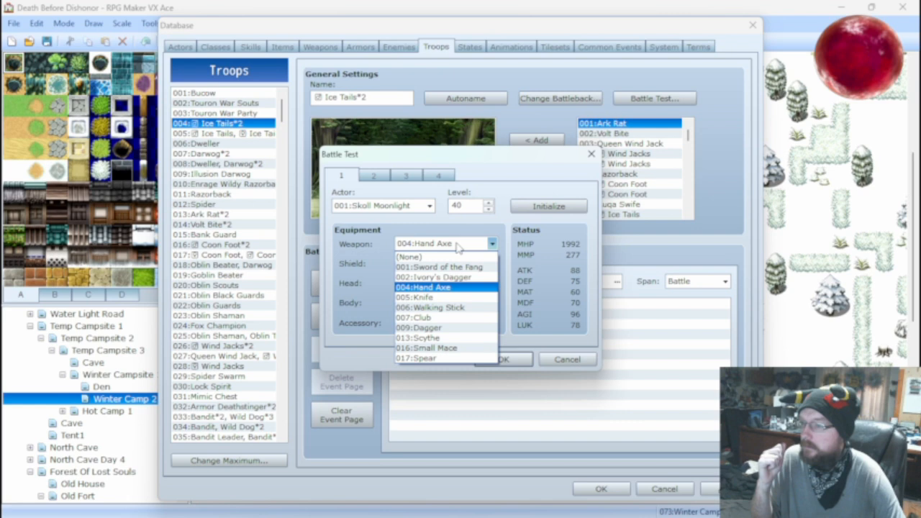
click(457, 245)
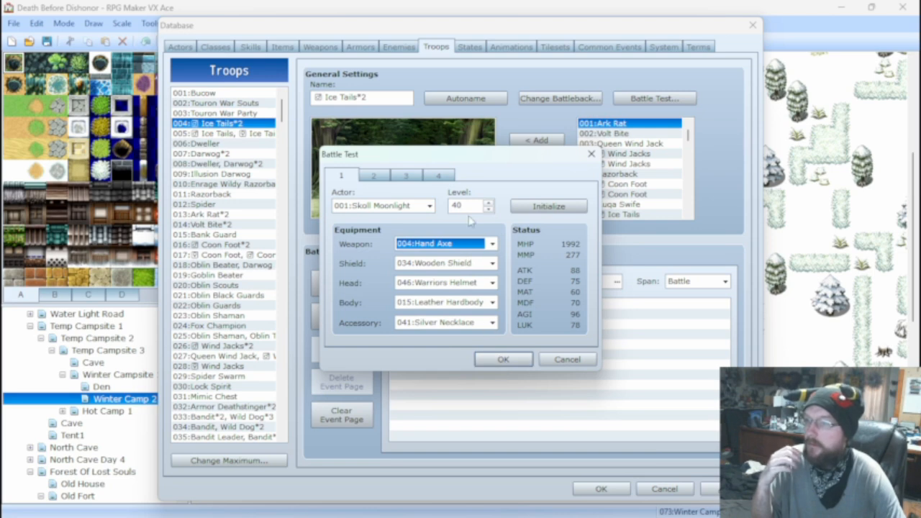
double_click(466, 207)
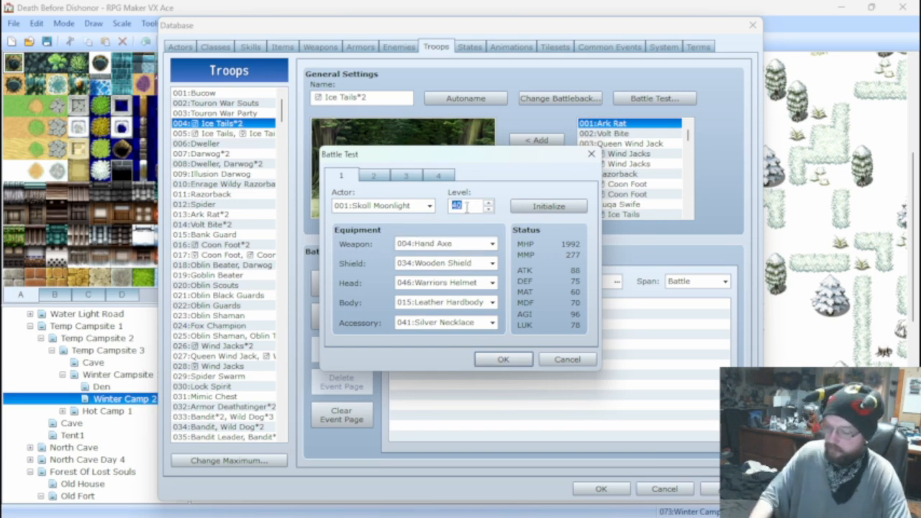
text(25)
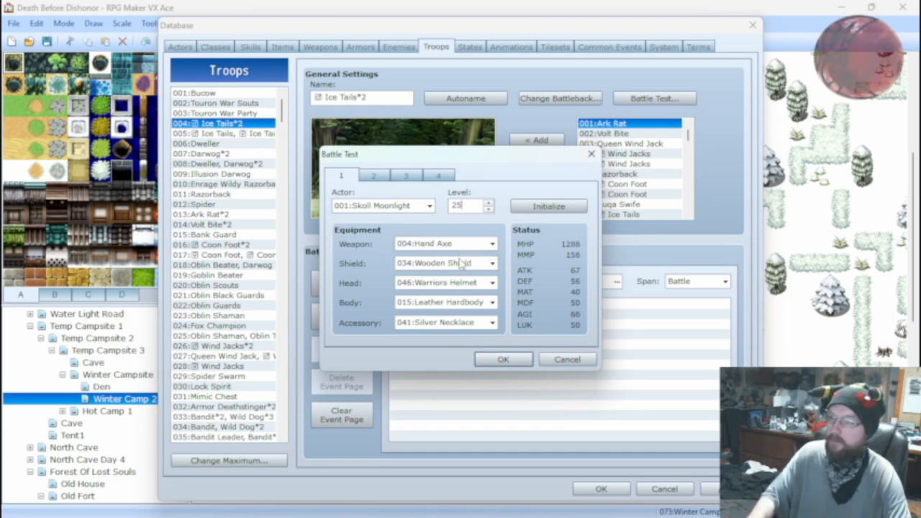
click(493, 360)
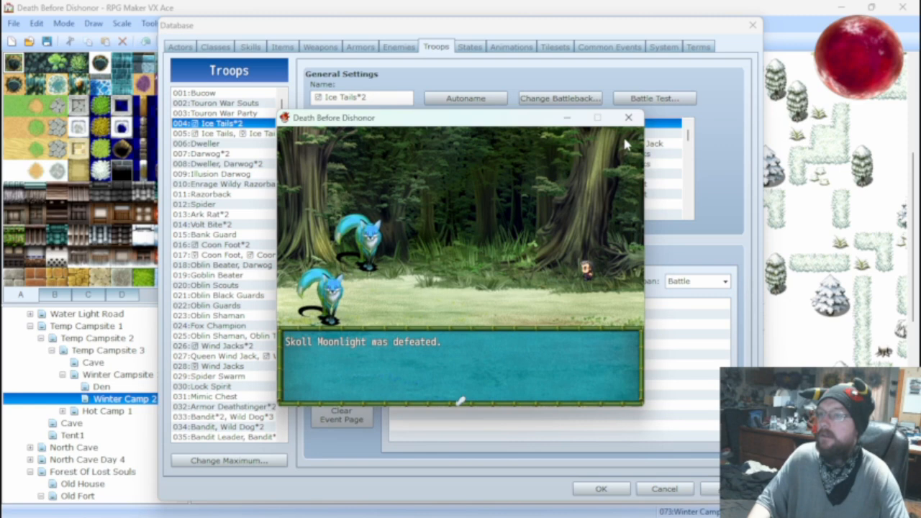
click(628, 117)
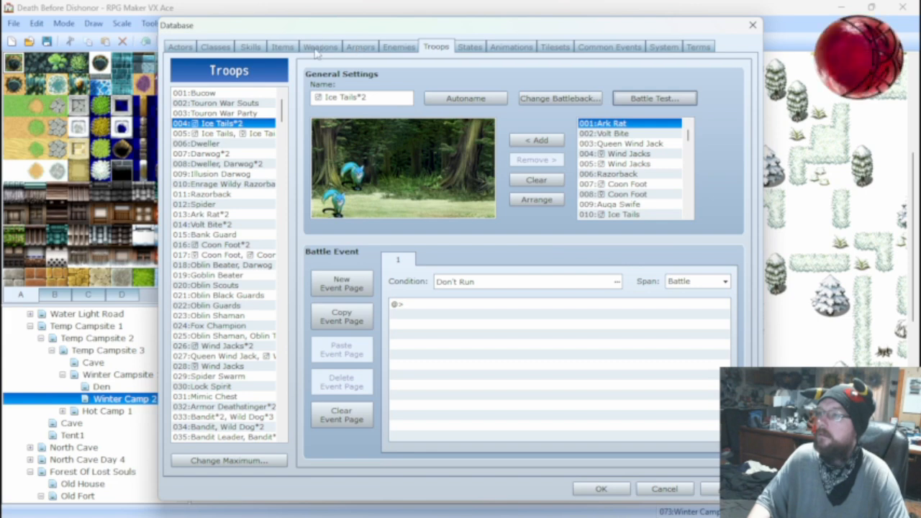
Change the damage formula of skill 034 Bite to 50 * a.atk + a.agi * a.luk - b.def * 6.
click(249, 47)
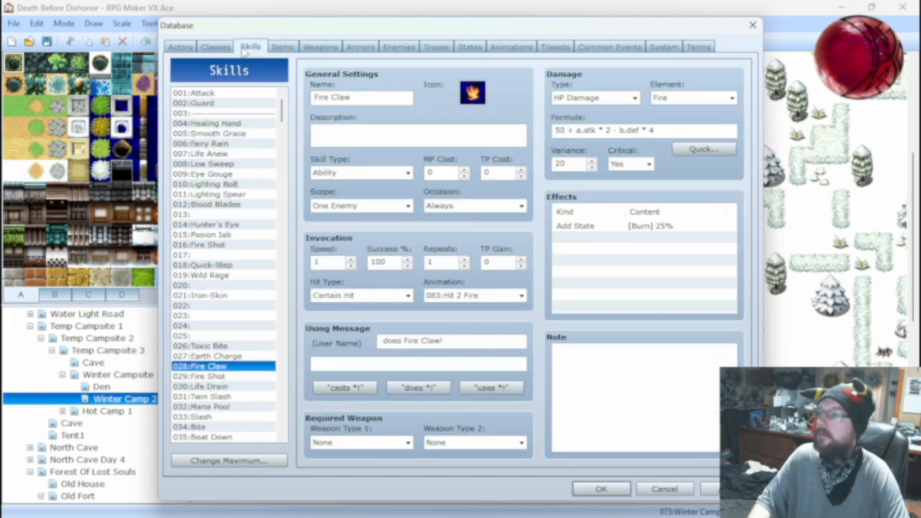
click(201, 428)
click(577, 130)
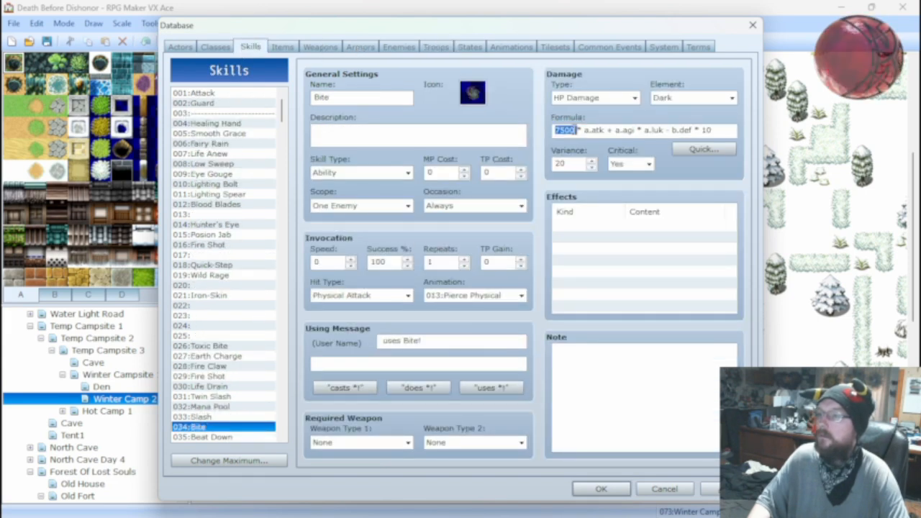
drag(576, 129, 559, 131)
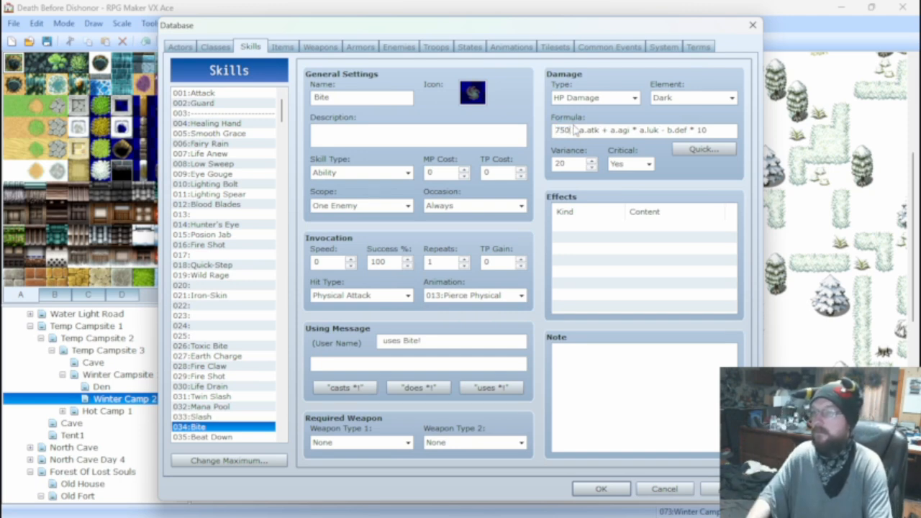
key(BackSpace)
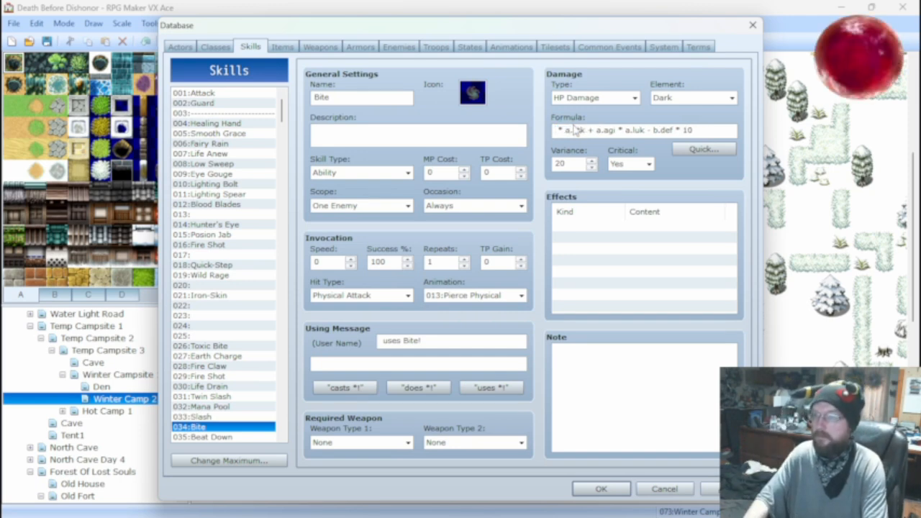
text(50)
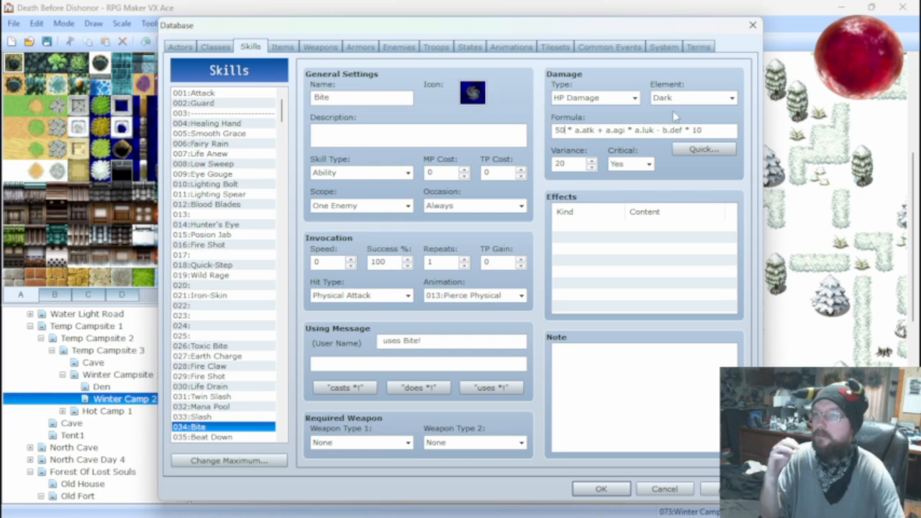
click(711, 130)
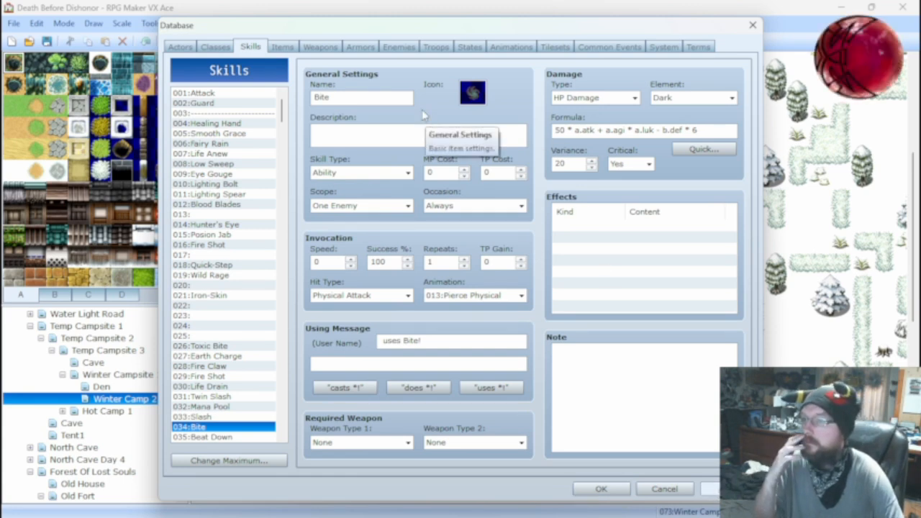
Run the Ice Tails*2 battle test again with the same level and equipment, and close it.
click(436, 47)
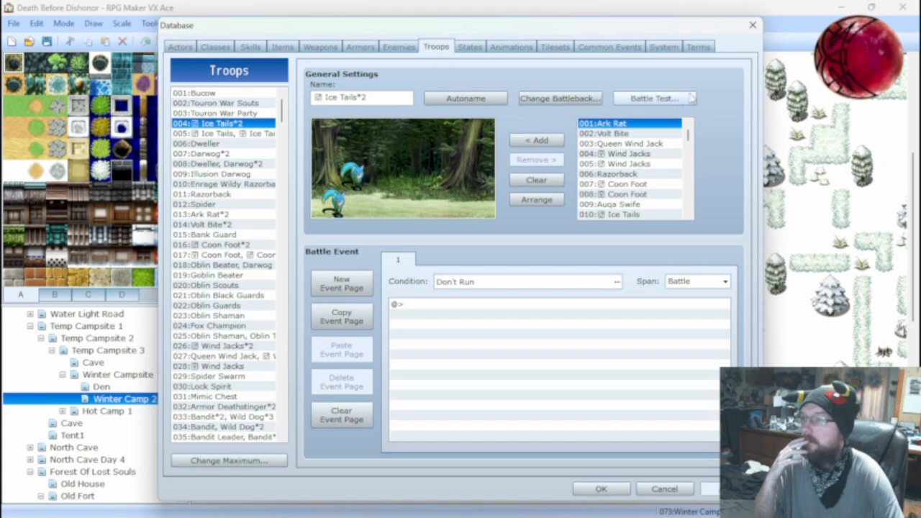
click(652, 98)
click(502, 361)
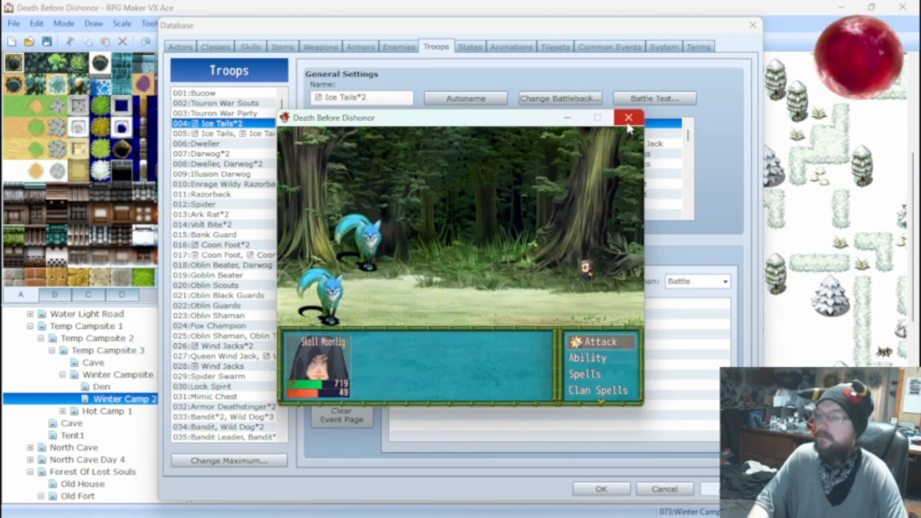
click(628, 118)
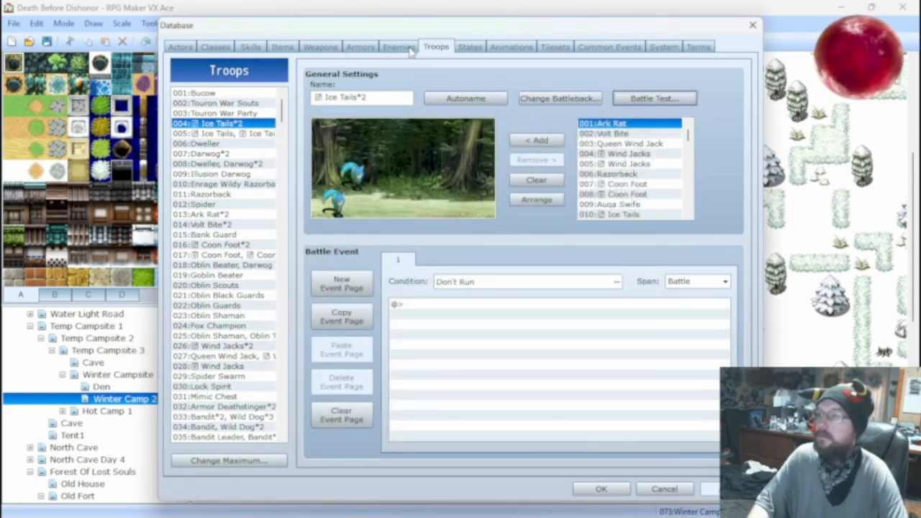
Set the b.def multiplier in the Bite skill's damage formula to 4 and apply the change.
click(250, 47)
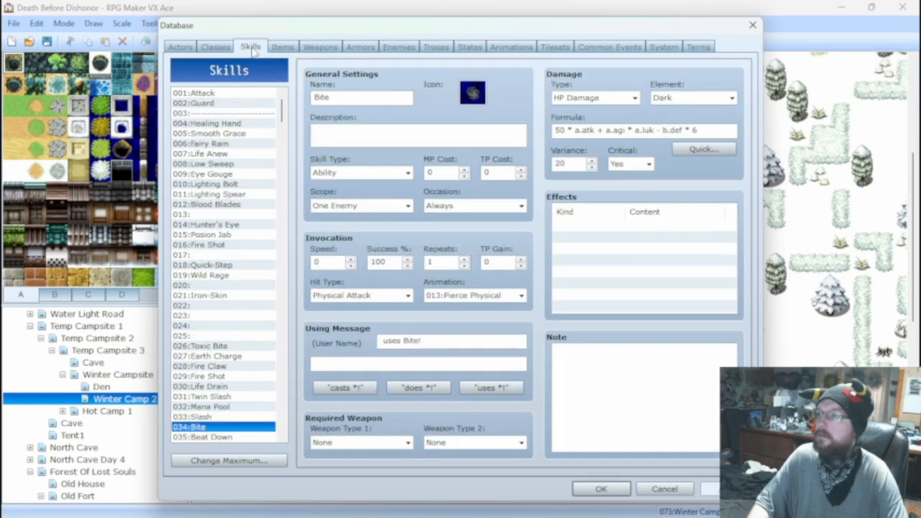
text(4)
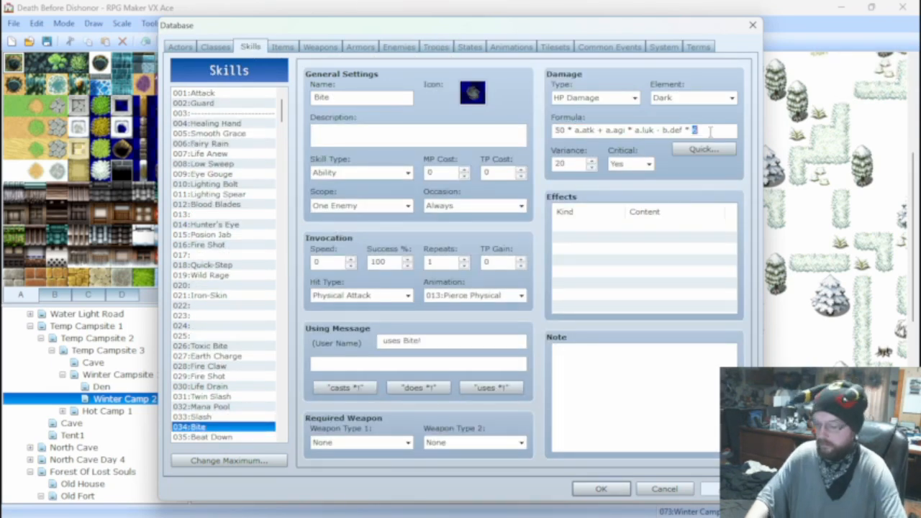
click(711, 495)
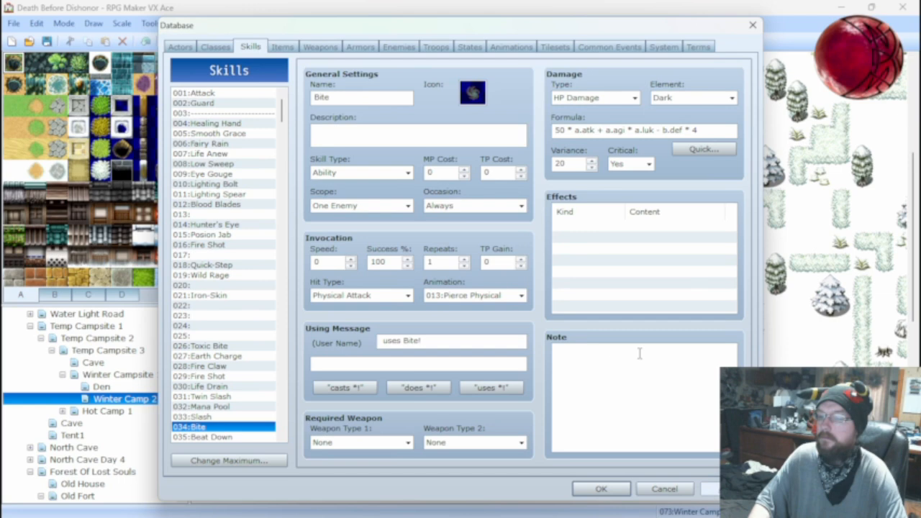
Change the Bite skill's damage formula to 50 * a.atk + a.agi + a.luk - b.def * 10.
click(398, 47)
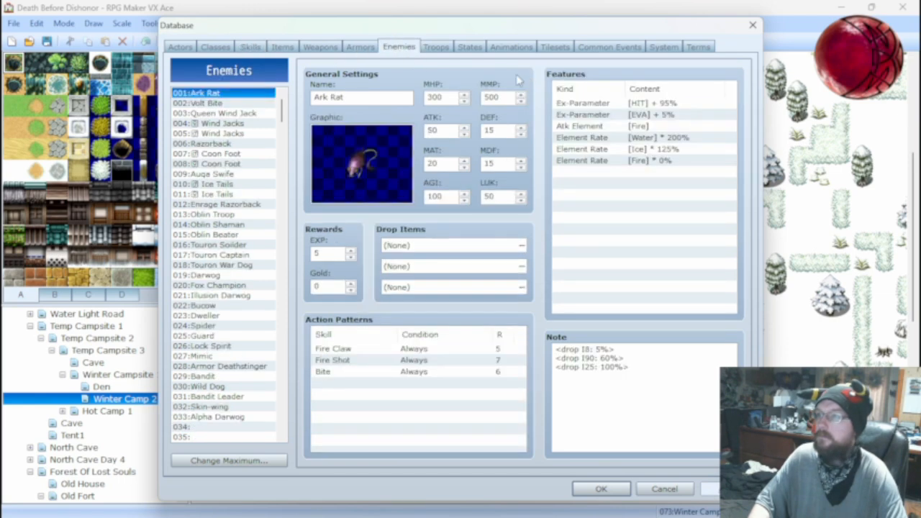
click(251, 47)
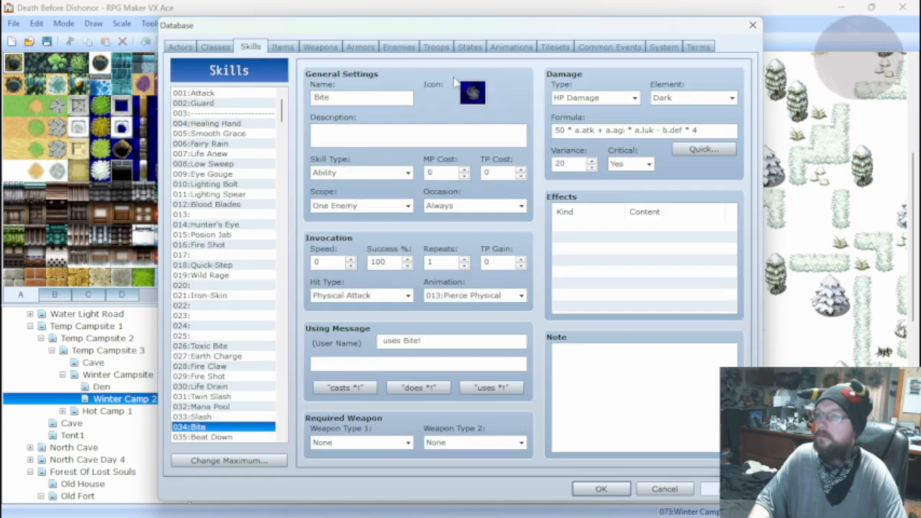
triple_click(701, 130)
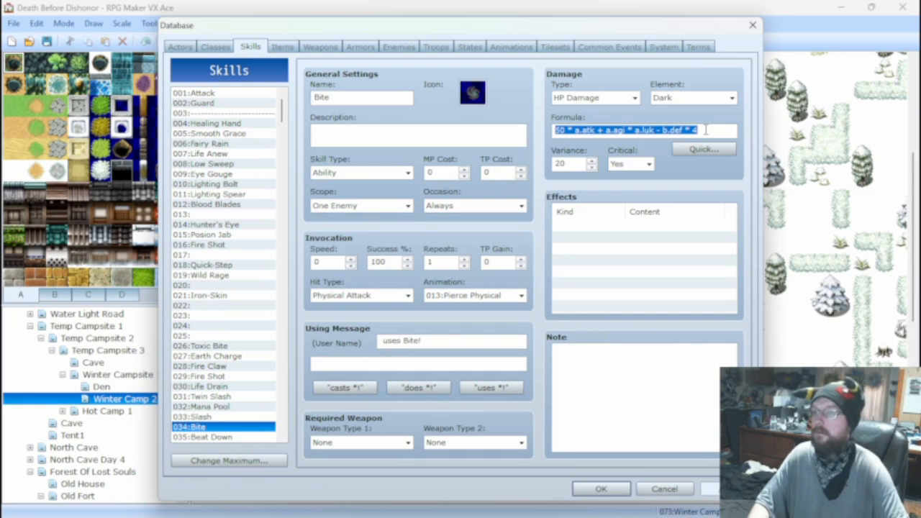
click(705, 129)
key(BackSpace)
text(10)
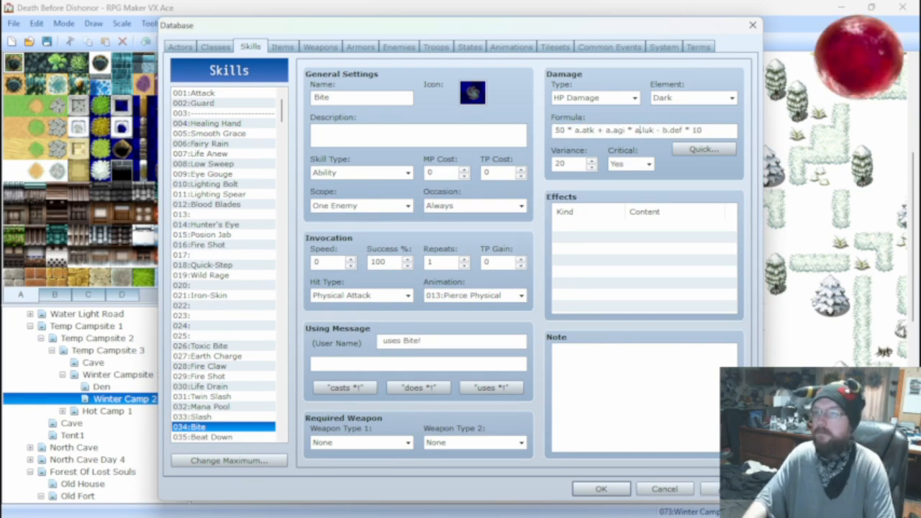
key(BackSpace)
text(+)
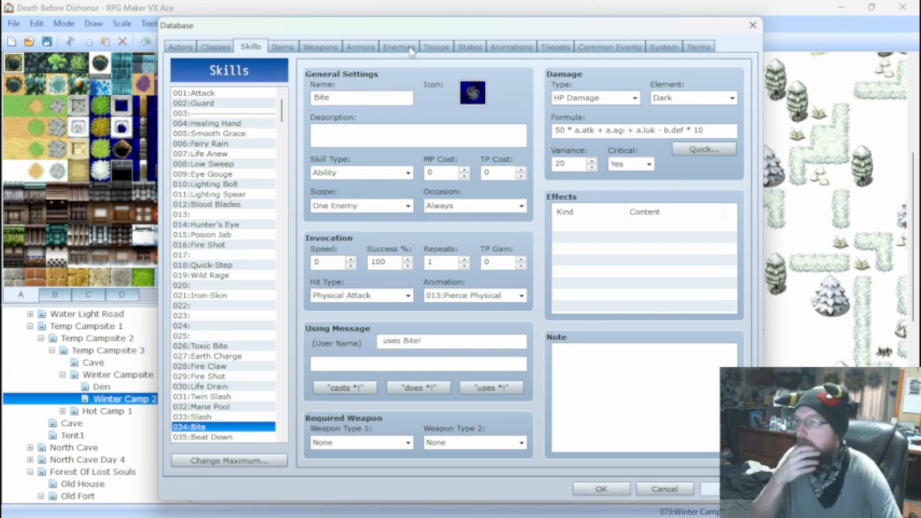
Battle-test the Ice Tails*2 troop with the current actor setup using basic attacks, and close the test.
click(431, 47)
click(654, 98)
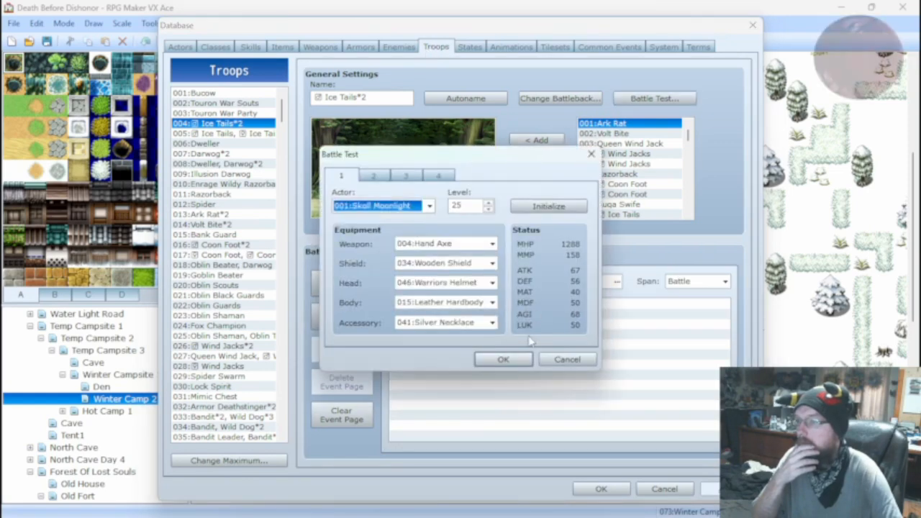
click(506, 358)
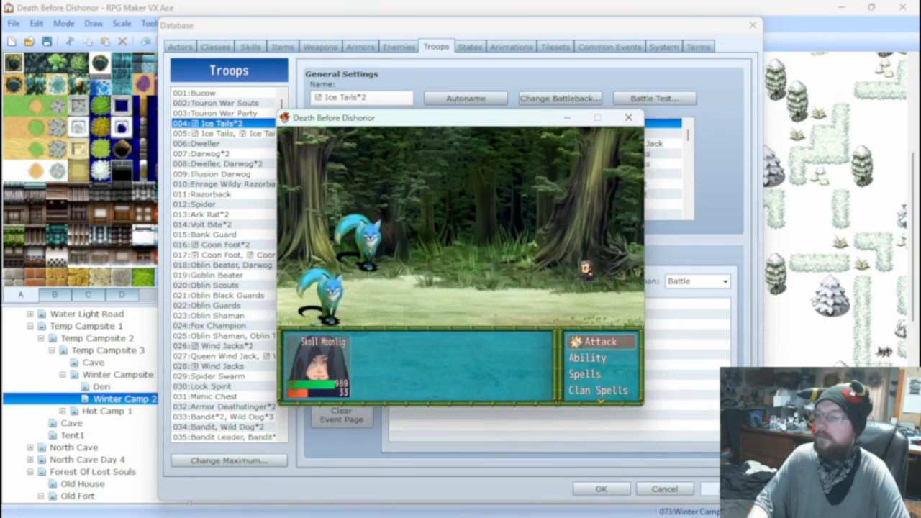
key(Return)
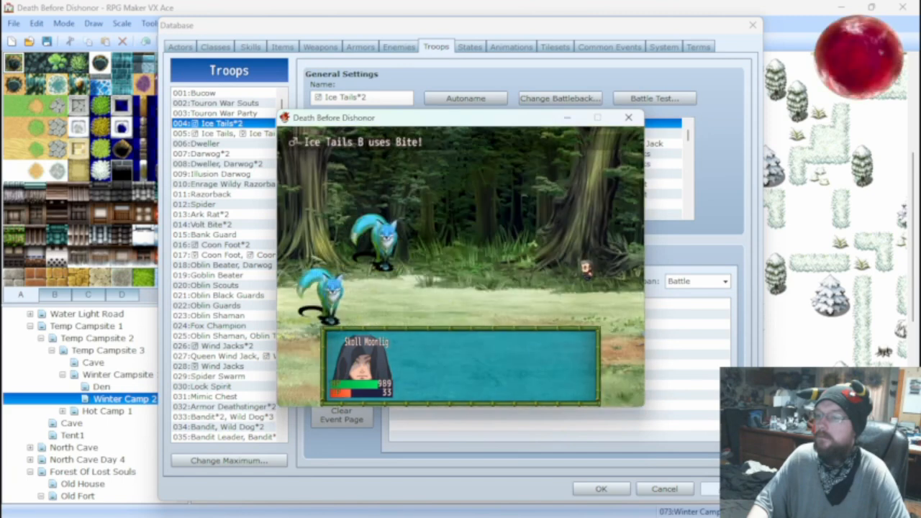
key(Return)
key(Return)
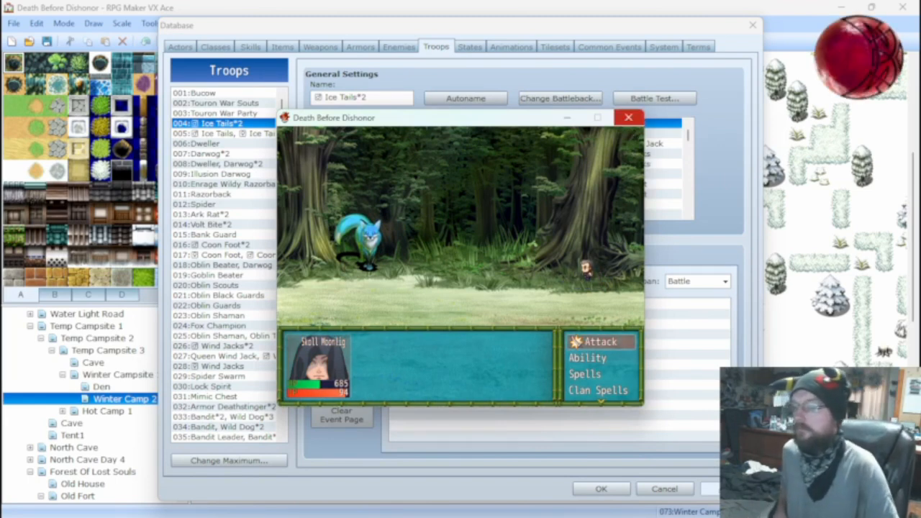
click(628, 117)
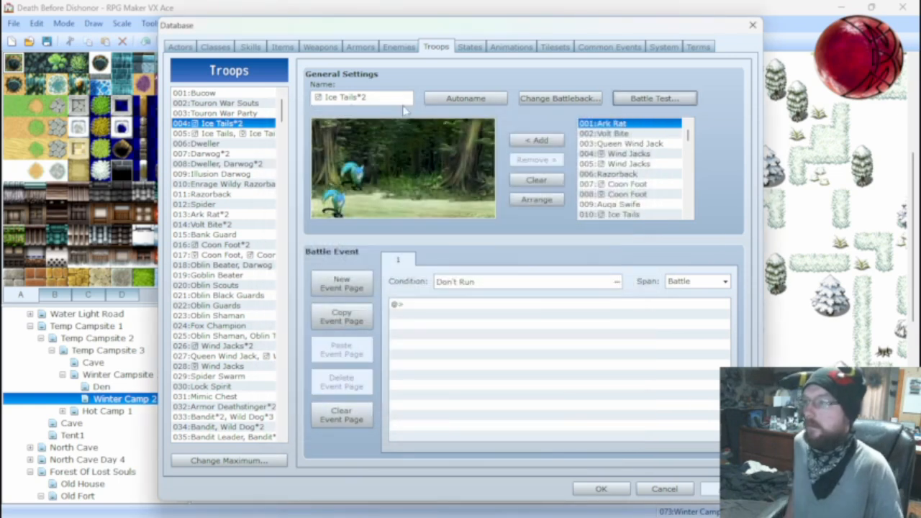
Battle-test the Ark Rat*2 troop with the same level and equipment using basic attacks, and close the test.
click(227, 214)
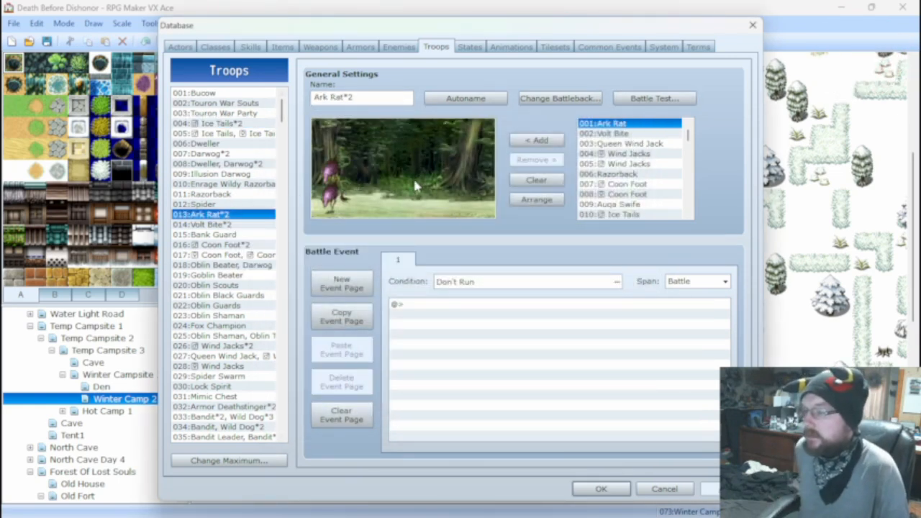
click(641, 101)
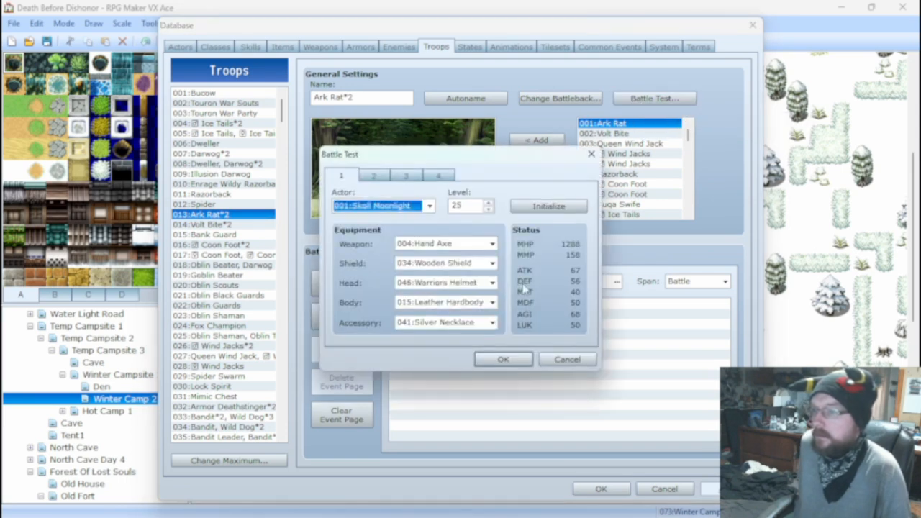
click(517, 358)
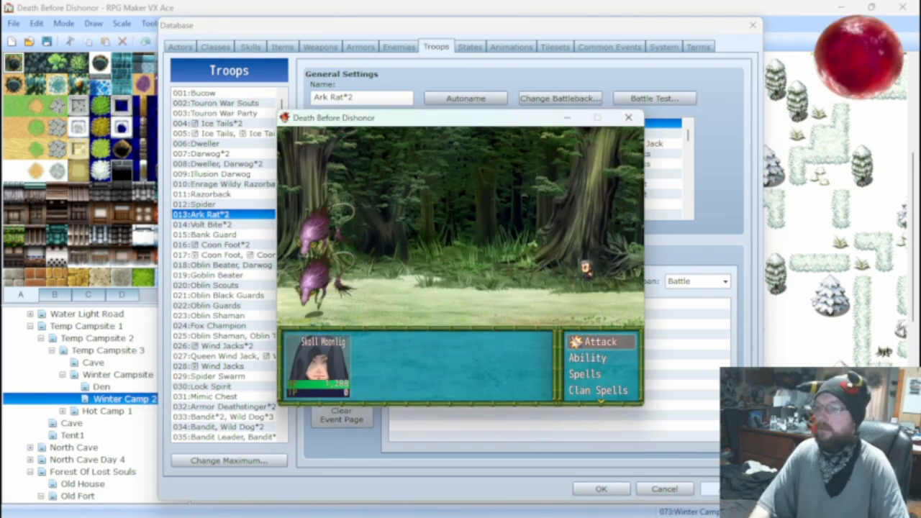
key(Return)
key(Return)
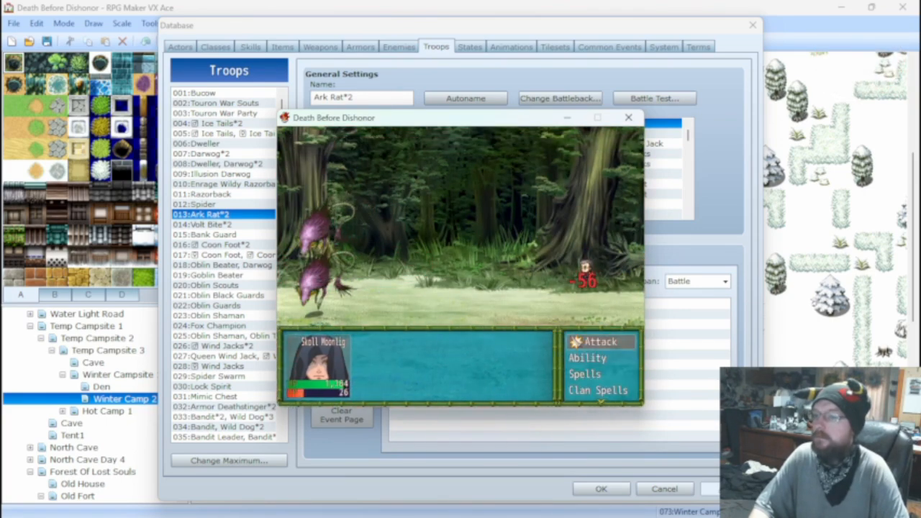
click(627, 117)
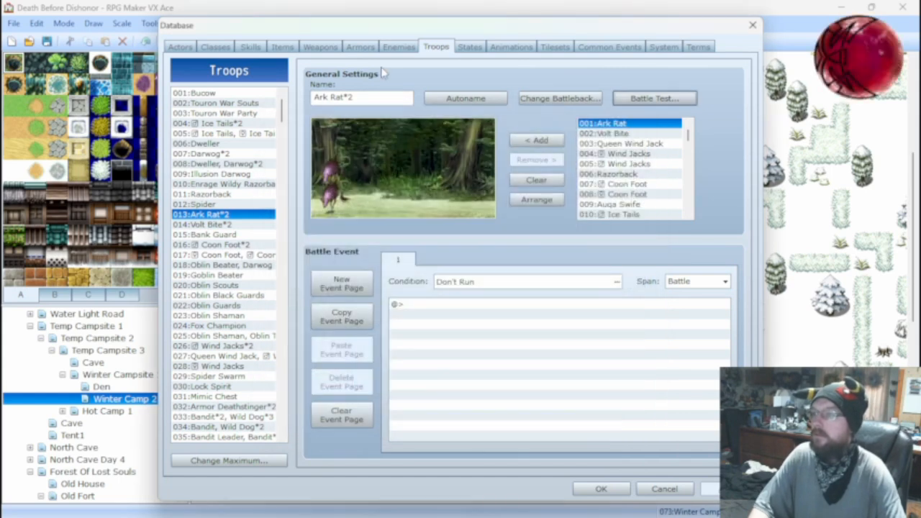
Set the condition of the Ark Rat enemy's Fire Shot action to turn number 0 + 2*X and apply the change.
click(251, 47)
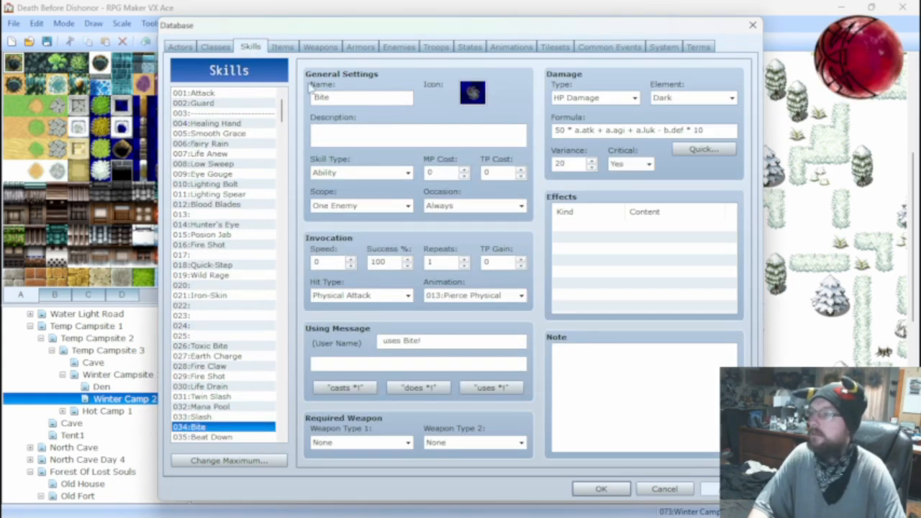
click(397, 48)
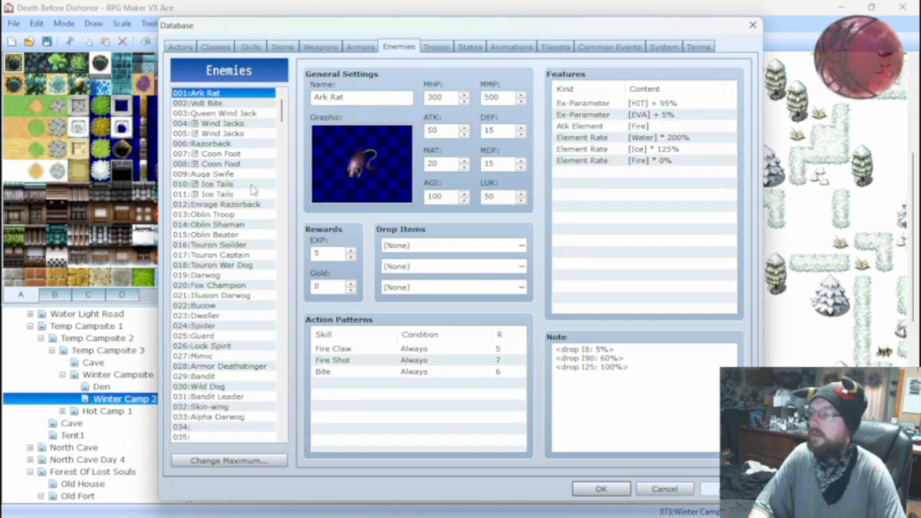
right_click(414, 361)
click(438, 368)
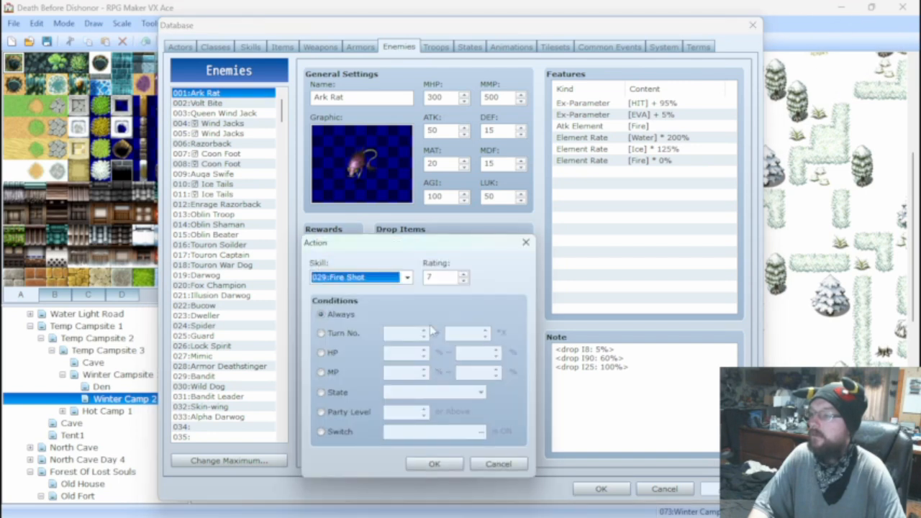
click(328, 334)
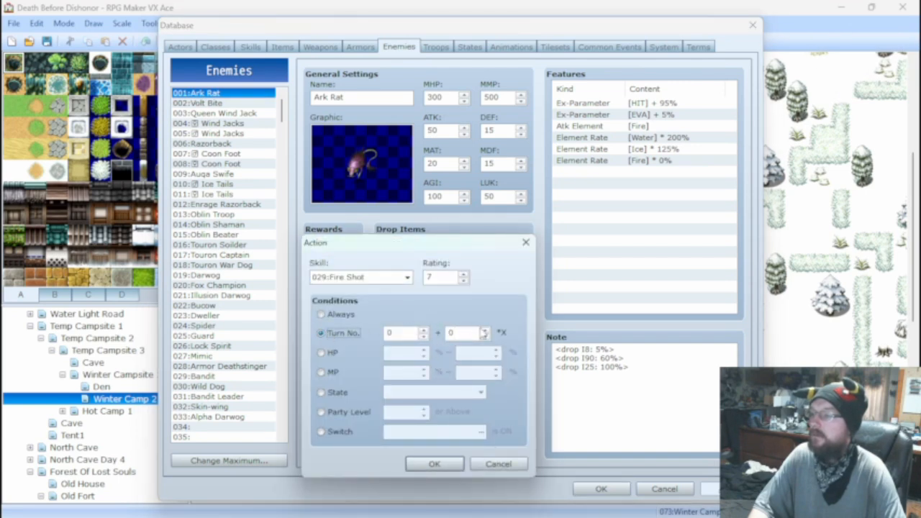
click(486, 332)
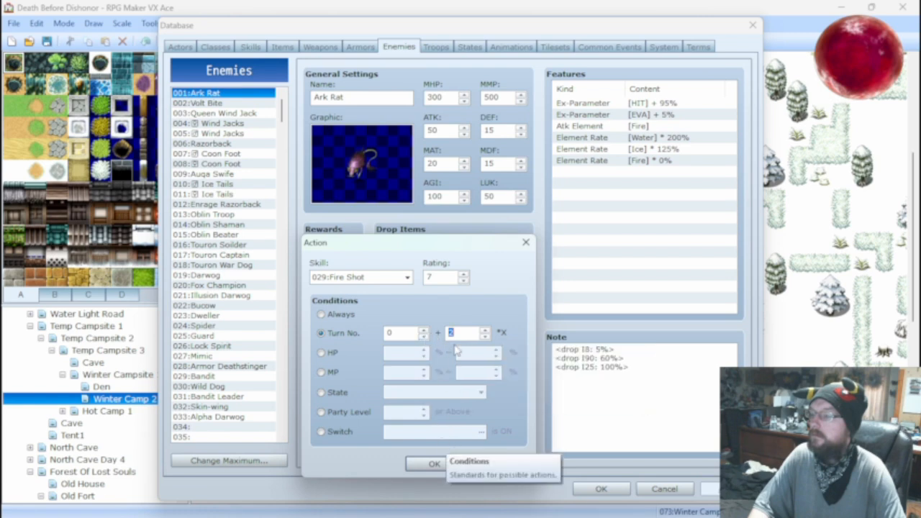
click(435, 464)
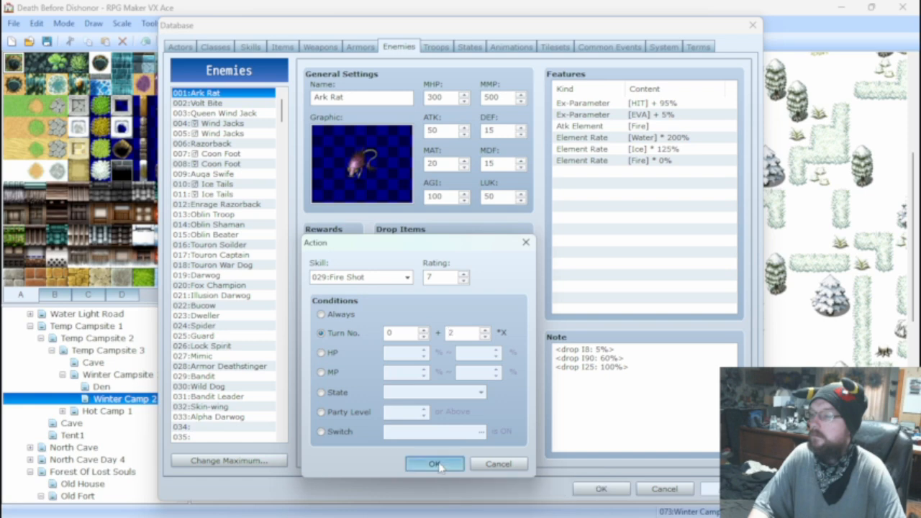
click(715, 491)
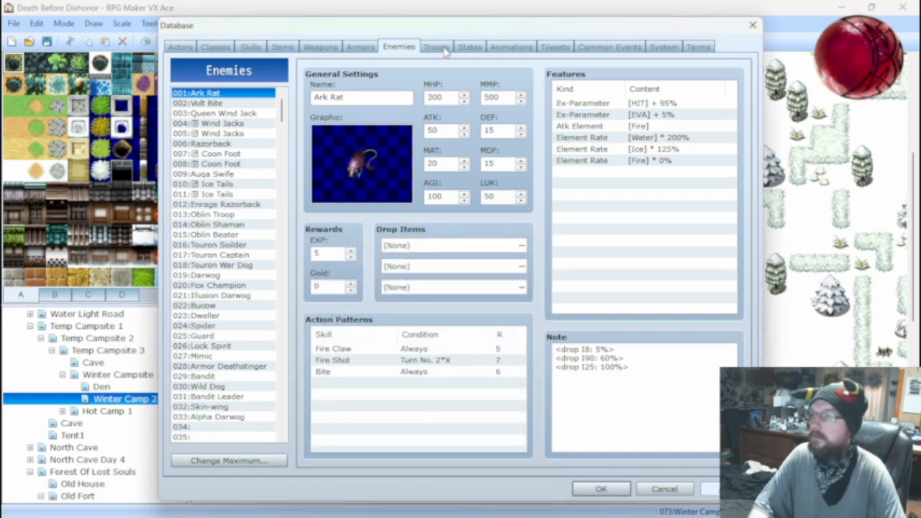
Repeat the Ark Rat*2 battle test with the same actor setup, and close it.
click(436, 46)
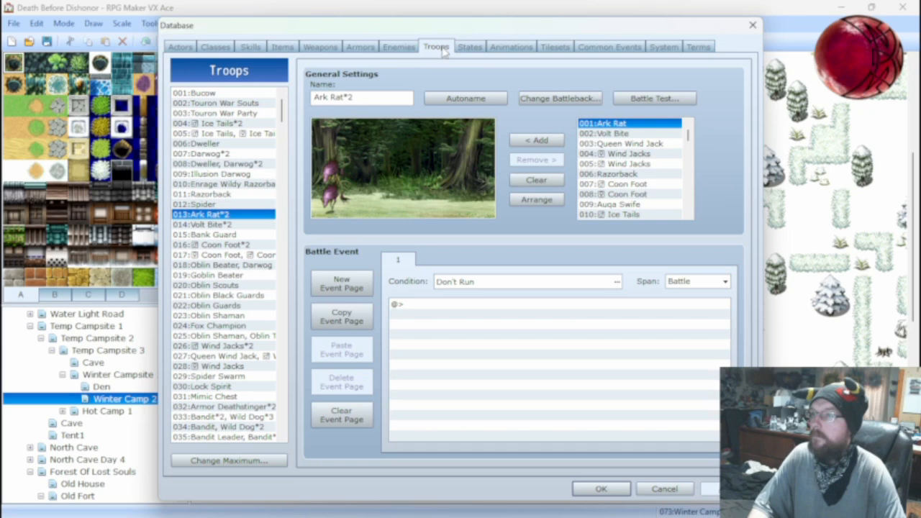
click(642, 97)
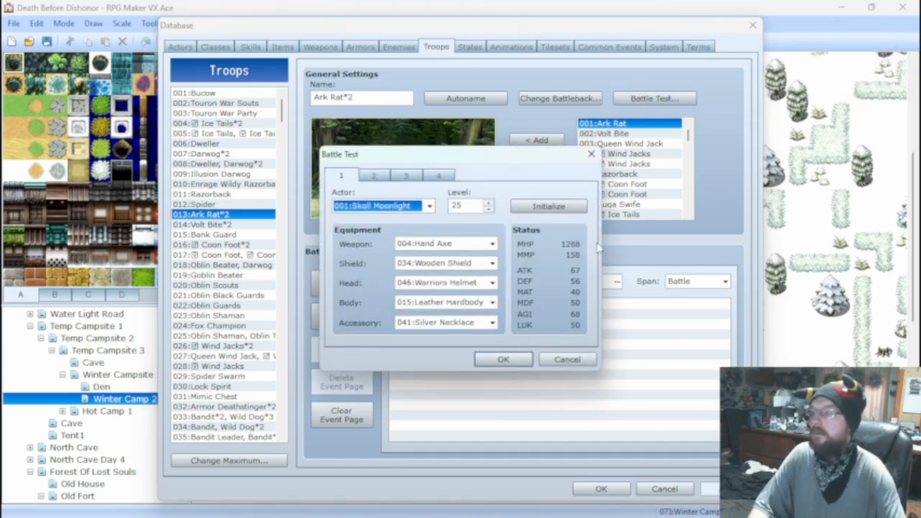
click(504, 359)
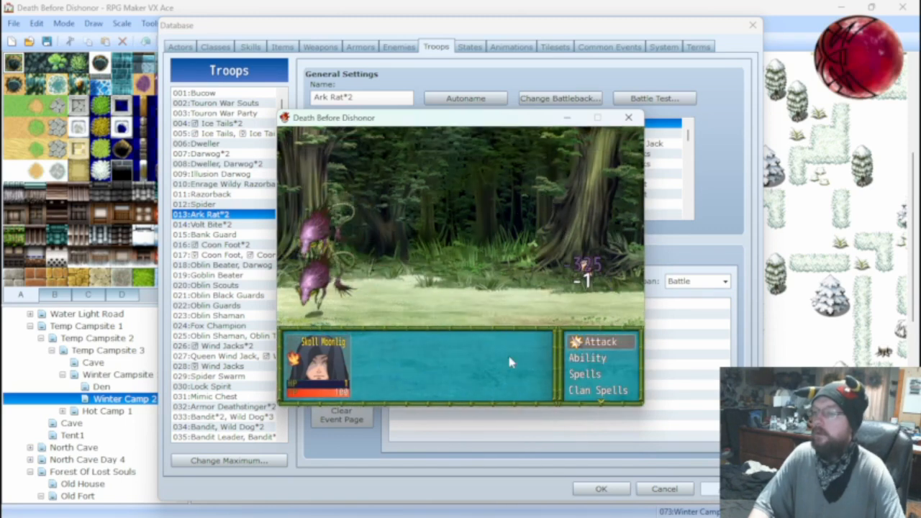
click(628, 118)
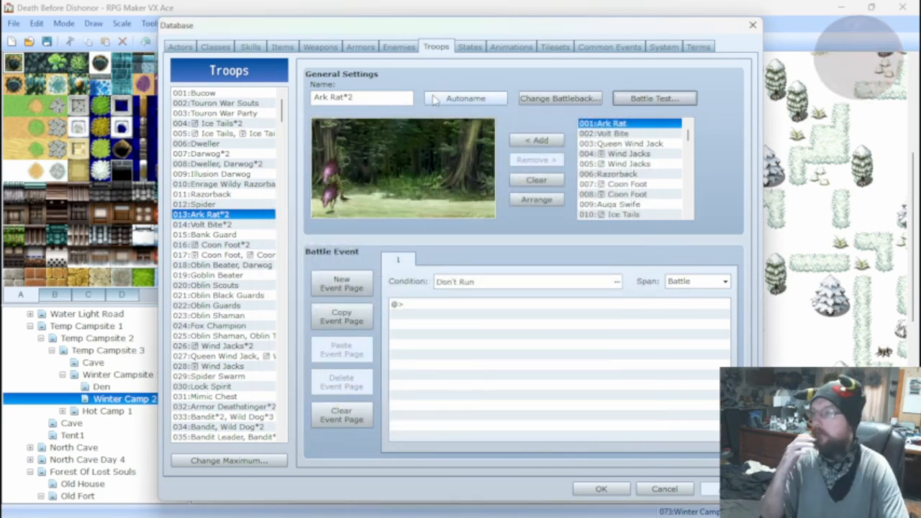
Delete the Fire Shot action from the Ark Rat enemy's action patterns.
click(260, 52)
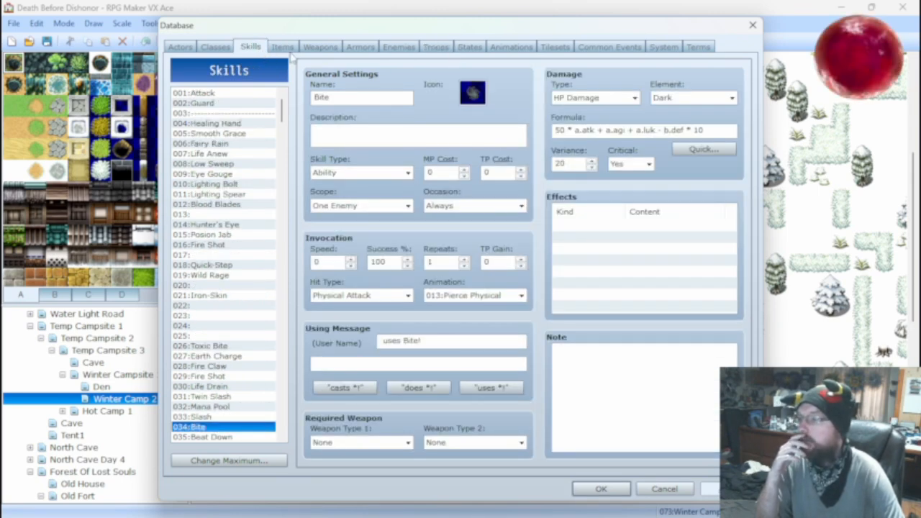
click(284, 49)
click(356, 49)
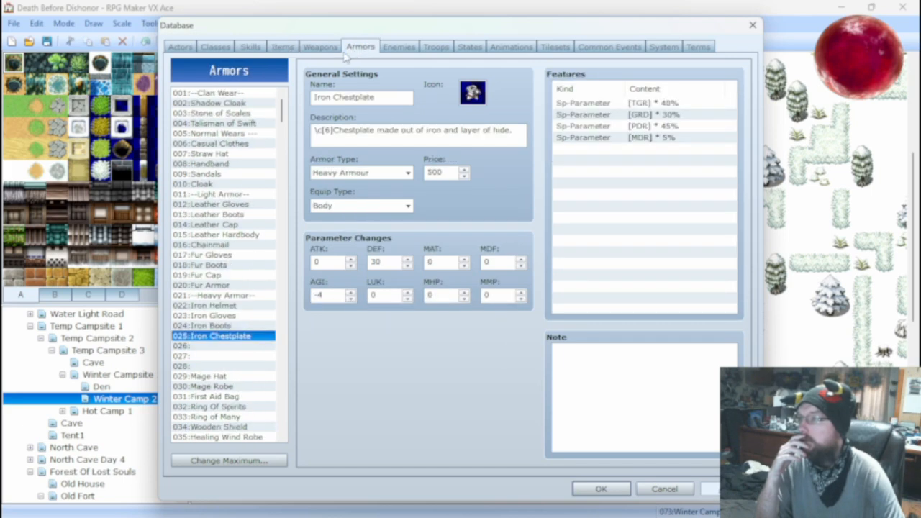
click(398, 48)
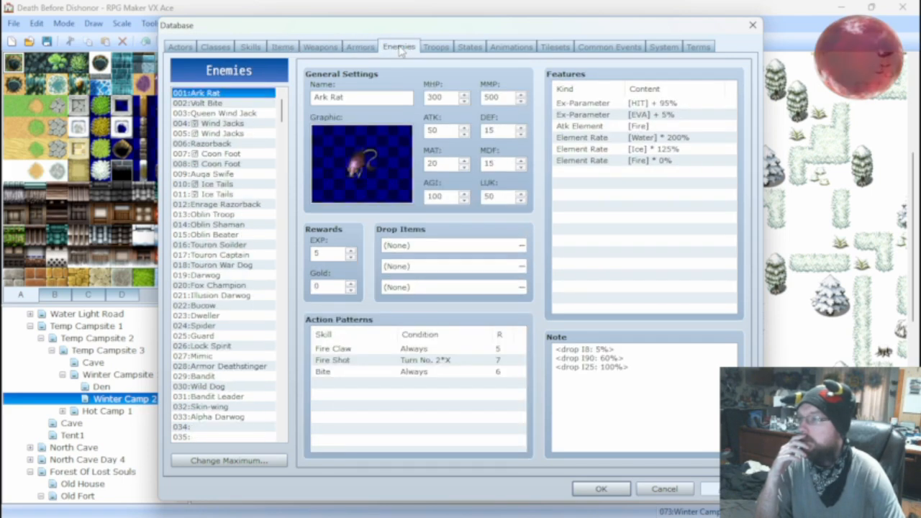
click(427, 361)
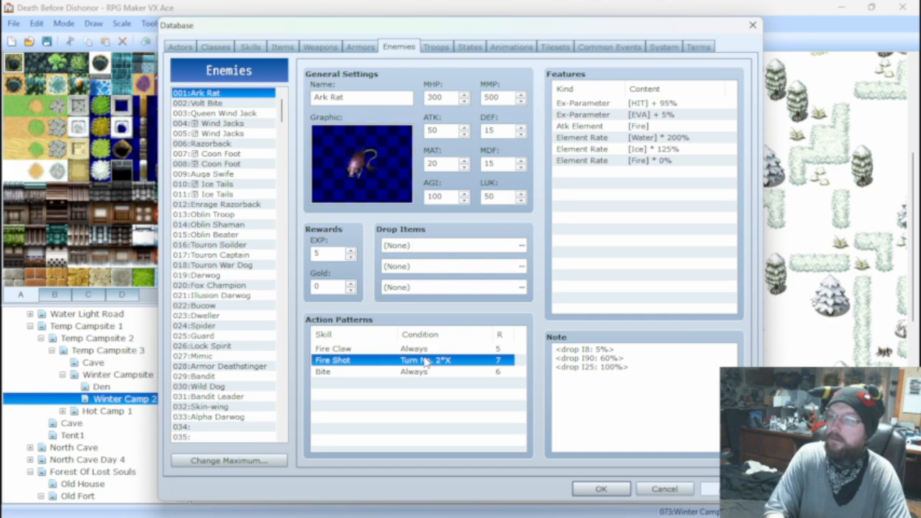
key(Delete)
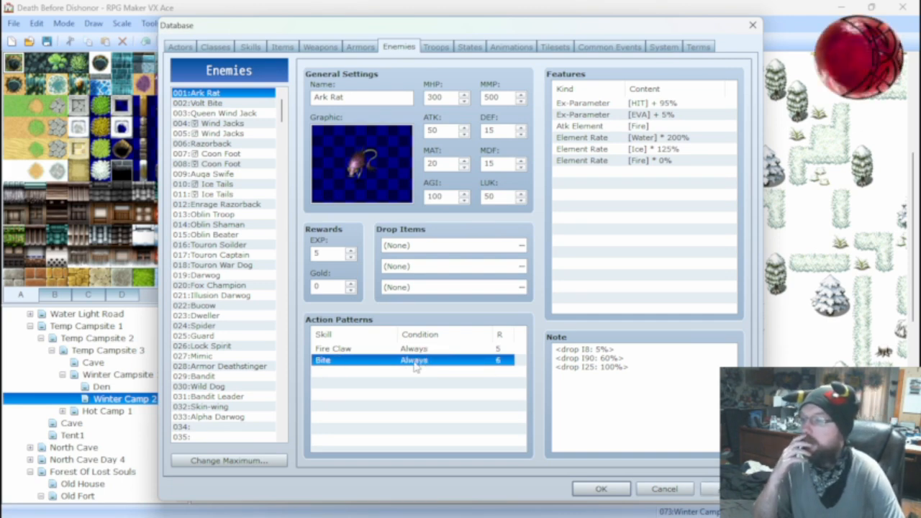
Set the rating of the Ark Rat enemy's Bite action to 5.
right_click(421, 366)
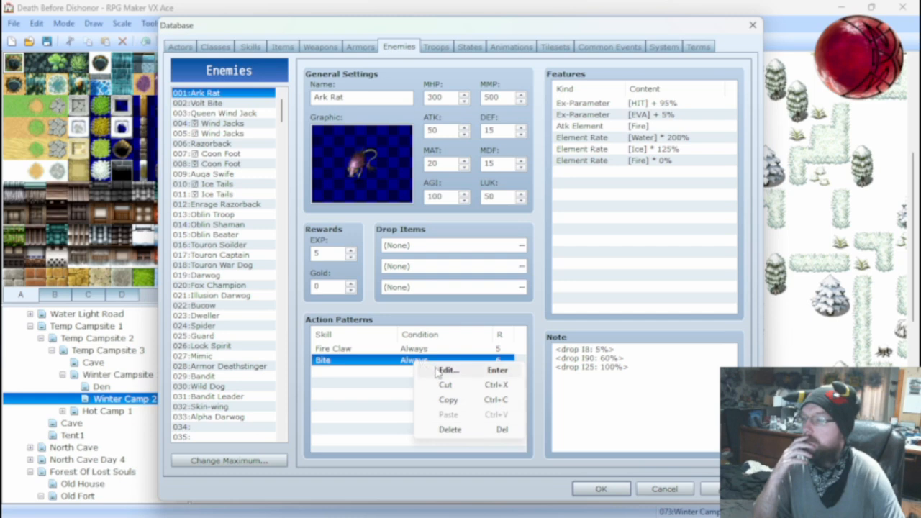
click(446, 370)
key(Tab)
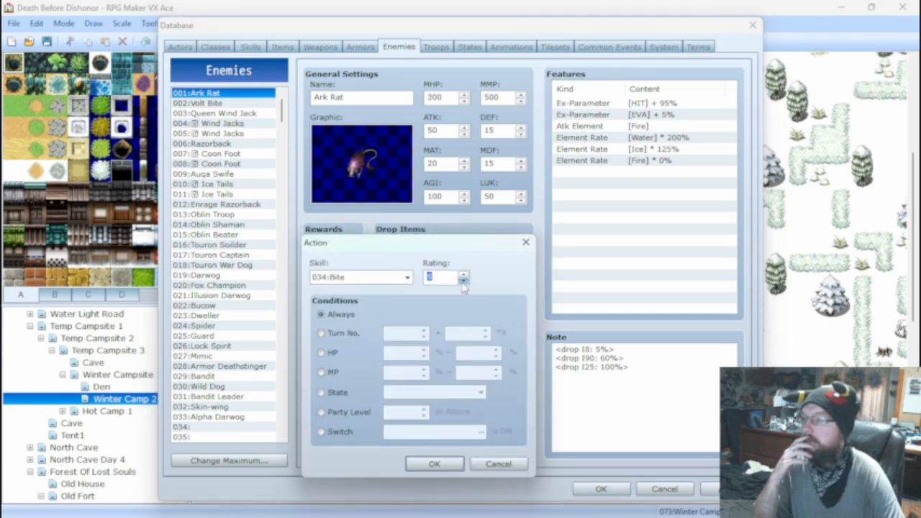
click(434, 464)
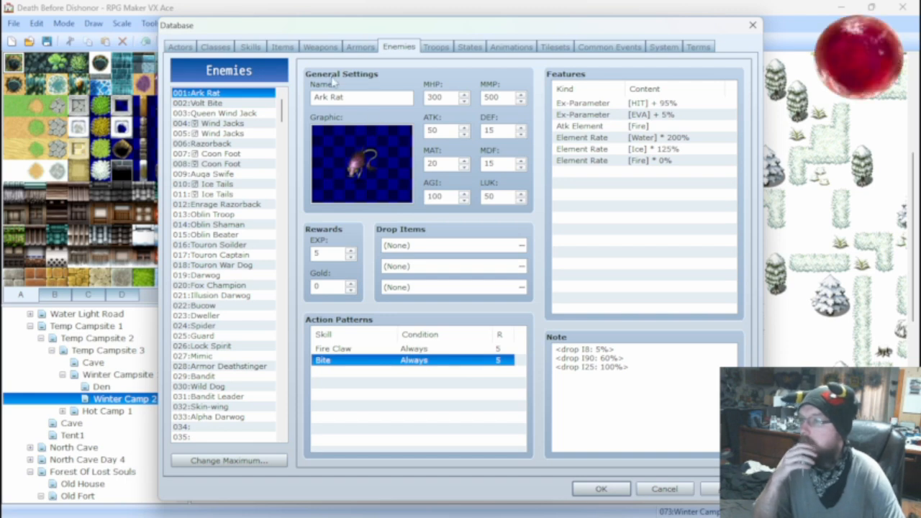
Compare the damage formulas and settings of skills 028 Fire Claw and 034 Bite.
click(267, 47)
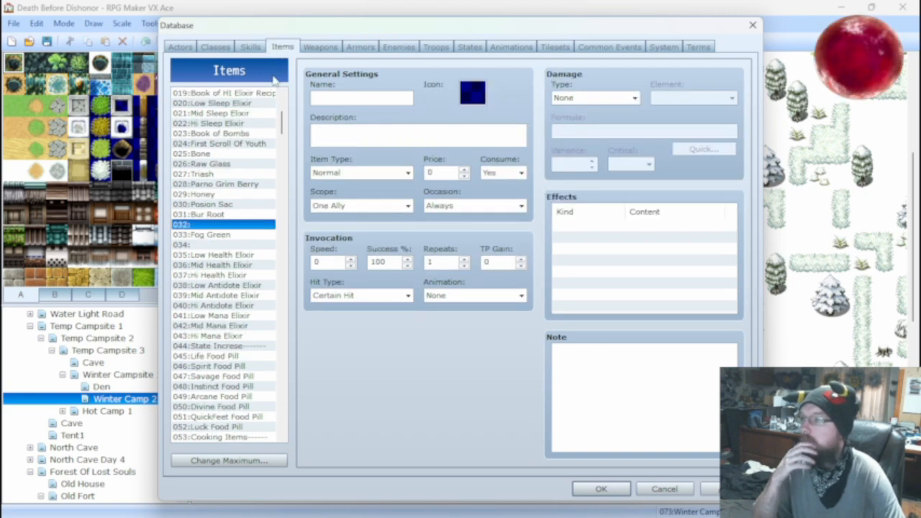
click(323, 48)
click(361, 48)
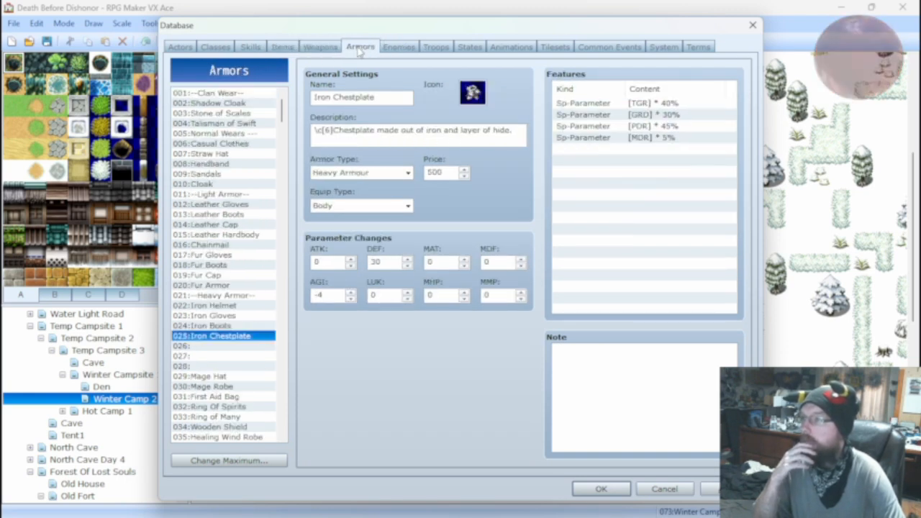
click(251, 48)
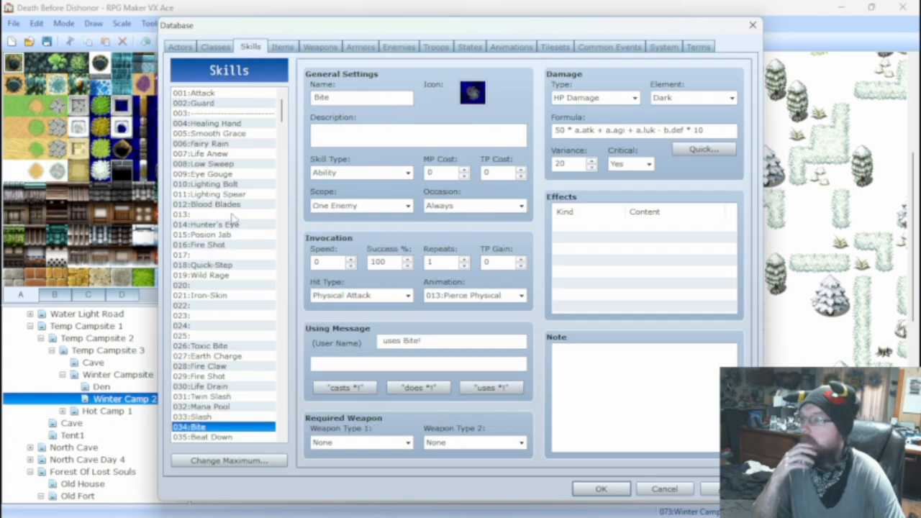
click(219, 368)
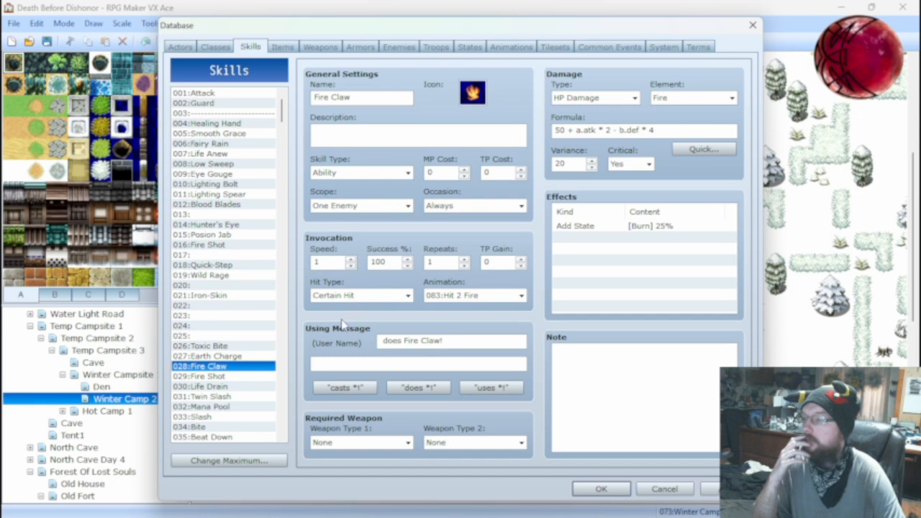
click(219, 428)
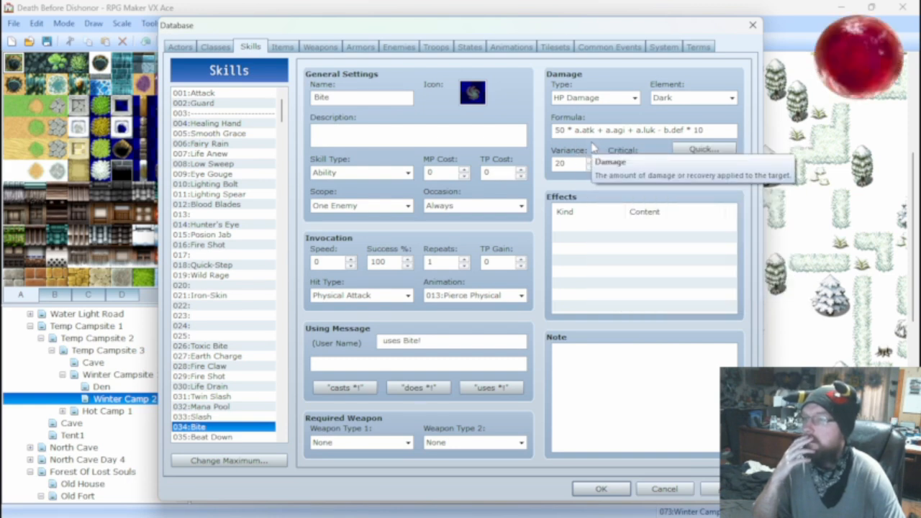
click(229, 367)
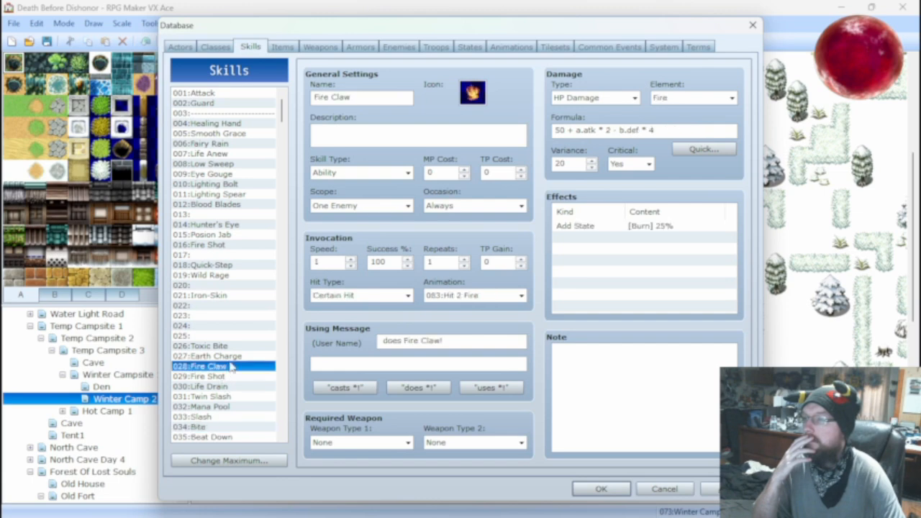
Set the damage formula of skill 028 Fire Claw to 50 + a.atk * a.agi - b.def * 4, and check the Bite formula.
mouse_move(607, 130)
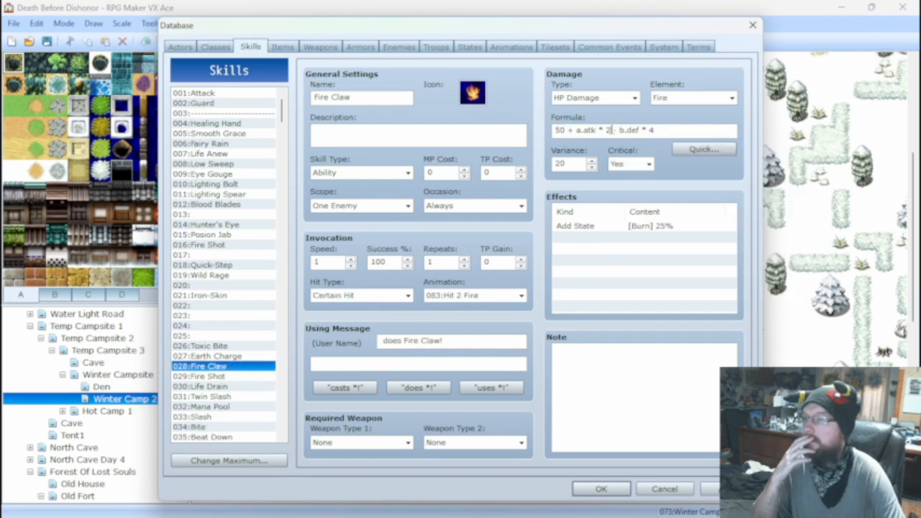
key(BackSpace)
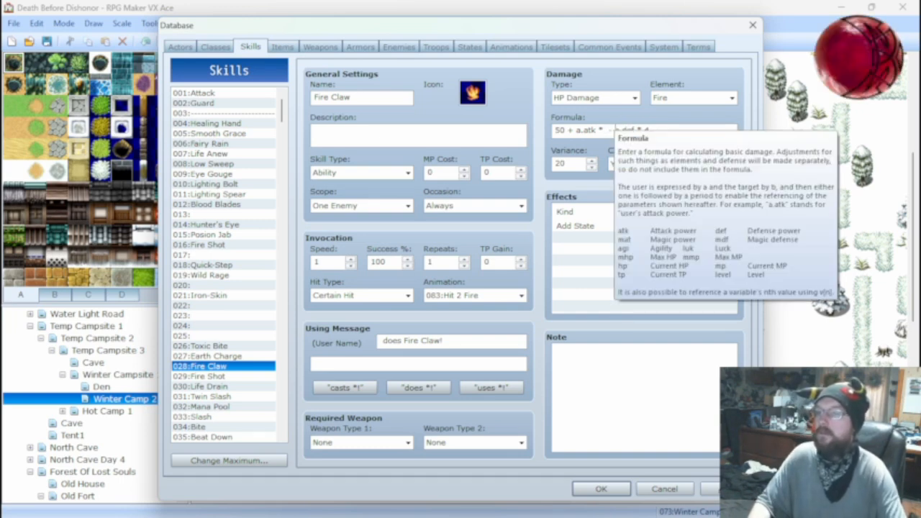
text(a.agi)
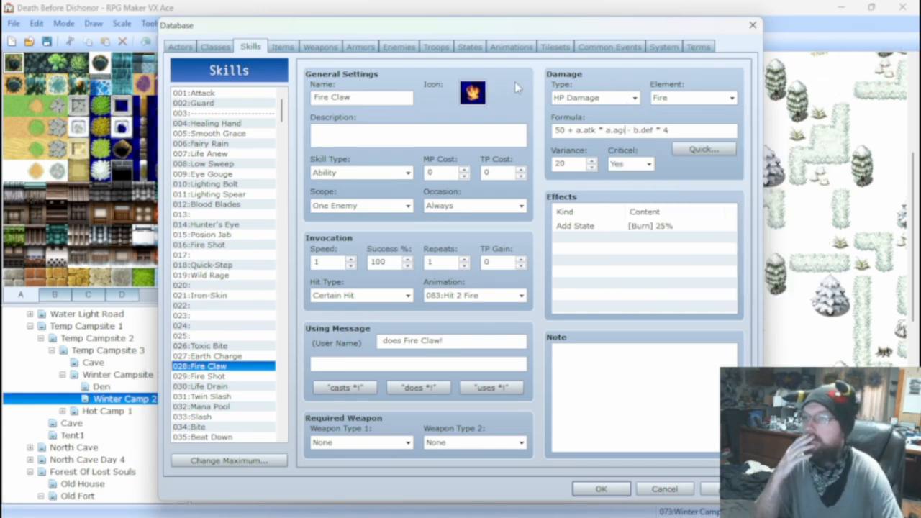
click(198, 428)
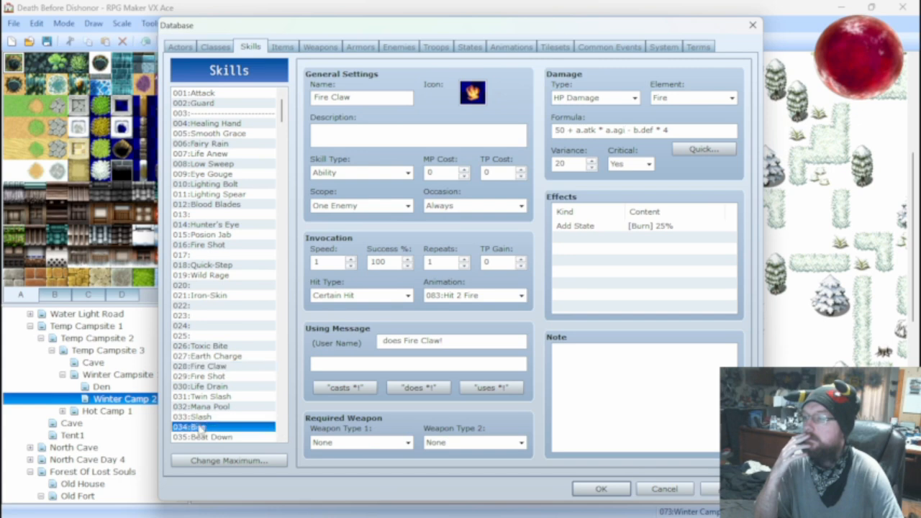
click(716, 133)
double_click(716, 132)
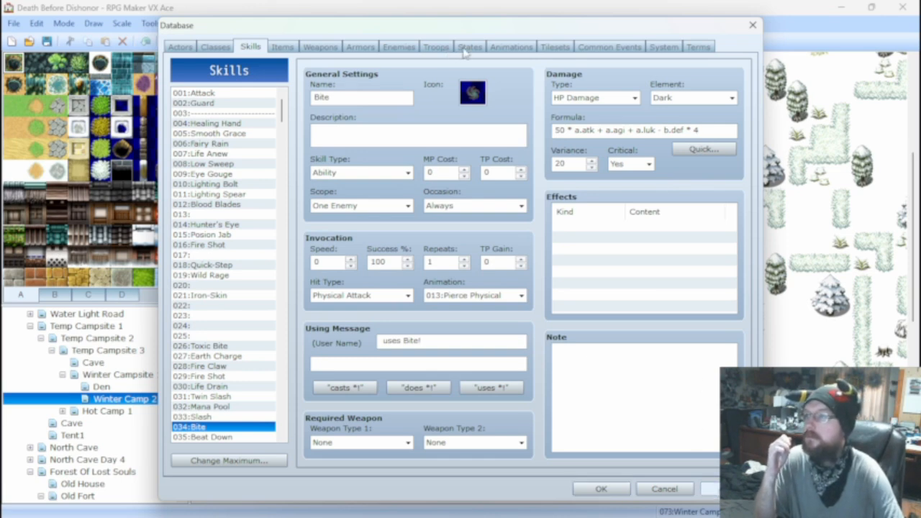
Run the Ark Rat*2 troop's battle test with the existing level 25 actor setup, and close it after a Fire Claw attack.
click(406, 48)
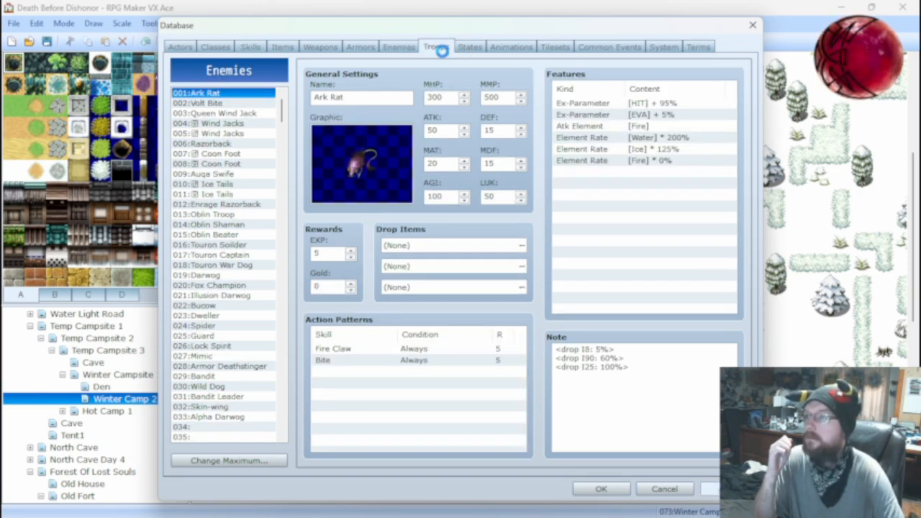
click(437, 47)
click(654, 98)
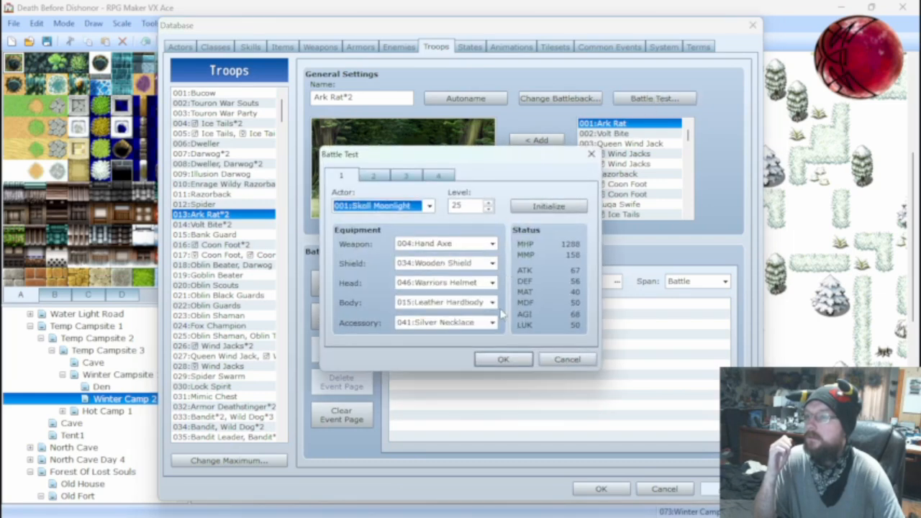
click(503, 359)
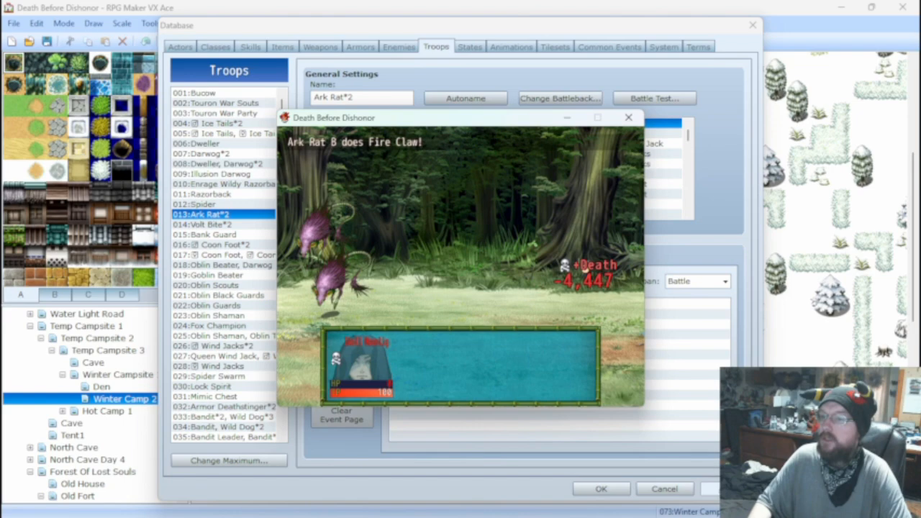
click(629, 117)
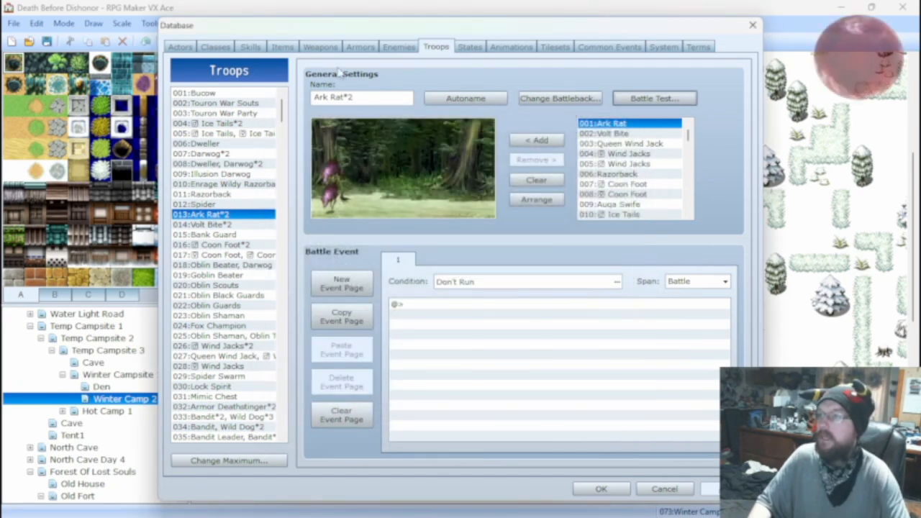
Replace the multiplication between a.atk and a.agi in the Fire Claw damage formula with addition, giving 50 + a.atk + a.agi - b.def * 4.
click(251, 48)
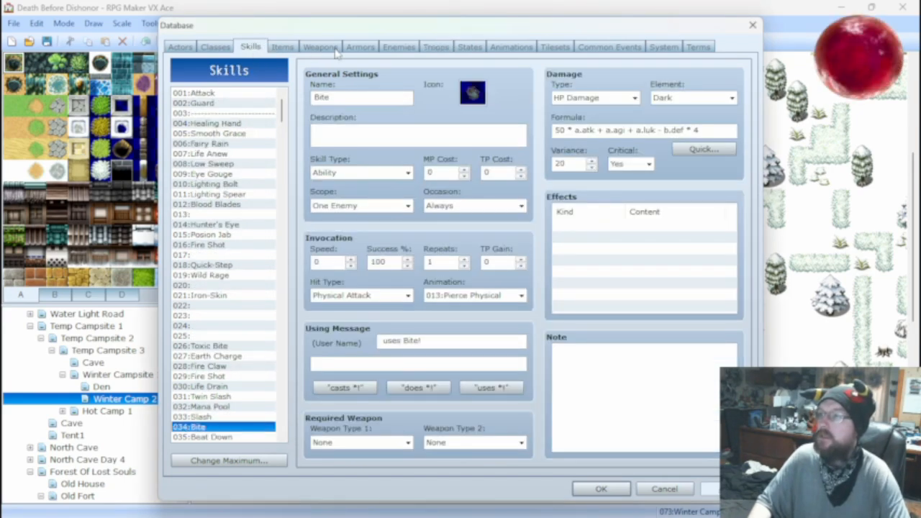
click(333, 49)
click(394, 49)
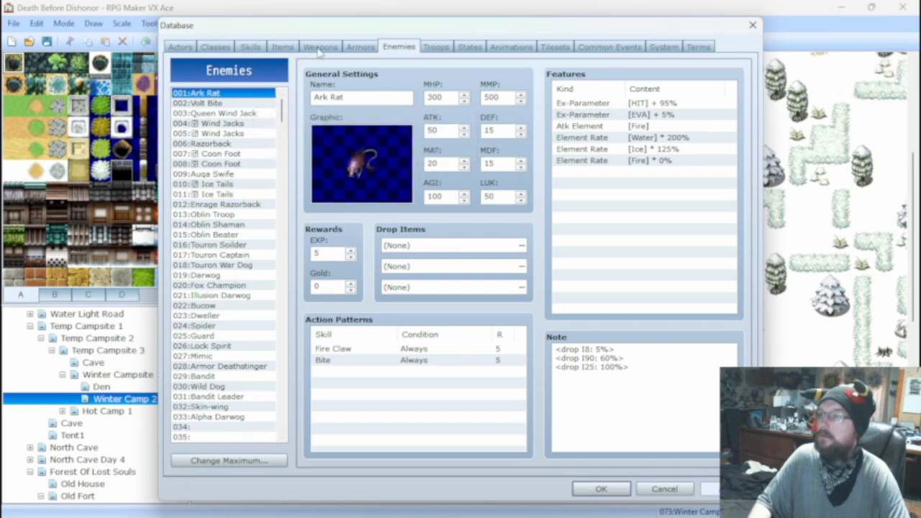
click(284, 47)
click(320, 47)
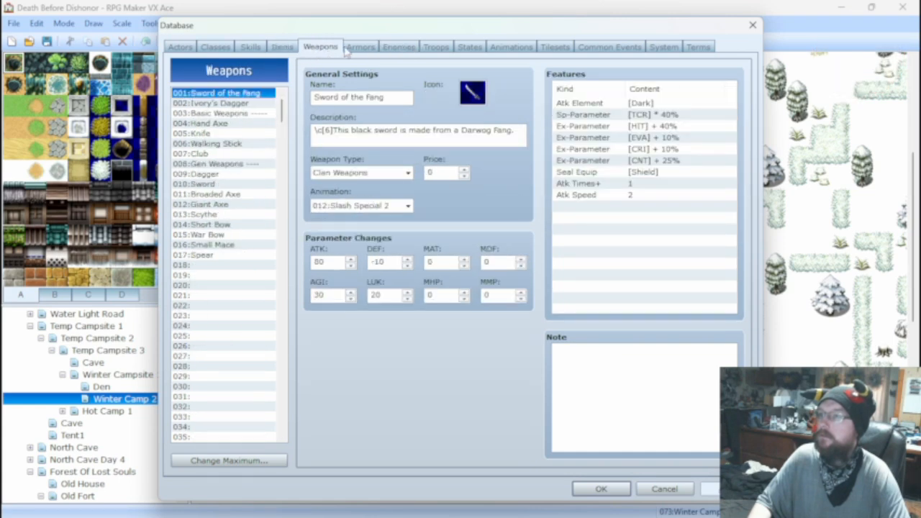
click(250, 48)
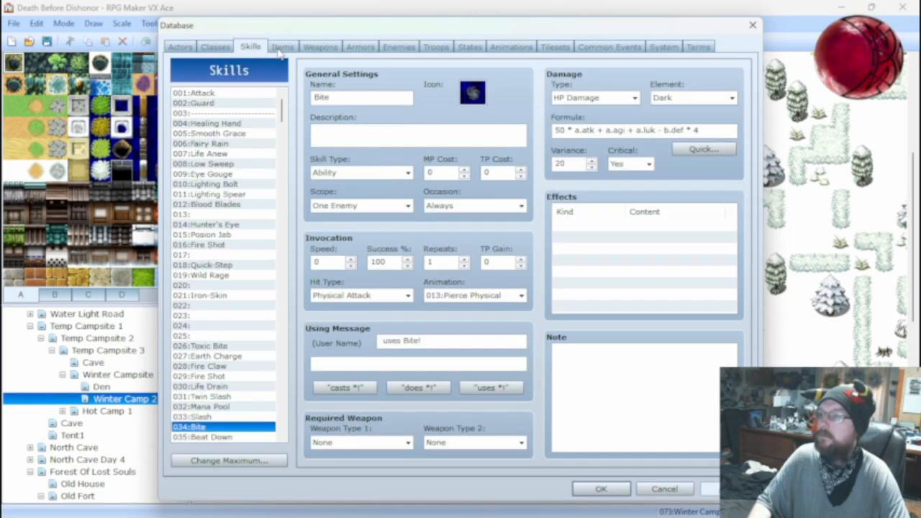
click(215, 366)
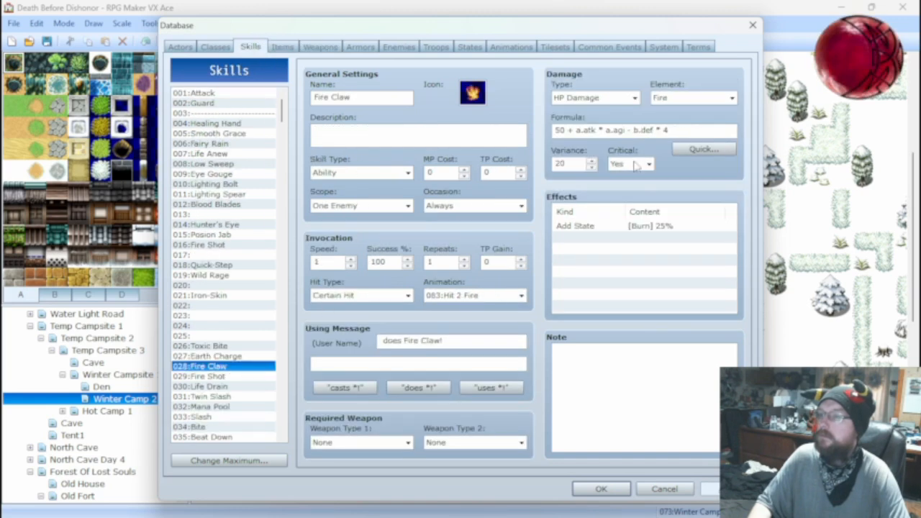
drag(600, 130, 610, 130)
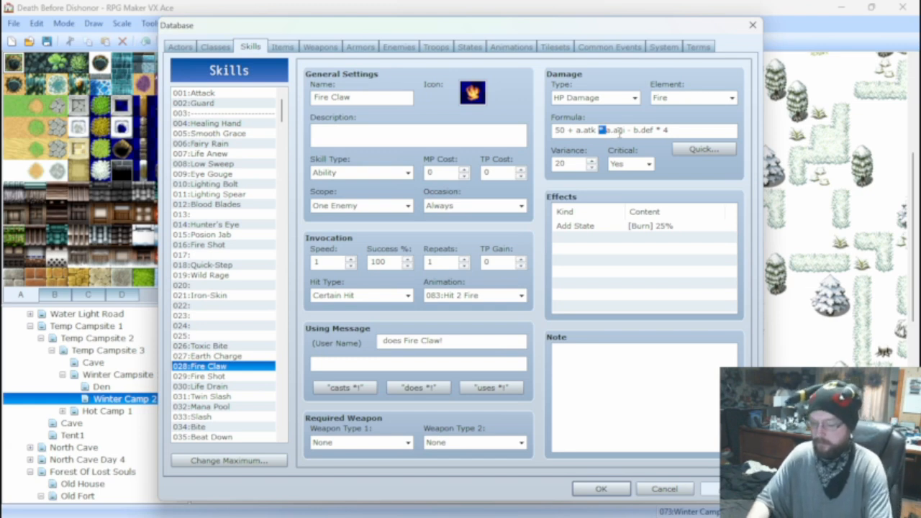
text(+)
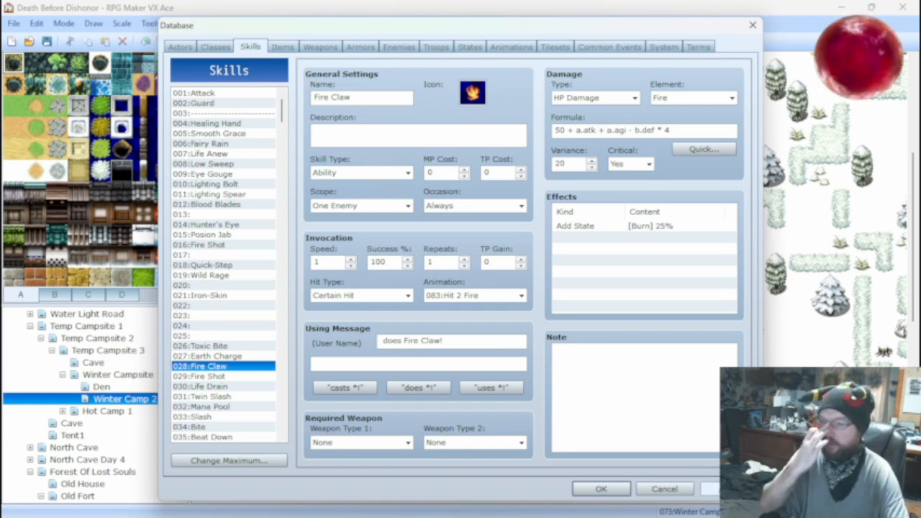
Repeat the Ark Rat*2 battle test with the same actor setup, attack the rats, and close it.
click(400, 49)
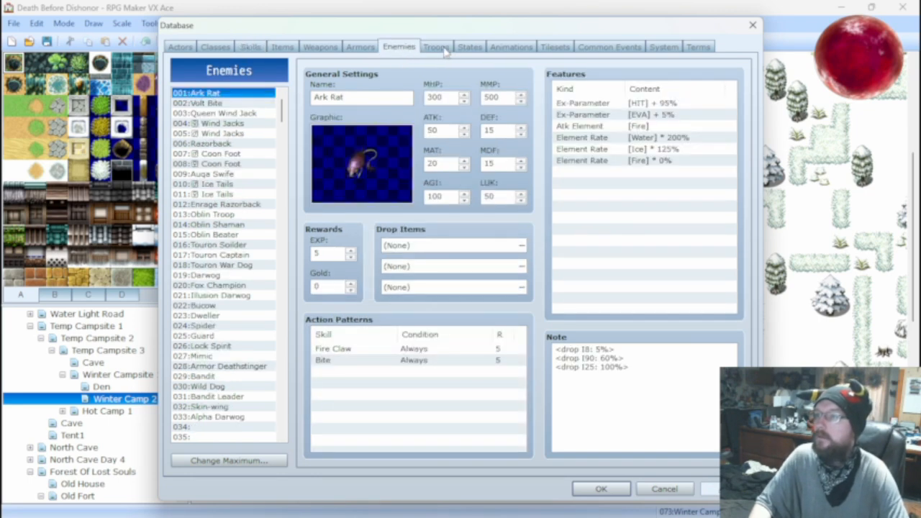
click(436, 47)
click(658, 99)
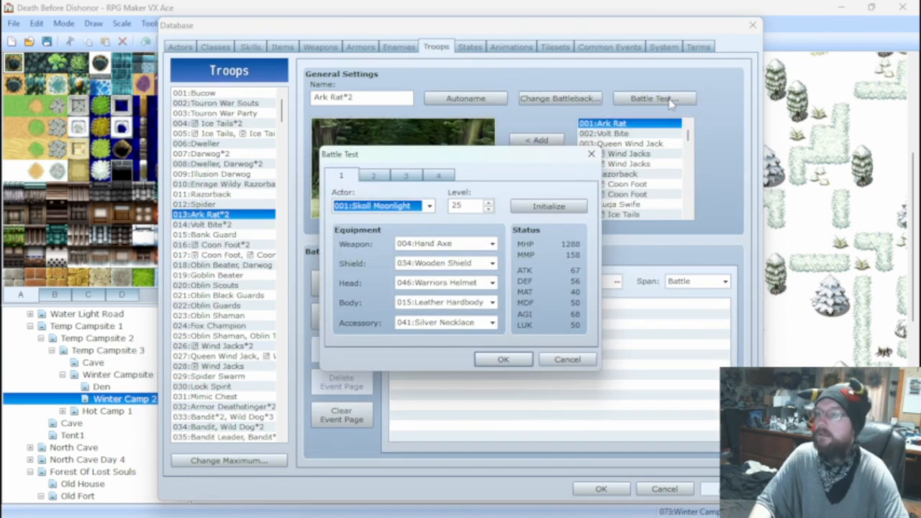
click(503, 359)
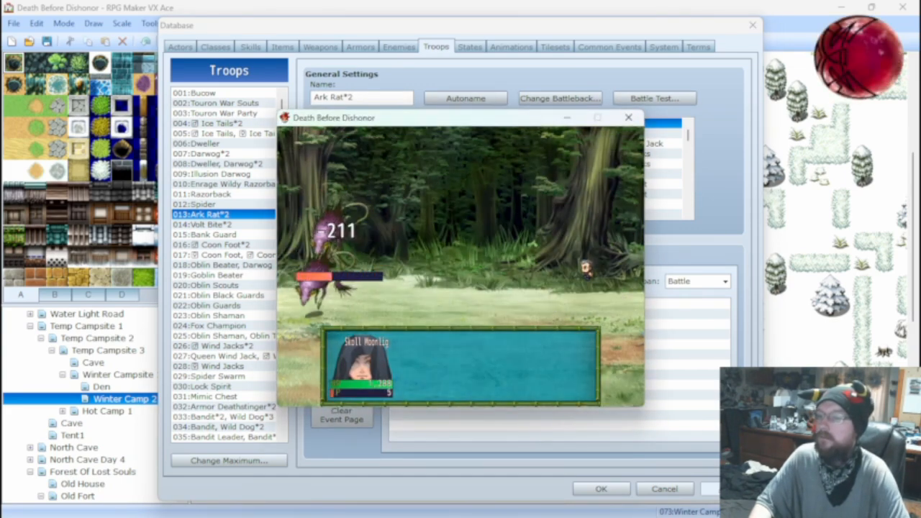
key(Return)
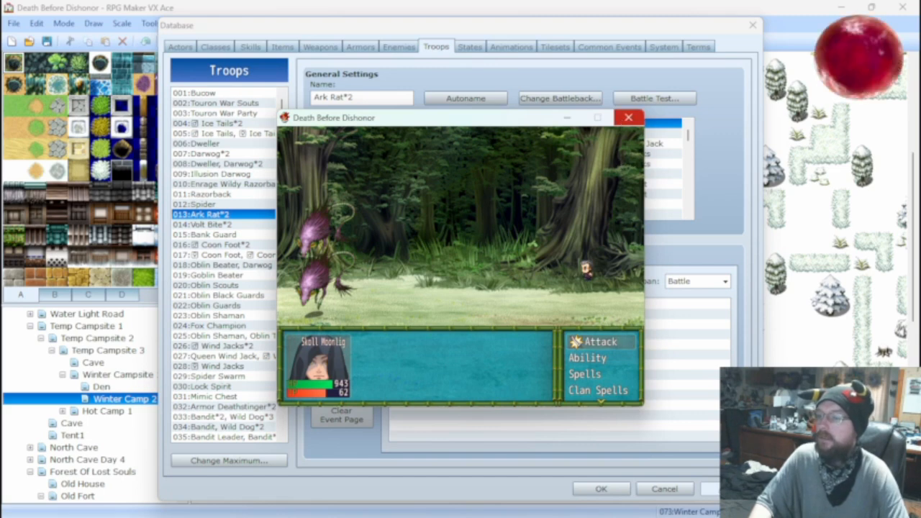
click(627, 118)
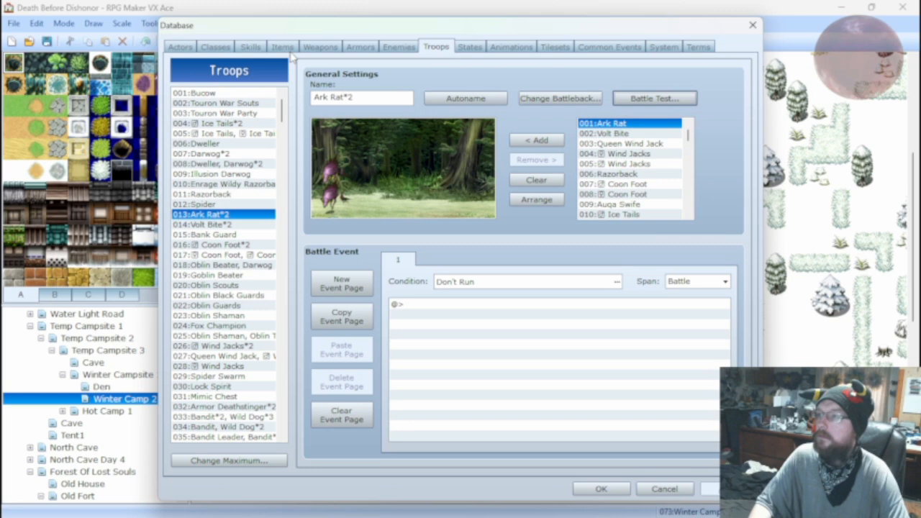
Remove the a.agi term from the damage formula of skill 034 Bite, leaving 50 * a.atk + a.luk - b.def * 4.
click(253, 46)
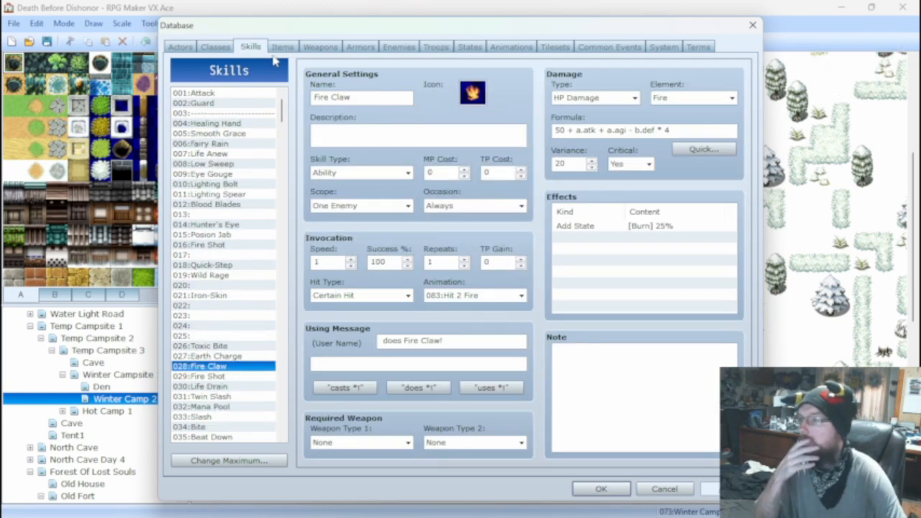
click(203, 427)
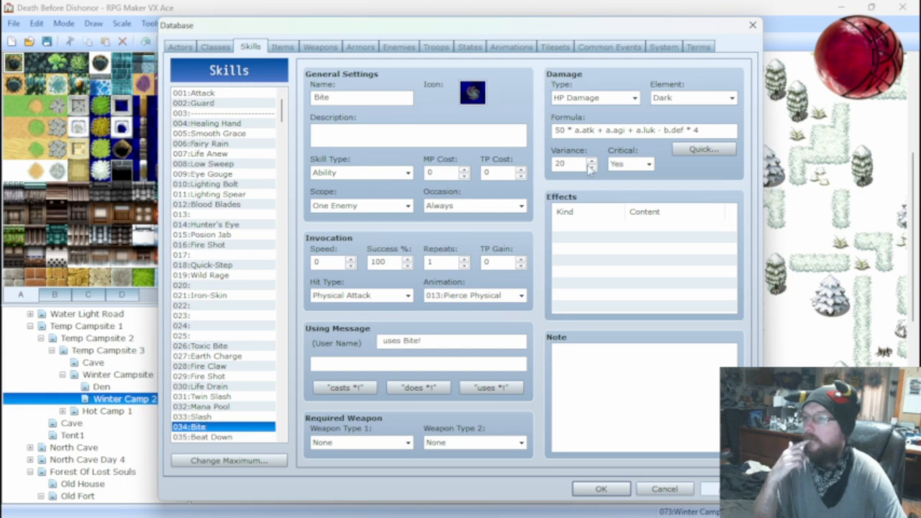
click(628, 132)
double_click(626, 131)
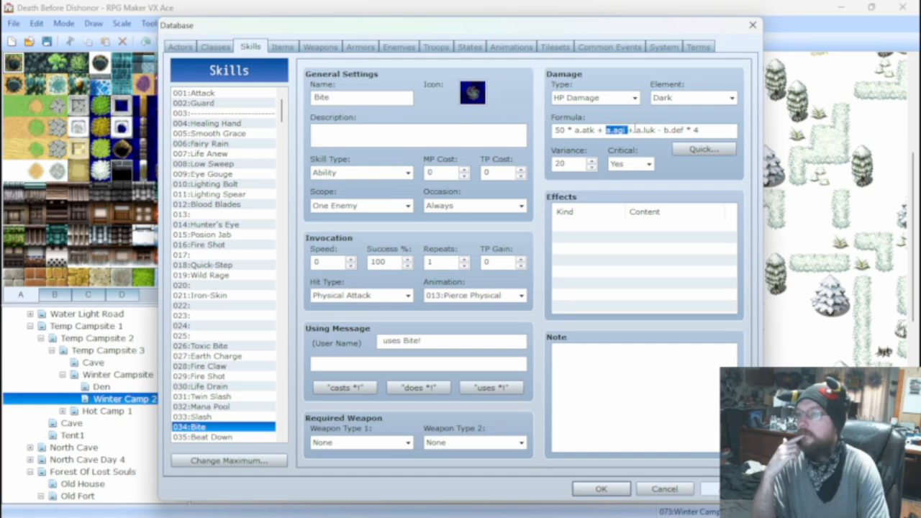
key(BackSpace)
key(BackSpace)
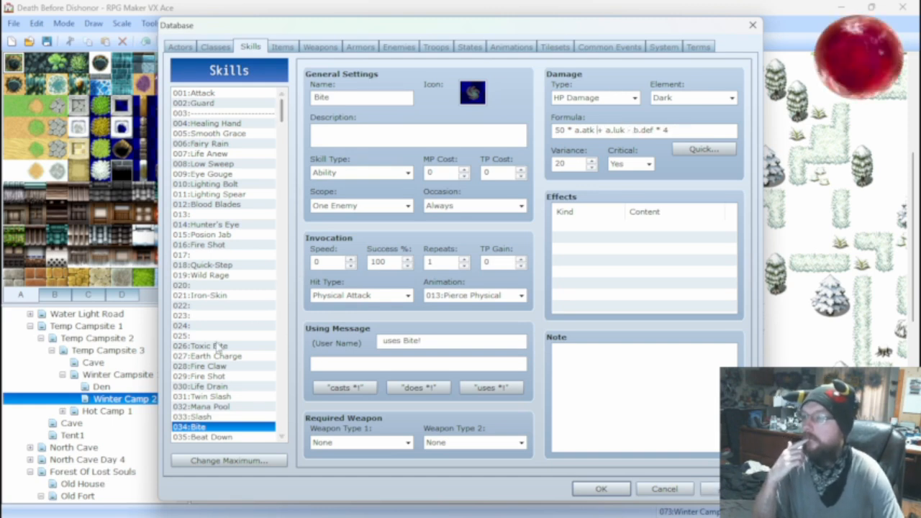
Compare the Fire Claw and Bite formulas, and set the Fire Claw damage formula to 50 * a.atk + a.agi - b.def * 4.
click(223, 367)
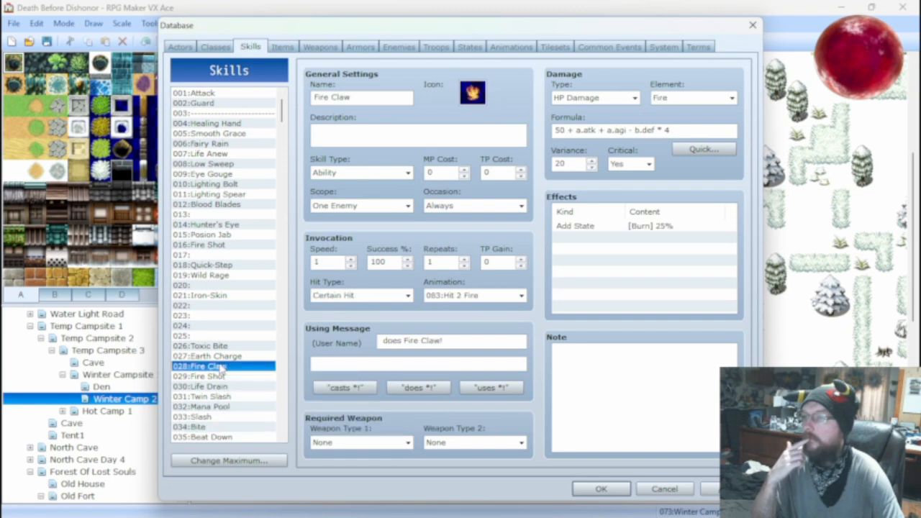
click(226, 428)
click(219, 367)
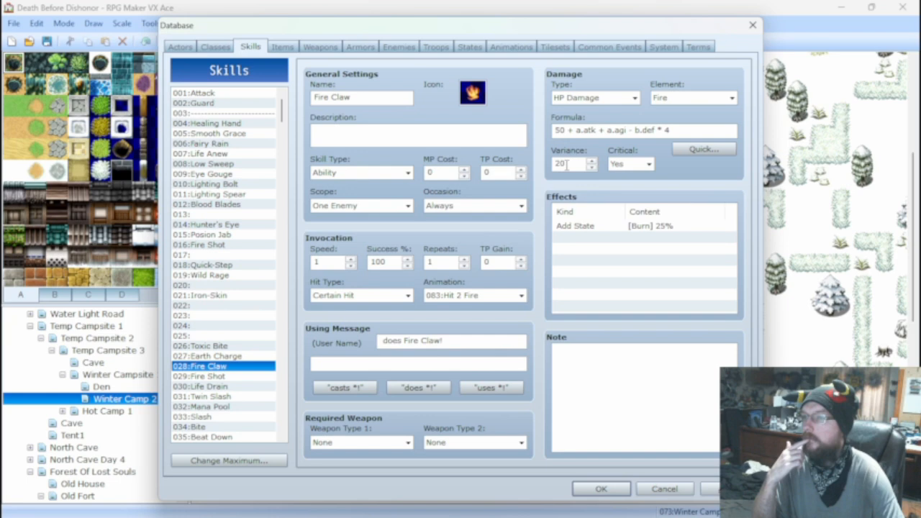
click(583, 130)
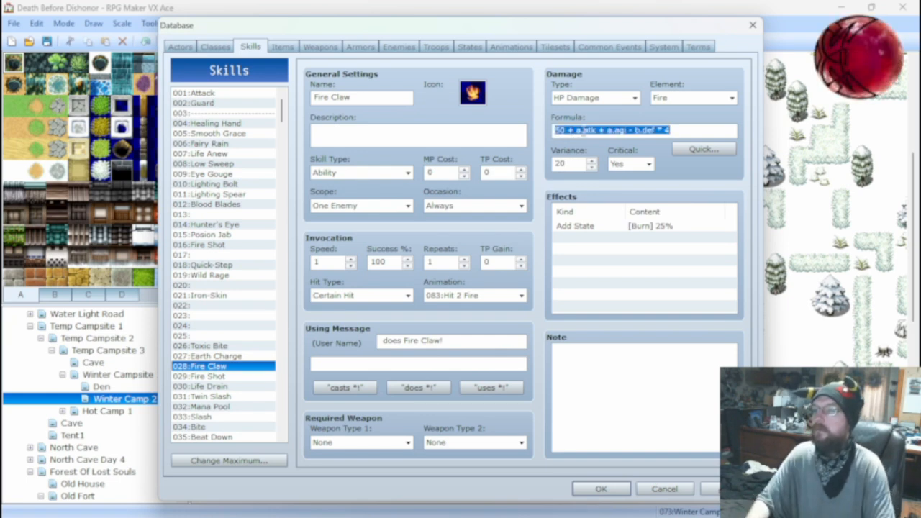
key(Left)
key(Right)
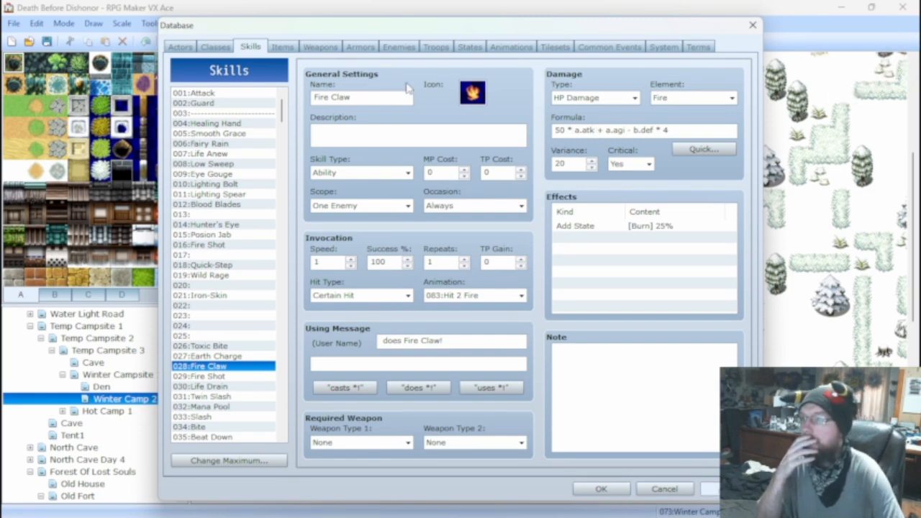
Test the revised Fire Claw formula in an Ark Rat*2 battle test with the same actor setup, and close it.
click(435, 47)
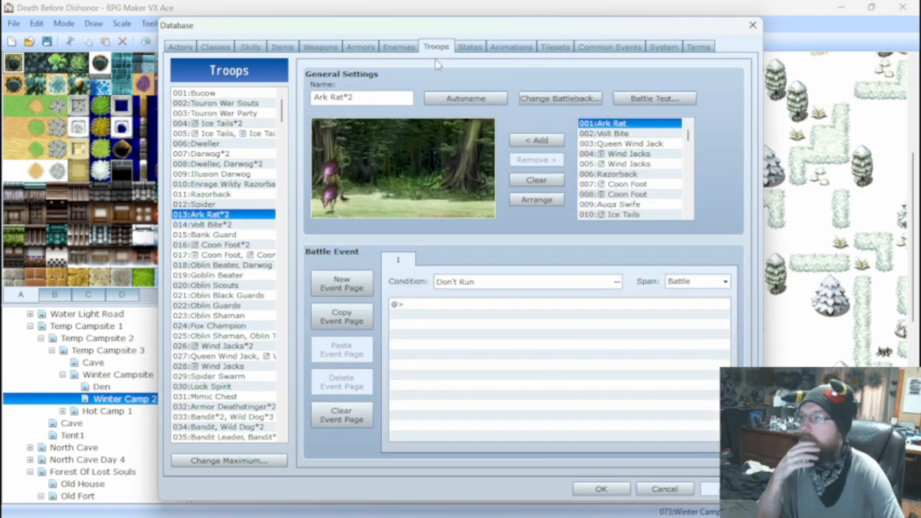
click(651, 97)
click(503, 359)
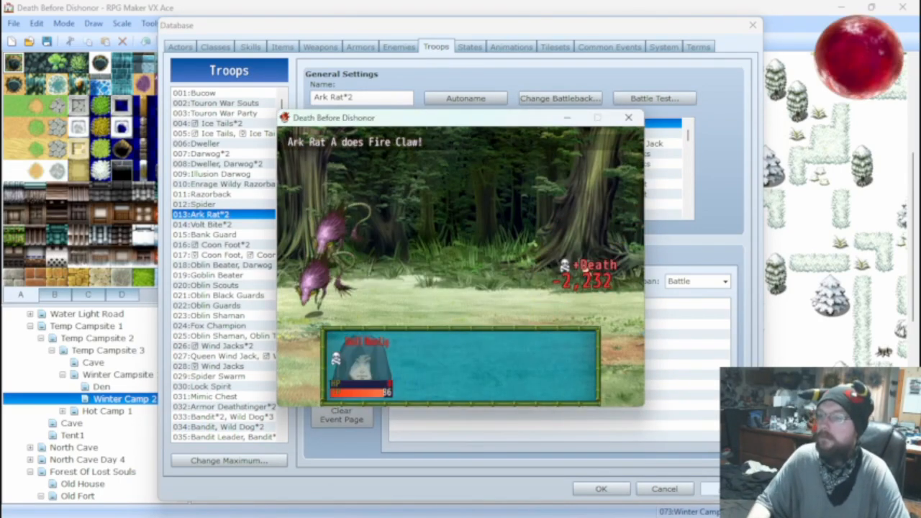
click(628, 118)
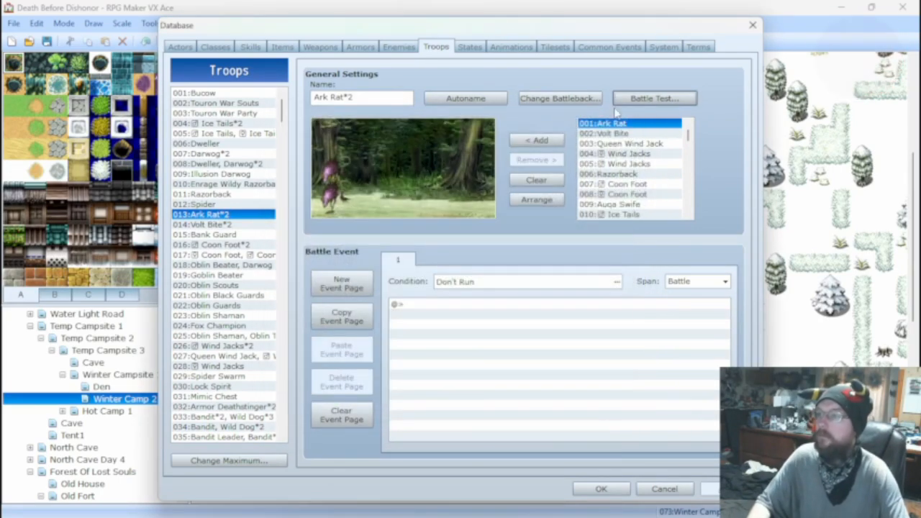
Change the Fire Claw damage formula to 50 * a.atk + a.agi - b.def * 2.
click(250, 46)
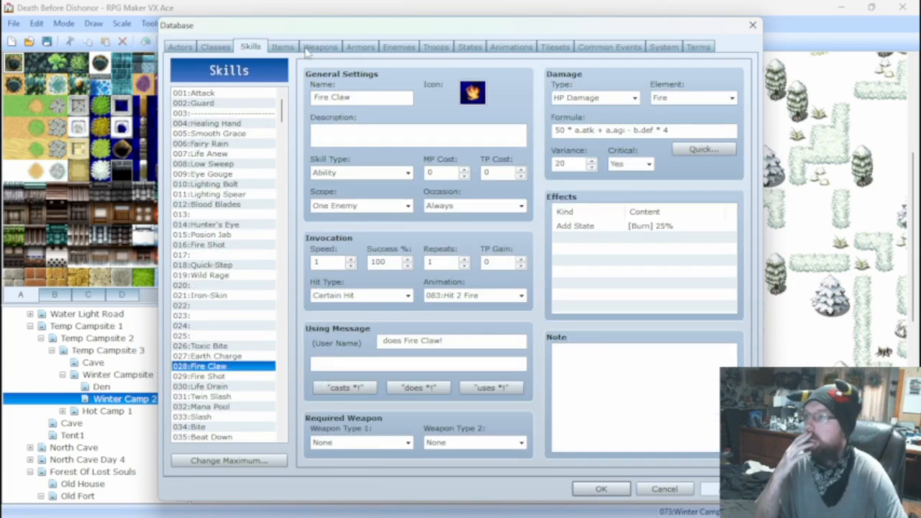
click(314, 47)
click(349, 45)
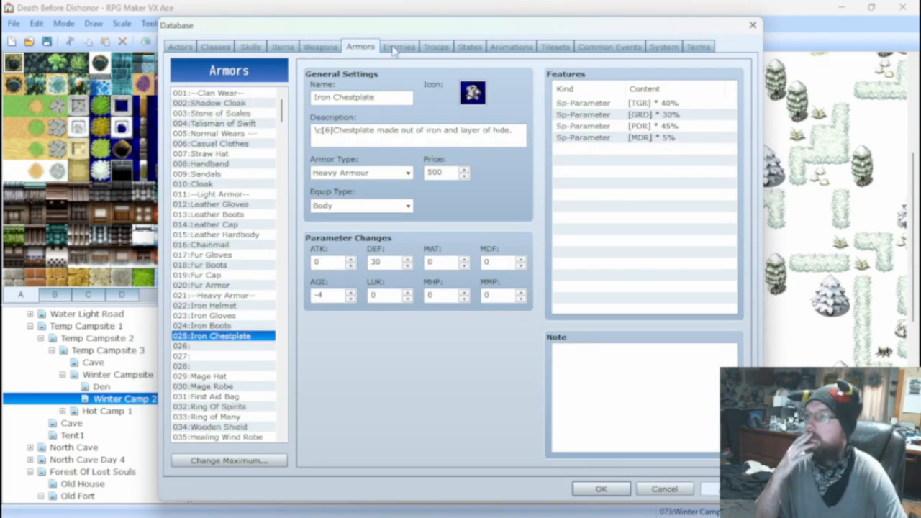
click(399, 47)
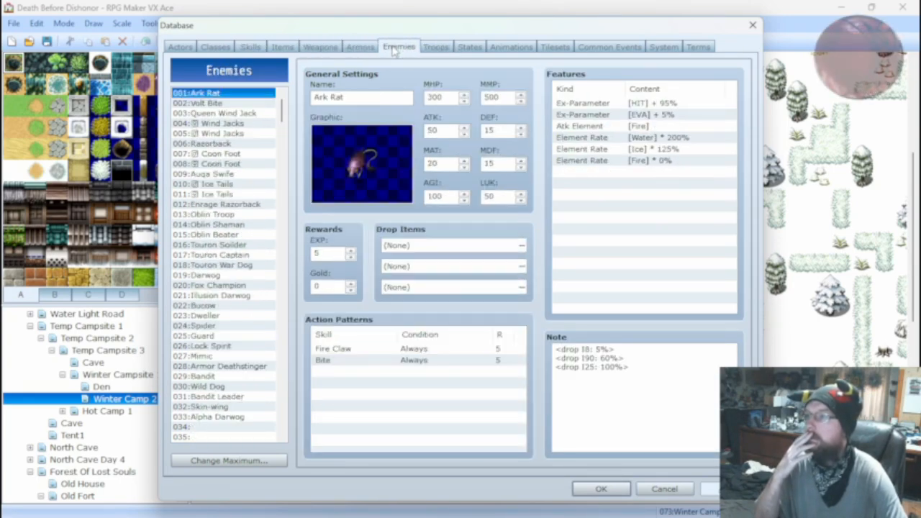
click(252, 47)
click(684, 133)
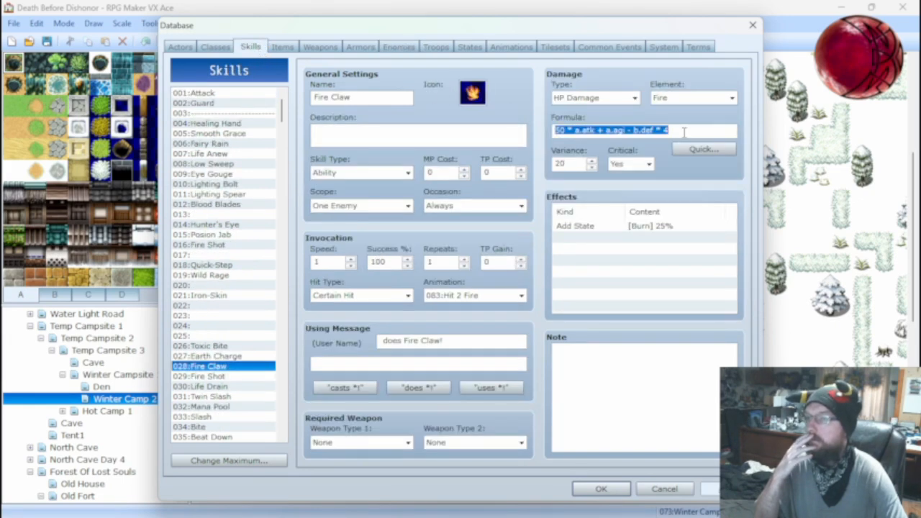
click(684, 132)
key(BackSpace)
text(2)
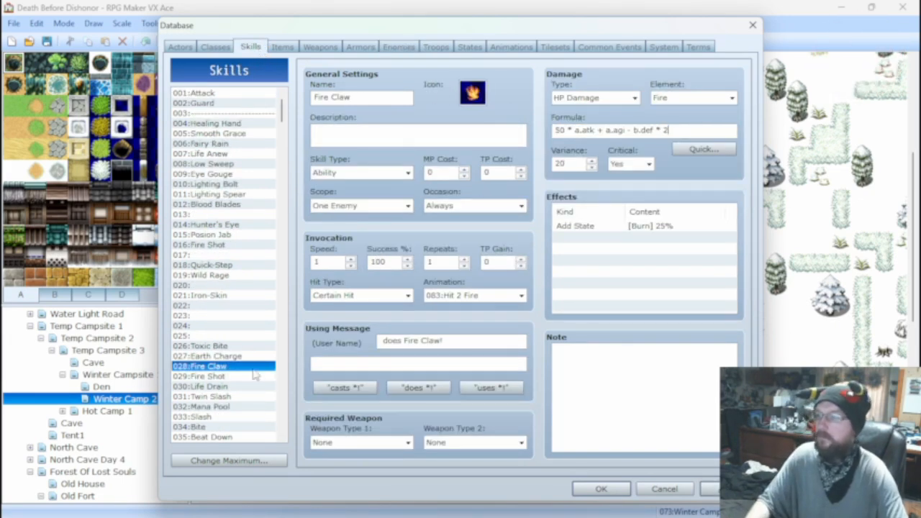
Set the Bite damage formula to 50 * a.atk + a.luk - b.def * 2 and save the database changes.
click(209, 426)
click(676, 131)
double_click(676, 131)
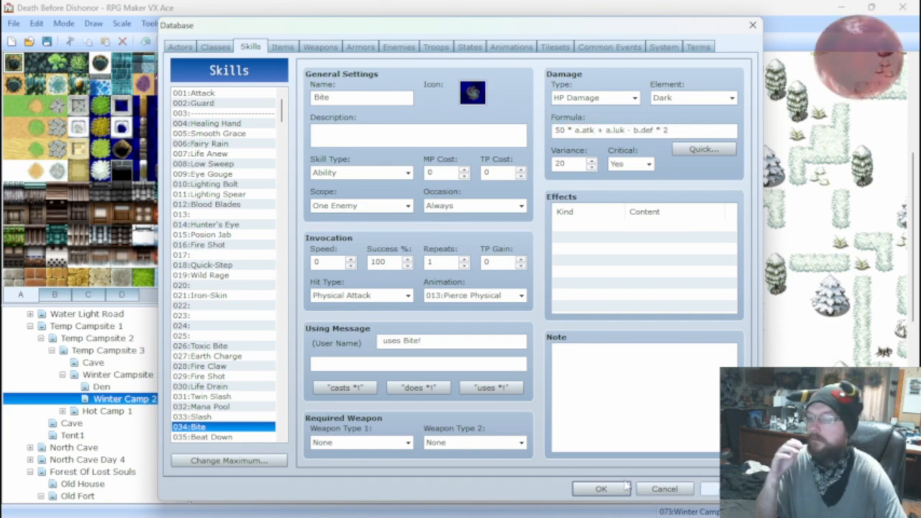
click(601, 488)
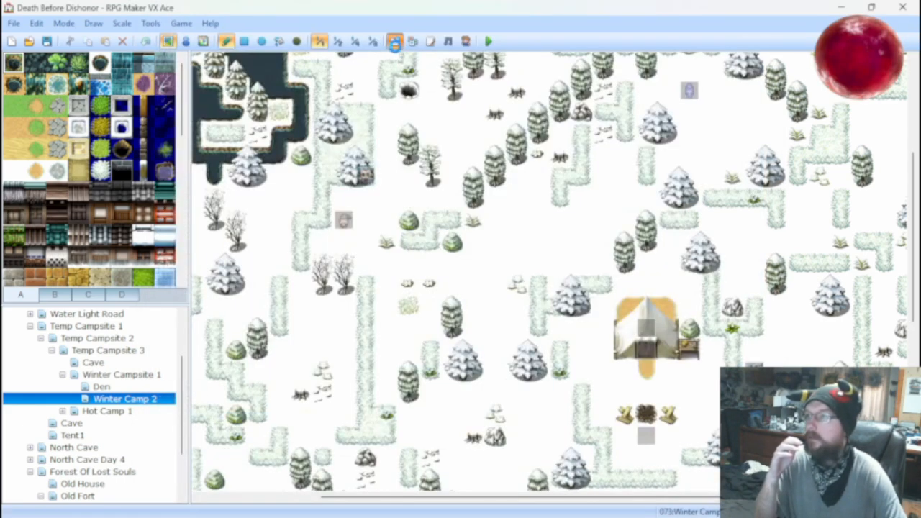
Reopen the database, run an Ark Rat*2 battle test with the same actor setup, and close it.
click(394, 41)
click(435, 46)
click(647, 97)
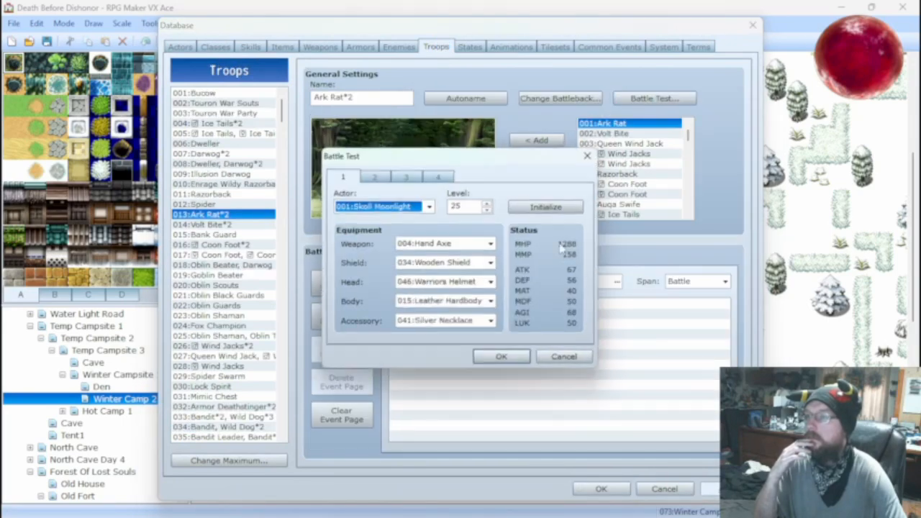
click(557, 358)
key(Return)
key(Return)
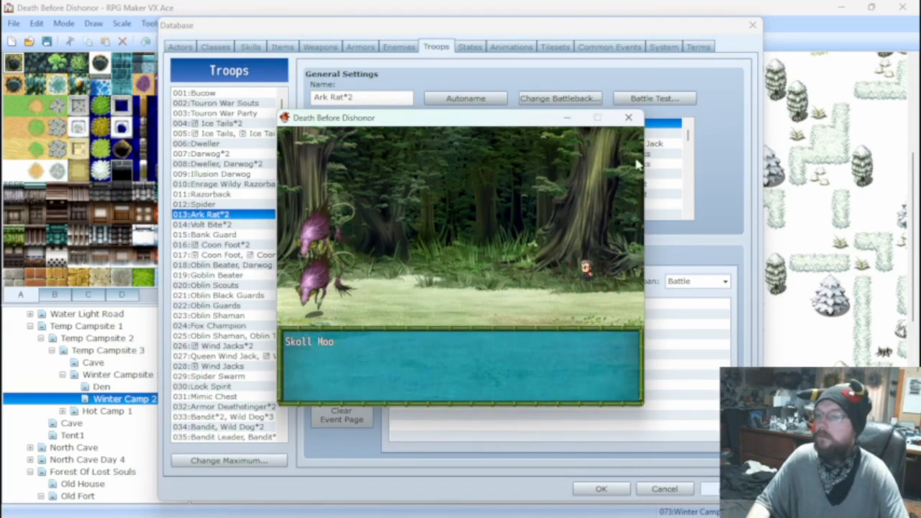
click(628, 117)
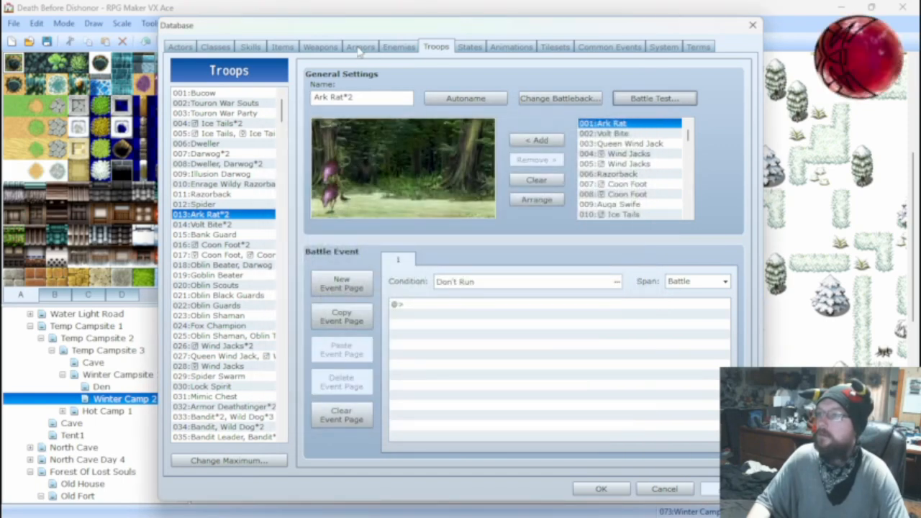
Remove the defense multiplier from the Bite damage formula, leaving 50 * a.atk + a.luk - b.def.
click(251, 47)
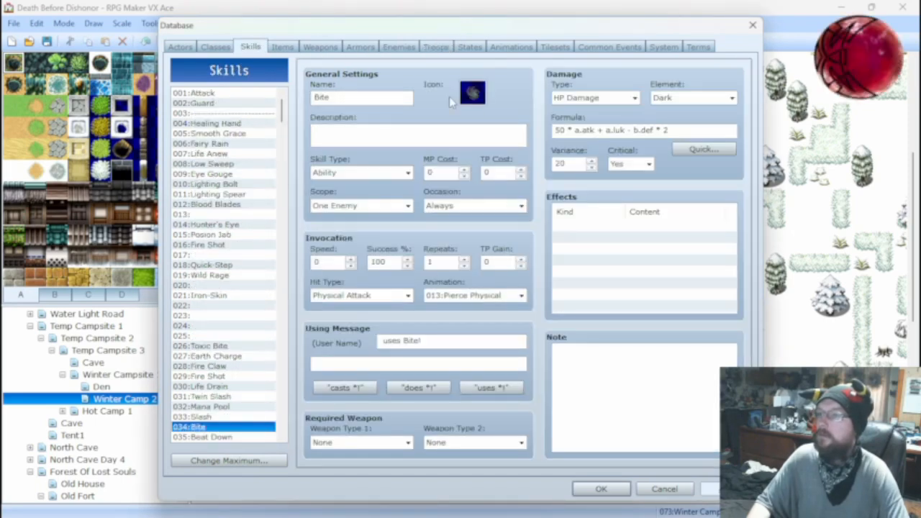
double_click(692, 130)
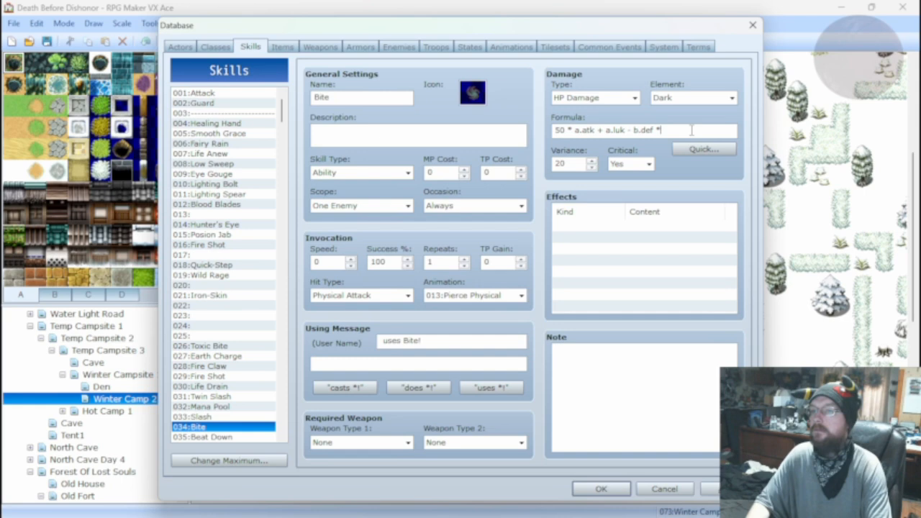
key(BackSpace)
key(BackSpace)
key(BackSpace)
key(BackSpace)
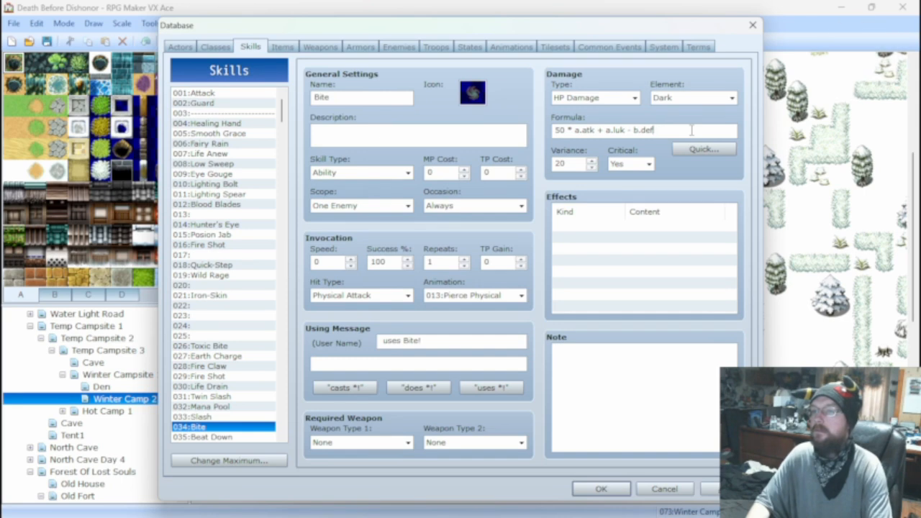
Remove the defense multiplier from the Fire Claw damage formula, leaving 50 * a.atk + a.agi - b.def.
click(219, 367)
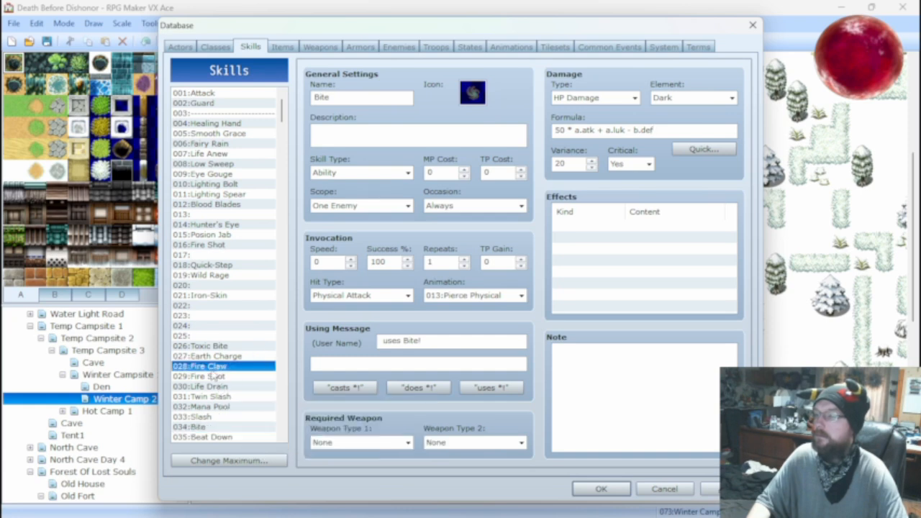
double_click(676, 130)
key(BackSpace)
key(BackSpace)
key(BackSpace)
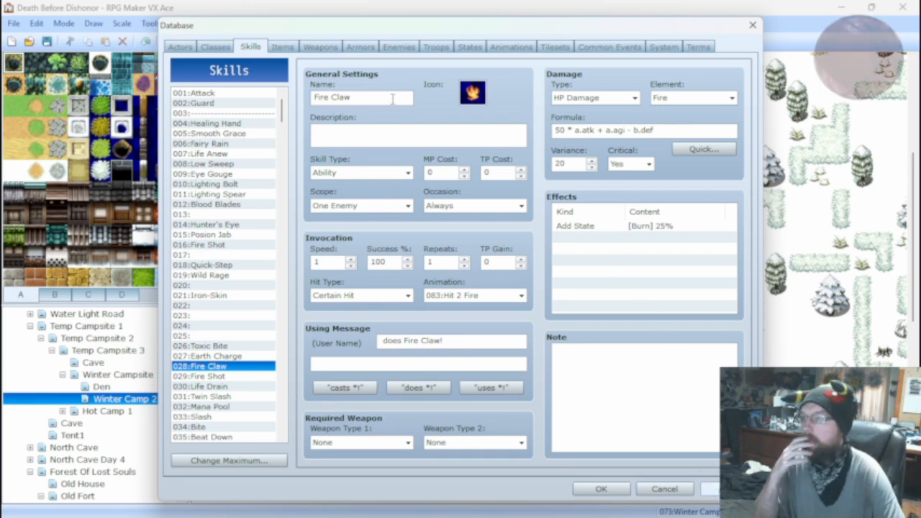
Glance over the enemy, weapon and armor entries, run the Ark Rat*2 battle test with the unmultiplied defense formulas, and close it.
click(400, 47)
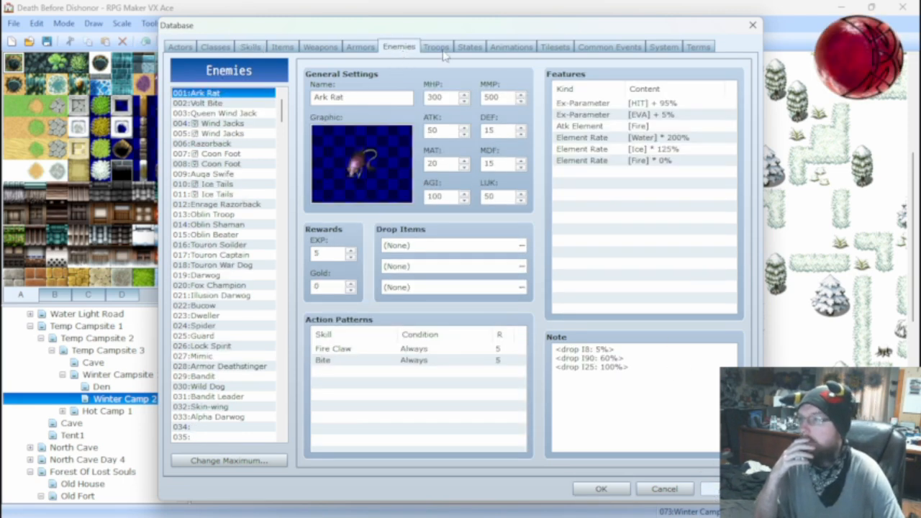
click(436, 48)
click(335, 49)
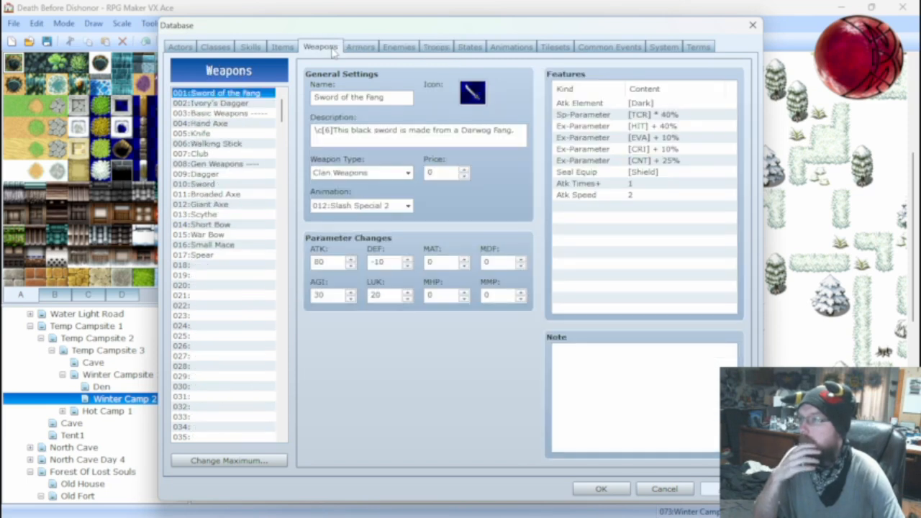
click(354, 46)
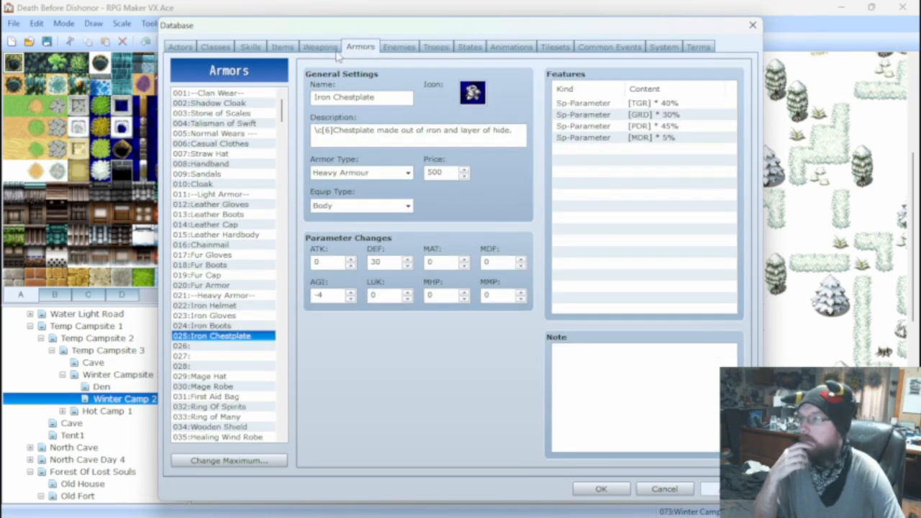
click(321, 47)
click(352, 47)
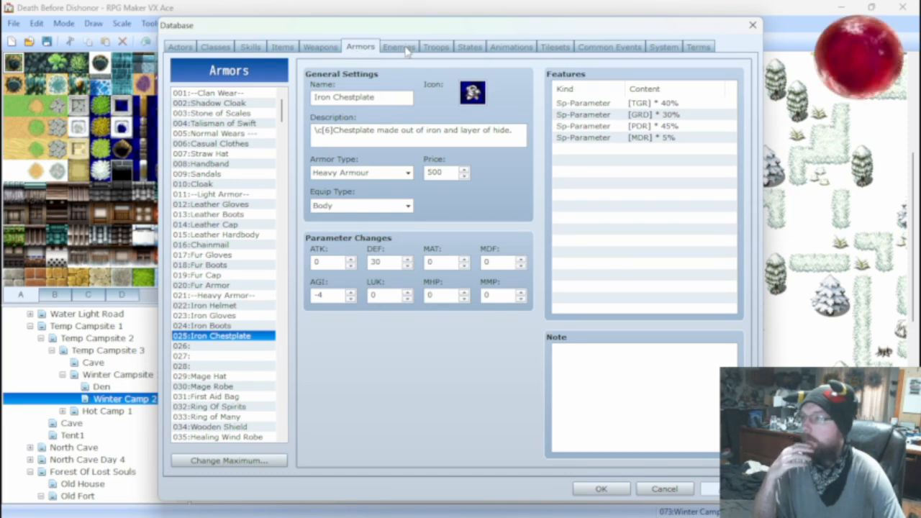
click(435, 48)
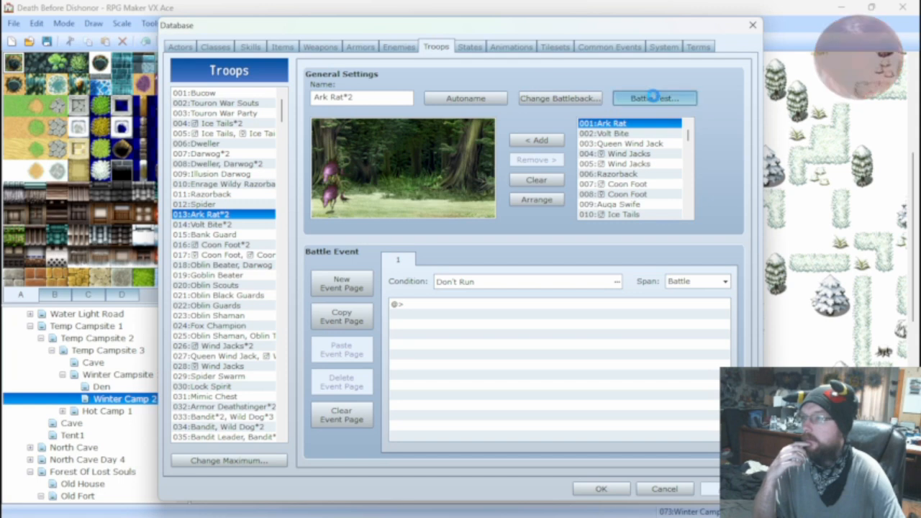
click(654, 98)
click(510, 358)
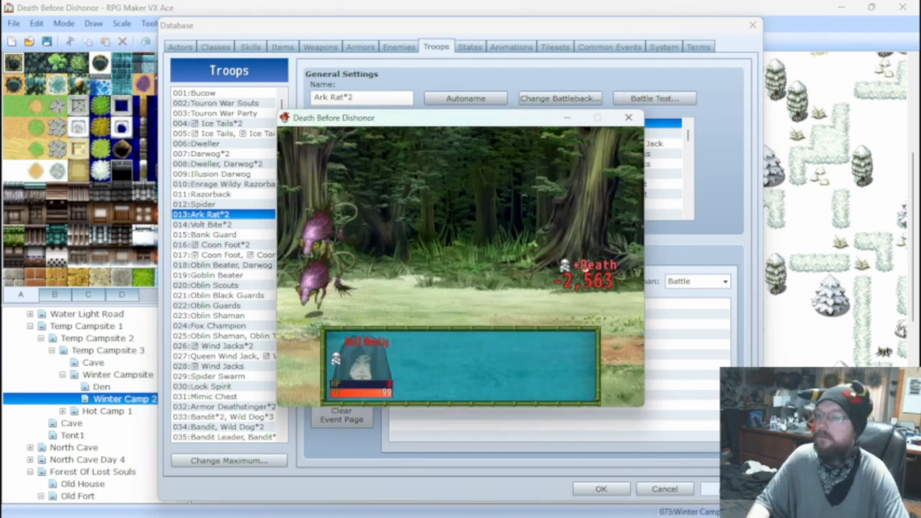
click(628, 117)
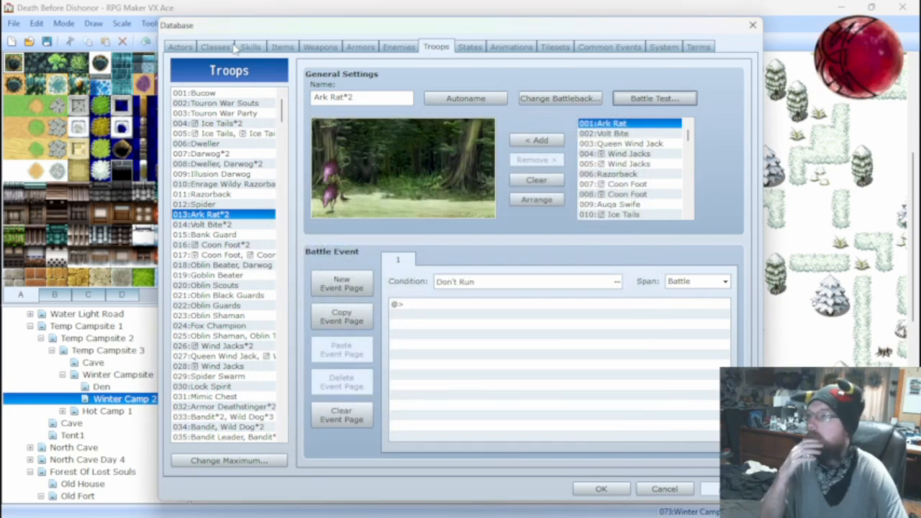
Compare the Bite and Fire Claw formulas, and set Fire Claw's to 25 * a.atk + a.agi - b.def.
click(249, 47)
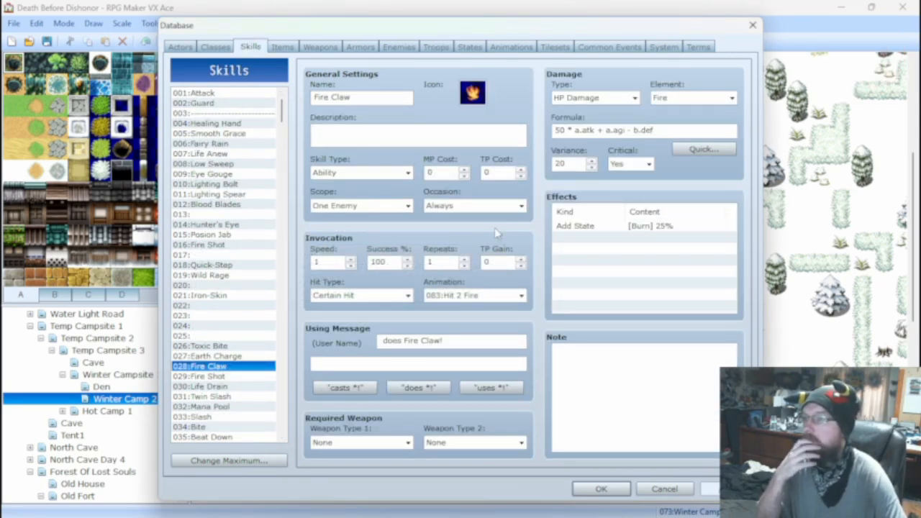
click(210, 429)
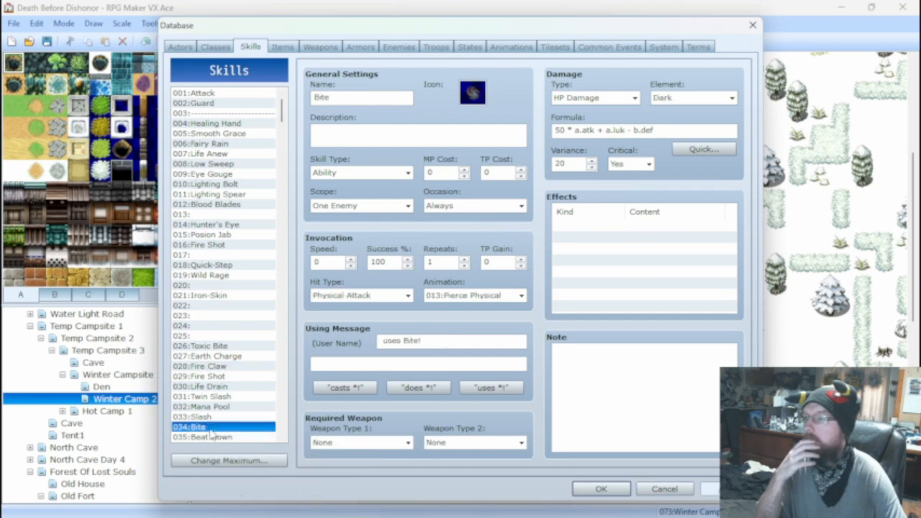
click(212, 366)
double_click(559, 130)
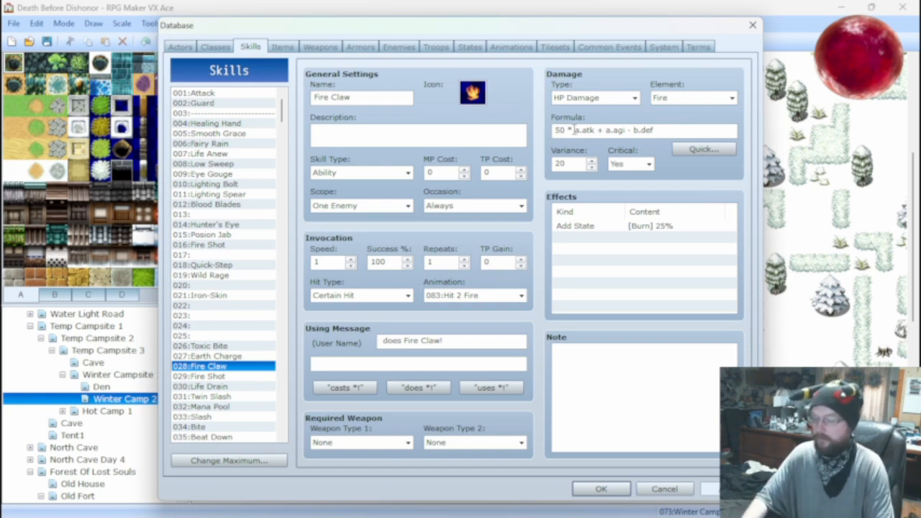
text(25)
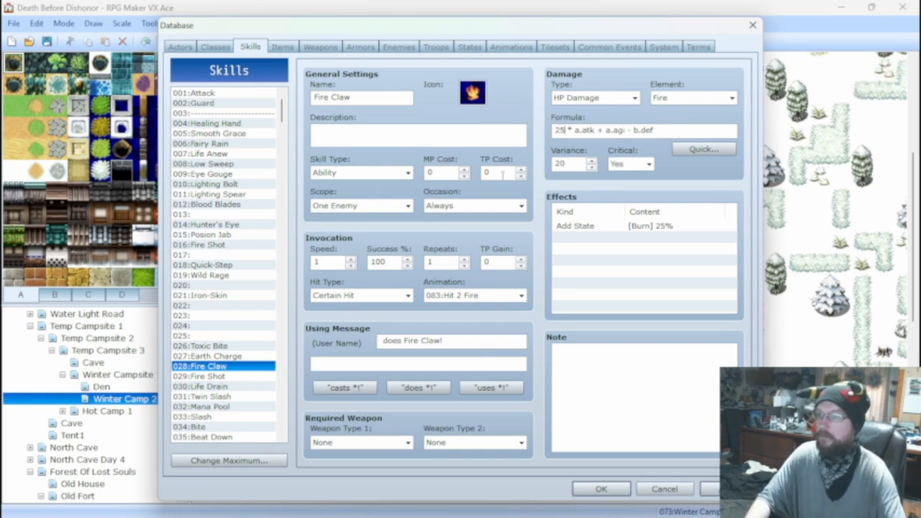
Change the Bite damage formula to 25 * a.atk + a.luk - b.def.
click(208, 427)
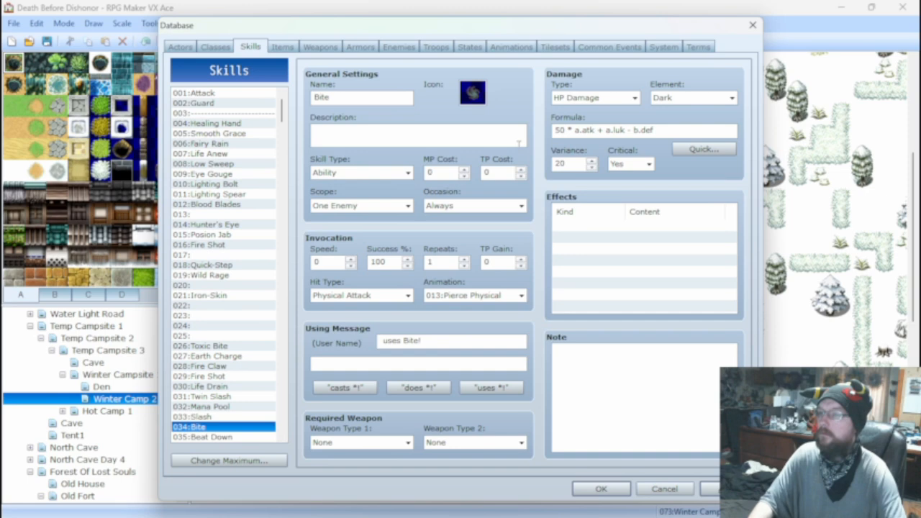
double_click(559, 129)
text(25)
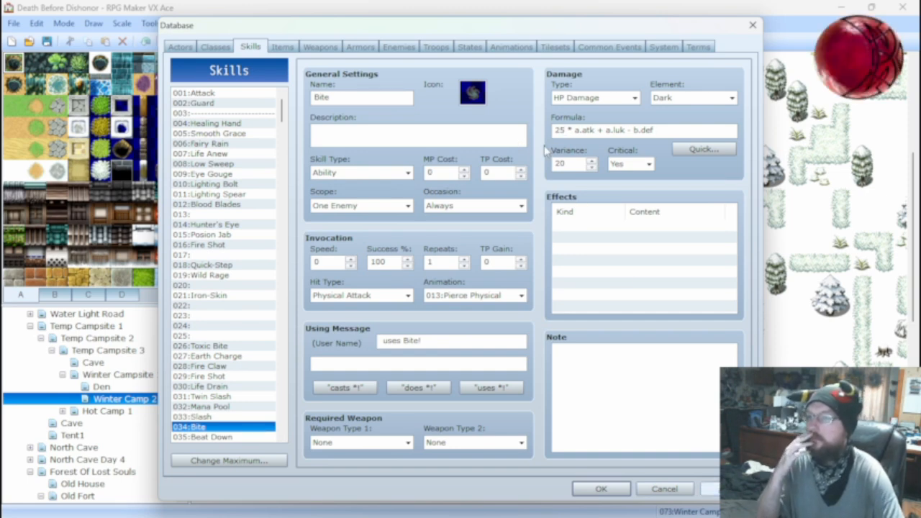
Check Fire Claw's formula and the Ark Rat's stats, and set the Bite formula to 50 * a.atk + a.luk - b.def.
click(223, 368)
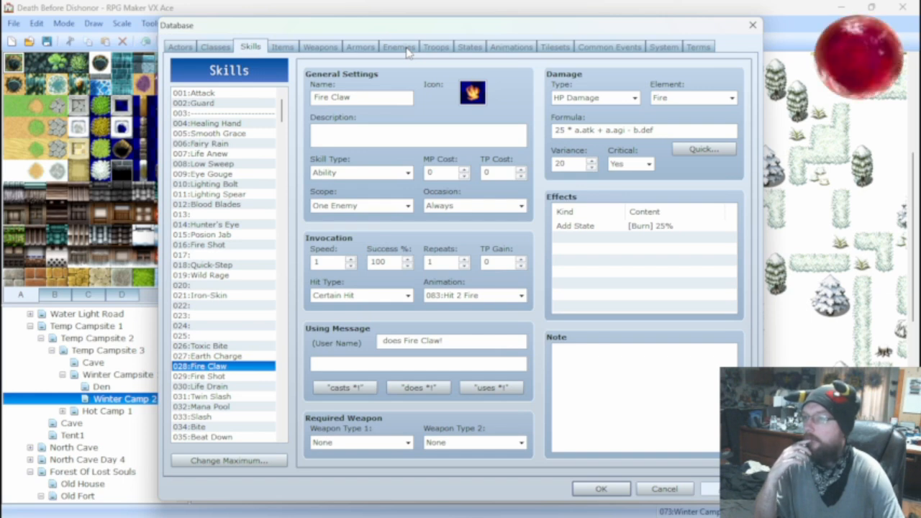
click(406, 49)
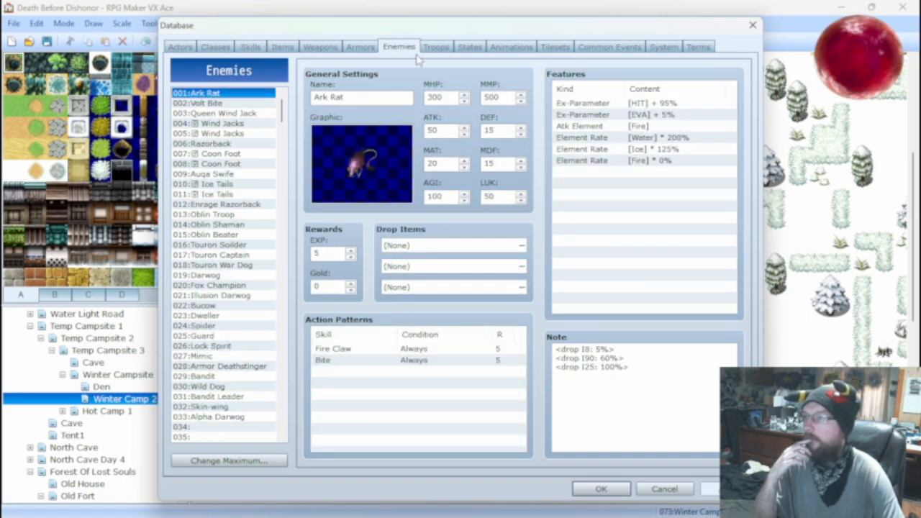
click(251, 47)
click(216, 427)
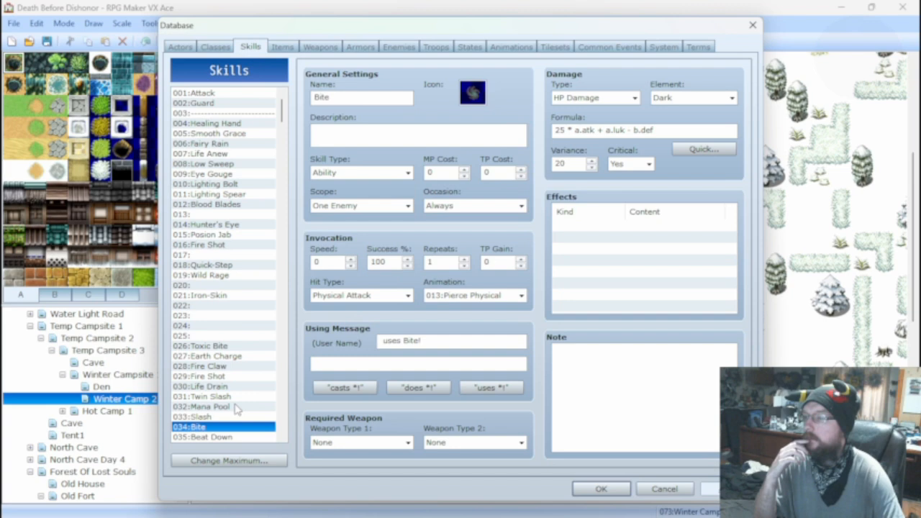
double_click(559, 130)
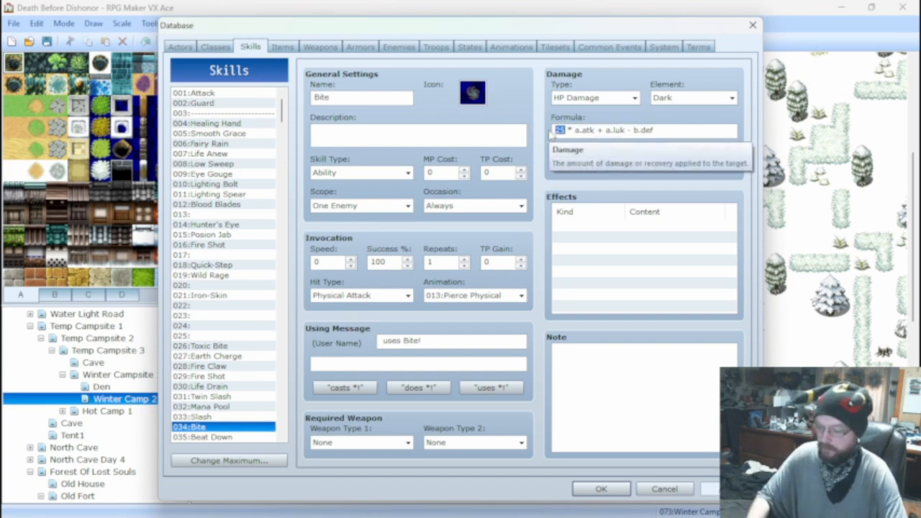
text(50)
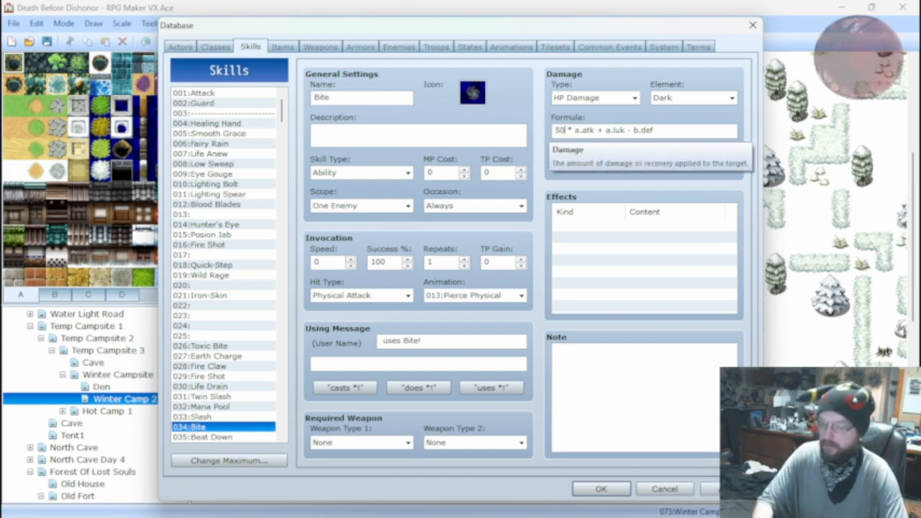
Glance at the Ark Rat's stats, run the Ark Rat*2 battle test with a basic attack, and end it.
click(282, 48)
click(400, 48)
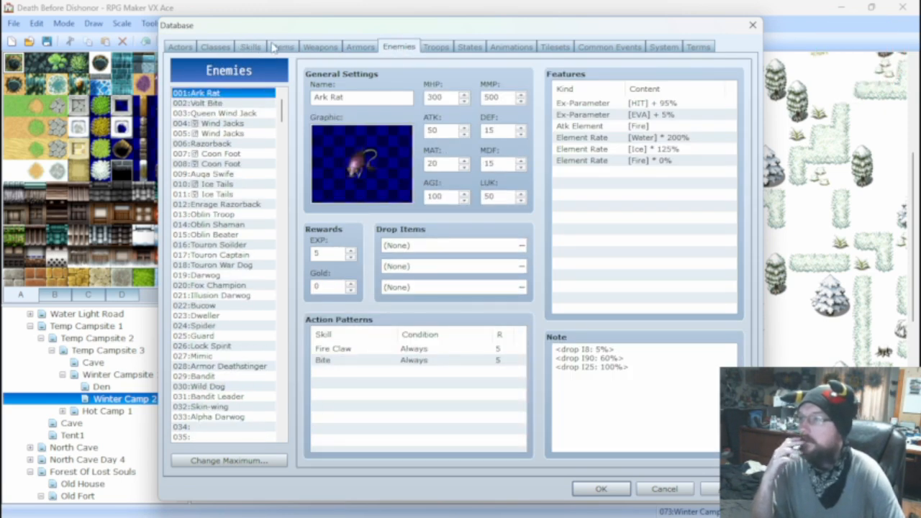
click(436, 48)
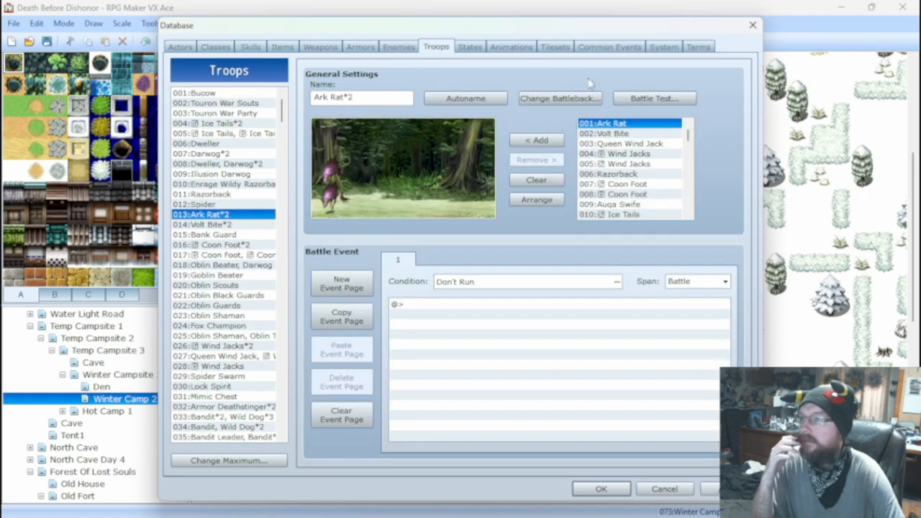
click(651, 98)
click(500, 360)
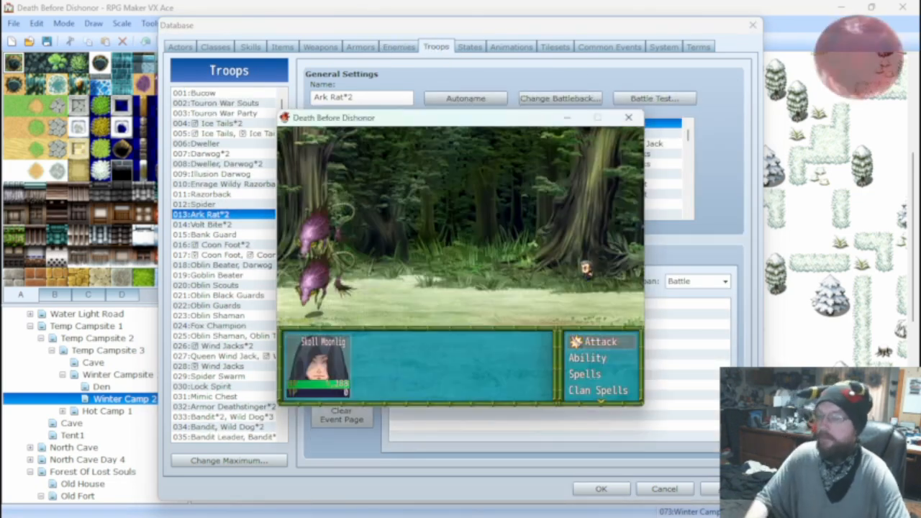
key(Return)
key(Return)
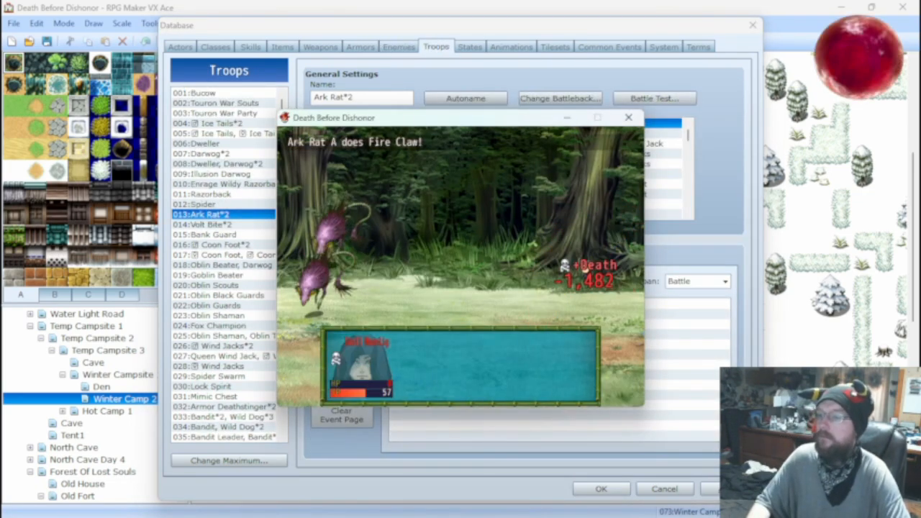
key(Return)
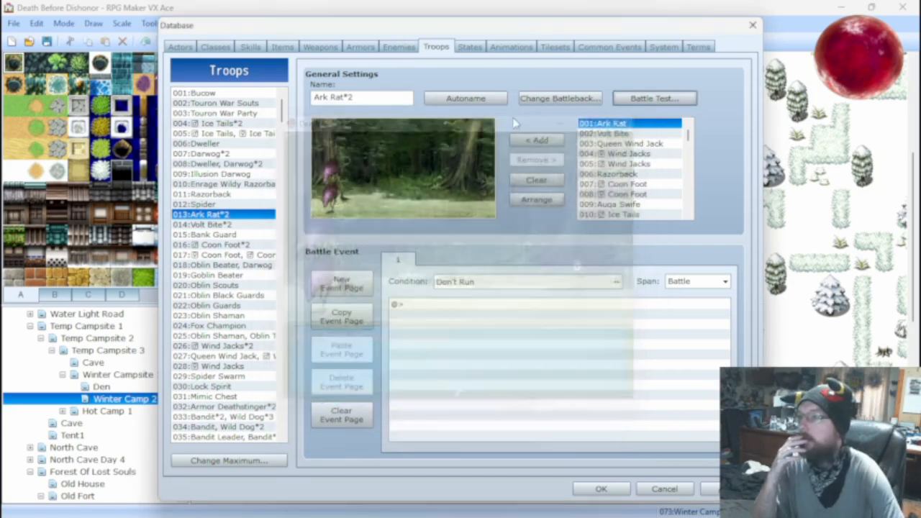
Check the Bite and Fire Claw damage formulas, and set the Ark Rat's AGI to 50.
click(250, 46)
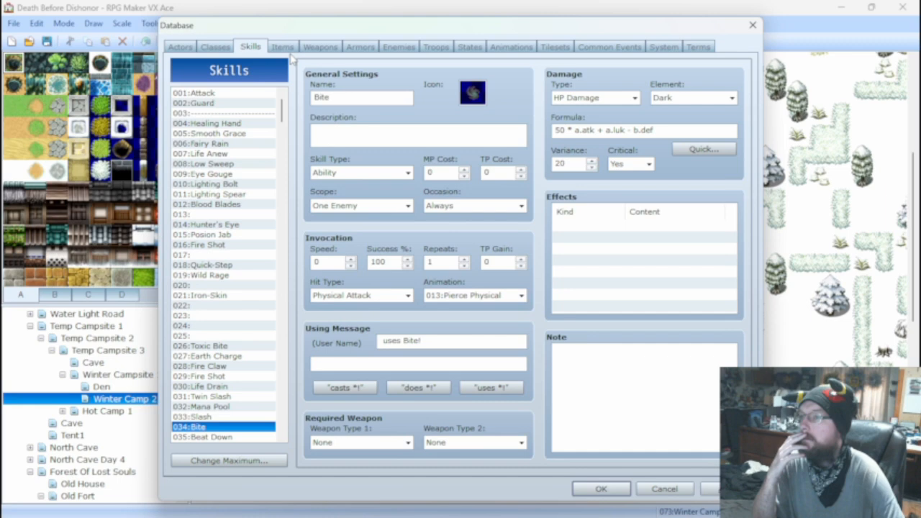
click(223, 367)
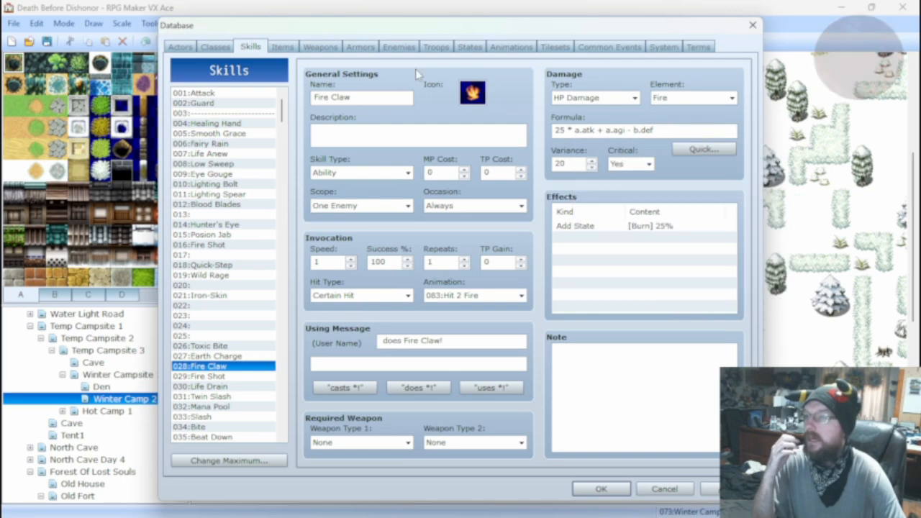
click(284, 46)
click(251, 46)
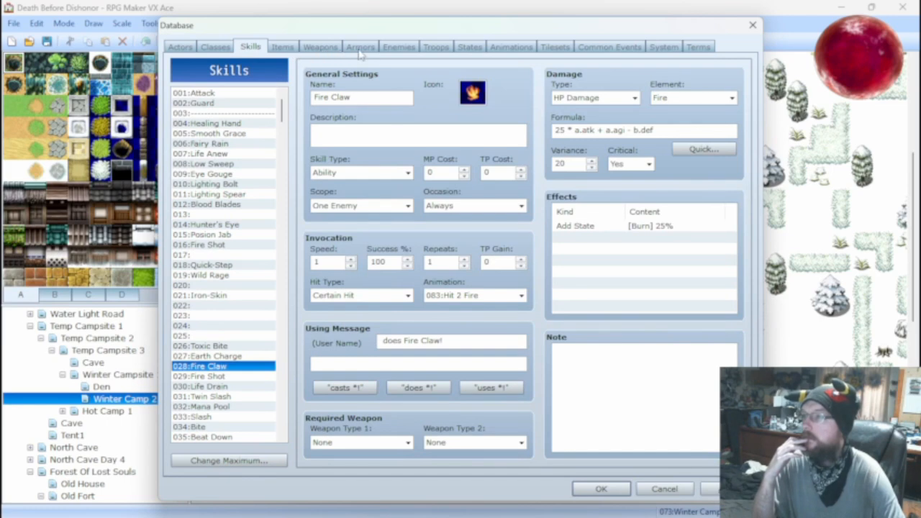
click(398, 46)
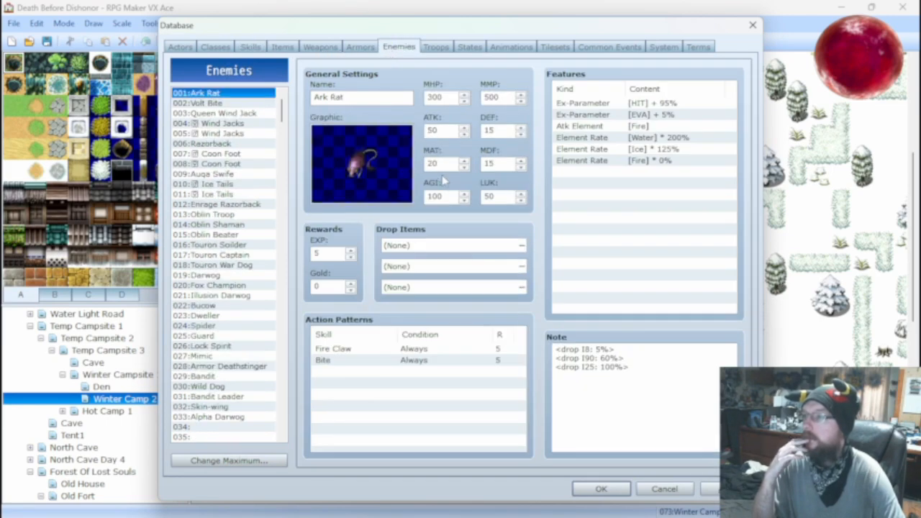
double_click(445, 195)
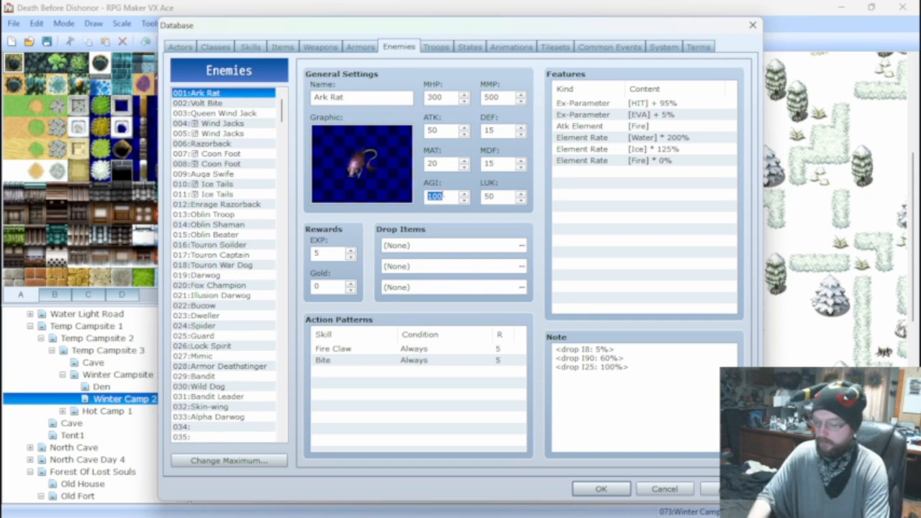
text(50)
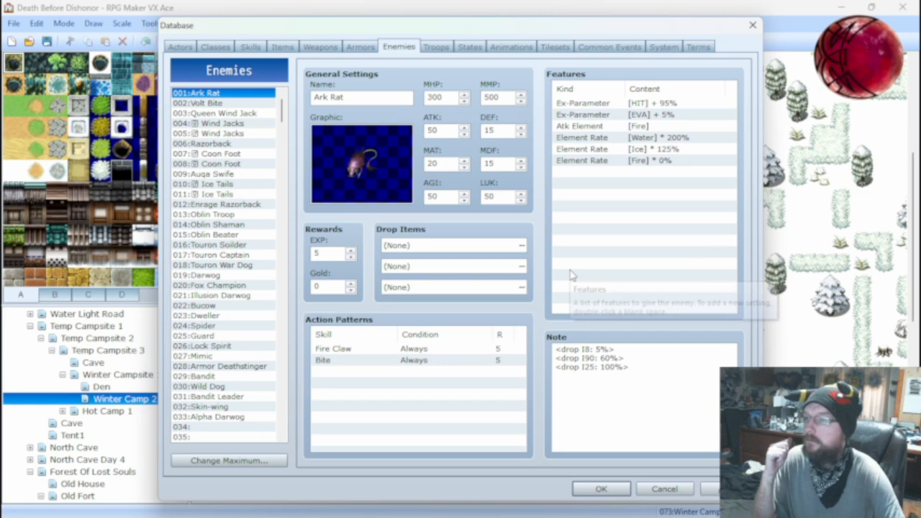
Start the Ark Rat*2 battle test with the level 25 actor and attack one of the rats.
click(435, 48)
click(651, 97)
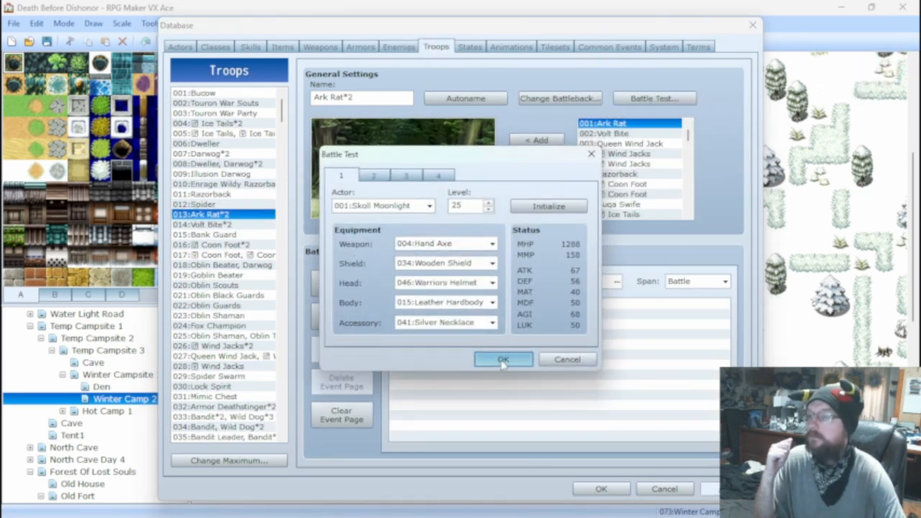
click(502, 359)
key(Return)
key(Return)
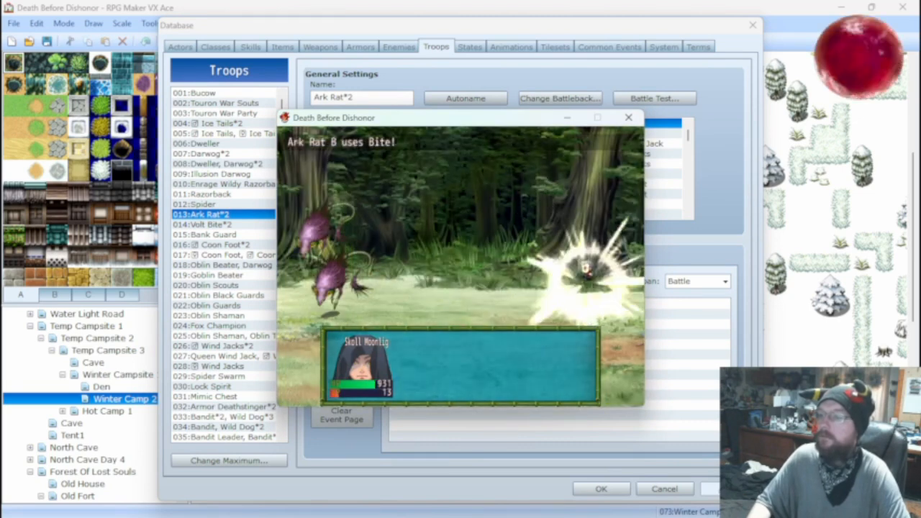
Use an item from the inventory as the next battle action, watch the enemy damage, and close the battle test.
key(Down)
key(Down)
key(Down)
key(Down)
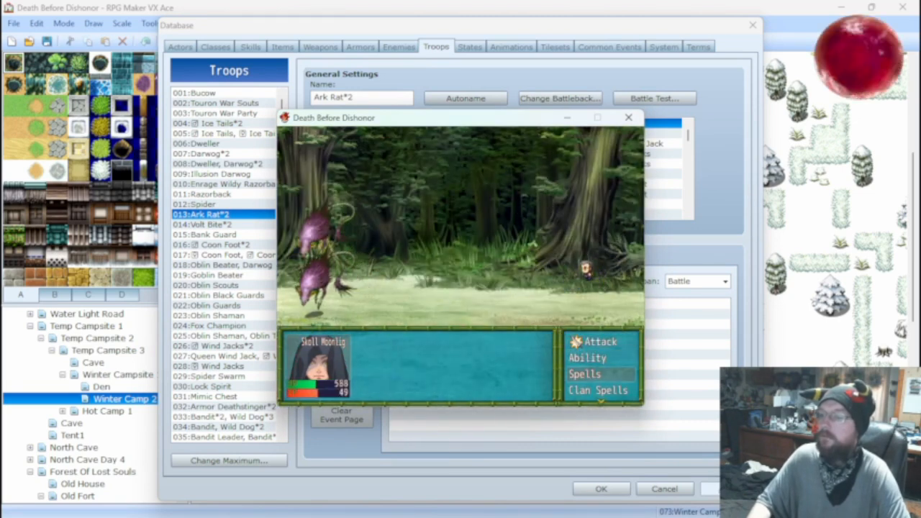
key(Return)
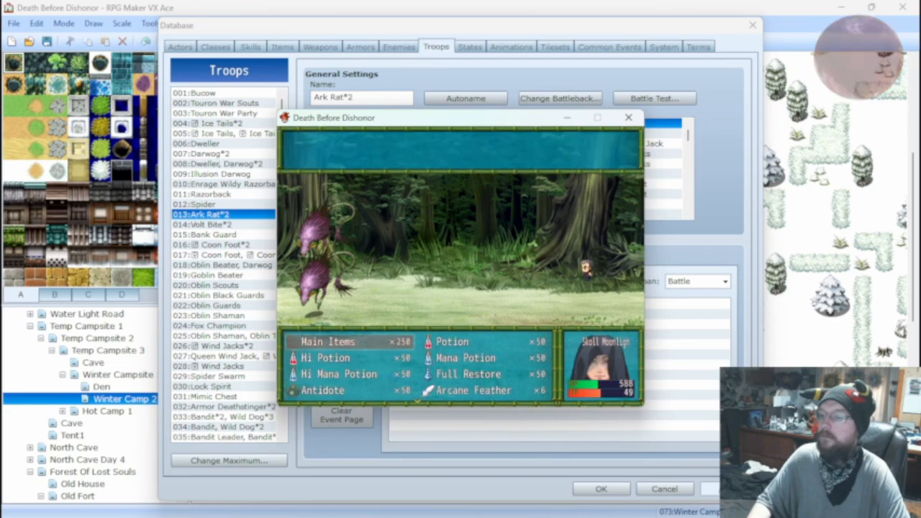
key(Return)
key(Return)
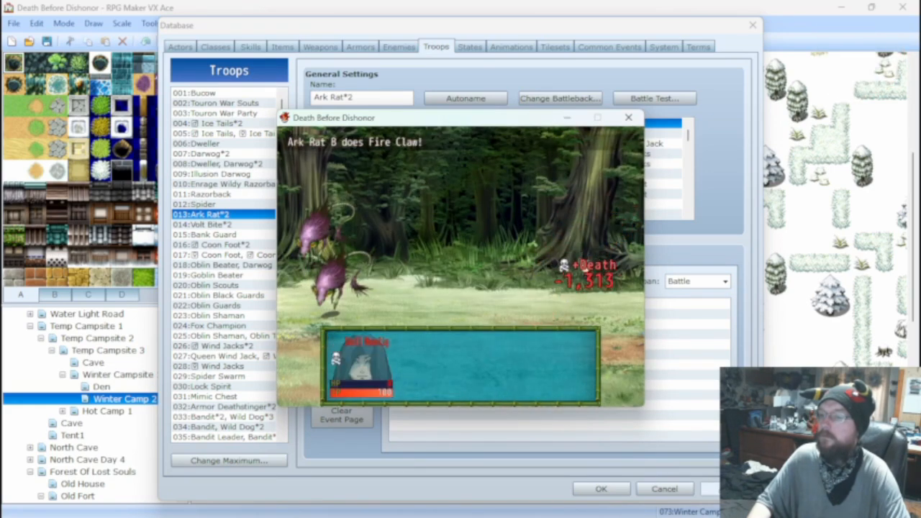
click(630, 118)
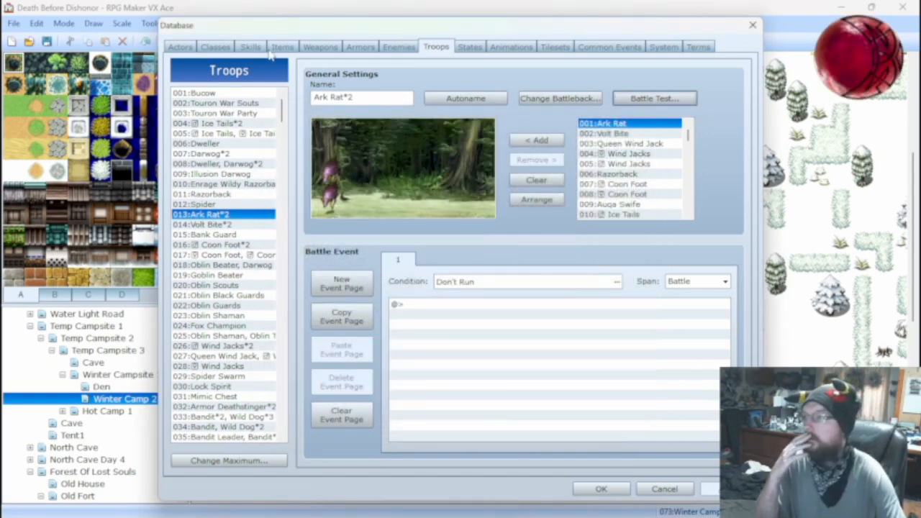
Set the Ark Rat's ATK to 20.
click(397, 50)
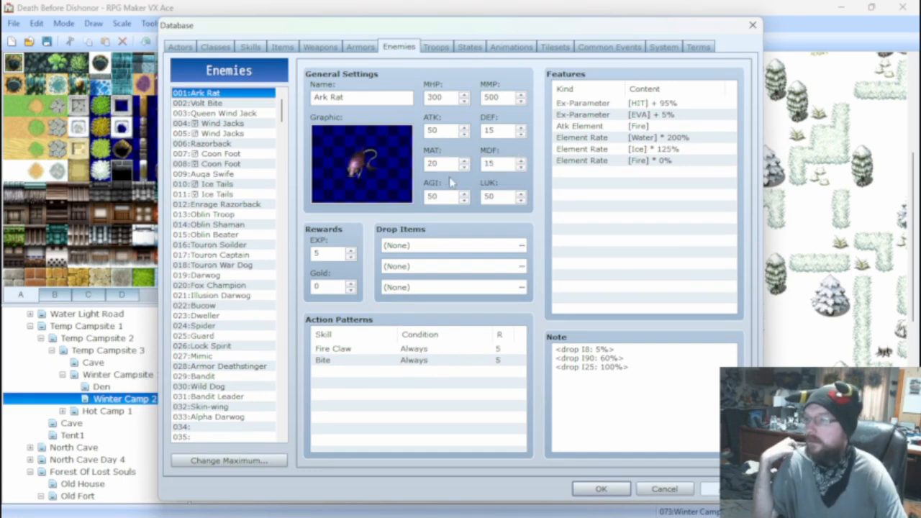
double_click(445, 132)
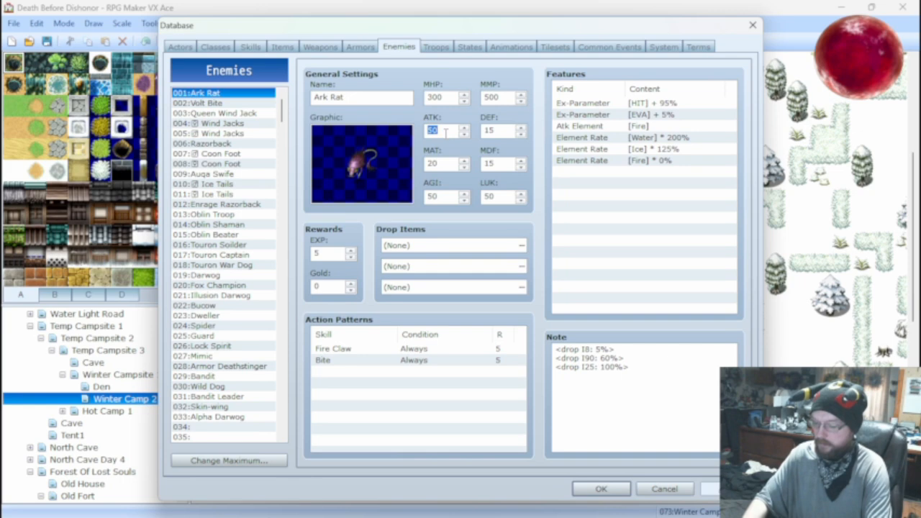
text(20)
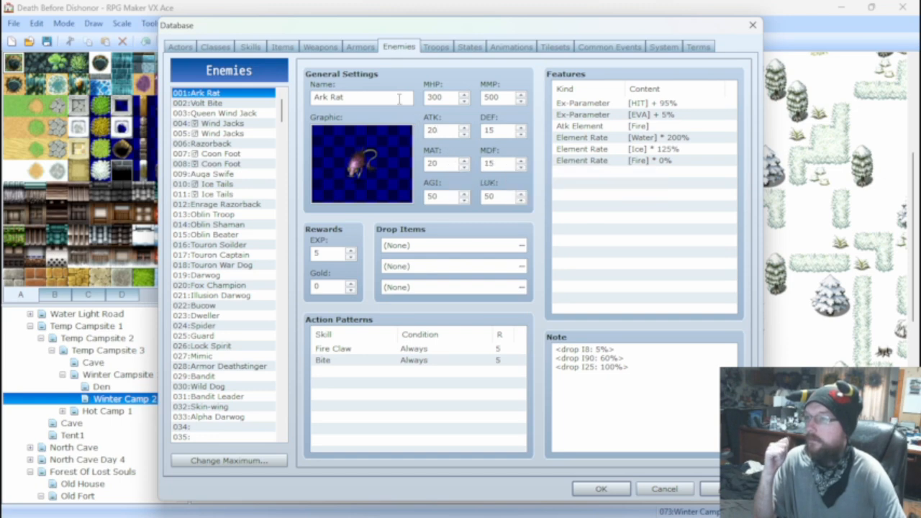
Review the Bite and Fire Claw damage formulas against the Ark Rat's stats.
click(251, 47)
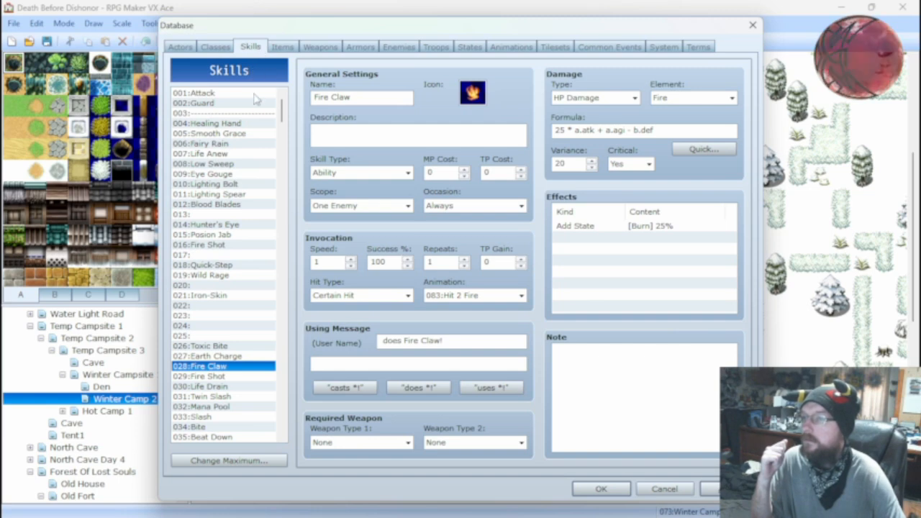
click(195, 427)
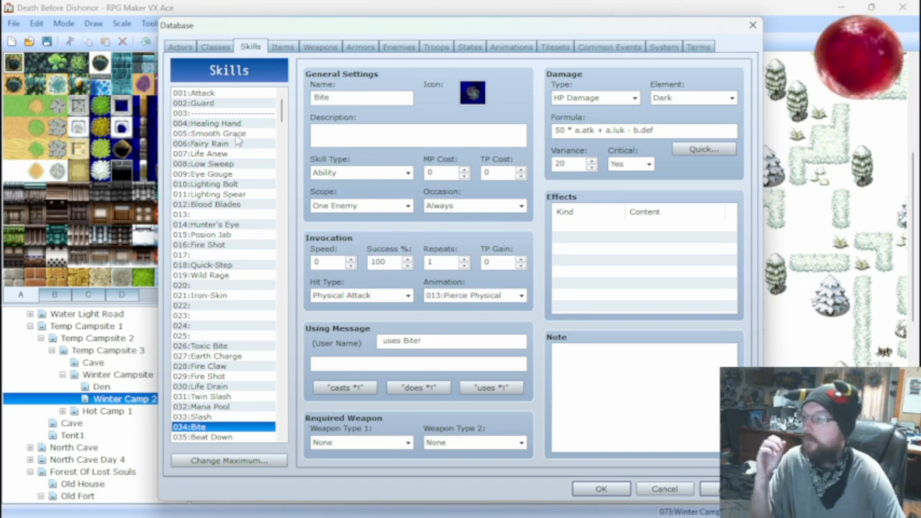
click(220, 366)
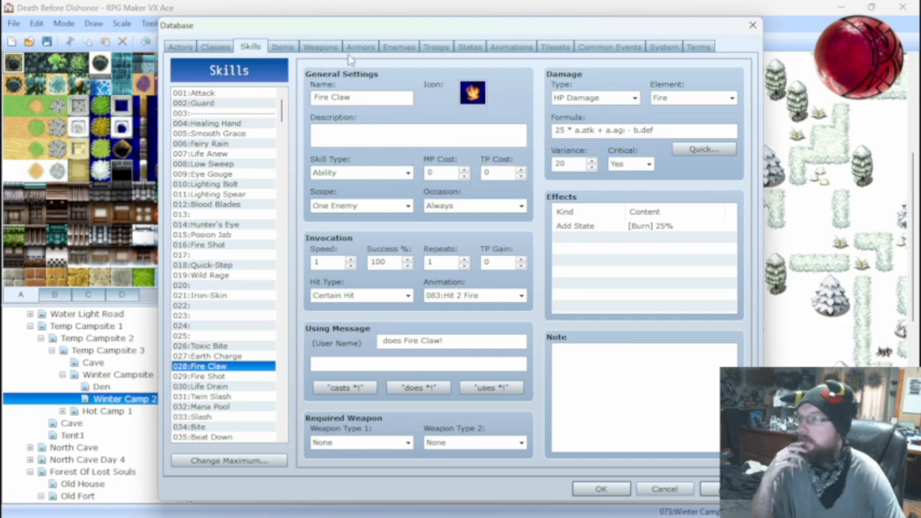
click(411, 49)
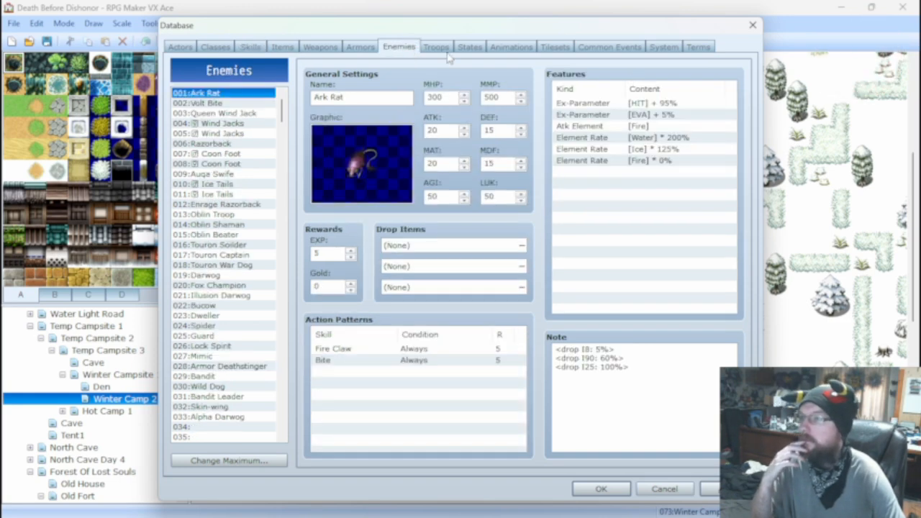
Run the Ark Rat*2 battle test with the reduced ATK, watch the damage dealt, and close it.
click(438, 48)
click(653, 98)
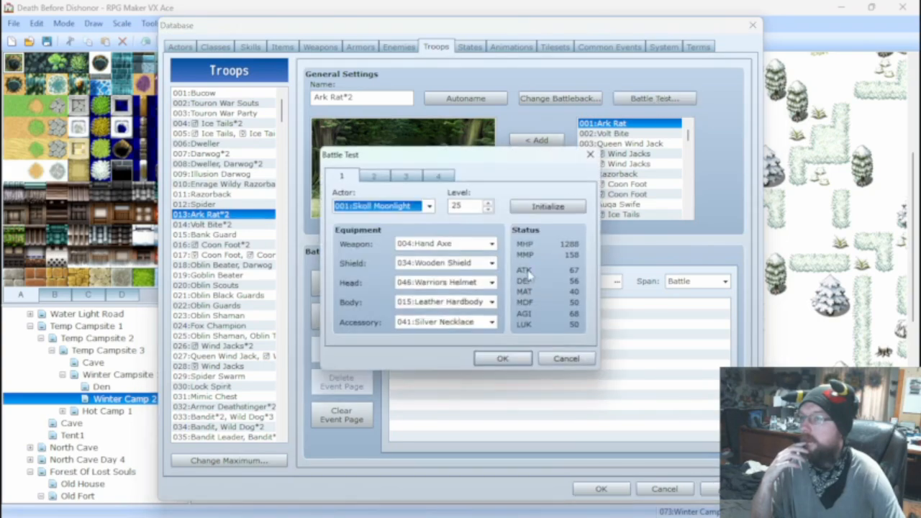
click(503, 359)
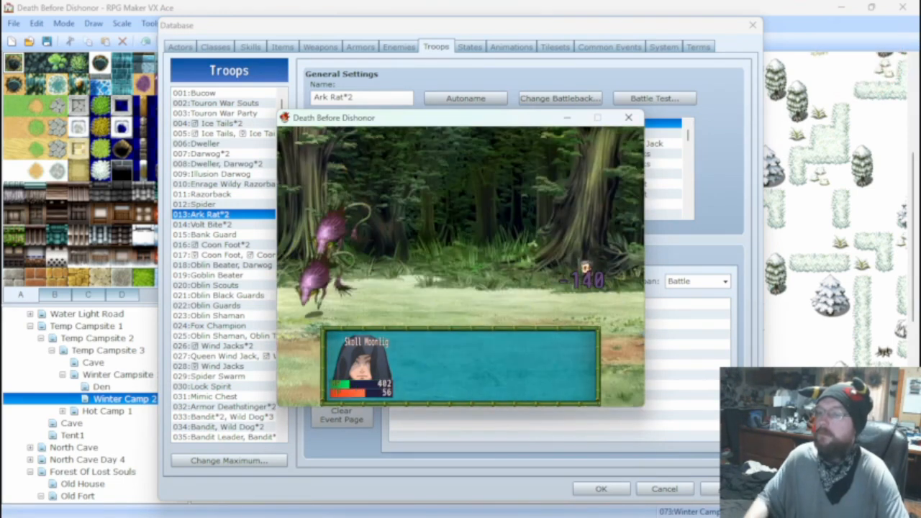
click(627, 118)
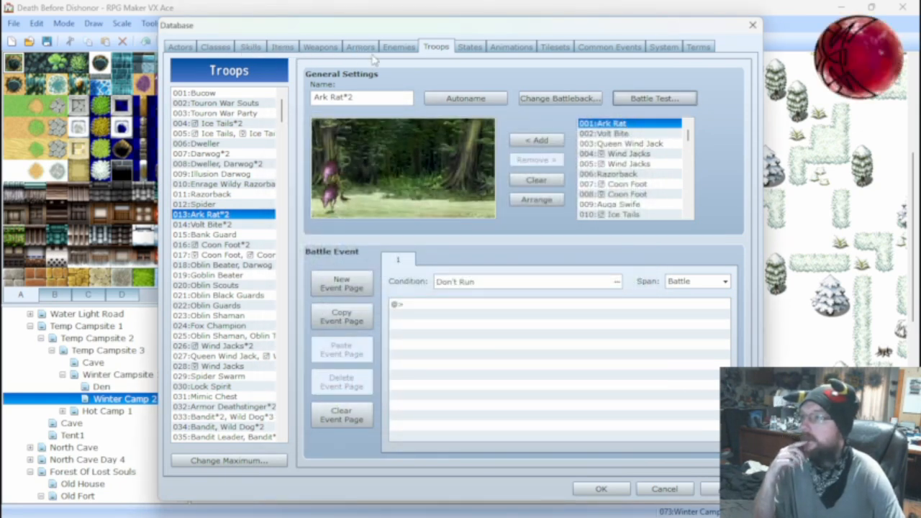
Set the Ark Rat's ATK to 10.
click(399, 47)
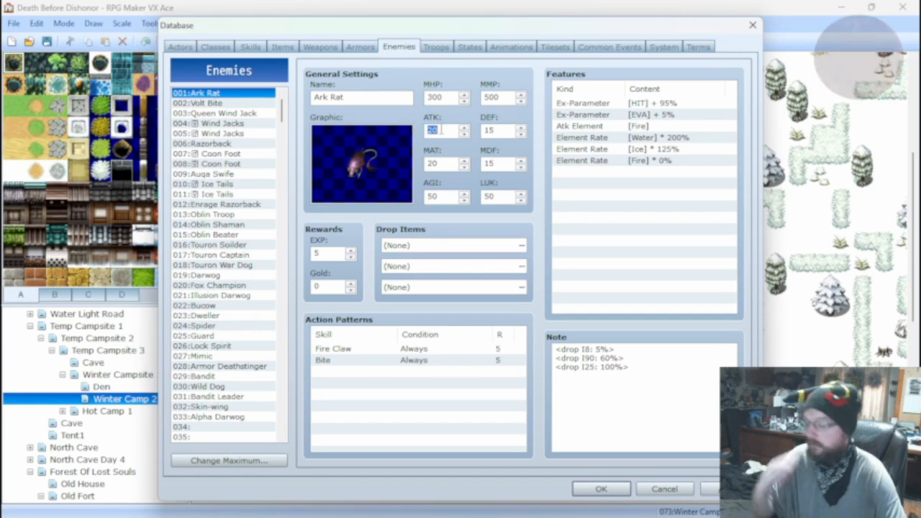
text(10)
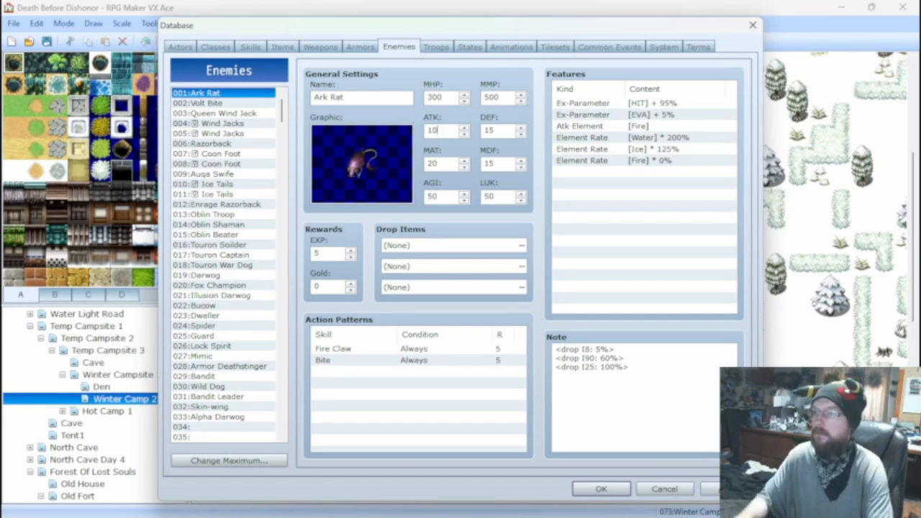
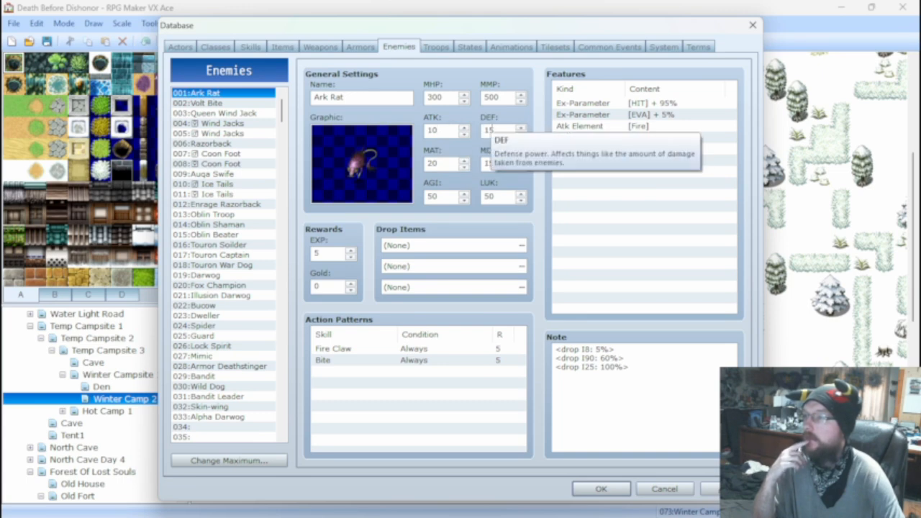
Run a battle test of the Ark Rat*2 troop with the level 25 Skoll Moonlight setup, and end it after checking the damage.
double_click(498, 132)
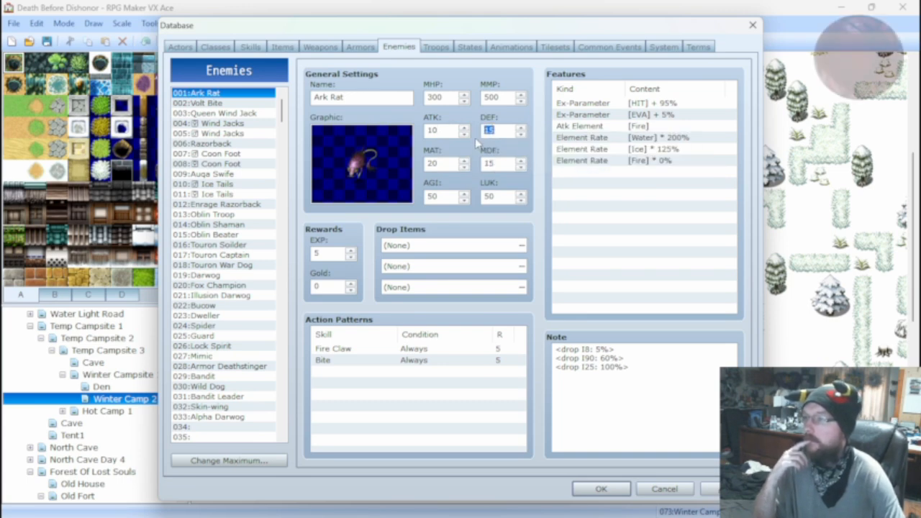
click(436, 48)
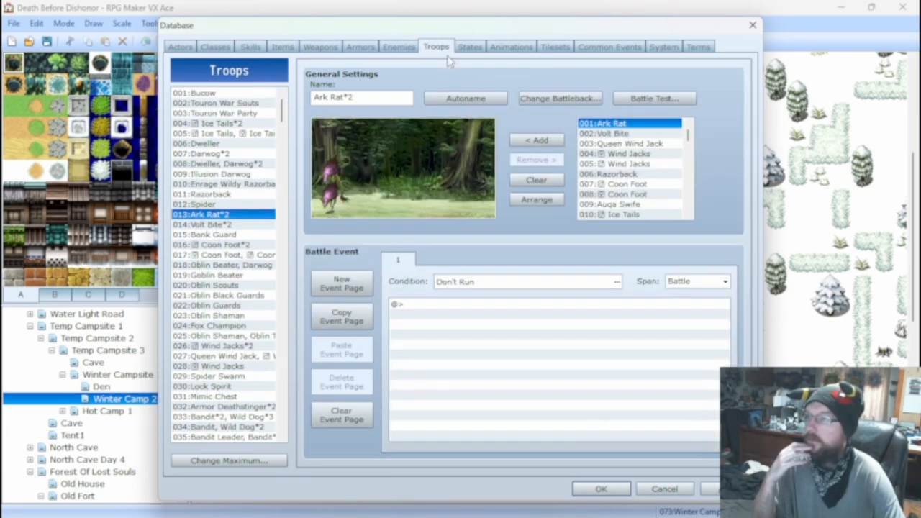
click(652, 99)
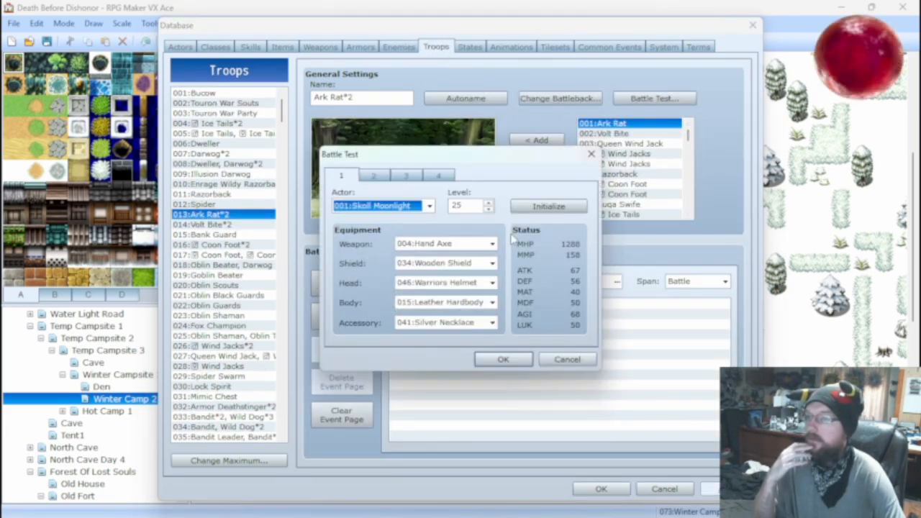
click(504, 359)
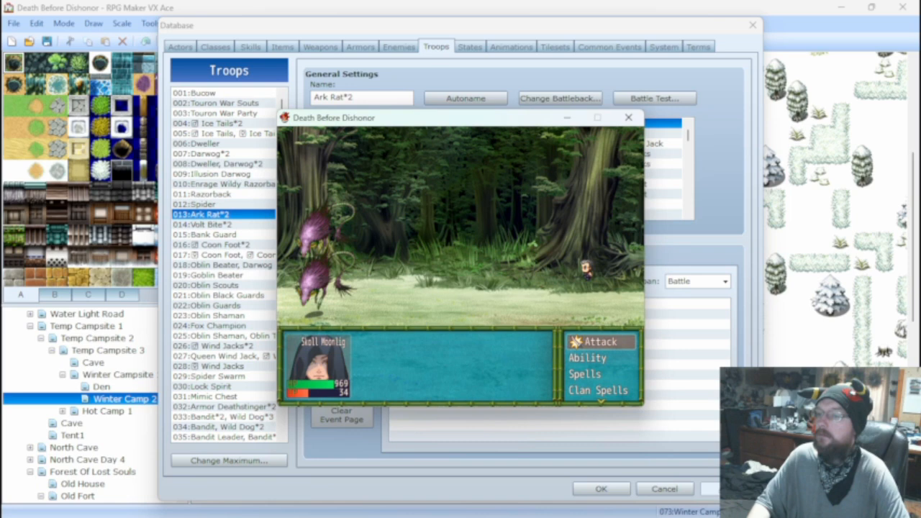
click(628, 118)
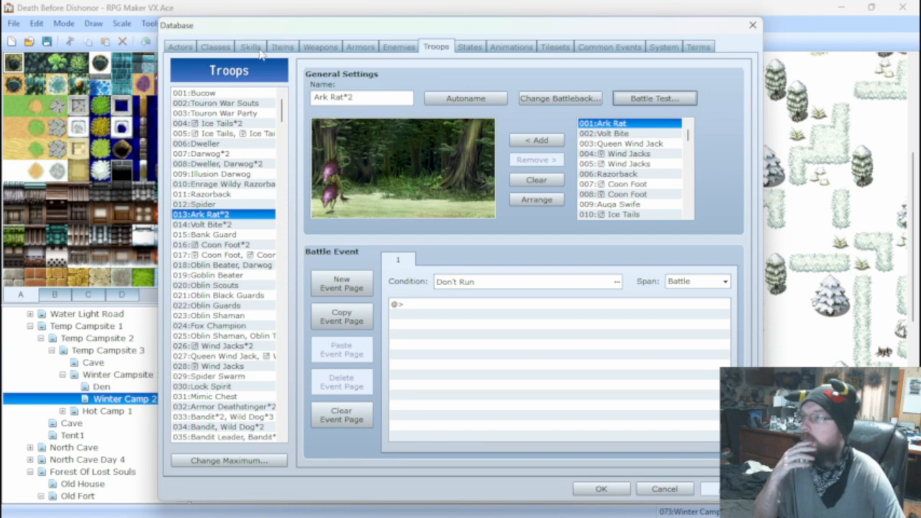
Compare the Bite and Fire Claw skills and set Fire Claw's damage formula to 15 * a.atk + a.agi - b.def.
click(360, 47)
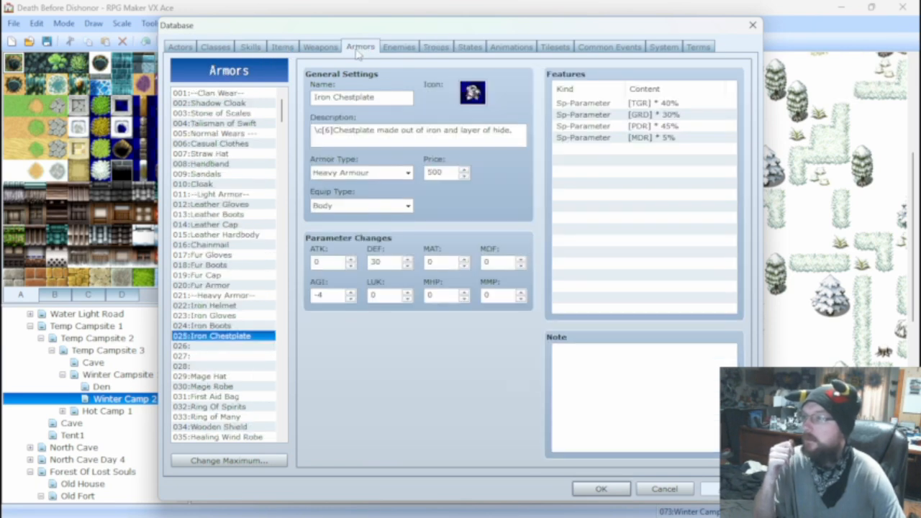
click(258, 47)
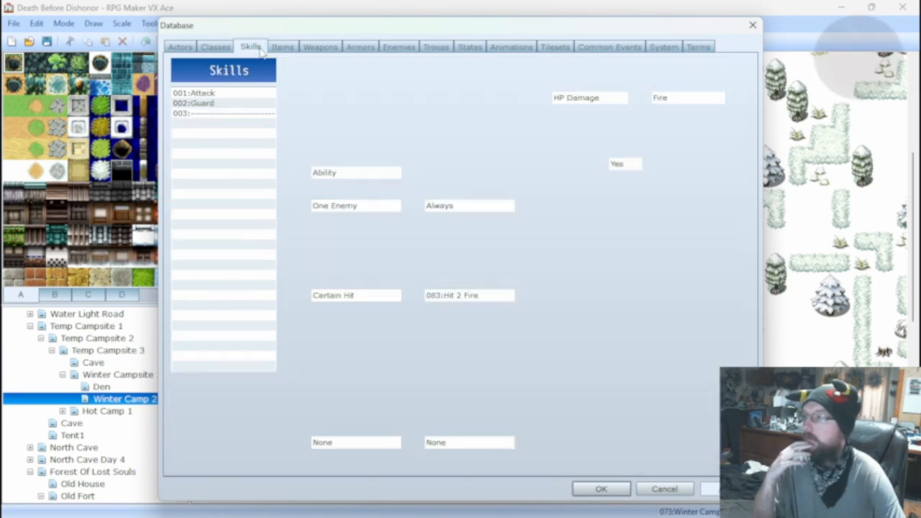
click(208, 428)
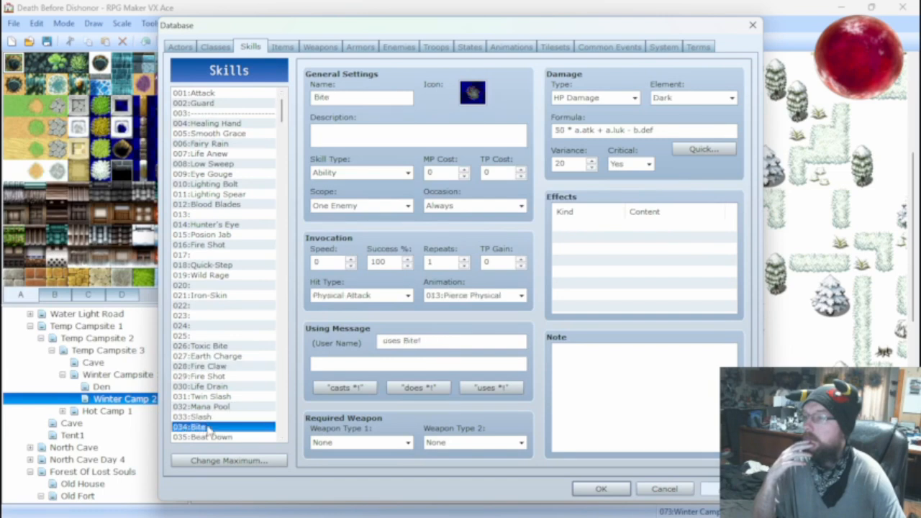
click(213, 366)
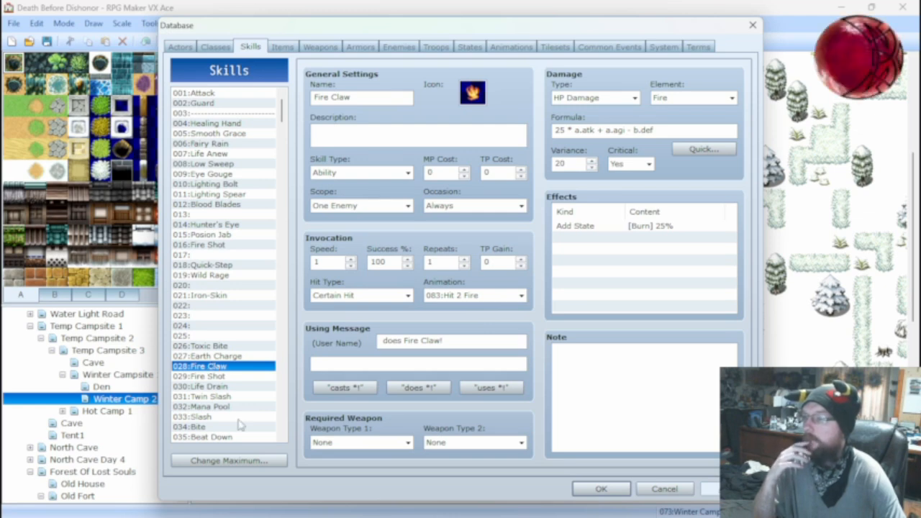
click(198, 427)
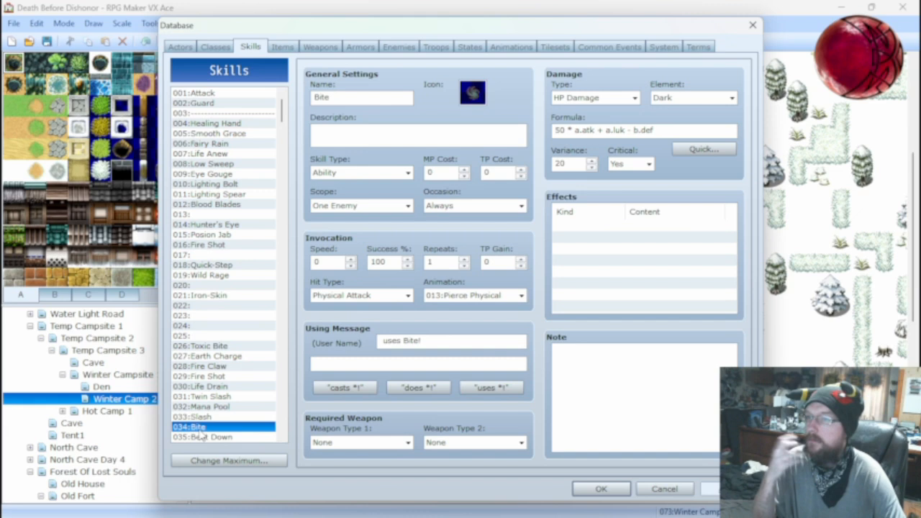
click(214, 367)
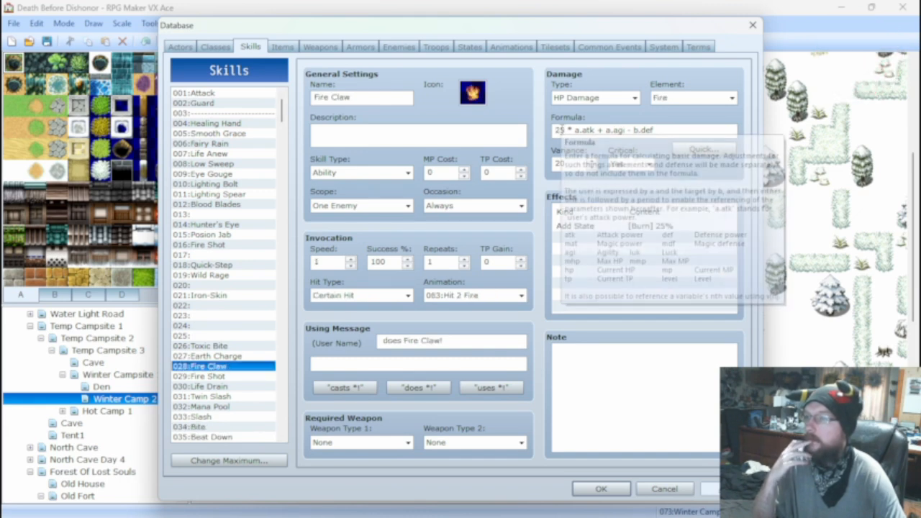
double_click(559, 130)
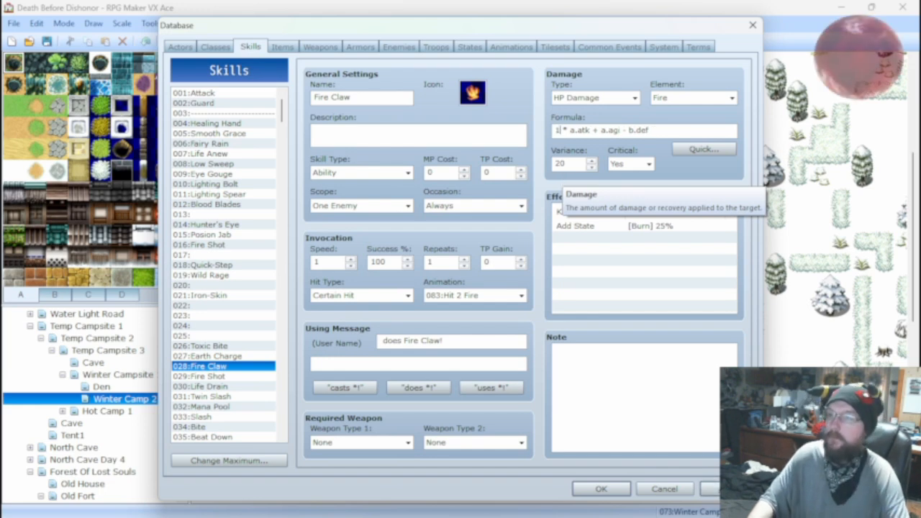
text(15)
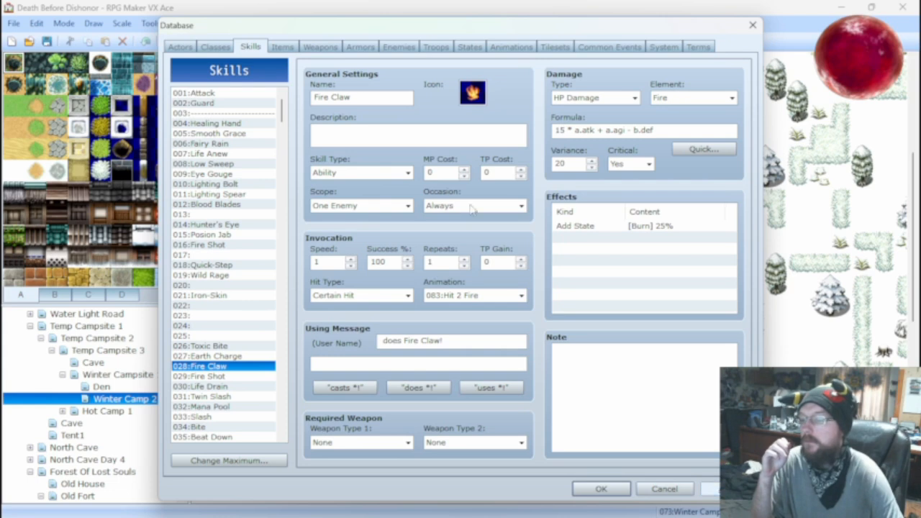
Battle-test the Ark Rat*2 troop with the edited Fire Claw formula, and close the test once the damage is checked.
click(435, 47)
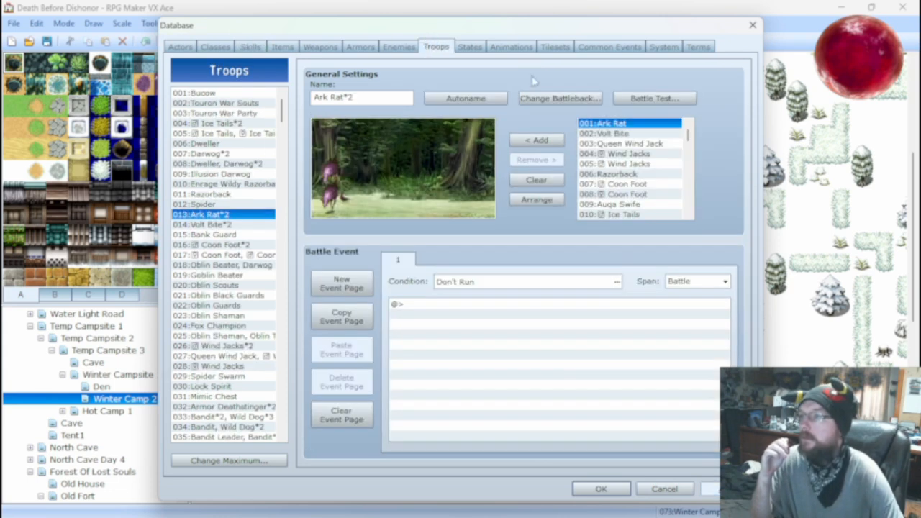
click(652, 98)
click(503, 357)
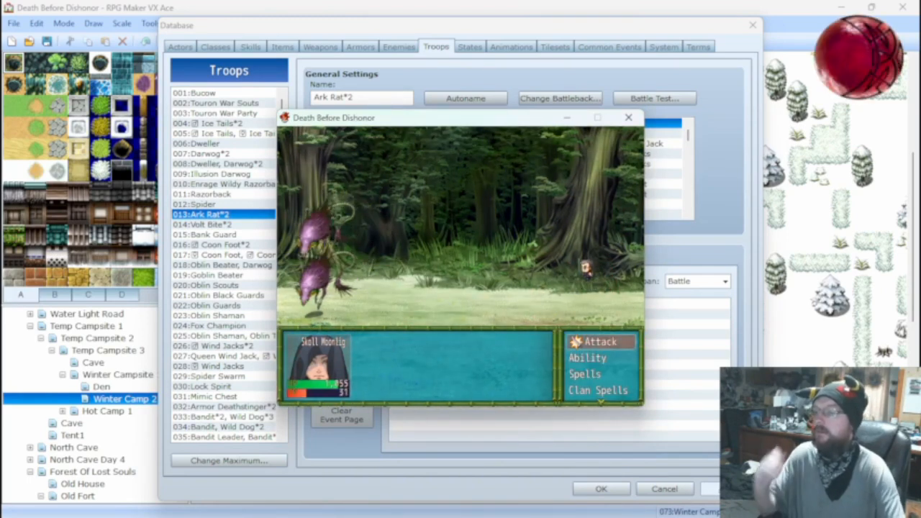
click(628, 119)
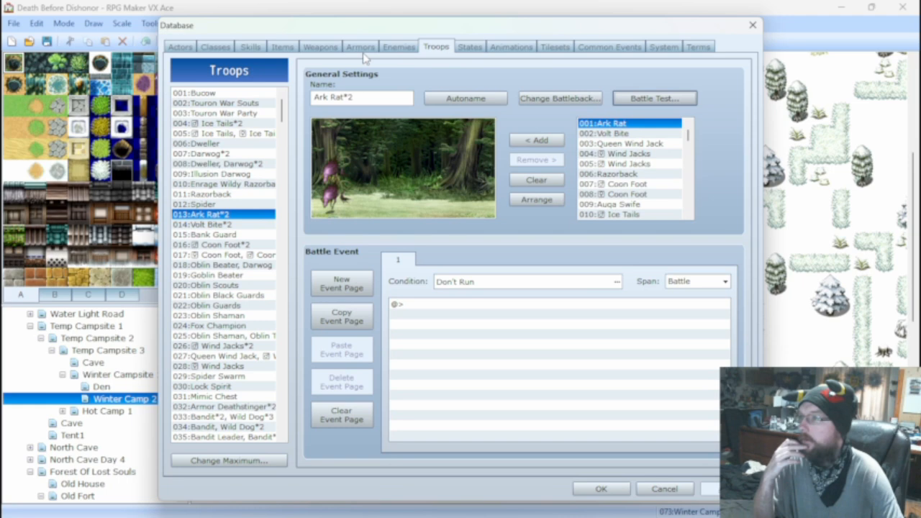
In the Ark Rat*2 battle test setup, equip Skoll Moonlight with the Sword of the Fang and remove the shield.
click(389, 53)
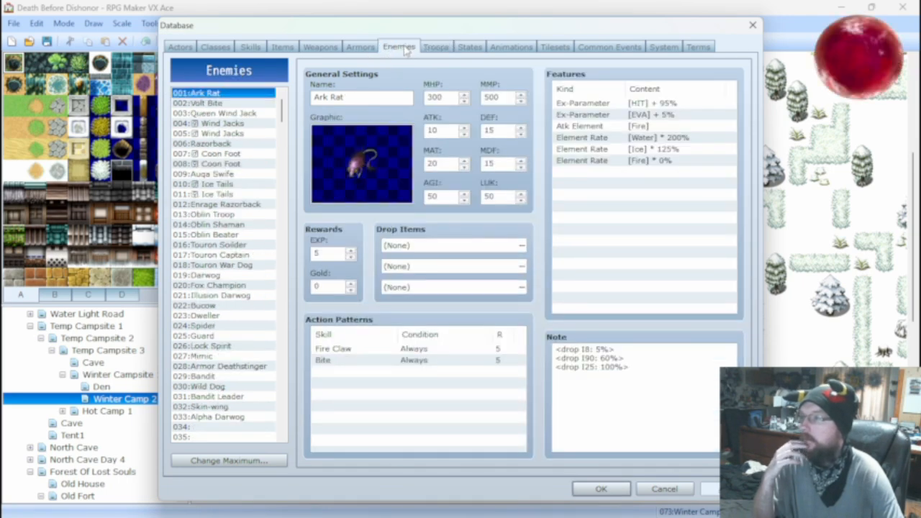
click(250, 48)
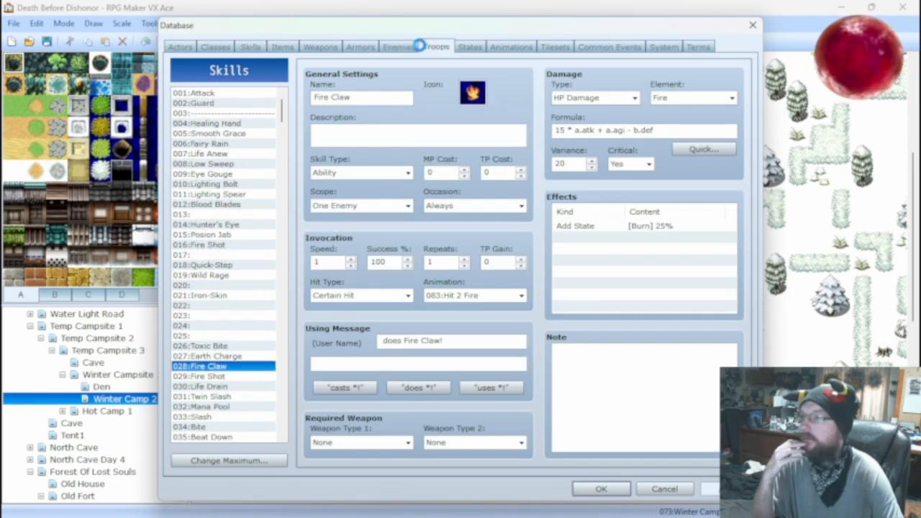
click(436, 47)
click(623, 98)
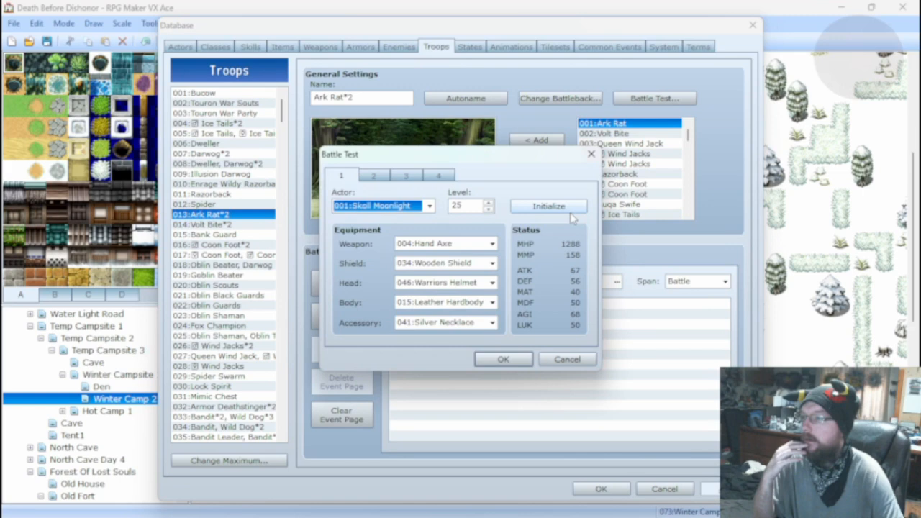
click(471, 246)
click(443, 267)
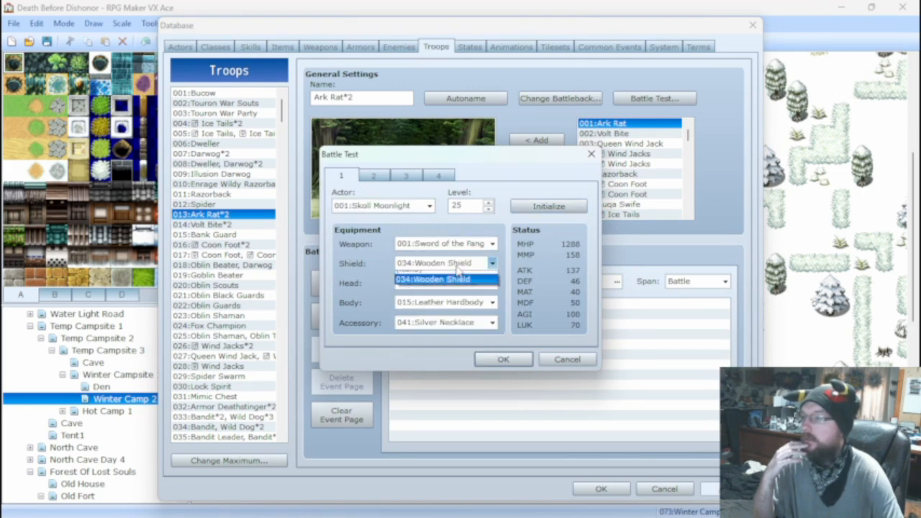
click(446, 263)
click(449, 277)
Keep the Warriors Helmet on the test actor and equip Stone of Scales as body armor and Talisman of Swift as accessory.
click(446, 283)
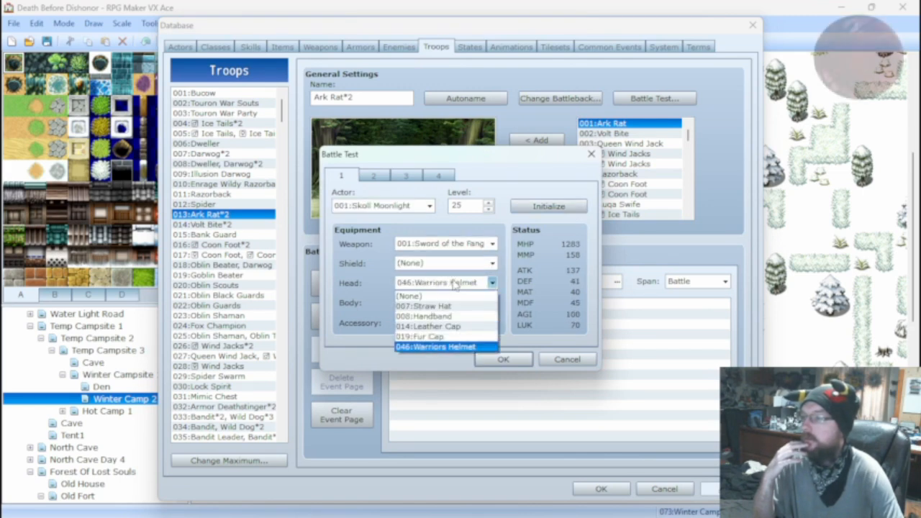
click(442, 345)
click(448, 303)
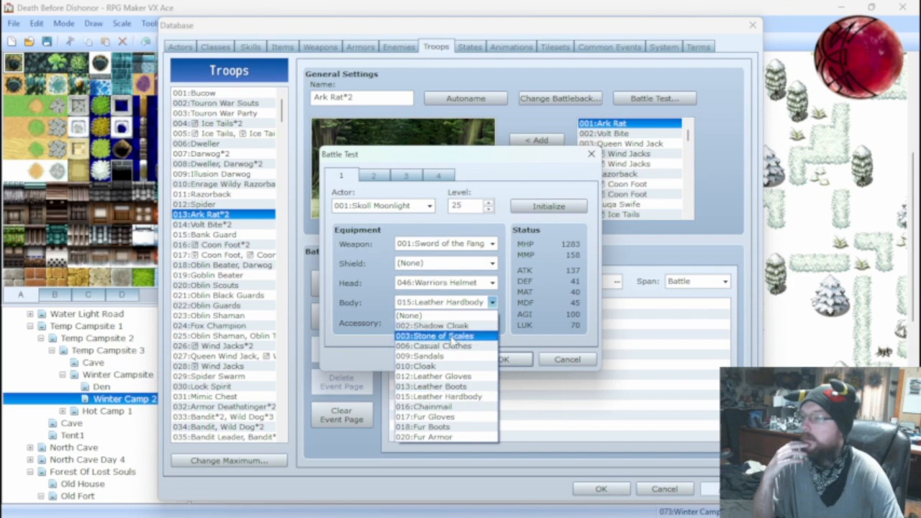
click(452, 336)
click(453, 323)
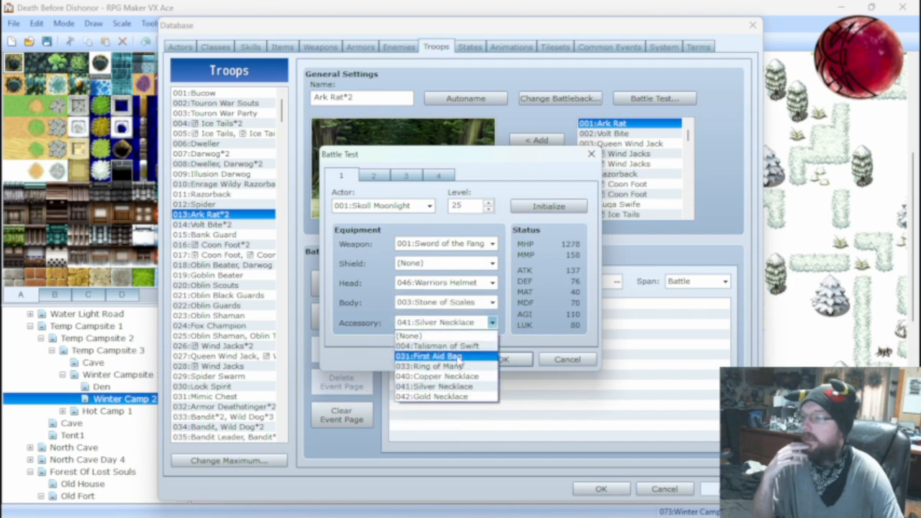
click(457, 346)
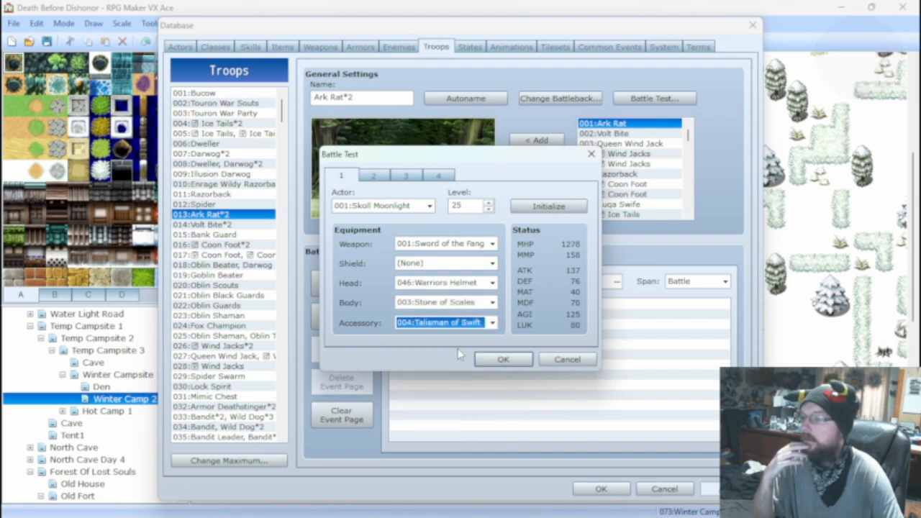
Run the battle test with the new equipment, attack the Ark Rats until the fight ends, and close it.
click(503, 359)
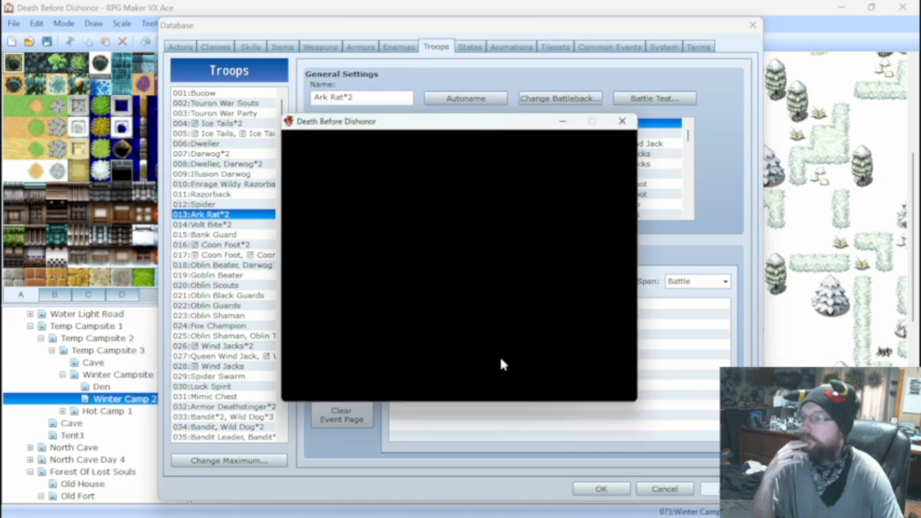
key(Return)
key(Return)
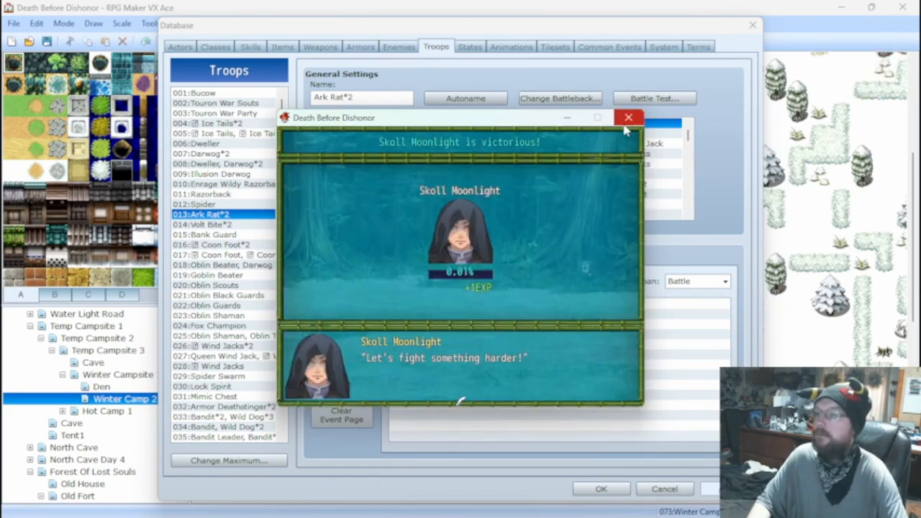
key(Return)
Repeat the Ark Rat*2 battle test at level 25 with the same equipment, attacking until the fight ends.
click(653, 97)
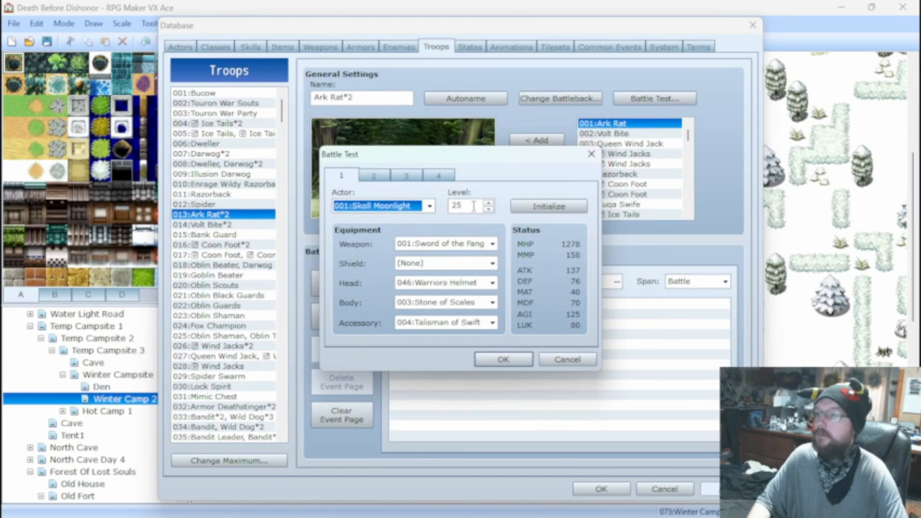
key(Tab)
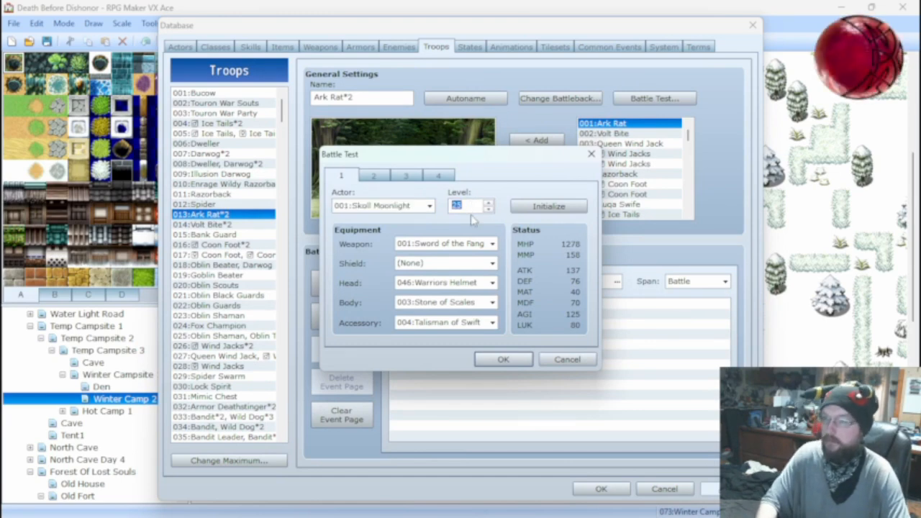
click(502, 360)
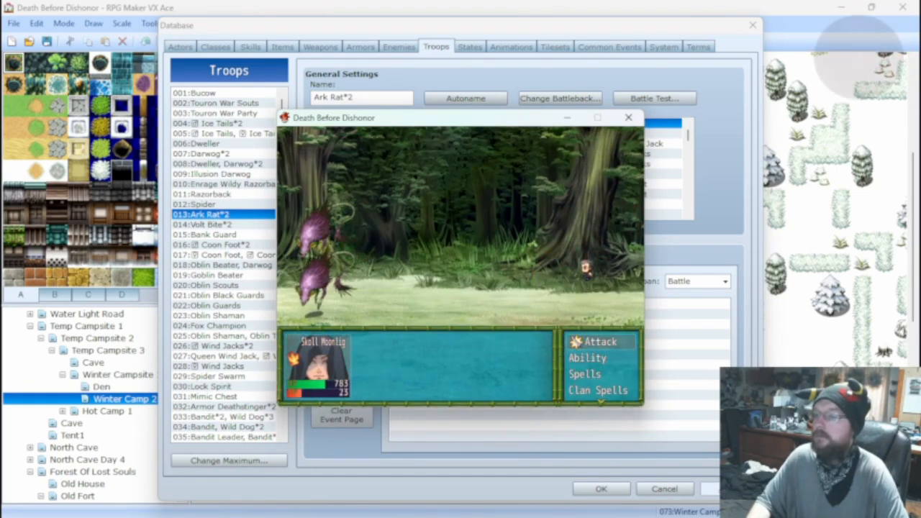
key(Return)
key(Return)
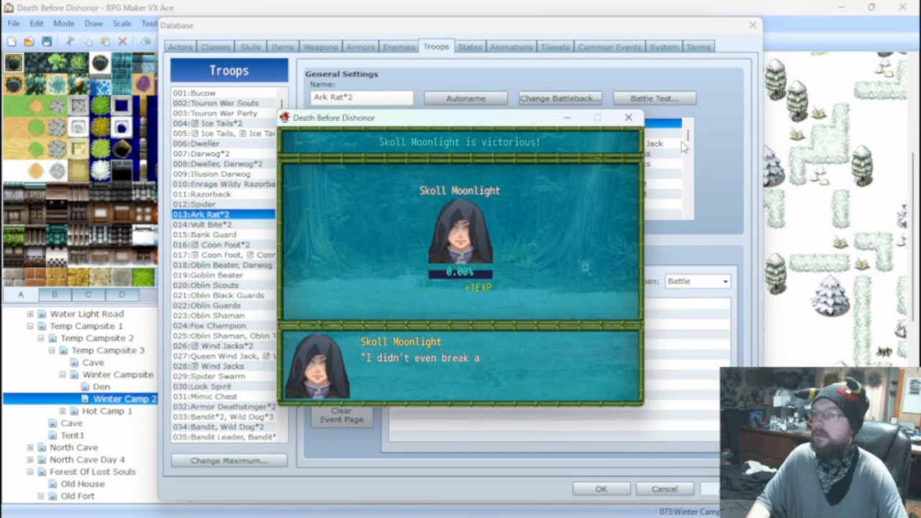
key(Return)
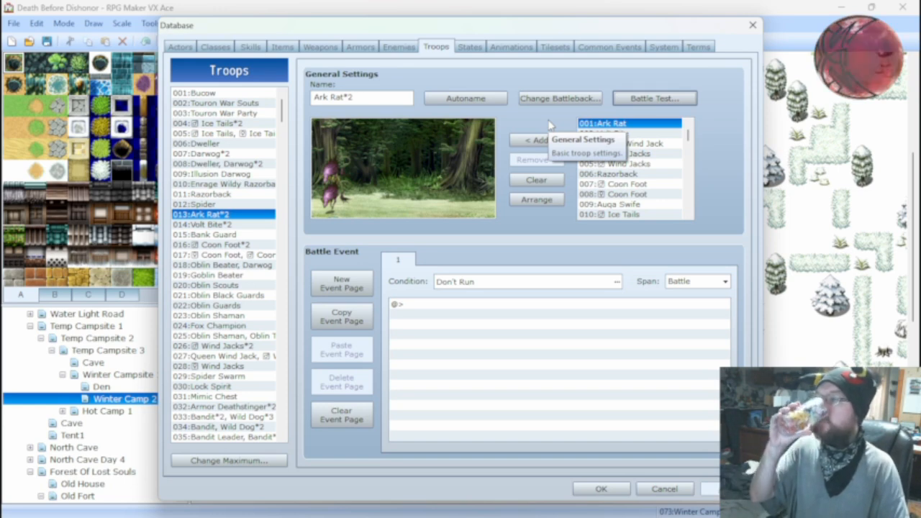
Set Skoll Moonlight's battle test level to 80 and fight the Ark Rat*2 troop, closing the test at the end.
click(625, 100)
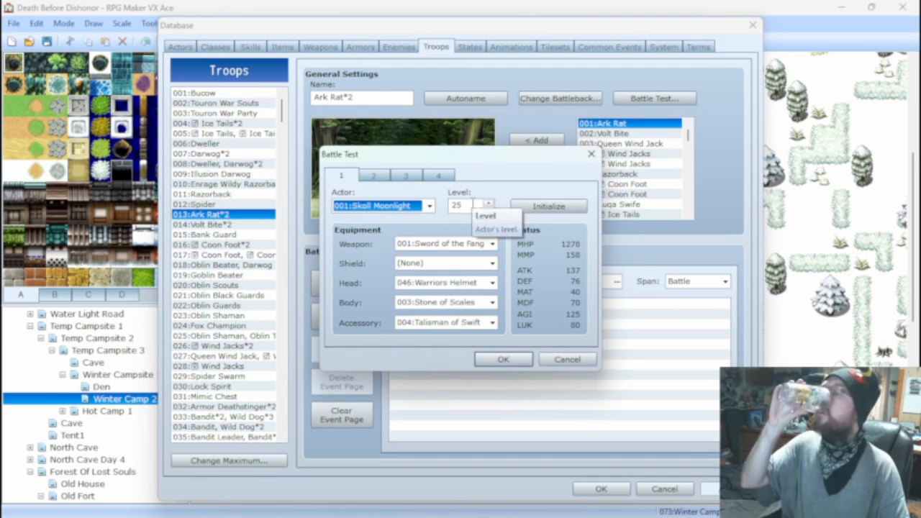
double_click(459, 205)
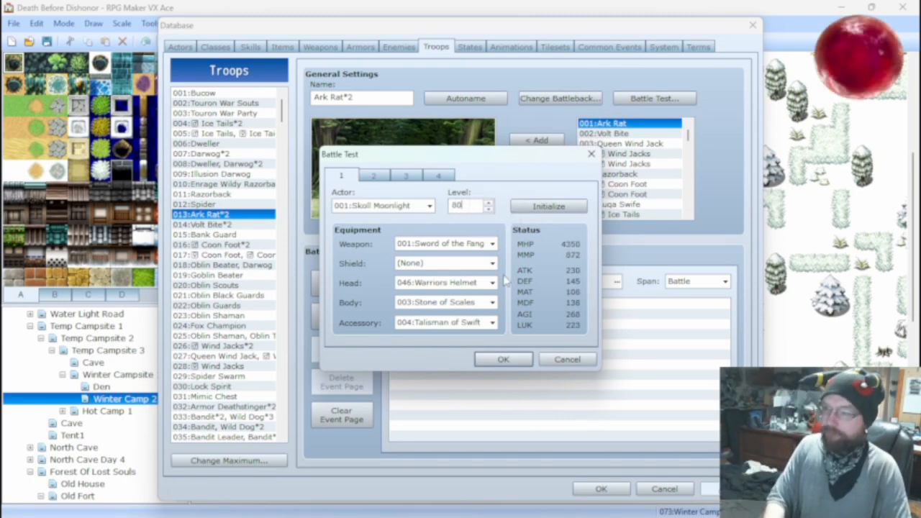
click(515, 354)
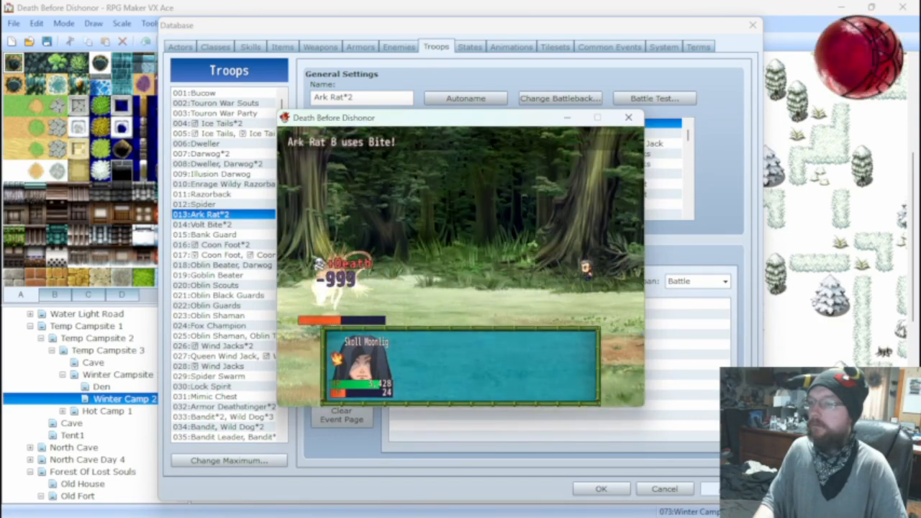
click(626, 116)
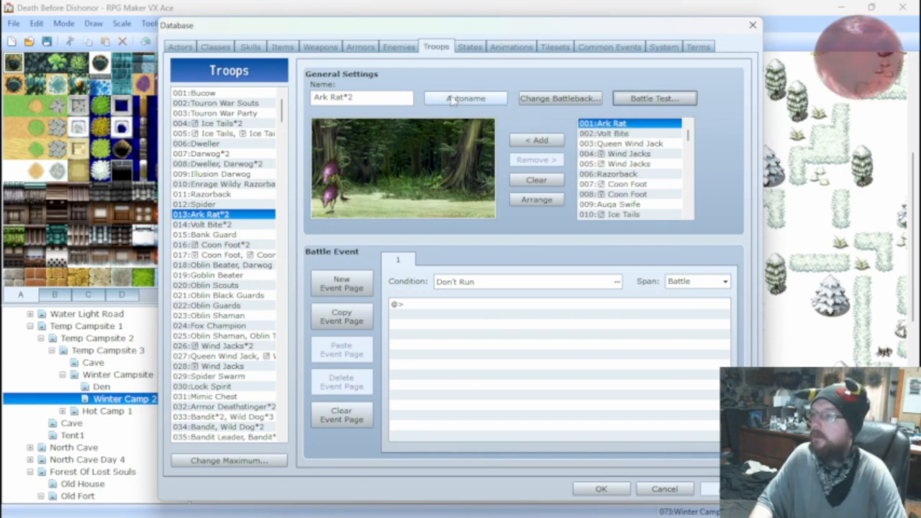
Change the Fire Shot skill's damage formula to 50 * a.mat - b.mdf.
click(251, 47)
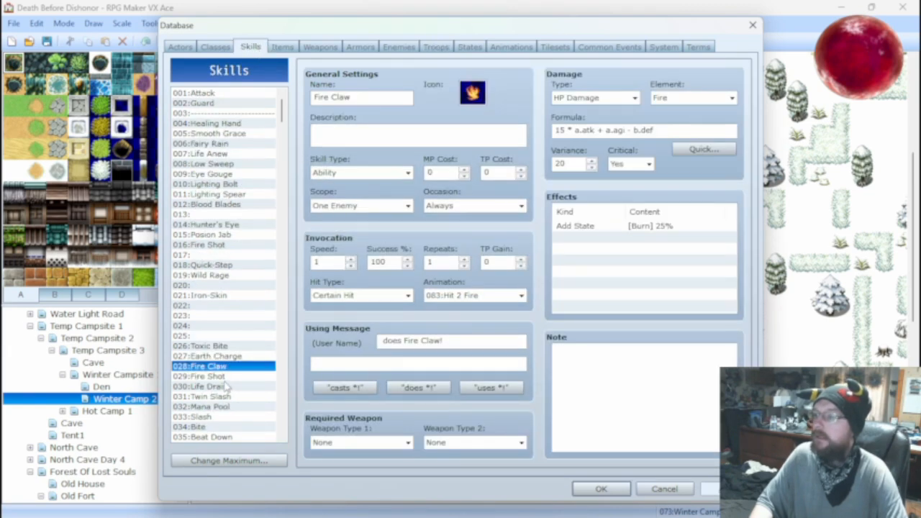
key(Down)
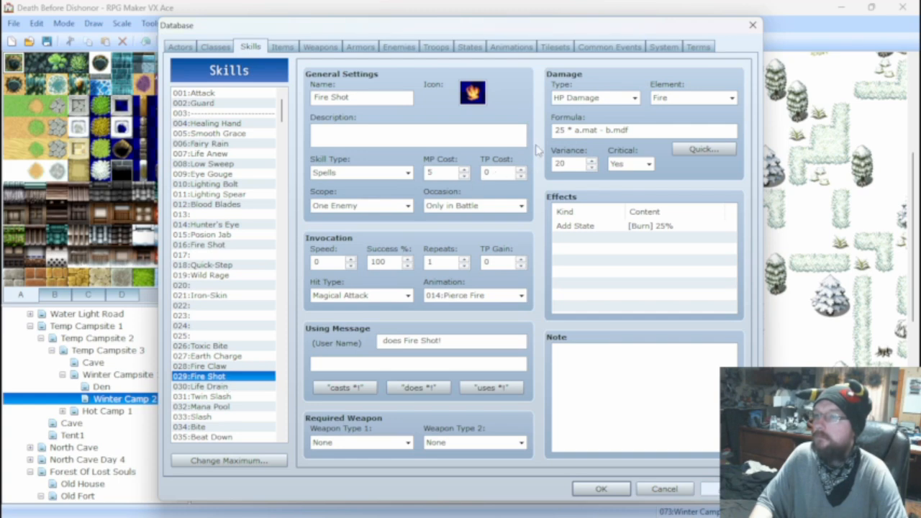
double_click(559, 129)
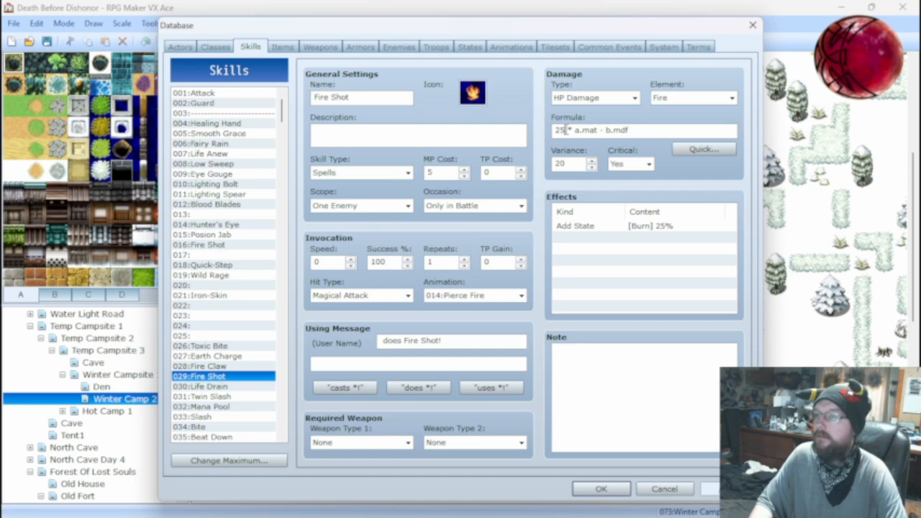
text(50)
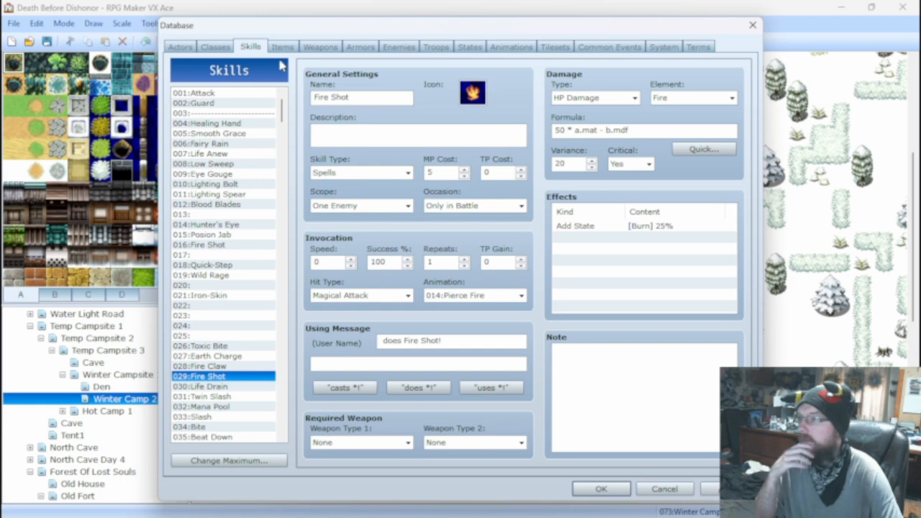
Check the Attack and Guard skills, and replace the Oblin Shaman enemy's Attack action with Guard.
click(220, 99)
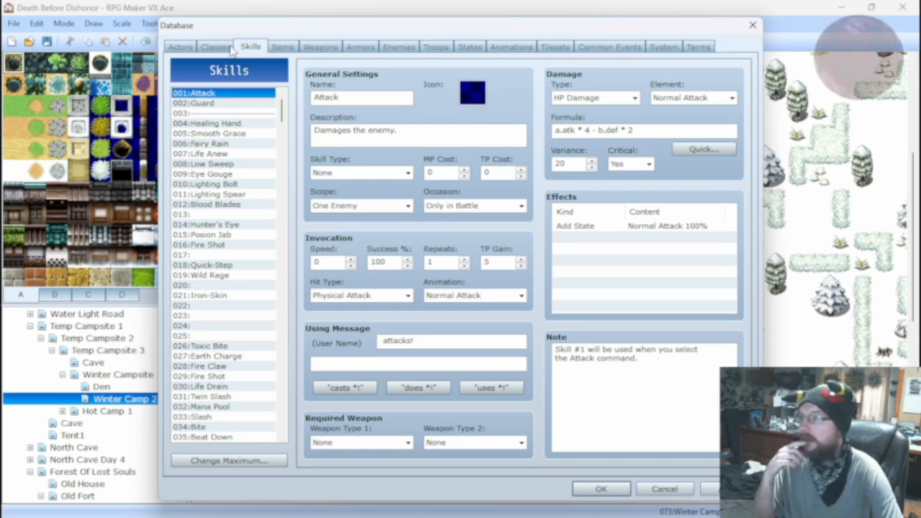
click(210, 105)
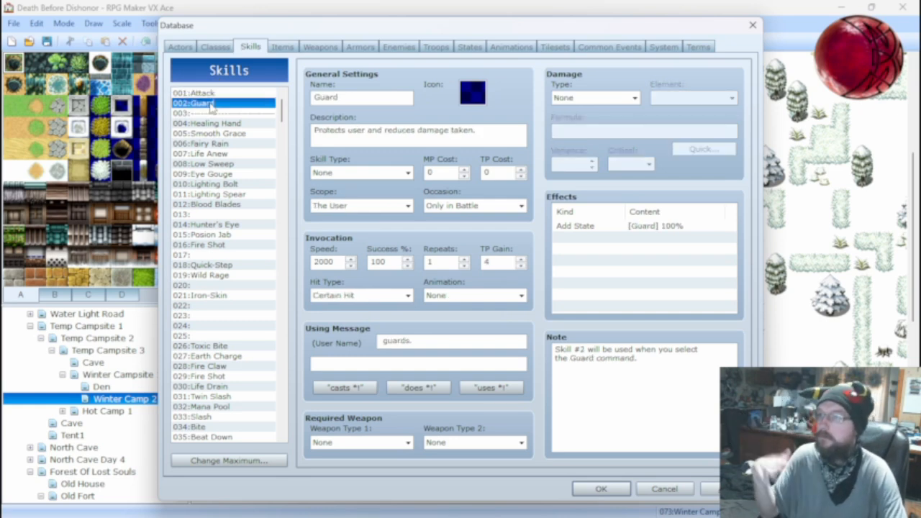
click(320, 47)
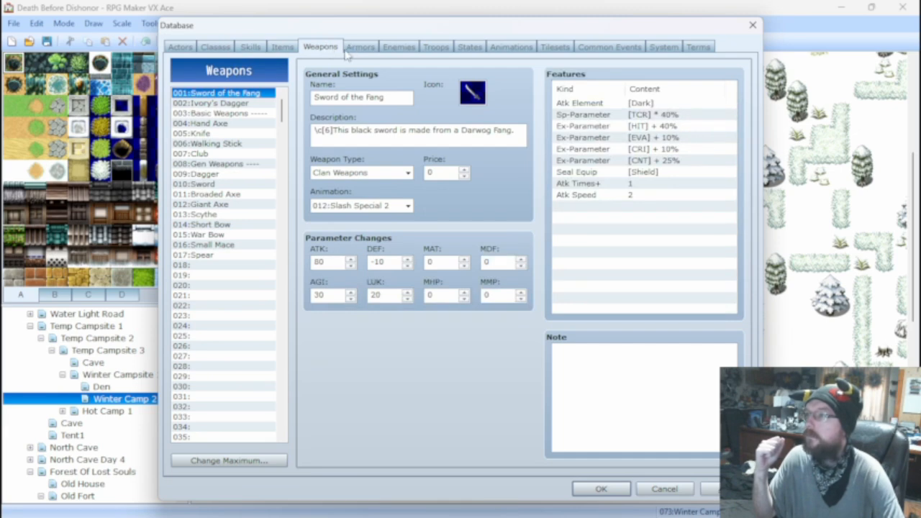
click(392, 47)
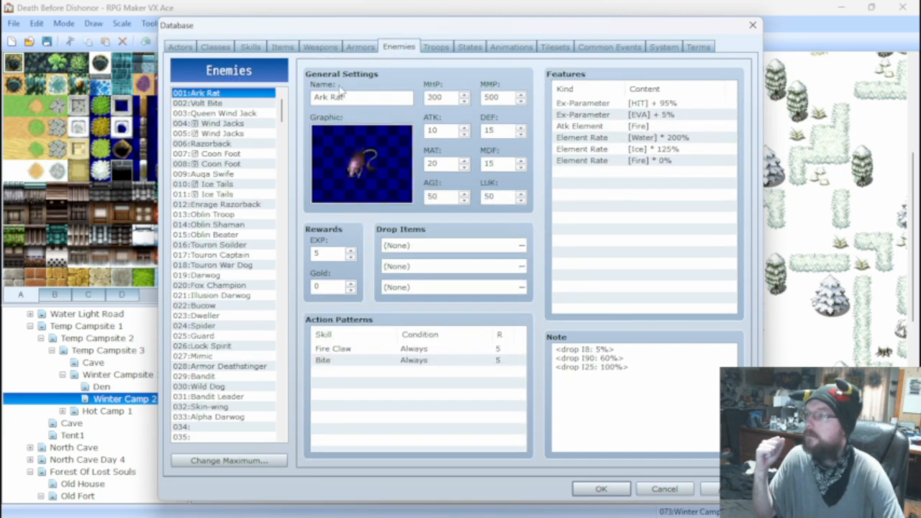
click(231, 225)
right_click(363, 350)
click(379, 355)
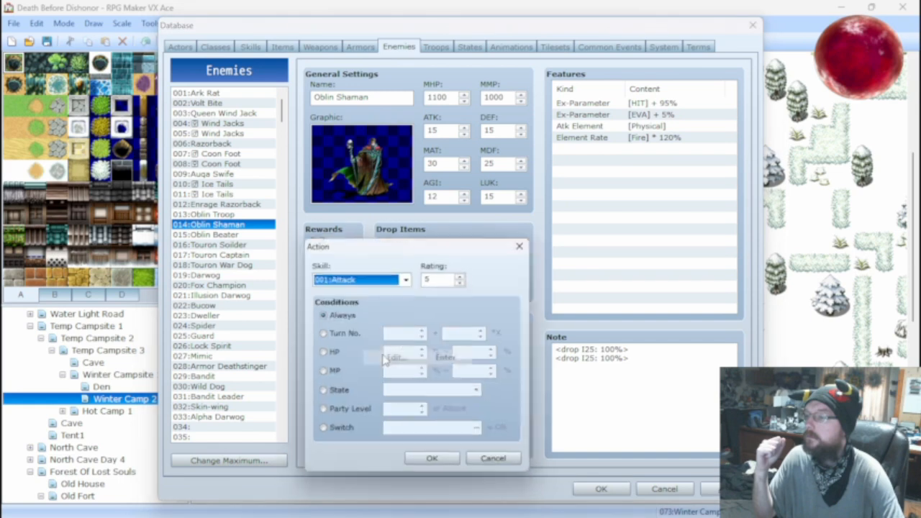
click(393, 273)
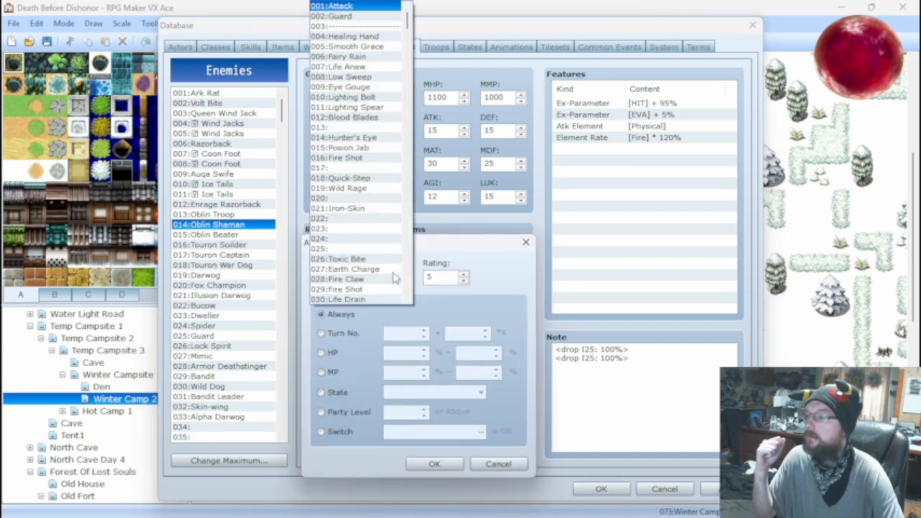
click(356, 15)
click(446, 465)
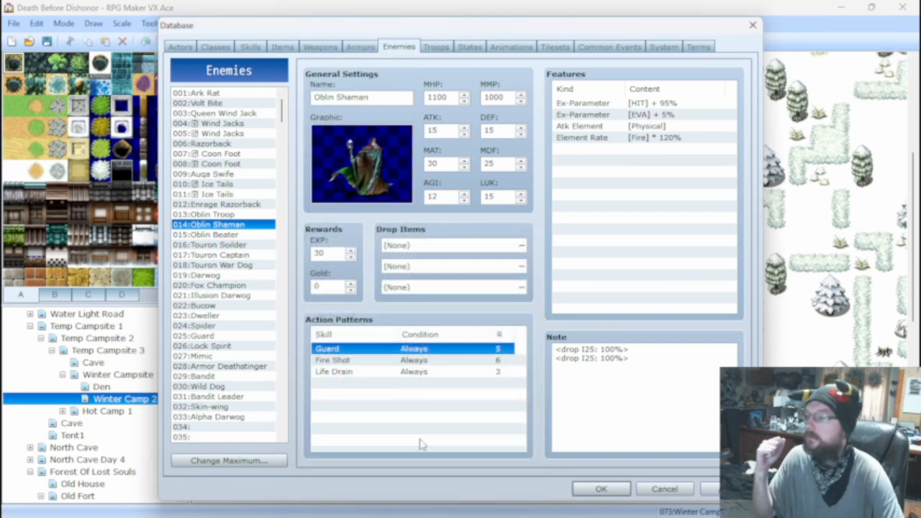
Give the Oblin Shaman's Life Drain action a rating of 7 and an HP condition of 50% to 100%.
right_click(393, 374)
click(410, 380)
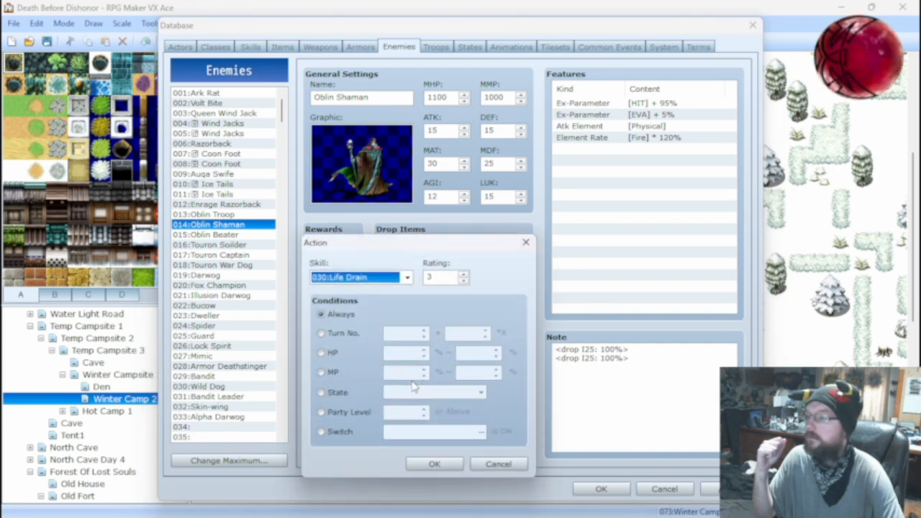
click(321, 353)
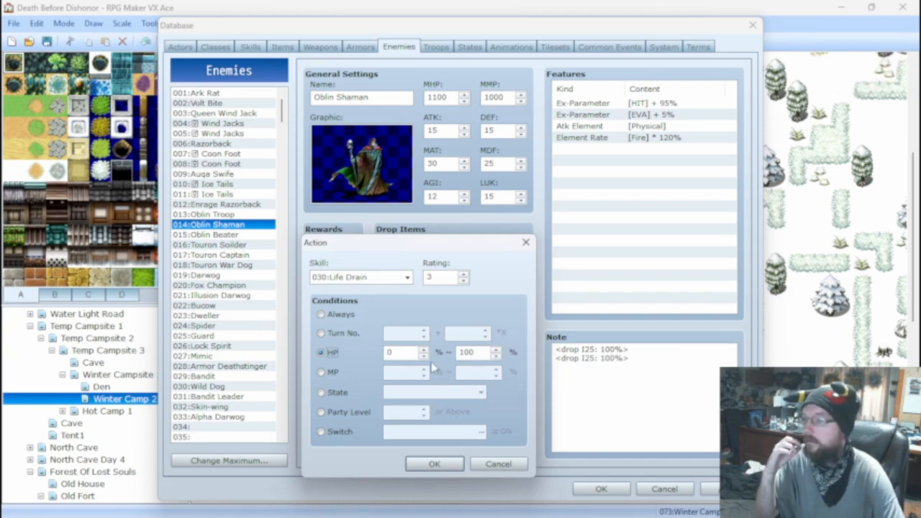
double_click(429, 277)
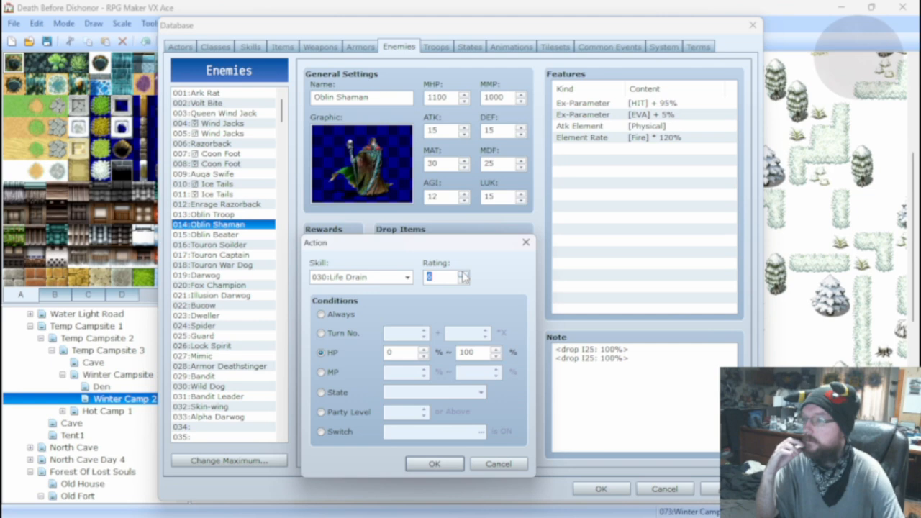
click(464, 274)
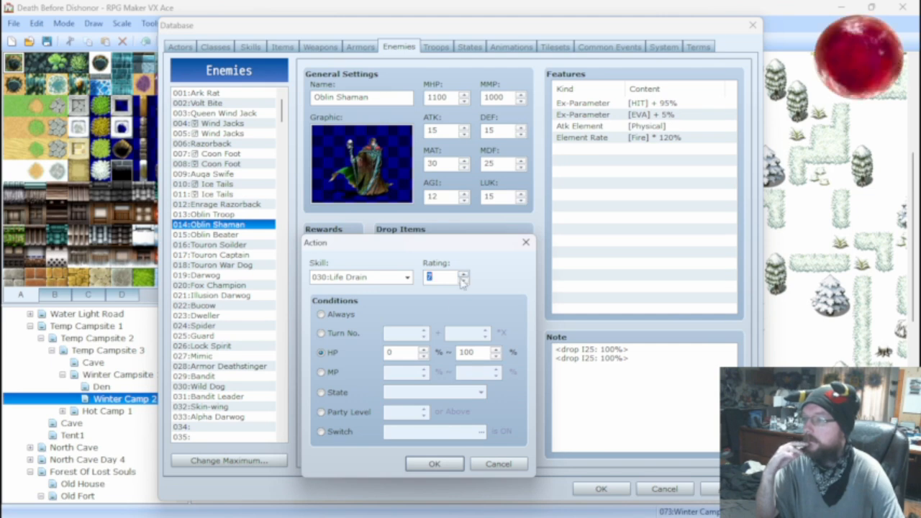
click(424, 349)
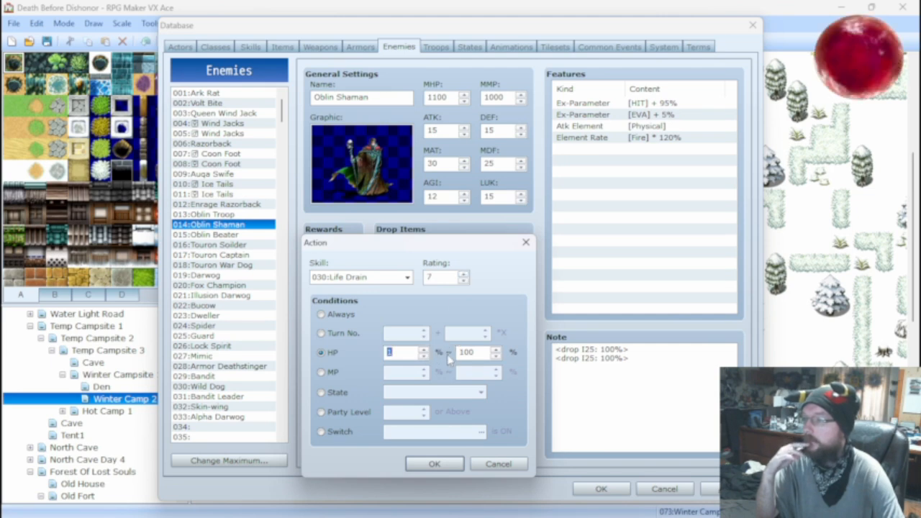
double_click(405, 352)
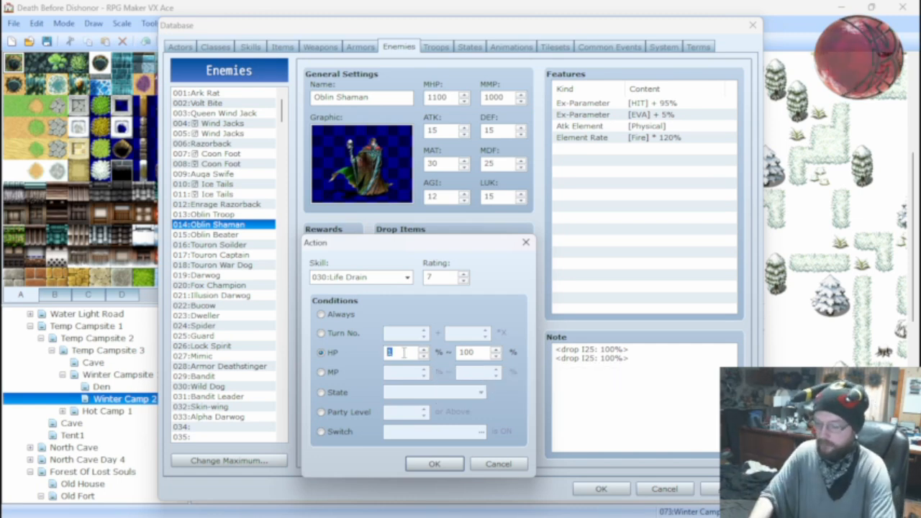
text(0)
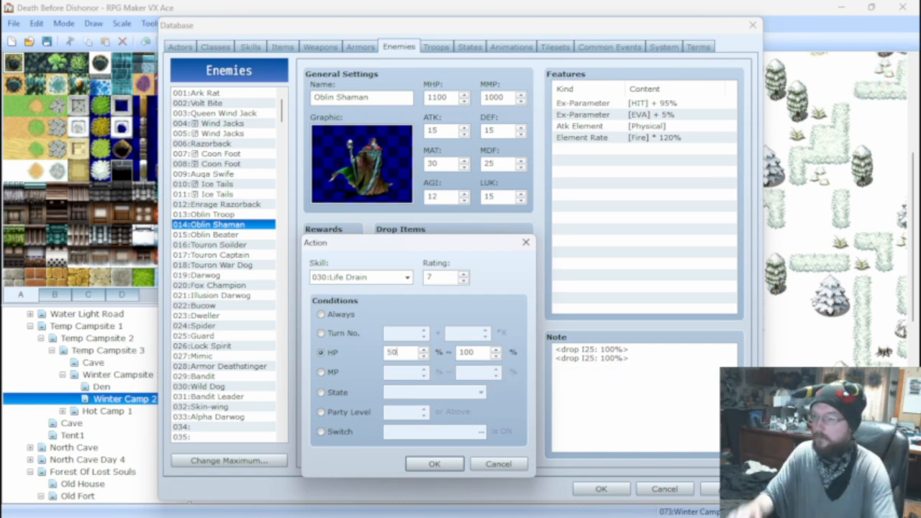
click(434, 464)
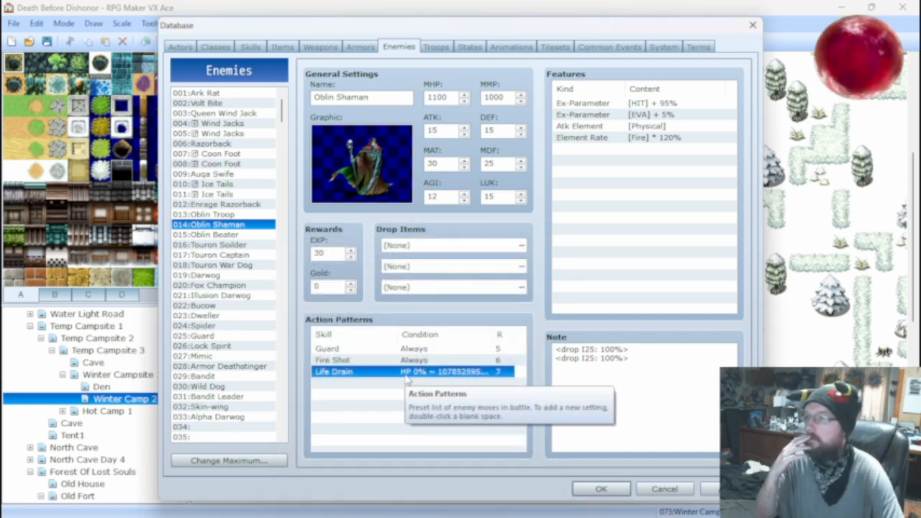
Raise the lower HP limit of the Life Drain action's condition to 75%.
right_click(416, 378)
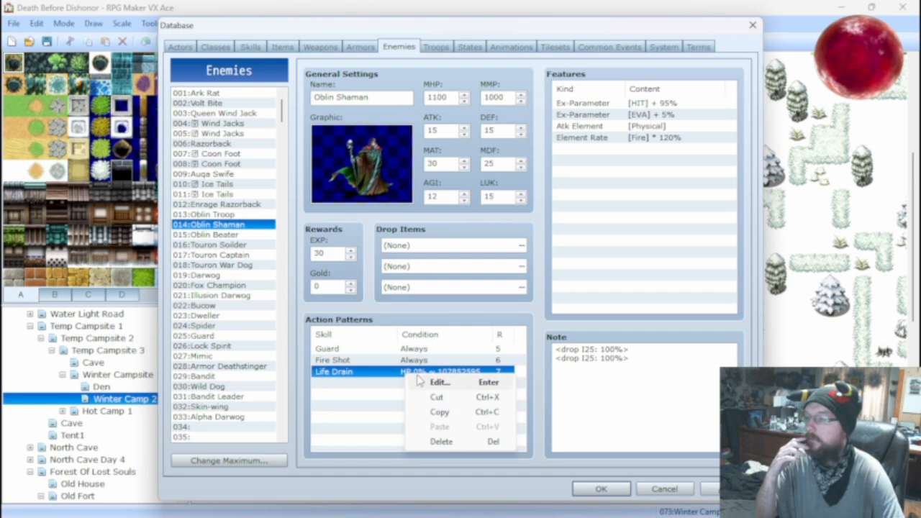
click(425, 381)
double_click(405, 352)
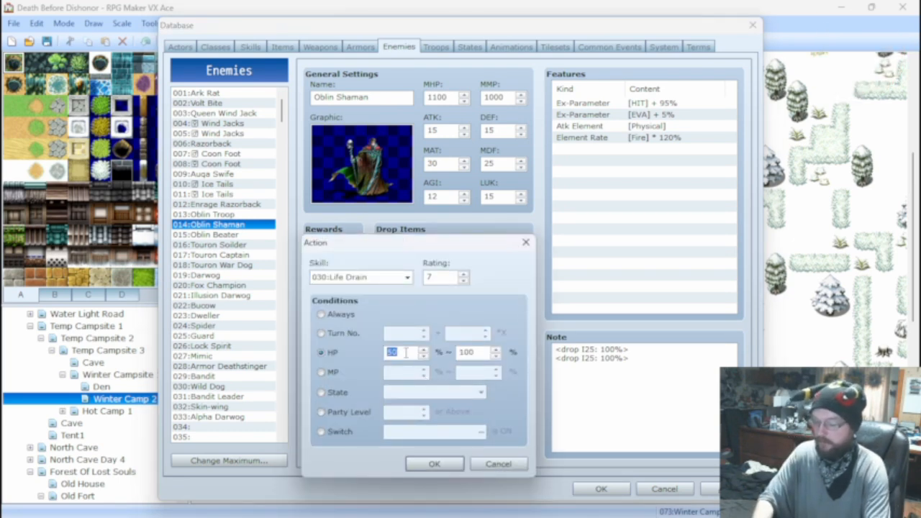
click(434, 463)
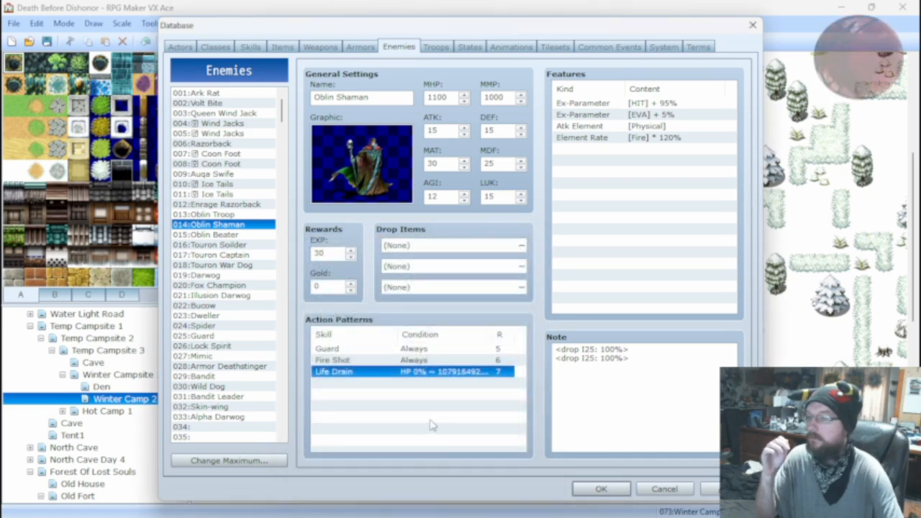
Reopen the Life Drain action, try a 75 percent calculation in Calculator, and return to accept the action's existing settings.
right_click(423, 372)
click(438, 379)
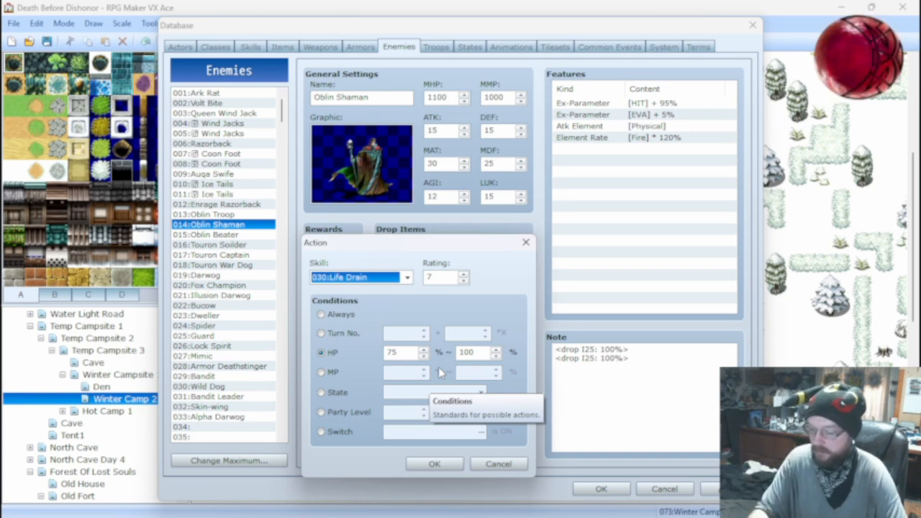
key(XF86Calculator)
click(398, 305)
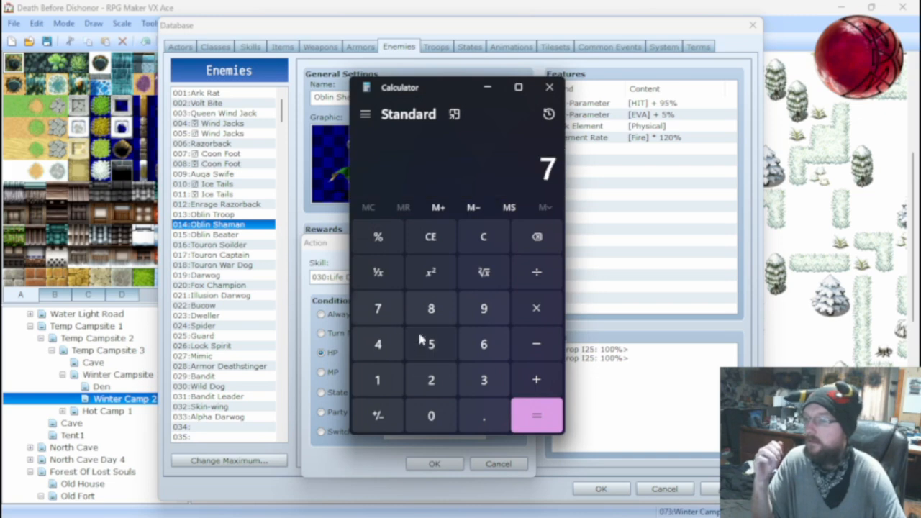
click(429, 344)
click(378, 237)
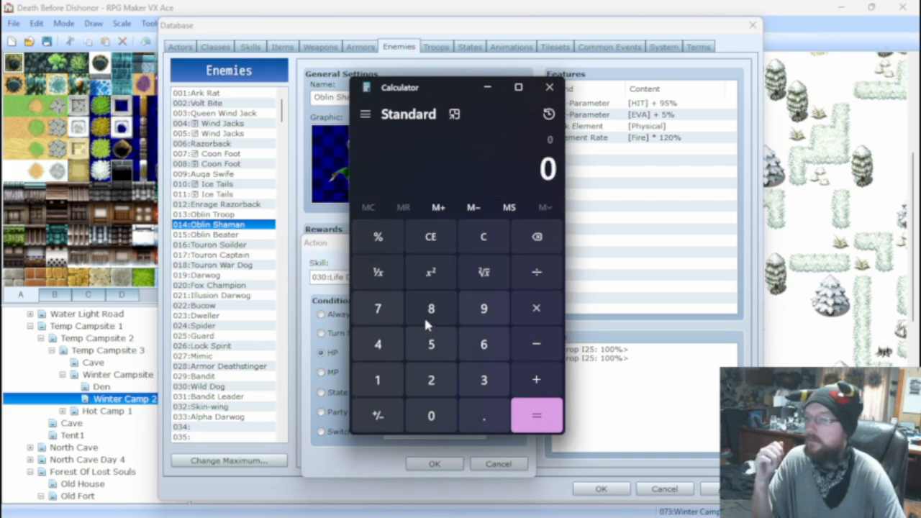
click(474, 410)
click(379, 308)
text(5)
click(383, 242)
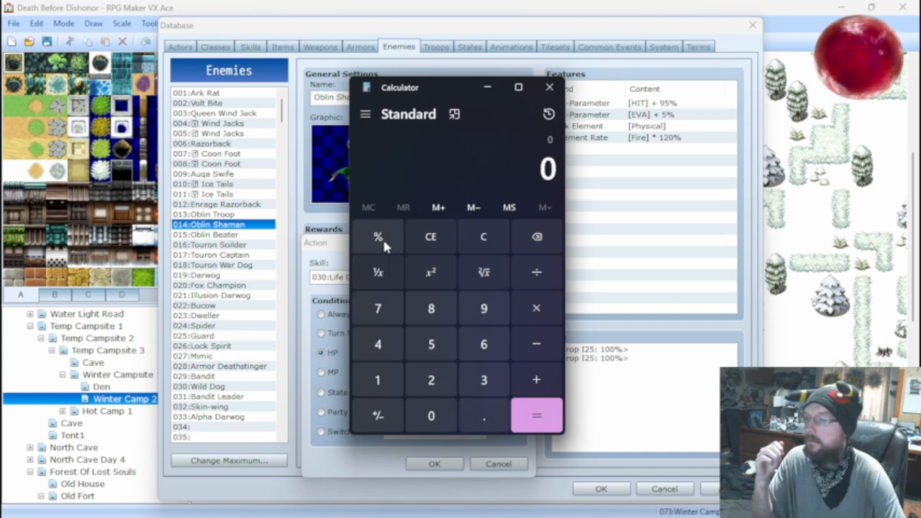
click(551, 88)
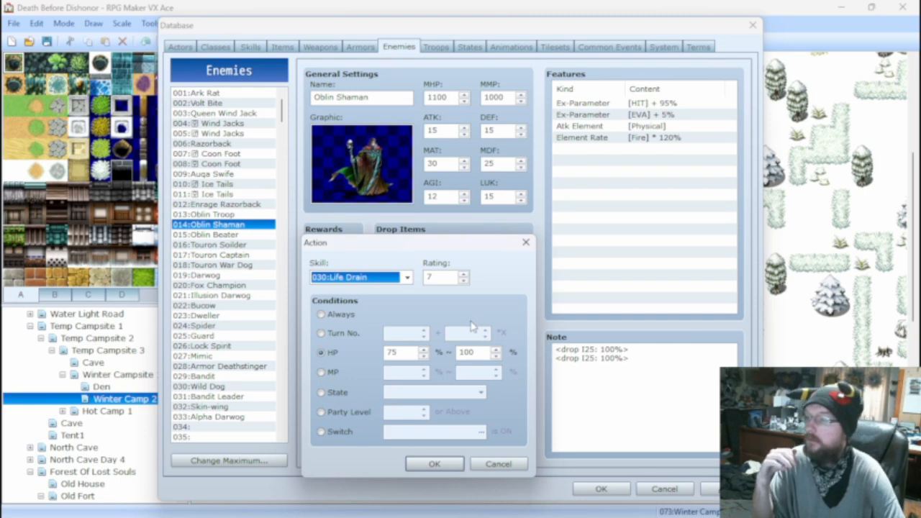
click(435, 464)
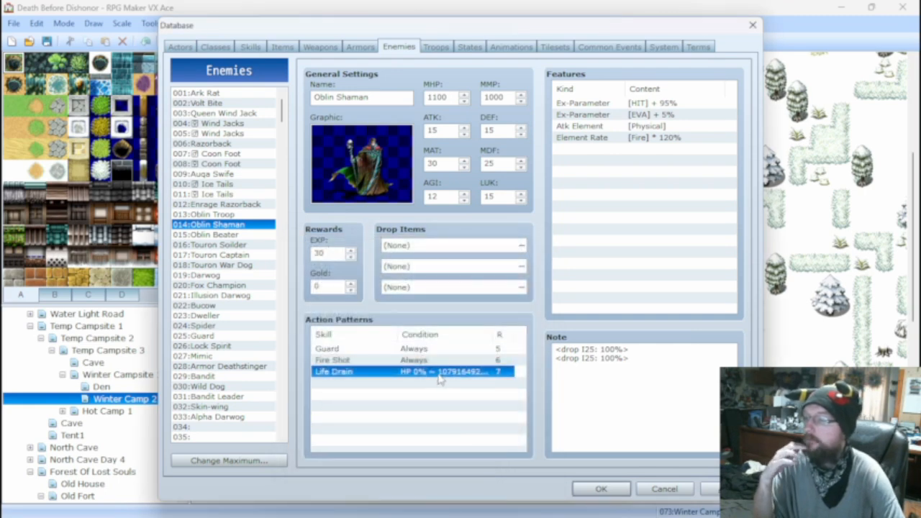
Review the Life Drain action's HP condition once more without changing it.
right_click(440, 380)
click(460, 383)
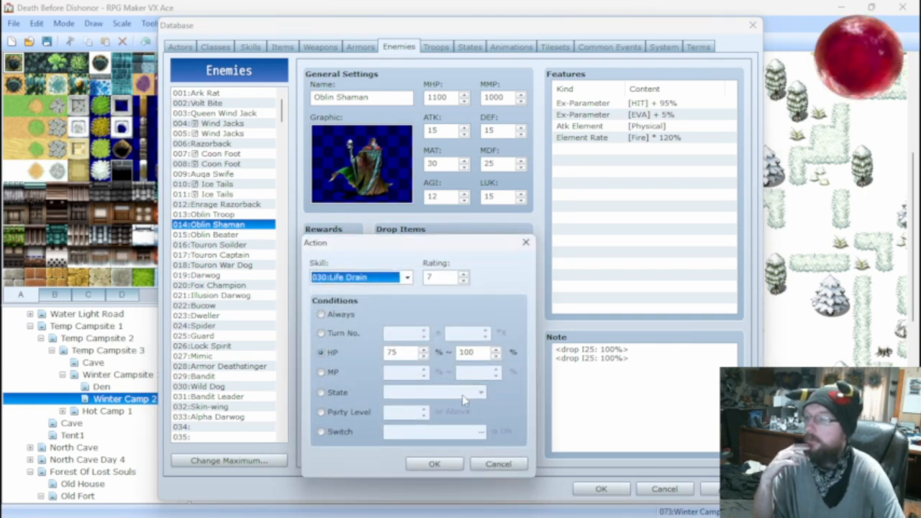
click(496, 464)
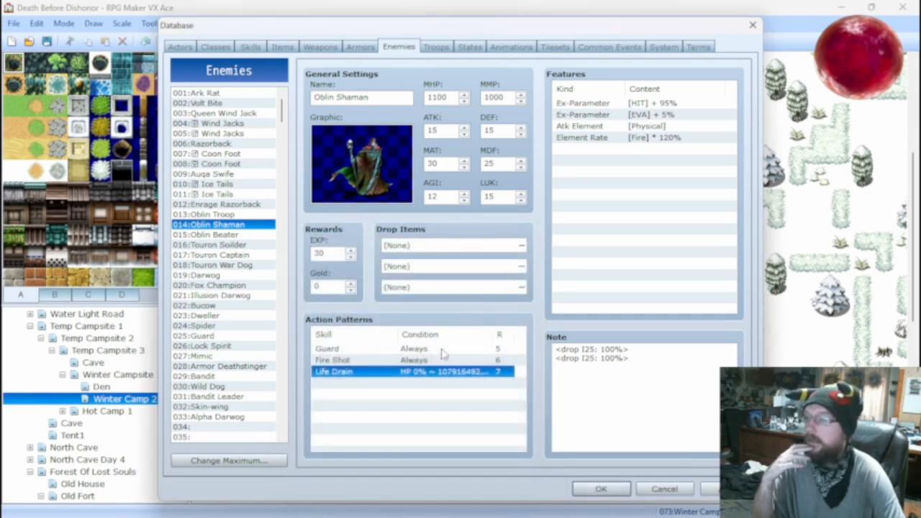
Set the Oblin Shaman's ATK to 1, DEF to 30, MDF to 50 and AGI to 20.
double_click(444, 131)
text(0)
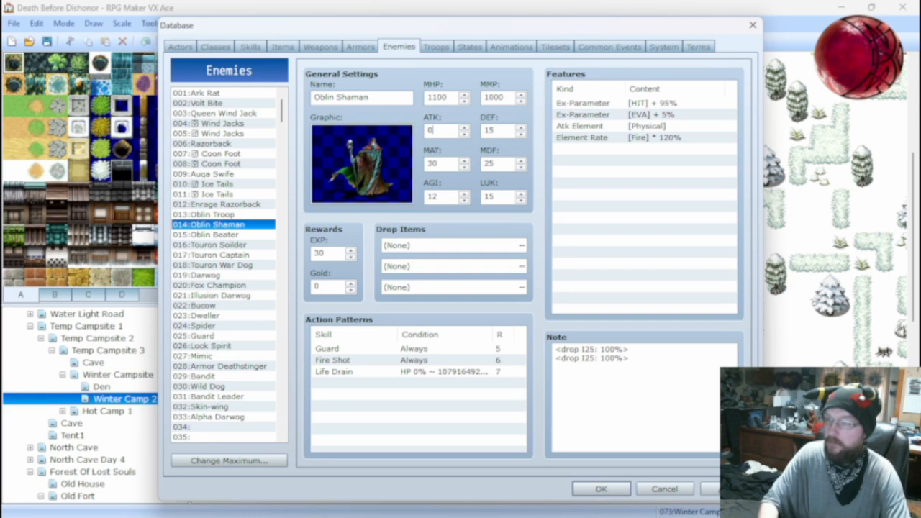
double_click(495, 129)
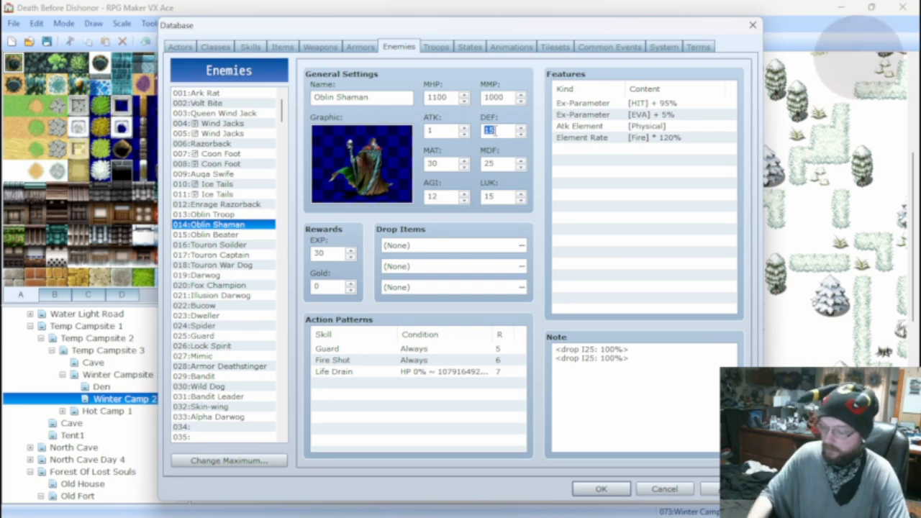
text(30)
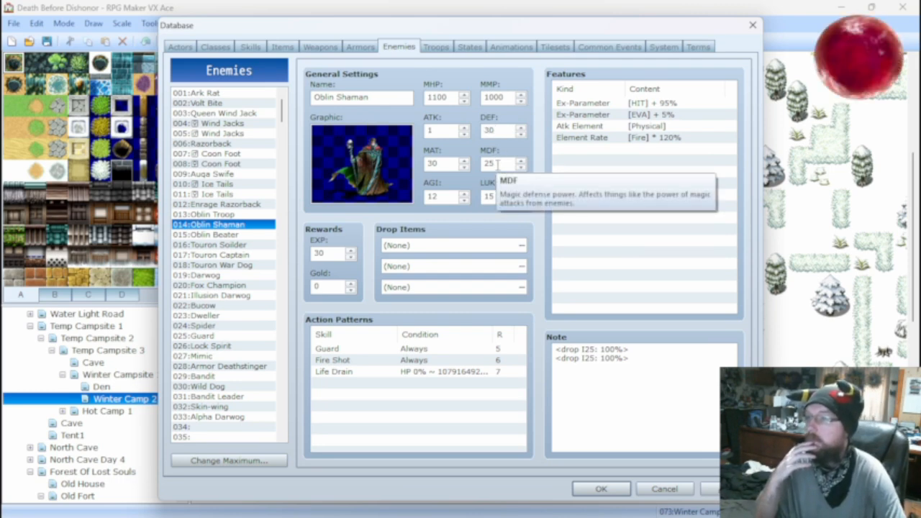
double_click(497, 164)
text(5)
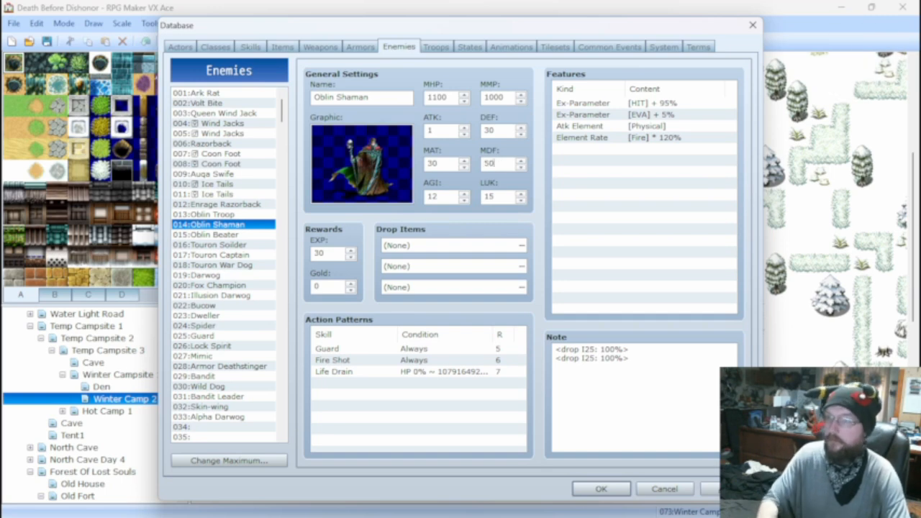
double_click(447, 195)
text(20)
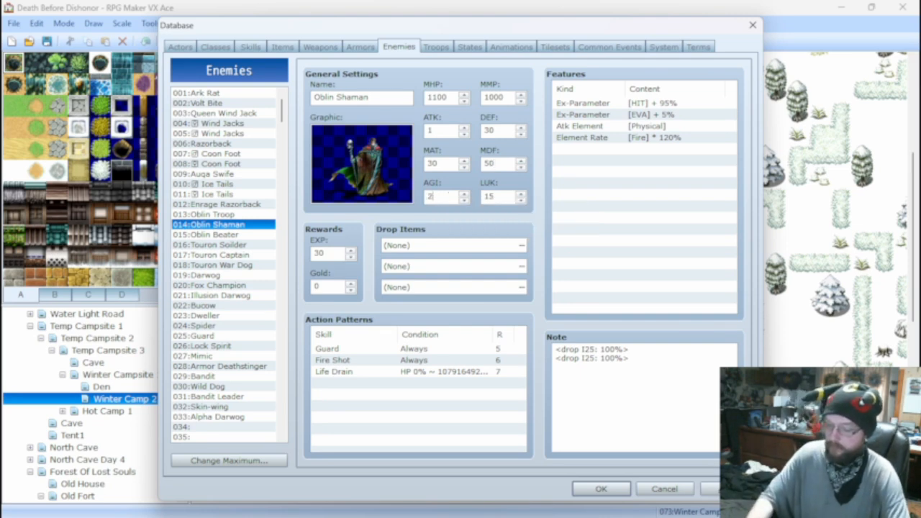
Set the Oblin Shaman's LUK to 20.
double_click(506, 197)
text(20)
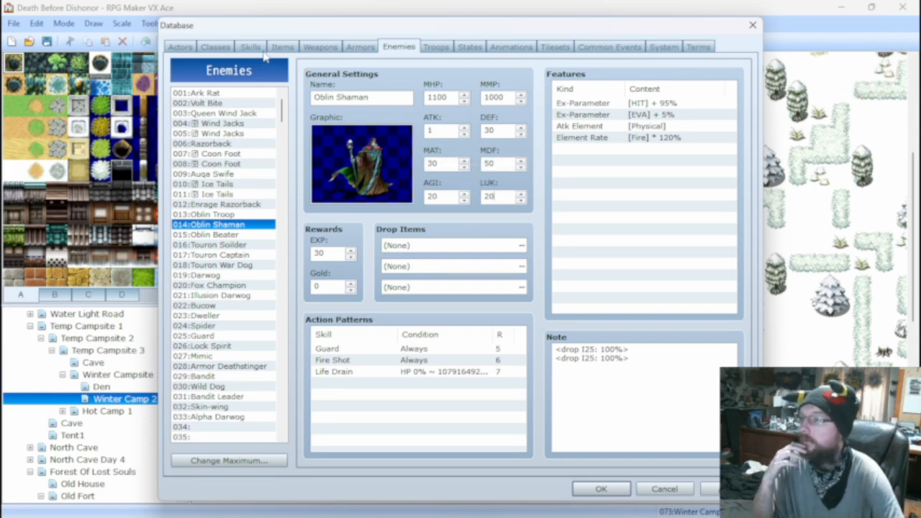
Remove the Attack action from the action patterns of both Wind Jacks enemies, 005 and 004.
click(232, 154)
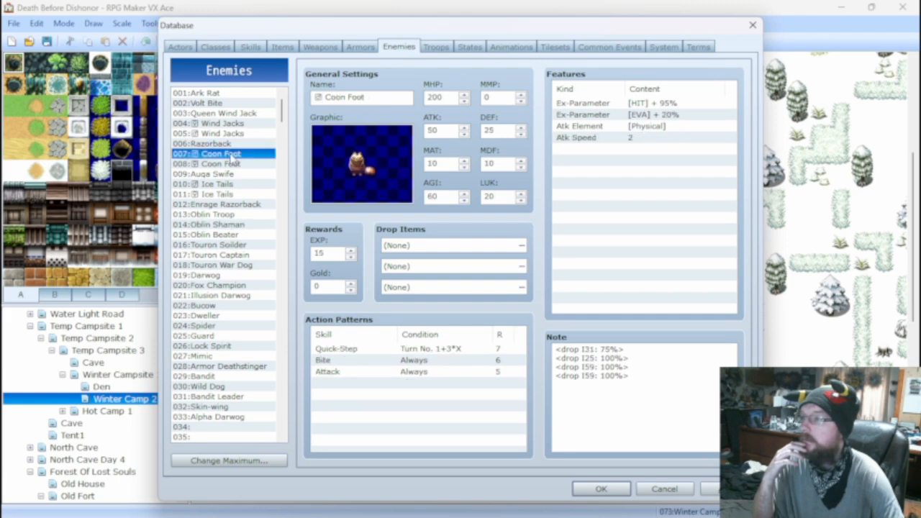
click(229, 125)
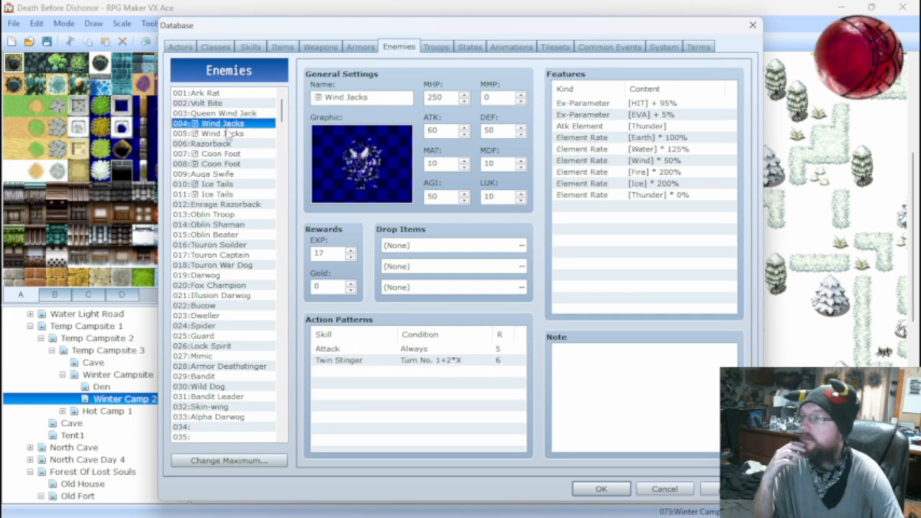
click(230, 134)
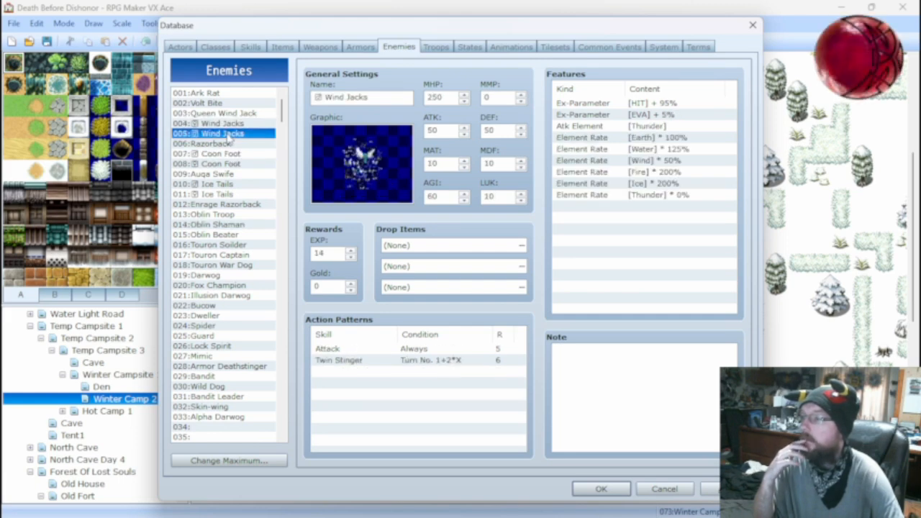
click(381, 351)
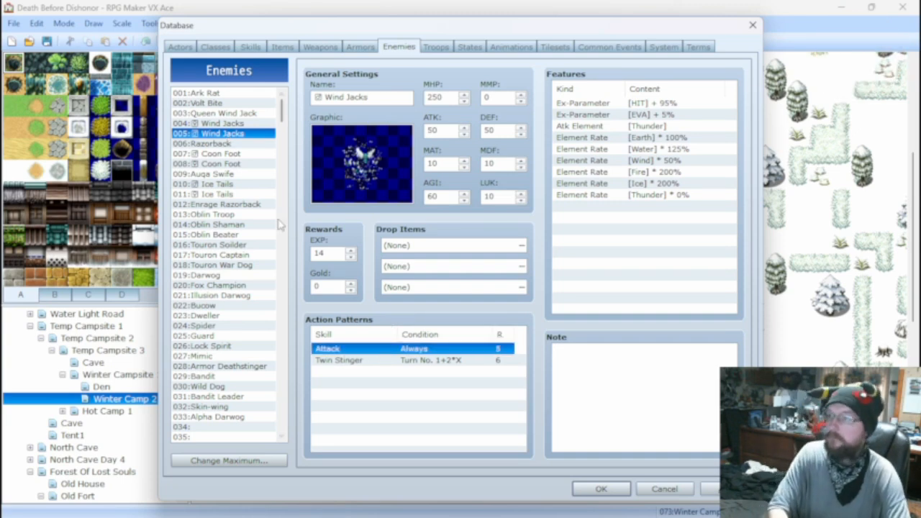
key(Delete)
click(229, 123)
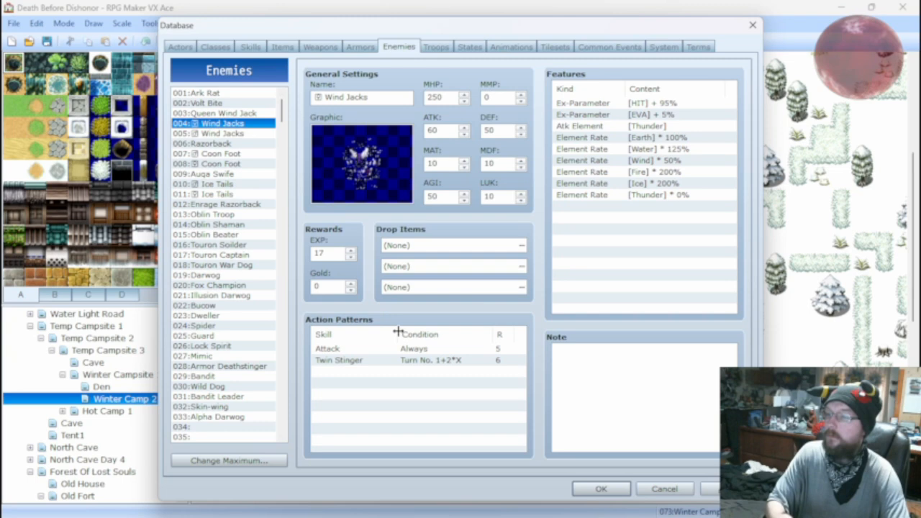
click(399, 350)
key(Delete)
Remove the Attack action from the Queen Wind Jack's action patterns, and compare her entry with Wind Jacks 004.
click(215, 104)
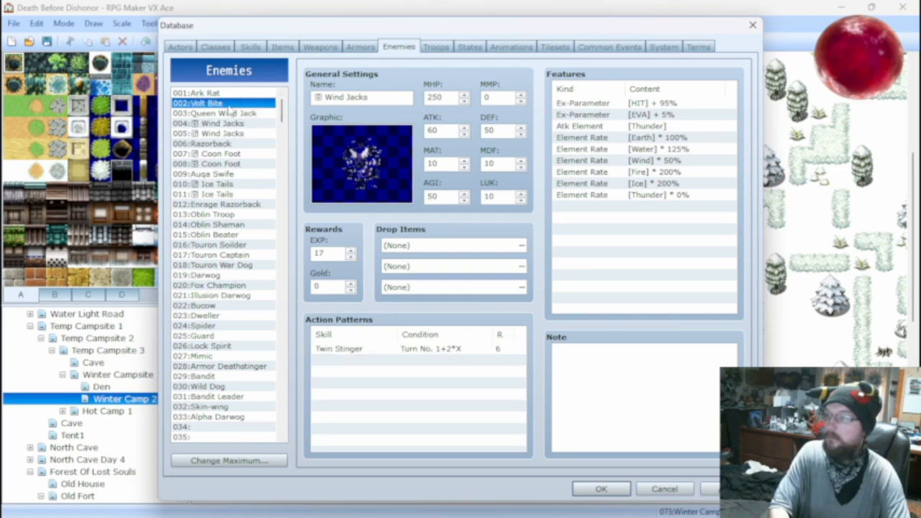
click(229, 113)
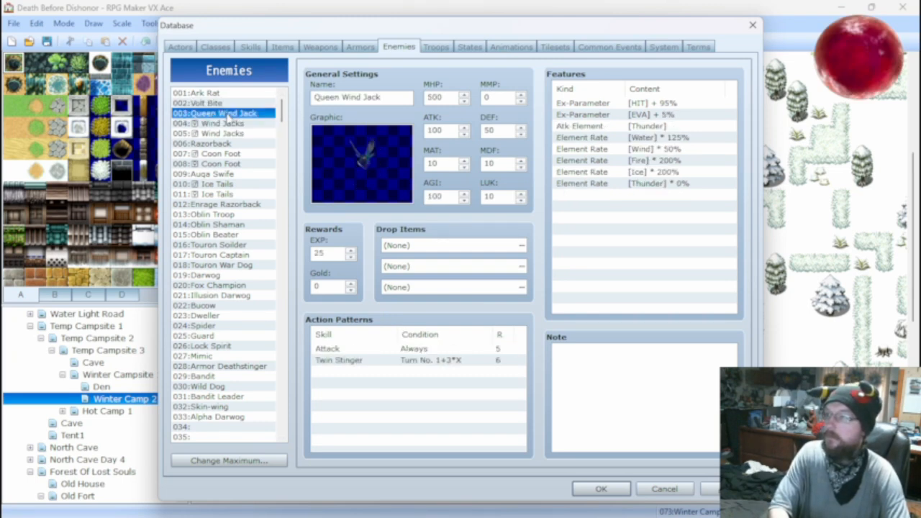
click(412, 350)
key(Delete)
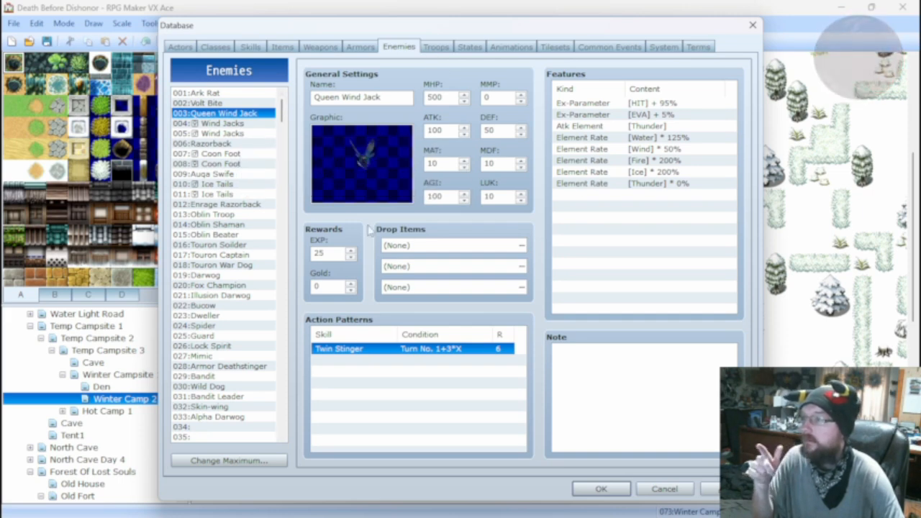
click(241, 124)
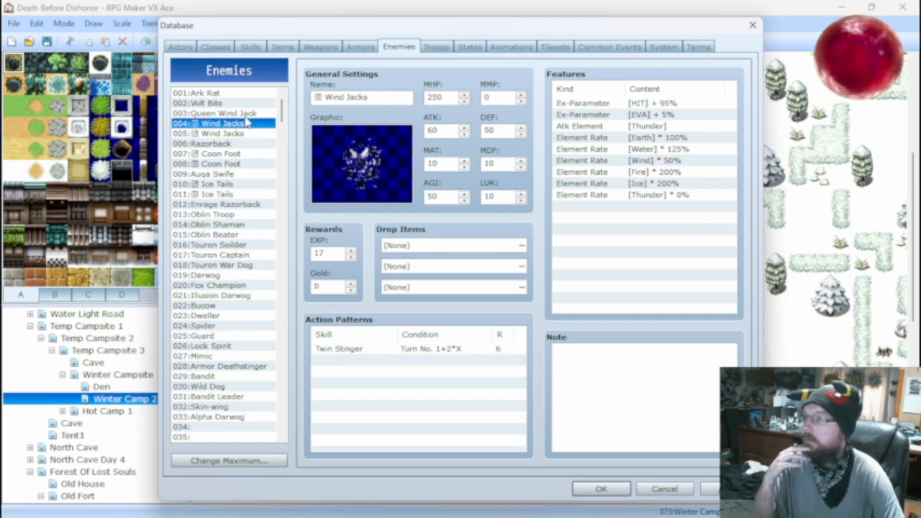
click(245, 115)
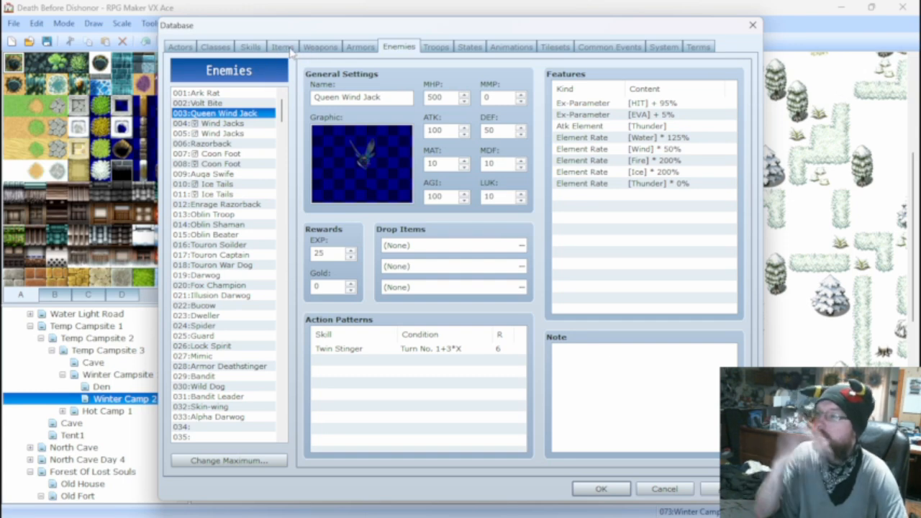
Review the Twin Stinger skill's damage formula and effects.
click(254, 46)
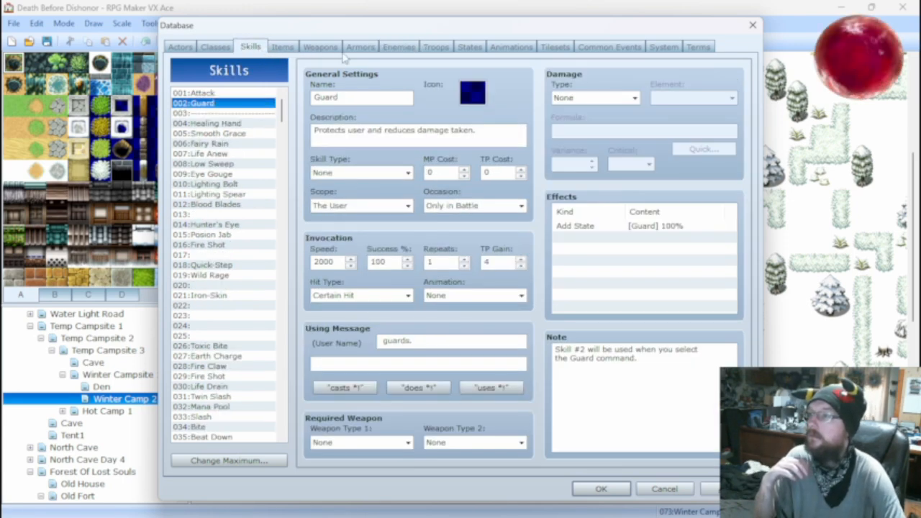
scroll(233, 400, down, 2)
click(228, 416)
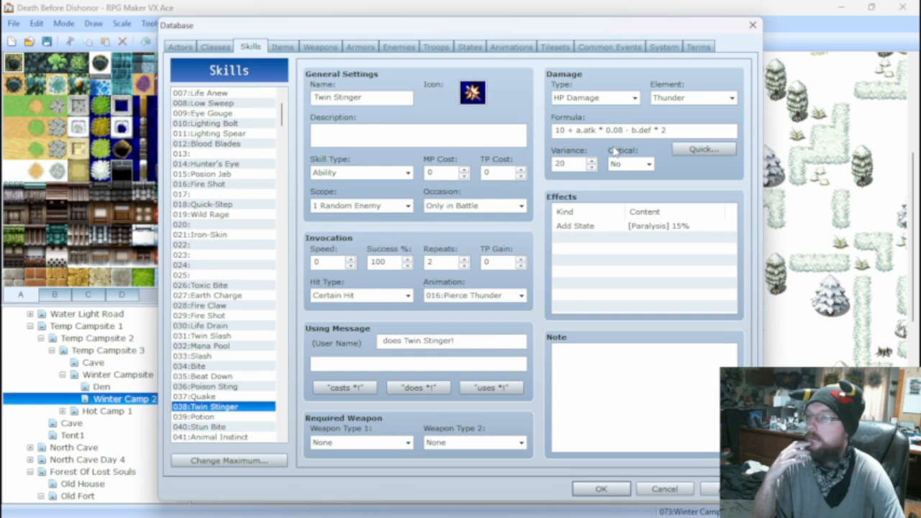
mouse_move(610, 132)
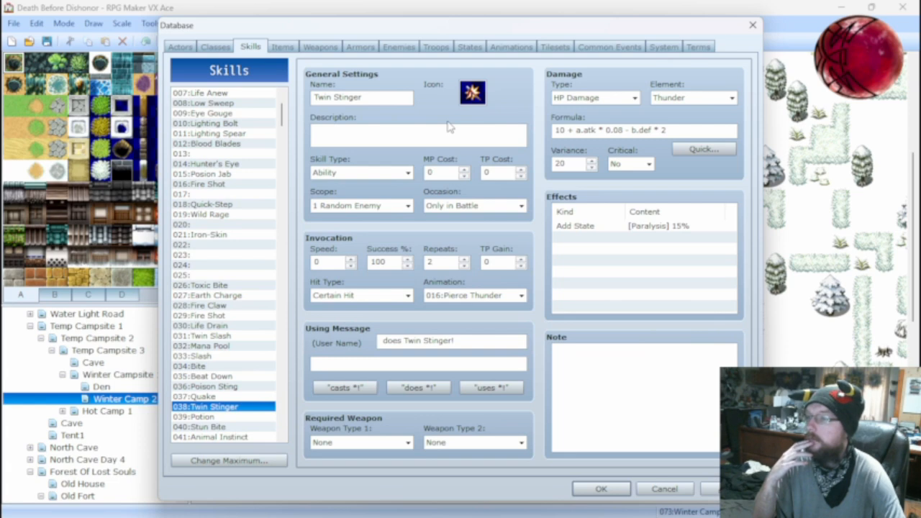
Prepare a battle test for the Wind Jacks*2 troop with the first actor's level set to 25.
click(437, 48)
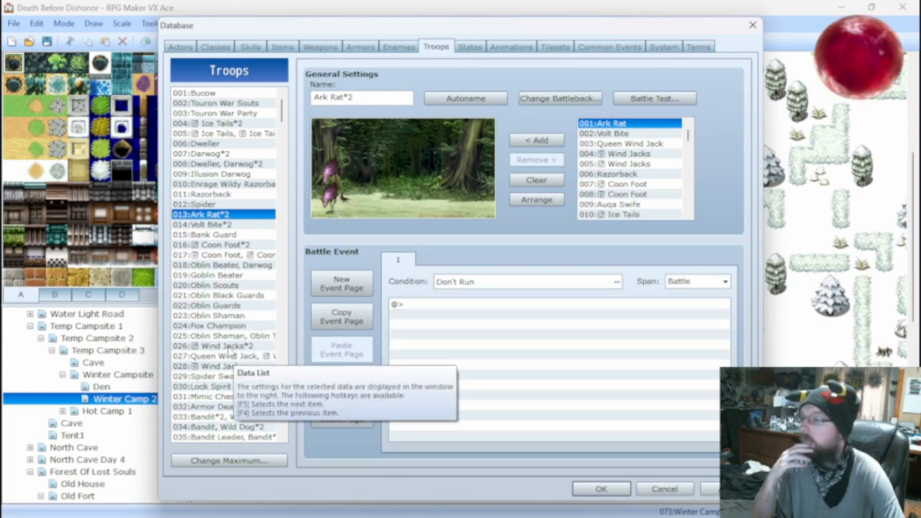
click(229, 348)
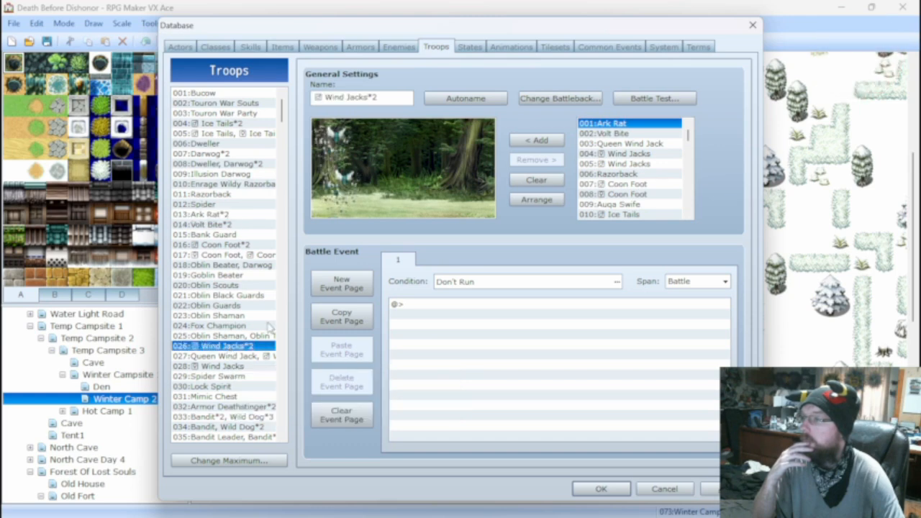
click(638, 101)
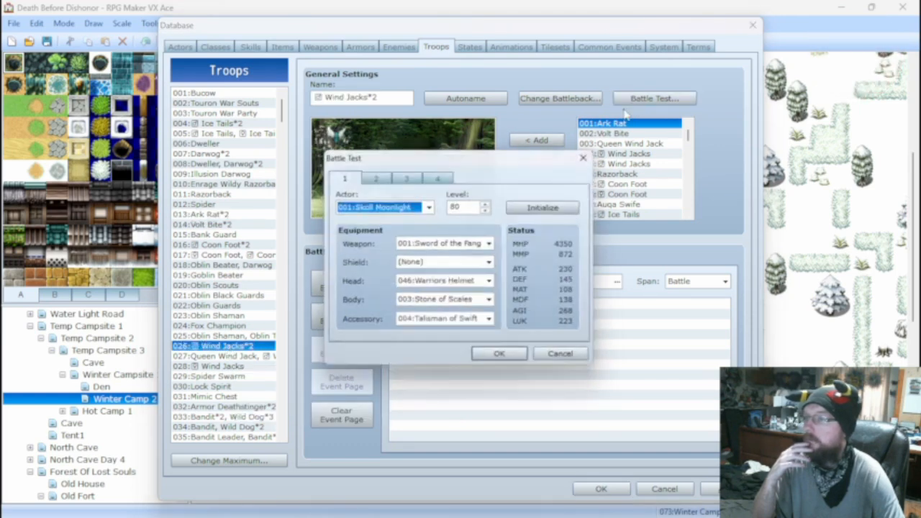
double_click(469, 206)
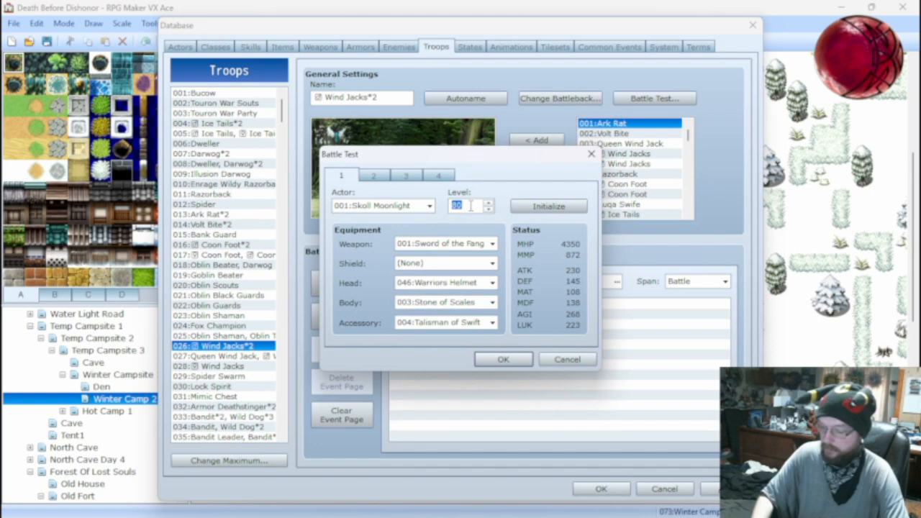
text(25)
Equip the first test actor with the Hand Axe, Leather Hardbody, Gold Necklace and Wooden Shield, keeping the Warriors Helmet.
click(460, 244)
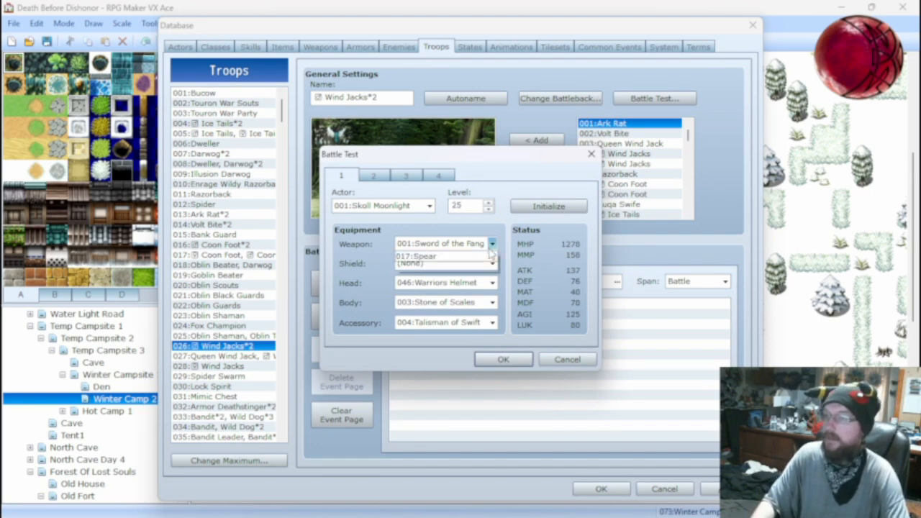
click(464, 287)
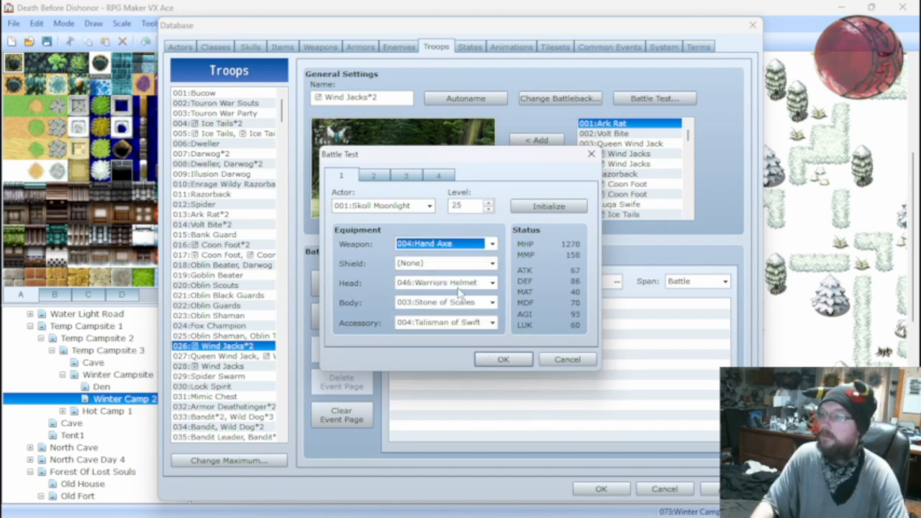
click(460, 283)
click(461, 282)
click(458, 302)
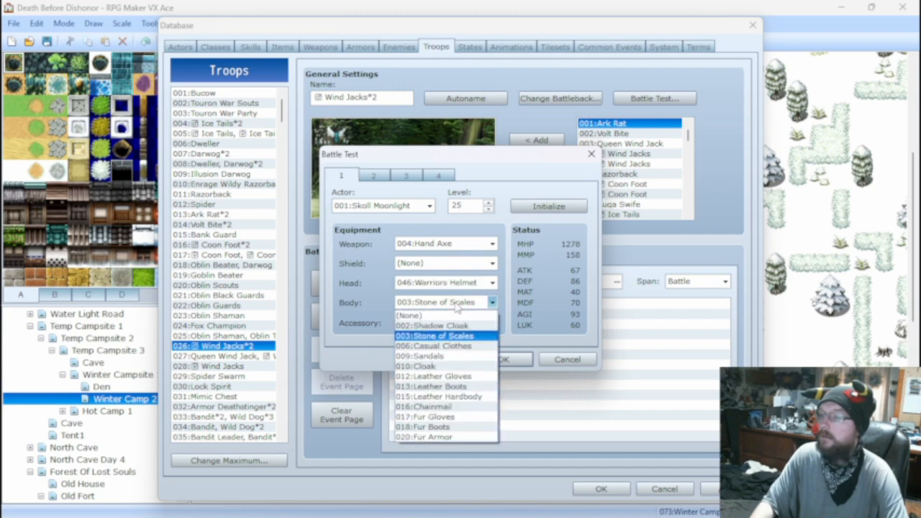
click(456, 396)
click(452, 323)
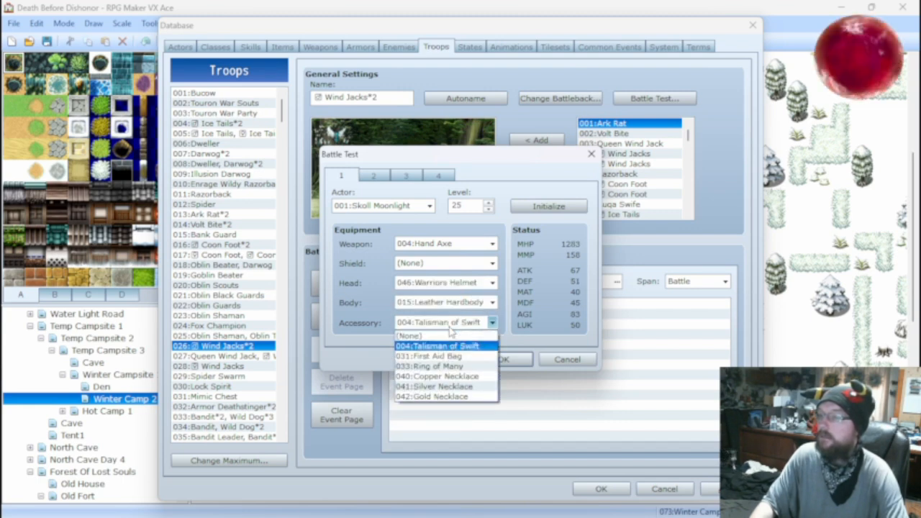
click(443, 396)
click(442, 263)
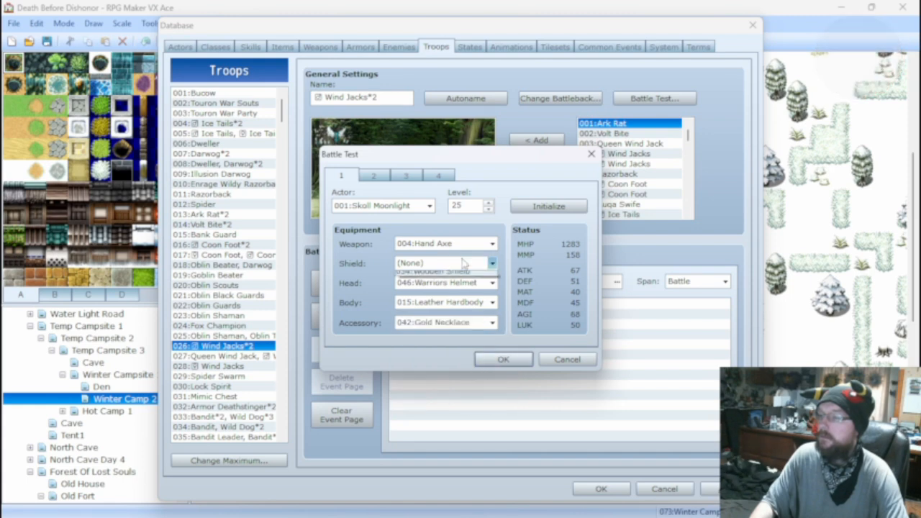
click(450, 285)
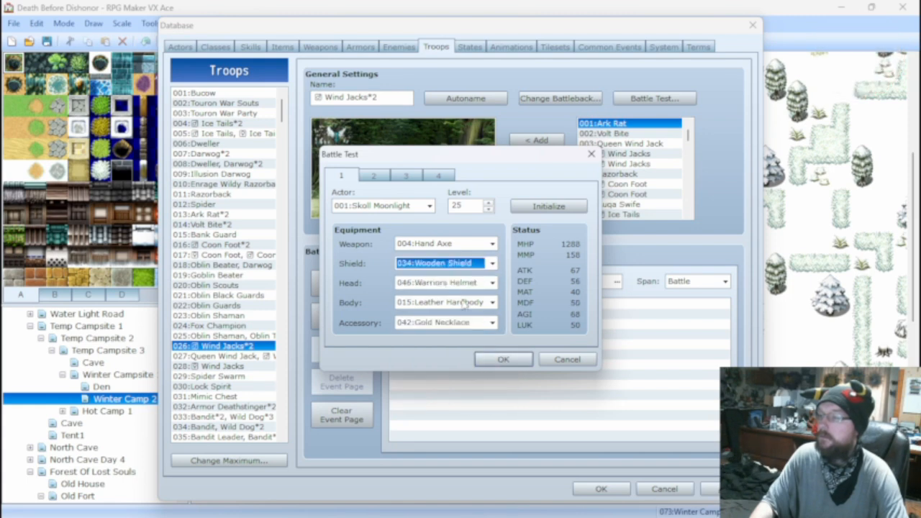
Run the Wind Jacks*2 battle test to watch Twin Stinger in action, and close the game window.
click(504, 360)
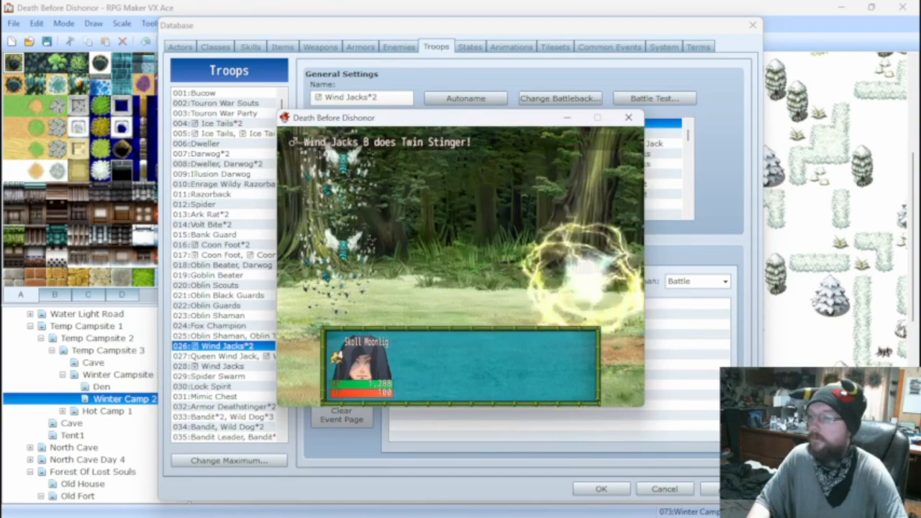
click(628, 117)
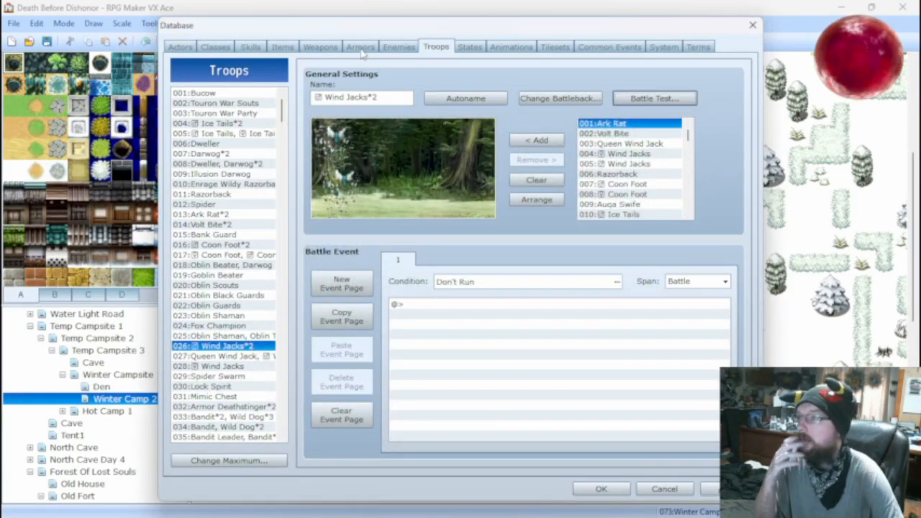
Set the Paralysis chance of the Twin Stinger skill's Add State effect to 10%.
click(259, 47)
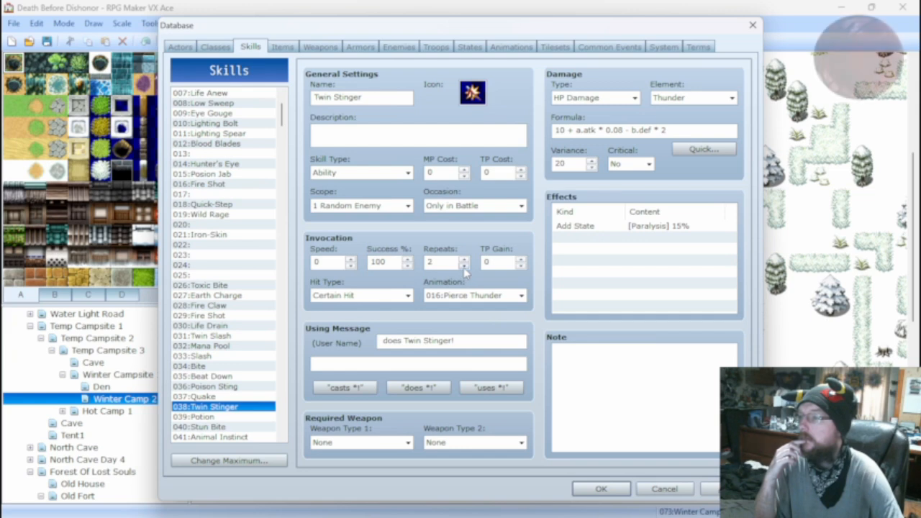
mouse_move(464, 271)
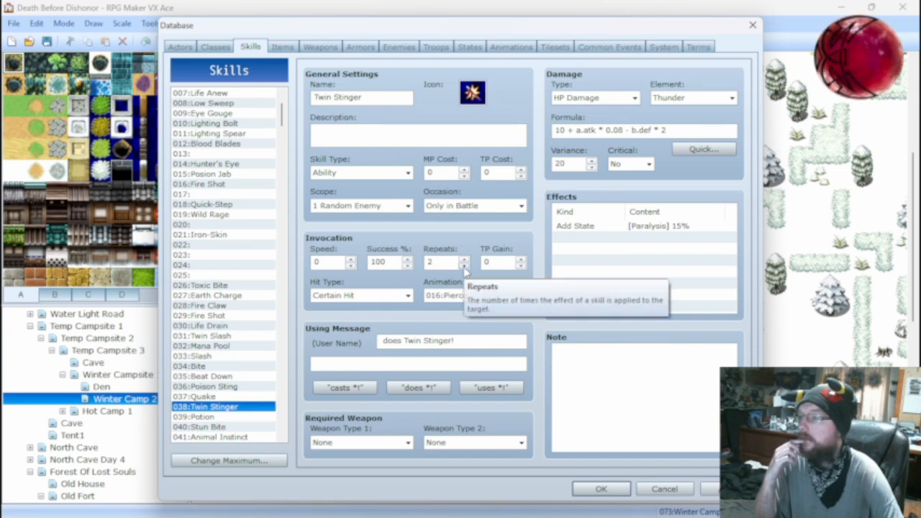
right_click(591, 230)
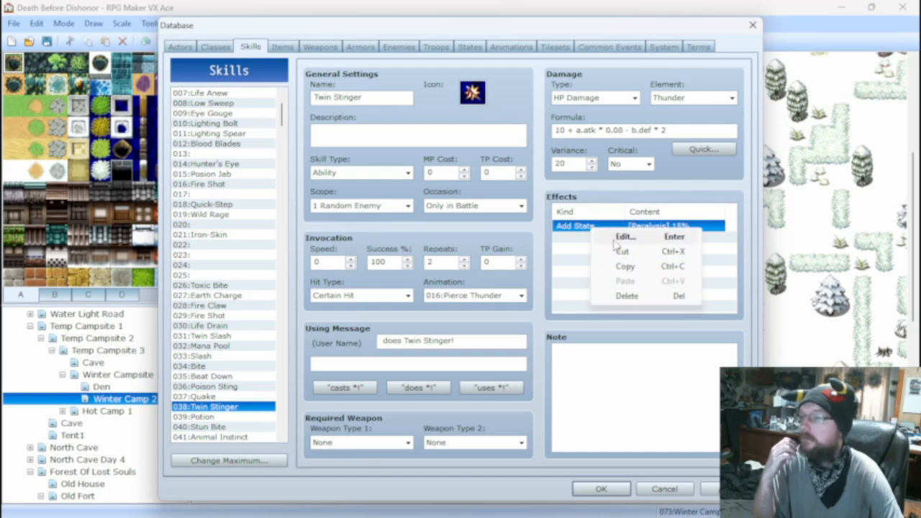
click(619, 238)
text(10)
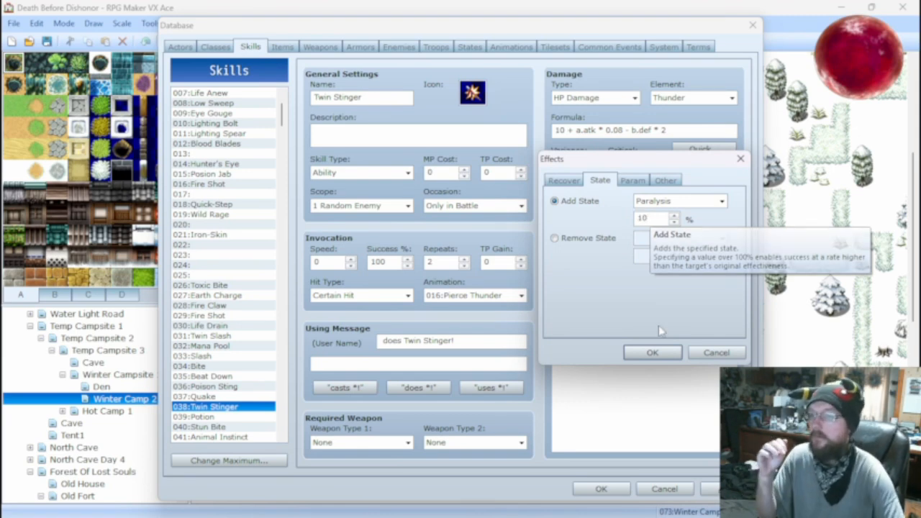
click(652, 353)
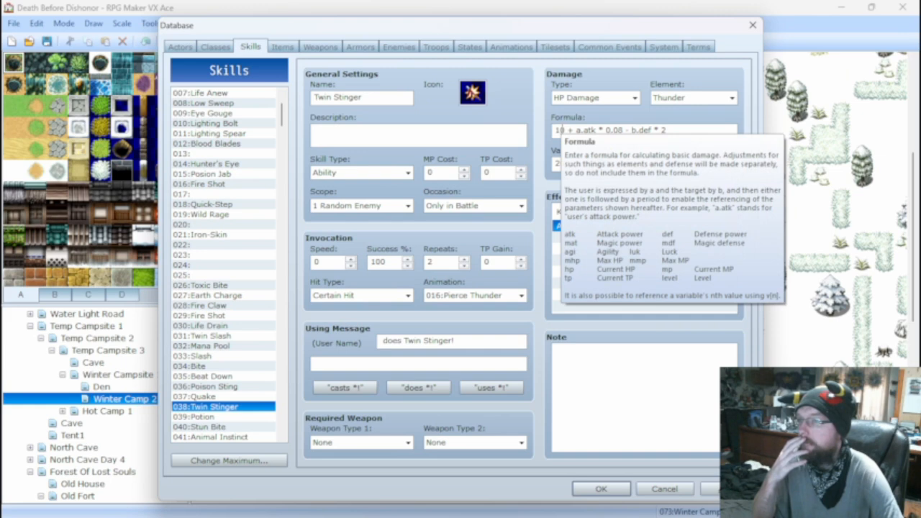
Change Twin Stinger's damage formula to 50 + a.atk * 6 - b.def * 2.
double_click(559, 131)
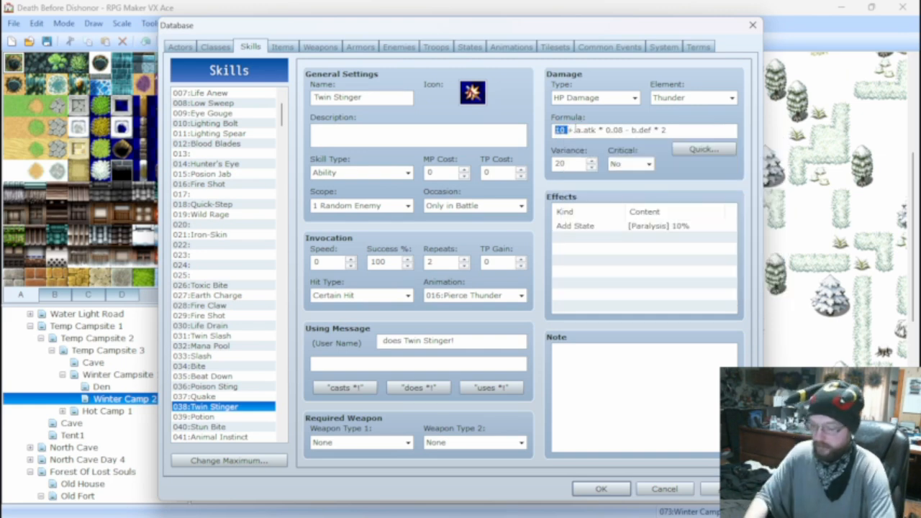
text(50)
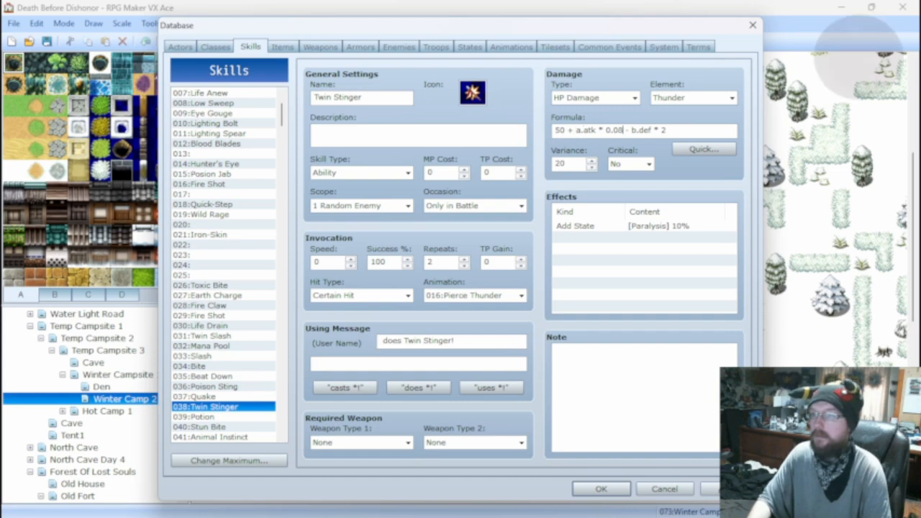
key(BackSpace)
key(BackSpace)
key(BackSpace)
key(BackSpace)
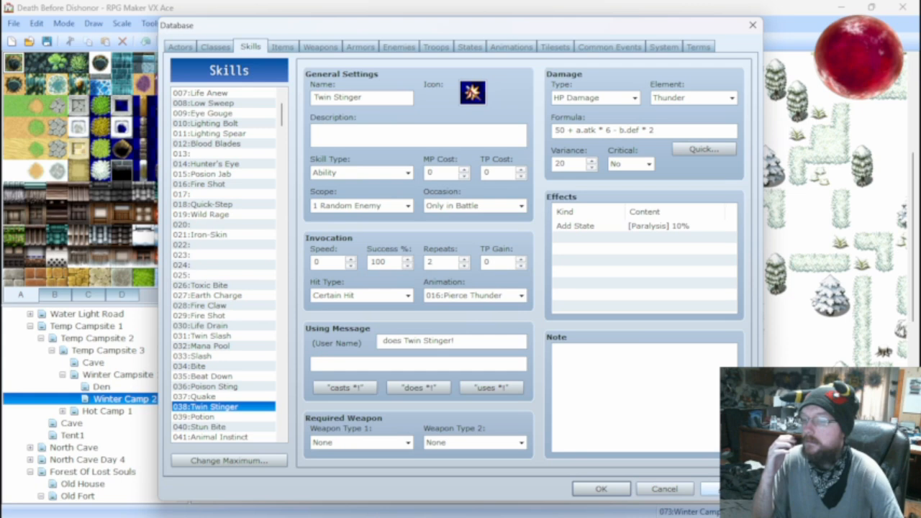
Run the Wind Jacks*2 battle test with the first actor attacking to check the damage of the new Twin Stinger formula.
click(436, 47)
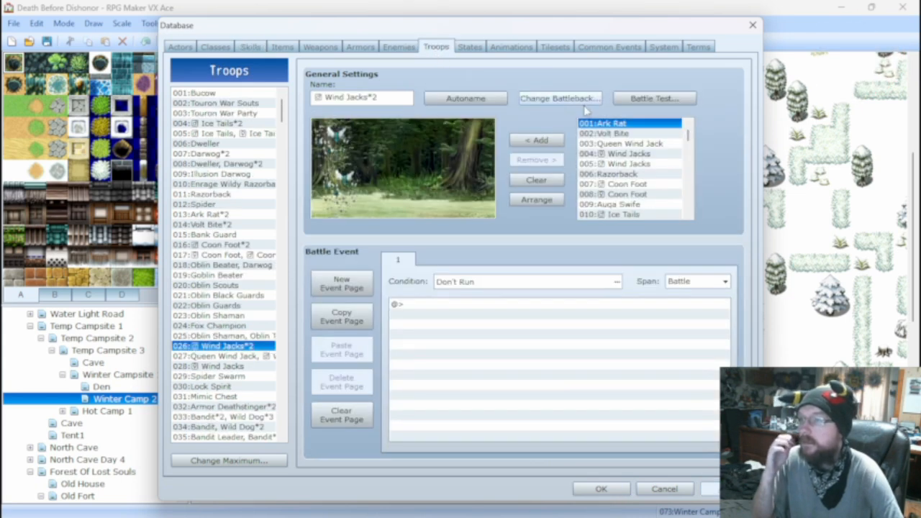
click(637, 101)
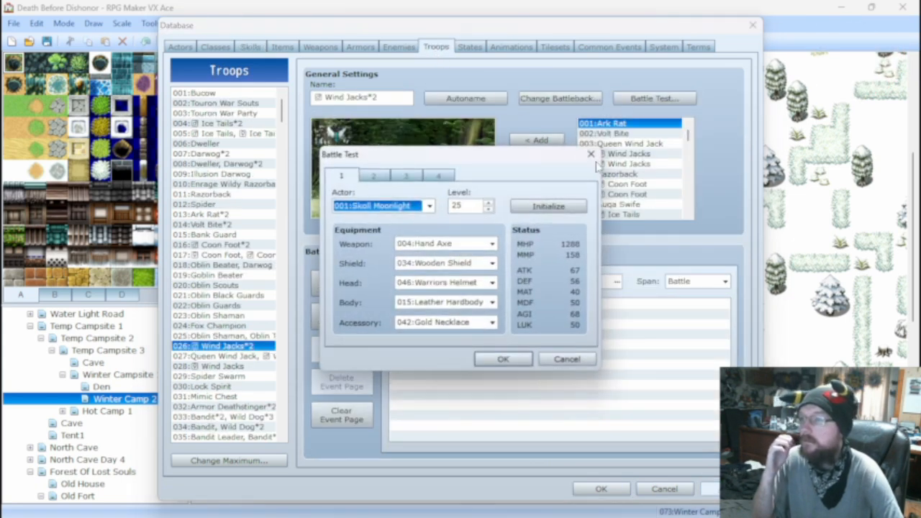
click(498, 361)
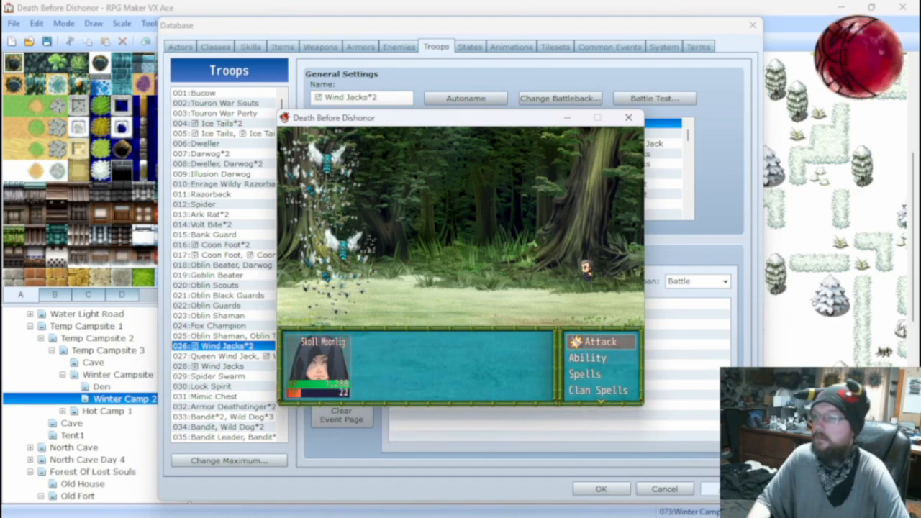
key(Return)
key(Return)
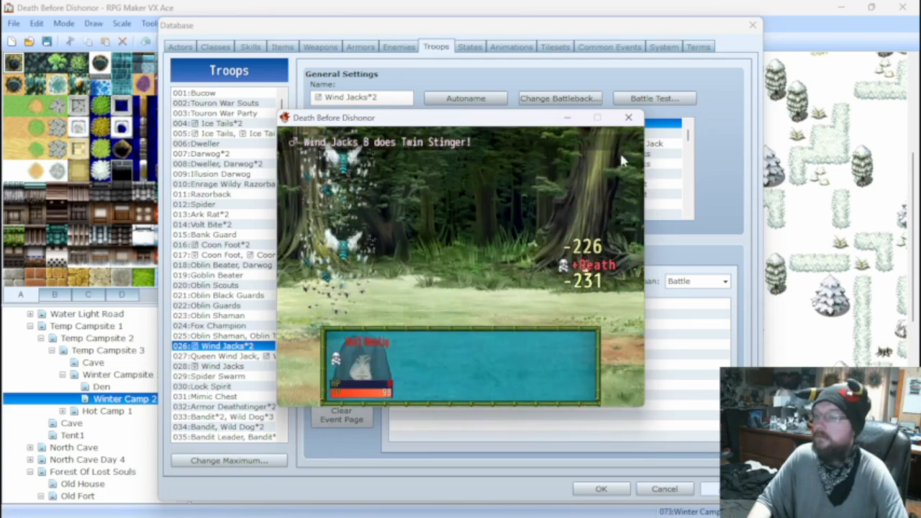
key(Return)
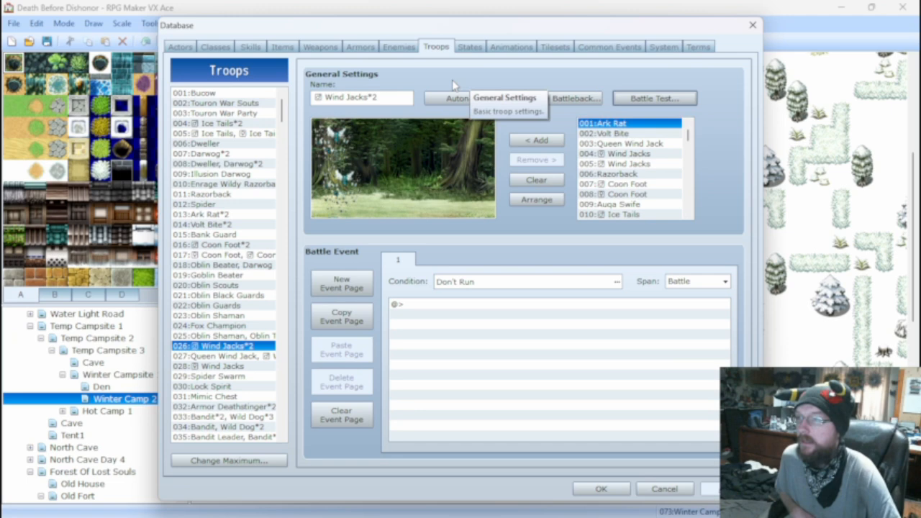
Set the Paralysis chance of Twin Stinger's Add State effect to 5% and its repeats to 2.
click(250, 48)
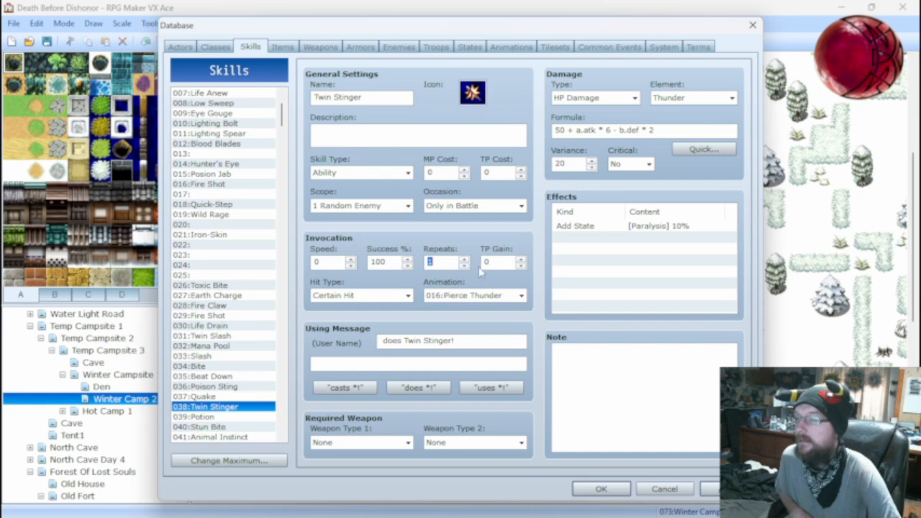
click(728, 489)
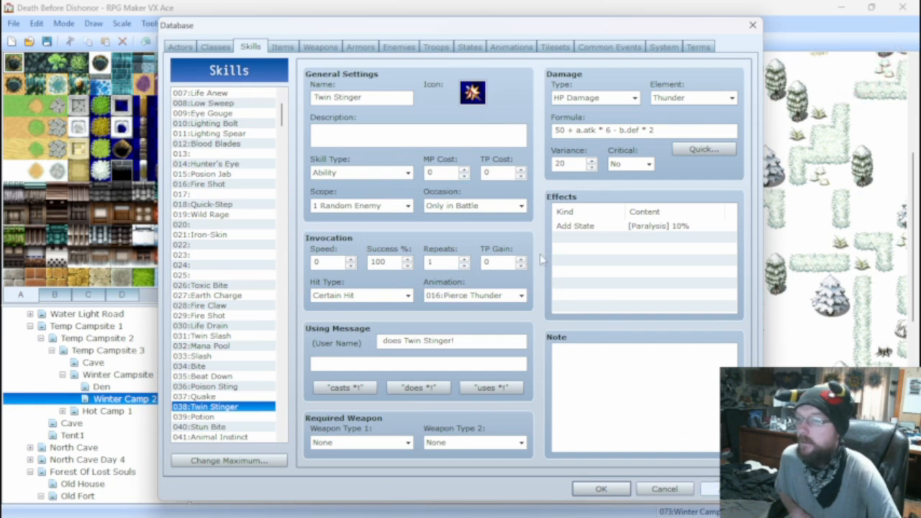
click(598, 227)
right_click(599, 228)
click(620, 238)
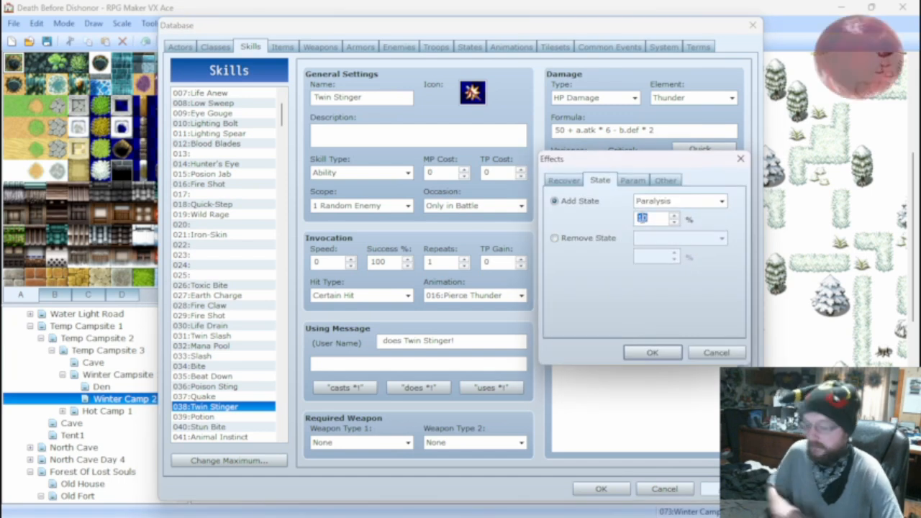
text(5)
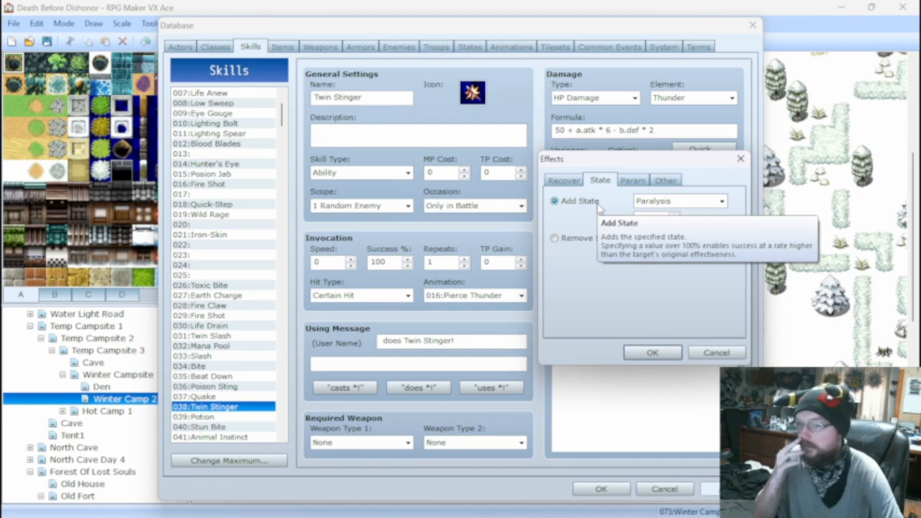
click(651, 353)
click(464, 259)
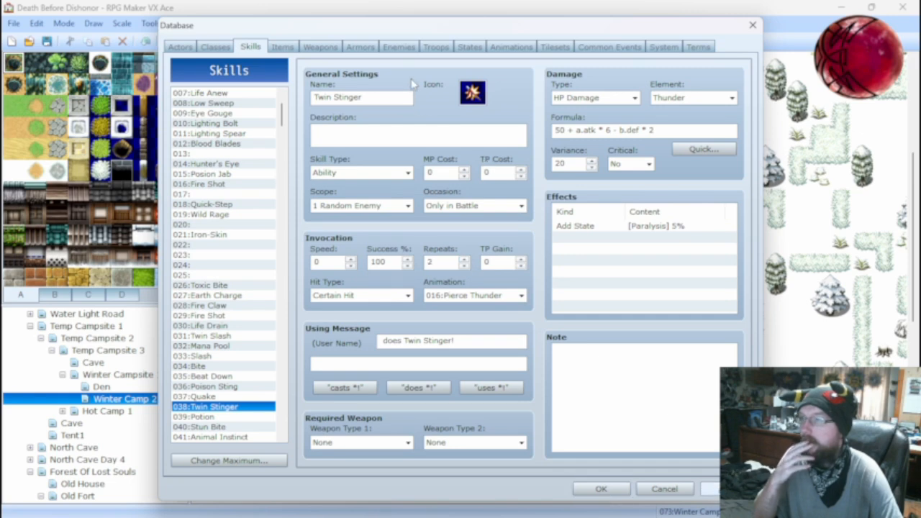
Battle-test the Wind Jacks*2 troop again, attacking each turn until both enemies are defeated.
click(430, 47)
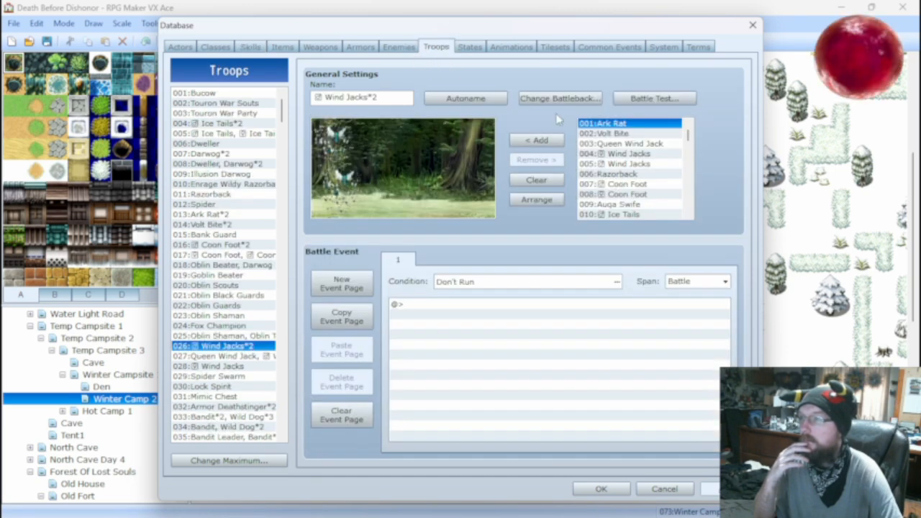
click(632, 98)
click(505, 356)
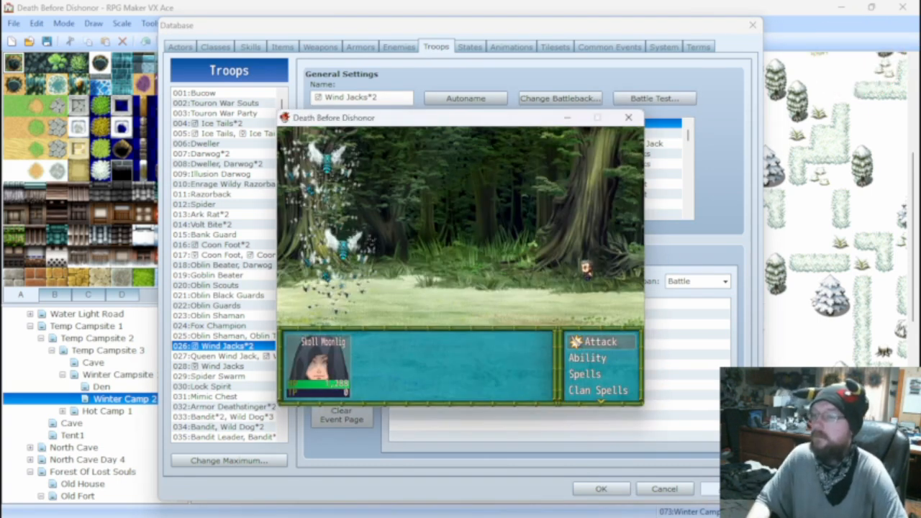
key(Return)
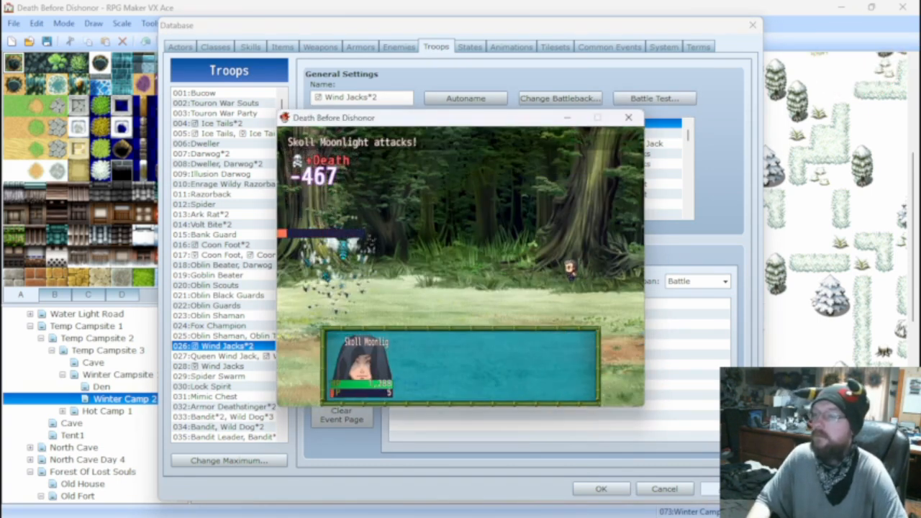
key(Return)
key(Return)
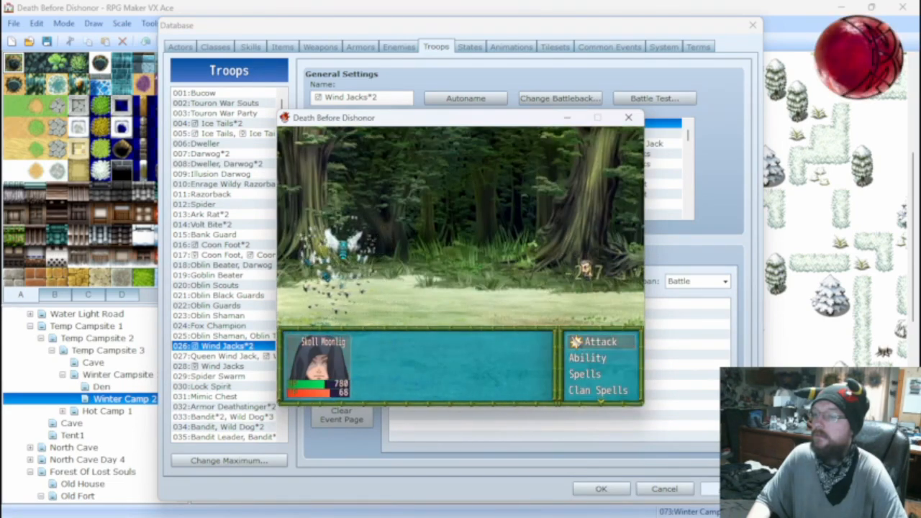
key(Return)
key(Return)
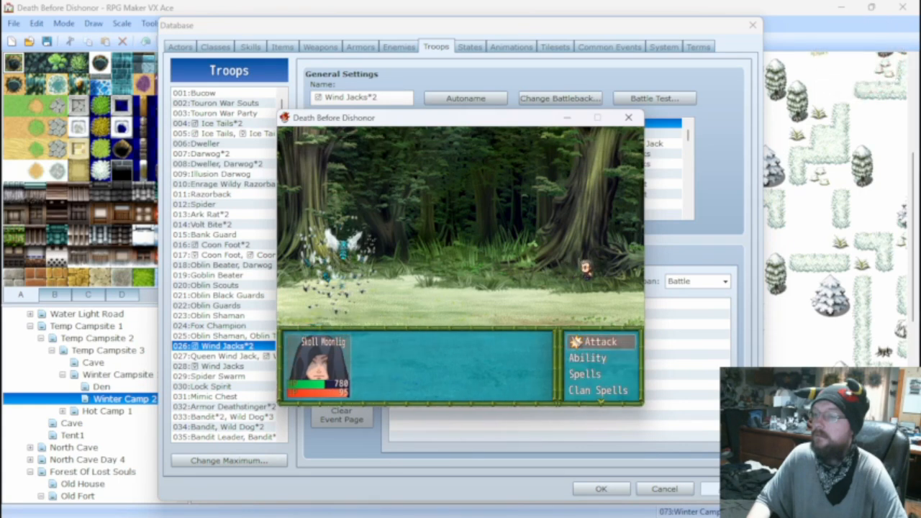
key(Return)
key(Return)
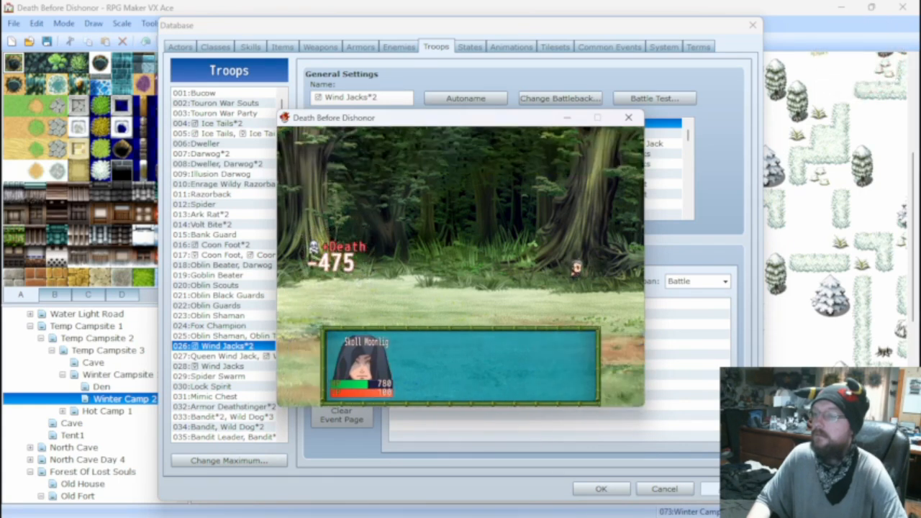
key(Return)
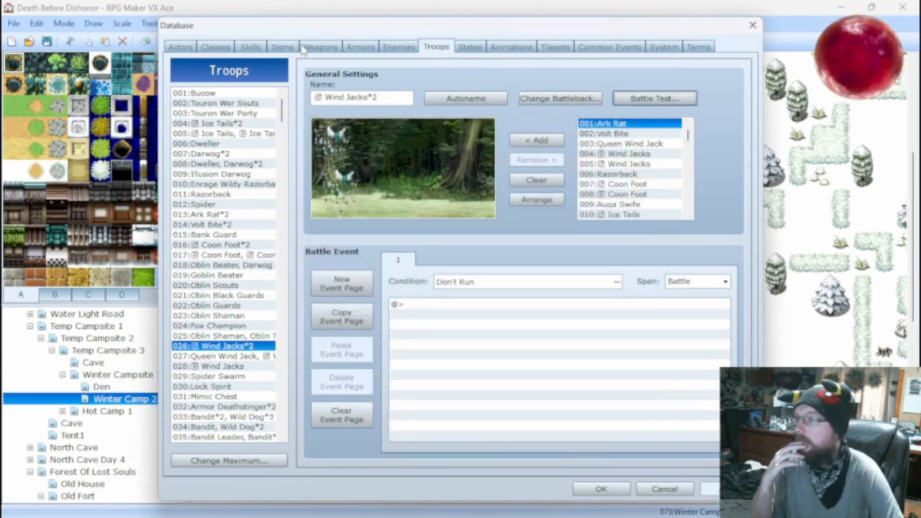
Change the scope of the Twin Stinger skill to All Enemies and apply the change.
click(252, 47)
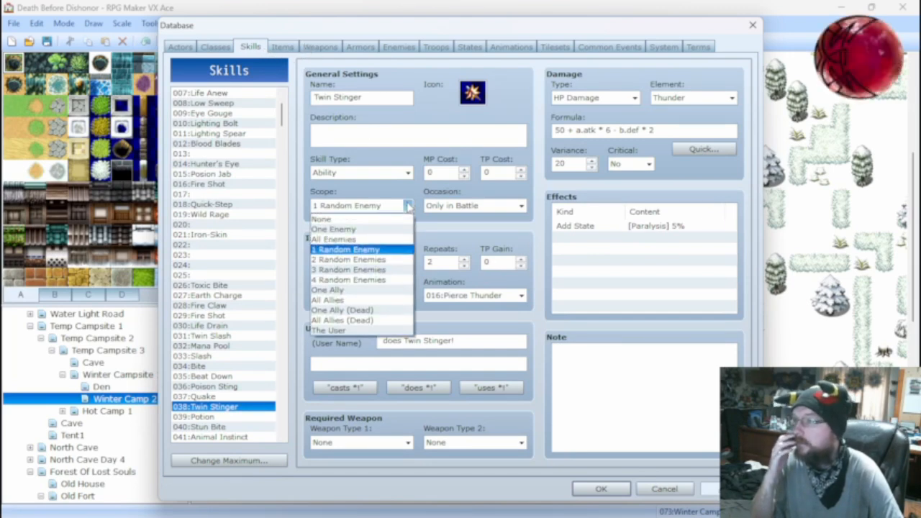
click(389, 240)
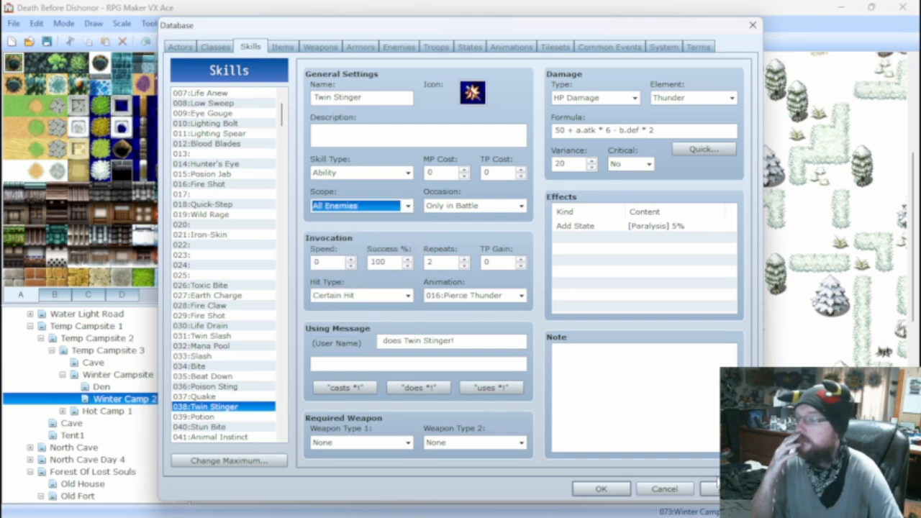
click(720, 488)
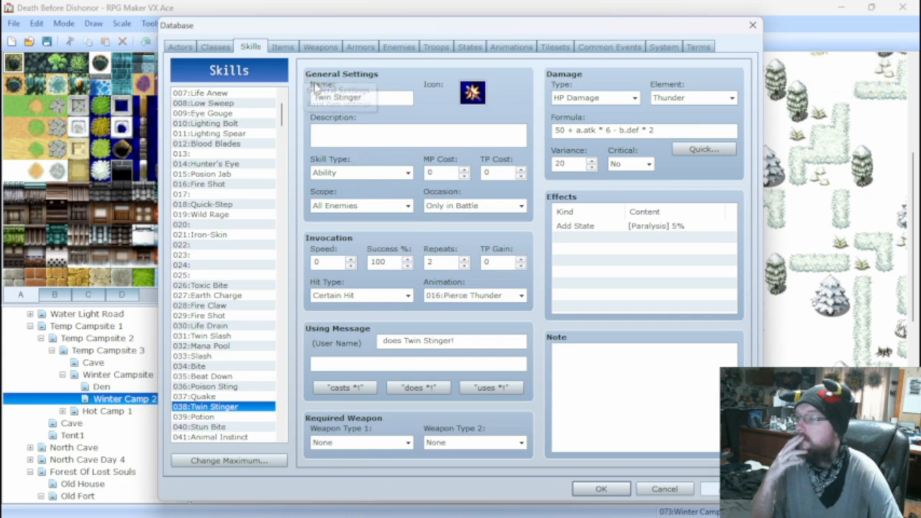
Compare the stats and action patterns of the Queen Wind Jack and both Wind Jacks enemies.
click(283, 48)
click(252, 47)
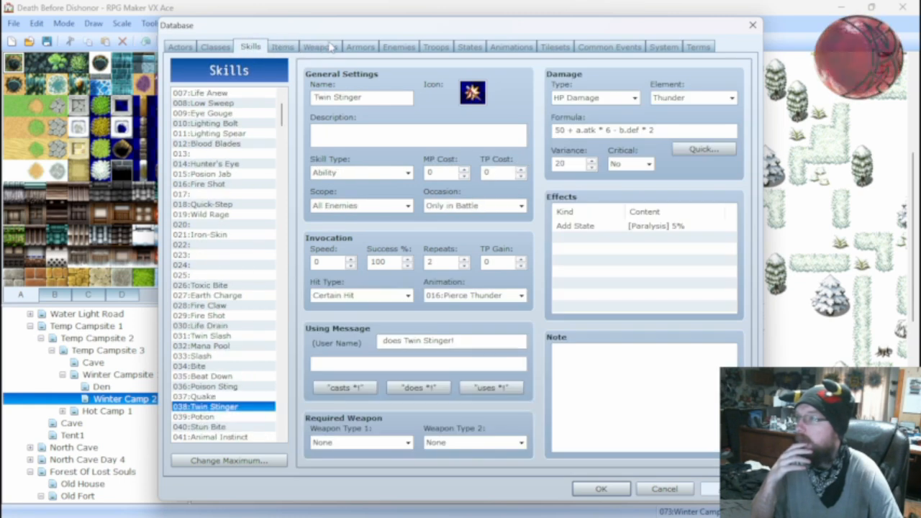
click(320, 47)
click(398, 47)
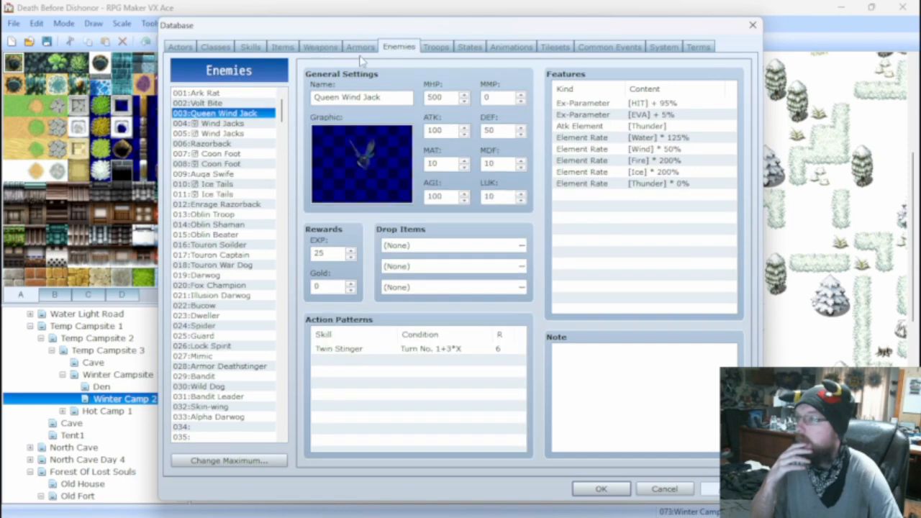
click(235, 125)
click(226, 134)
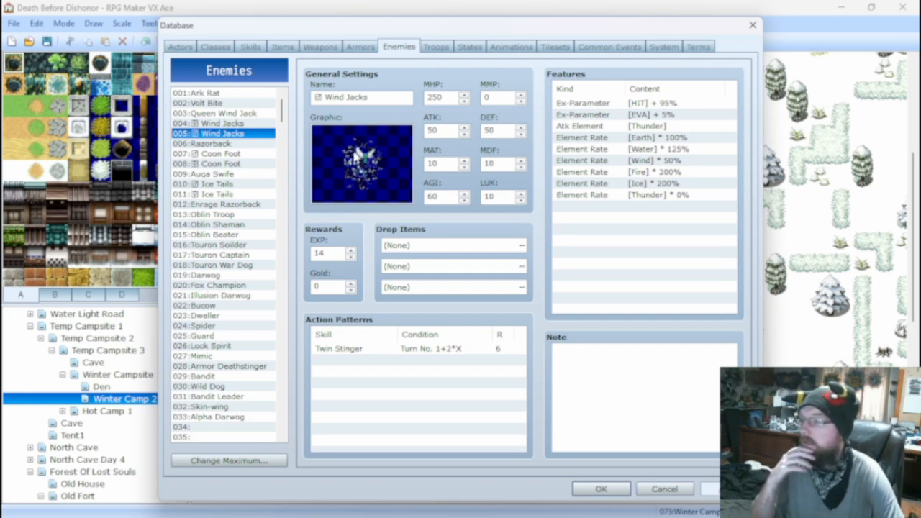
click(225, 124)
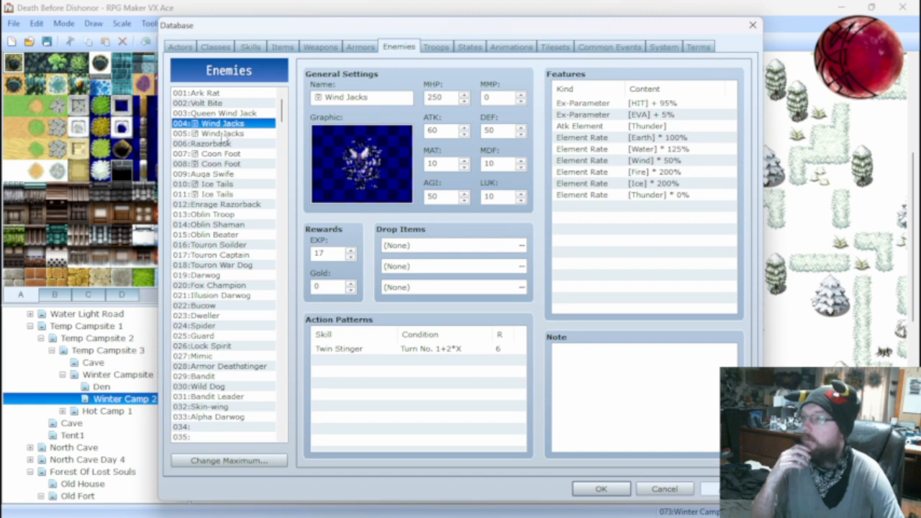
click(223, 134)
click(226, 125)
Set the Queen Wind Jack's Twin Stinger action condition to Turn No. 1+2*X, and check it against both Wind Jacks' action patterns.
click(227, 114)
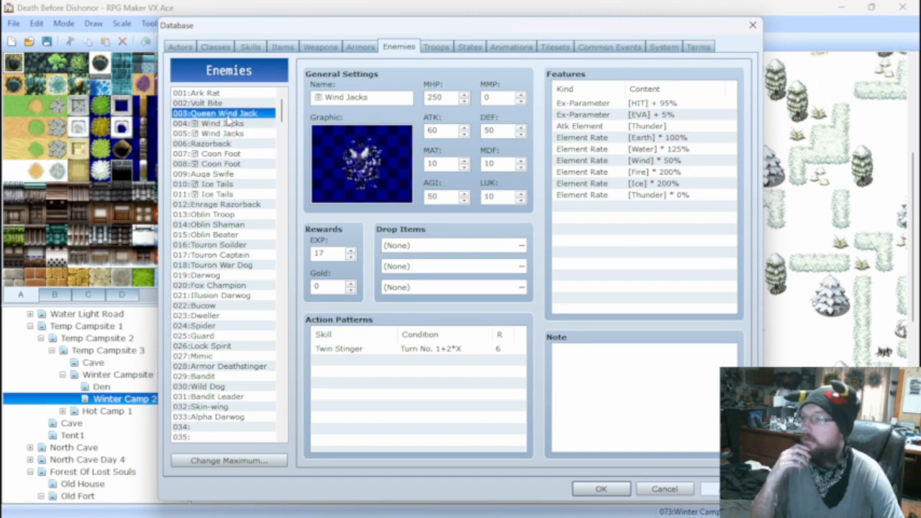
right_click(414, 356)
click(431, 360)
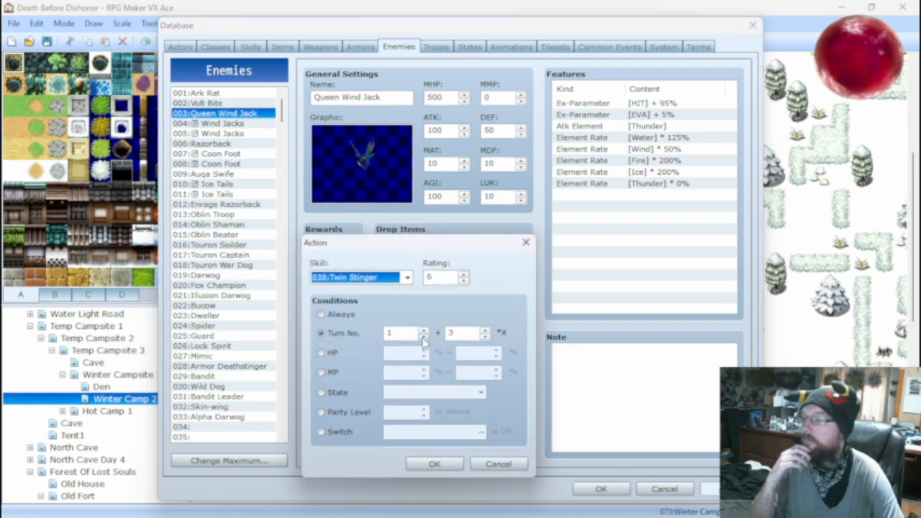
click(424, 337)
click(485, 337)
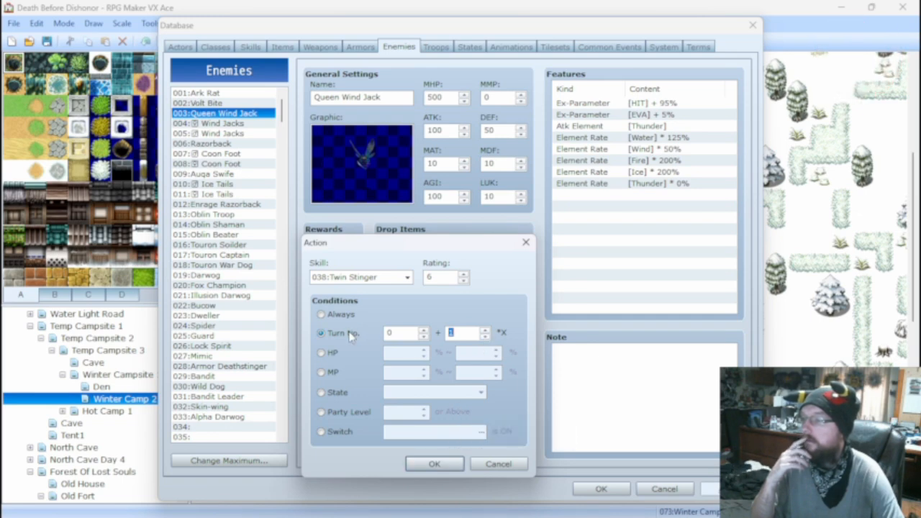
mouse_move(350, 336)
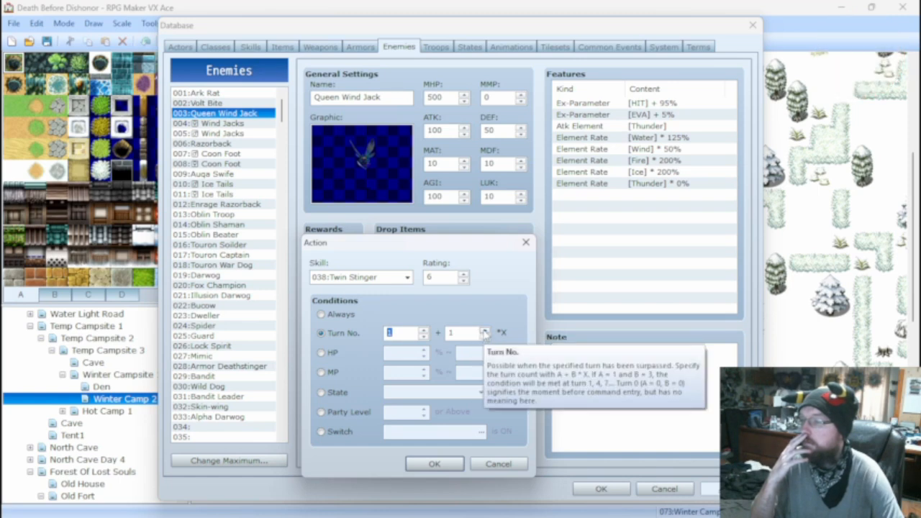
click(472, 331)
text(2)
click(435, 464)
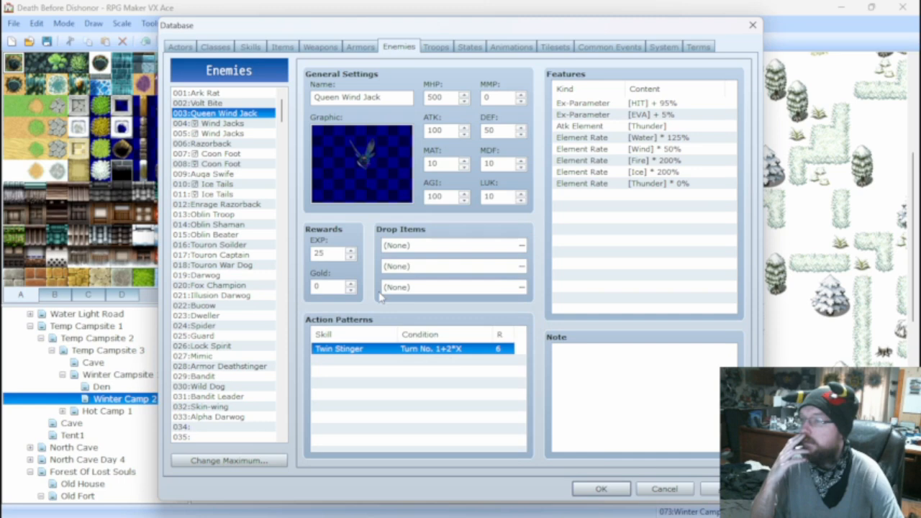
click(230, 126)
click(226, 132)
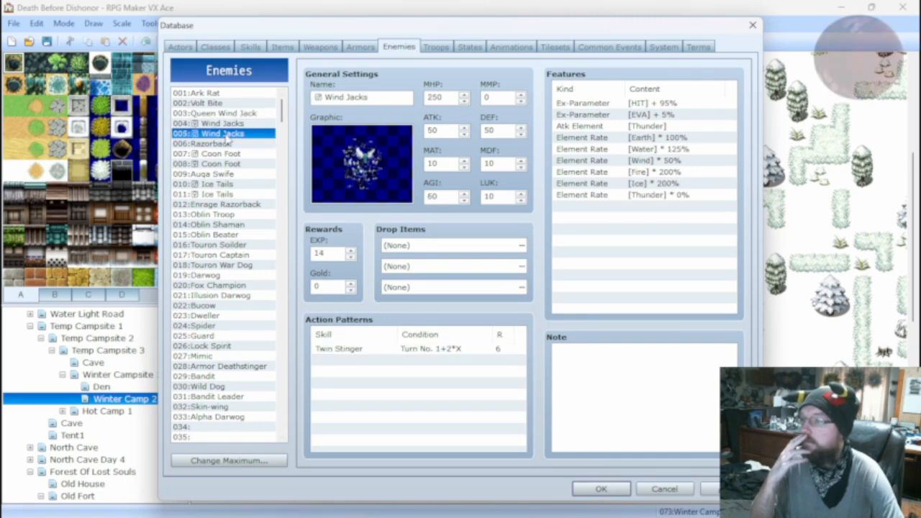
click(227, 114)
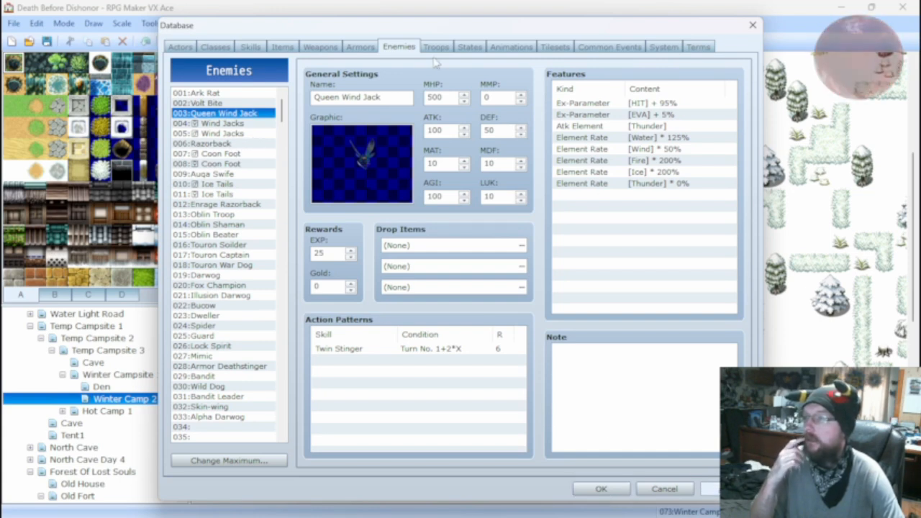
Battle-test the Wind Jacks*2 troop, attacking each turn until both enemies are defeated, and close the test.
click(436, 47)
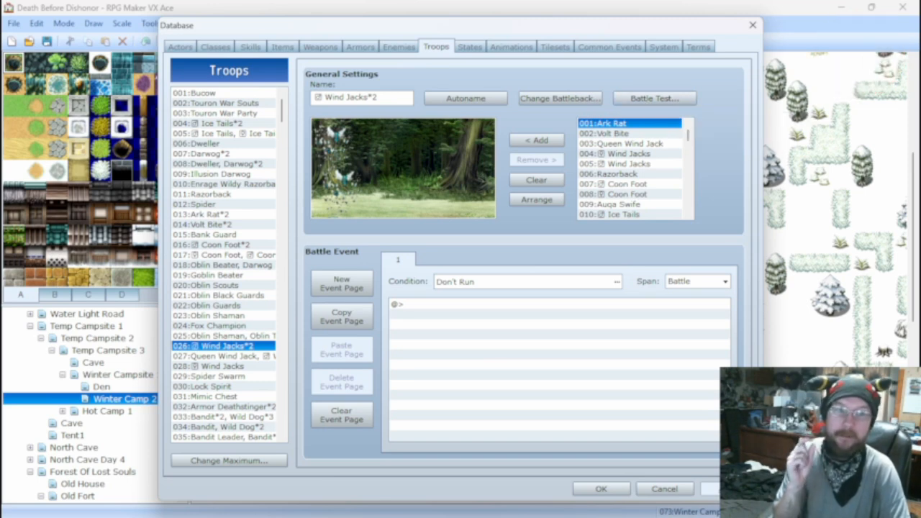
click(651, 99)
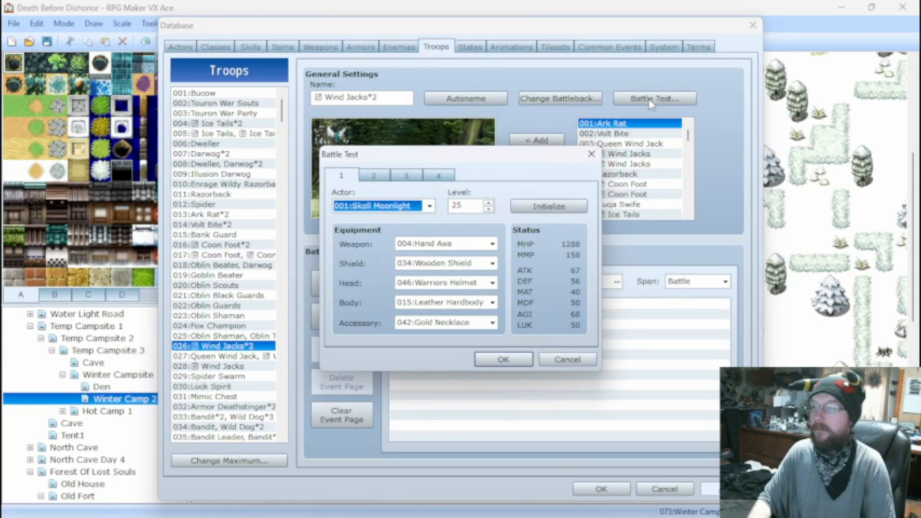
click(507, 359)
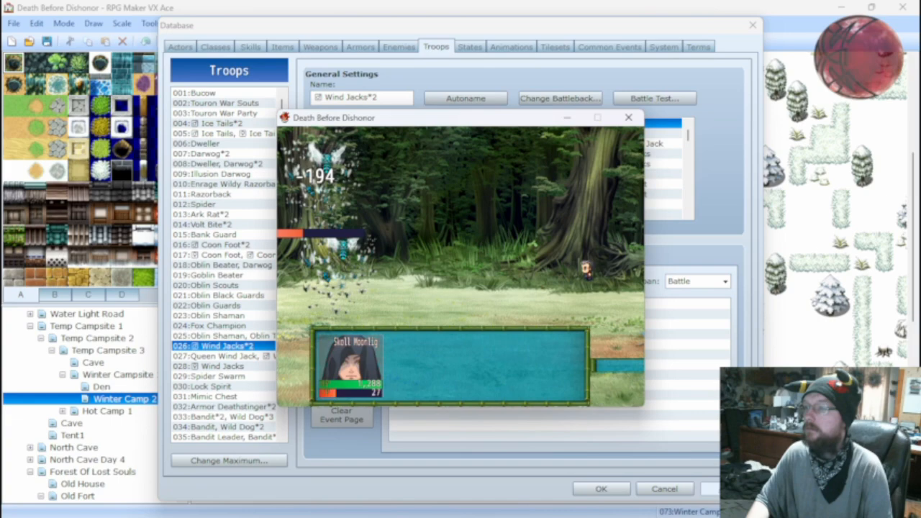
key(Return)
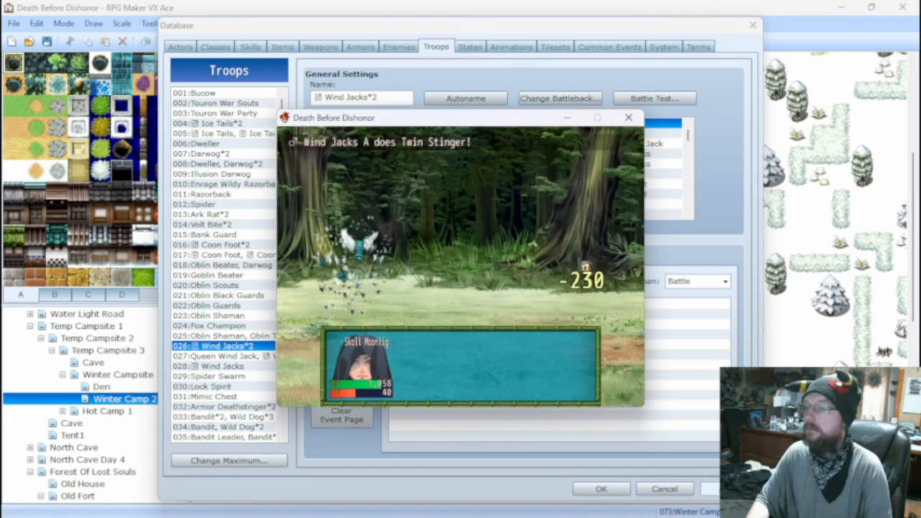
key(Return)
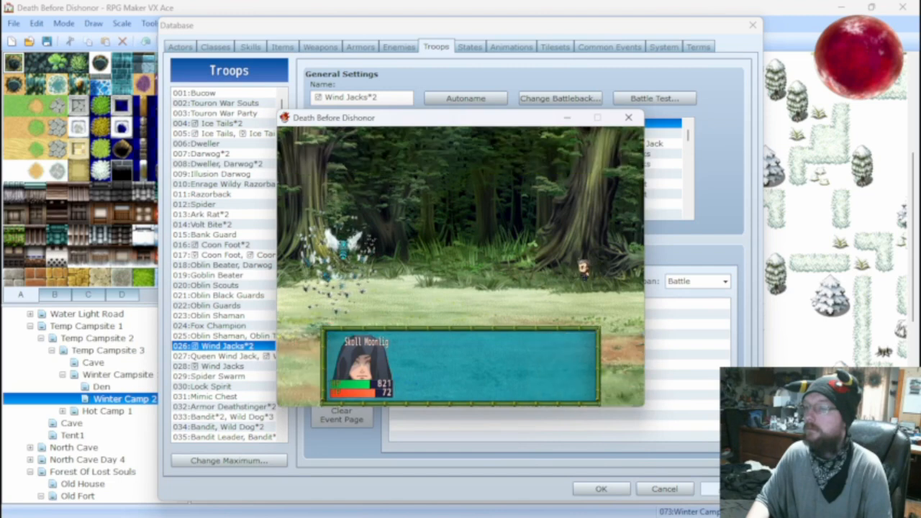
key(Return)
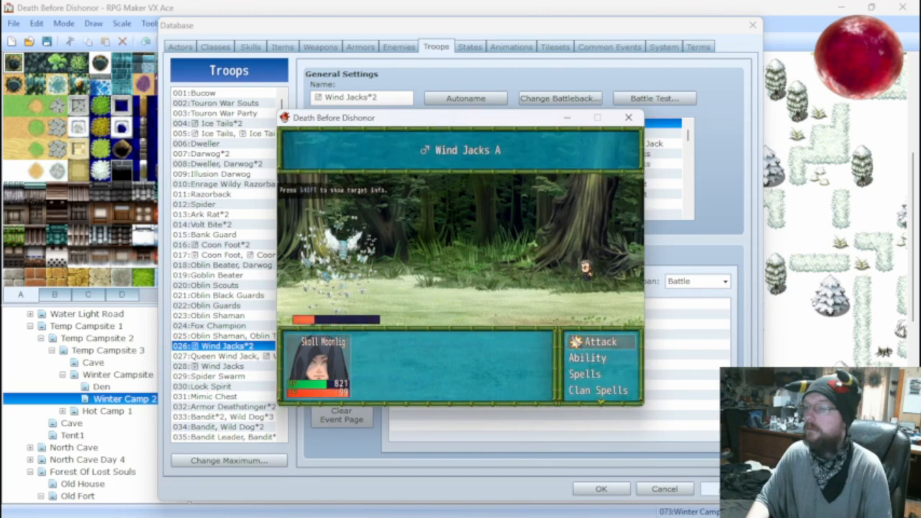
key(Return)
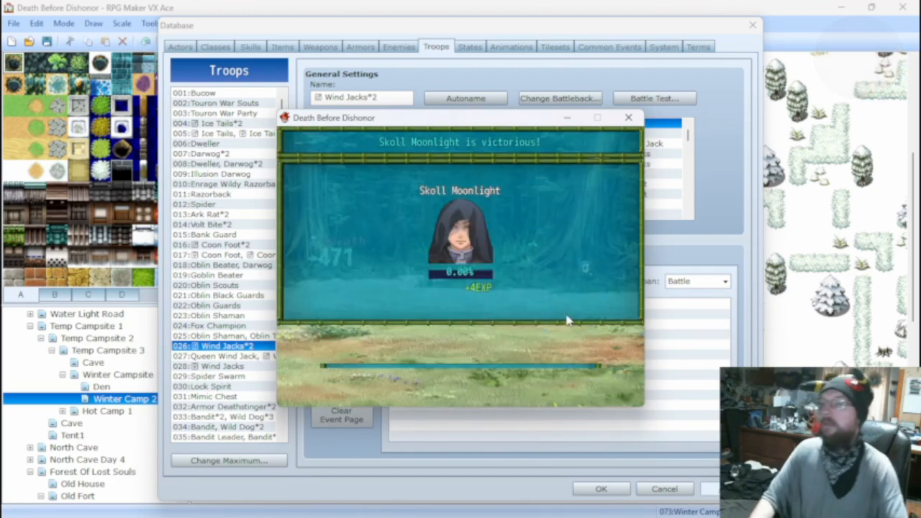
click(628, 117)
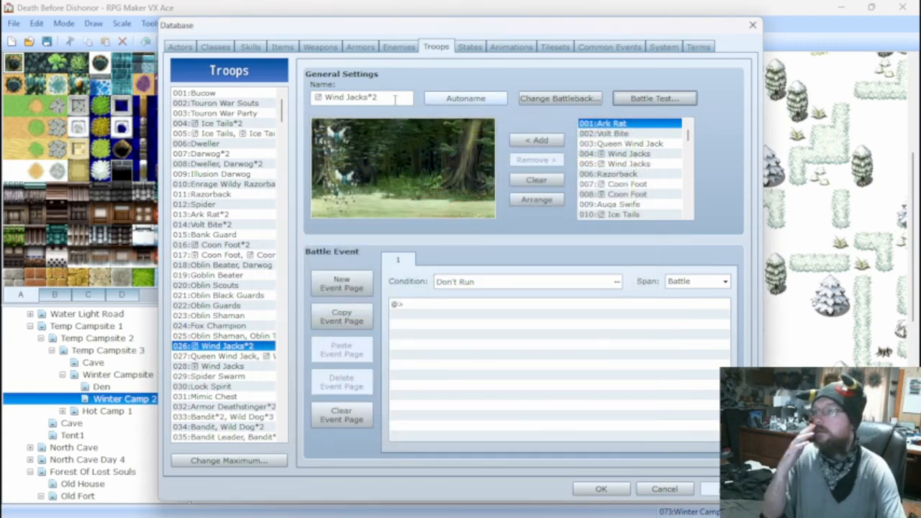
Set the Twin Stinger skill's chance of adding the Paralysis state to 10%.
click(253, 46)
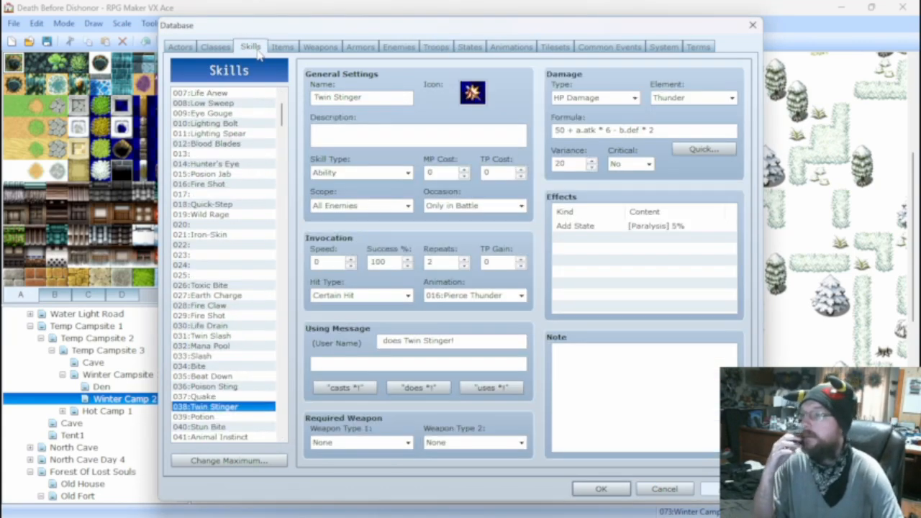
right_click(648, 227)
click(656, 241)
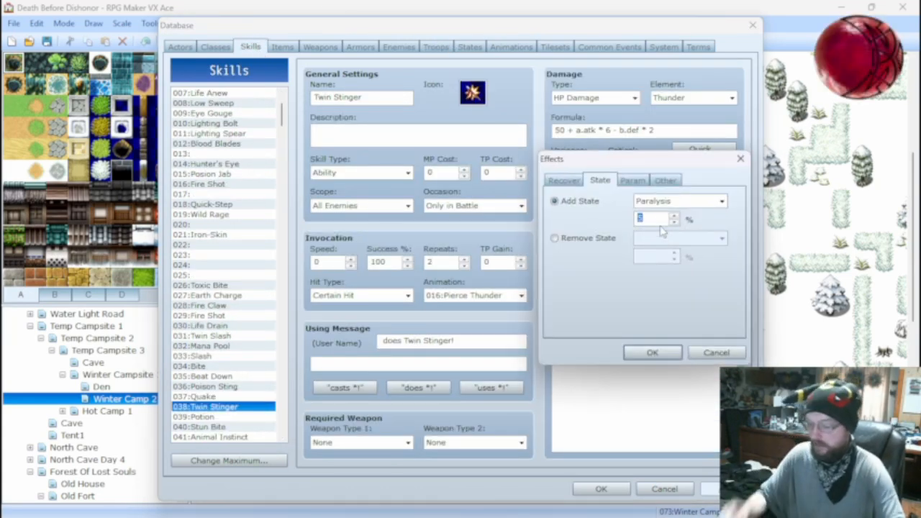
text(10)
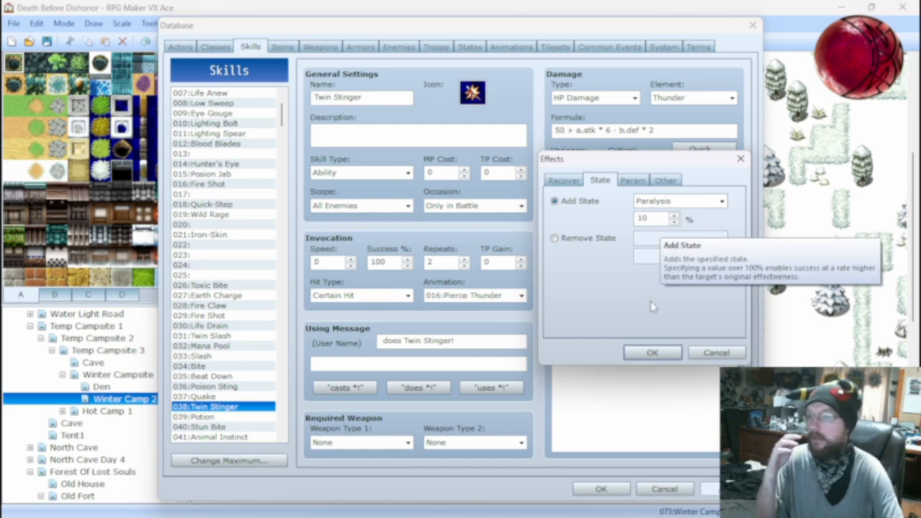
click(651, 352)
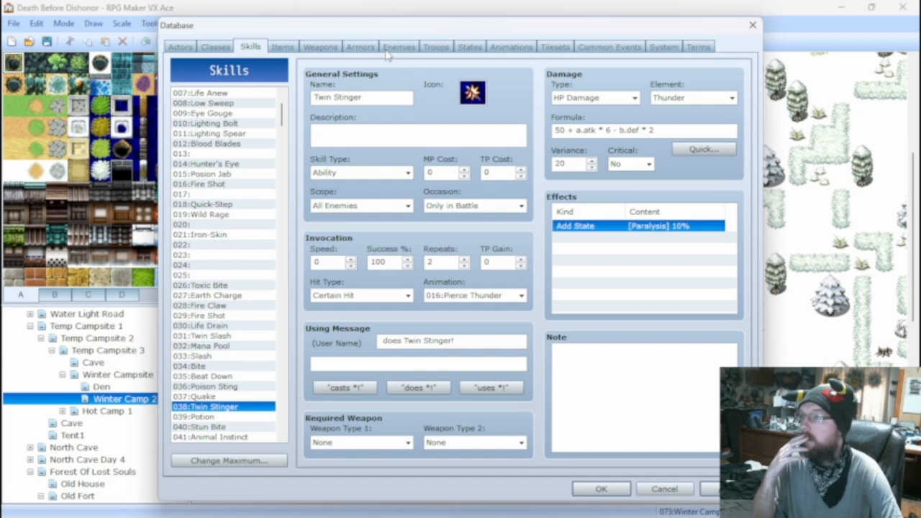
Set the Queen Wind Jack's Twin Stinger action condition to Turn No. 1+1*X.
click(398, 46)
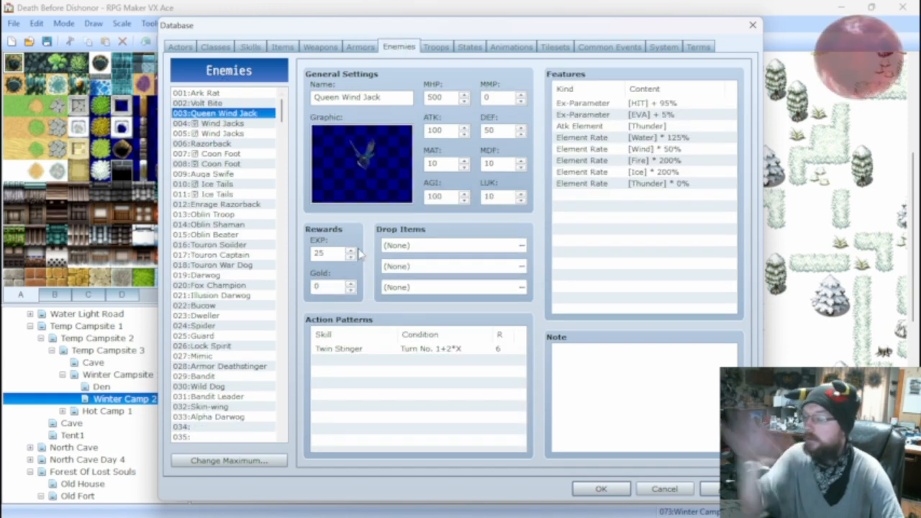
double_click(444, 350)
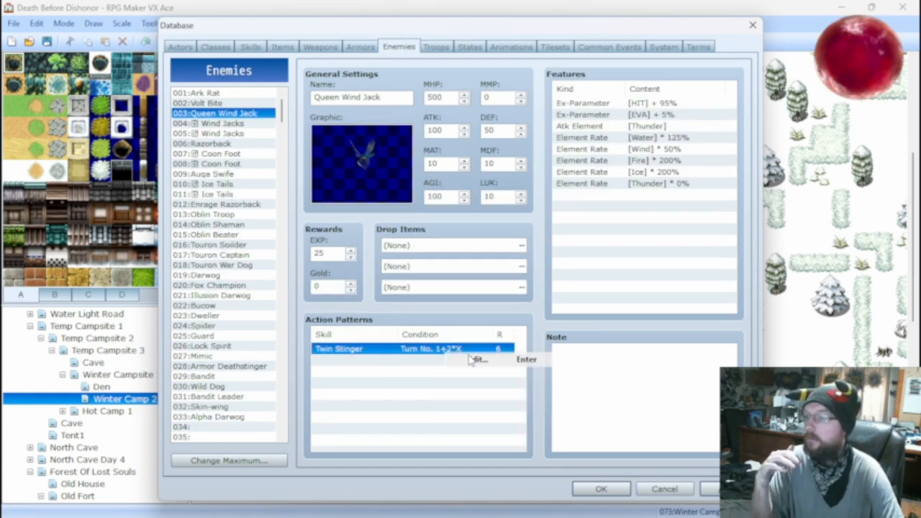
click(483, 337)
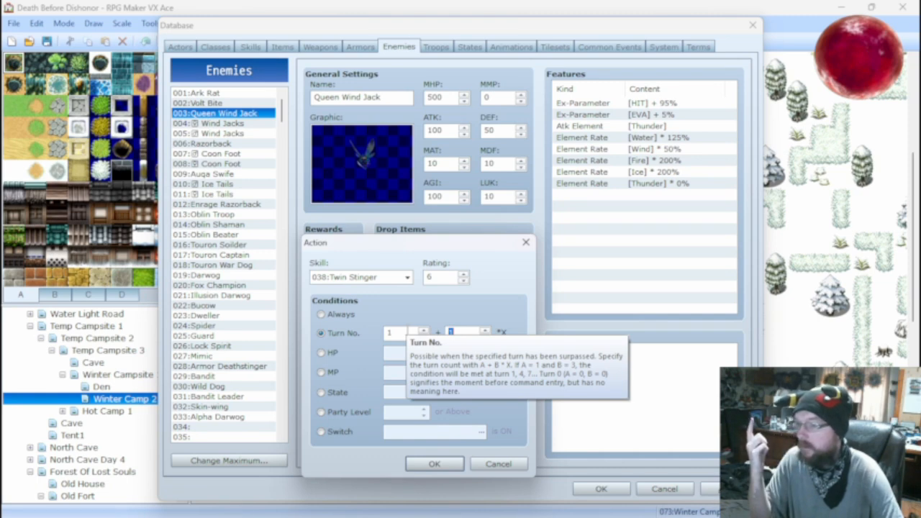
click(435, 463)
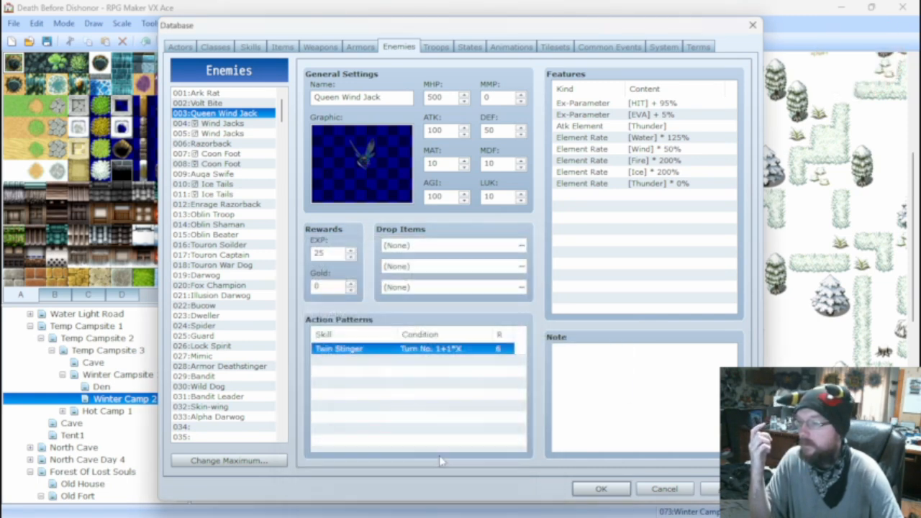
Run another battle test of the Wind Jacks*2 troop against the updated Twin Stinger, using basic attacks every turn.
click(436, 48)
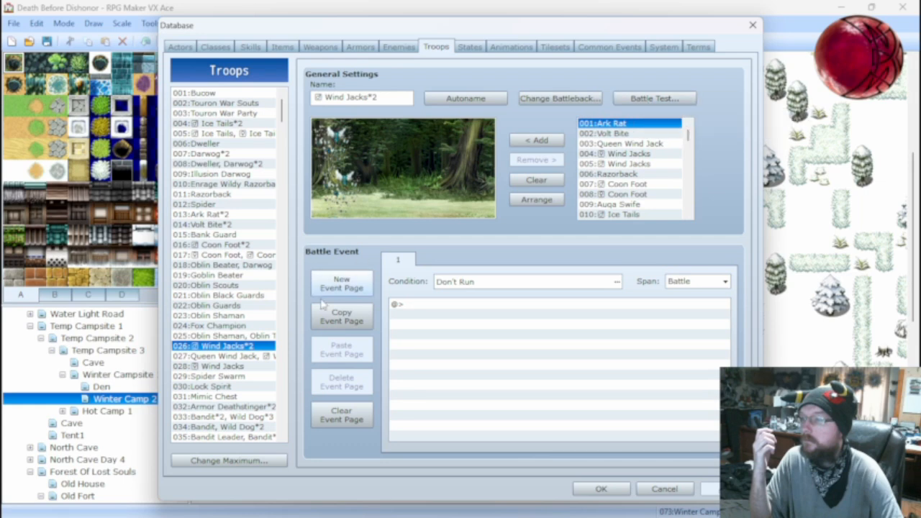
click(238, 366)
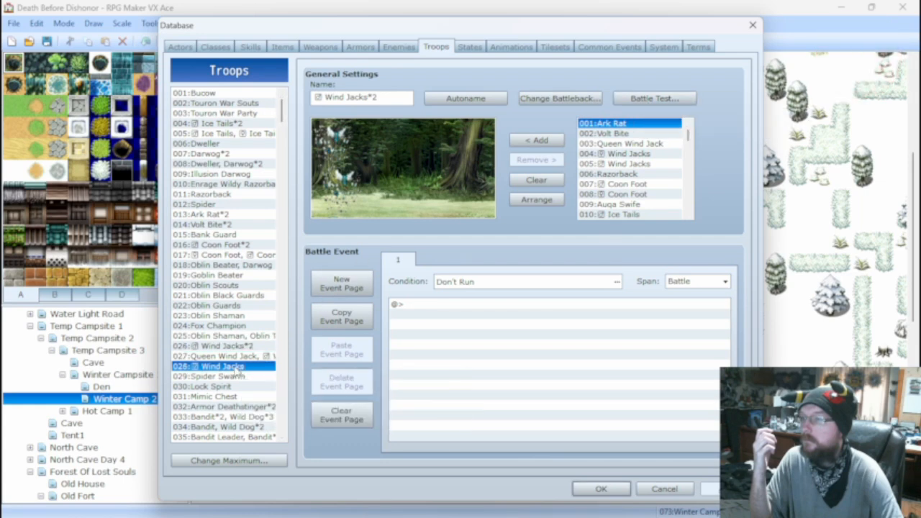
click(242, 359)
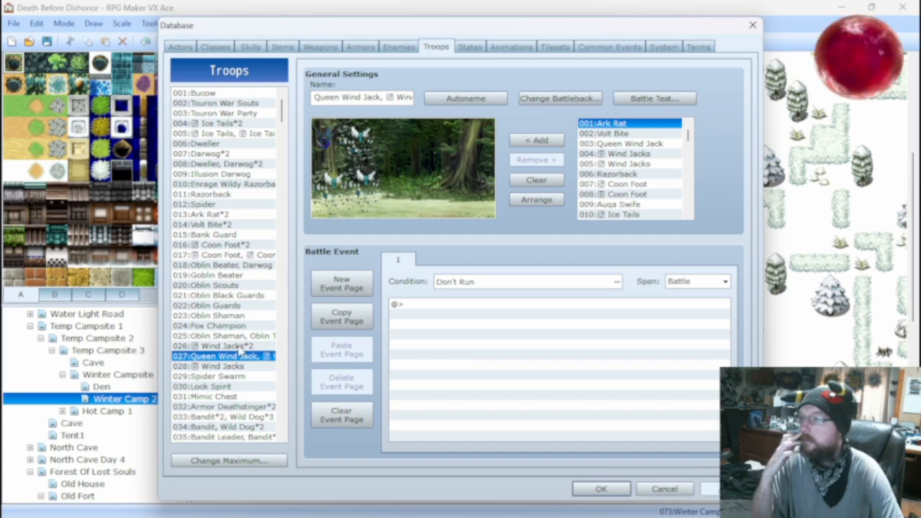
click(239, 347)
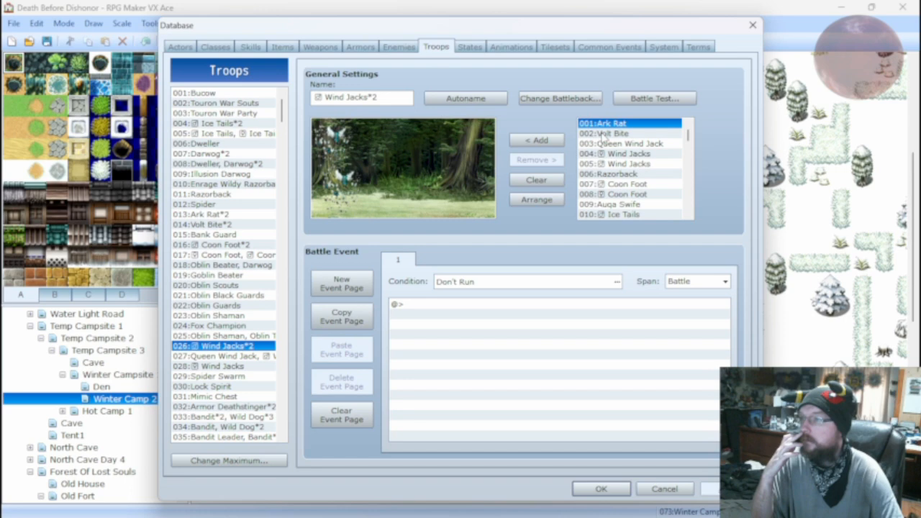
click(653, 99)
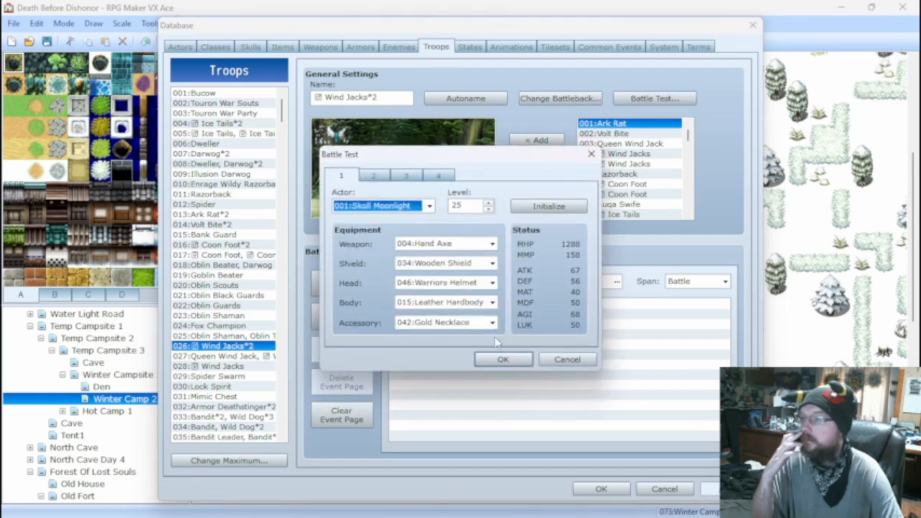
click(501, 356)
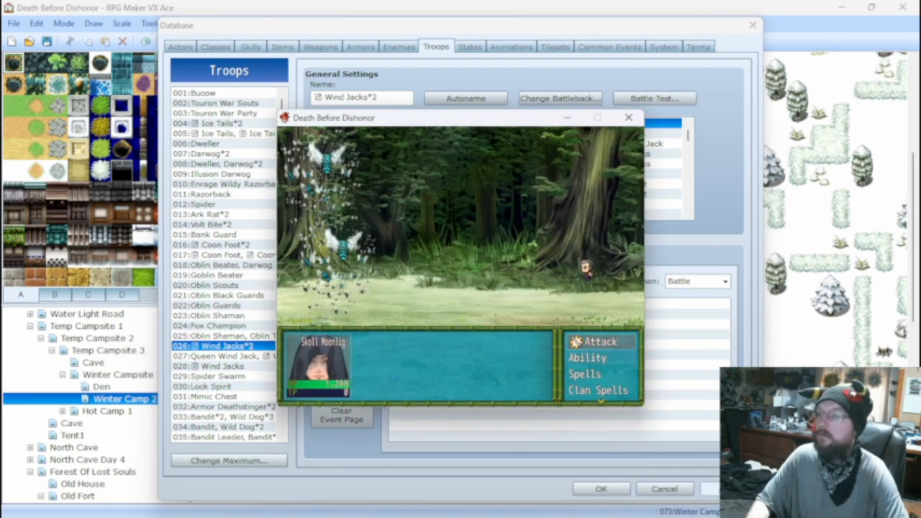
key(Return)
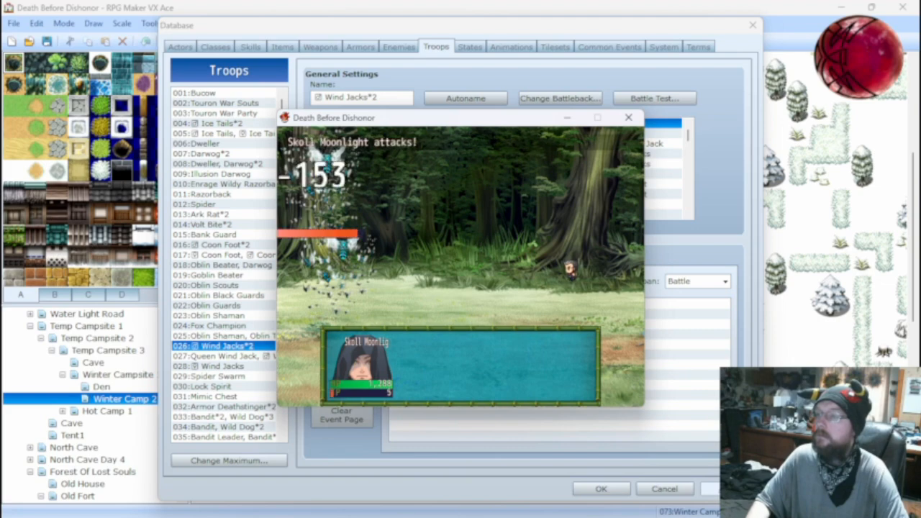
key(Return)
key(Return)
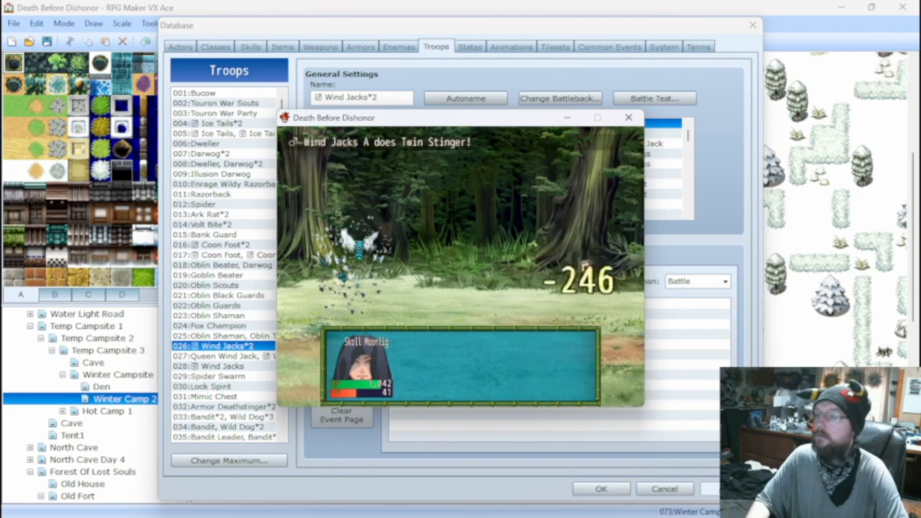
key(Return)
key(Return)
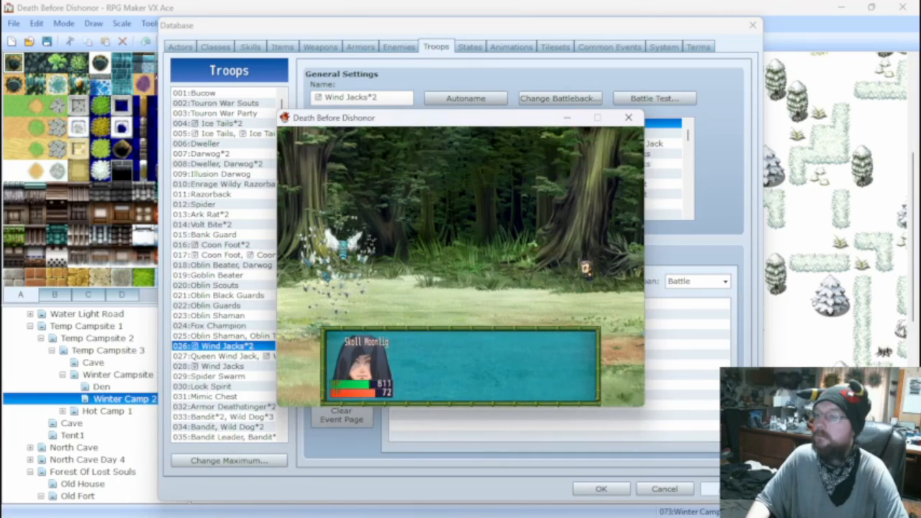
key(Return)
key(Return)
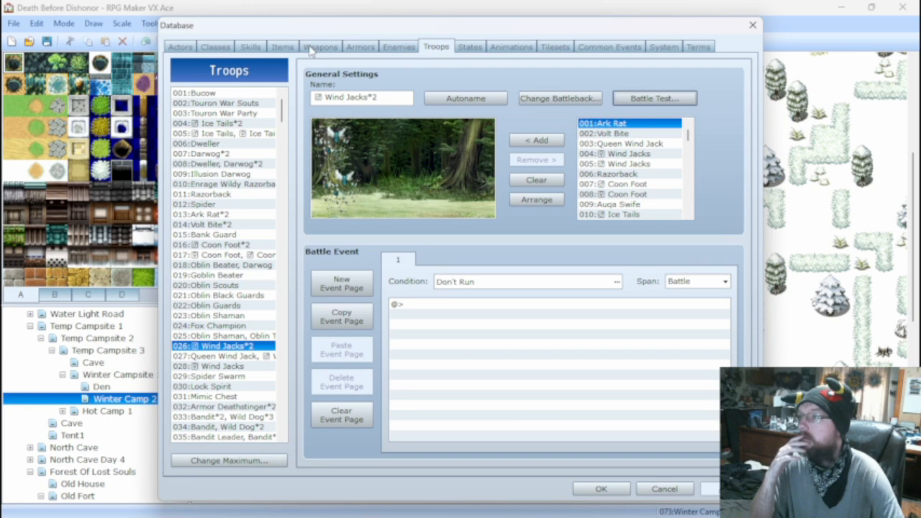
Raise the Twin Stinger skill's chance of adding the Paralysis state to 15%.
click(254, 47)
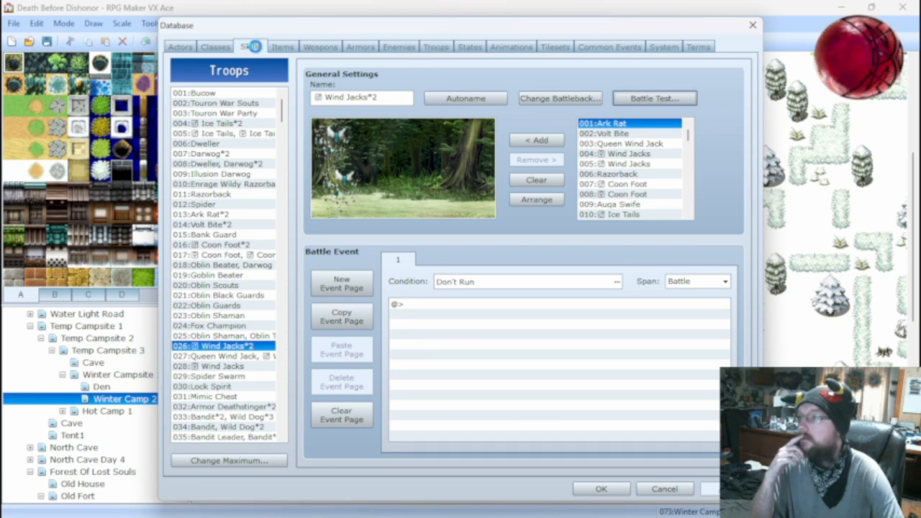
click(278, 49)
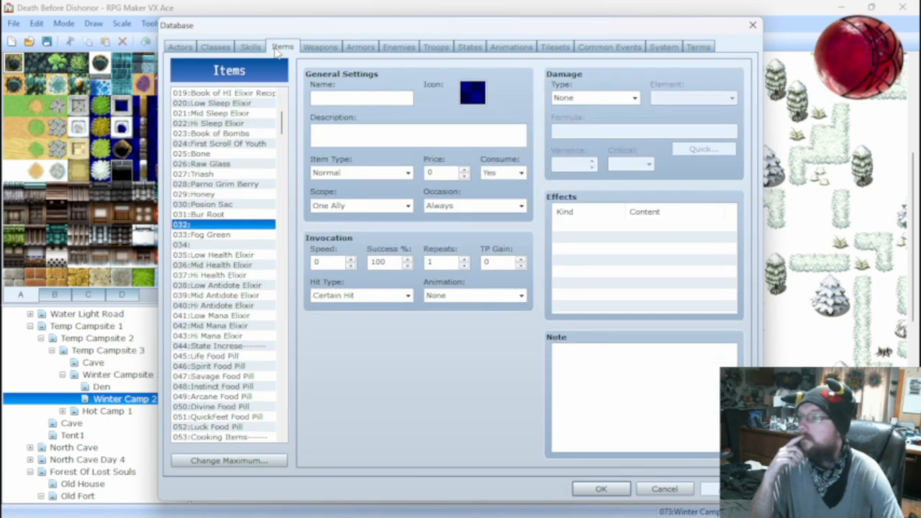
click(358, 49)
click(399, 48)
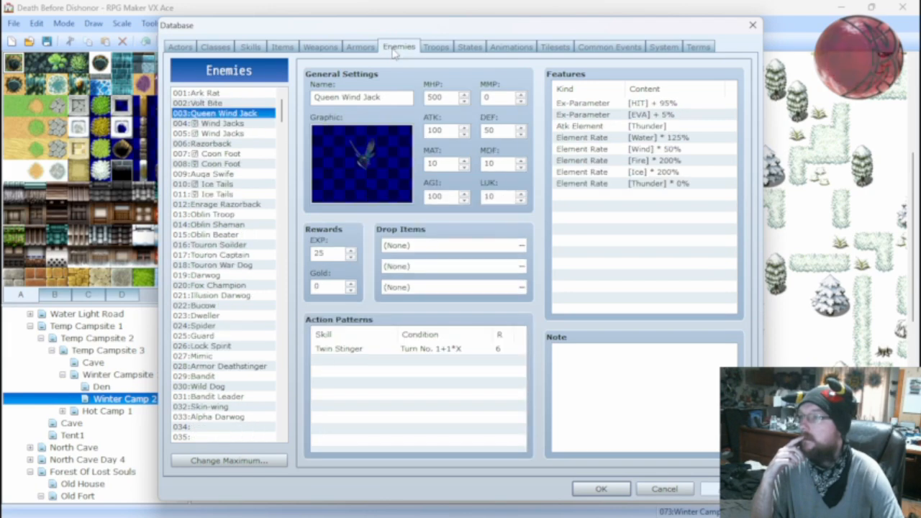
click(359, 49)
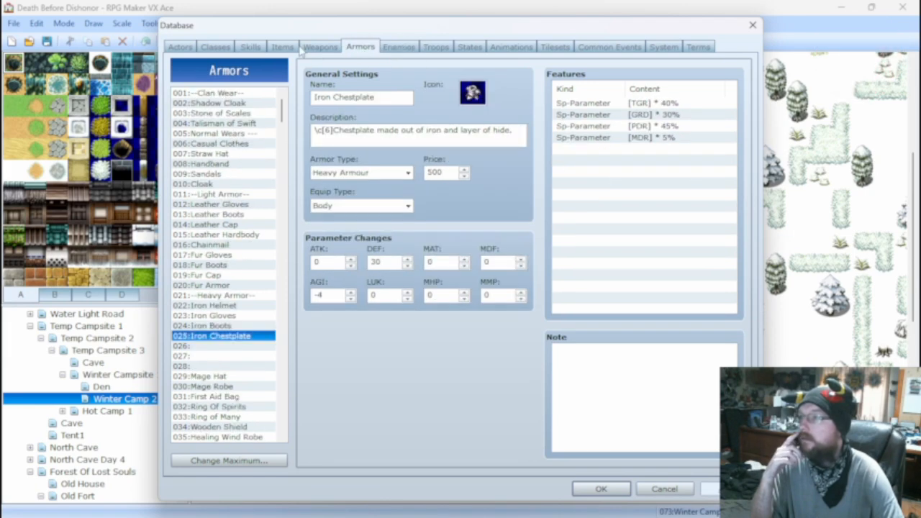
click(263, 48)
double_click(597, 226)
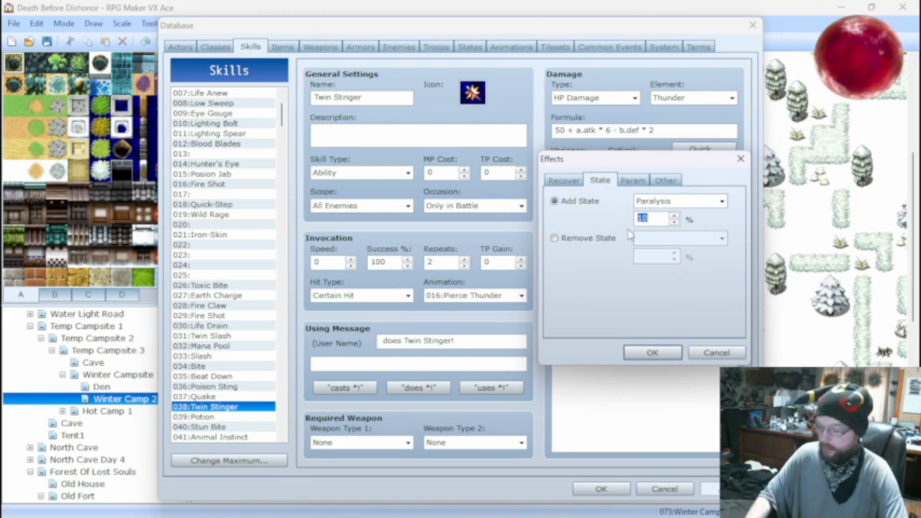
text(15)
click(652, 352)
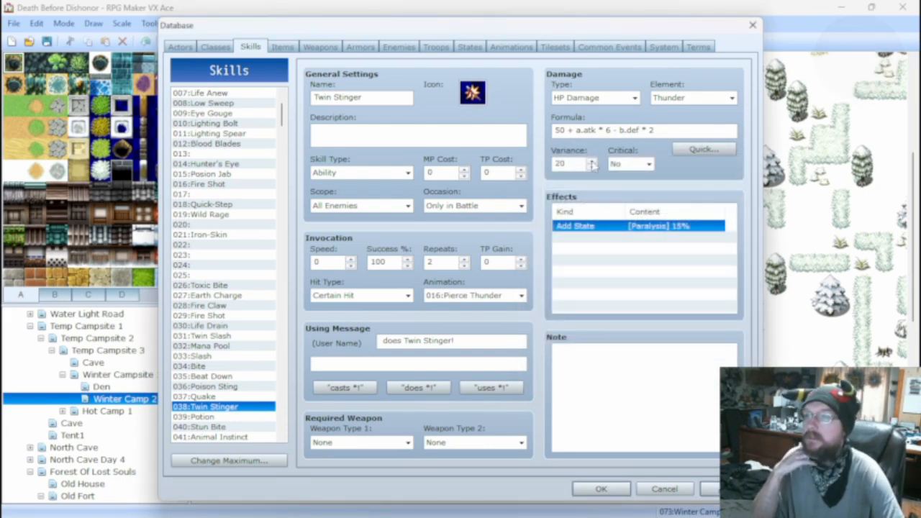
Compare the stats and action patterns of both Wind Jacks enemies, and return to the Wind Jacks*2 troop.
click(400, 47)
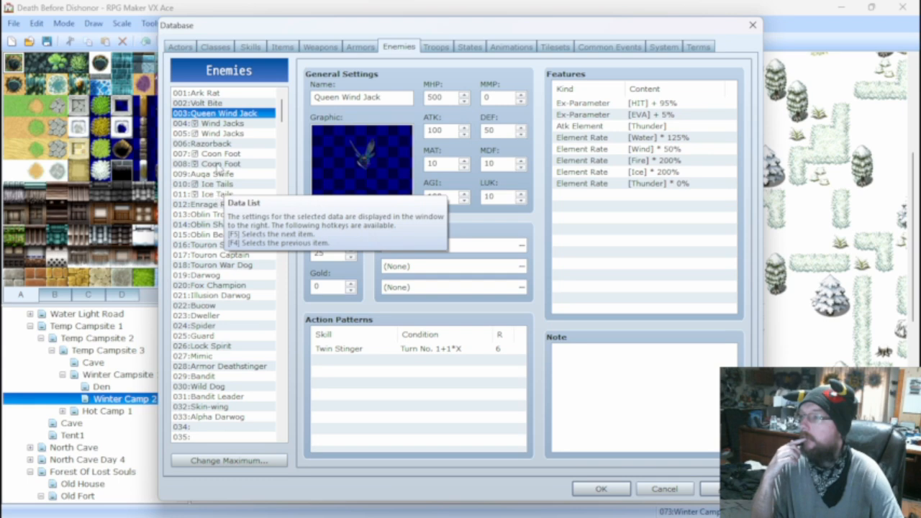
click(219, 125)
click(220, 134)
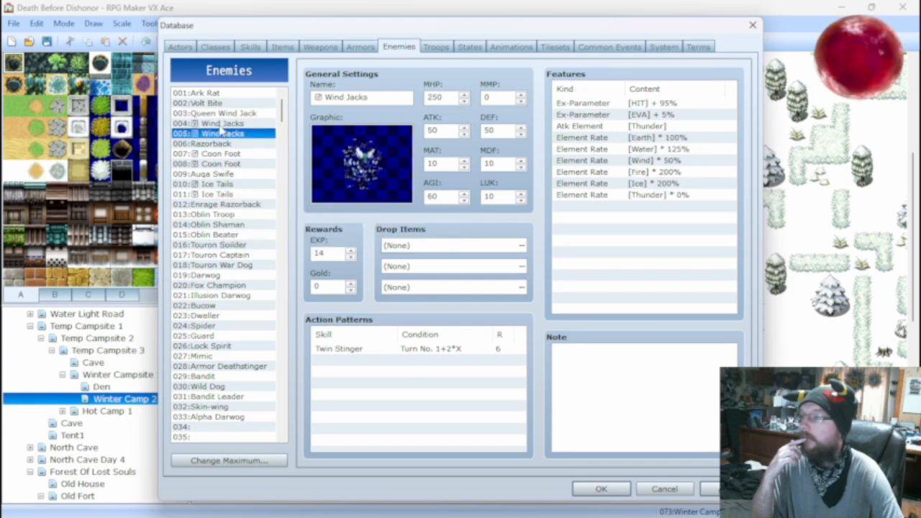
click(220, 125)
click(219, 136)
click(436, 46)
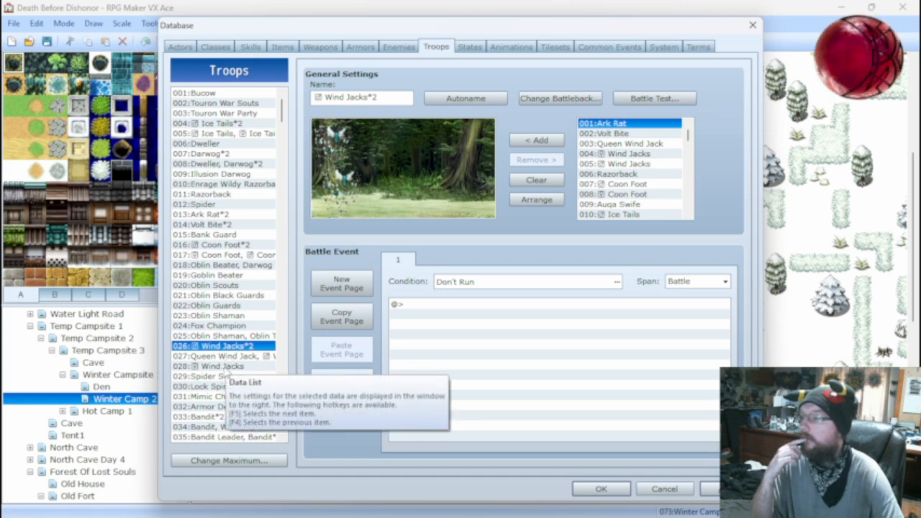
Empty troop 028 Wind Jacks, and add enemy 004 Wind Jacks to troop 026 Wind Jacks*2, placing it between the two existing enemies.
click(224, 367)
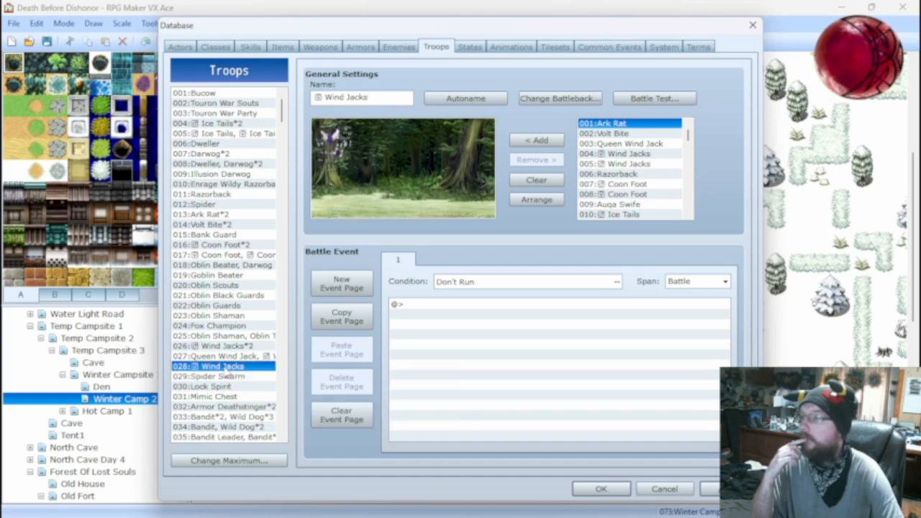
click(537, 182)
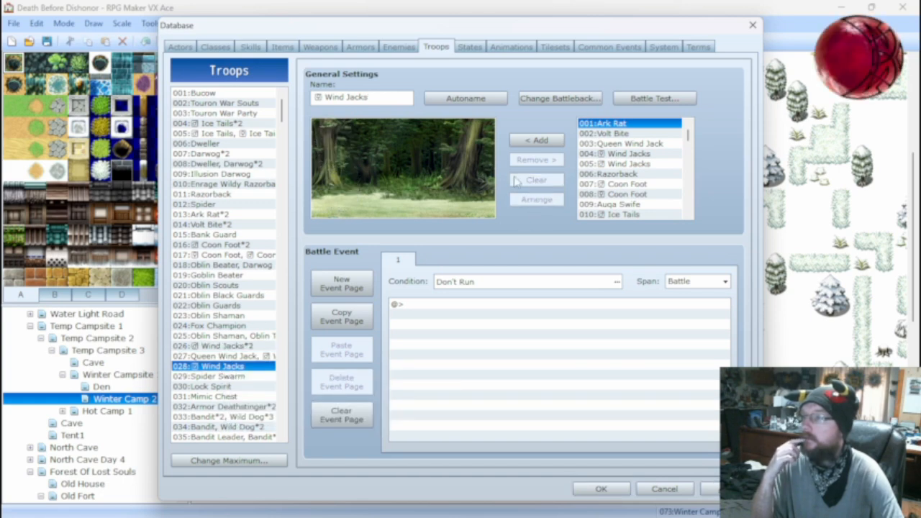
click(234, 347)
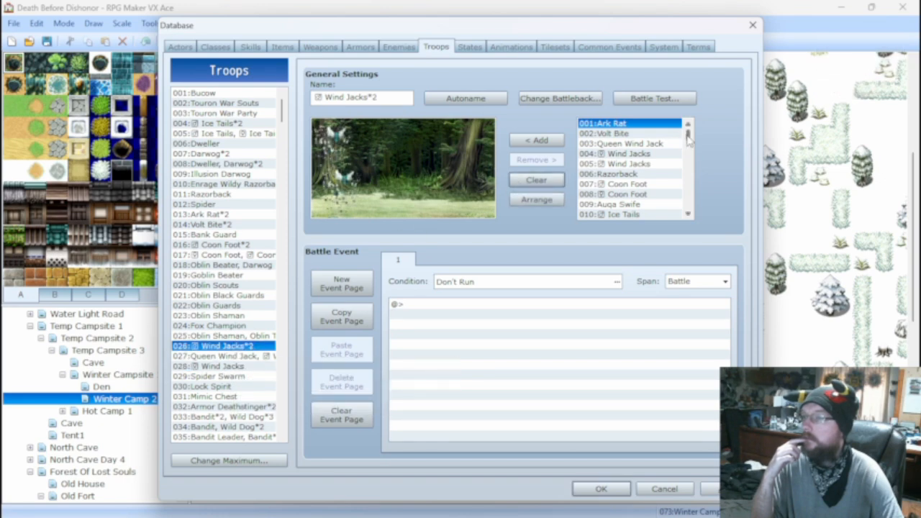
click(630, 154)
click(537, 140)
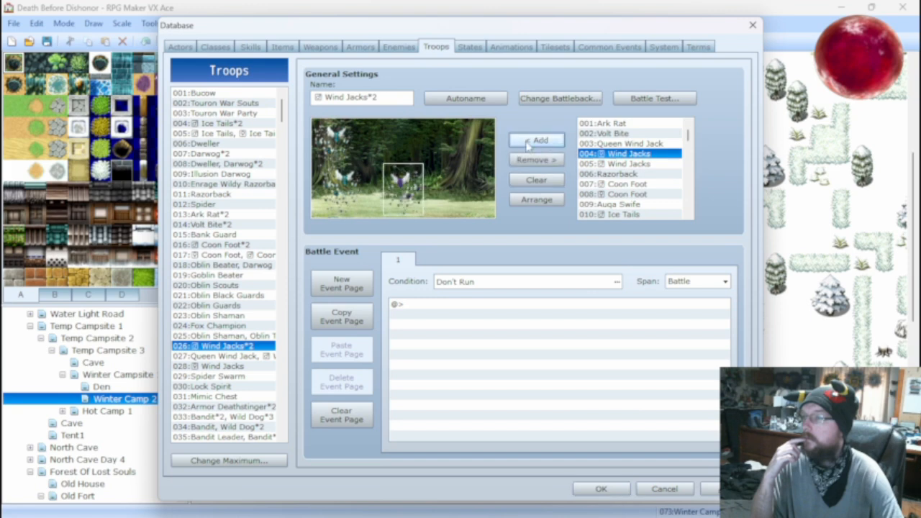
drag(414, 185, 336, 169)
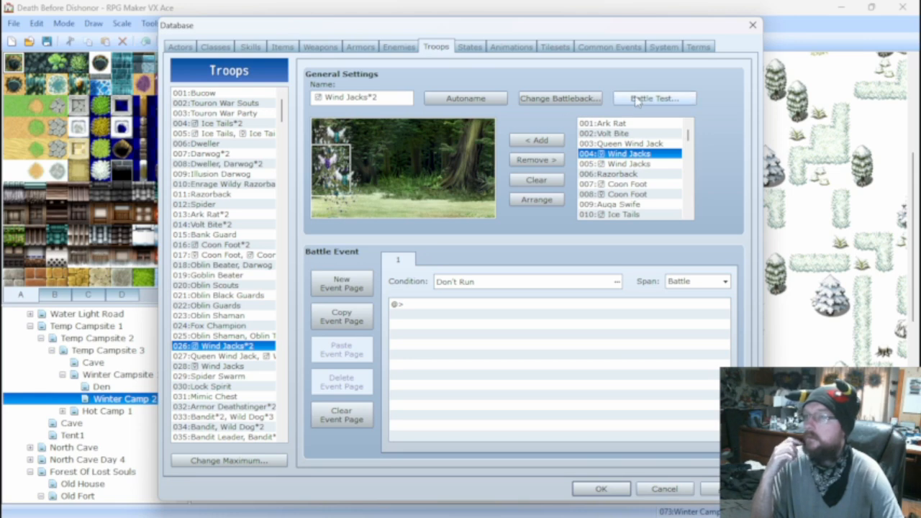
Autoname troop 026 to match its three Wind Jacks enemies.
click(654, 98)
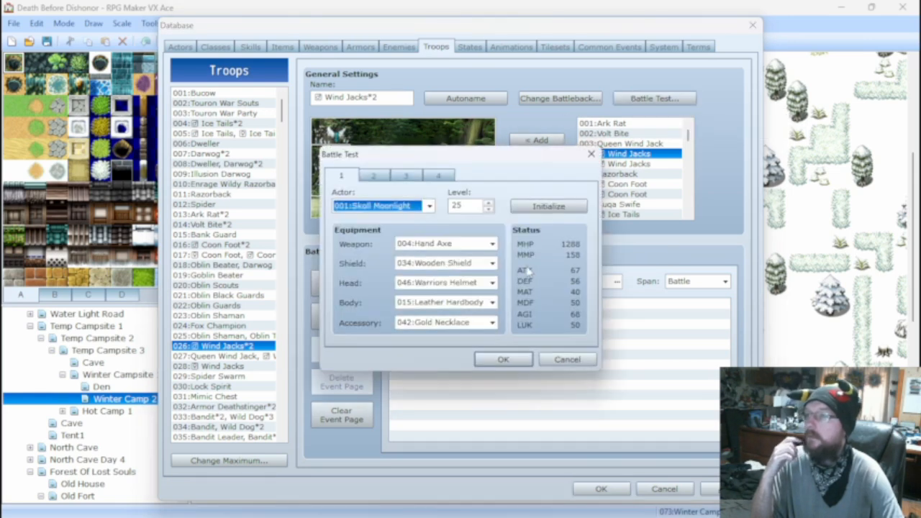
click(504, 359)
click(539, 140)
click(466, 98)
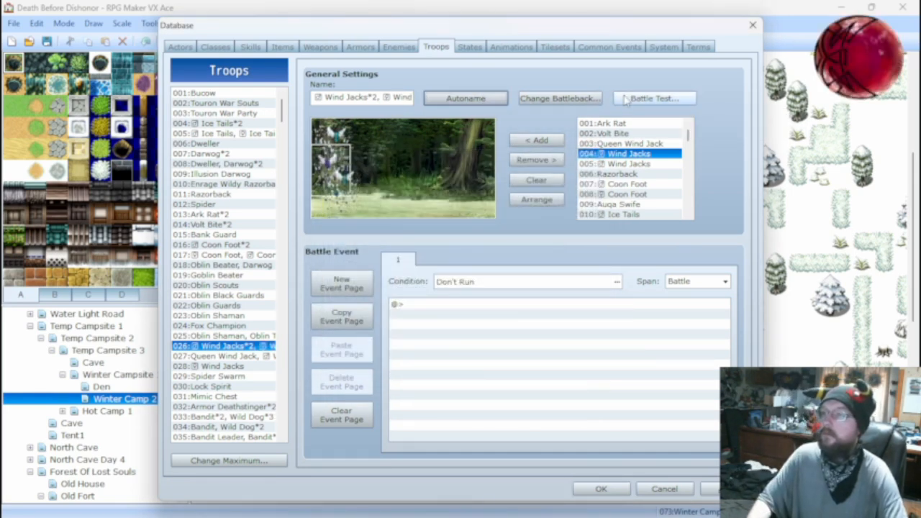
Start a battle test of the three-enemy Wind Jacks troop and use basic attacks on the female Wind Jacks.
click(635, 97)
click(496, 359)
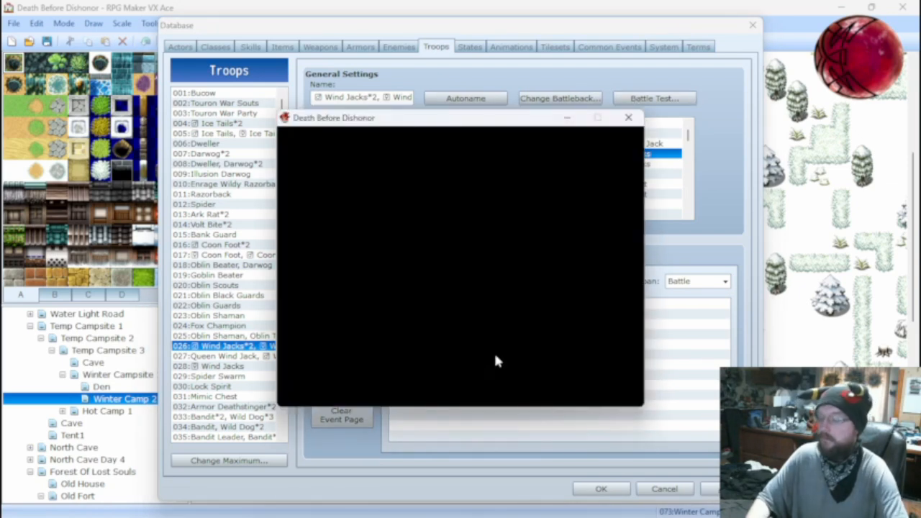
key(Return)
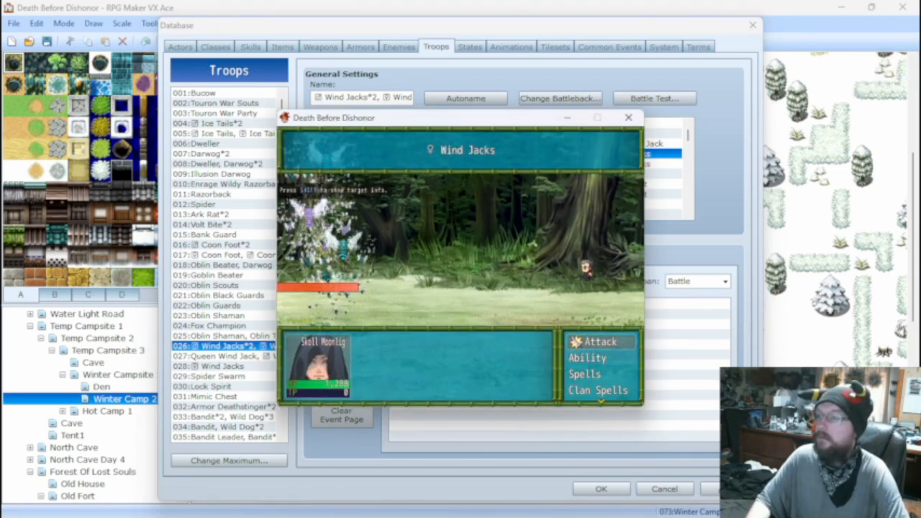
key(Return)
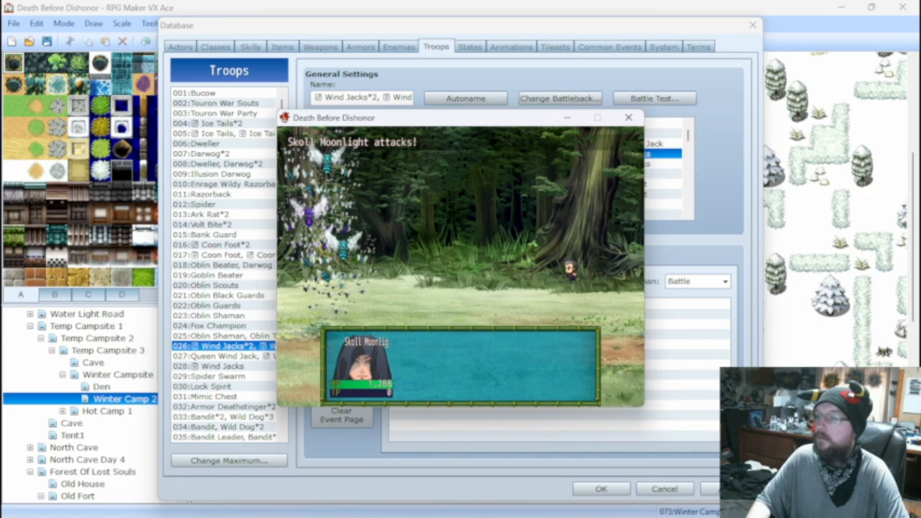
key(Return)
key(Return)
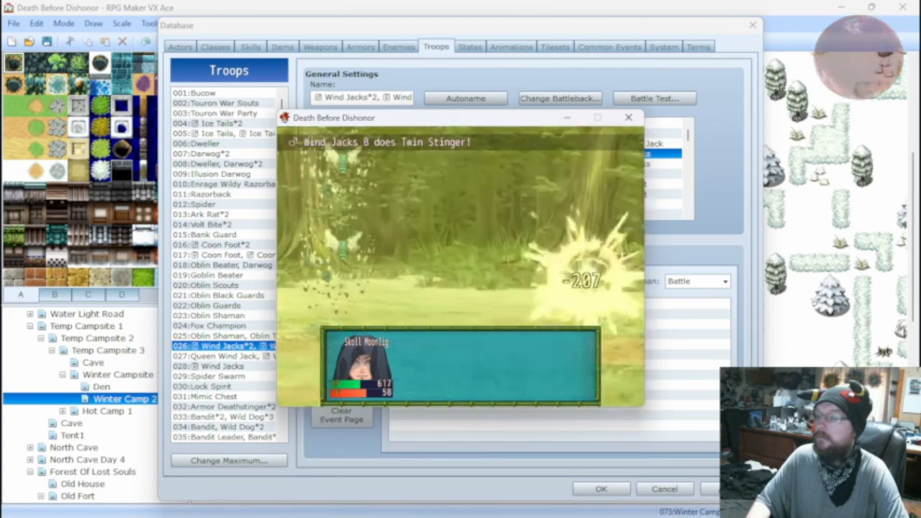
Heal the hero with a Hi Potion, attack the remaining Wind Jacks until the fight ends, and close the battle test.
key(Down)
key(Down)
key(Down)
key(Down)
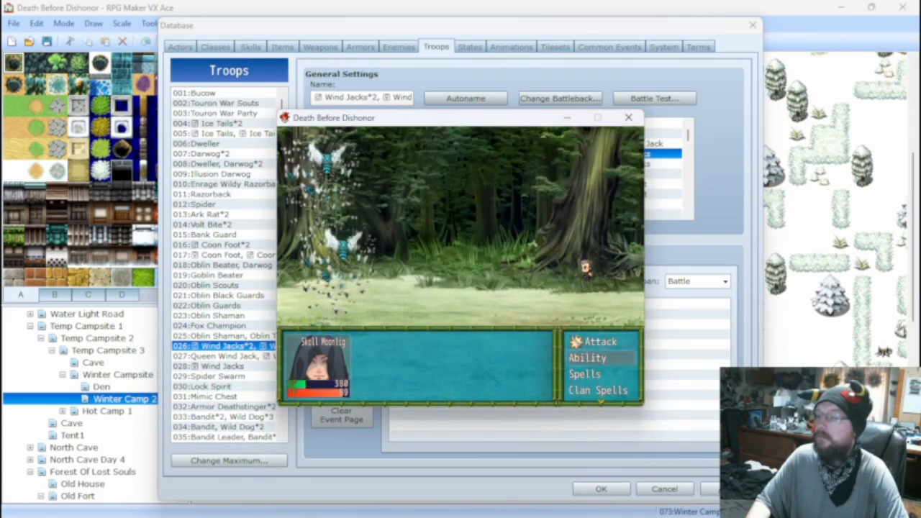
key(Down)
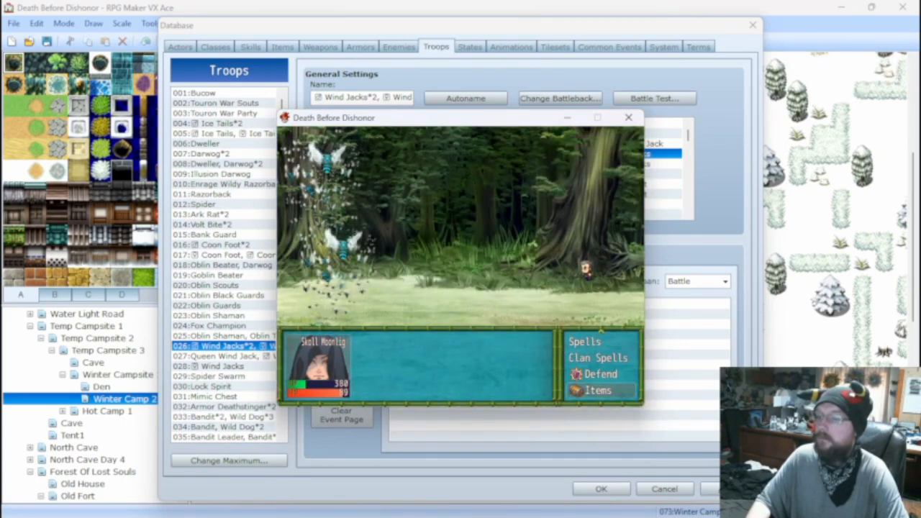
key(Return)
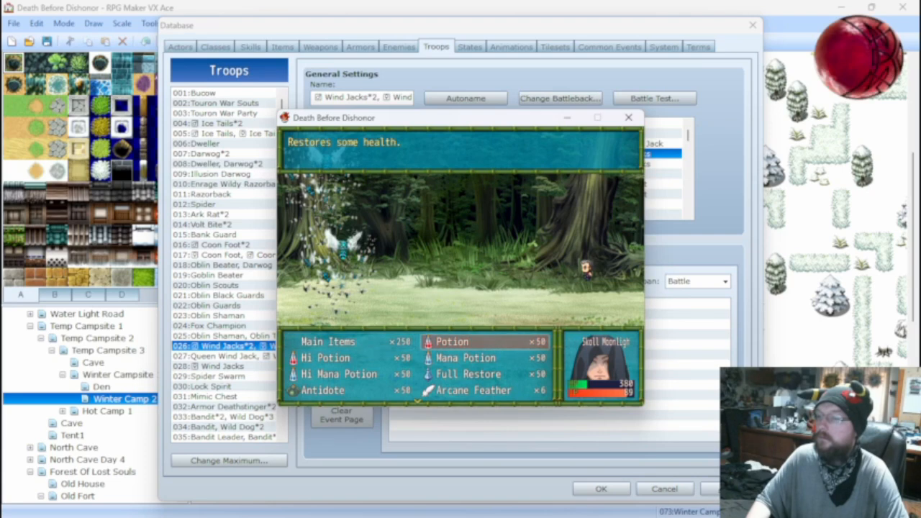
key(Right)
key(Return)
key(Return)
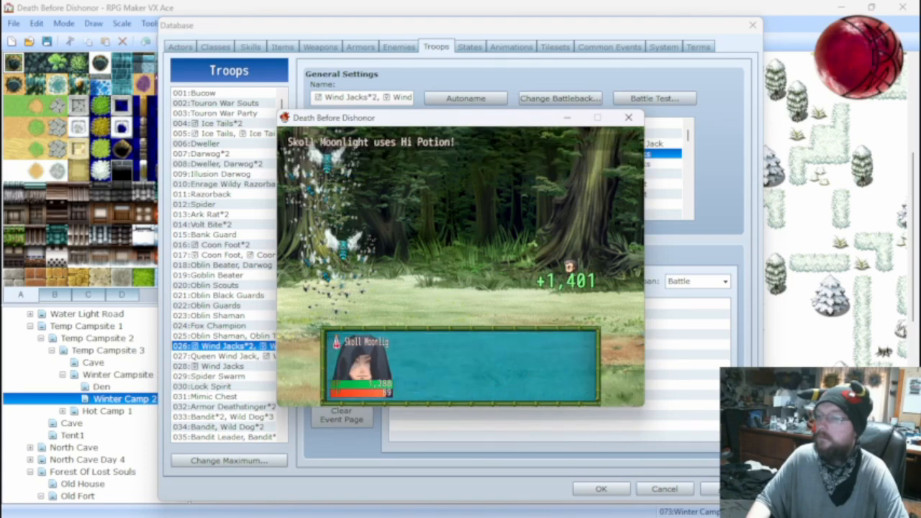
key(Return)
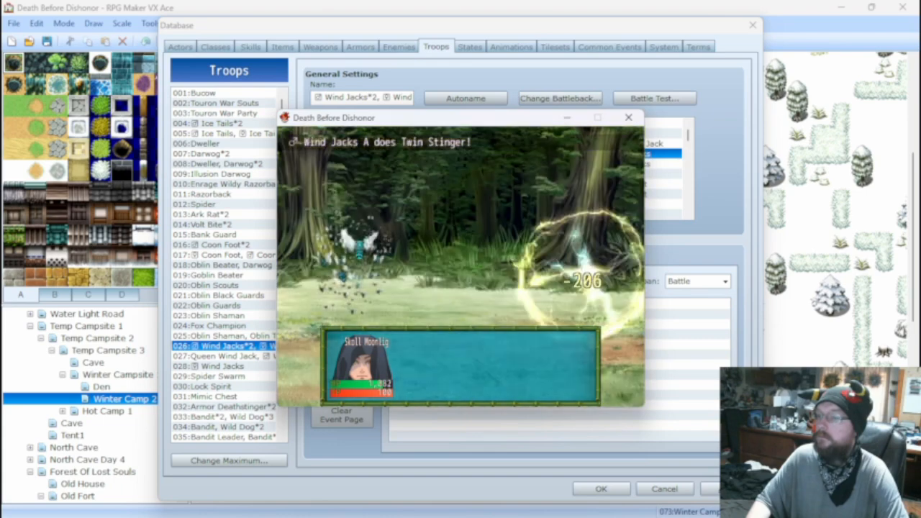
key(Return)
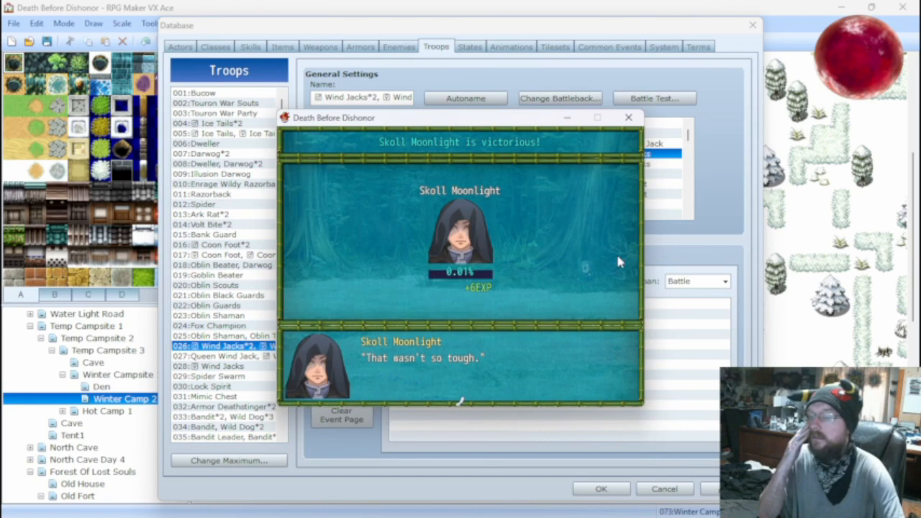
click(628, 117)
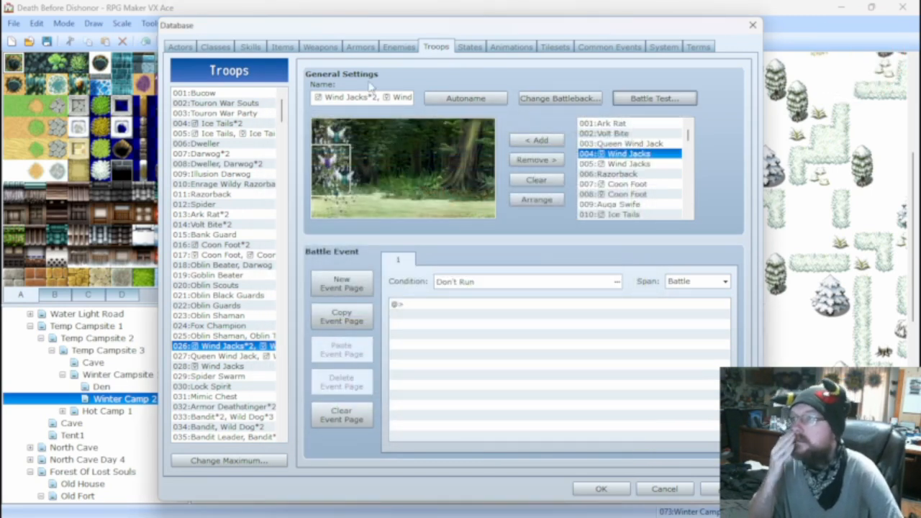
Change the Twin Stinger skill's using message to "uses Twin Stinger!".
click(258, 49)
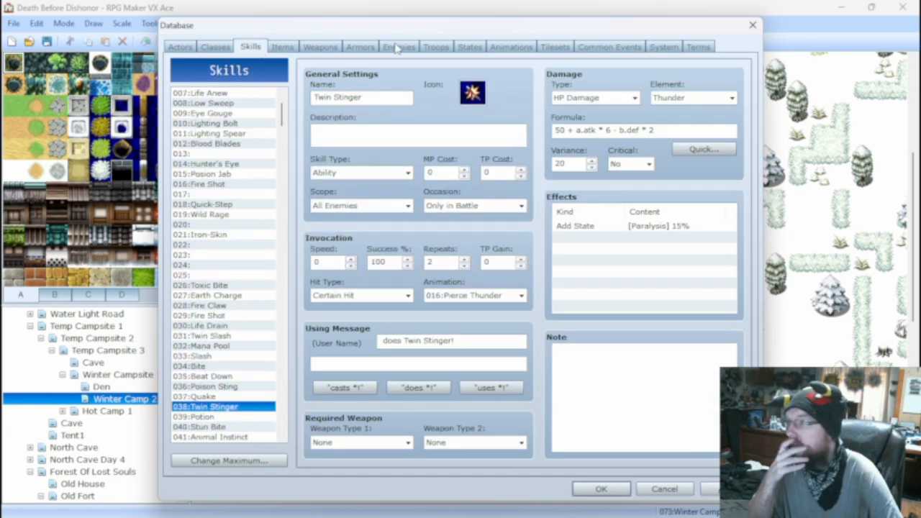
click(394, 47)
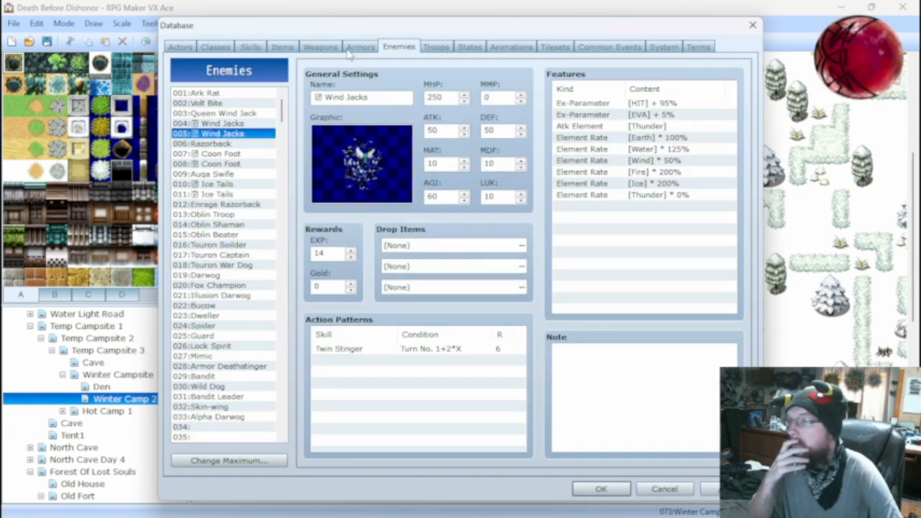
click(320, 47)
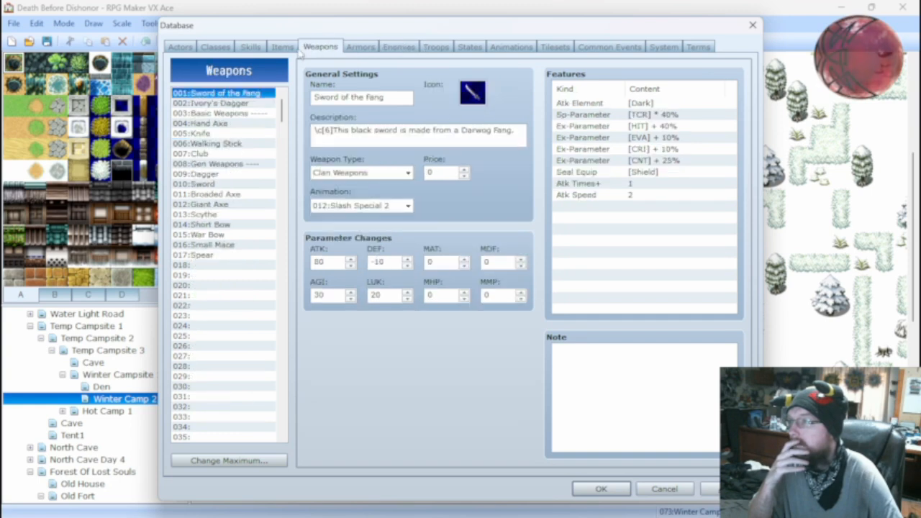
click(284, 47)
click(251, 47)
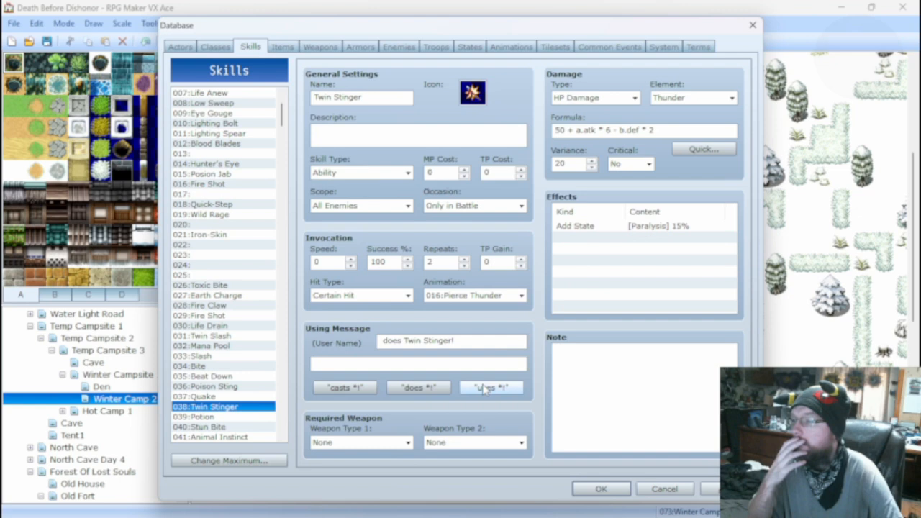
click(492, 387)
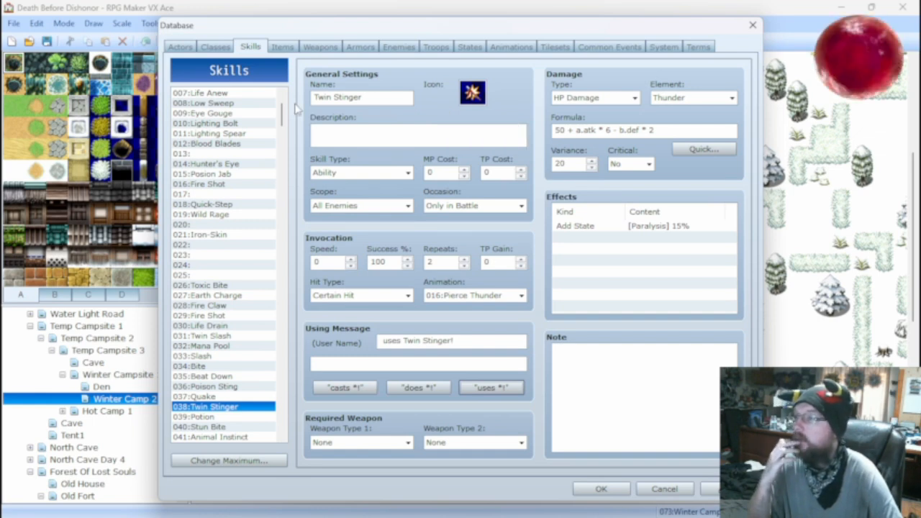
Look over the Blood Blades skill, and set the ATK of enemy 008 Coon Foot to 50.
click(237, 144)
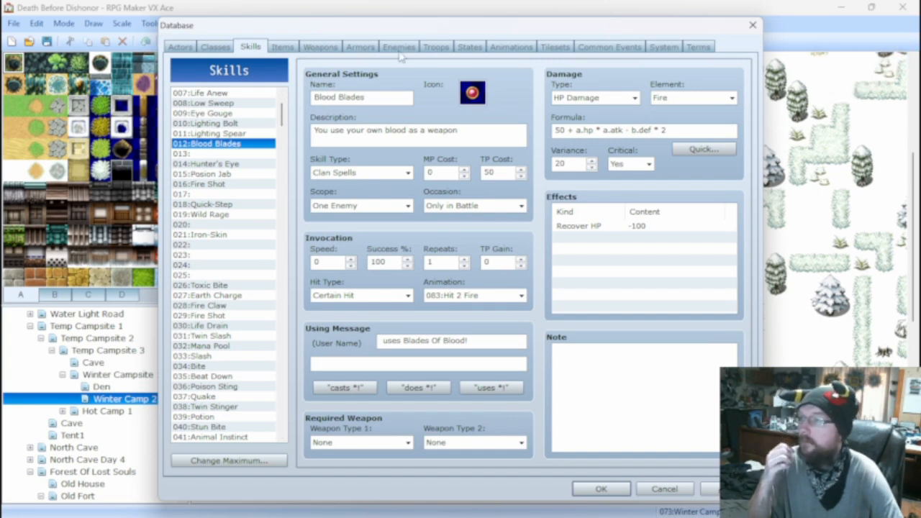
click(291, 47)
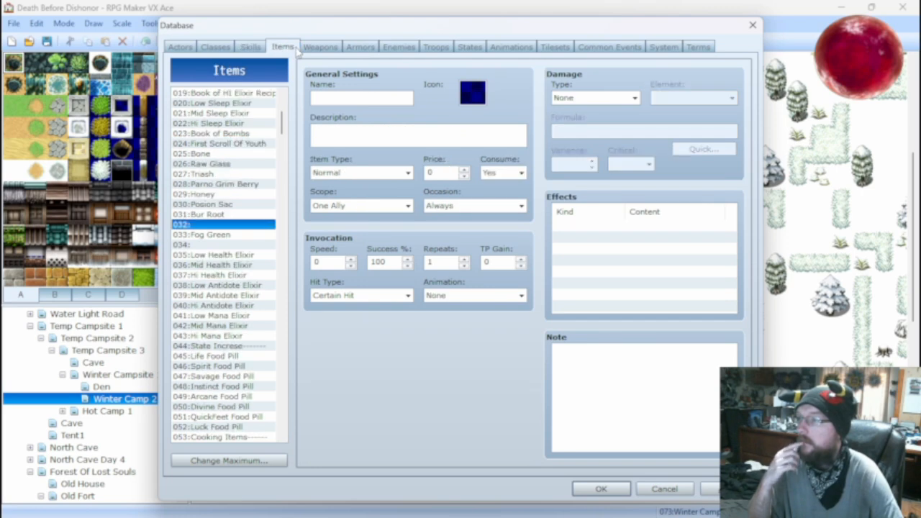
click(392, 49)
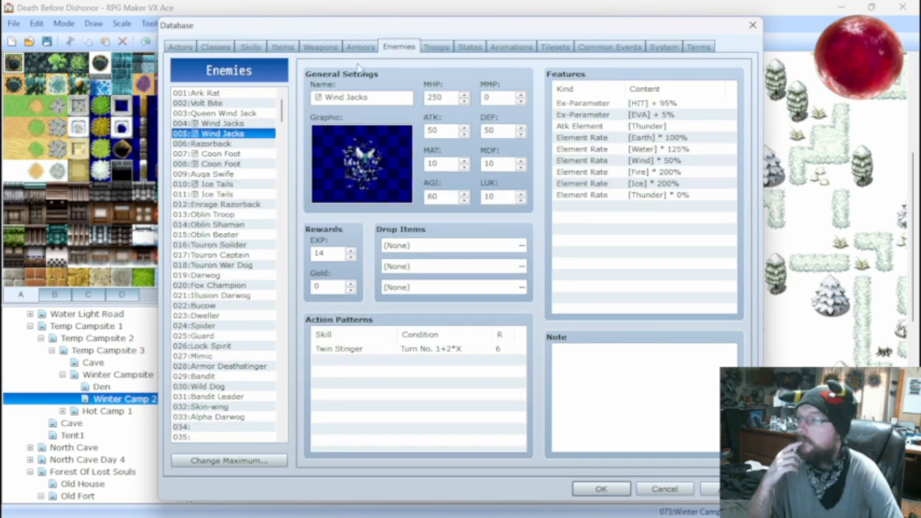
click(238, 153)
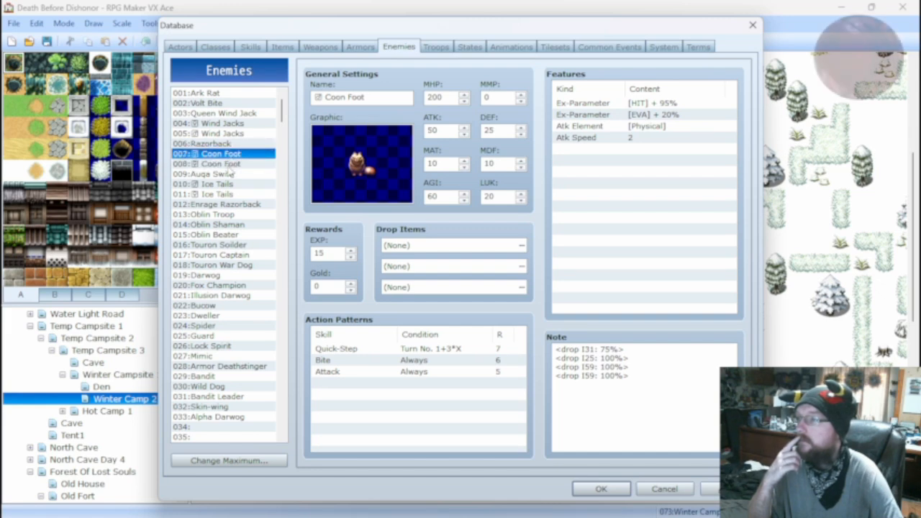
click(223, 164)
double_click(445, 131)
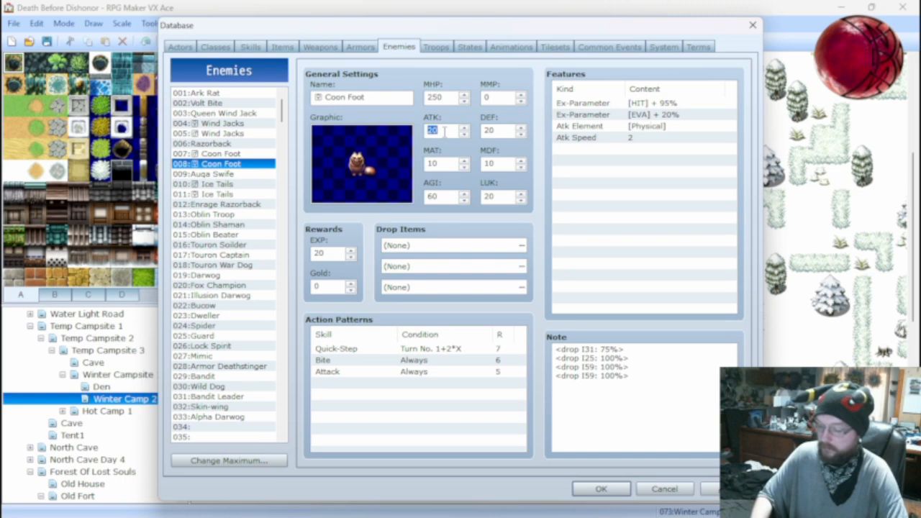
text(50)
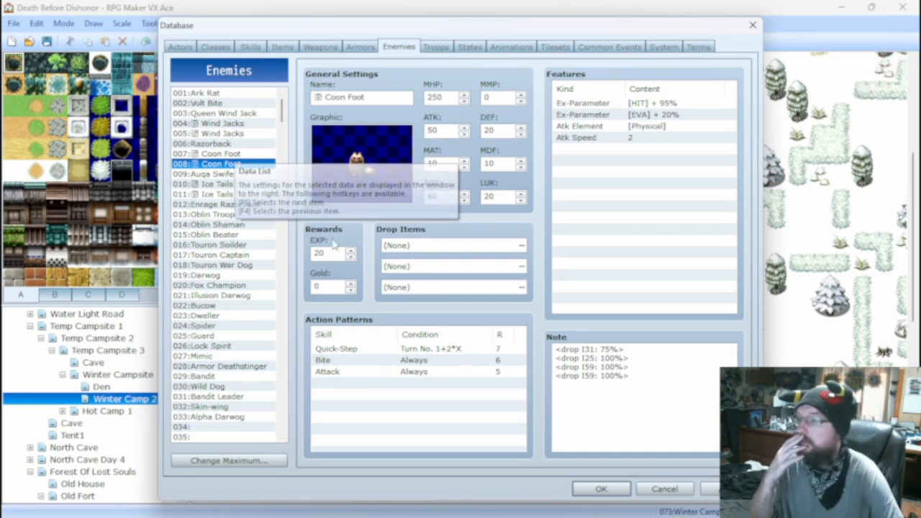
Delete the Attack entry from the action patterns of both Coon Foot enemies.
click(424, 374)
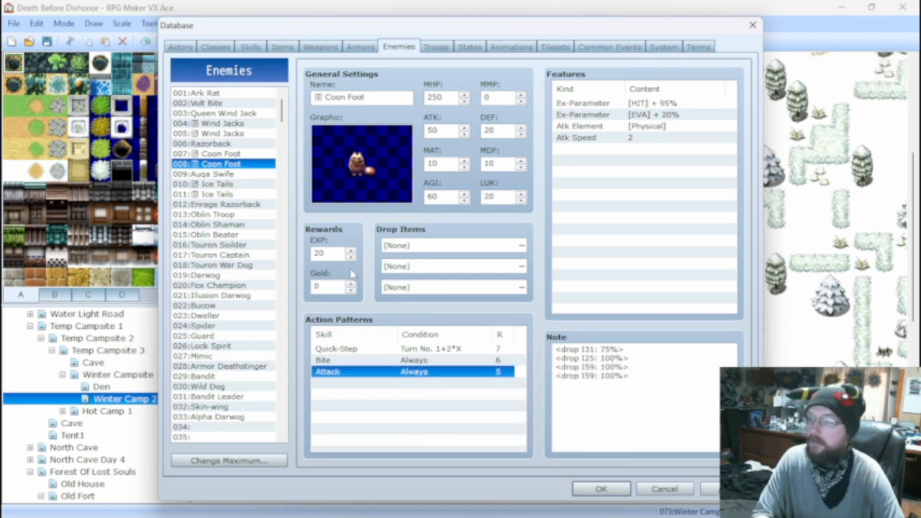
key(Delete)
click(232, 155)
click(408, 373)
key(Delete)
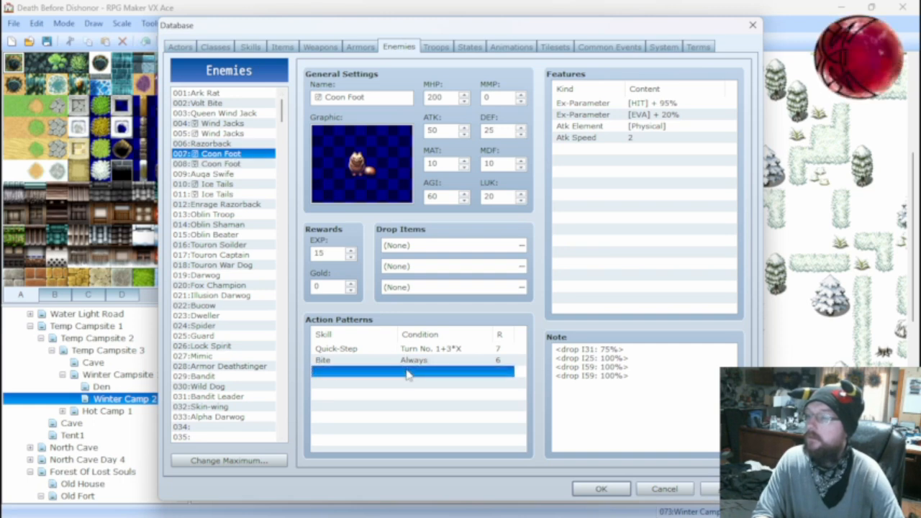
Set the AGI of enemy 002 Volt Bite to 100 and its LUK to 20.
click(232, 174)
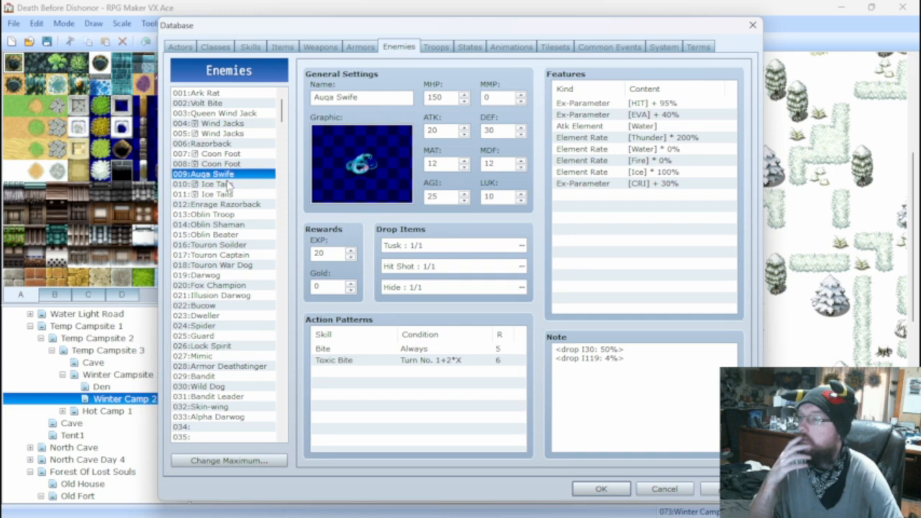
click(219, 103)
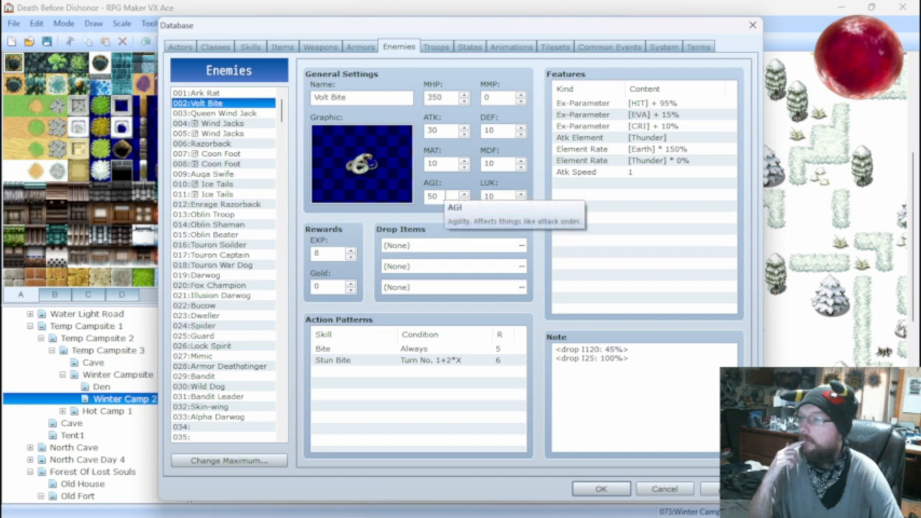
double_click(445, 195)
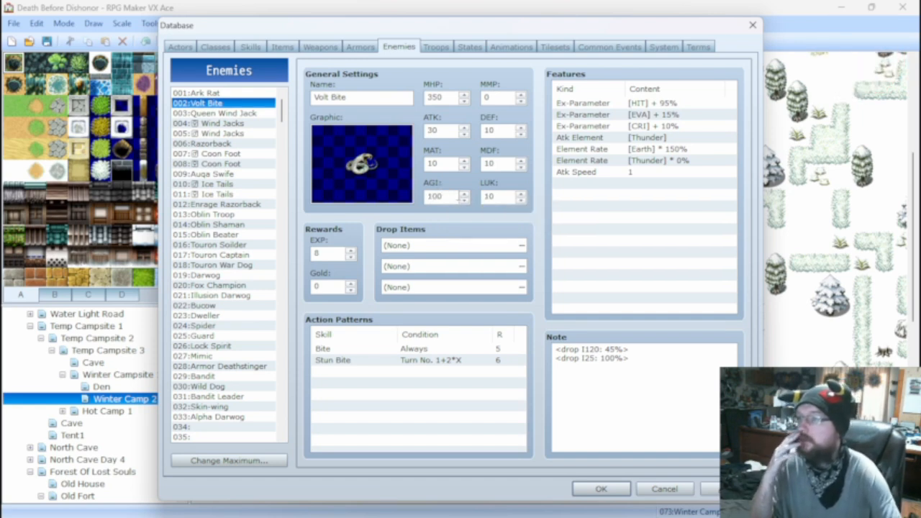
double_click(495, 196)
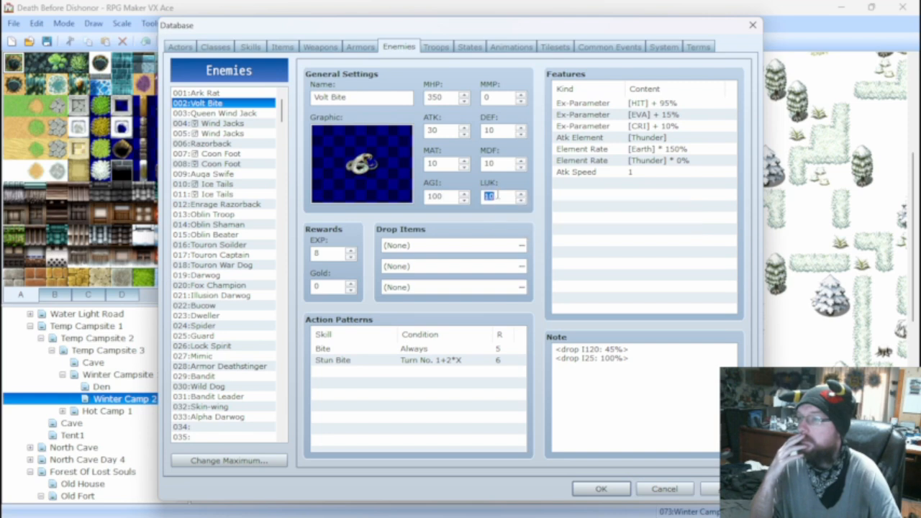
text(20)
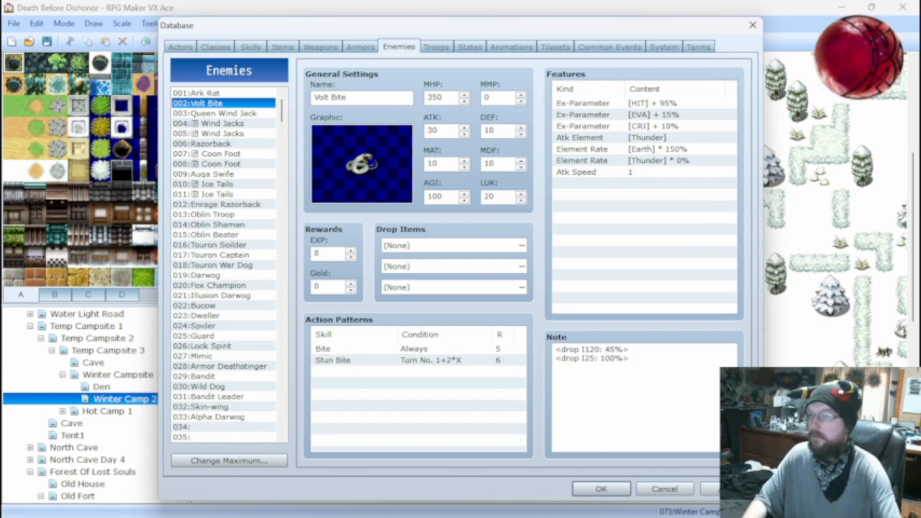
Set the AGI of enemy 009 Auqa Swife to 100 and its LUK to 20, and return to Volt Bite.
click(226, 174)
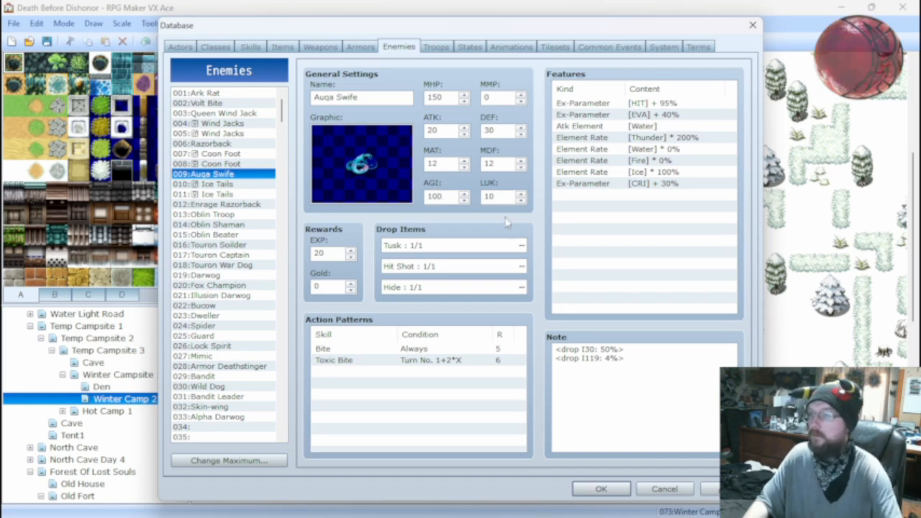
double_click(496, 196)
text(20)
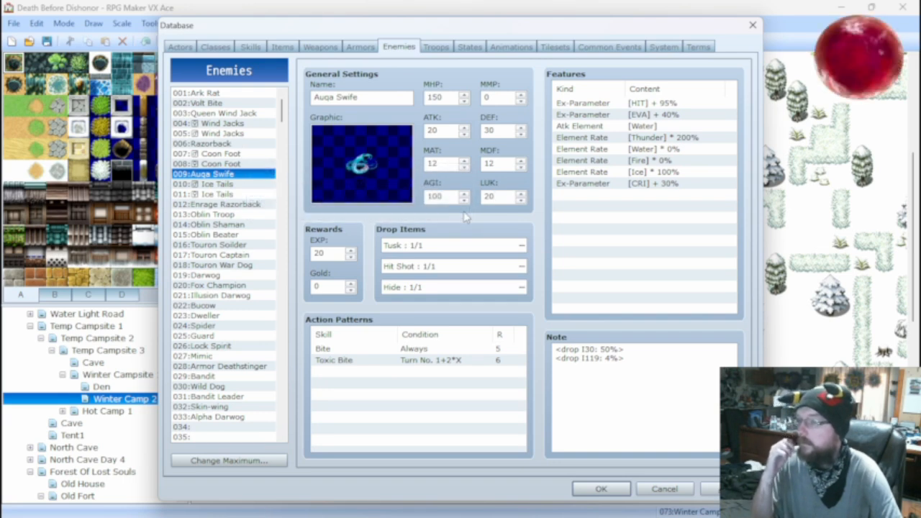
click(221, 104)
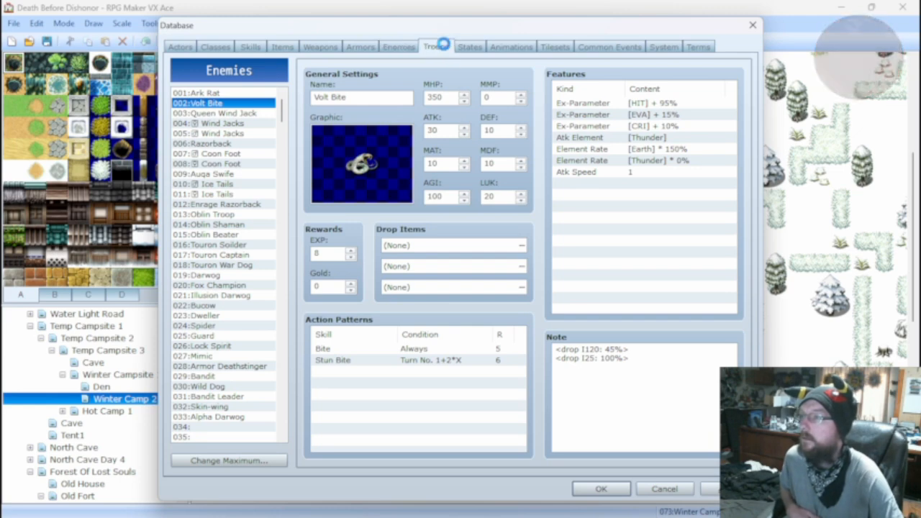
Clear the name of the empty troop 028.
click(436, 46)
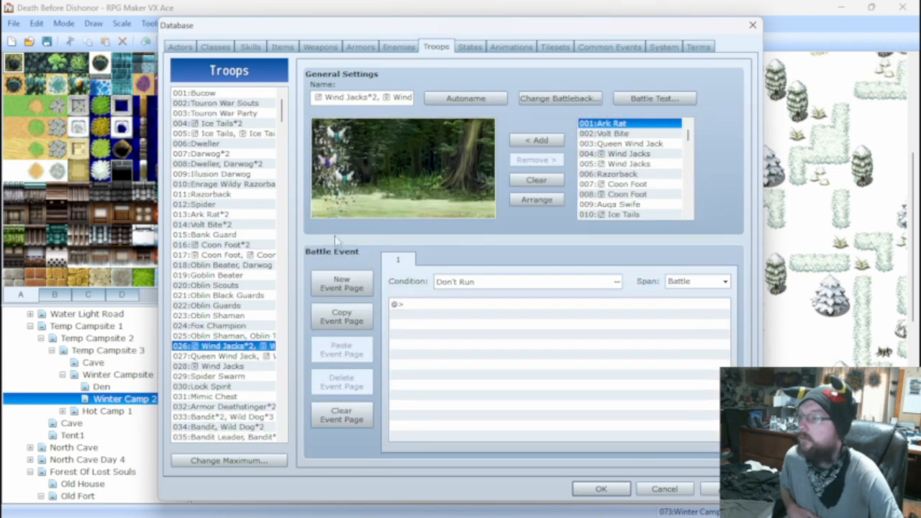
click(229, 226)
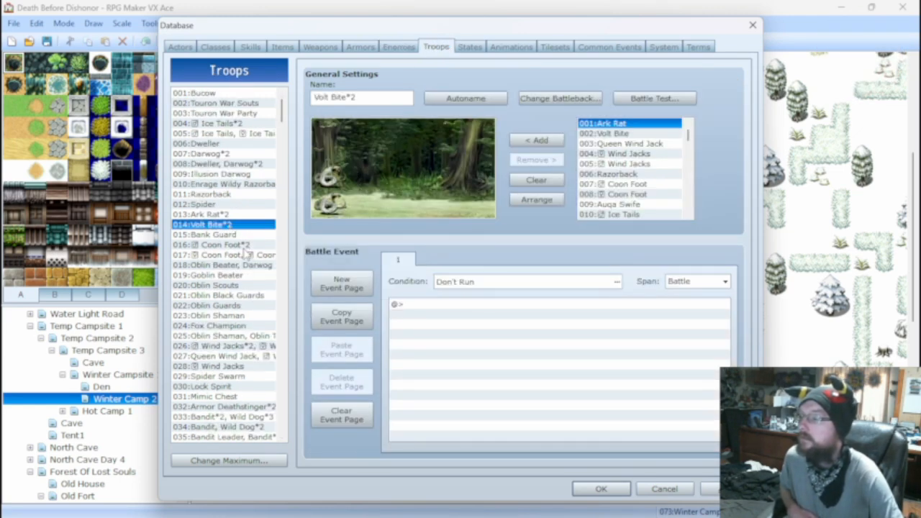
click(246, 366)
double_click(384, 98)
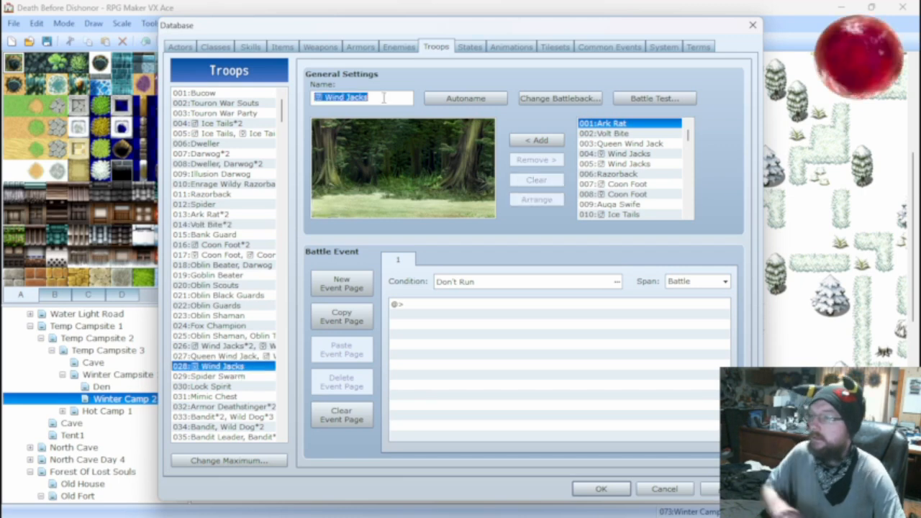
key(BackSpace)
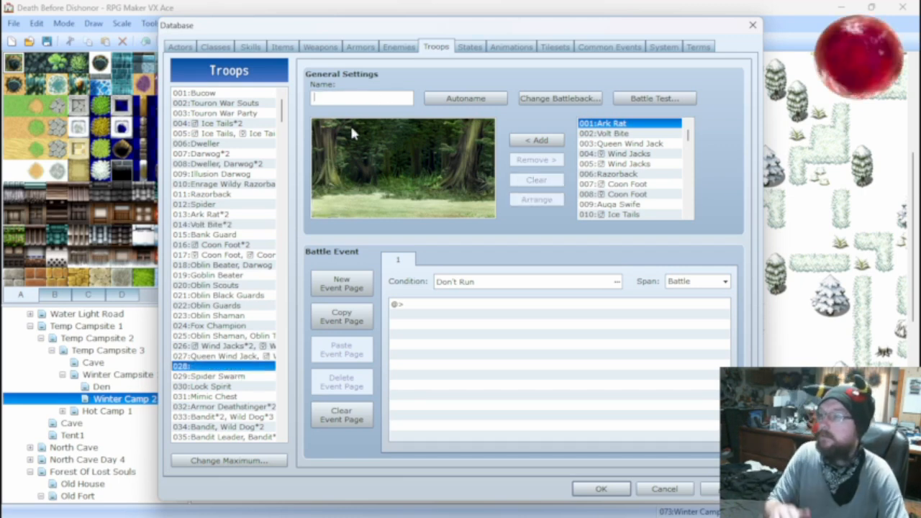
Read through the battle event dialogue of the Illusion Darwog troop, and check the Dweller, Darwog*2 troop.
click(234, 175)
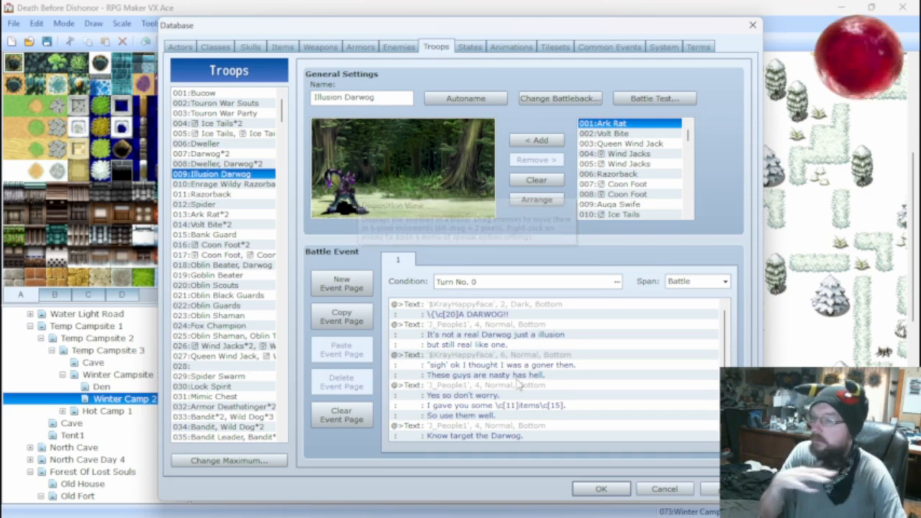
scroll(554, 342, down, 3)
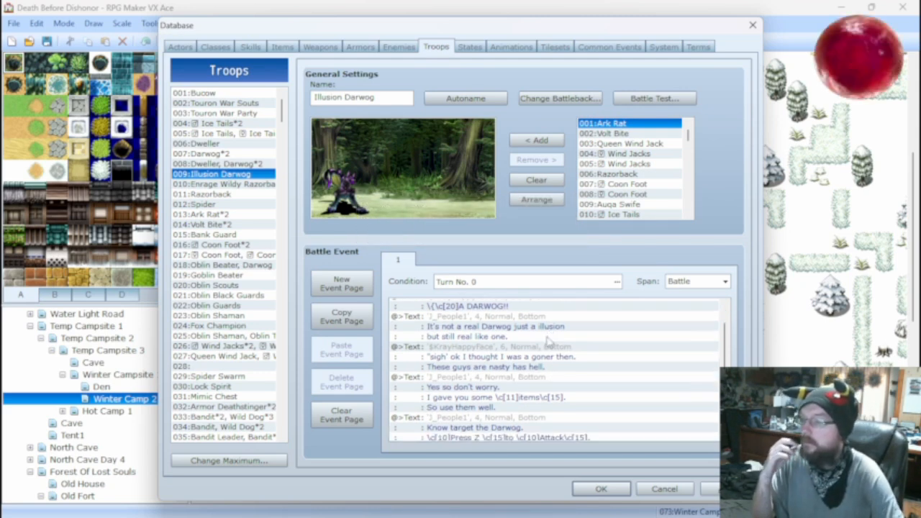
scroll(549, 342, down, 3)
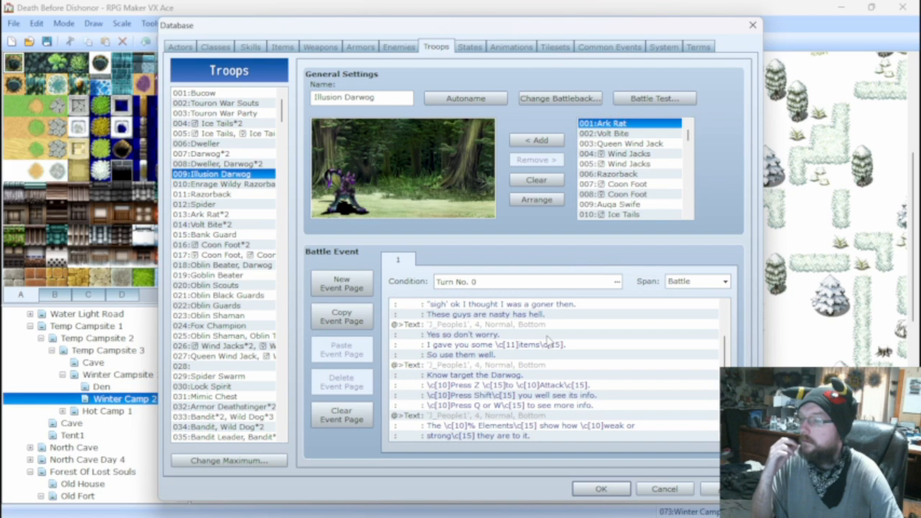
scroll(549, 343, down, 3)
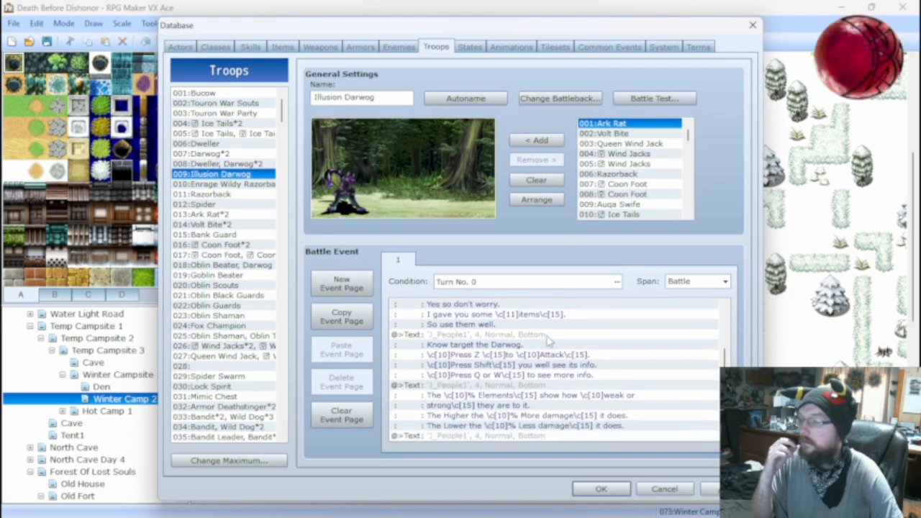
scroll(548, 341, down, 3)
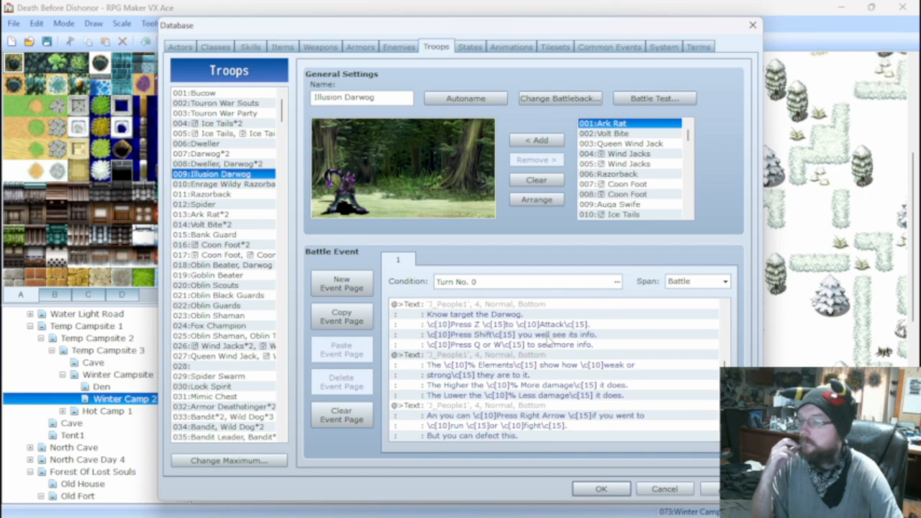
scroll(553, 366, down, 1)
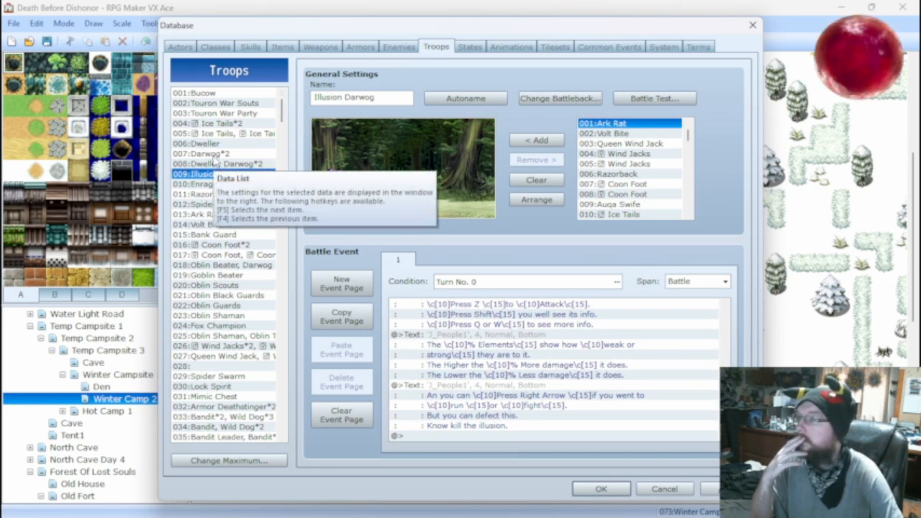
click(215, 164)
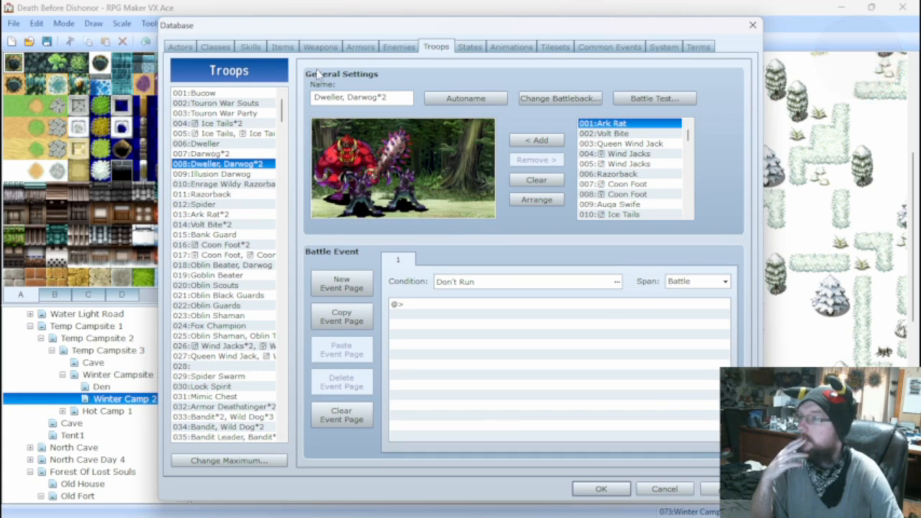
Look over the Healing Hand, Fire Claw and Fire Shot skills, and set Fire Claw's Burn state chance to 20%.
click(250, 47)
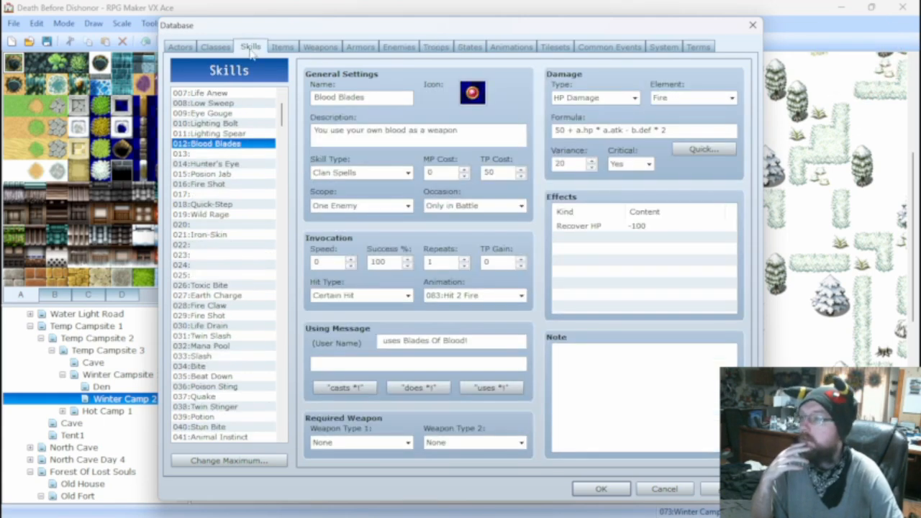
scroll(215, 143, up, 2)
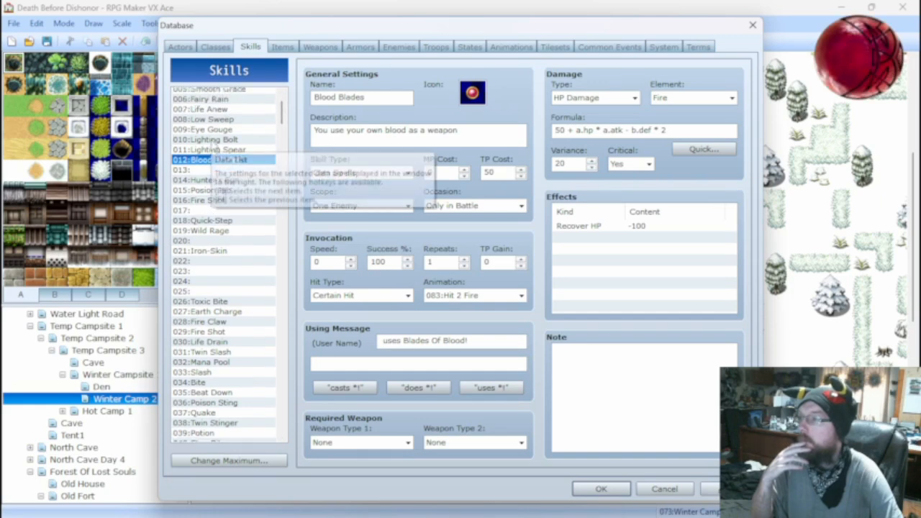
click(233, 125)
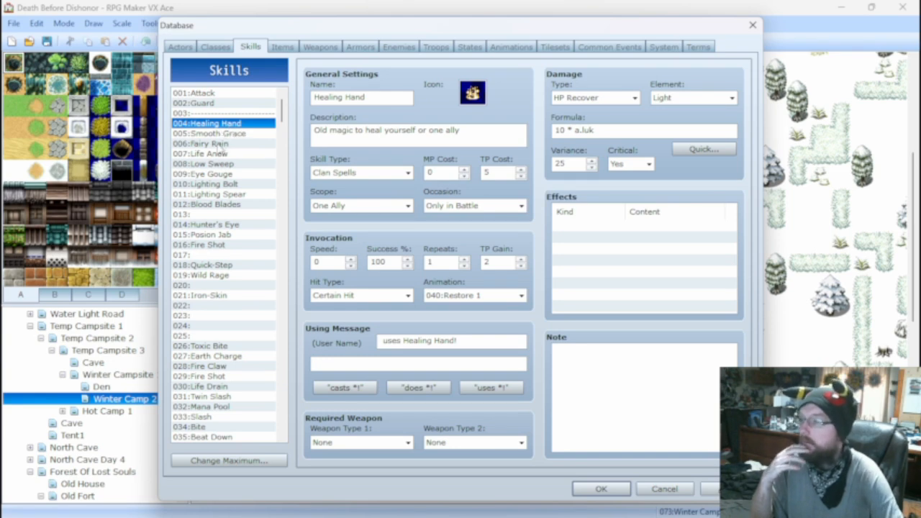
click(215, 366)
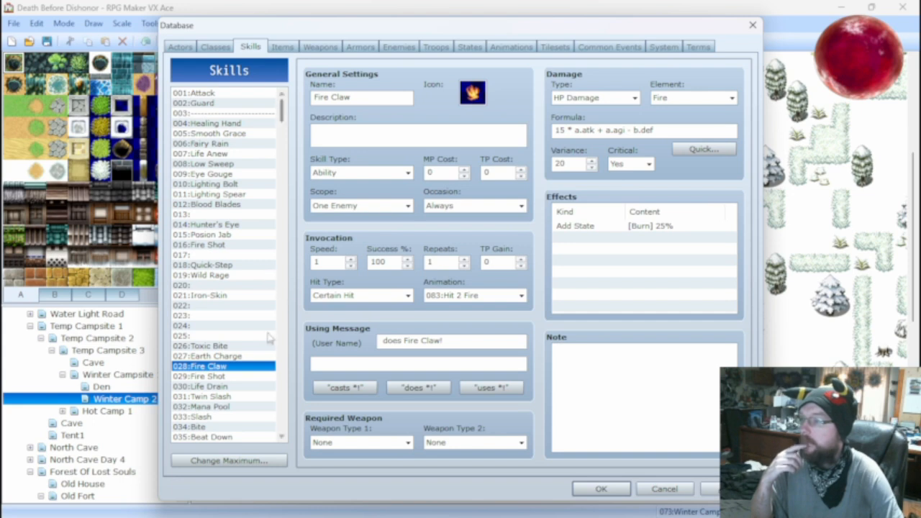
click(230, 376)
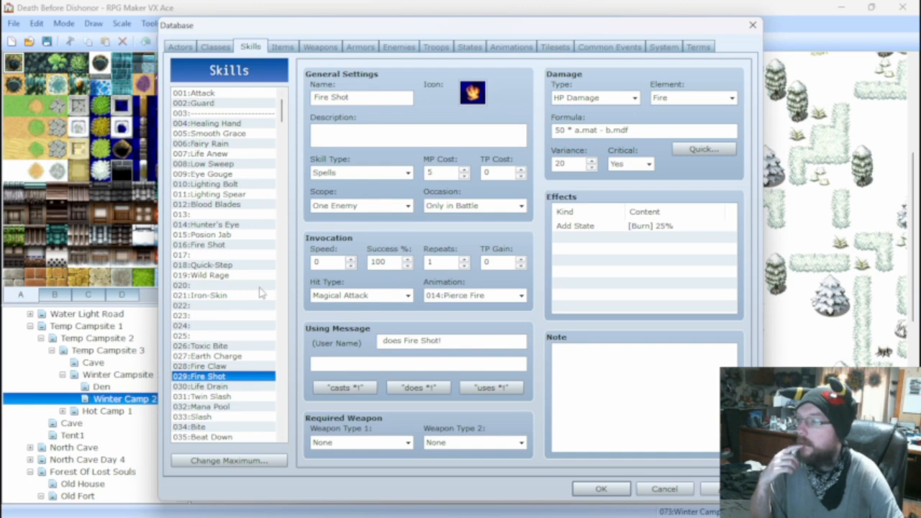
click(225, 367)
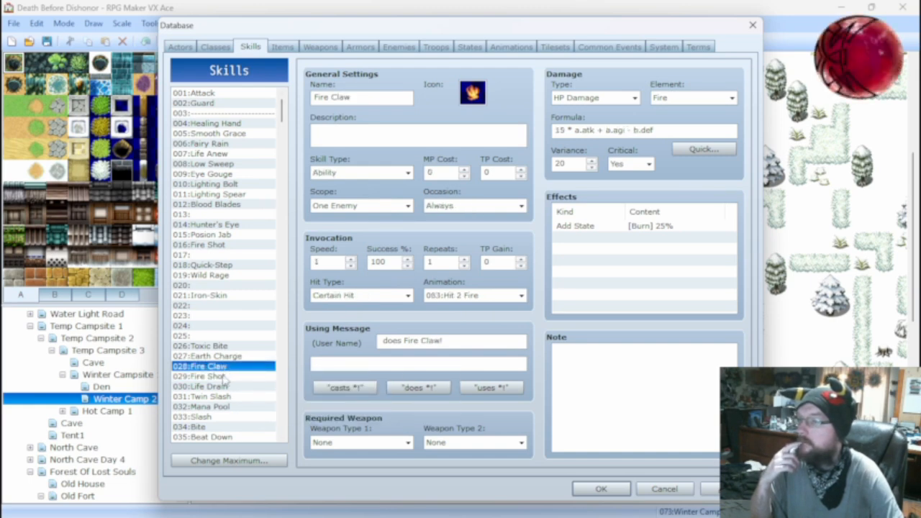
right_click(604, 228)
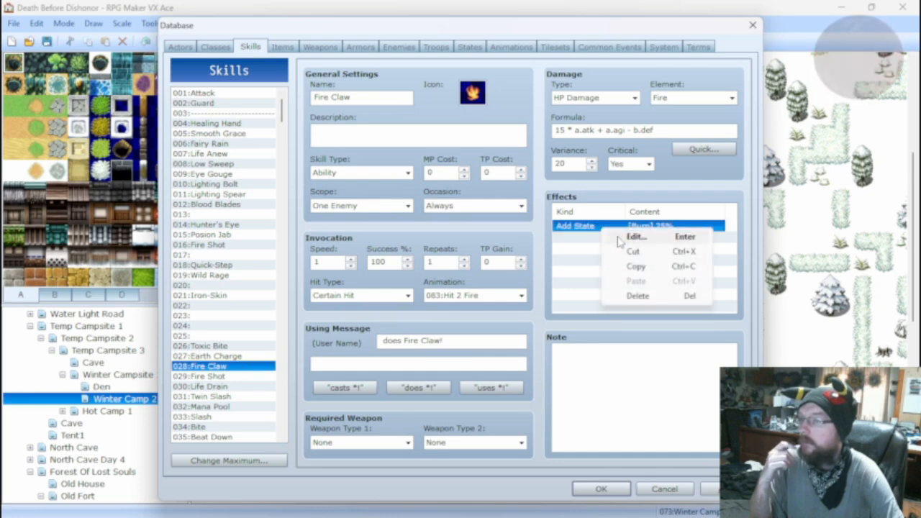
click(639, 237)
text(20)
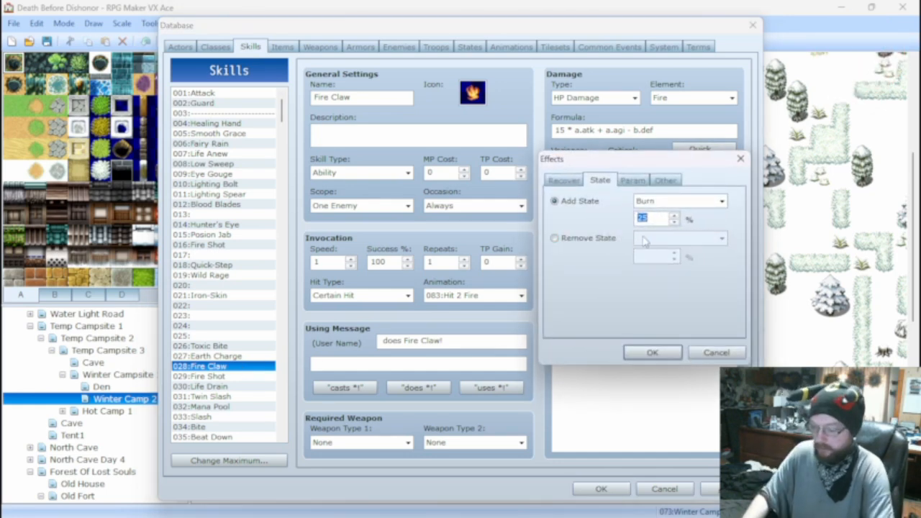
click(652, 353)
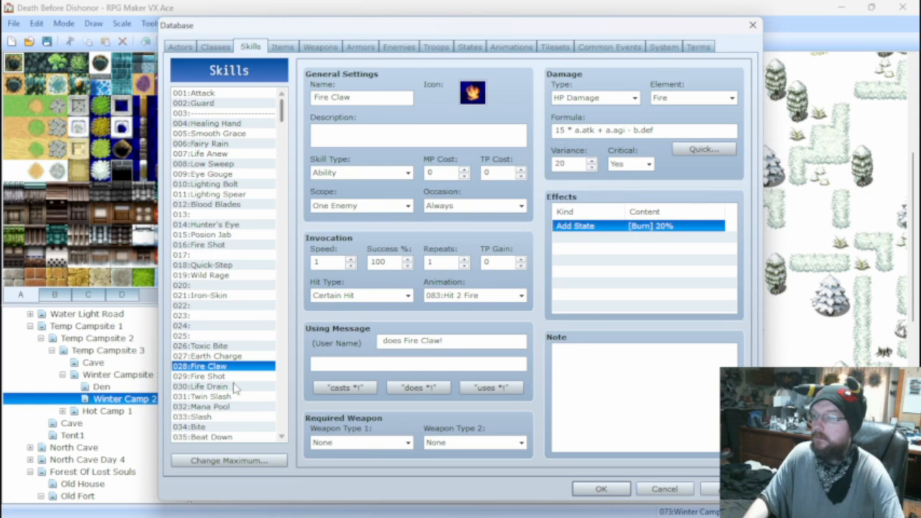
Set the Burn state chance of skill 029 Fire Shot to 20%.
click(231, 375)
right_click(617, 230)
click(646, 239)
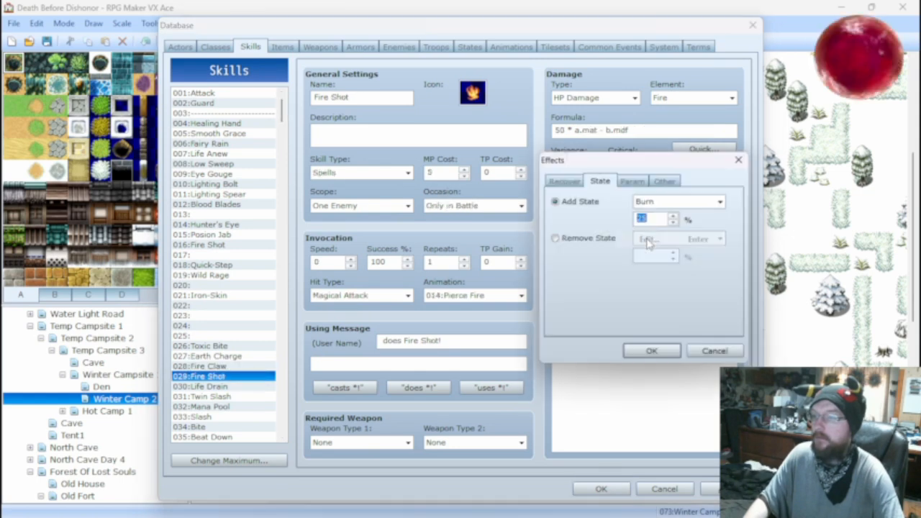
double_click(651, 218)
text(20)
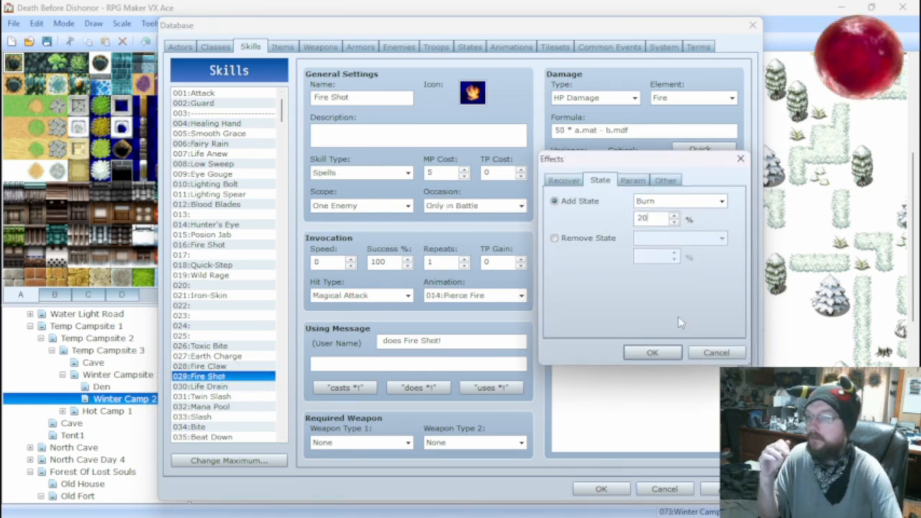
click(651, 352)
Open the settings of skill 030 Life Drain.
scroll(240, 388, down, 1)
scroll(240, 389, down, 2)
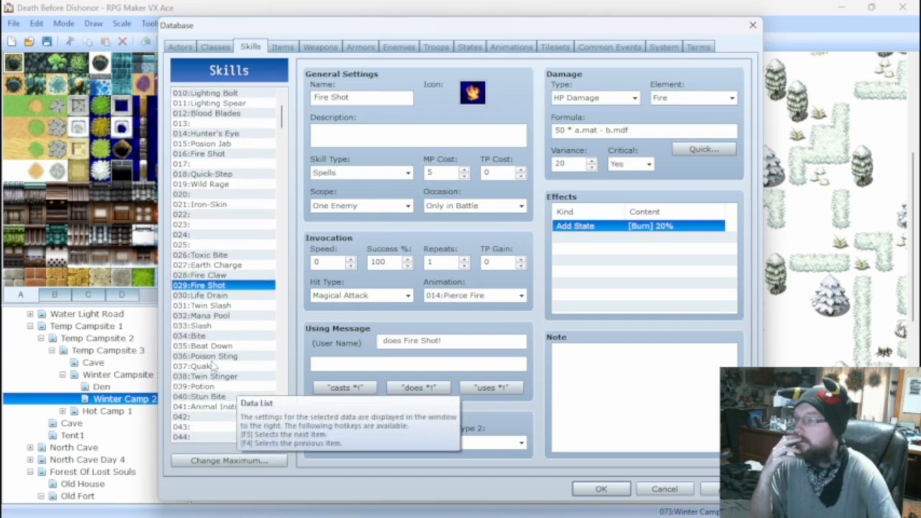
click(214, 298)
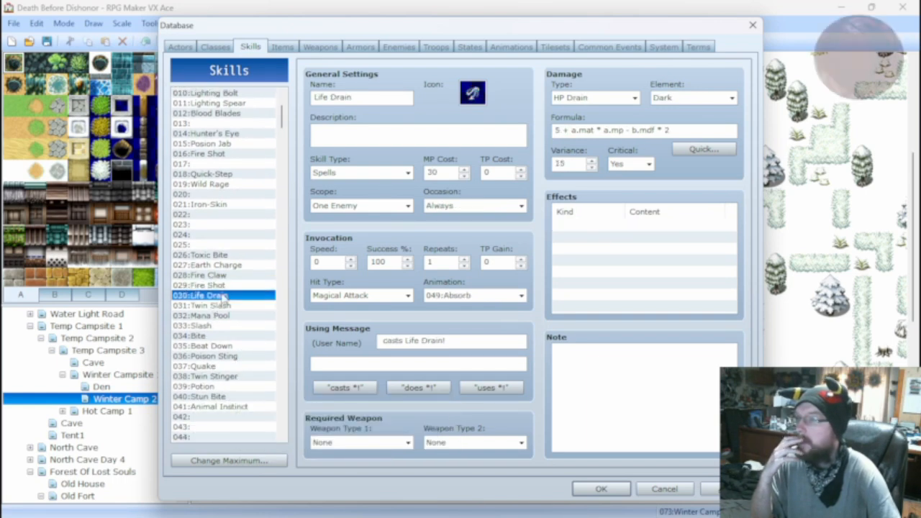
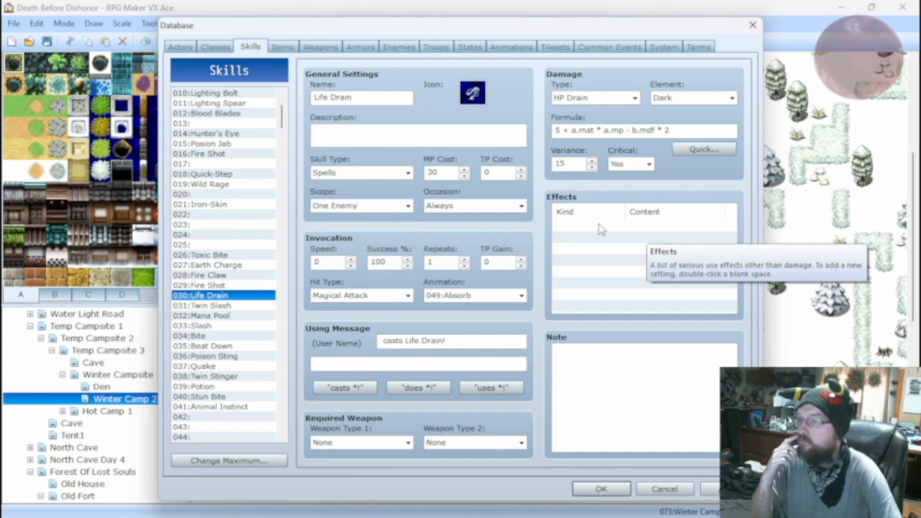
Look over the Oblin Beater, Darwog troop, the Dweller troop and the Darwog*2 troop.
click(436, 47)
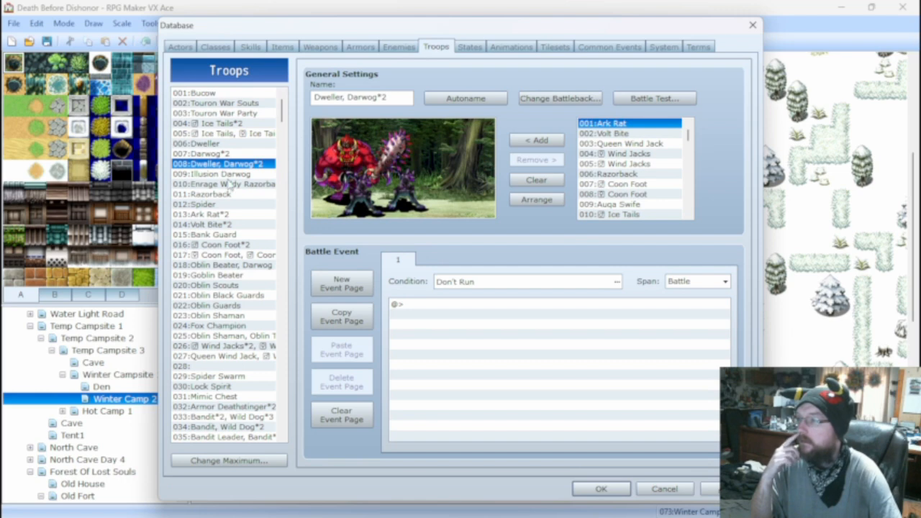
click(226, 268)
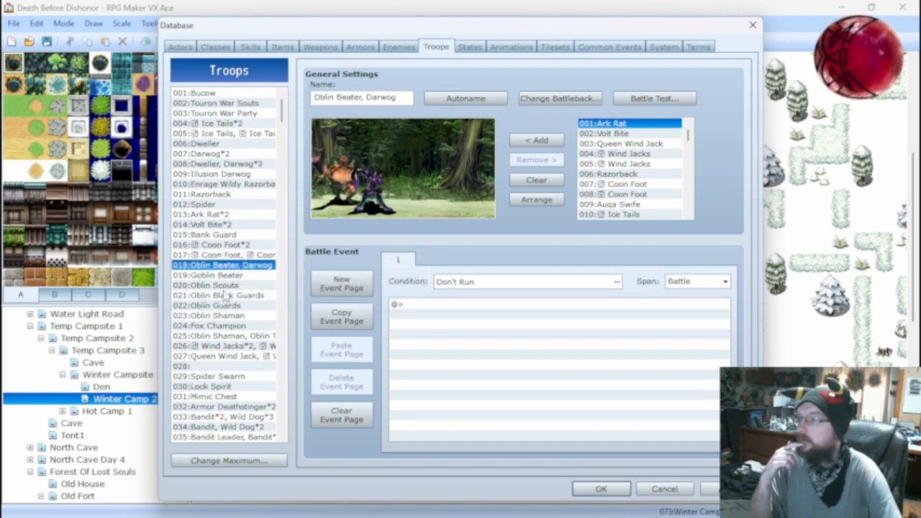
click(220, 154)
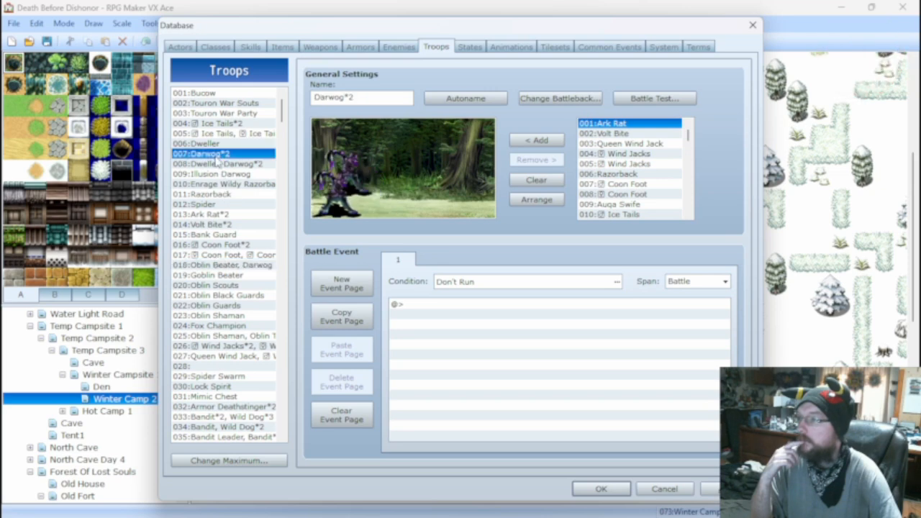
click(214, 144)
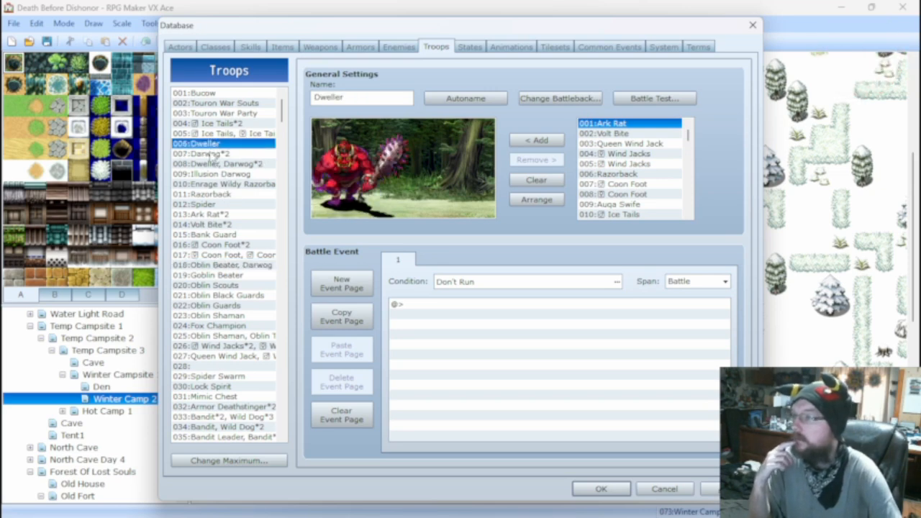
click(214, 154)
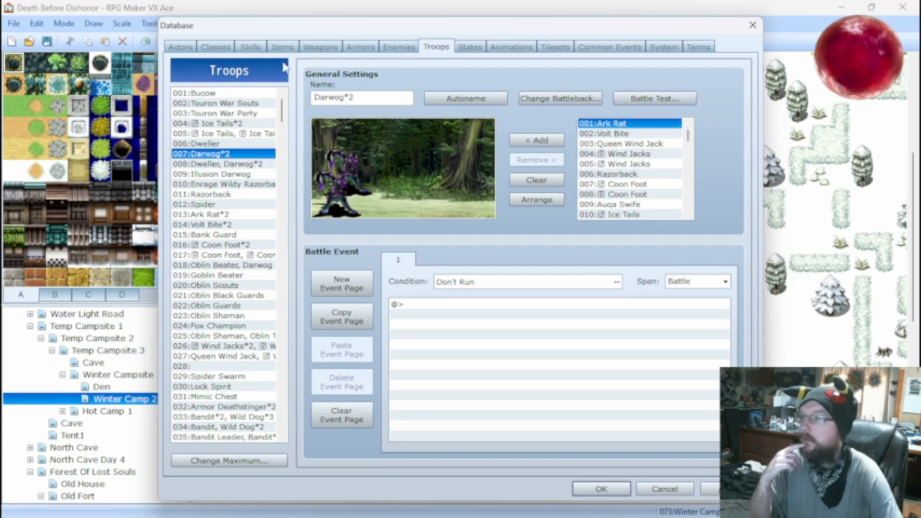
Set the Darwog enemy's AGI to 30 and LUK to 20, and apply the database changes.
click(250, 46)
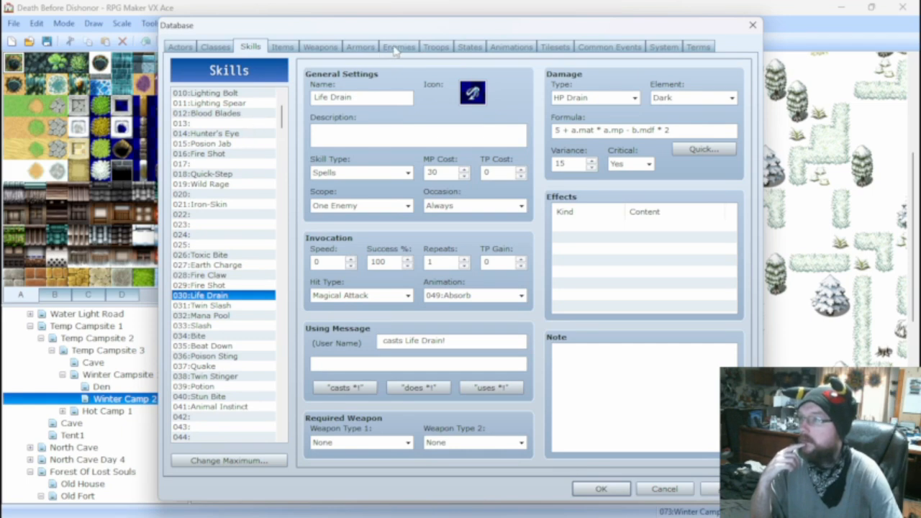
click(397, 47)
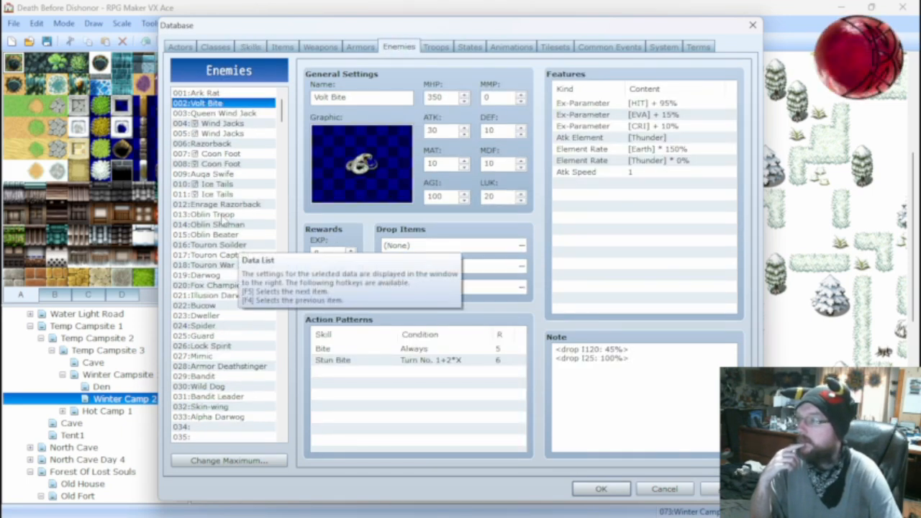
click(213, 277)
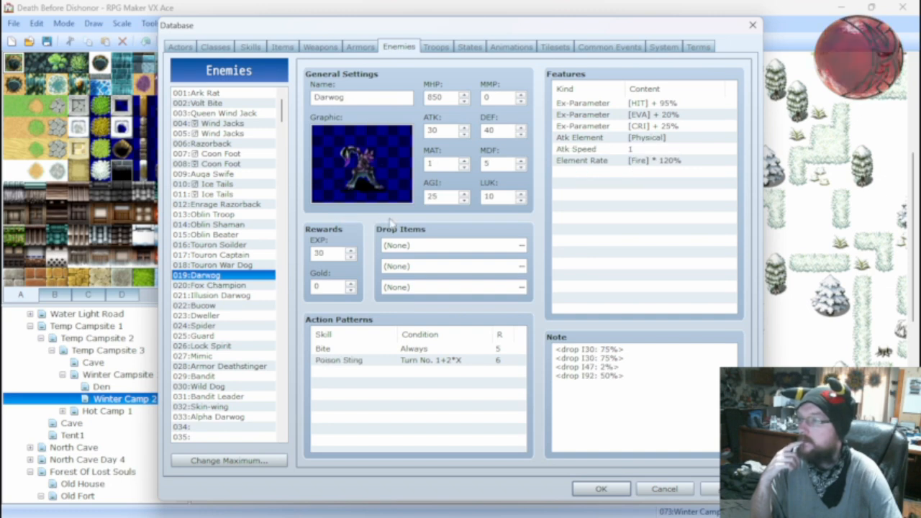
double_click(436, 197)
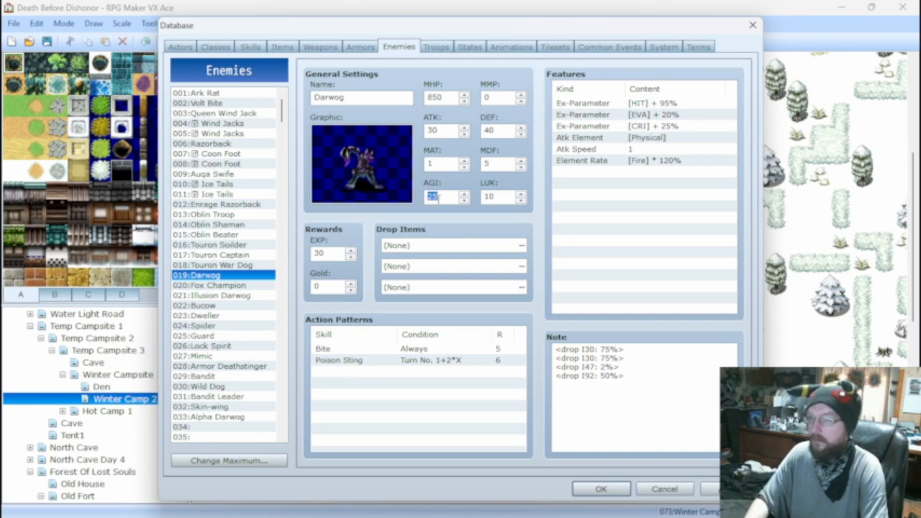
text(30)
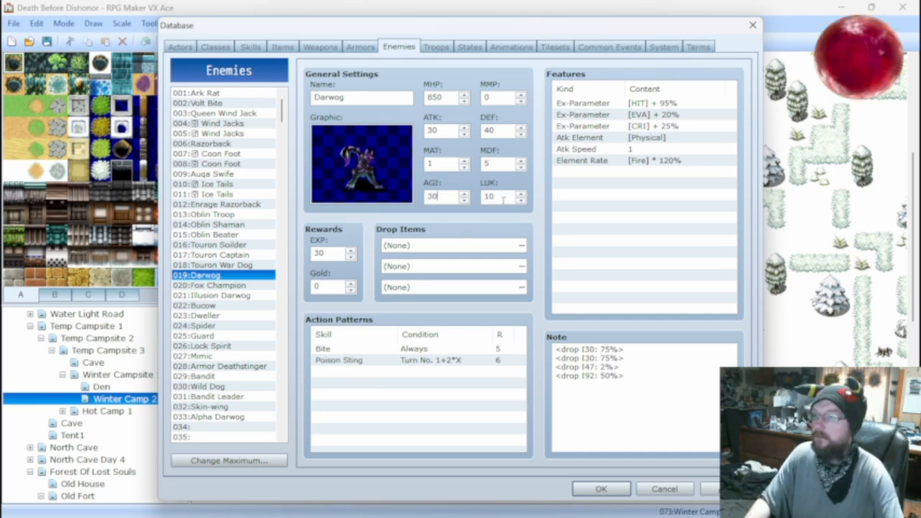
double_click(502, 197)
text(20)
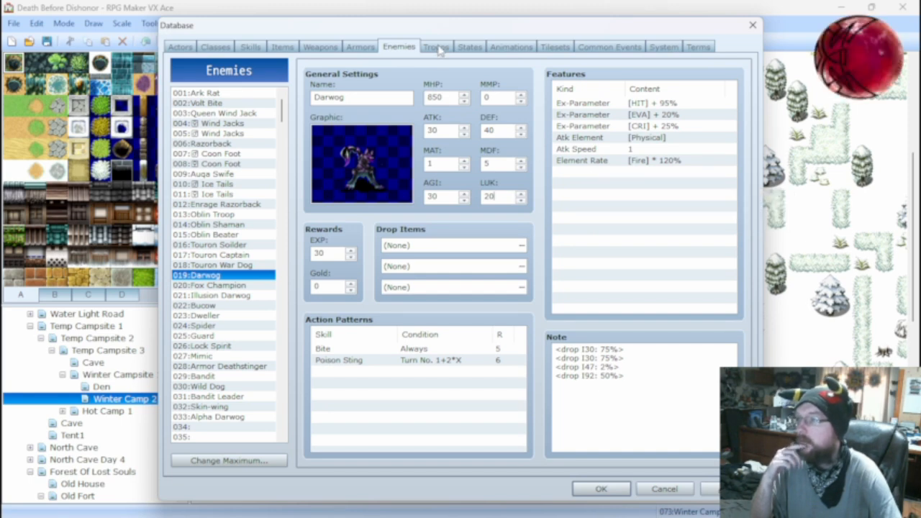
click(717, 495)
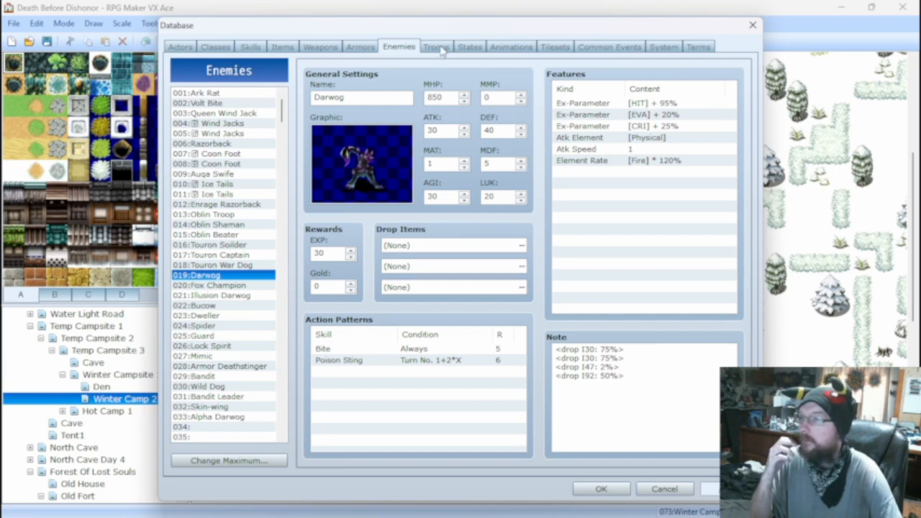
Start a battle test of the Darwog*2 troop with the level 25 actor and attack the Darwogs.
click(437, 48)
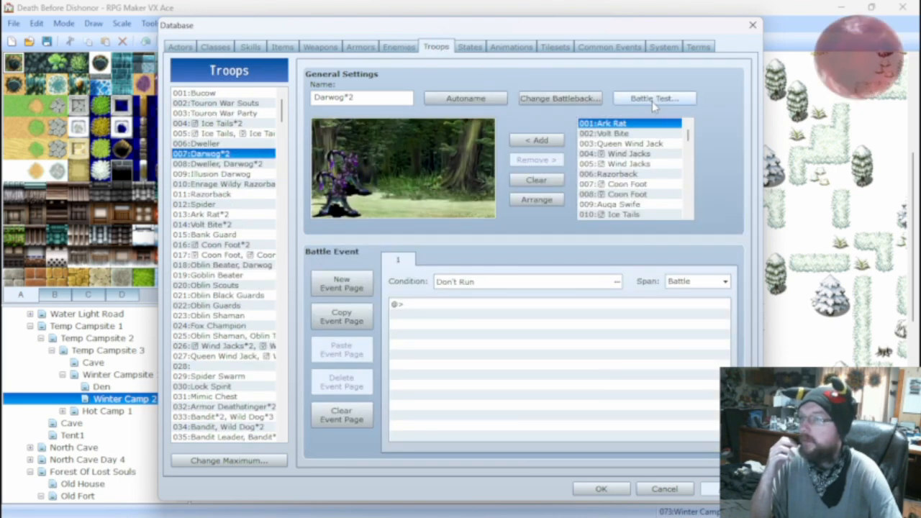
click(653, 102)
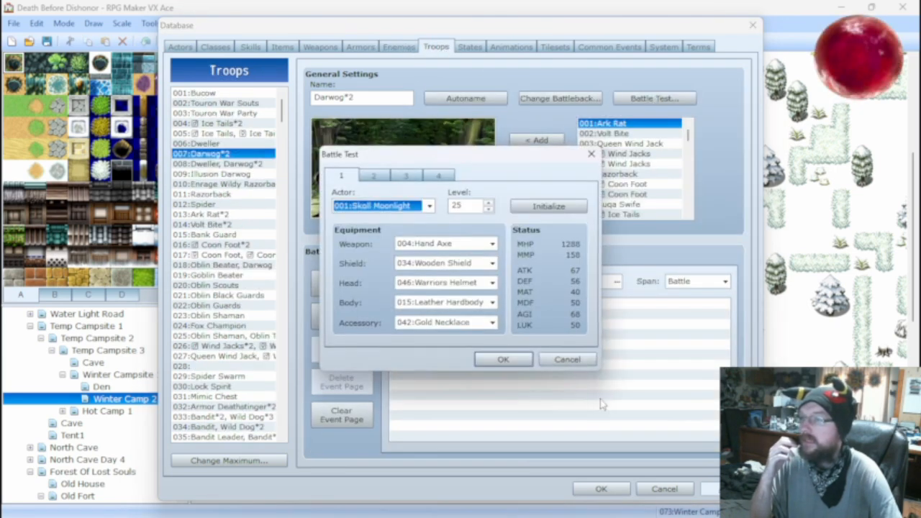
click(504, 359)
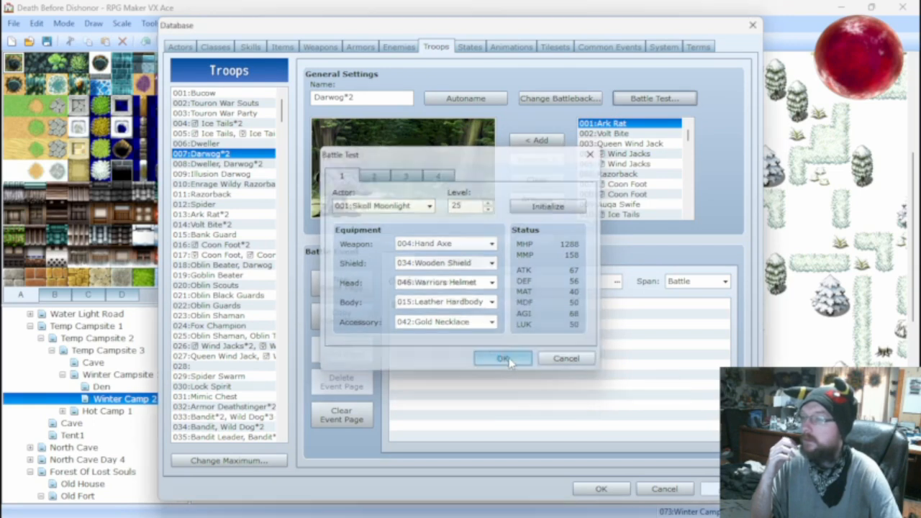
key(Return)
key(Return)
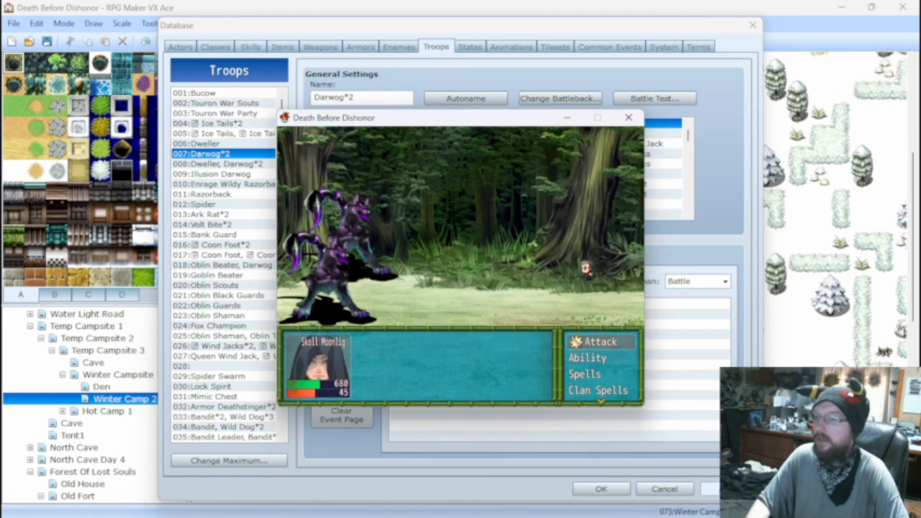
key(Return)
key(Return)
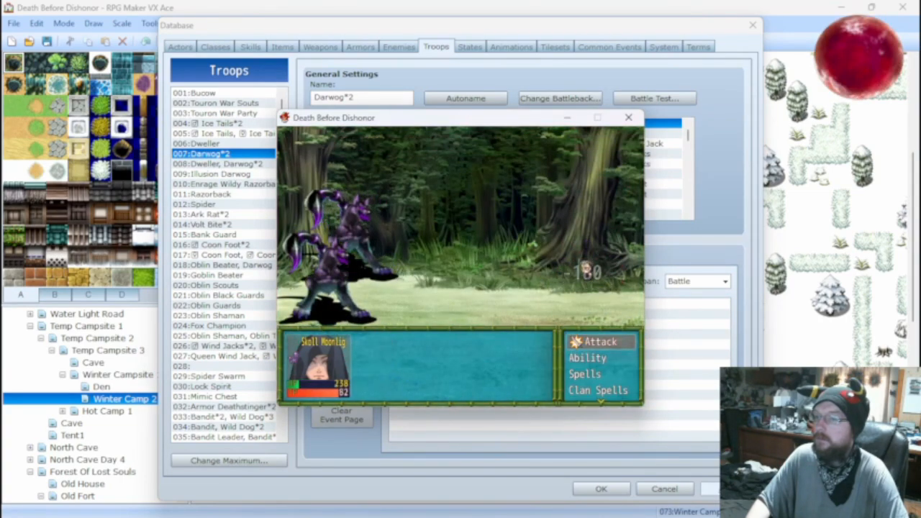
Heal the actor with a restorative item during the battle test and continue the fight.
key(Down)
key(Down)
key(Down)
key(Down)
key(Down)
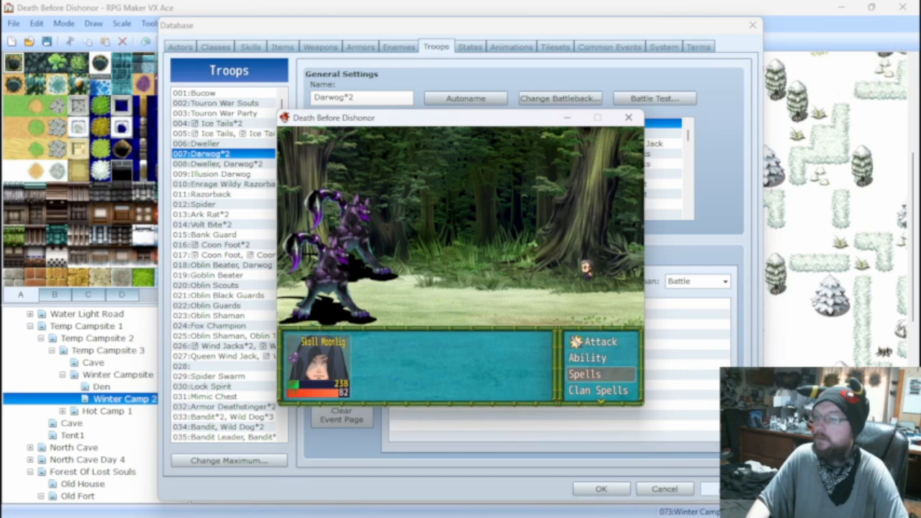
key(Return)
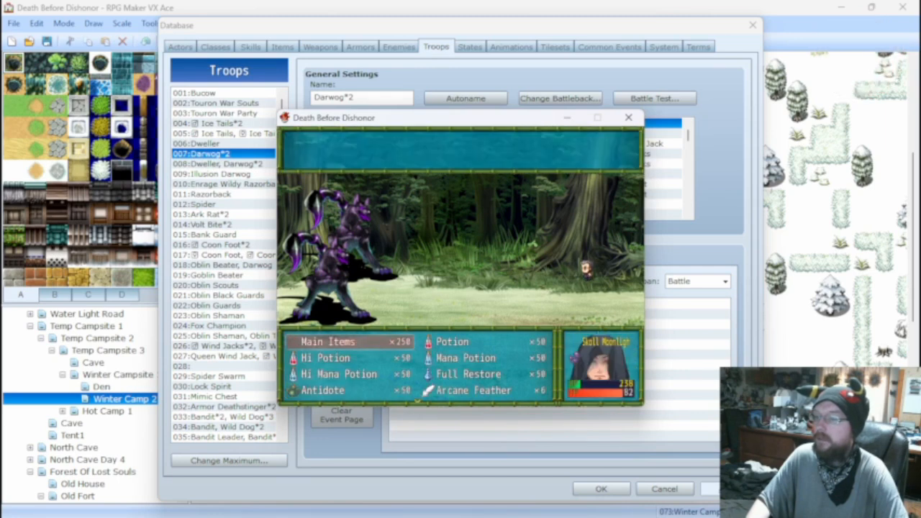
key(Return)
key(Return)
key(Return)
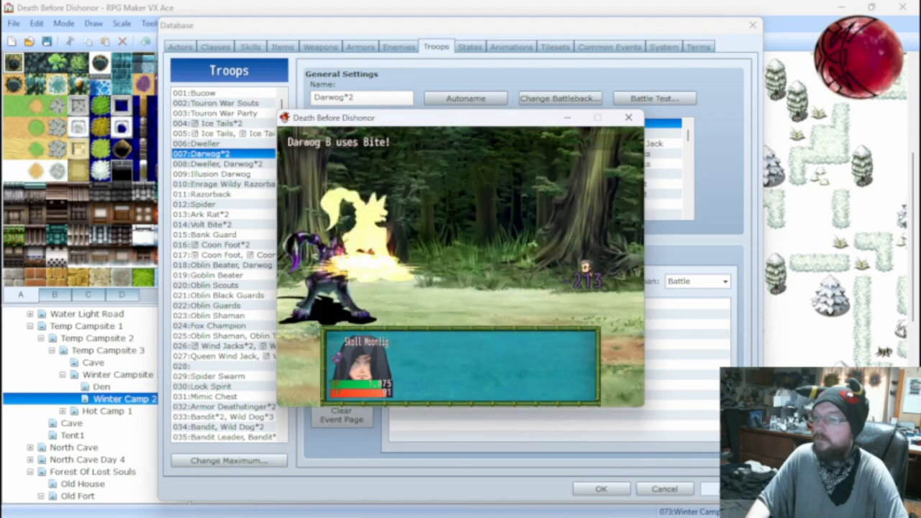
Attack Darwog A in the battle test, and close the test window.
key(Return)
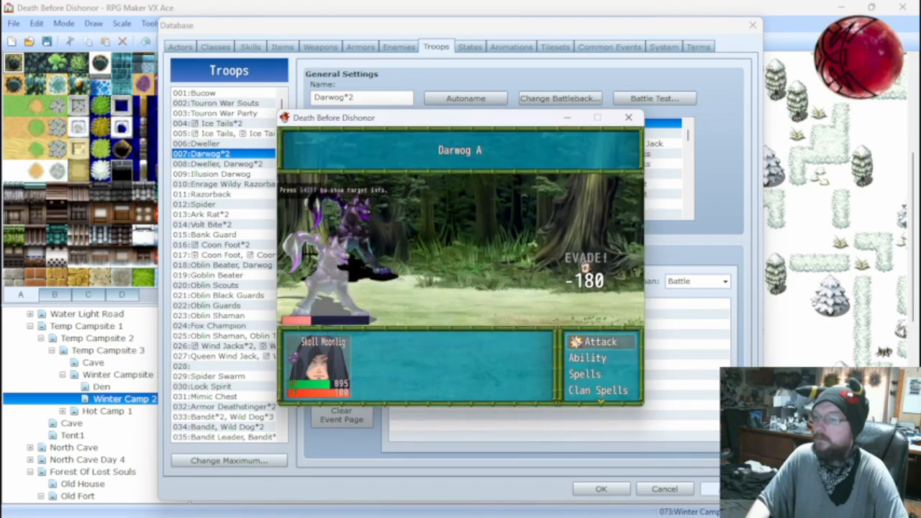
key(Return)
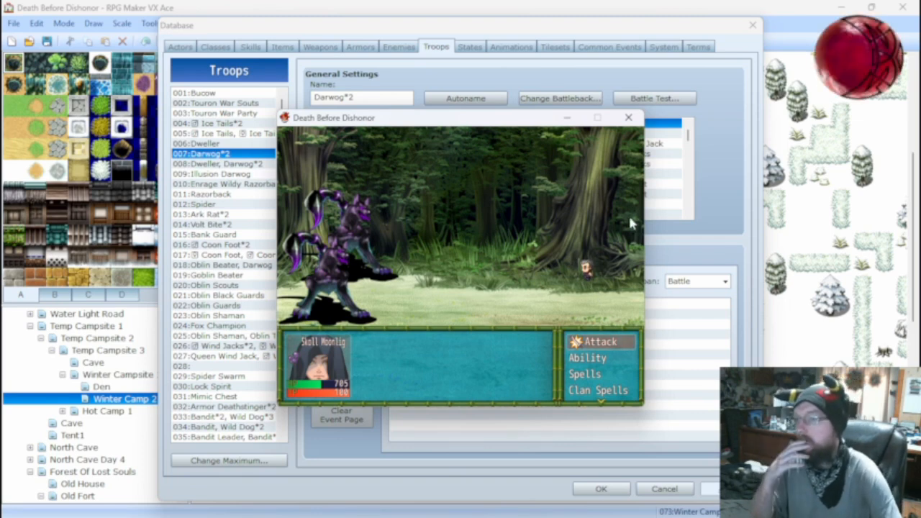
click(628, 117)
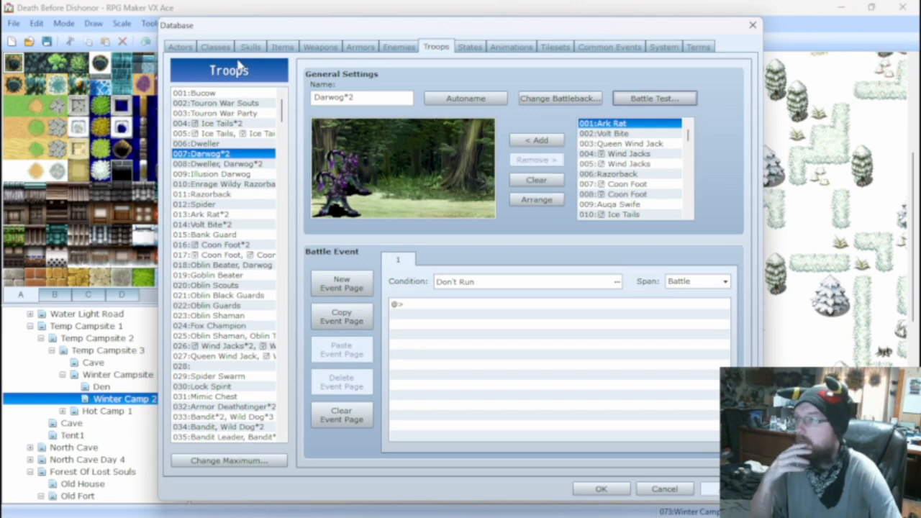
Compare the damage formulas and effects of the Bite, Toxic Bite and Poison Sting skills, and glance at the Wolf Warrior class.
click(282, 47)
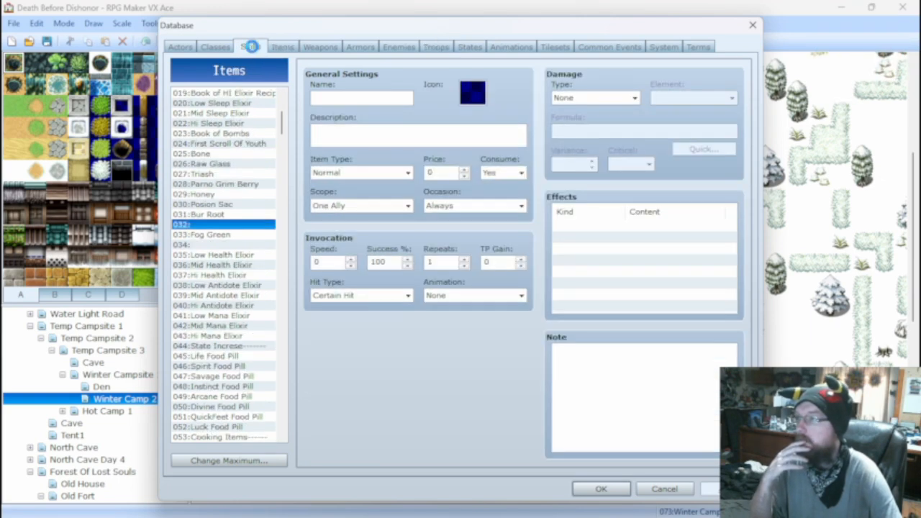
click(251, 47)
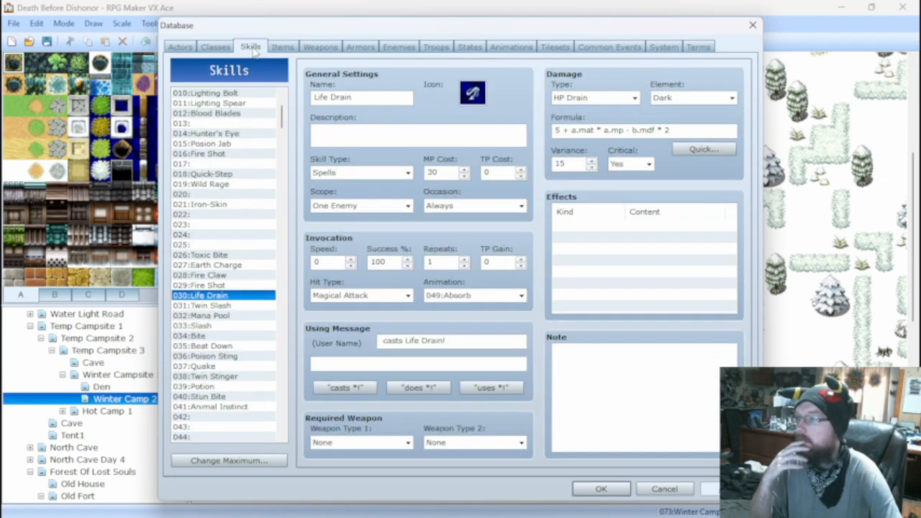
click(205, 336)
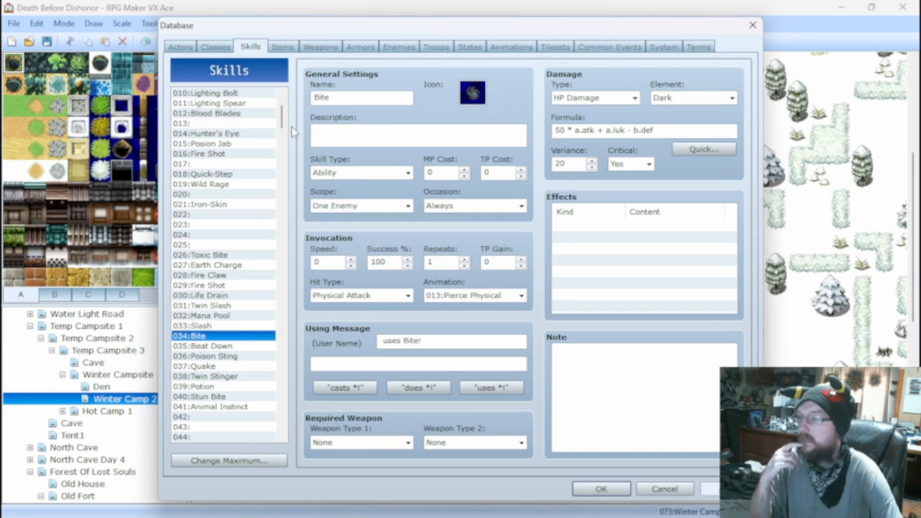
click(237, 256)
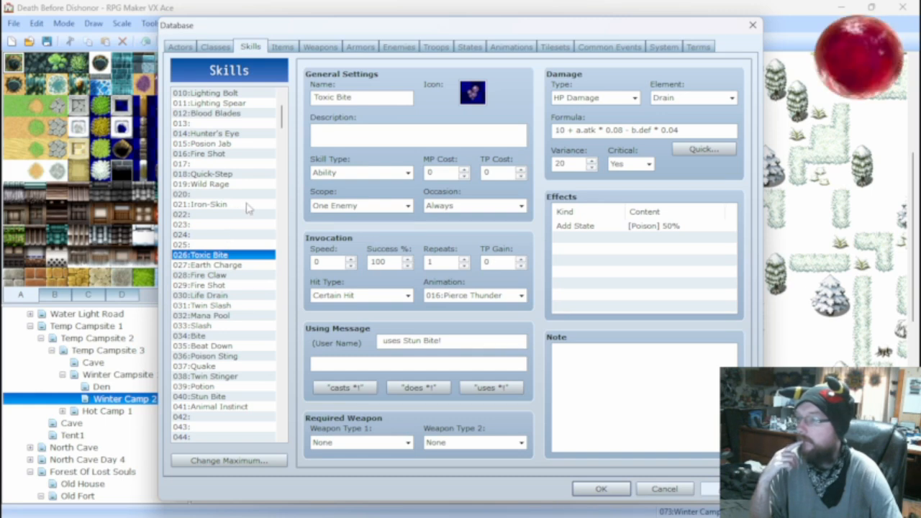
click(227, 357)
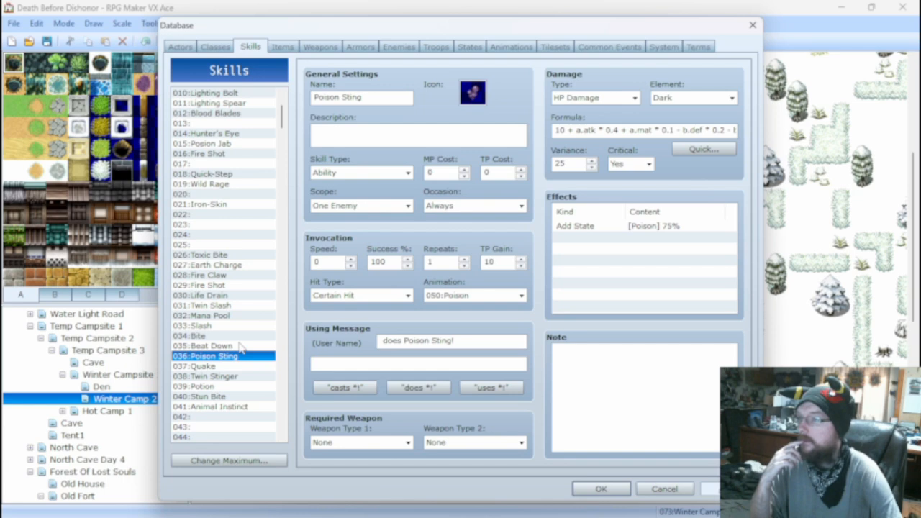
click(215, 255)
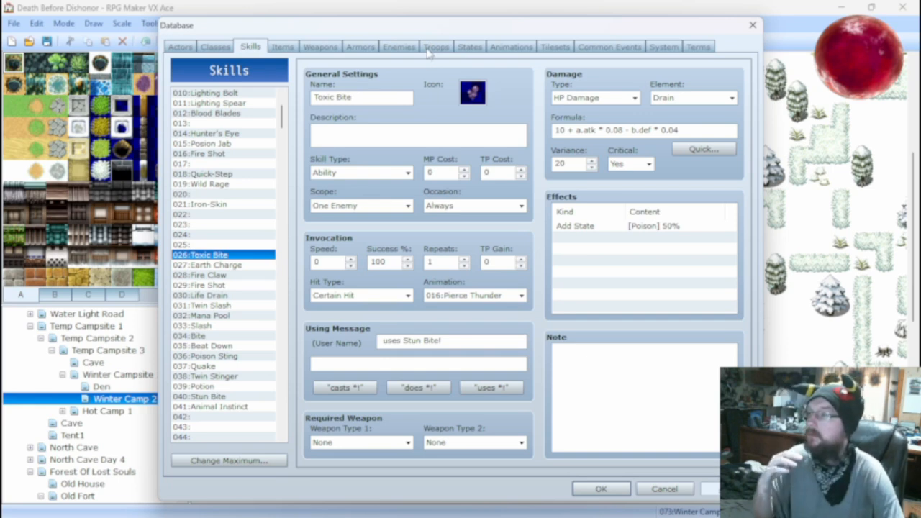
click(214, 47)
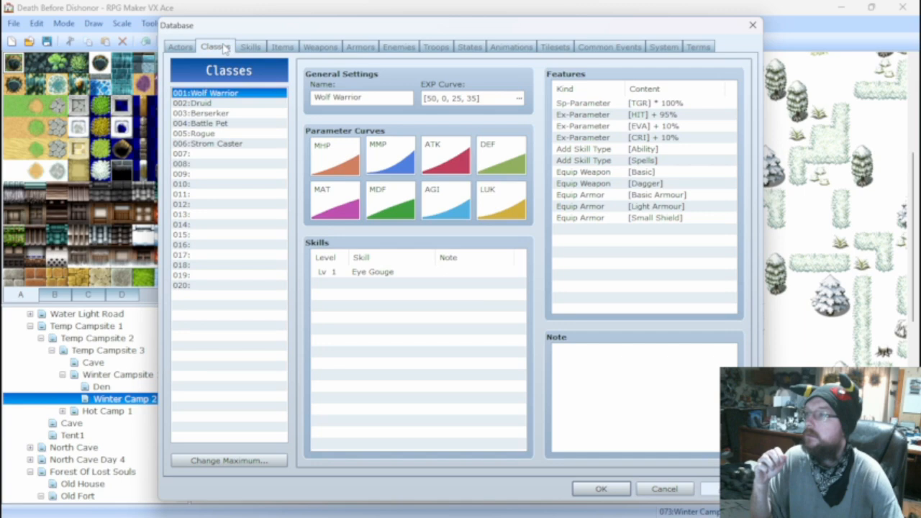
click(251, 47)
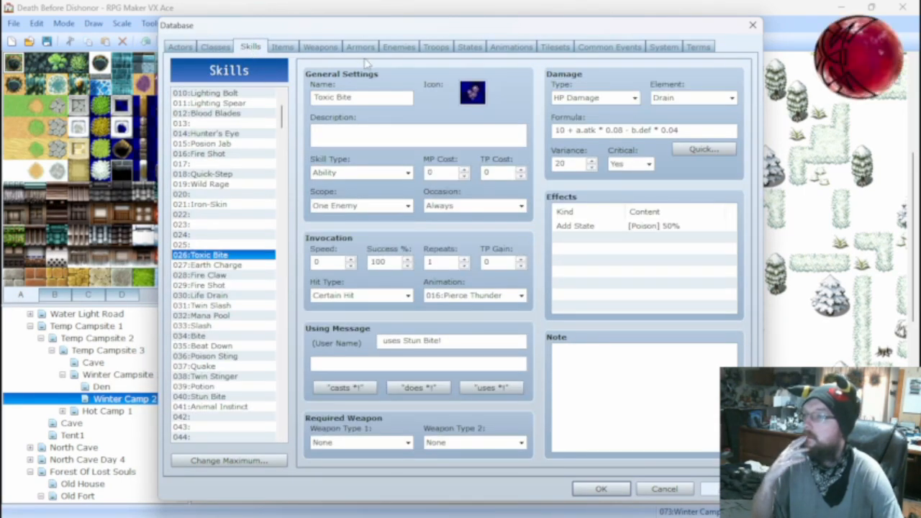
scroll(241, 155, up, 3)
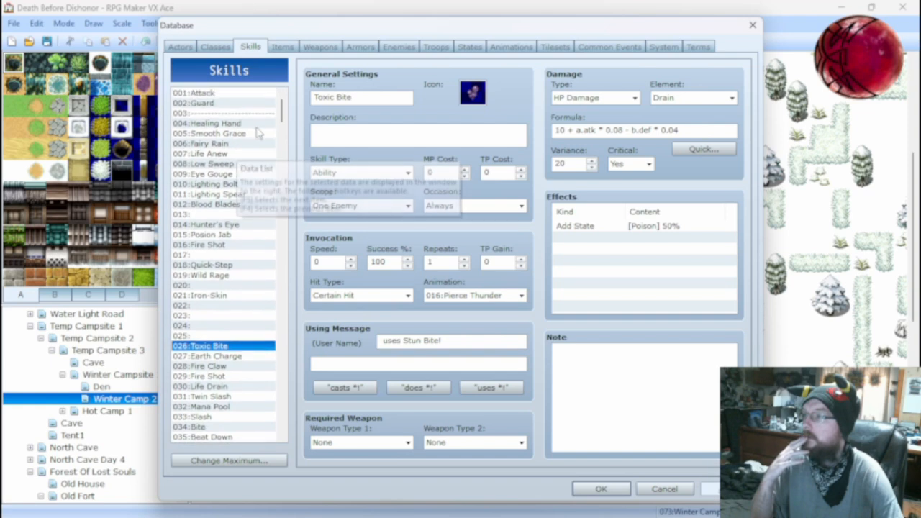
Check the Dweller troop's enemy lineup and battle event, and open the item database.
click(435, 47)
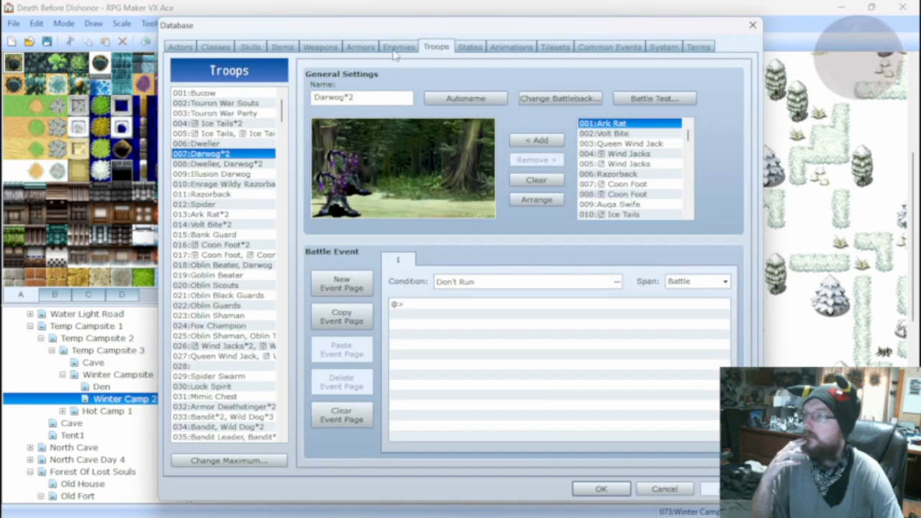
click(220, 144)
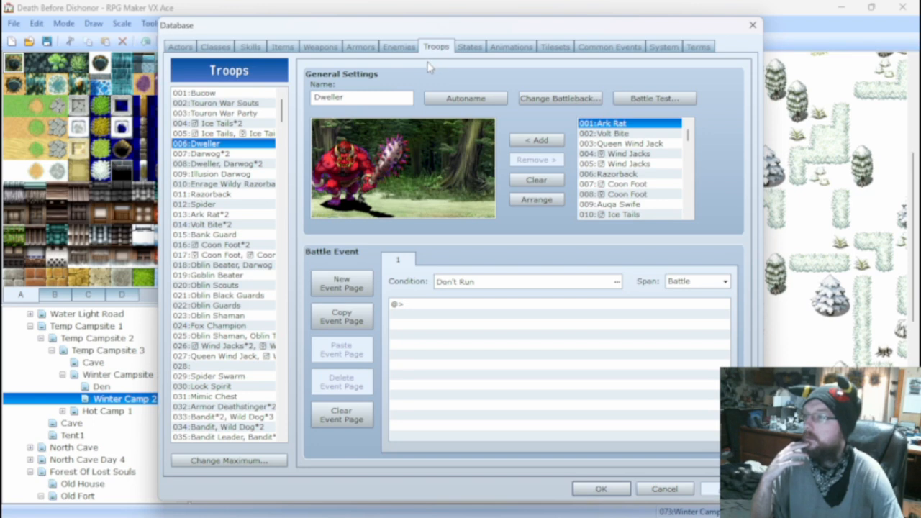
click(282, 47)
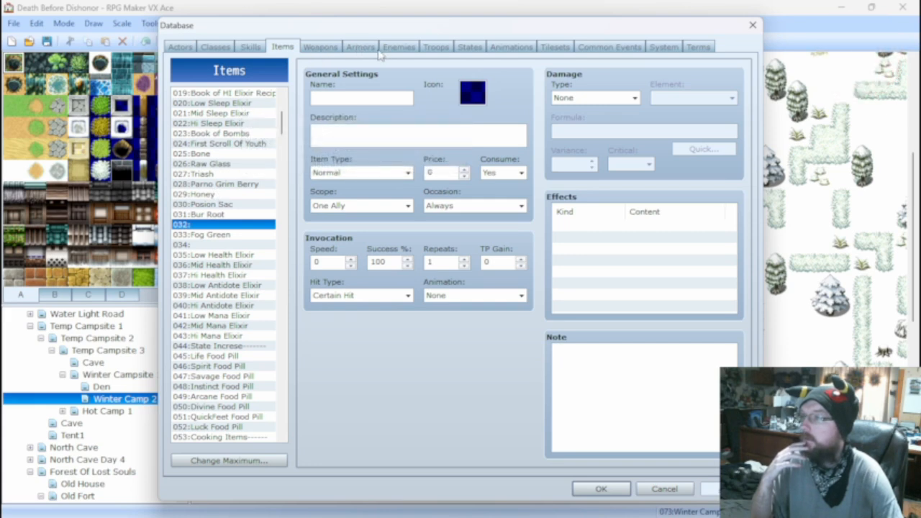
Review the Razorback enemy's stats and action patterns, and look through the Bucow, Touron War Souts and Touron War Party troops.
click(396, 47)
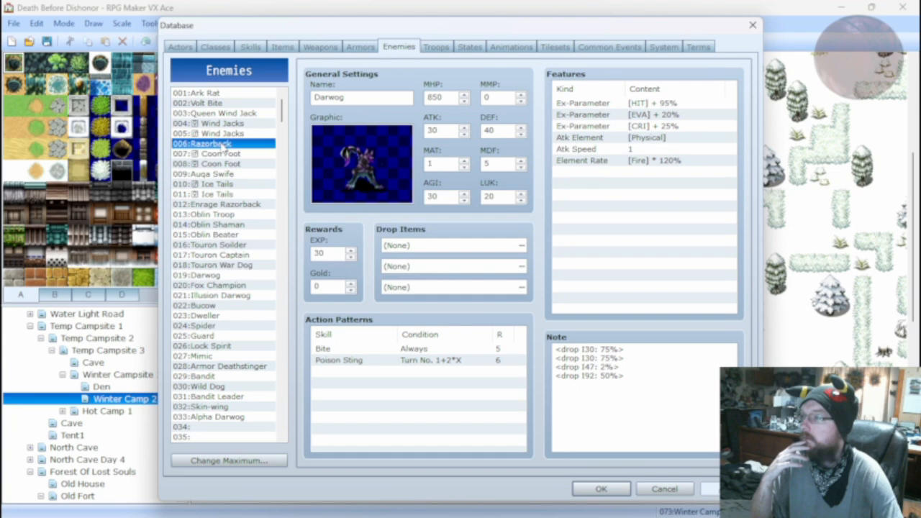
click(223, 144)
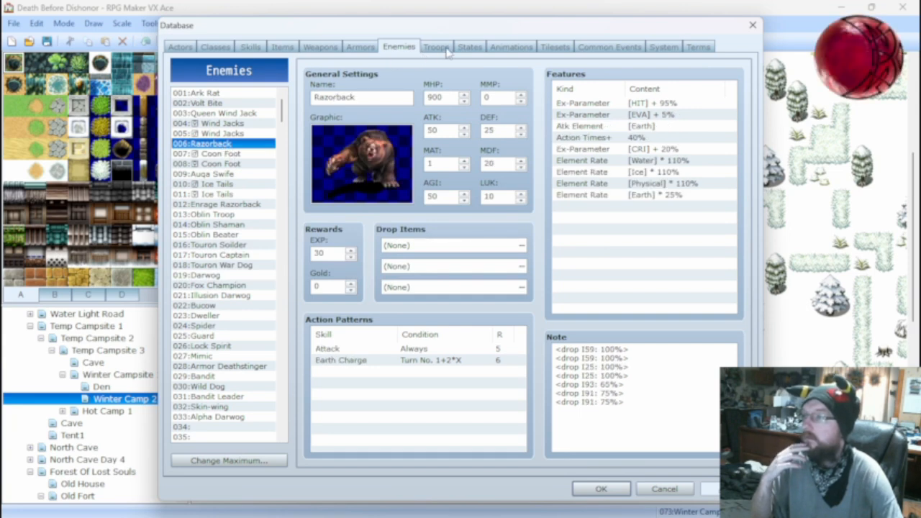
click(438, 48)
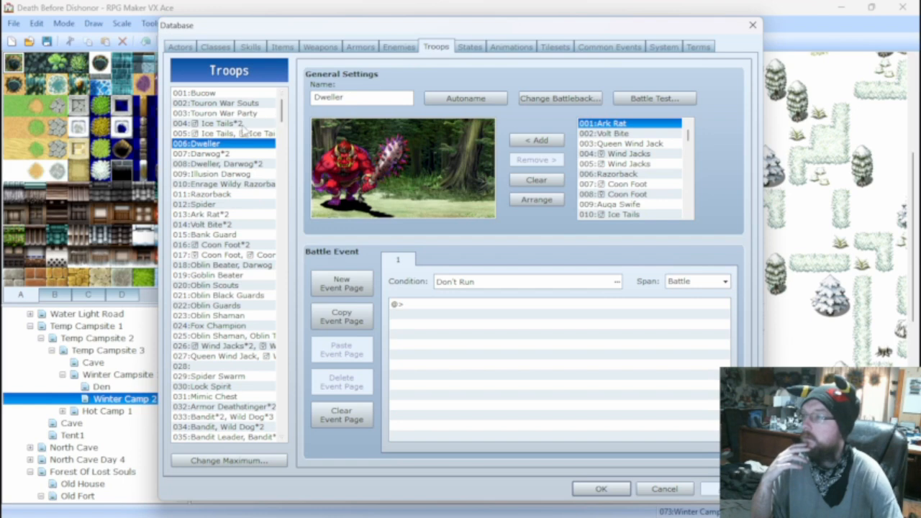
click(223, 94)
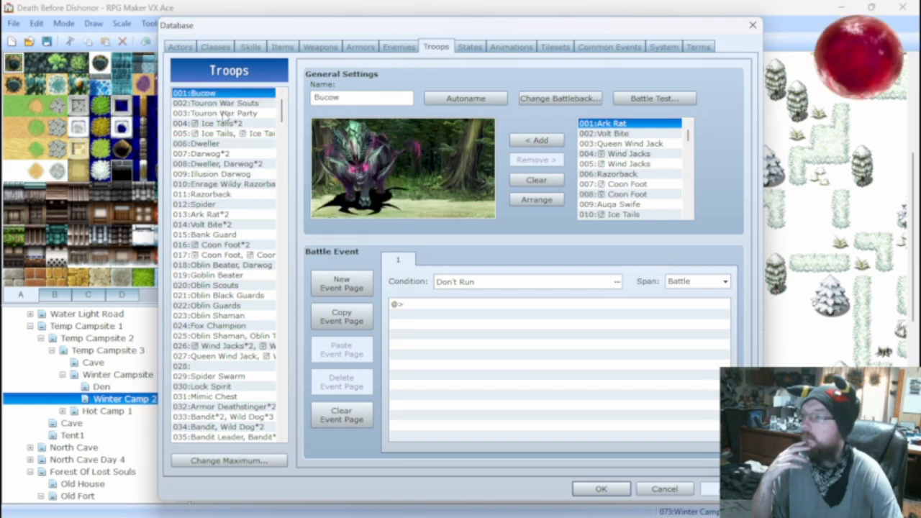
click(225, 105)
click(226, 113)
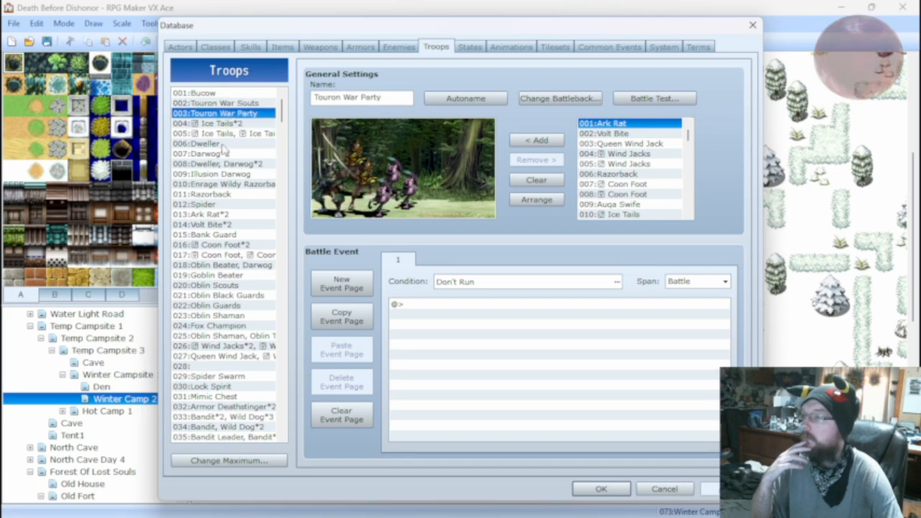
Battle test the Enrage Wildy Razorback troop with the level 25 actor, and close the test window.
click(225, 184)
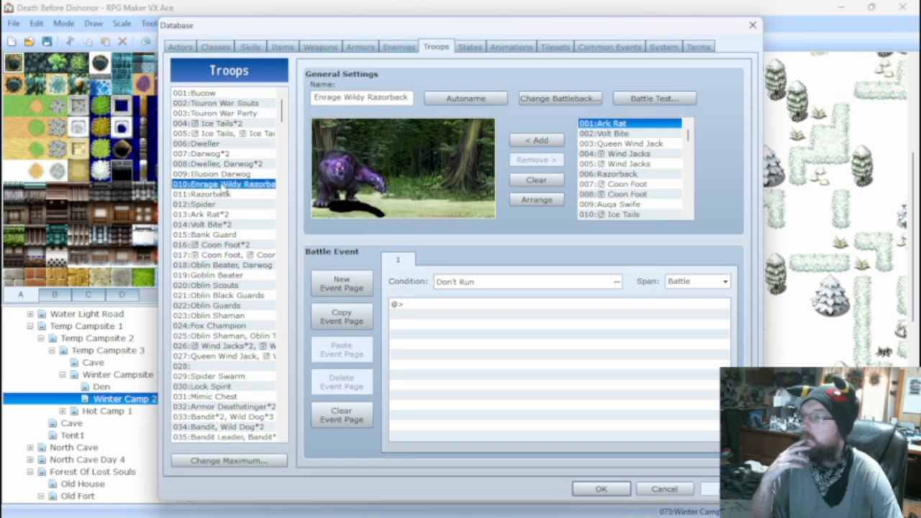
click(639, 100)
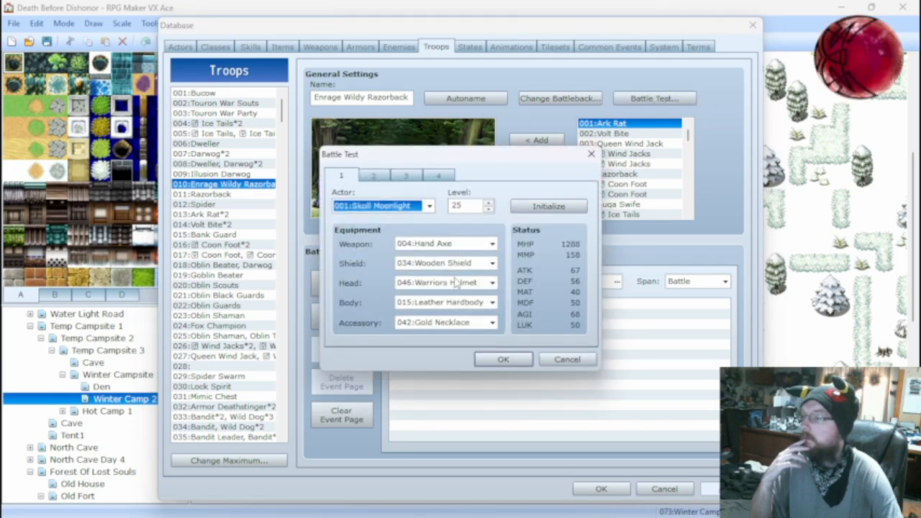
click(506, 362)
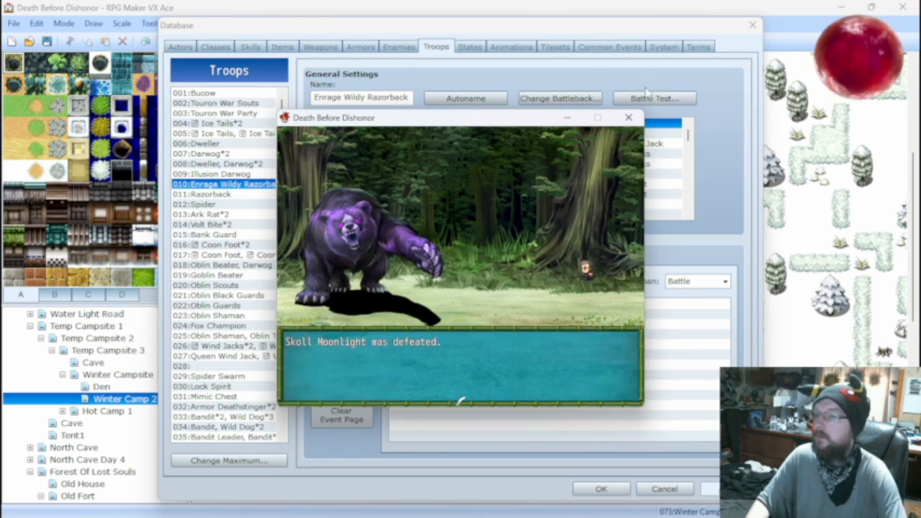
click(628, 117)
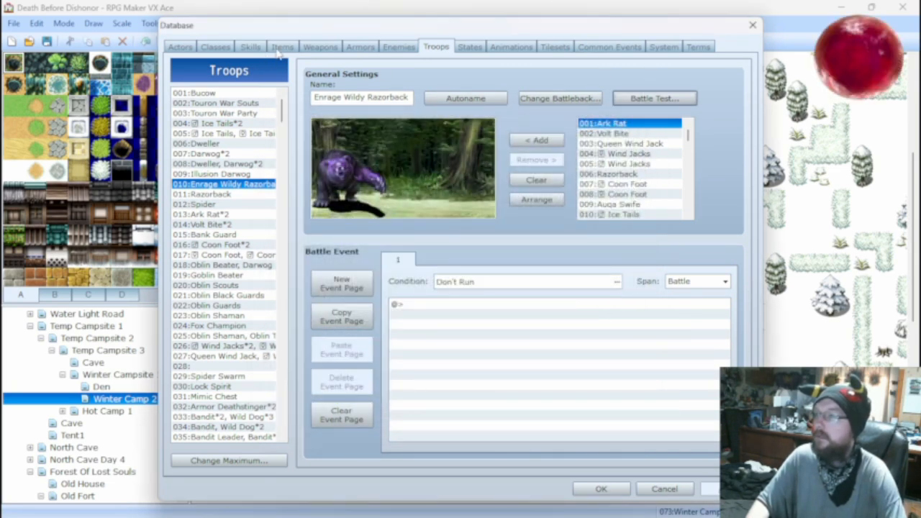
Compare the Razorback and Enrage Razorback enemies' stats and actions with the damage formula of the Earth Charge skill.
click(398, 48)
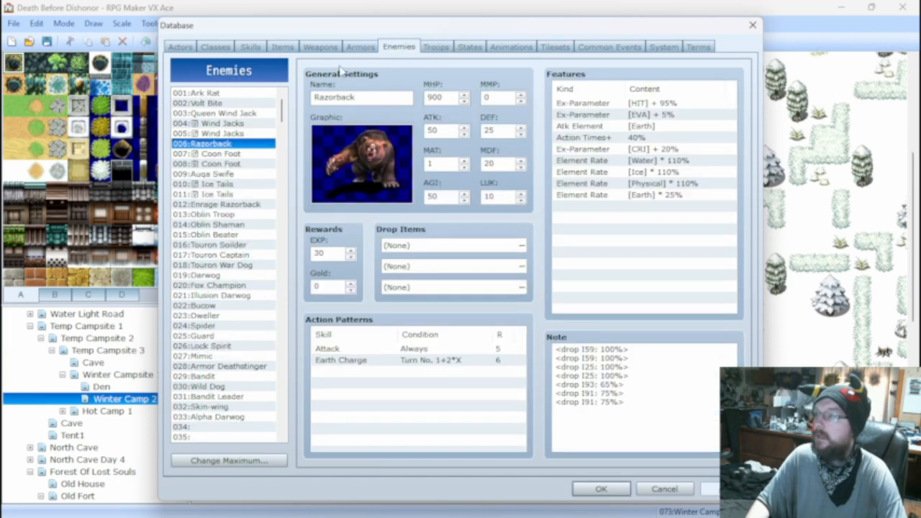
click(250, 47)
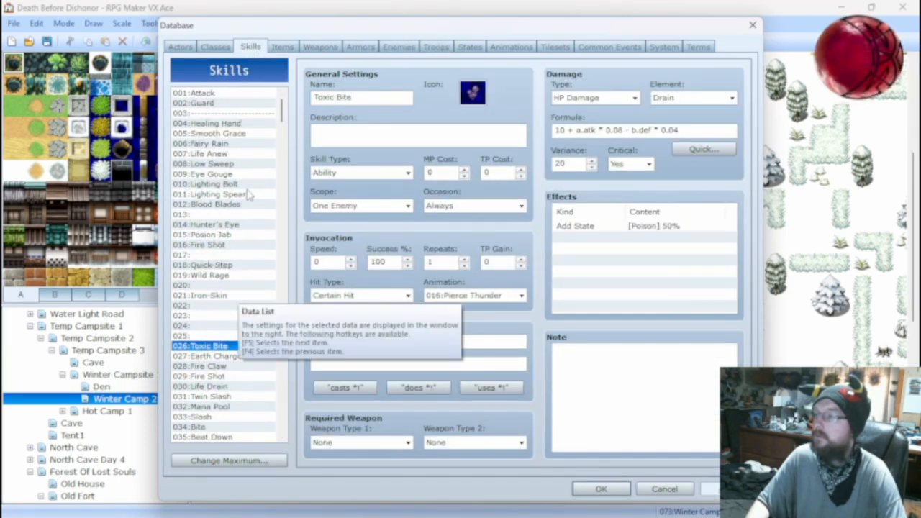
click(395, 49)
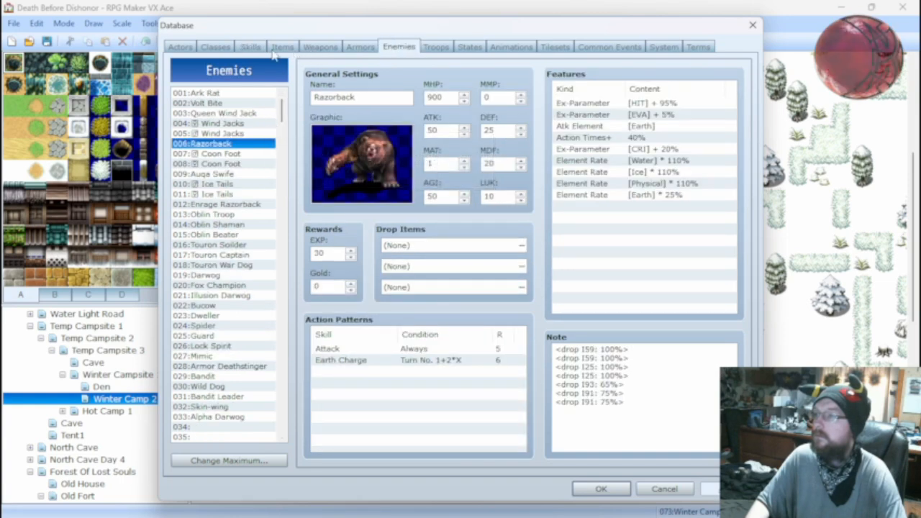
click(251, 47)
click(216, 356)
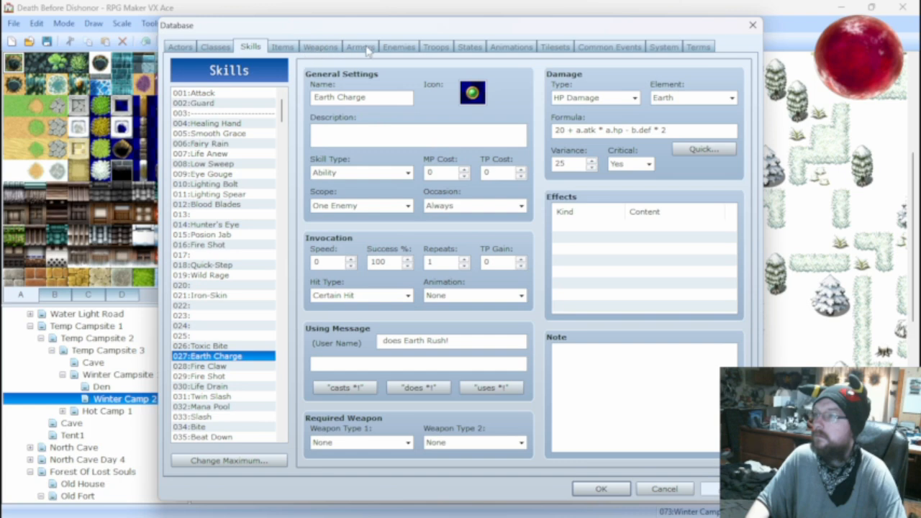
click(394, 48)
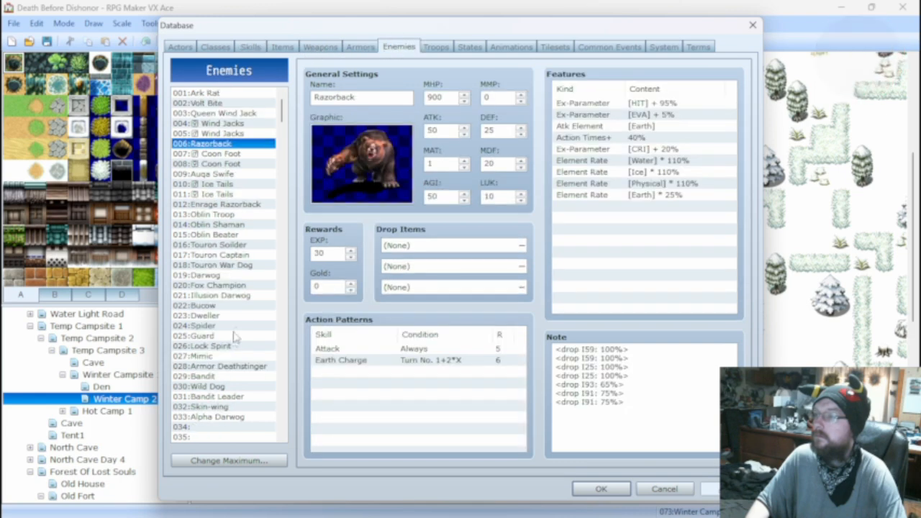
click(225, 205)
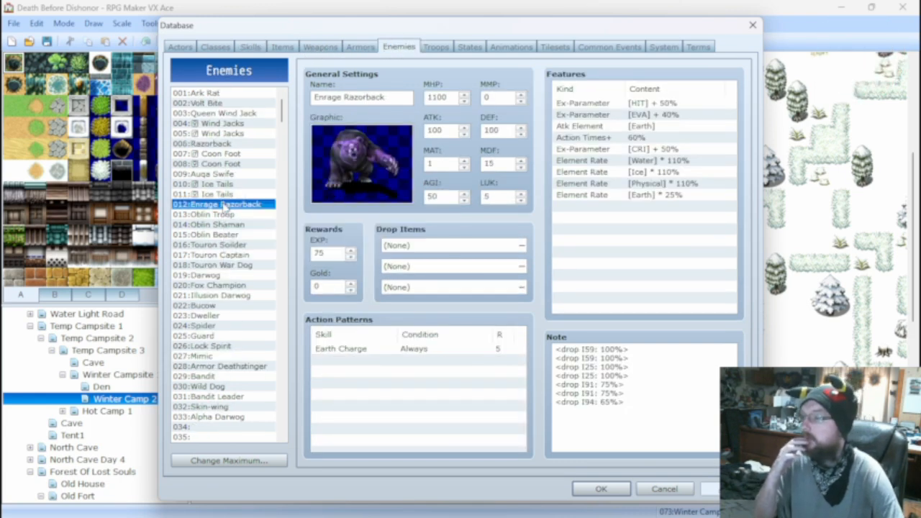
Change the Earth Charge skill's damage formula to 20 * a.atk + a.hp - b.def * 2.
click(251, 47)
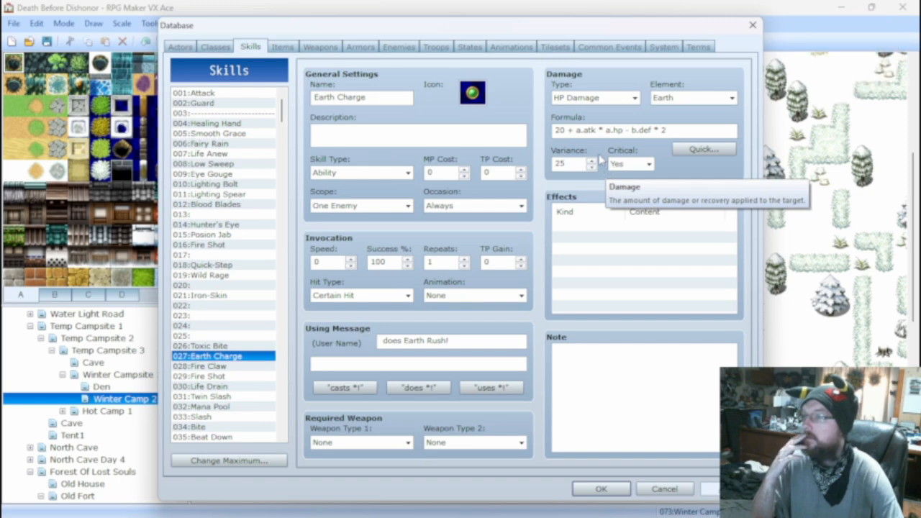
double_click(602, 131)
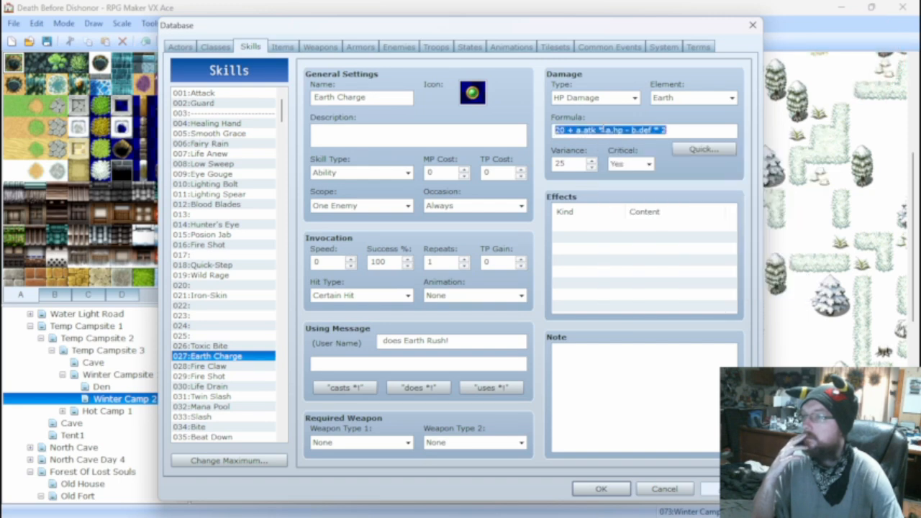
text(=)
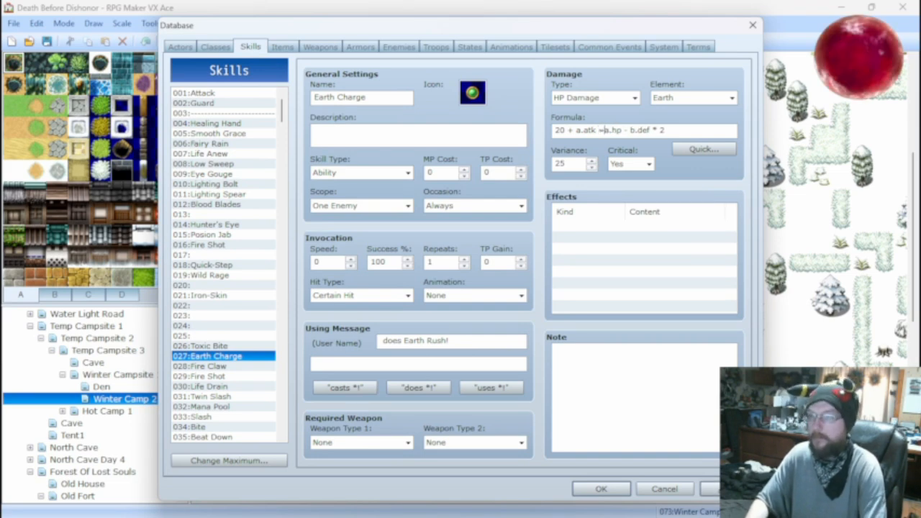
text(+)
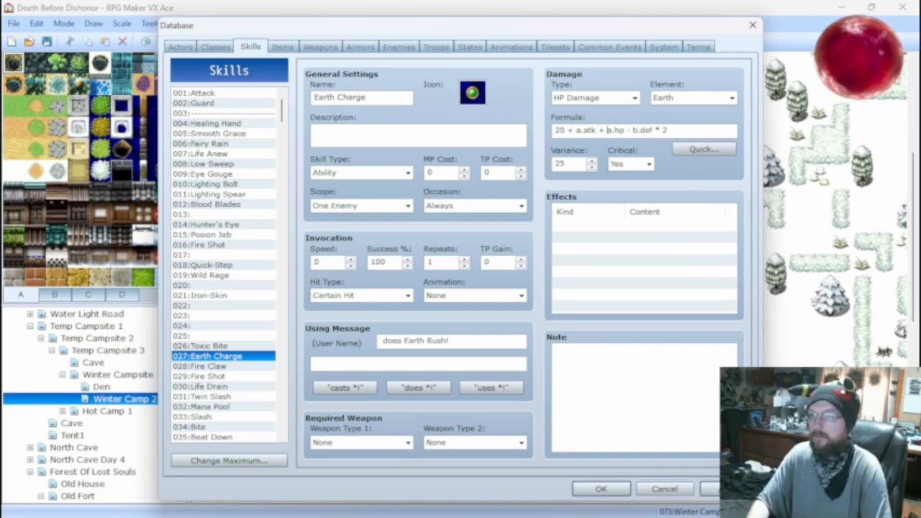
key(BackSpace)
key(BackSpace)
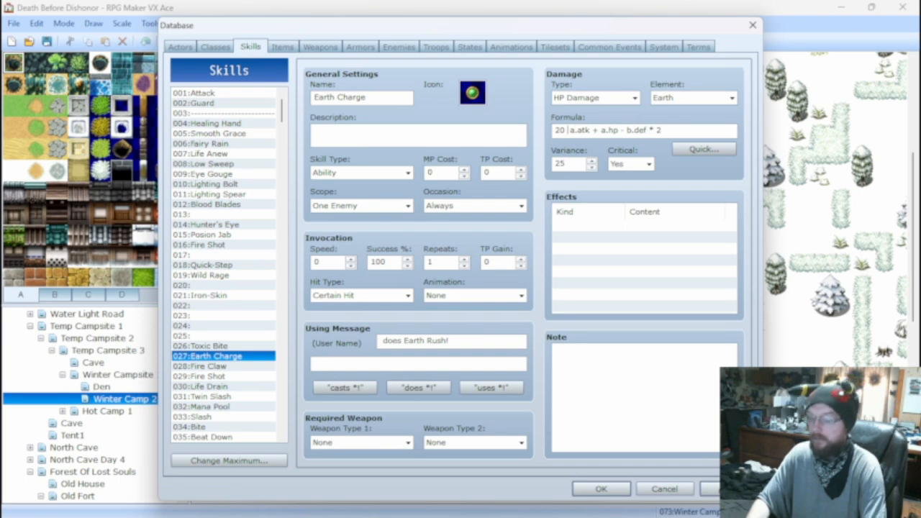
text(*)
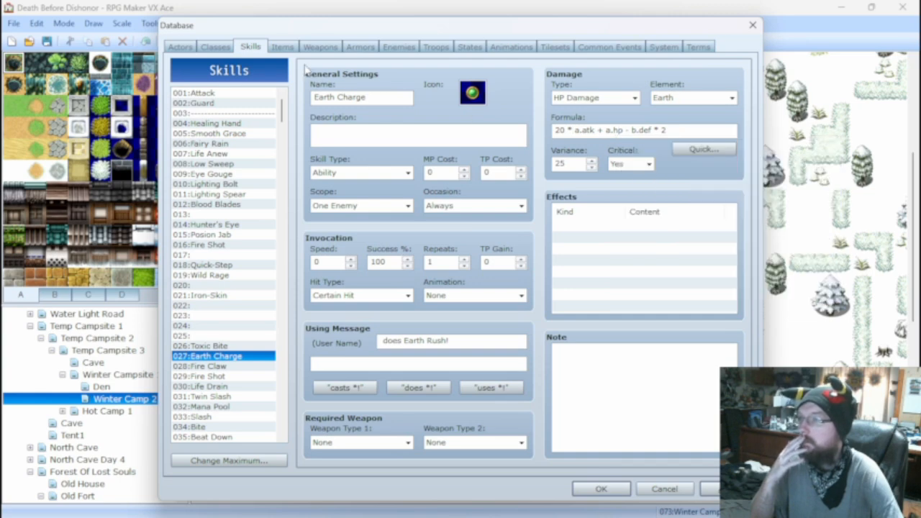
Add a Recover HP effect of 0% and -50 points to the Earth Charge skill.
click(591, 228)
right_click(593, 227)
click(602, 234)
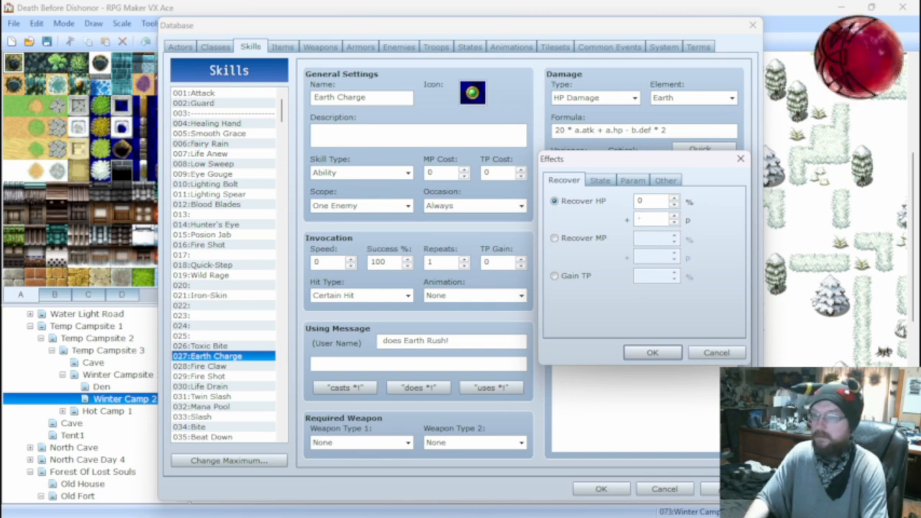
text(50)
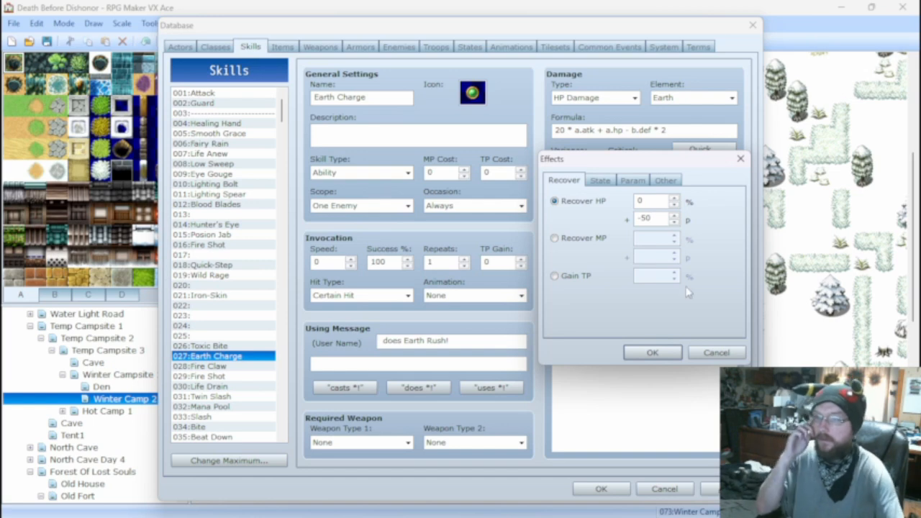
click(652, 352)
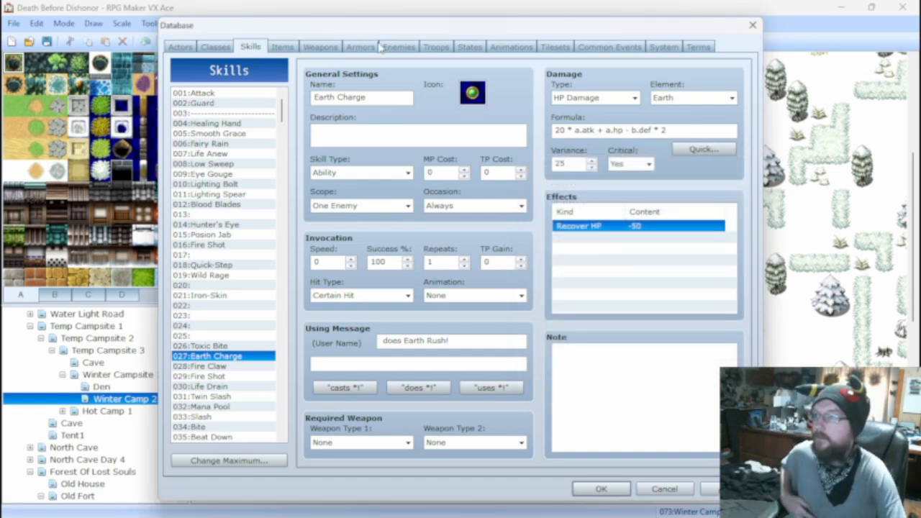
Battle test the Enrage Wildy Razorback troop again, attack Enrage Razorback with the actor, and close the test window.
click(405, 47)
click(440, 47)
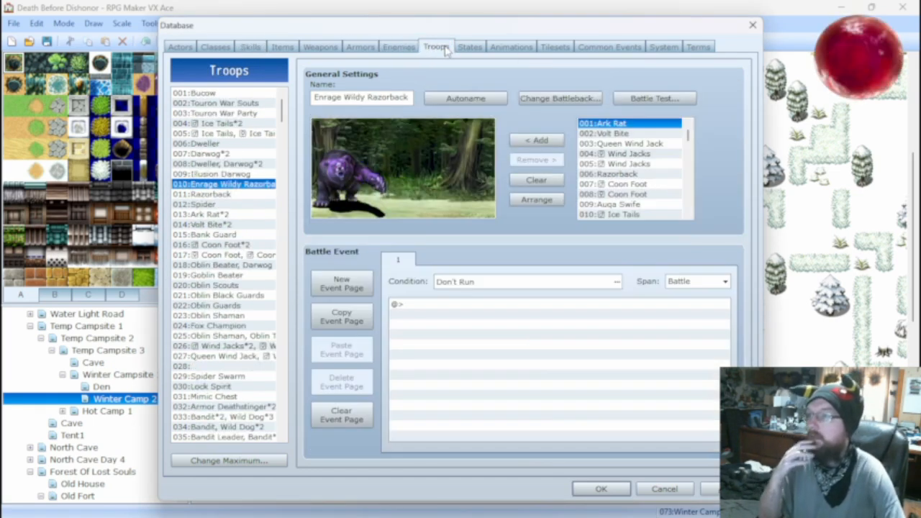
click(399, 48)
click(437, 47)
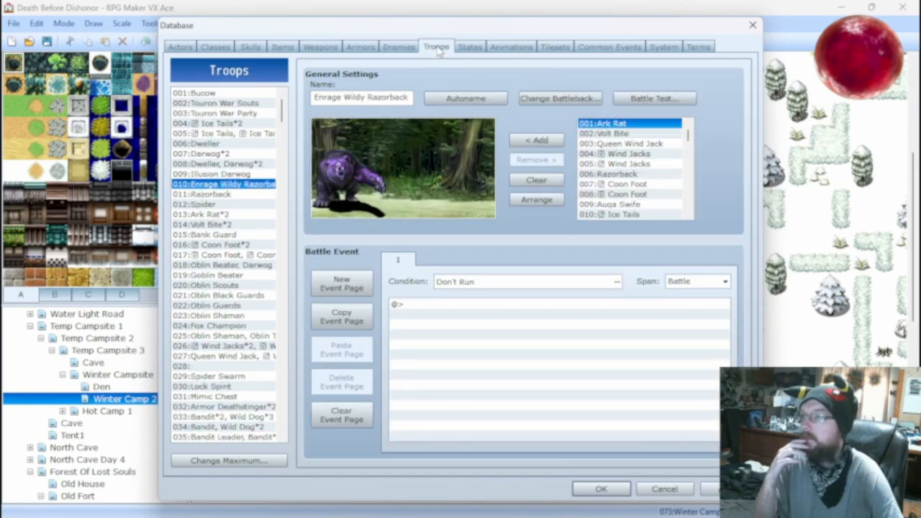
click(654, 98)
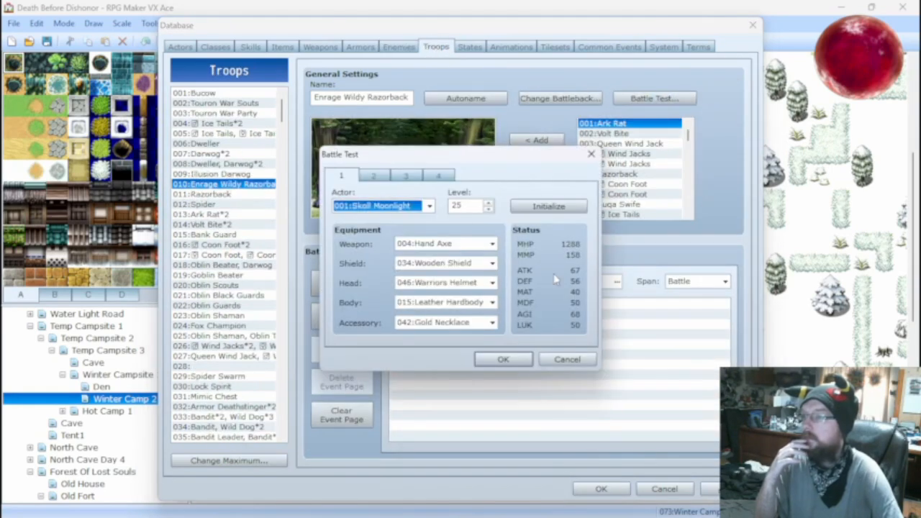
click(512, 357)
key(Return)
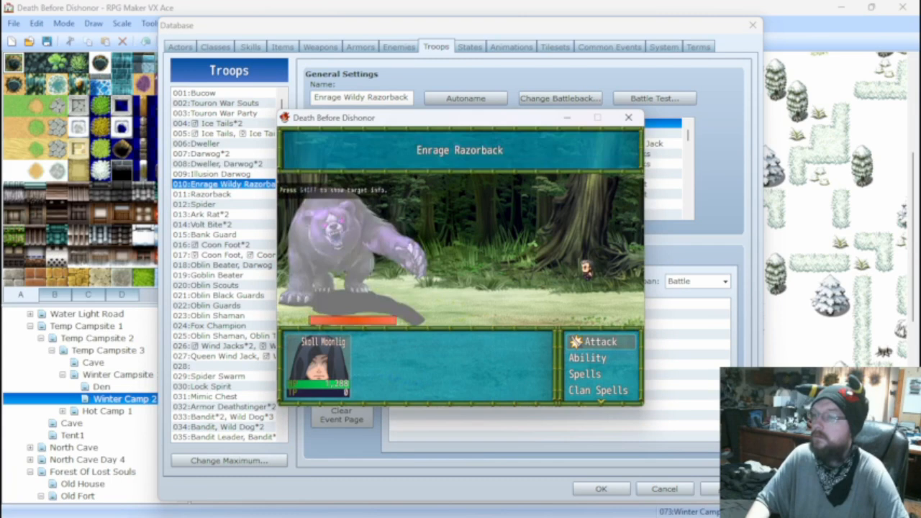
key(Return)
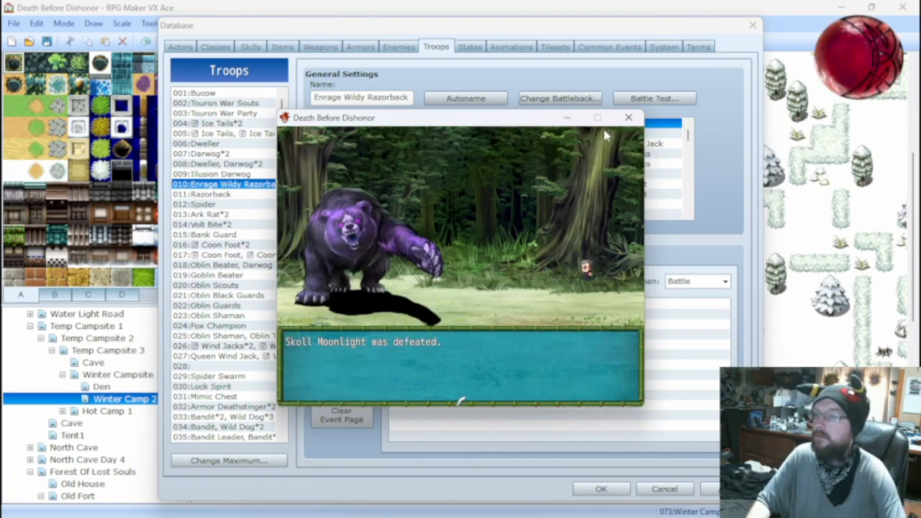
click(628, 118)
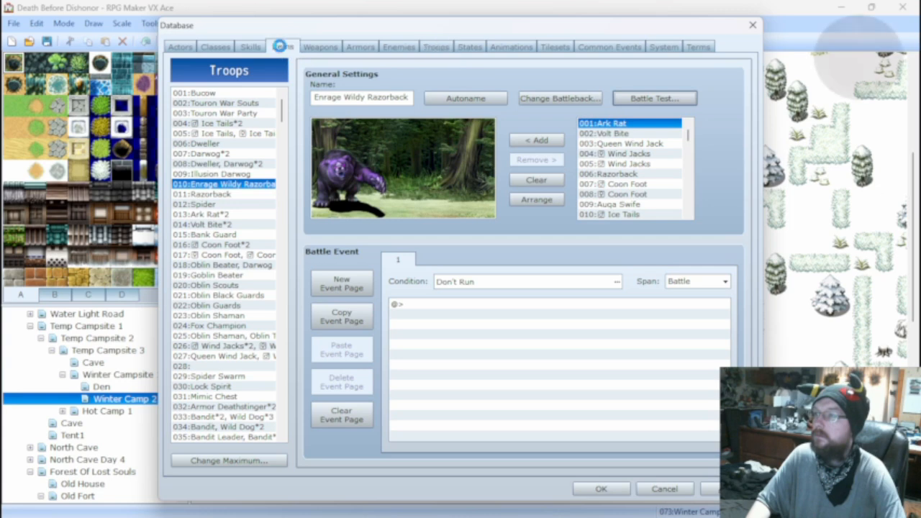
Delete the Recover HP effect from the Earth Charge skill, and look through its damage types while keeping HP Damage.
click(282, 47)
click(265, 47)
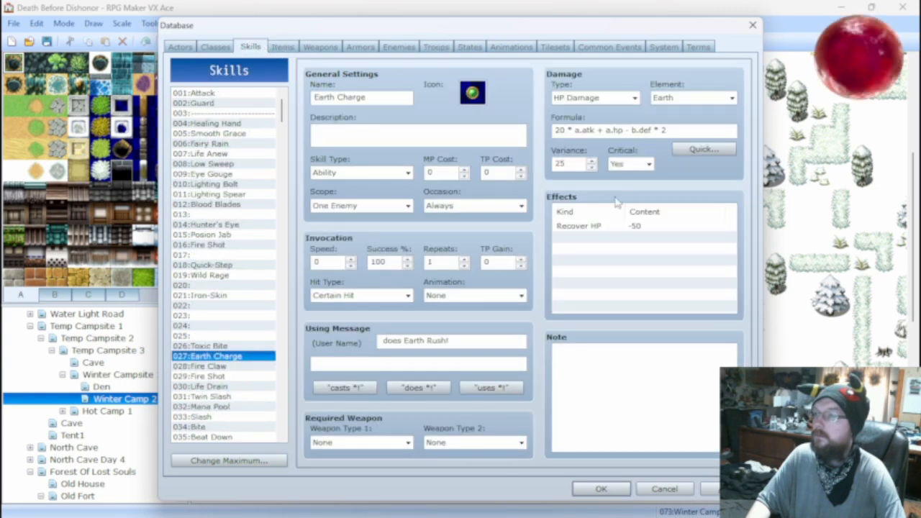
click(587, 227)
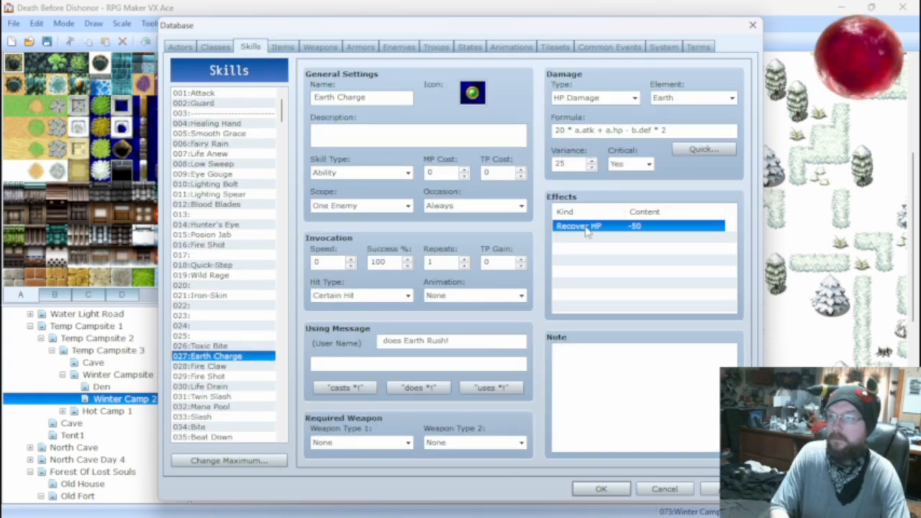
key(Delete)
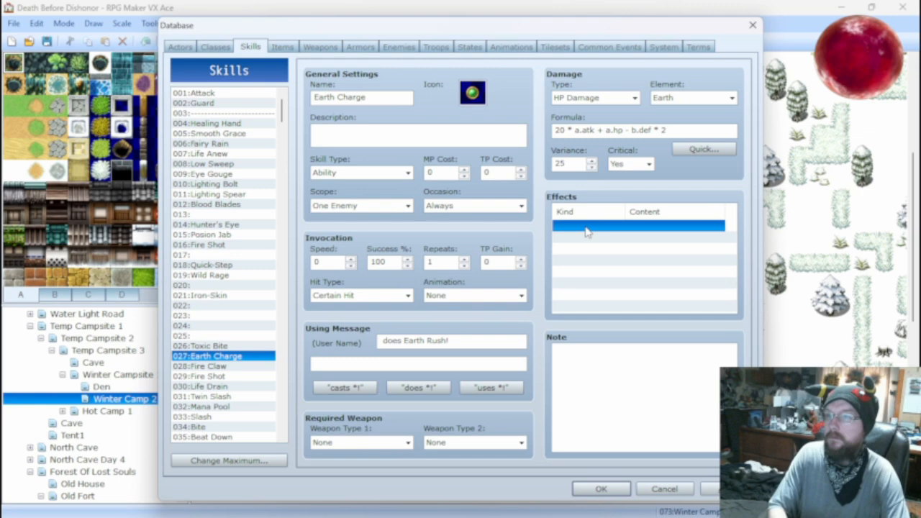
click(594, 98)
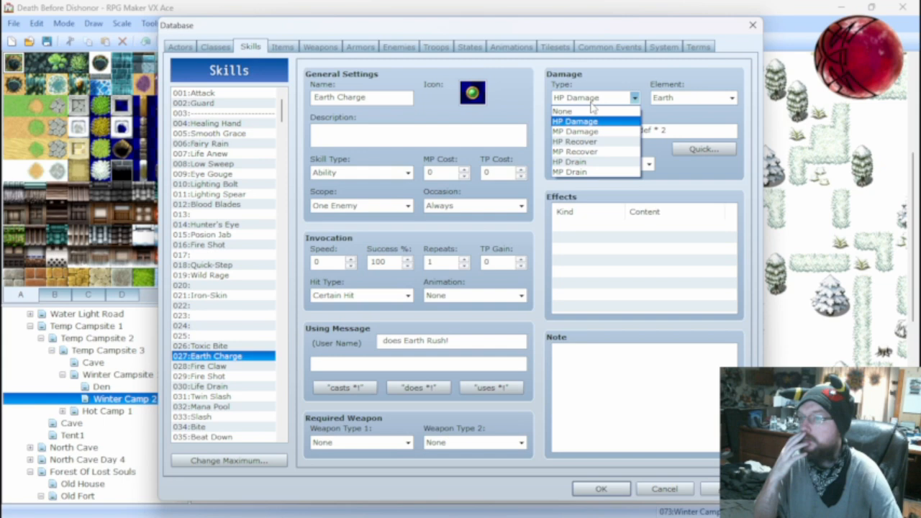
click(591, 102)
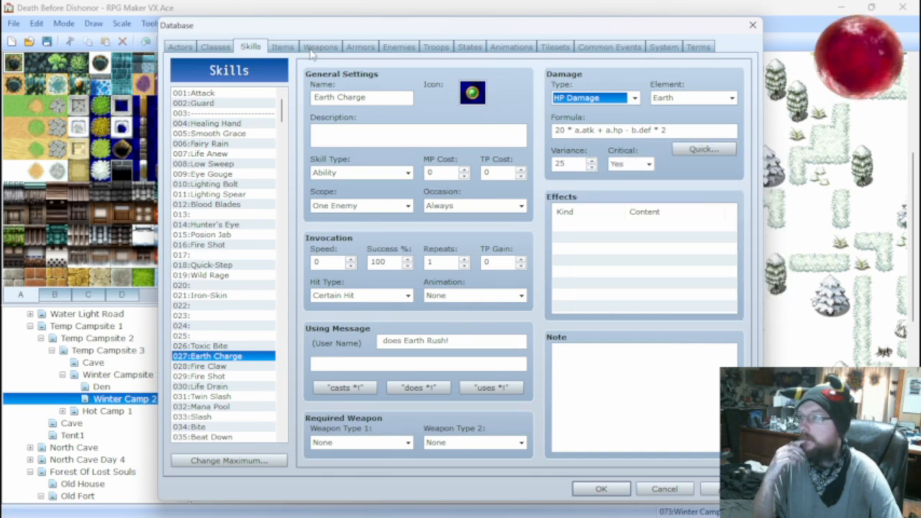
Compare the stats, features and action patterns of the Razorback and Enrage Razorback enemies.
click(399, 48)
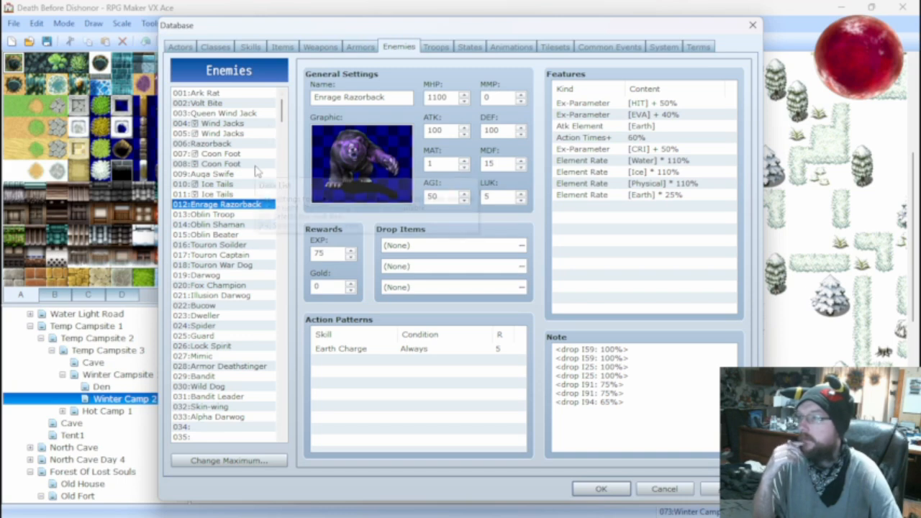
click(216, 144)
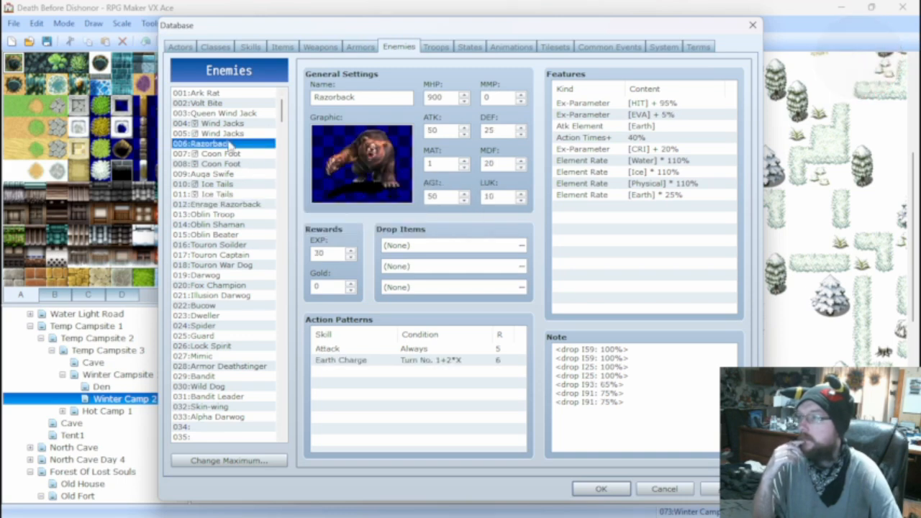
click(240, 205)
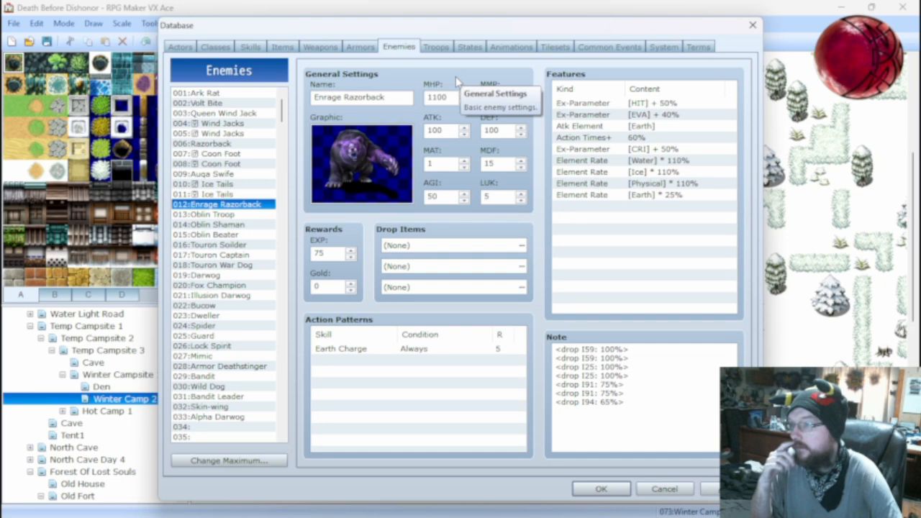
click(237, 144)
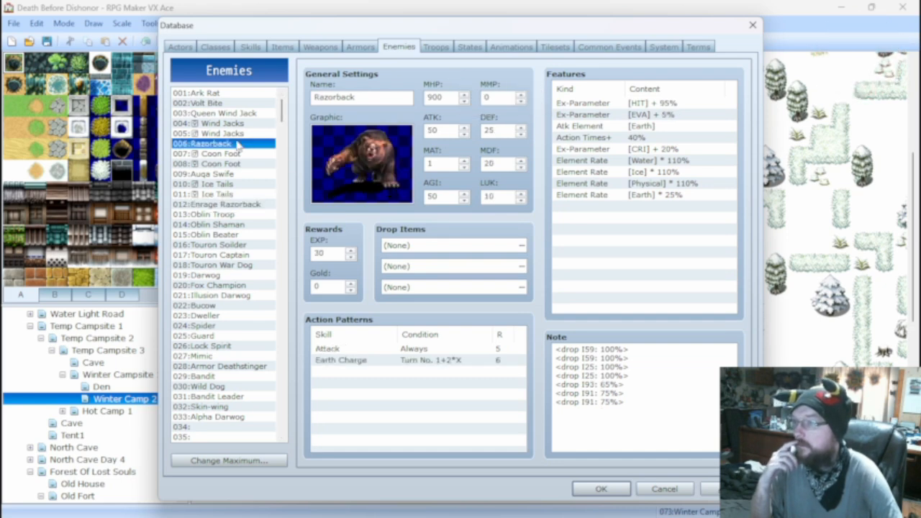
click(242, 205)
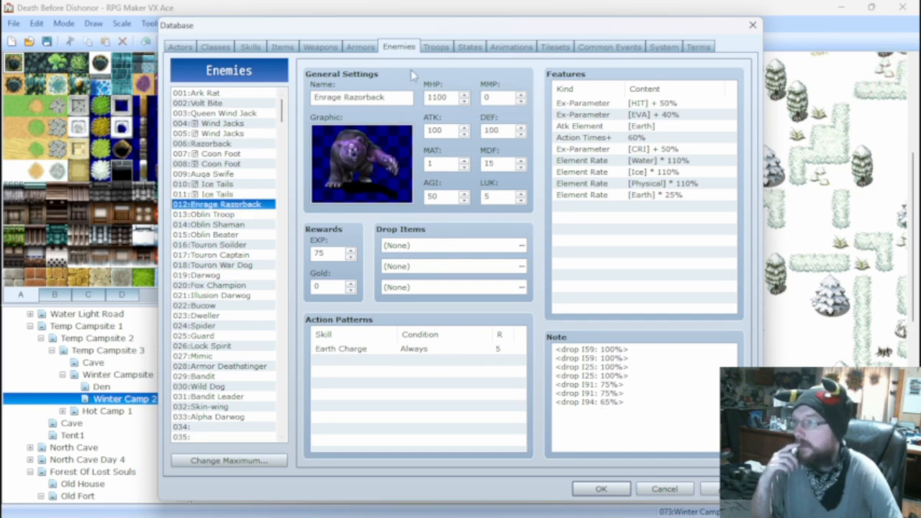
click(433, 49)
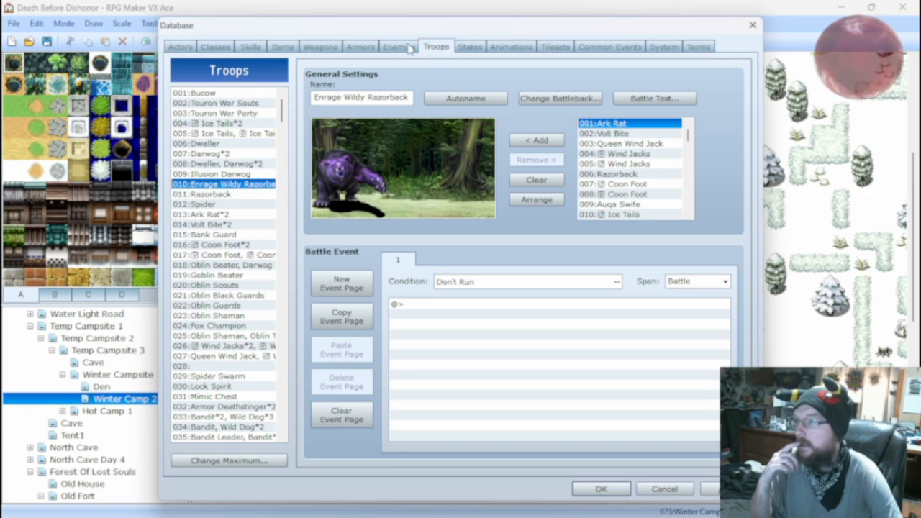
Remove the leading multiplier from the Earth Charge skill's damage formula, leaving a.atk + a.hp - b.def * 2.
click(249, 47)
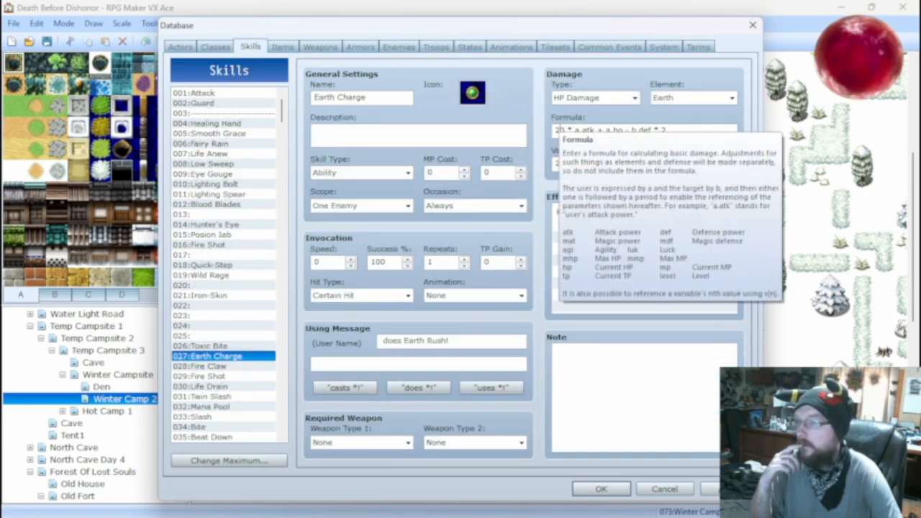
double_click(559, 129)
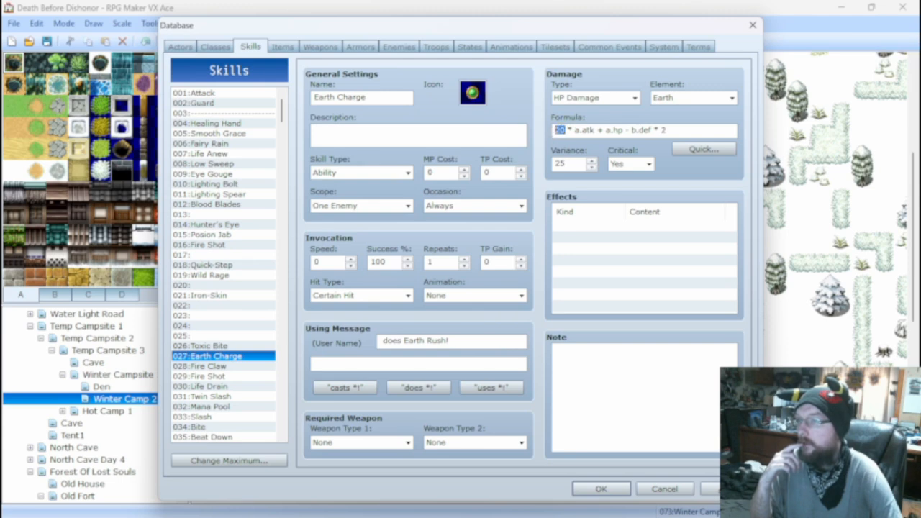
text(10)
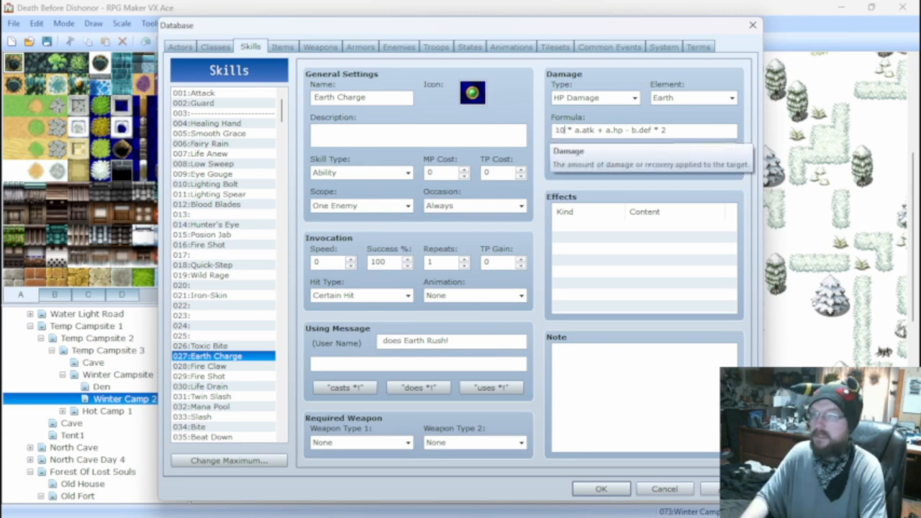
click(570, 131)
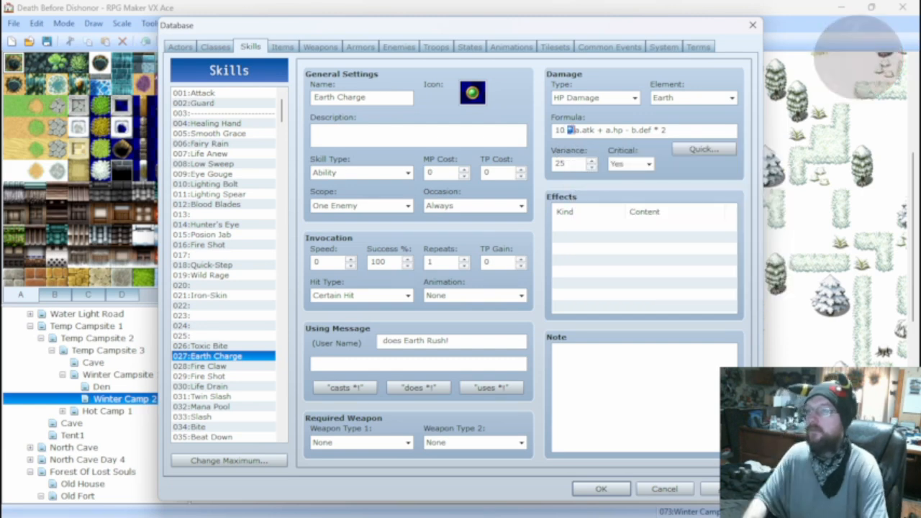
key(BackSpace)
key(BackSpace)
key(BackSpace)
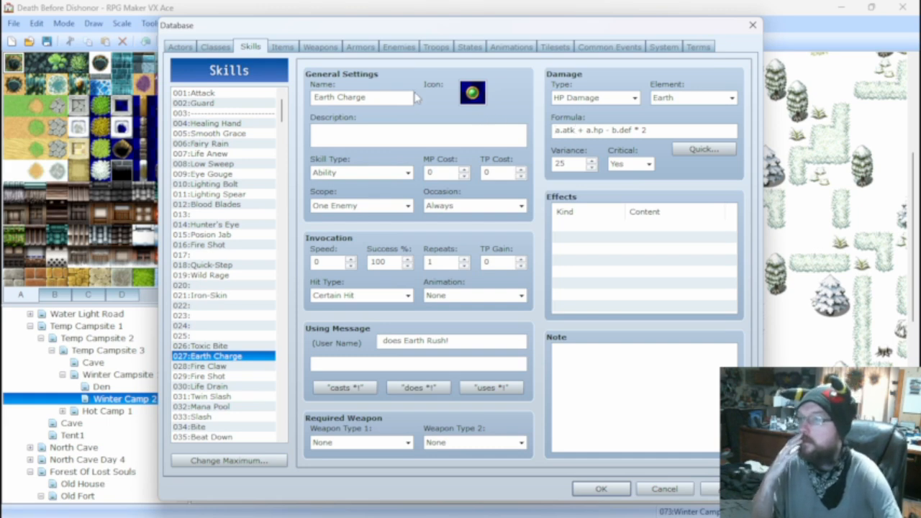
Remove the attack term from the Earth Charge damage formula, leaving a.hp - b.def * 2.
click(397, 46)
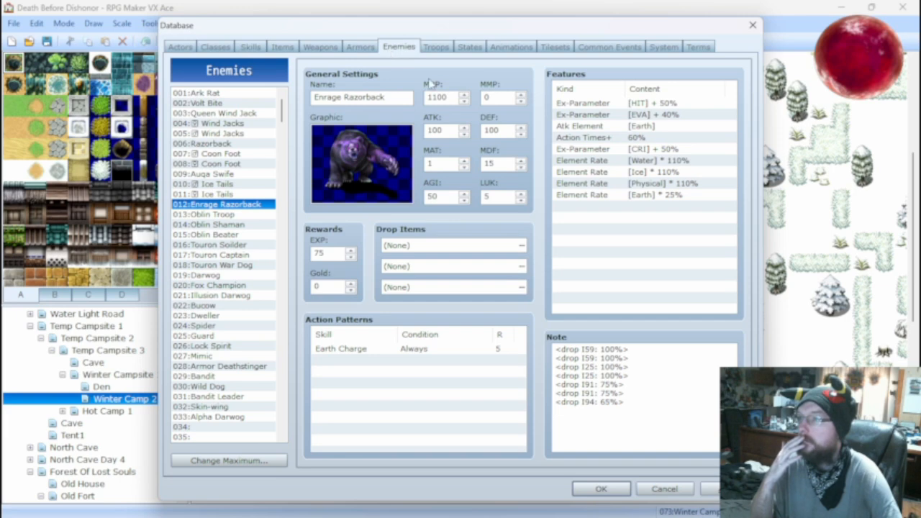
click(262, 49)
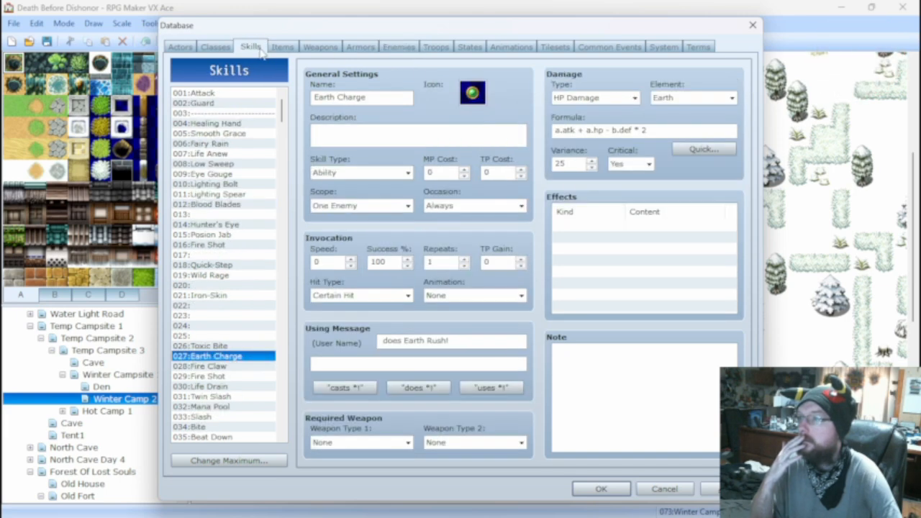
click(584, 130)
double_click(584, 130)
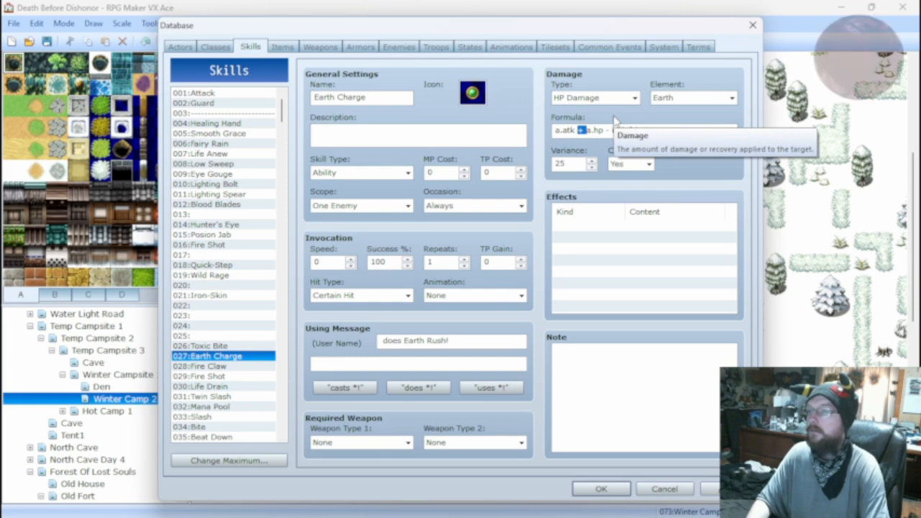
key(BackSpace)
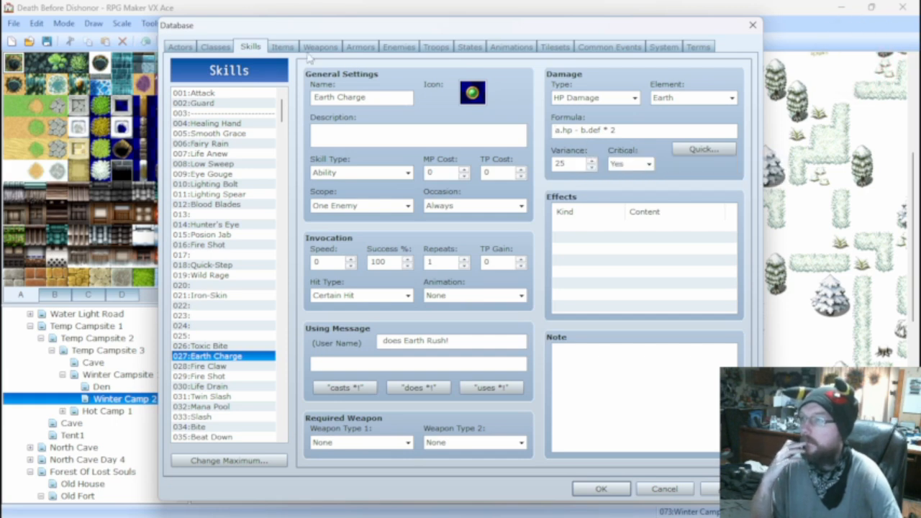
Battle test the Enrage Wildy Razorback troop with the current actor setup, attack once, and close the test window.
click(400, 49)
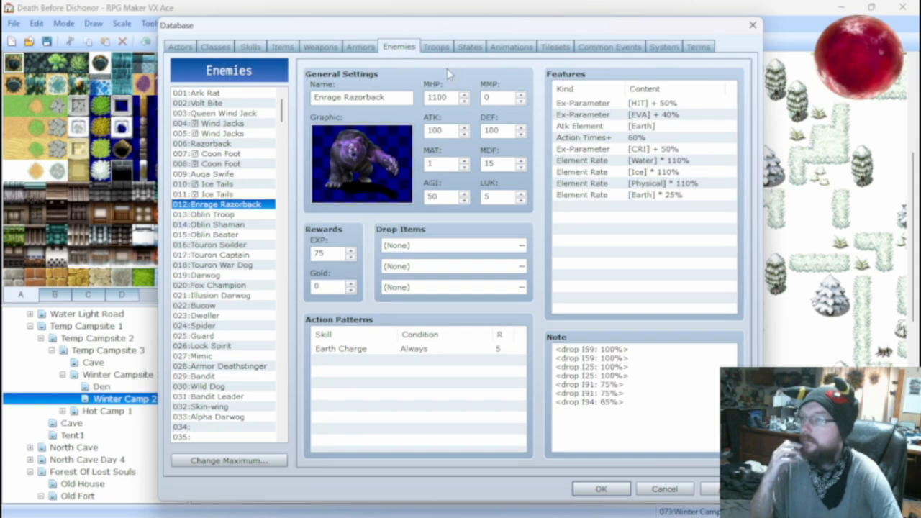
click(436, 47)
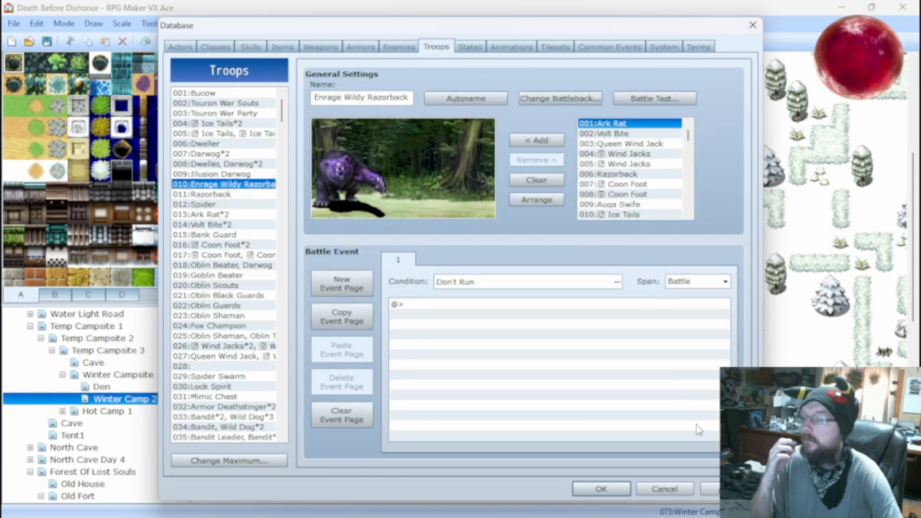
click(654, 98)
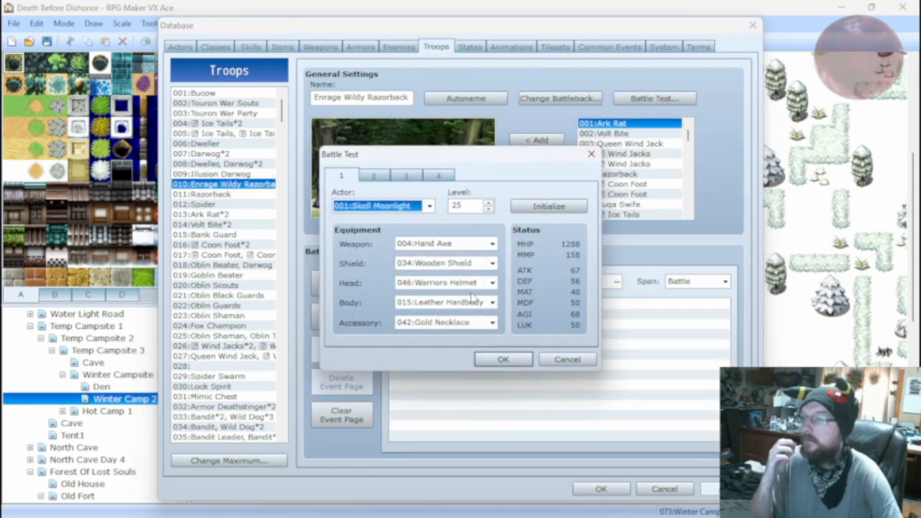
click(502, 360)
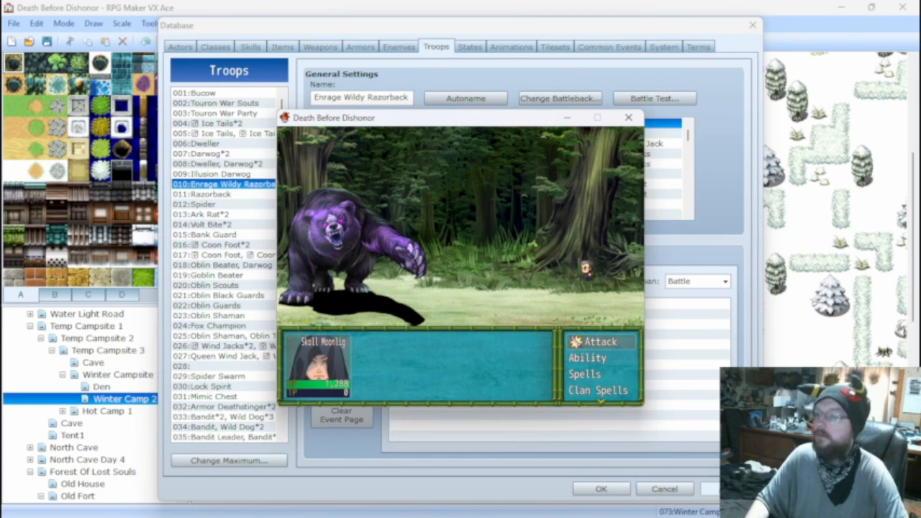
key(Return)
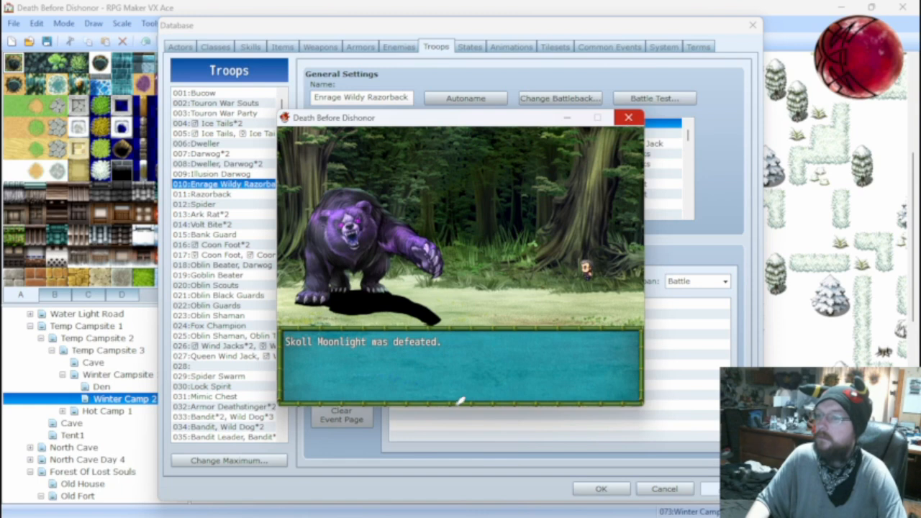
click(628, 118)
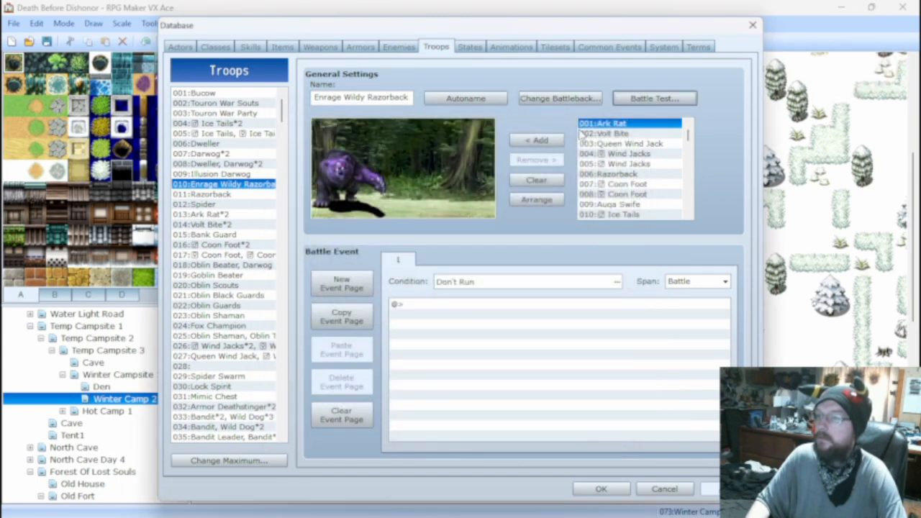
Equip the battle test actor with Sword of the Fang, no shield, and Stone of Scales, keeping Warriors Helmet and Gold Necklace.
click(642, 103)
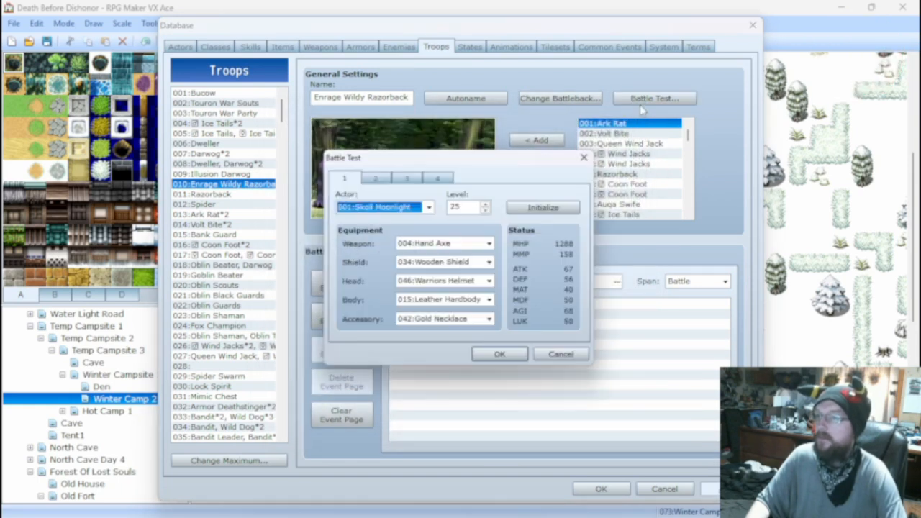
click(450, 244)
click(451, 267)
click(446, 264)
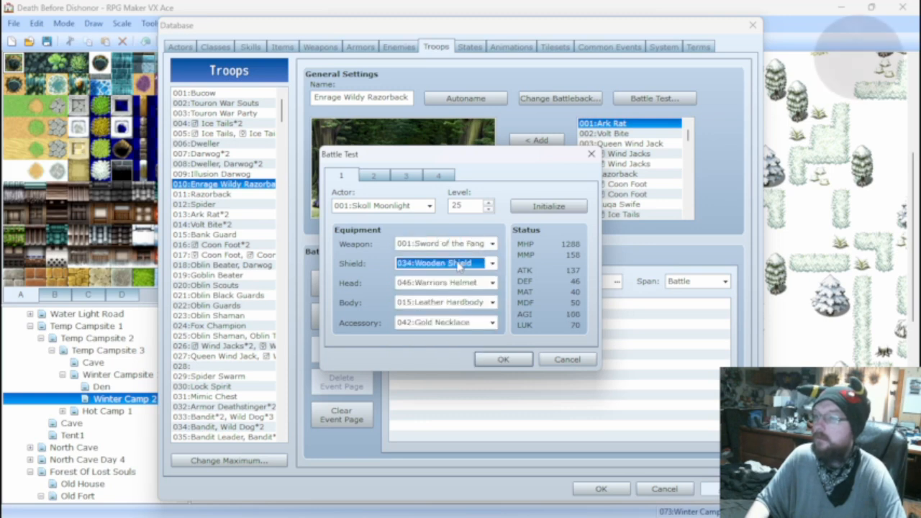
click(449, 276)
click(449, 282)
click(452, 283)
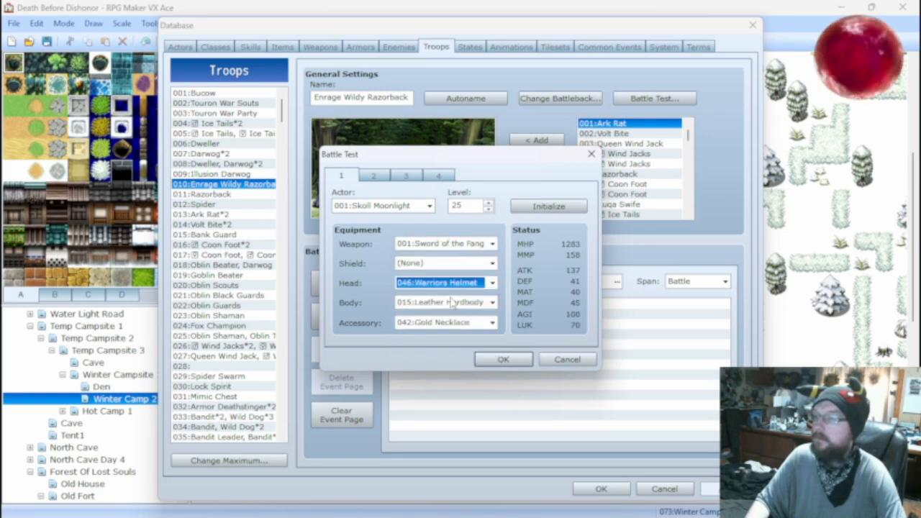
click(454, 303)
click(458, 336)
click(446, 322)
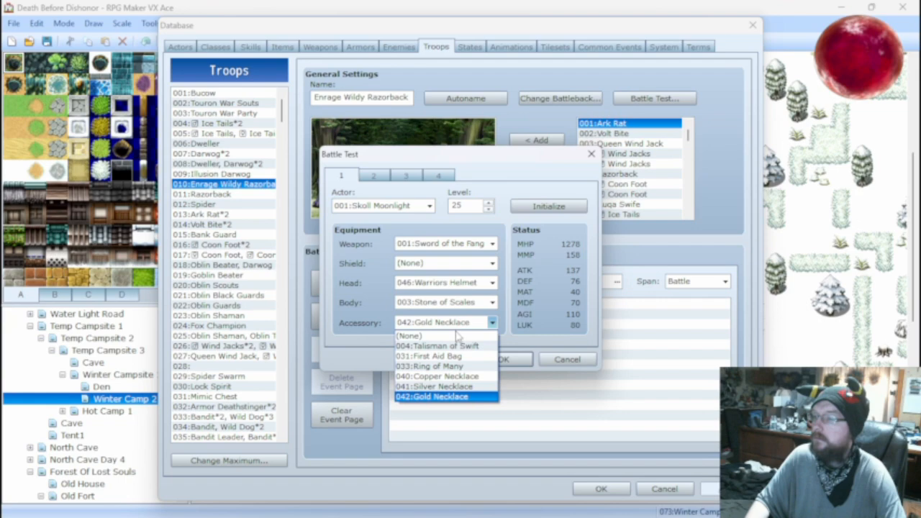
click(454, 396)
Run the battle test with the new equipment, attack Enrage Razorback until the fight ends, and close the test window.
click(503, 359)
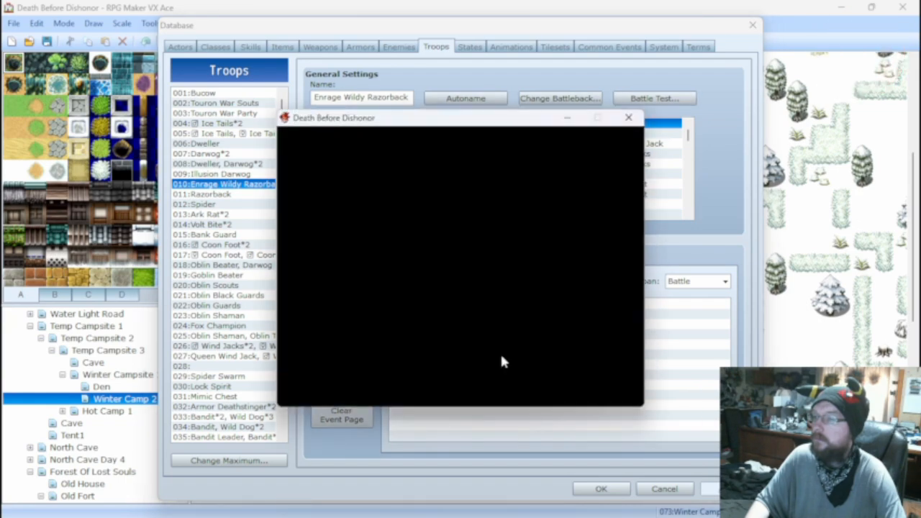
key(Return)
key(Return)
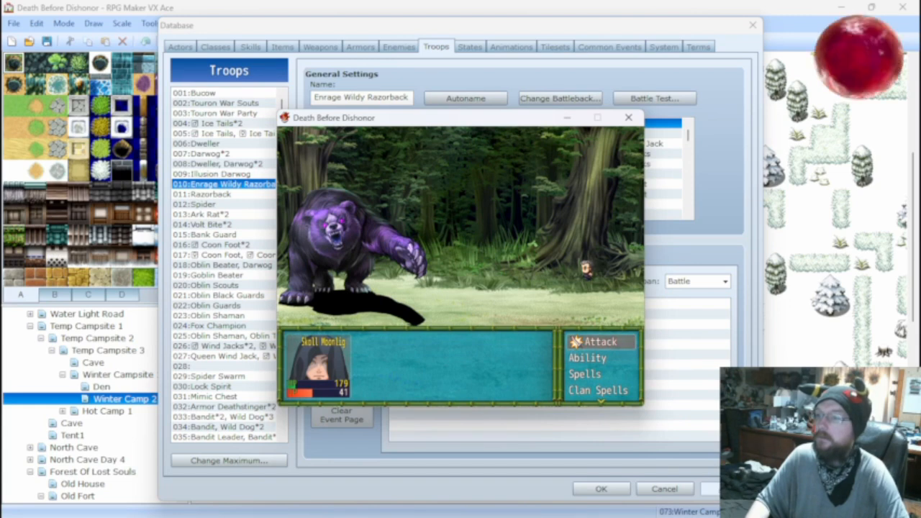
key(Return)
key(Return)
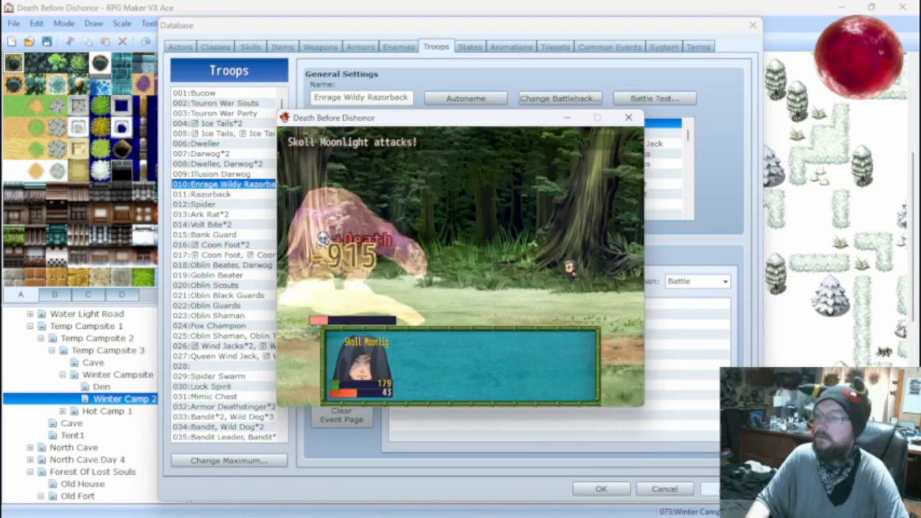
click(629, 119)
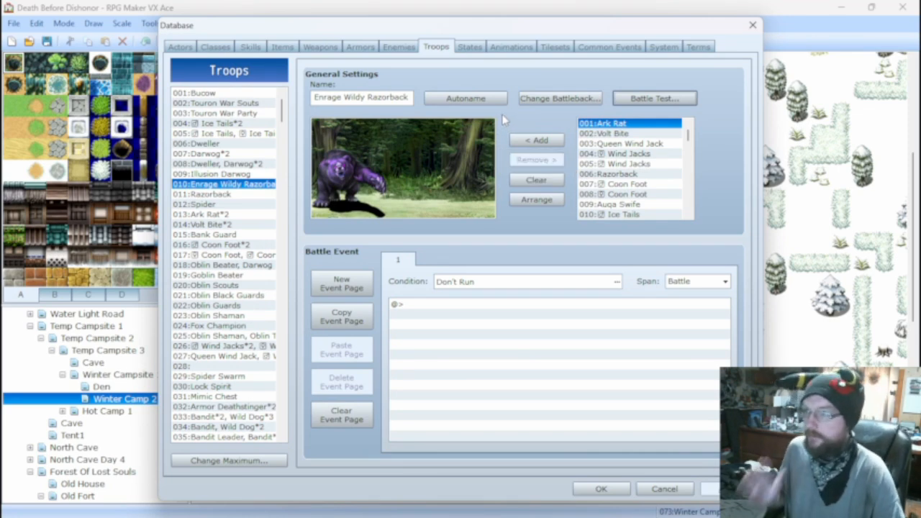
Add the attack term back to the Earth Charge damage formula so it reads a.atk + a.hp - b.def * 2.
click(259, 48)
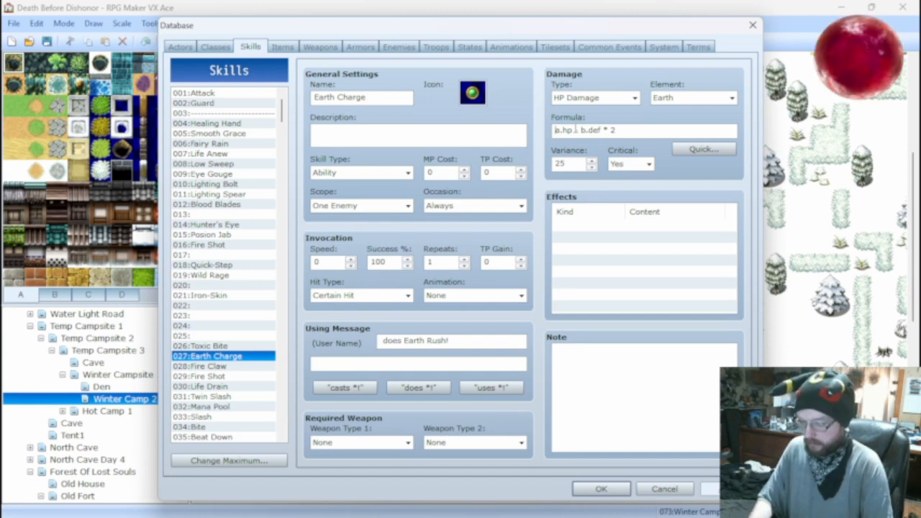
text(a.akt)
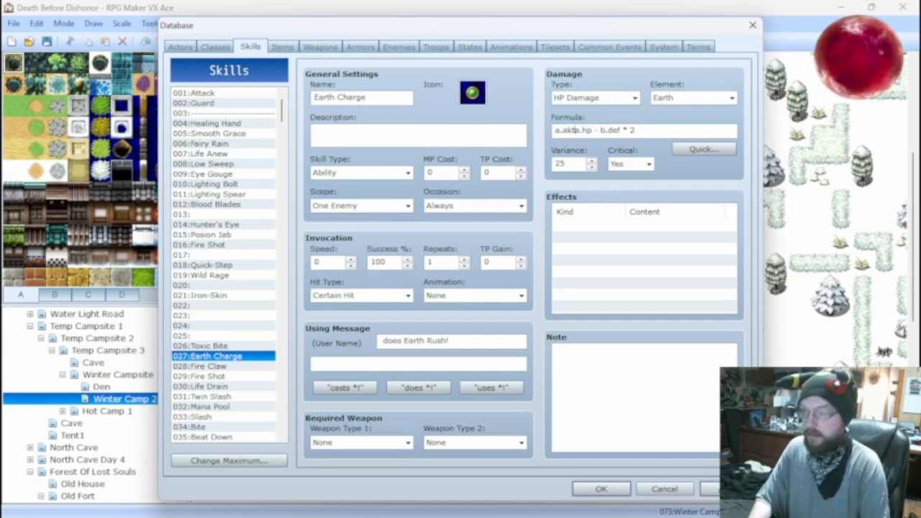
text( +)
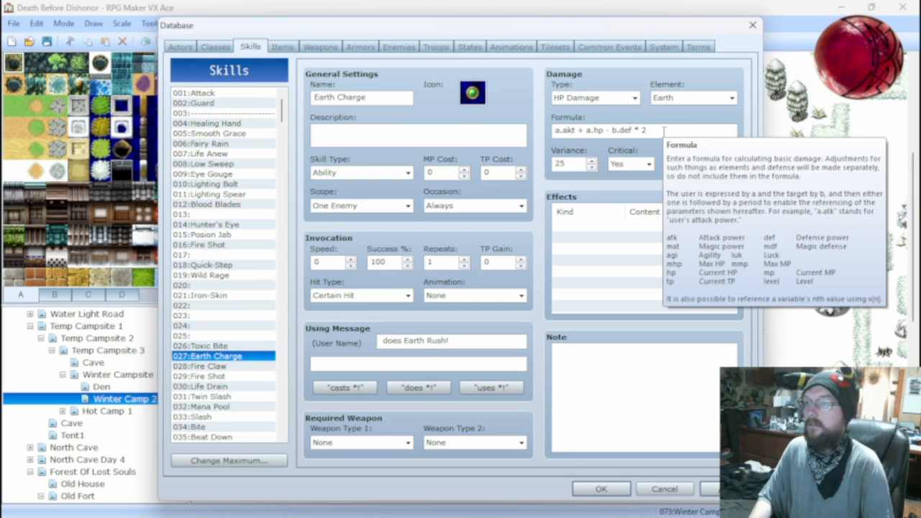
key(BackSpace)
key(BackSpace)
text(tk)
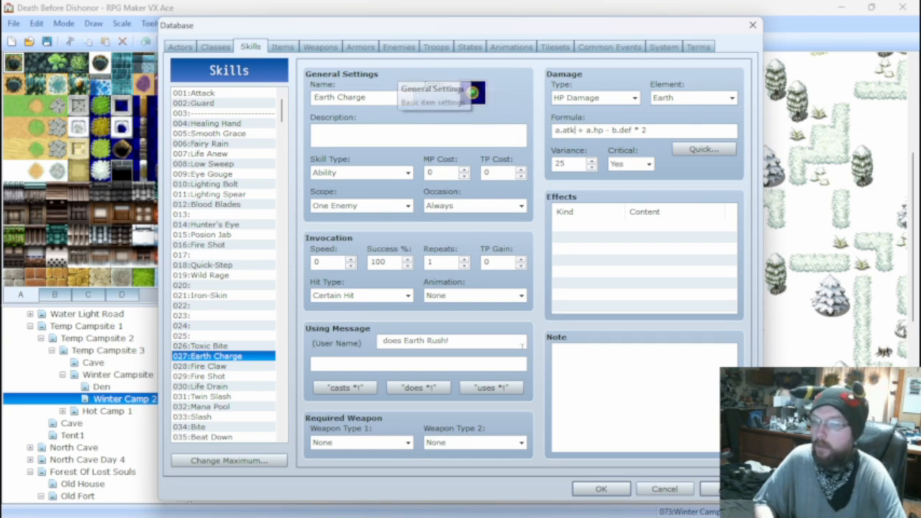
Battle test the Enrage Wildy Razorback troop with the current equipment, attack once, and close the test window.
click(433, 46)
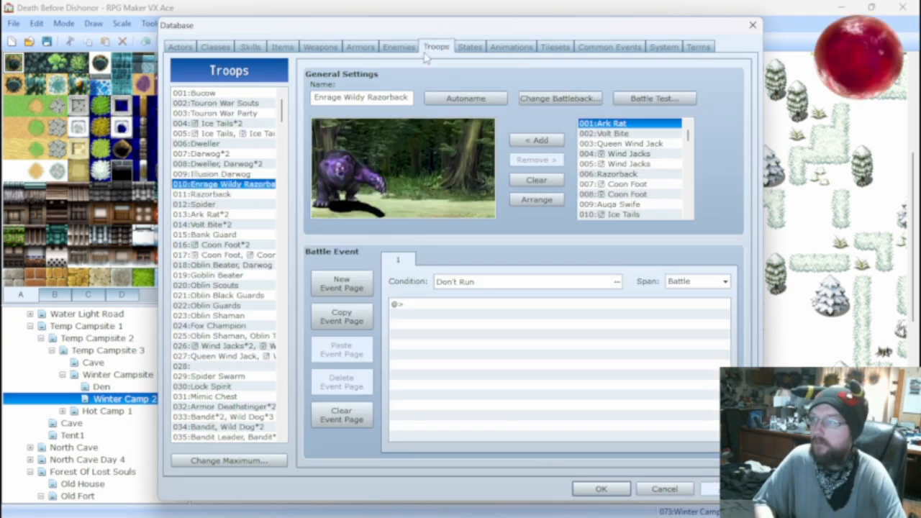
click(651, 98)
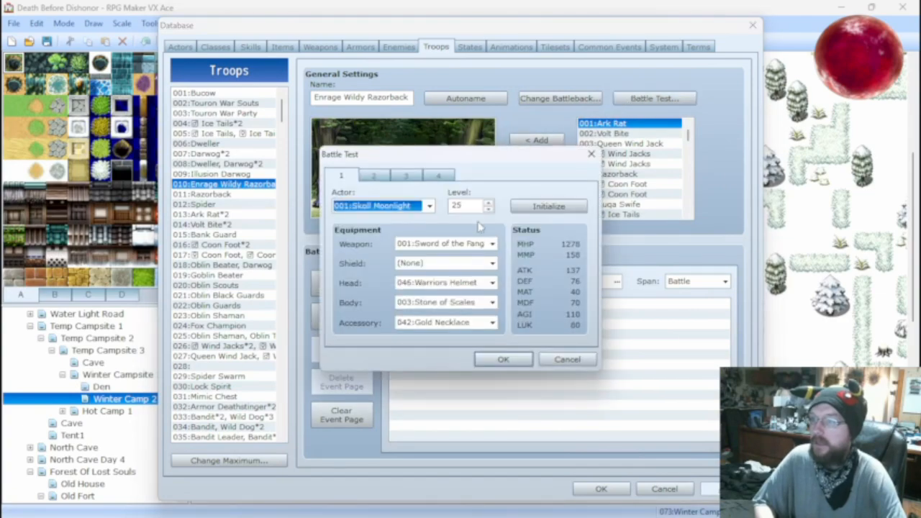
click(509, 358)
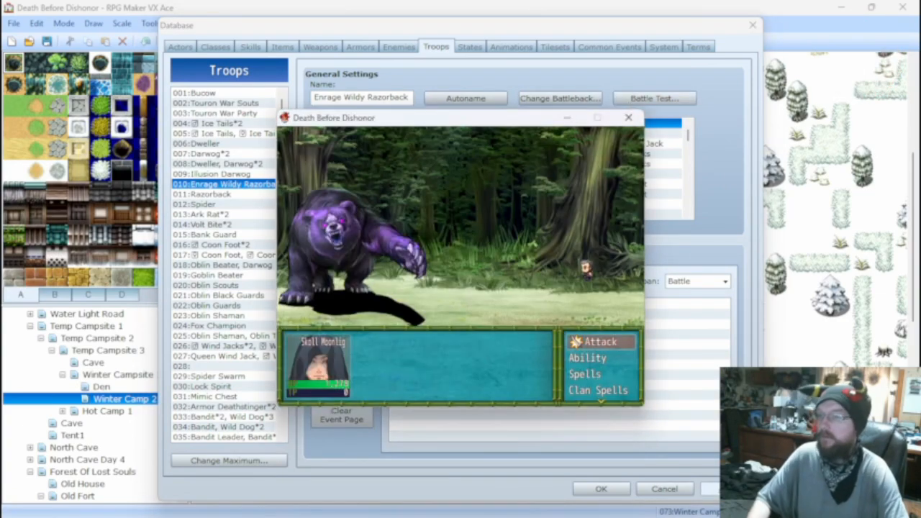
key(Return)
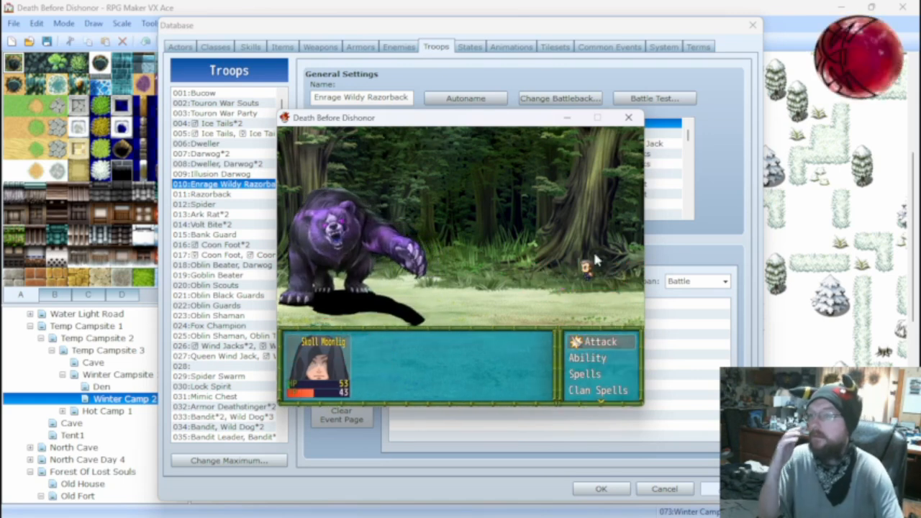
click(627, 118)
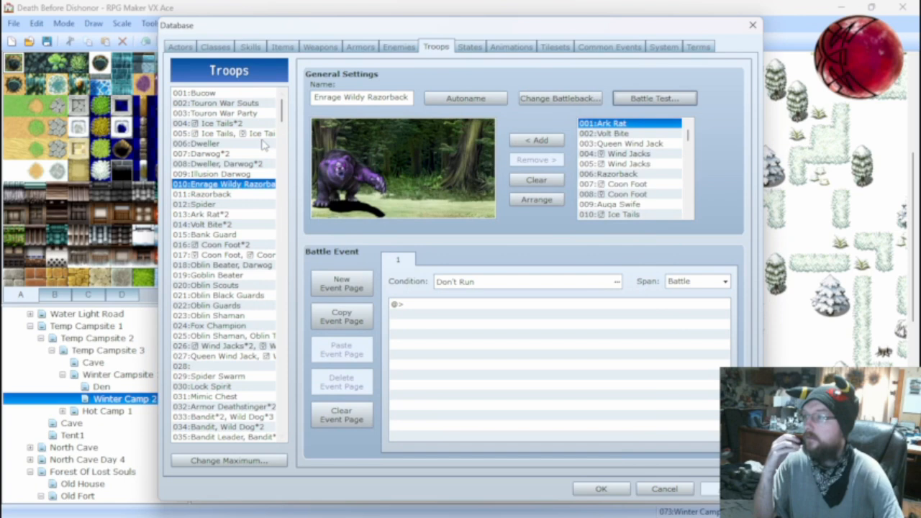
Set up a battle test for the Razorback troop, equipping the actor with Hand Axe, Wooden Shield and Handband.
click(208, 194)
click(654, 98)
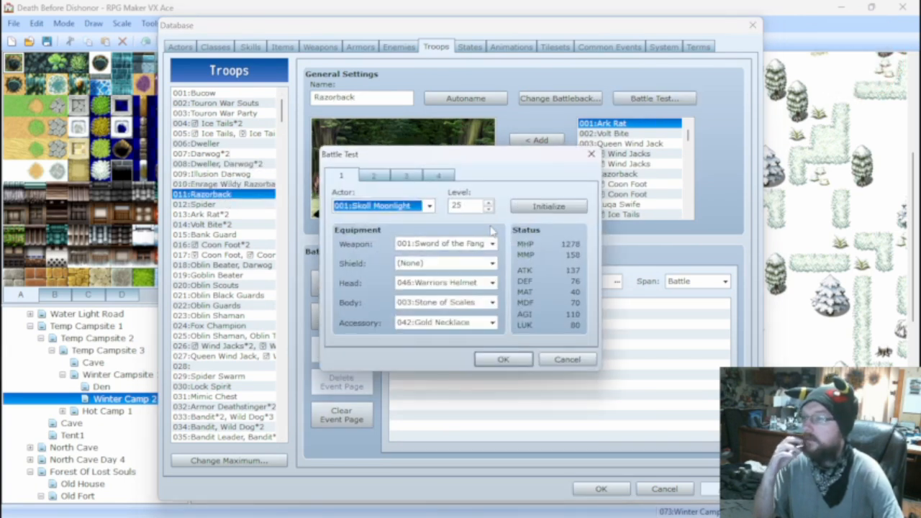
click(475, 244)
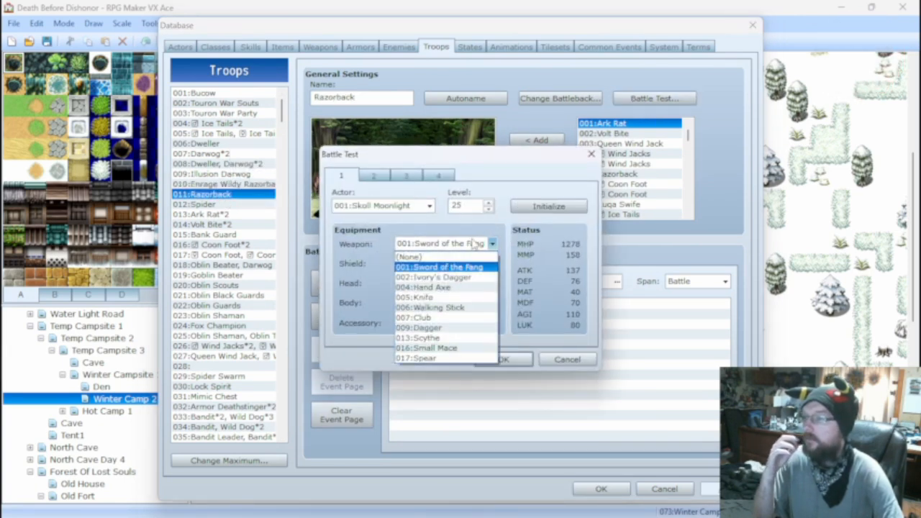
click(453, 287)
click(453, 268)
click(446, 283)
click(450, 283)
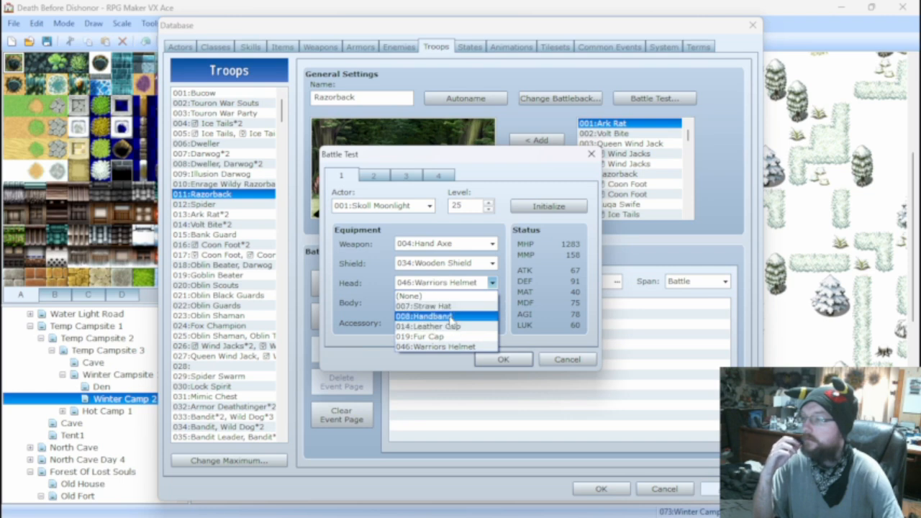
click(450, 316)
Equip the test actor with Casual Clothes, remove the accessory and shield, and set the level to 5.
click(450, 302)
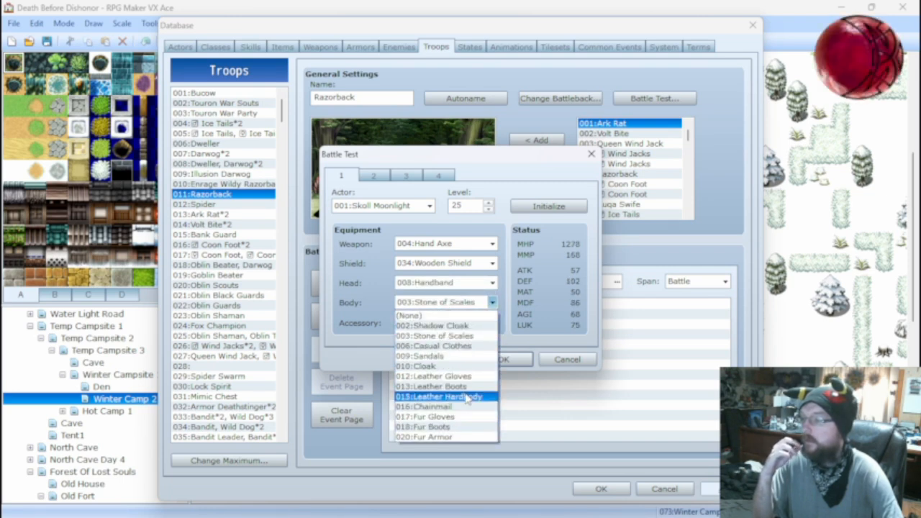
click(459, 346)
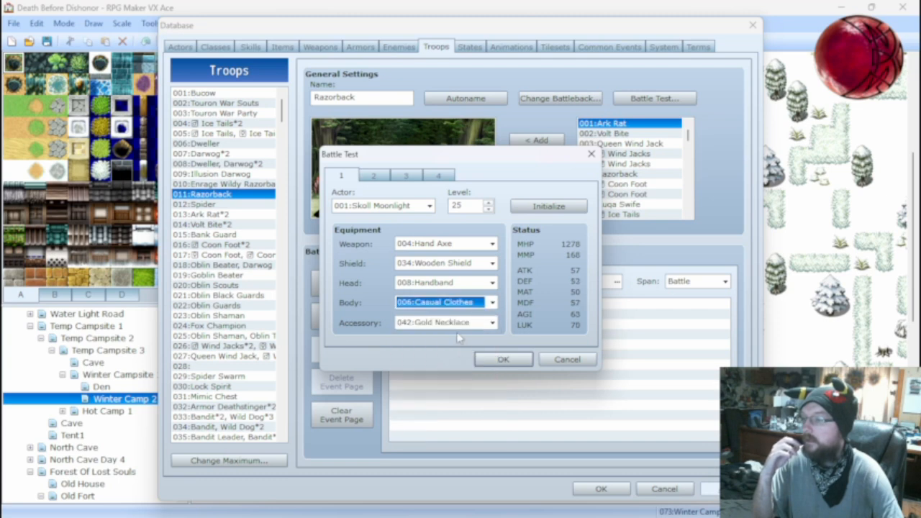
click(457, 324)
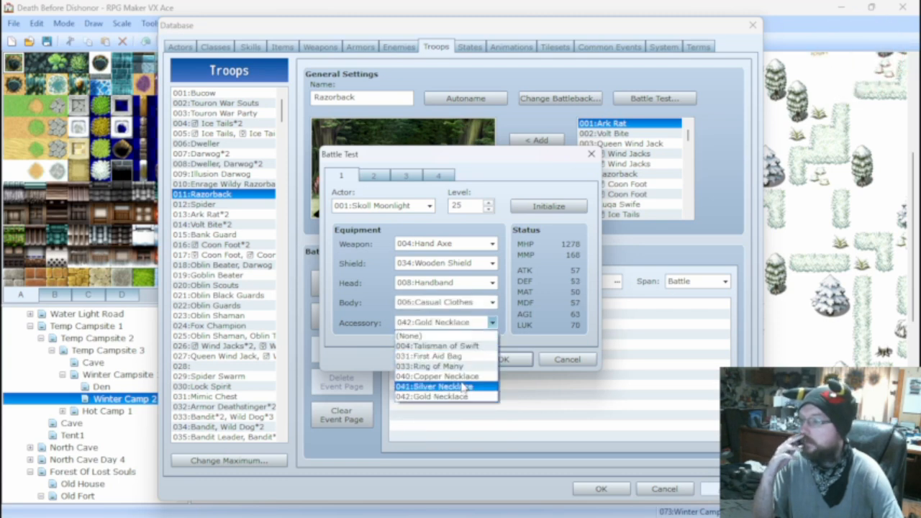
click(458, 335)
double_click(464, 206)
text(5)
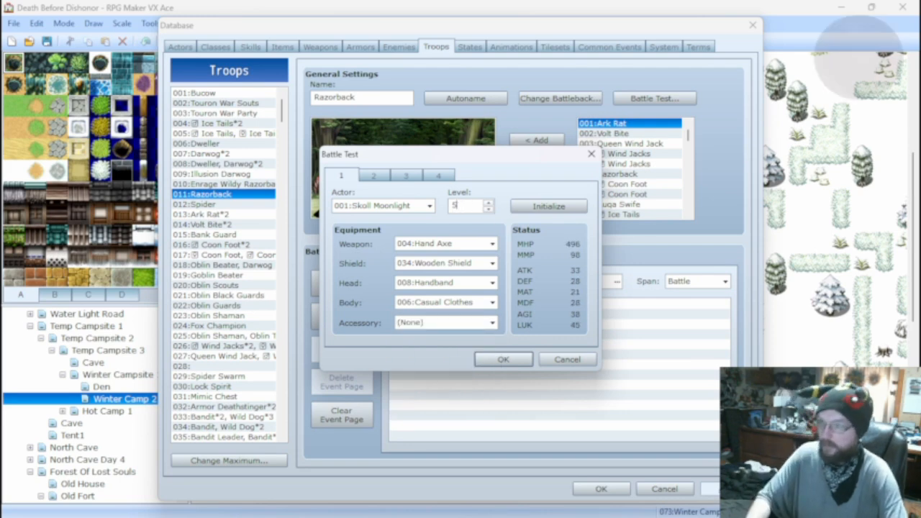
click(456, 263)
click(458, 277)
Run the Razorback battle test with the level 5 actor, attack until the fight ends, and close the test window.
click(504, 358)
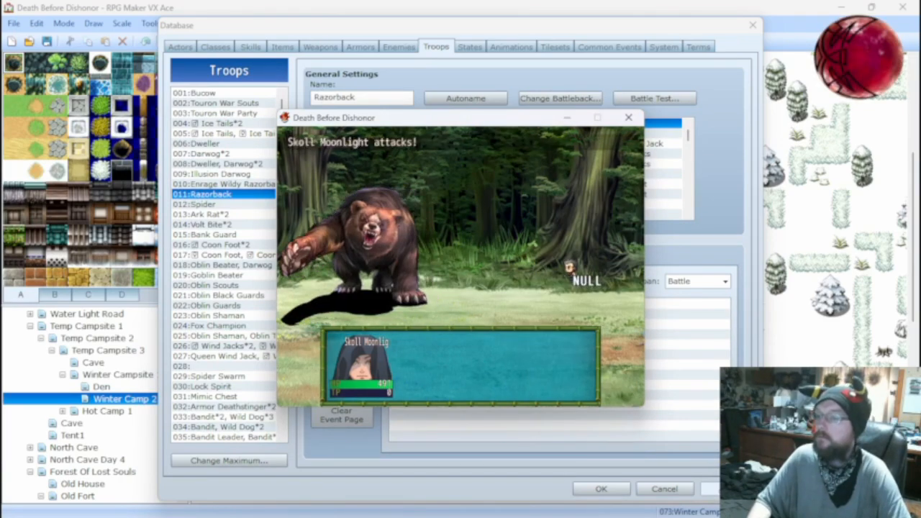
key(Return)
key(Return)
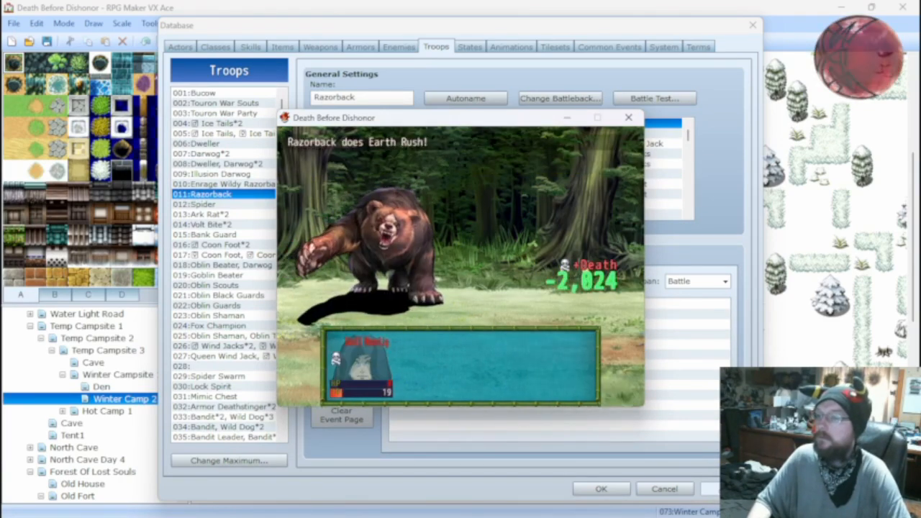
click(630, 119)
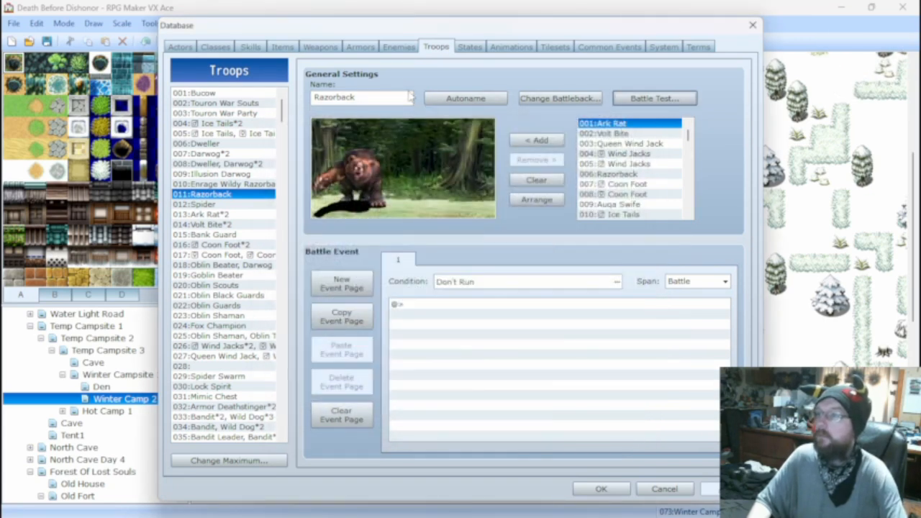
Set the maximum HP to 500 for the Razorback enemy and to 1000 for Enrage Razorback.
click(250, 47)
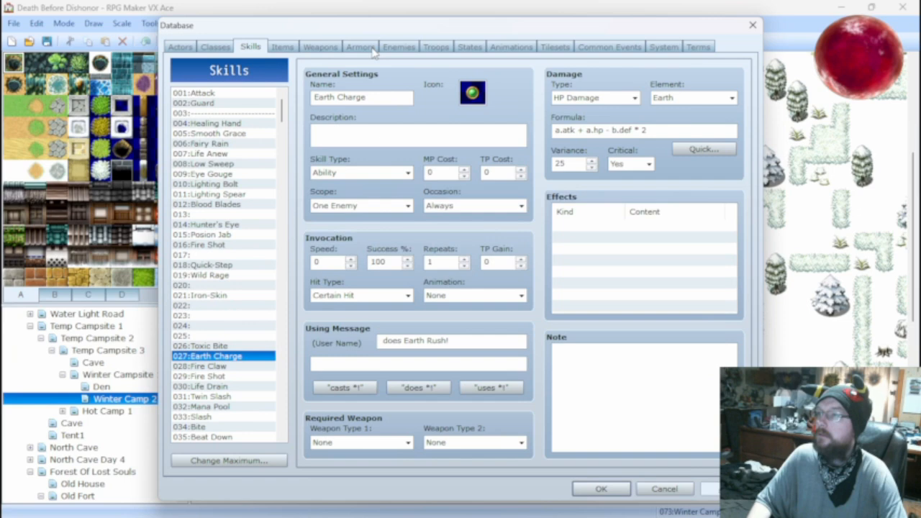
click(368, 47)
click(396, 48)
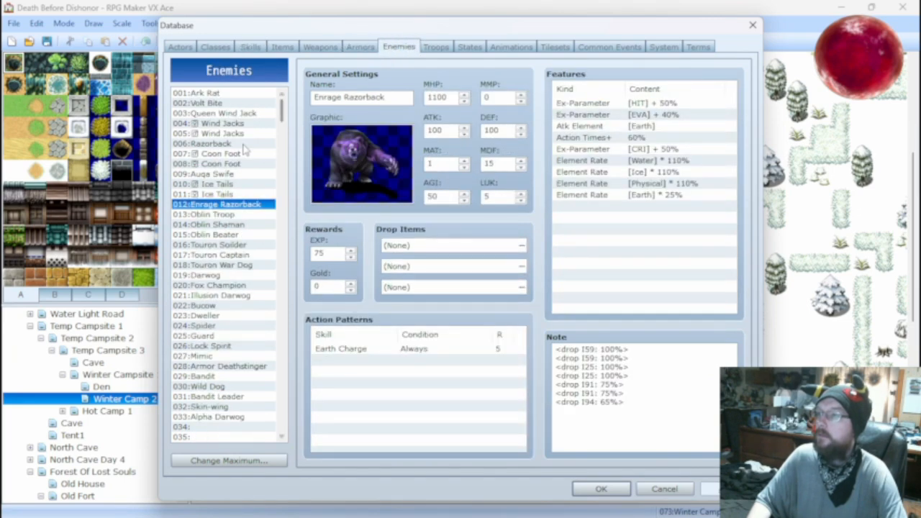
click(227, 145)
double_click(447, 130)
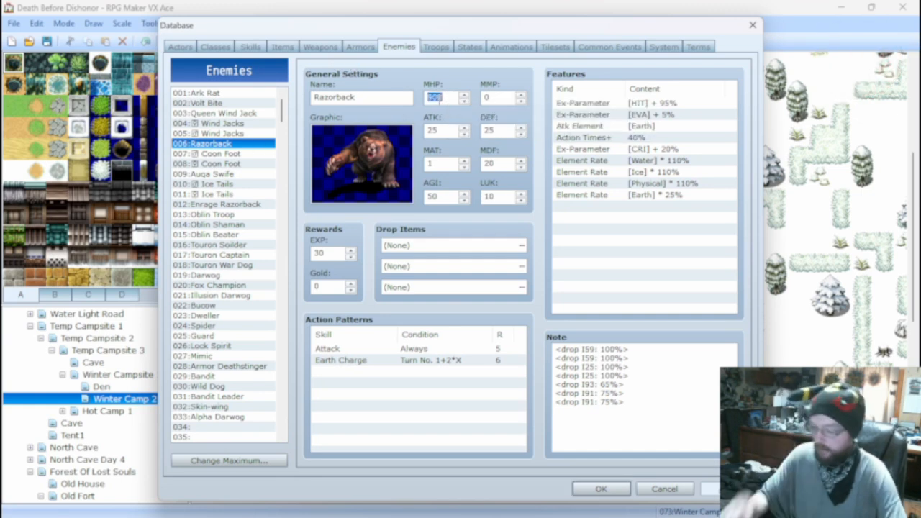
text(0)
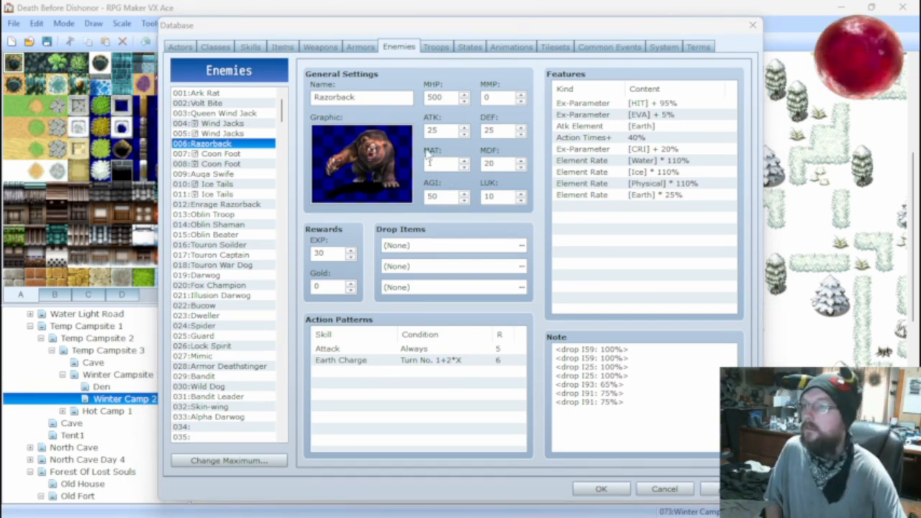
click(228, 205)
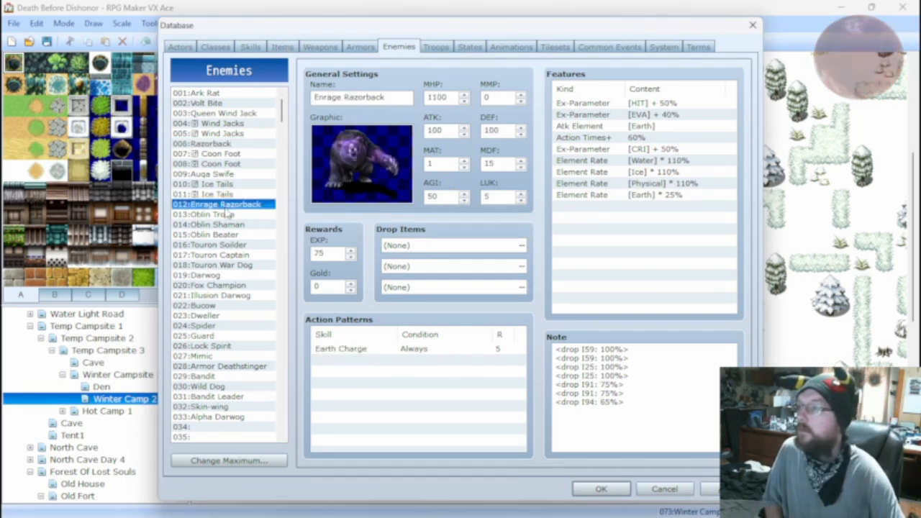
double_click(451, 99)
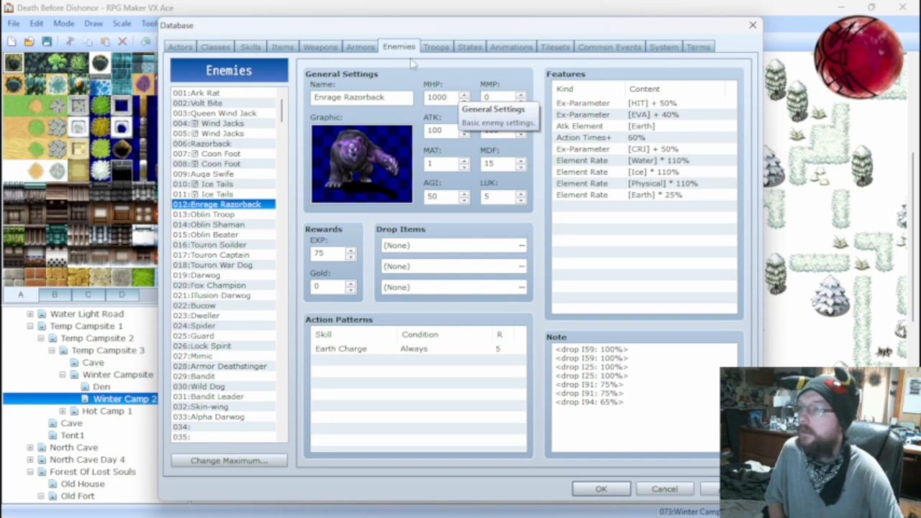
Battle test the Razorback troop again with the same level 5 actor, attack for several turns, and close the test window.
click(435, 47)
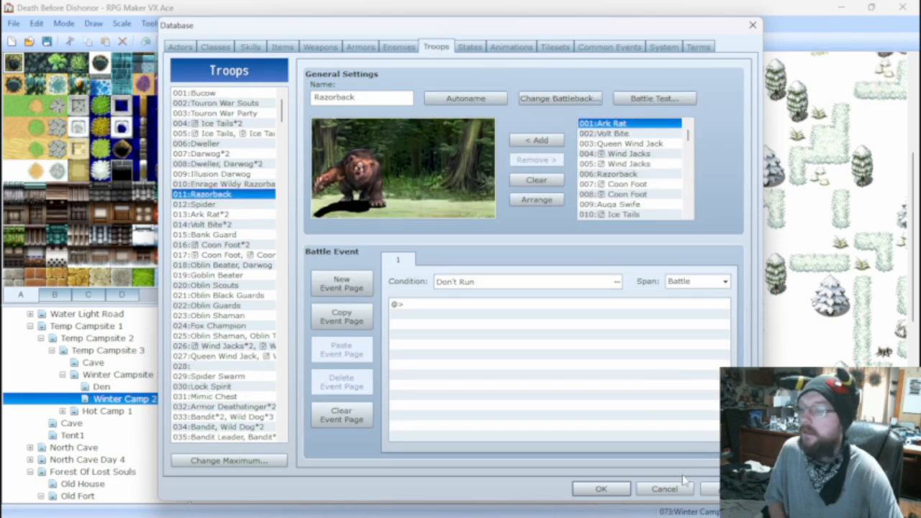
click(654, 99)
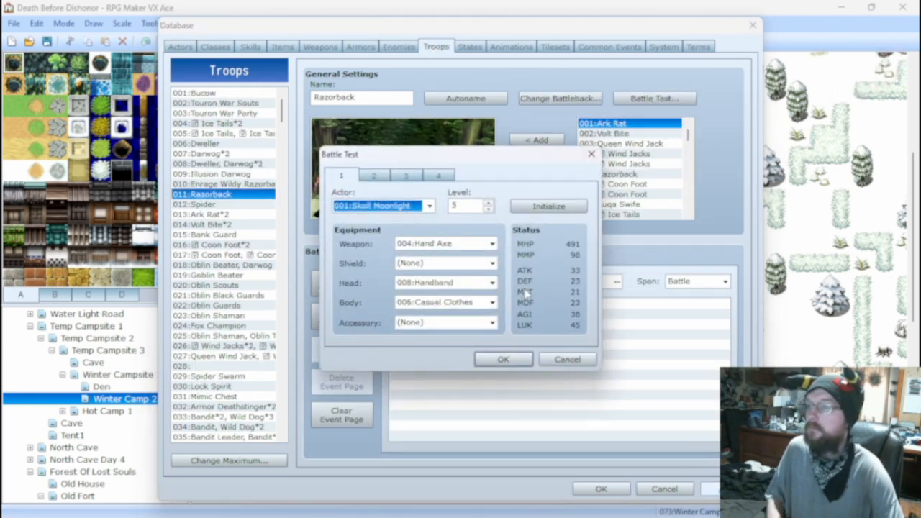
click(502, 362)
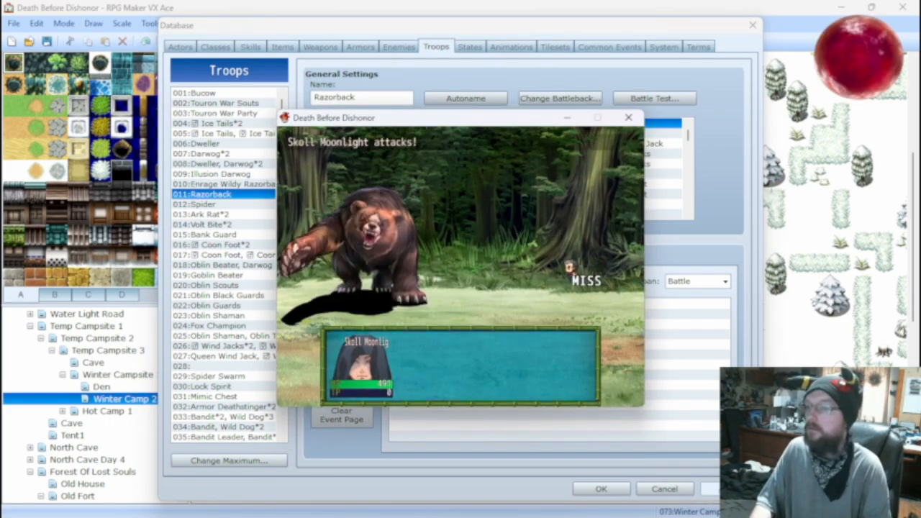
key(Return)
key(Return)
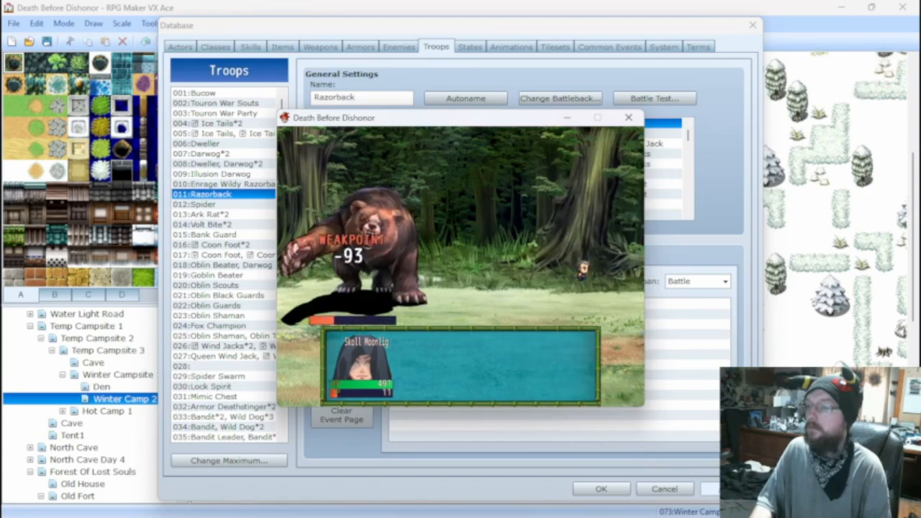
key(Return)
key(Return)
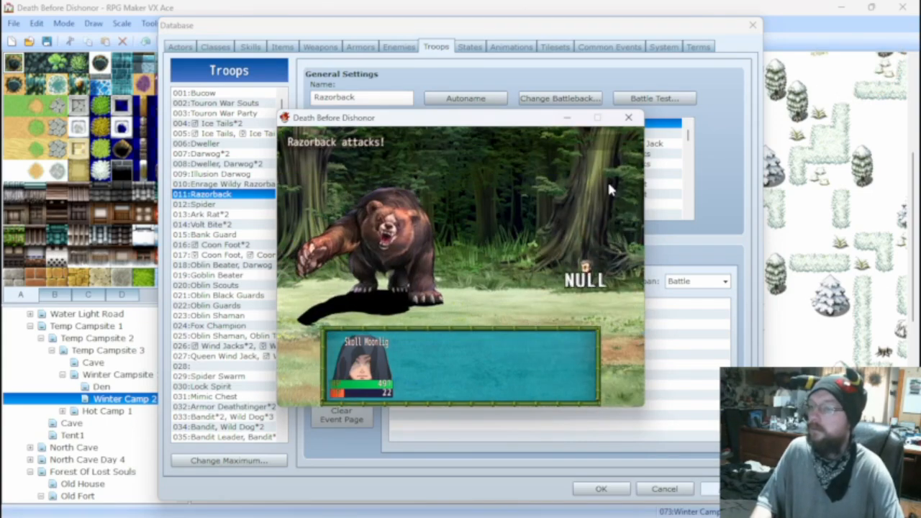
click(628, 117)
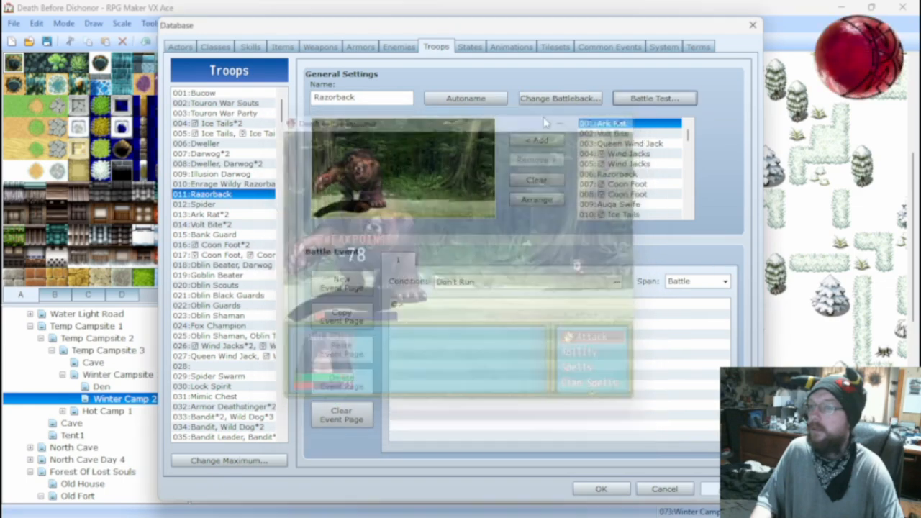
Set the Razorback enemy's DEF to 50.
click(251, 47)
click(360, 47)
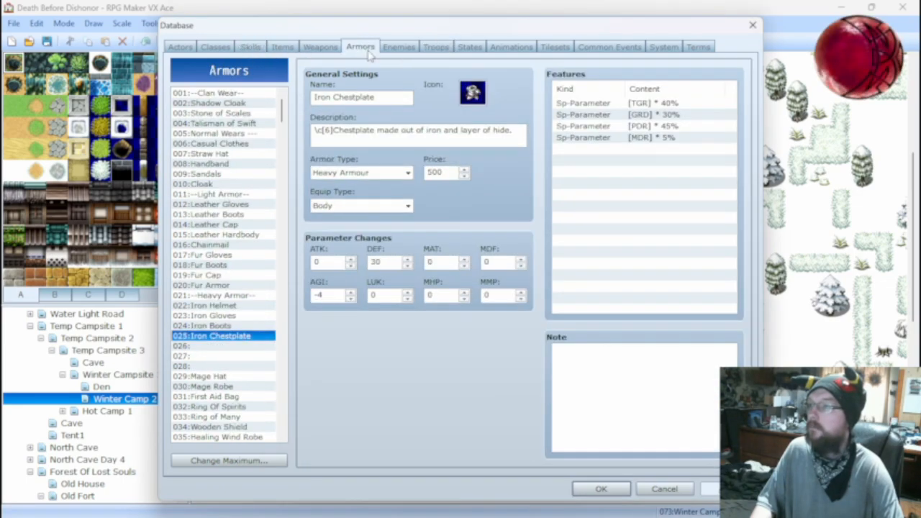
click(399, 47)
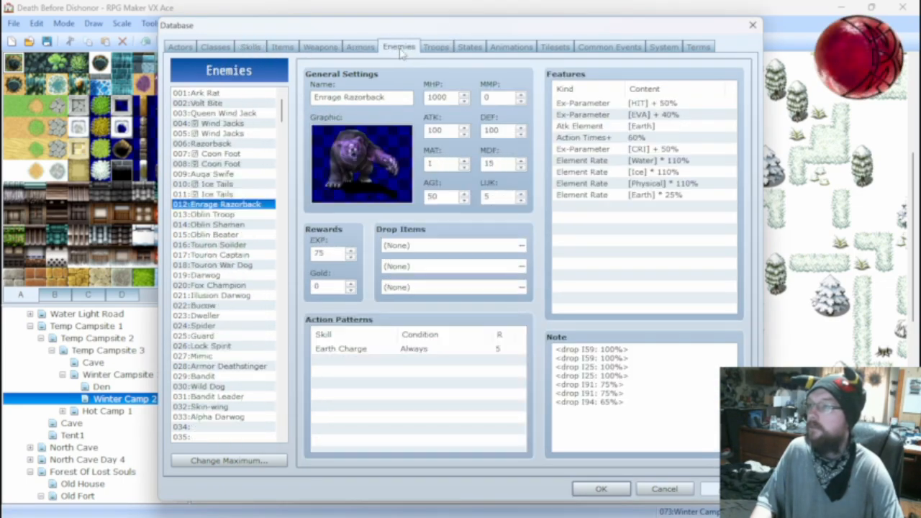
click(241, 143)
text(50)
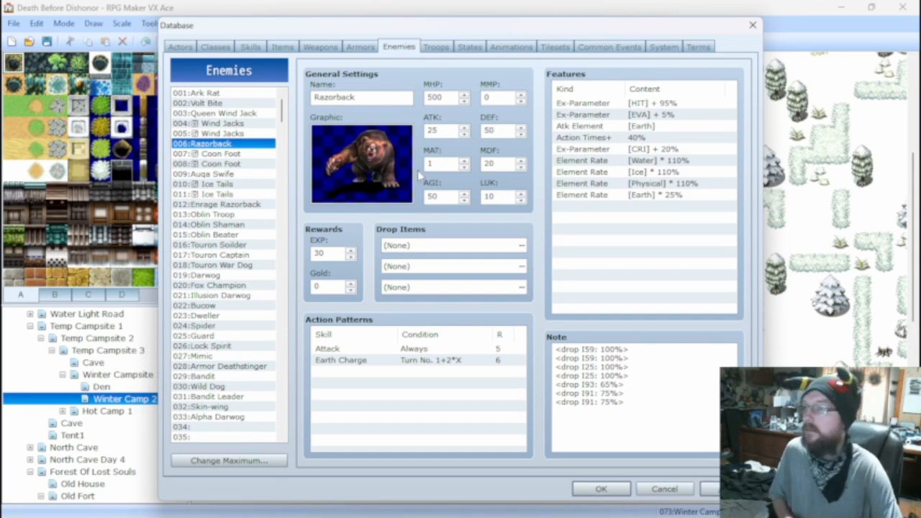
Delete the Attack entry from Razorback's action patterns, keeping only Earth Charge.
click(406, 349)
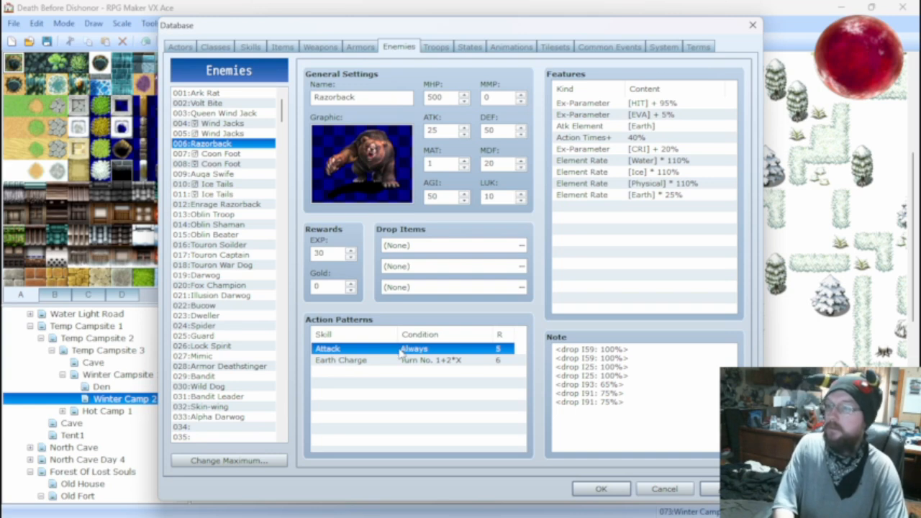
key(Delete)
right_click(402, 352)
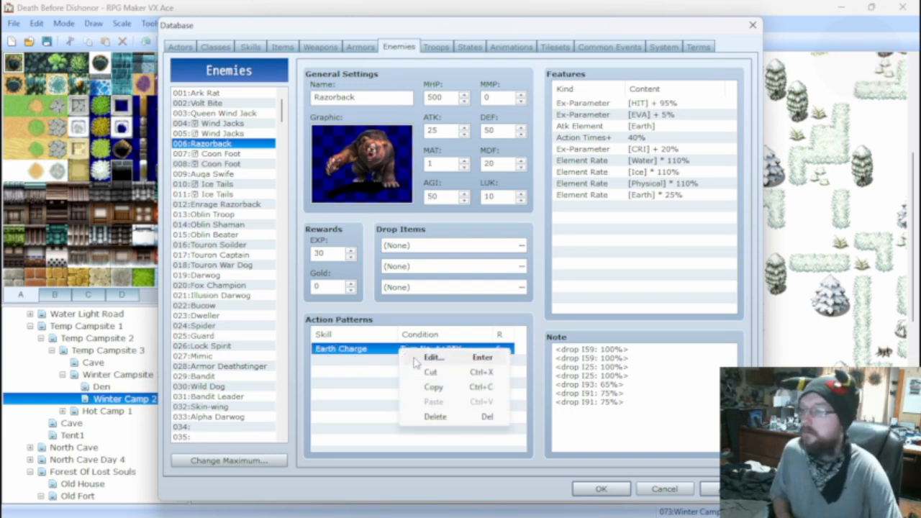
click(368, 360)
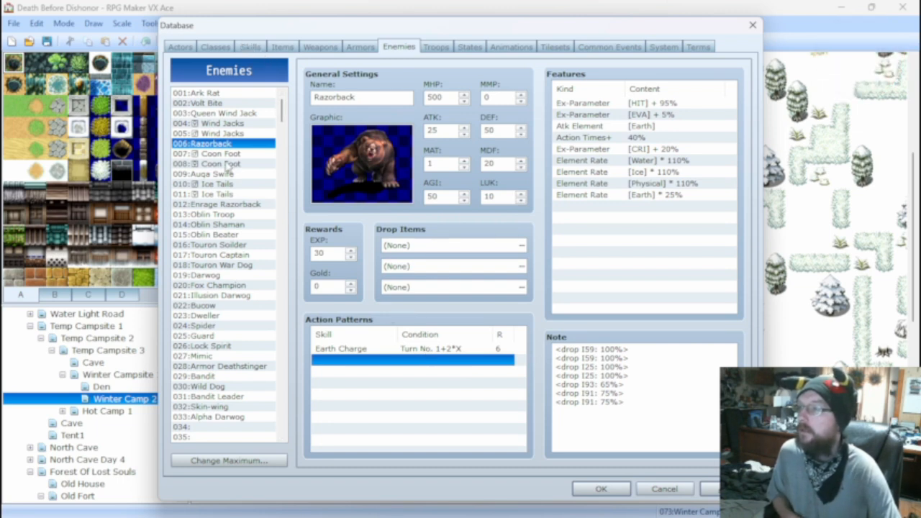
Review Enrage Razorback's stats for comparison and set the Razorback enemy's ATK to 50.
click(220, 205)
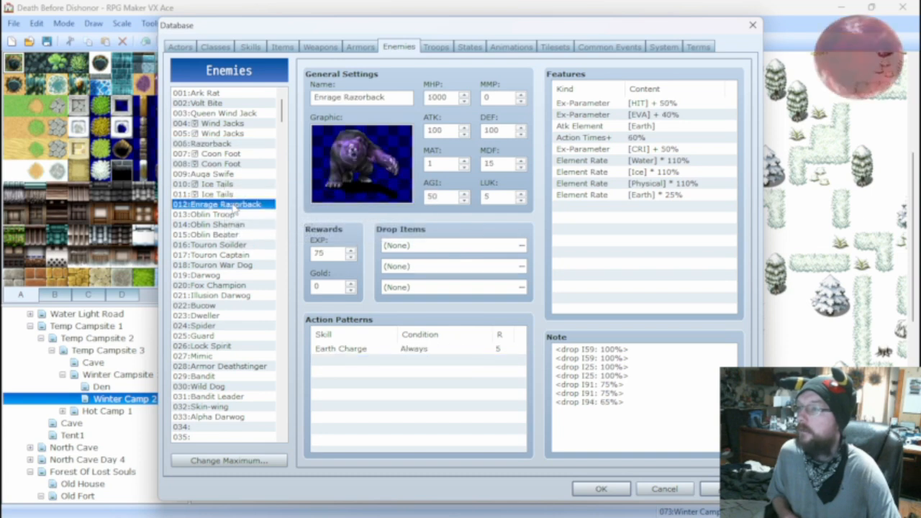
click(231, 144)
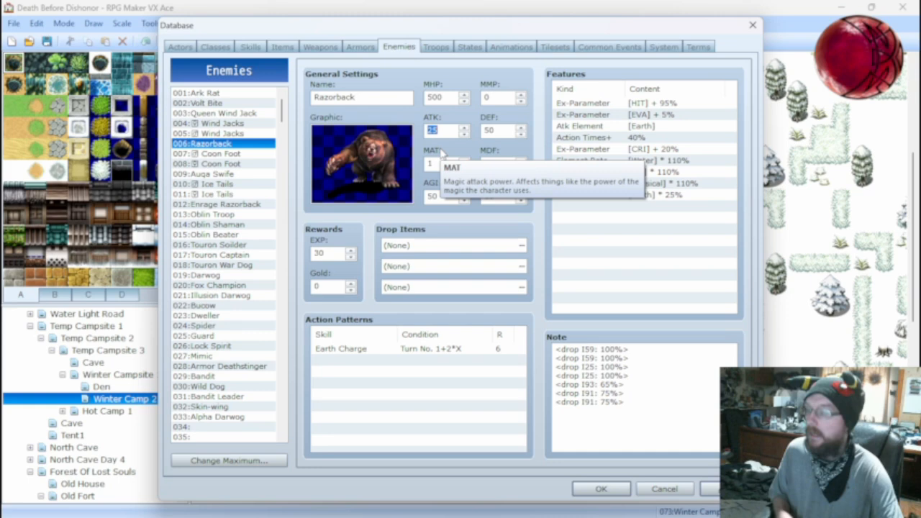
text(50)
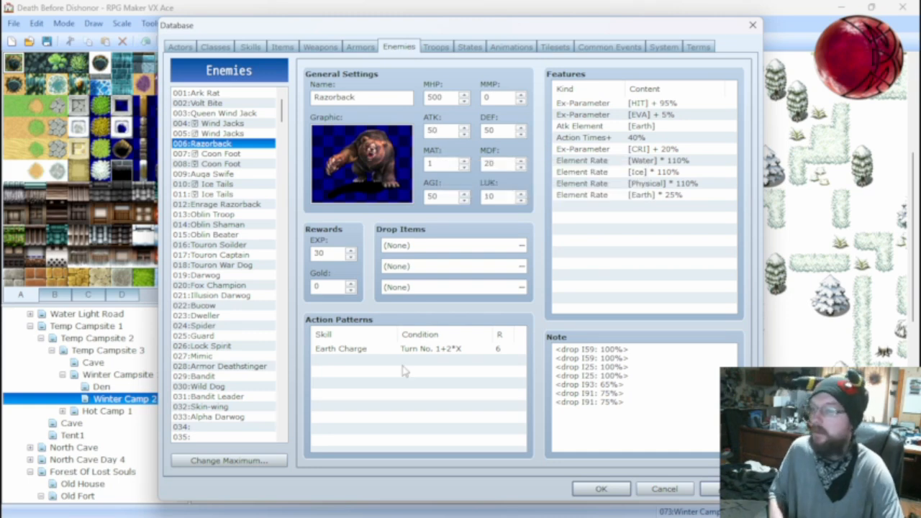
Add an Attack entry to Razorback's action patterns with the condition Always and rating 5.
right_click(405, 363)
click(435, 374)
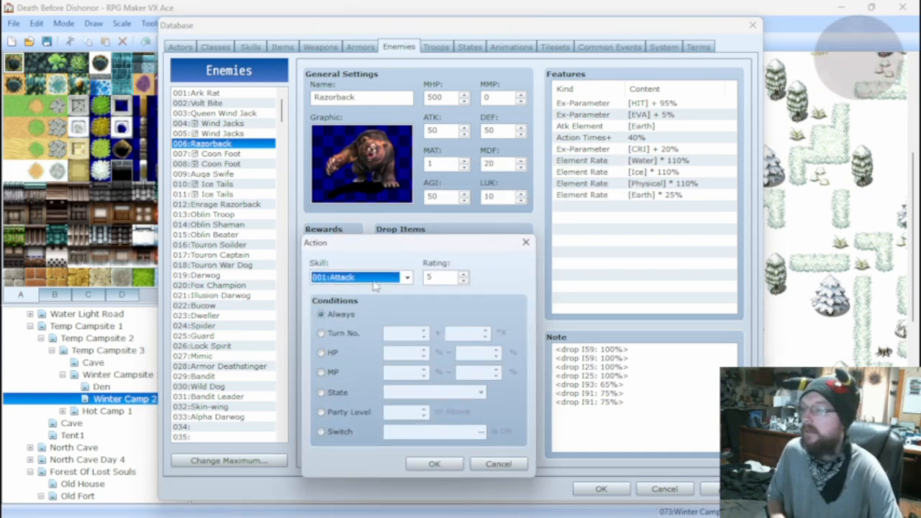
click(444, 465)
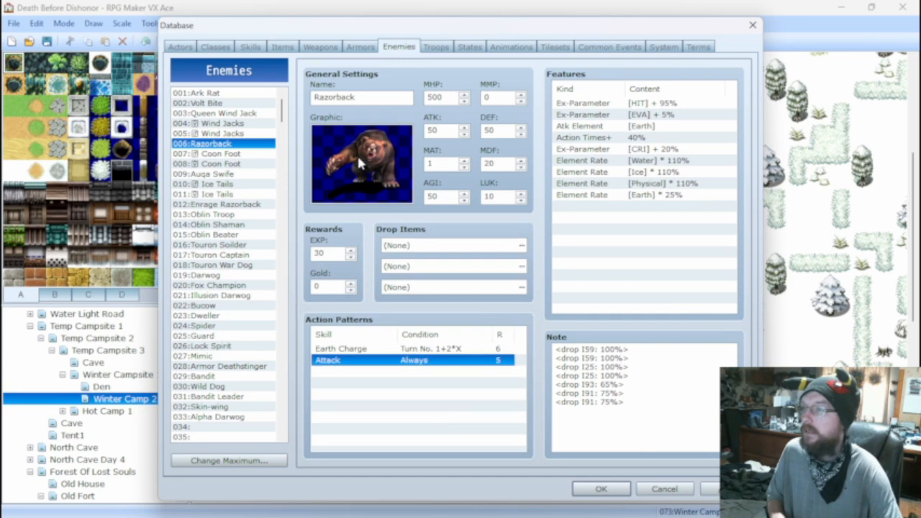
Battle test the Razorback troop with the level 5 actor equipped with the Hand Axe, and close the test window.
click(436, 48)
click(653, 98)
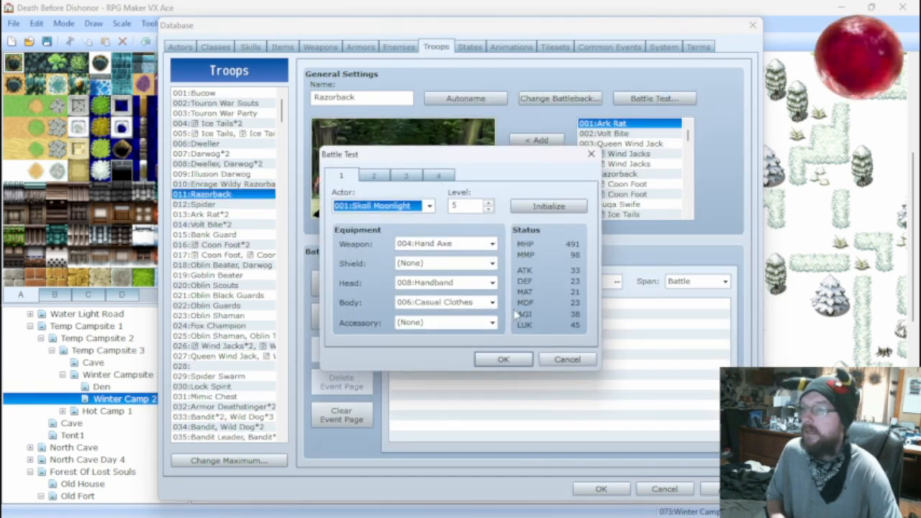
click(505, 359)
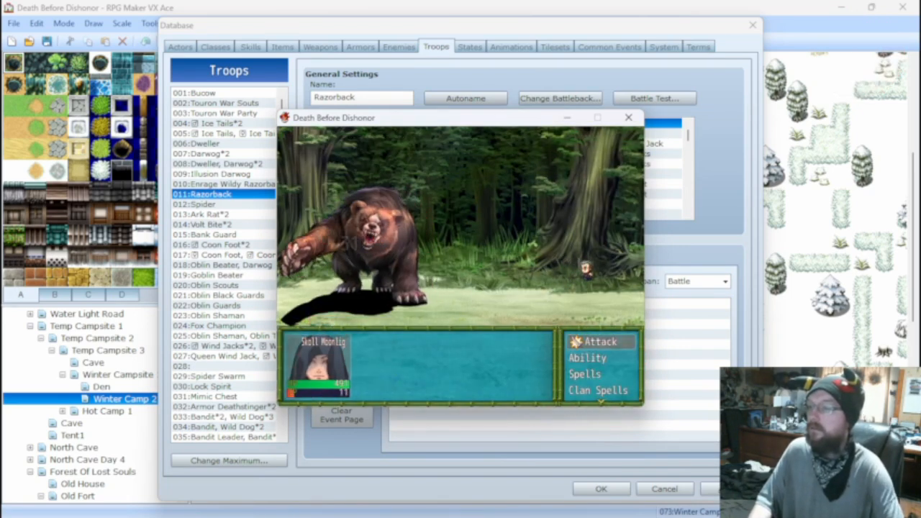
click(631, 118)
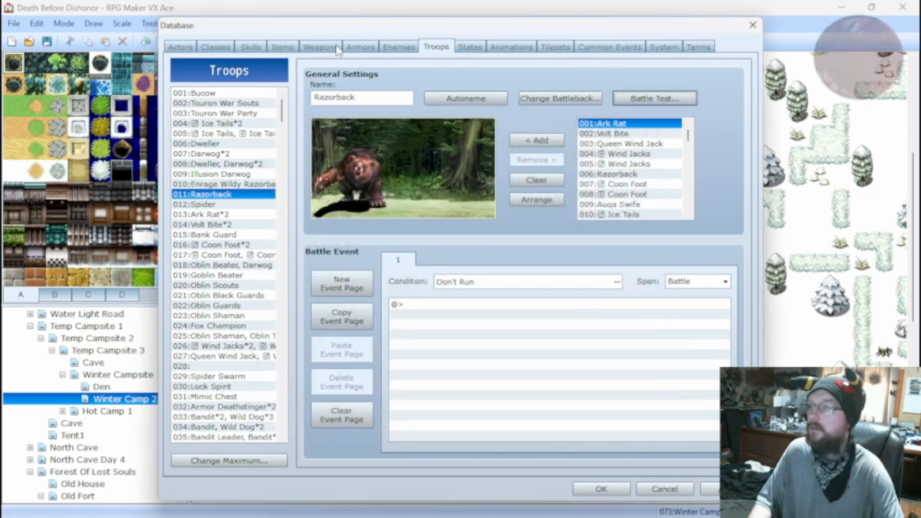
Check the Earth Charge skill's settings and save the database changes, returning to the map.
click(250, 46)
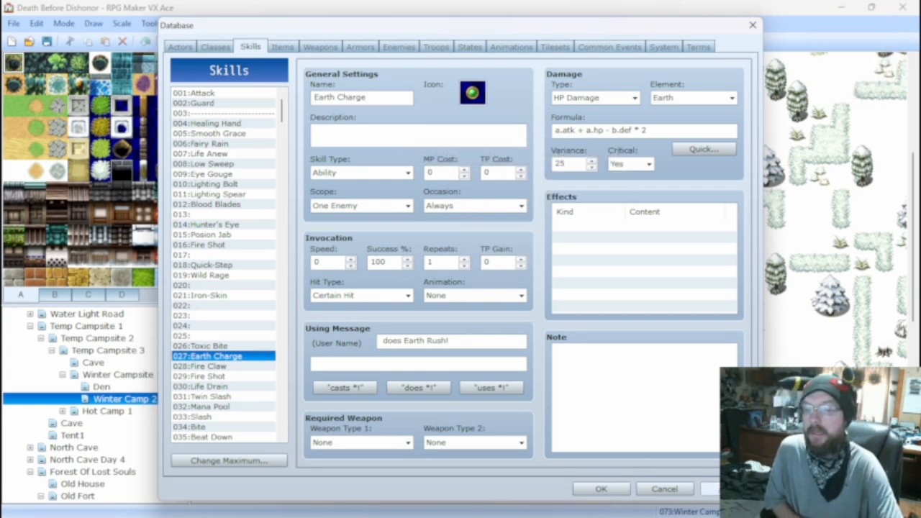
click(601, 489)
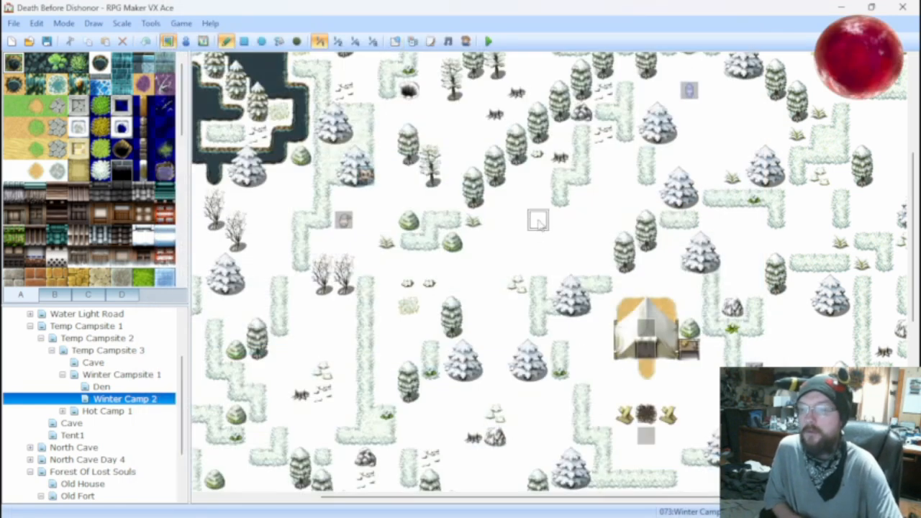